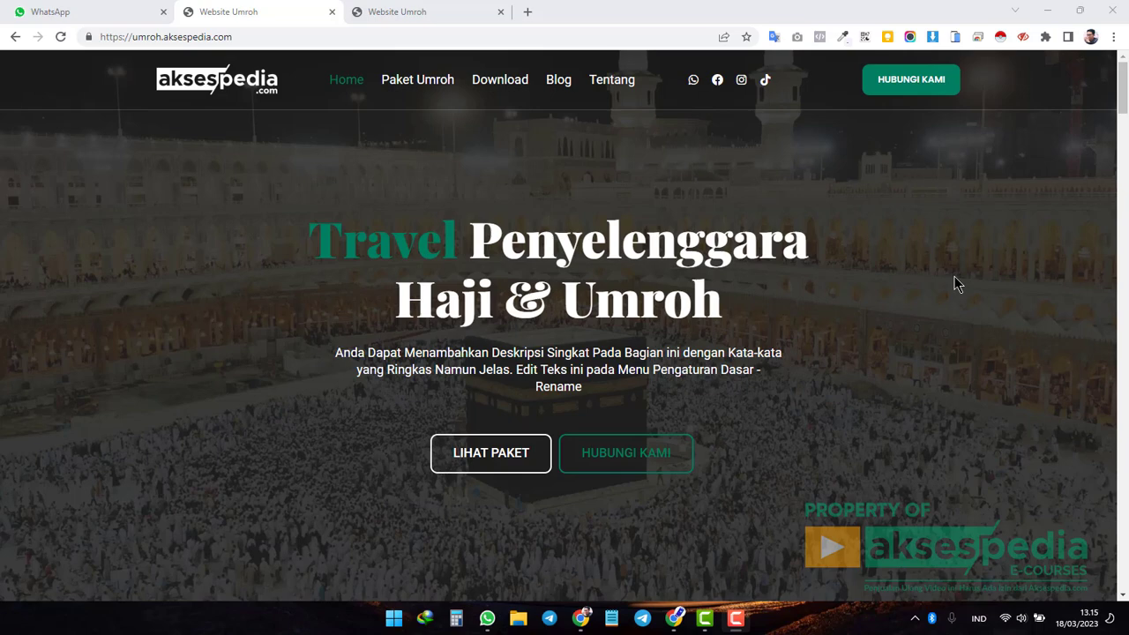
Scroll the homepage past the hero, packages, partners and gallery to the four-member Team section.
{"action": "scroll", "coordinate": [955, 280], "scroll_direction": "down", "scroll_amount": 5}
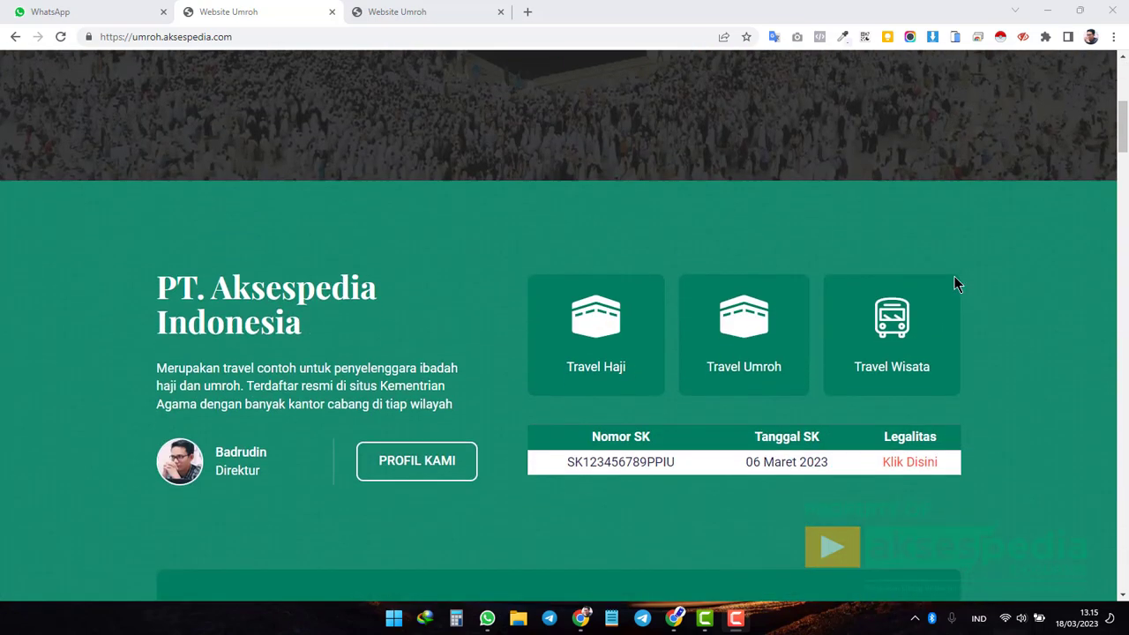
{"action": "scroll", "coordinate": [954, 280], "scroll_direction": "down", "scroll_amount": 6}
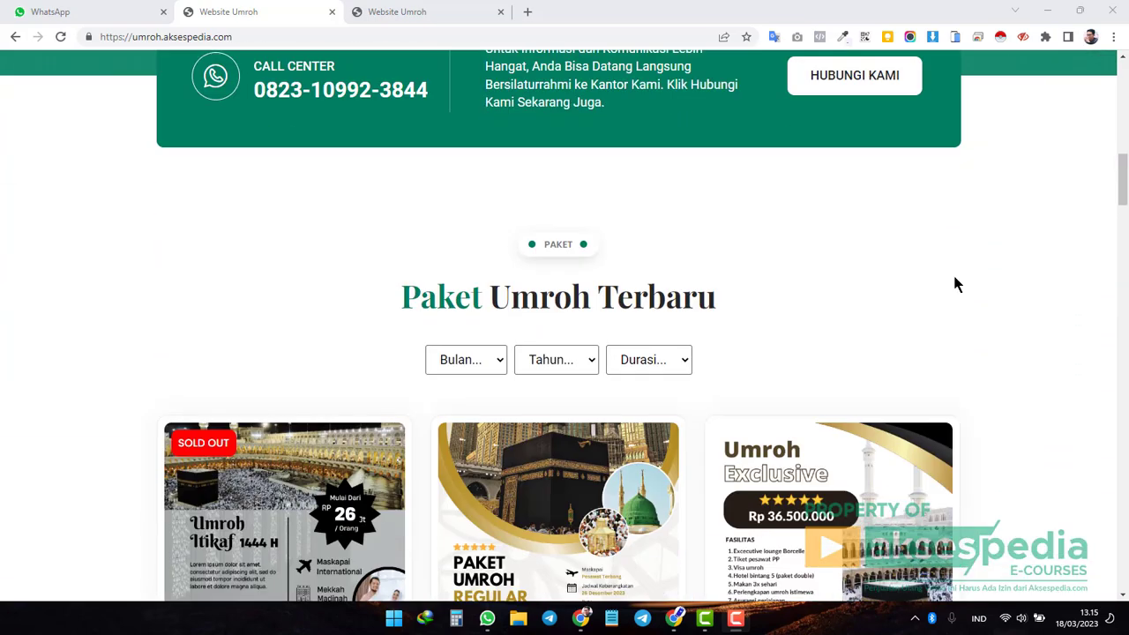
{"action": "scroll", "coordinate": [955, 280], "scroll_direction": "down", "scroll_amount": 2}
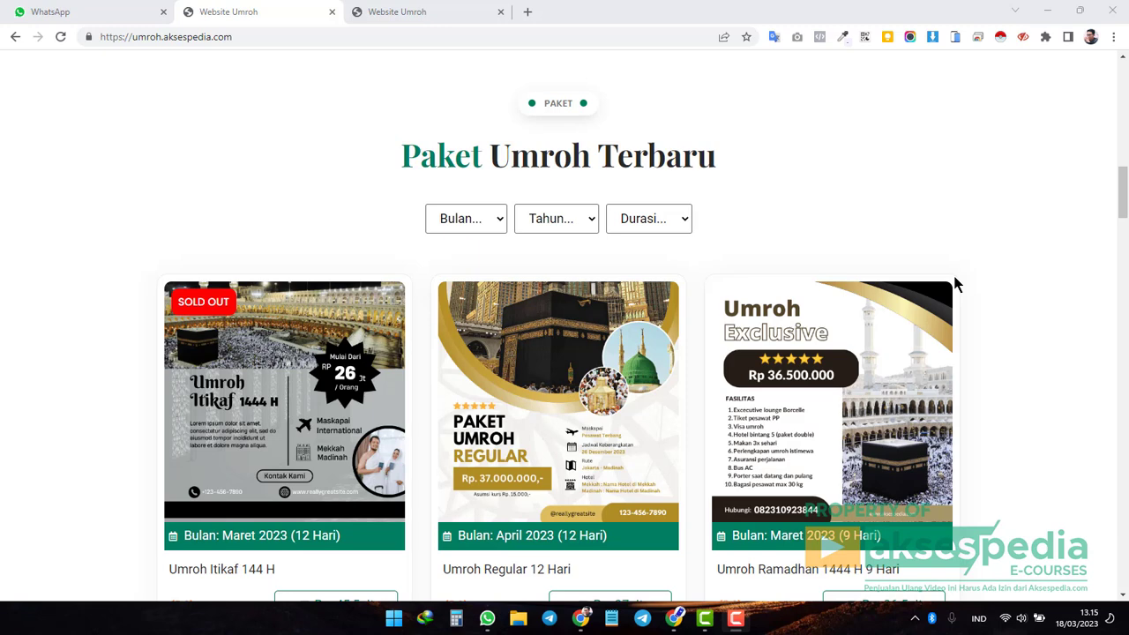
{"action": "scroll", "coordinate": [954, 282], "scroll_direction": "down", "scroll_amount": 4}
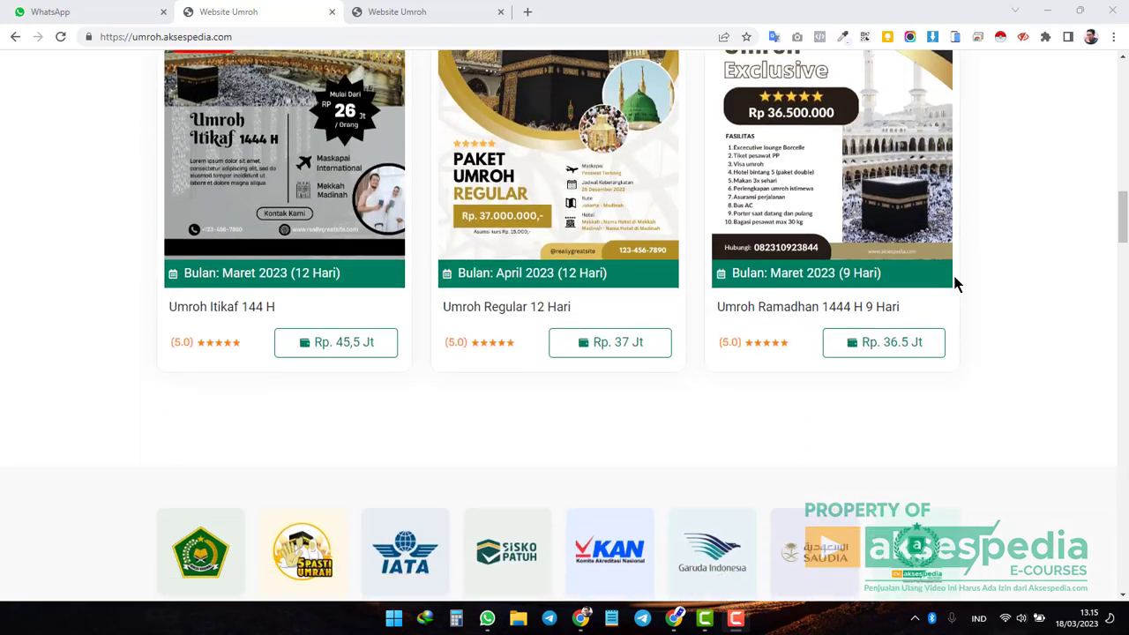
{"action": "scroll", "coordinate": [955, 282], "scroll_direction": "down", "scroll_amount": 2}
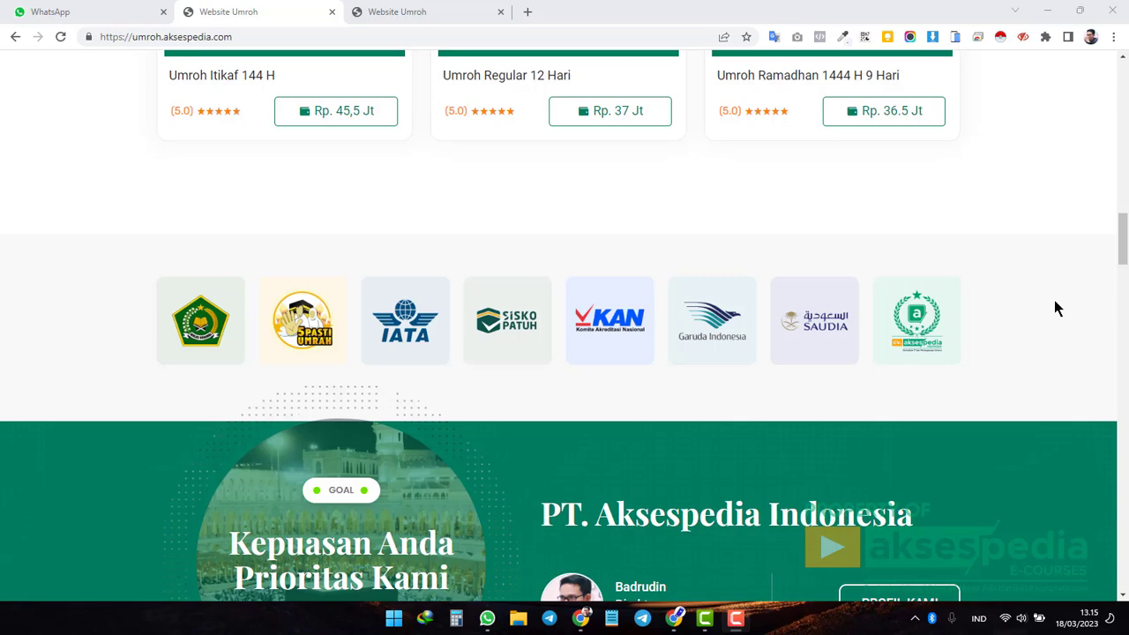
{"action": "scroll", "coordinate": [1056, 306], "scroll_direction": "down", "scroll_amount": 2}
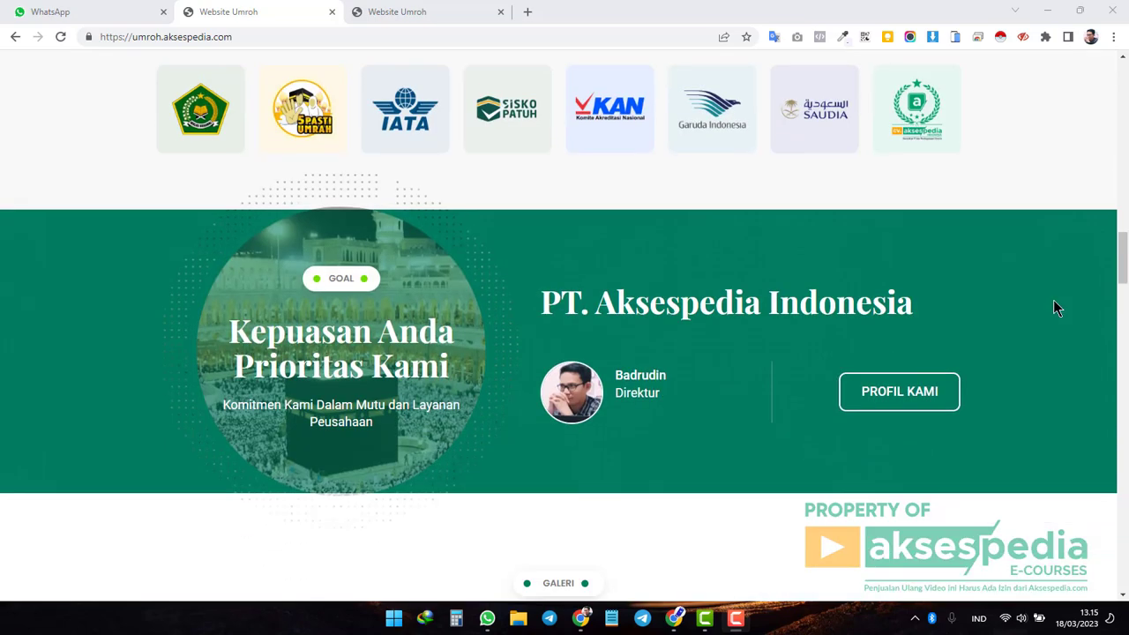
{"action": "scroll", "coordinate": [1056, 308], "scroll_direction": "down", "scroll_amount": 4}
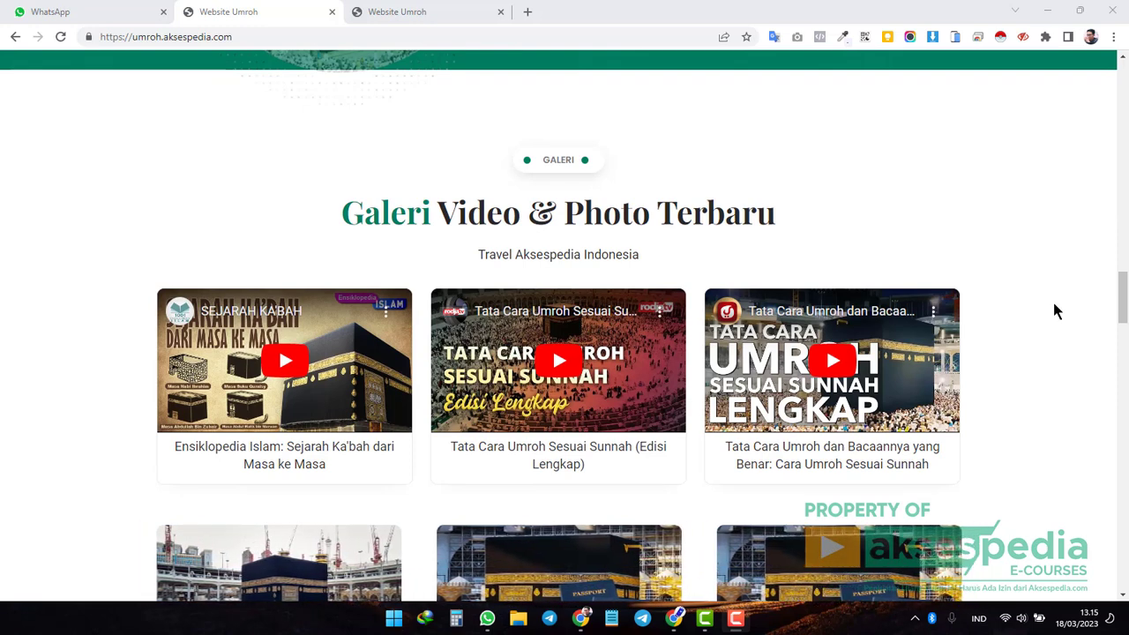
{"action": "scroll", "coordinate": [1056, 310], "scroll_direction": "down", "scroll_amount": 5}
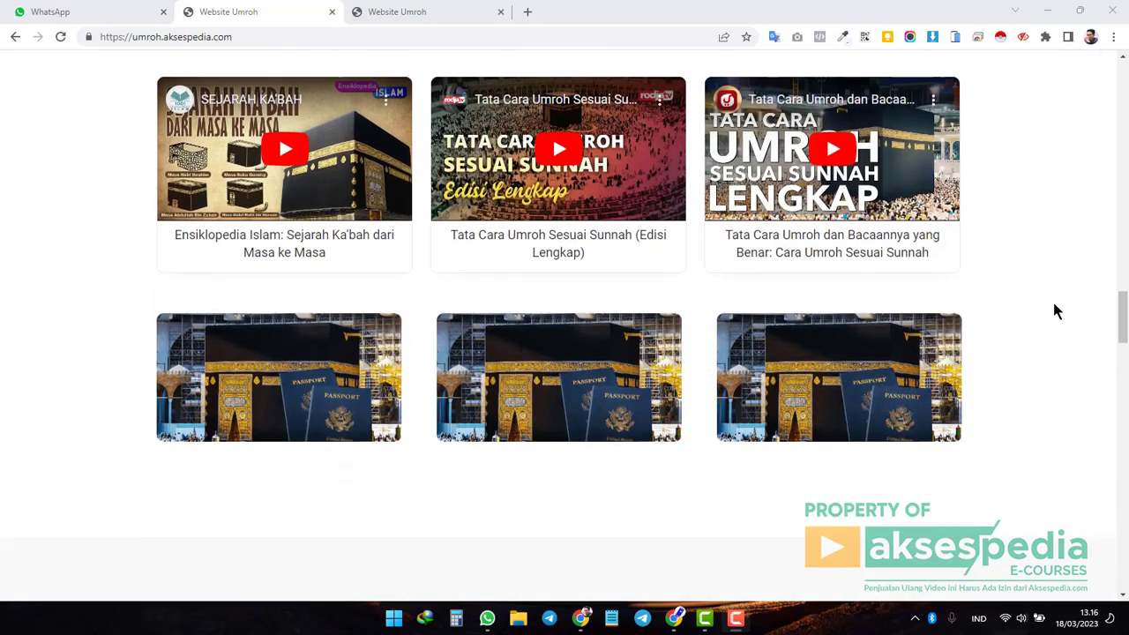
{"action": "scroll", "coordinate": [1059, 331], "scroll_direction": "down", "scroll_amount": 2}
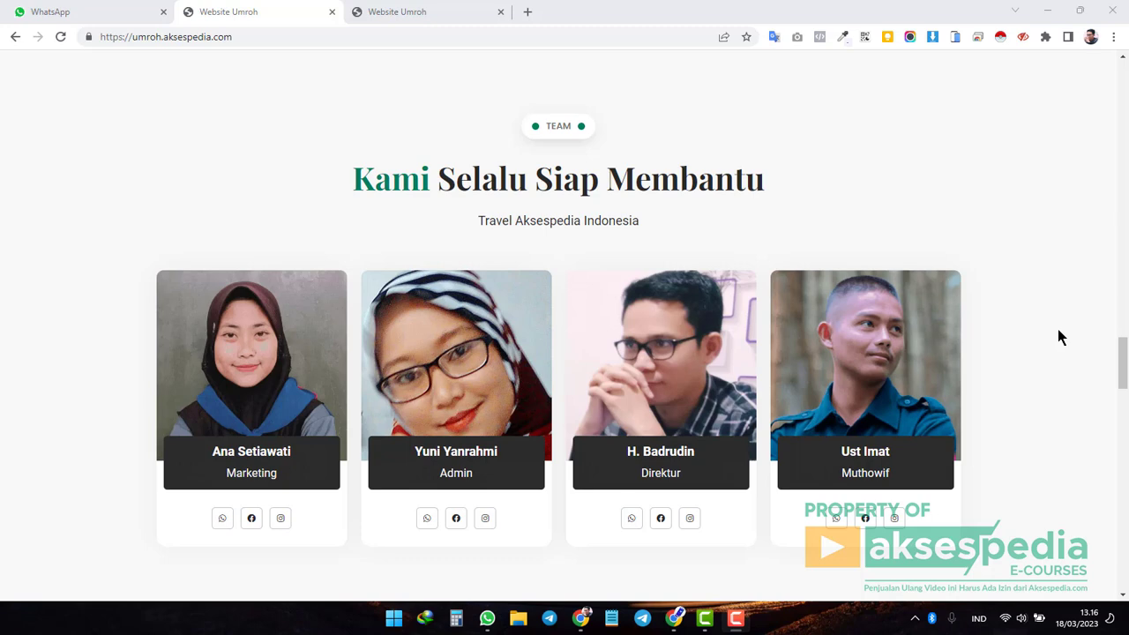
Scroll down through the testimonials, contact form and blog sections to the footer.
{"action": "scroll", "coordinate": [1060, 333], "scroll_direction": "down", "scroll_amount": 5}
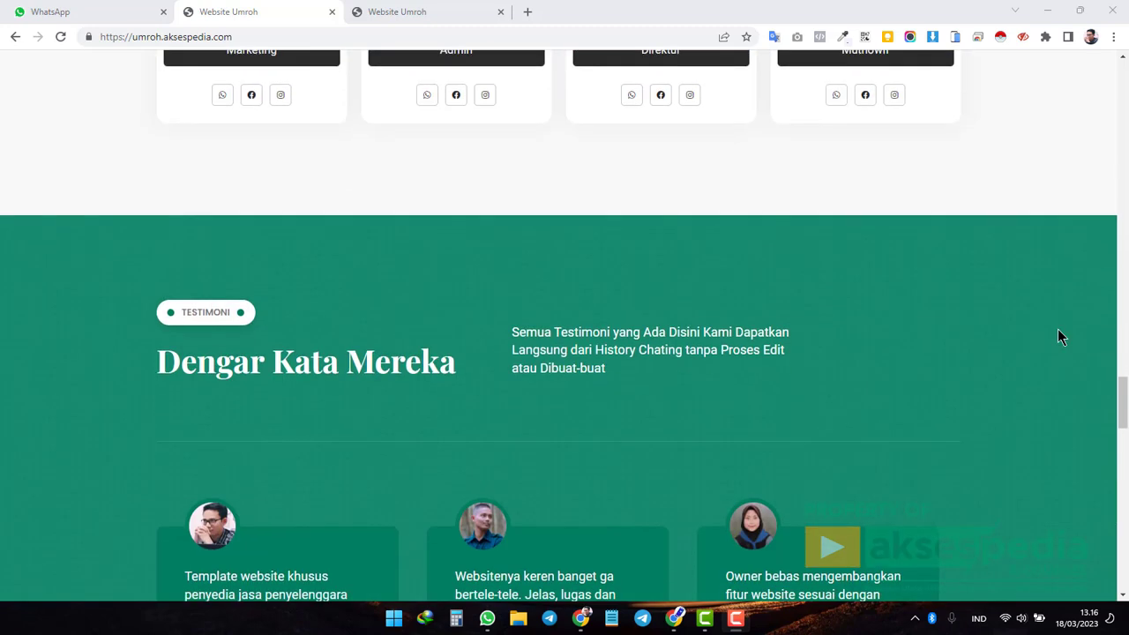
{"action": "scroll", "coordinate": [1058, 331], "scroll_direction": "down", "scroll_amount": 2}
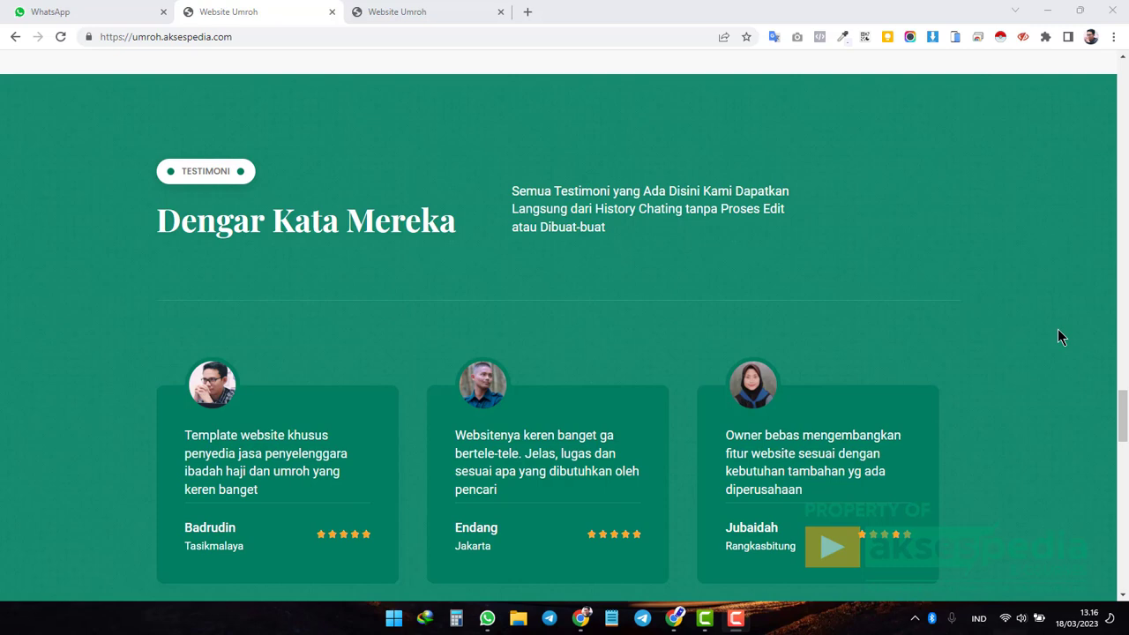
{"action": "scroll", "coordinate": [1058, 329], "scroll_direction": "down", "scroll_amount": 1}
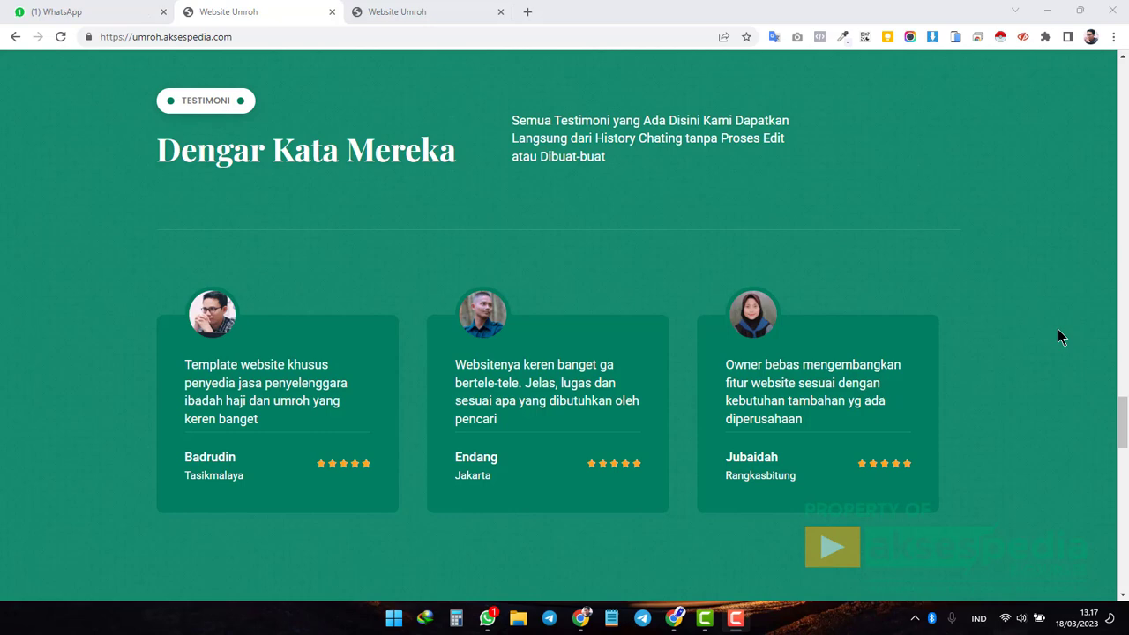
{"action": "scroll", "coordinate": [1058, 330], "scroll_direction": "down", "scroll_amount": 6}
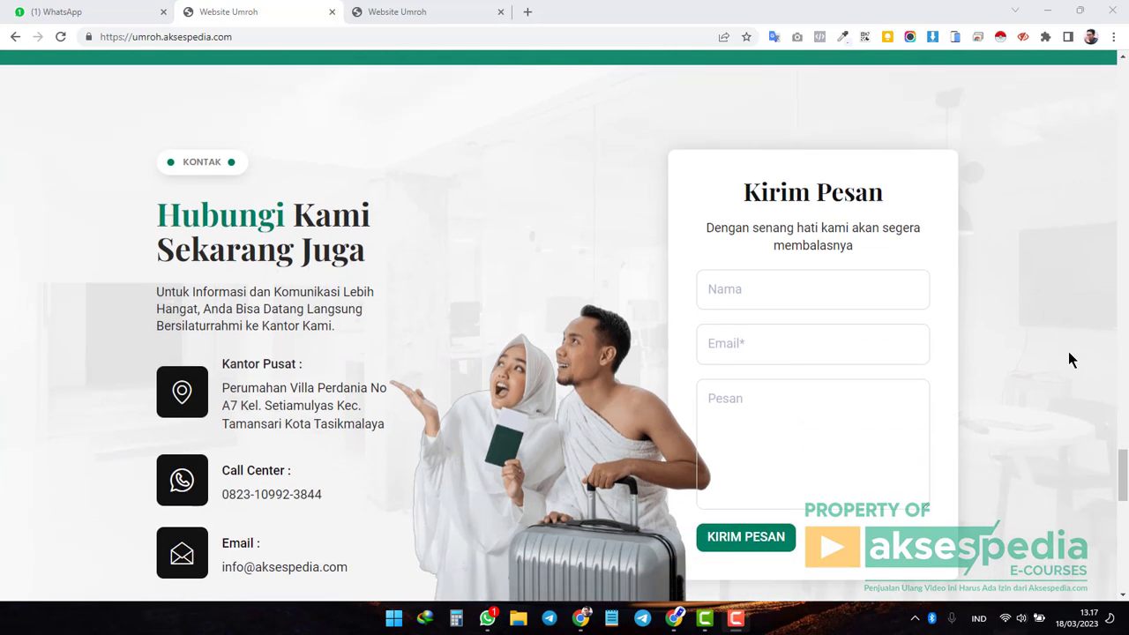
{"action": "scroll", "coordinate": [1067, 366], "scroll_direction": "down", "scroll_amount": 4}
{"action": "scroll", "coordinate": [1067, 384], "scroll_direction": "down", "scroll_amount": 2}
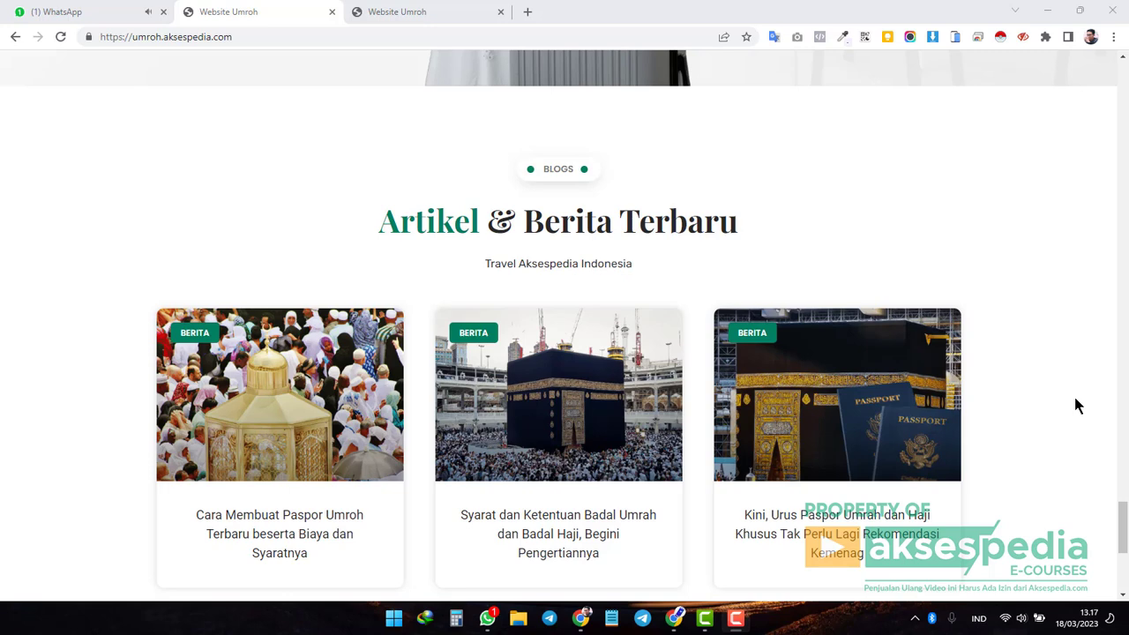
{"action": "scroll", "coordinate": [1076, 406], "scroll_direction": "down", "scroll_amount": 4}
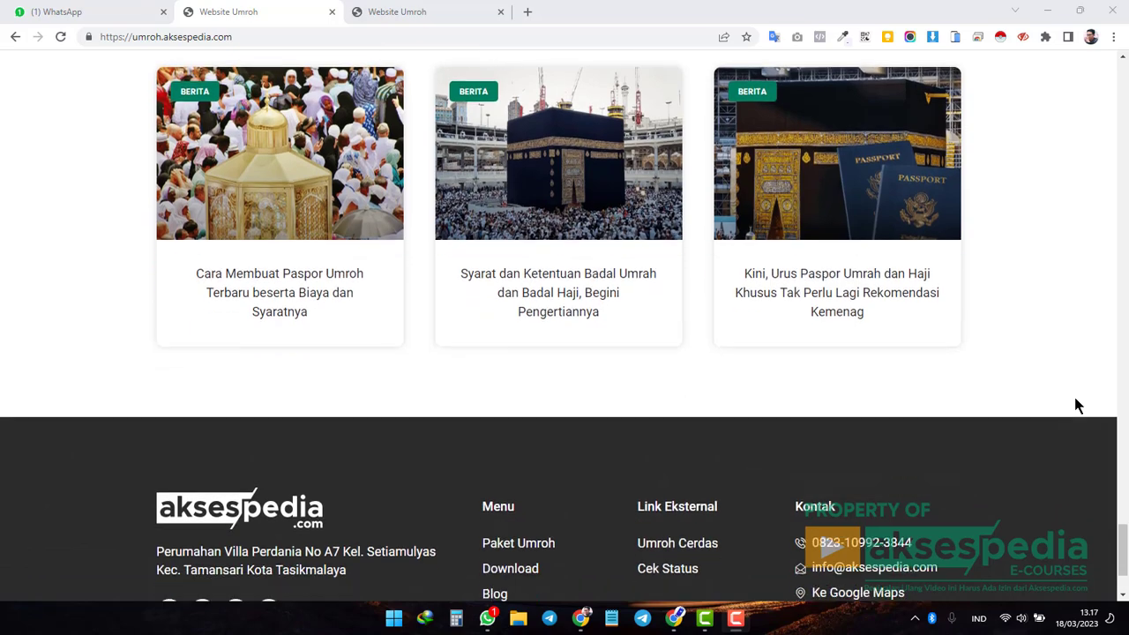
{"action": "scroll", "coordinate": [1075, 406], "scroll_direction": "down", "scroll_amount": 10}
Scroll back up to the 'Travel Penyelenggara Haji & Umroh' hero banner.
{"action": "scroll", "coordinate": [1074, 406], "scroll_direction": "up", "scroll_amount": 20}
{"action": "scroll", "coordinate": [1076, 406], "scroll_direction": "up", "scroll_amount": 10}
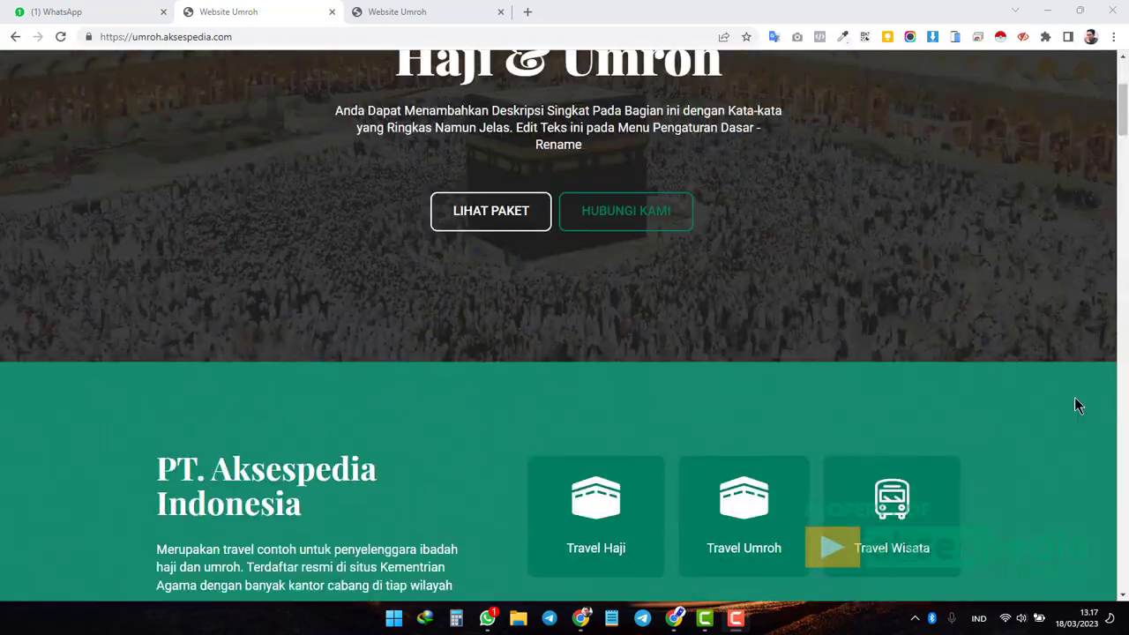
{"action": "scroll", "coordinate": [1077, 406], "scroll_direction": "up", "scroll_amount": 4}
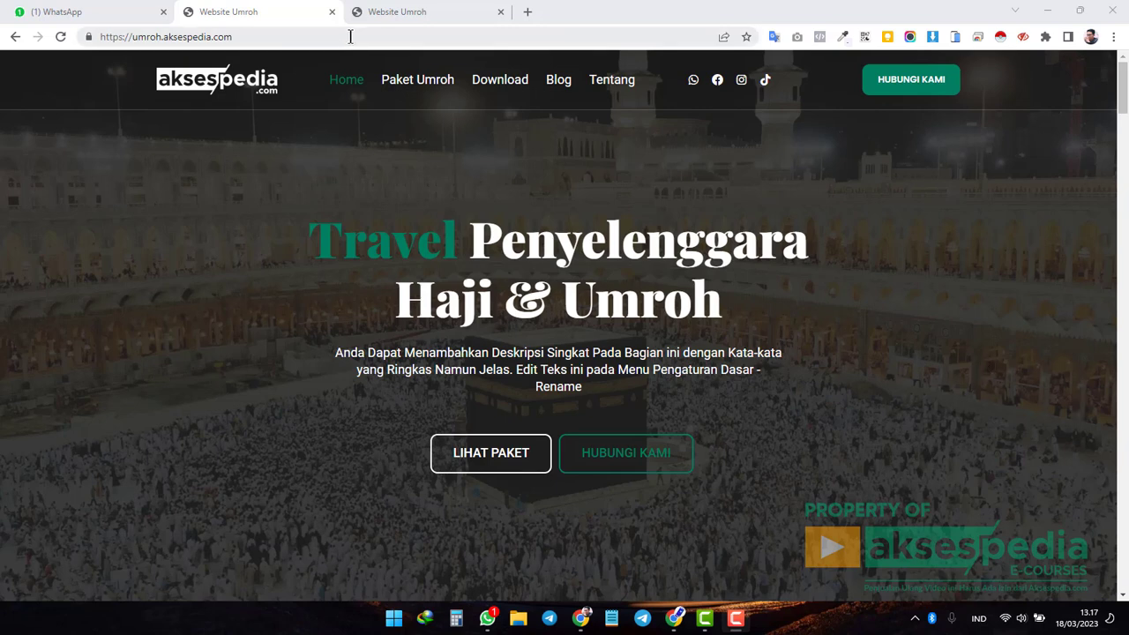
Switch to the phone mockup preview and scroll through the mobile packages and team sections.
{"action": "left_click", "coordinate": [419, 11]}
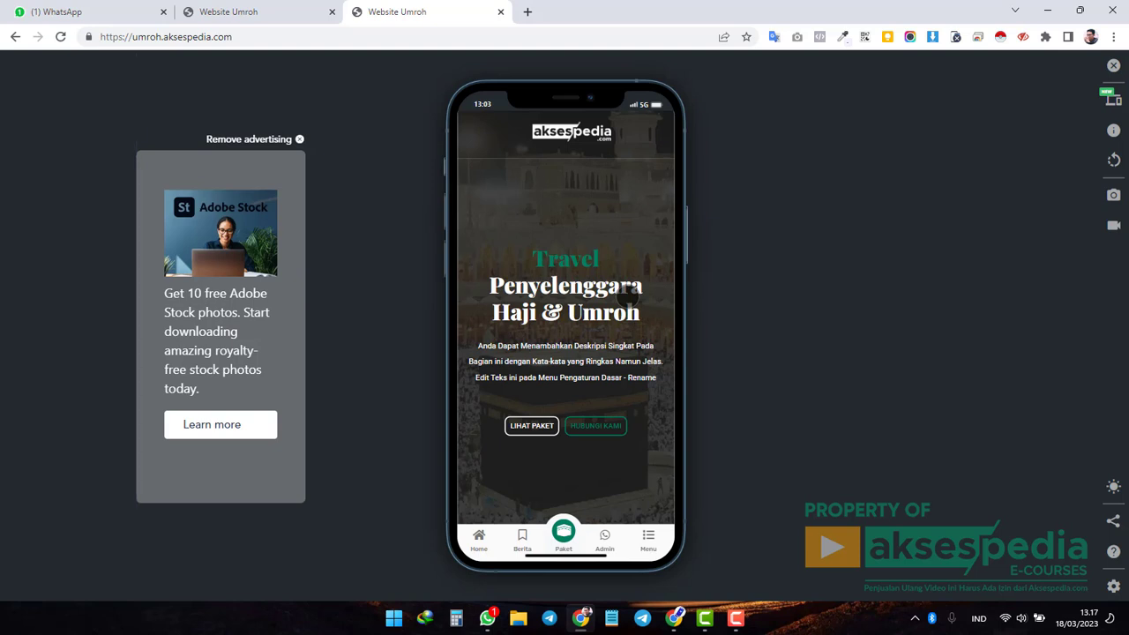
{"action": "scroll", "coordinate": [629, 300], "scroll_direction": "down", "scroll_amount": 3}
{"action": "scroll", "coordinate": [629, 314], "scroll_direction": "down", "scroll_amount": 8}
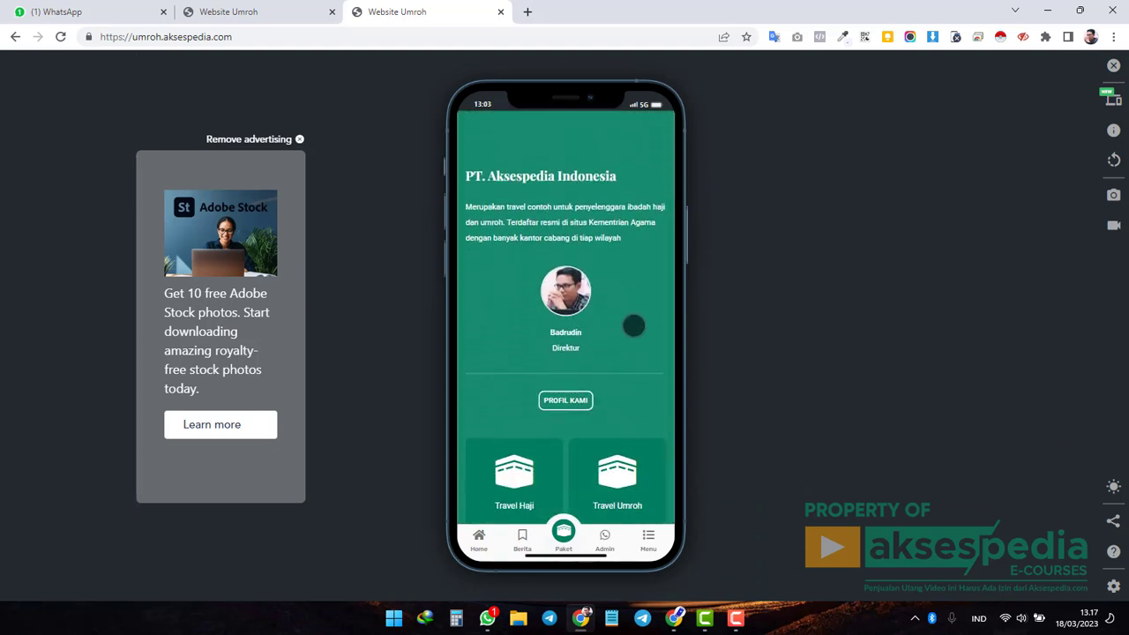
{"action": "scroll", "coordinate": [634, 327], "scroll_direction": "down", "scroll_amount": 3}
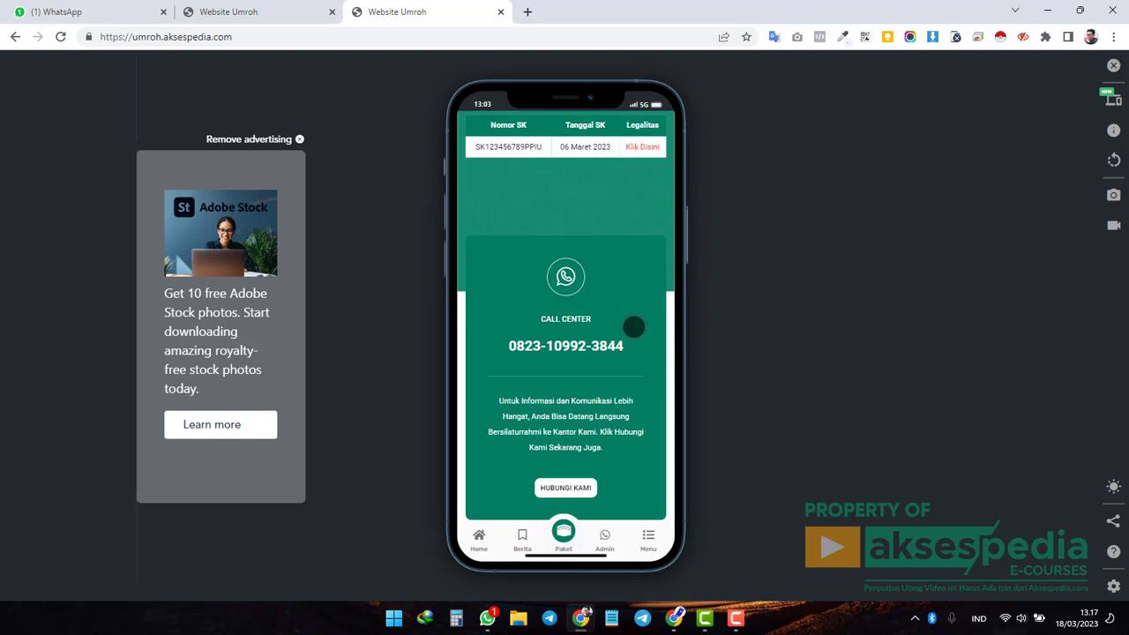
{"action": "scroll", "coordinate": [633, 327], "scroll_direction": "down", "scroll_amount": 3}
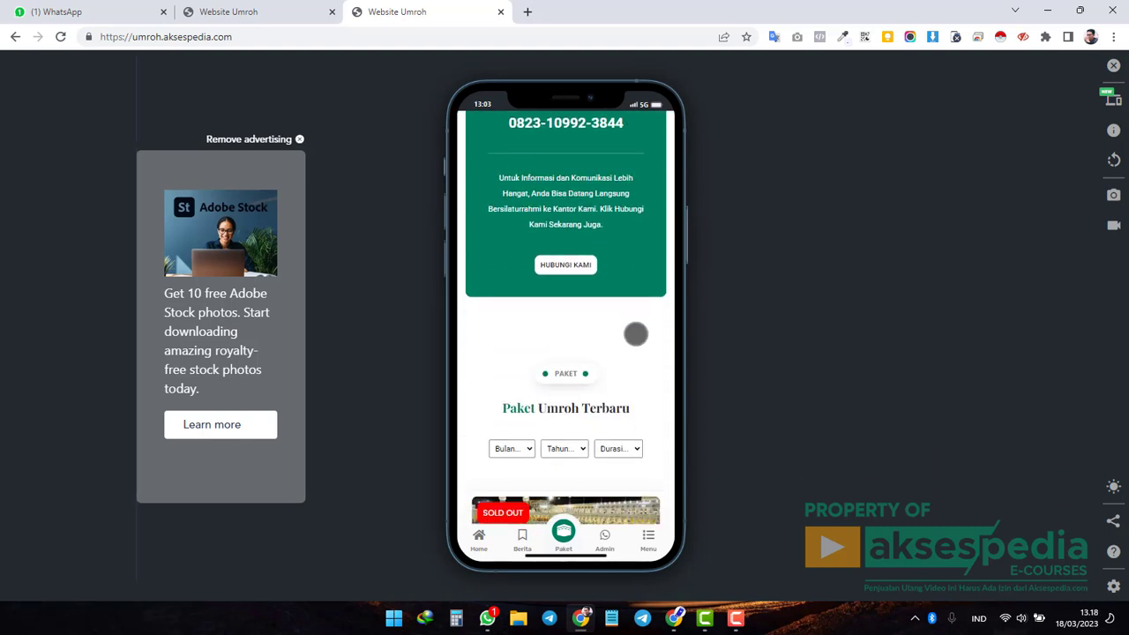
{"action": "scroll", "coordinate": [635, 334], "scroll_direction": "down", "scroll_amount": 10}
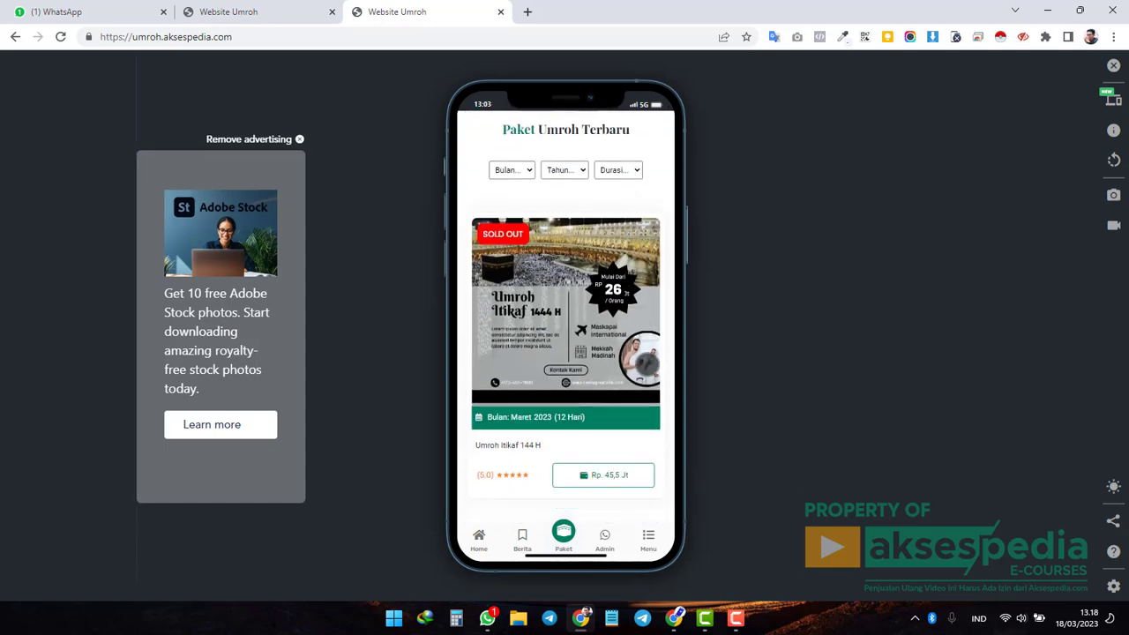
{"action": "scroll", "coordinate": [657, 402], "scroll_direction": "down", "scroll_amount": 4}
{"action": "scroll", "coordinate": [658, 403], "scroll_direction": "down", "scroll_amount": 3}
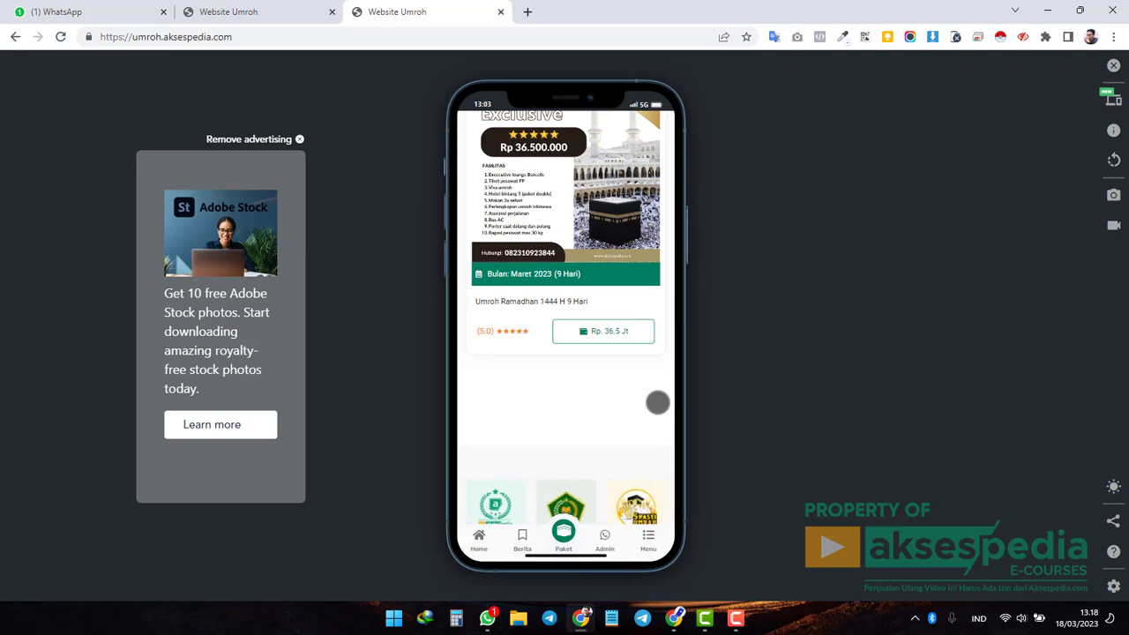
{"action": "scroll", "coordinate": [657, 403], "scroll_direction": "down", "scroll_amount": 2}
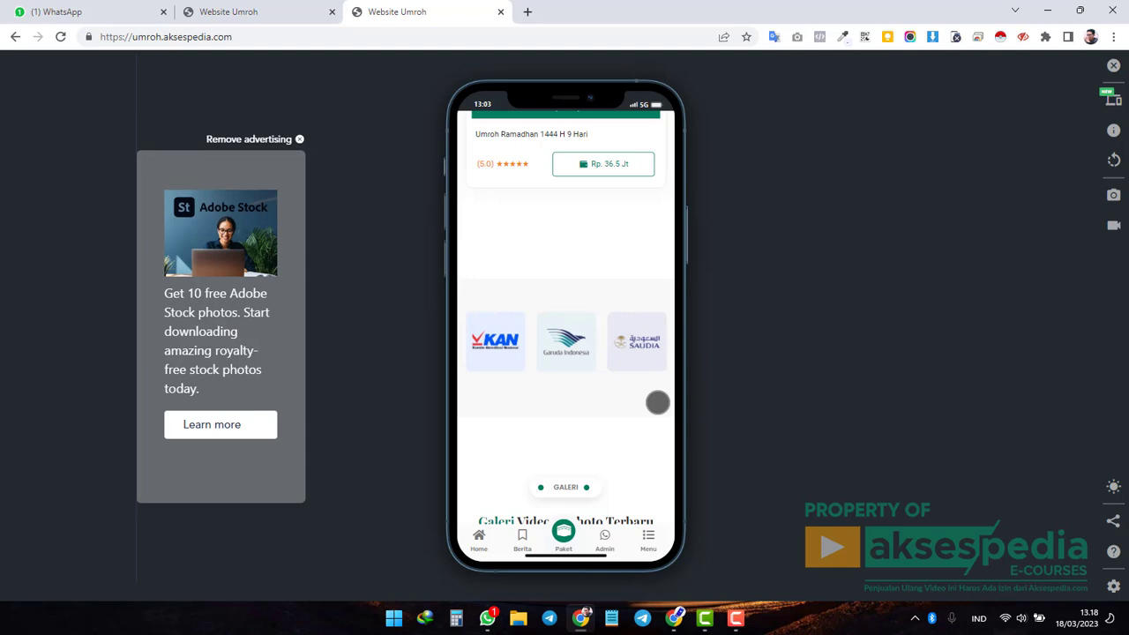
{"action": "scroll", "coordinate": [657, 402], "scroll_direction": "down", "scroll_amount": 3}
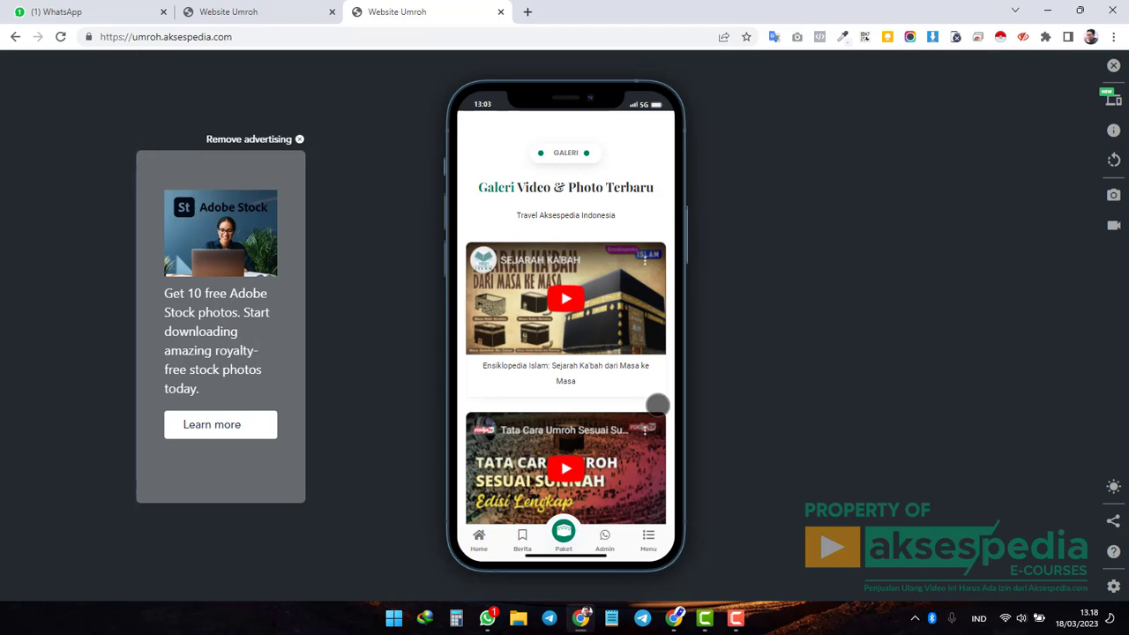
Continue down the mobile page to contact and news, then scroll back to the hero.
{"action": "scroll", "coordinate": [657, 405], "scroll_direction": "down", "scroll_amount": 3}
{"action": "scroll", "coordinate": [658, 405], "scroll_direction": "down", "scroll_amount": 6}
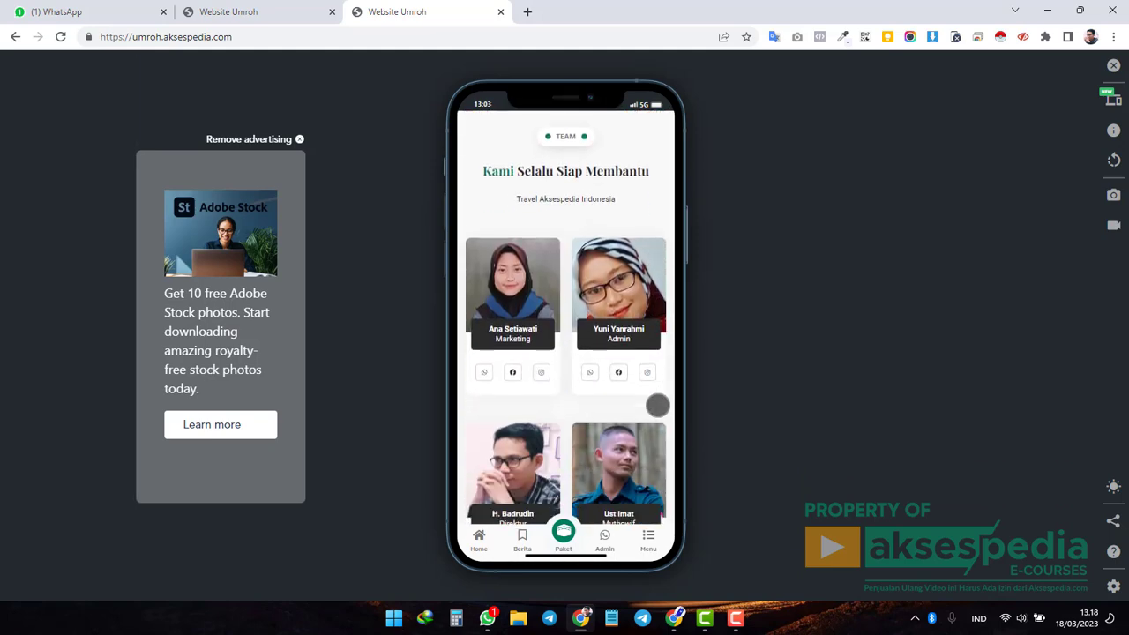
{"action": "scroll", "coordinate": [658, 405], "scroll_direction": "down", "scroll_amount": 4}
{"action": "scroll", "coordinate": [658, 405], "scroll_direction": "down", "scroll_amount": 10}
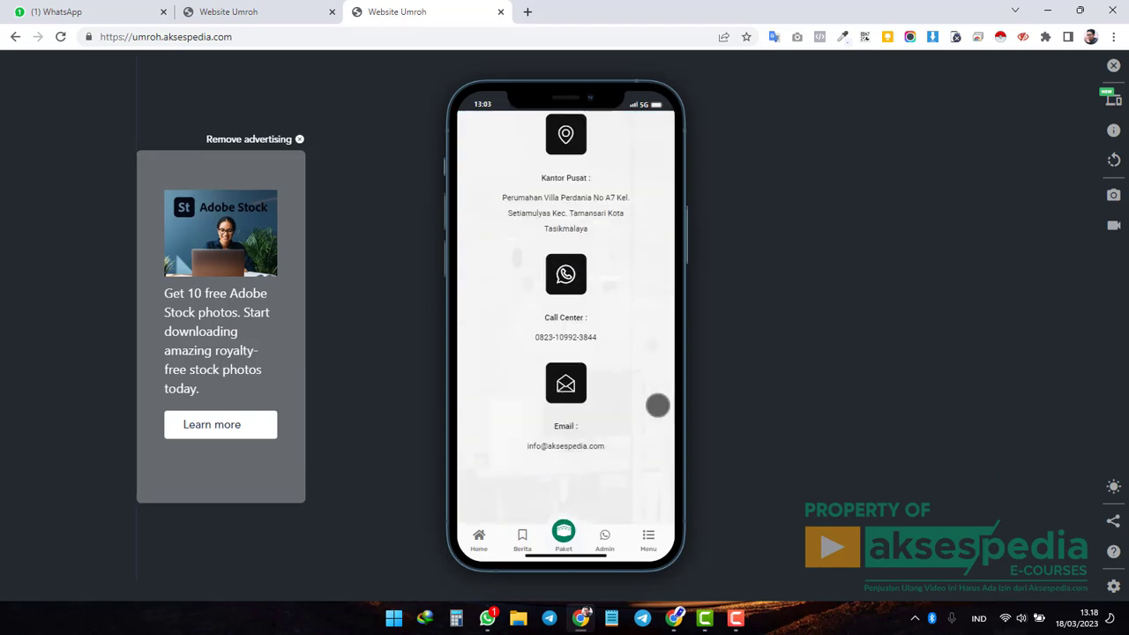
{"action": "scroll", "coordinate": [657, 405], "scroll_direction": "down", "scroll_amount": 12}
{"action": "scroll", "coordinate": [658, 405], "scroll_direction": "up", "scroll_amount": 18}
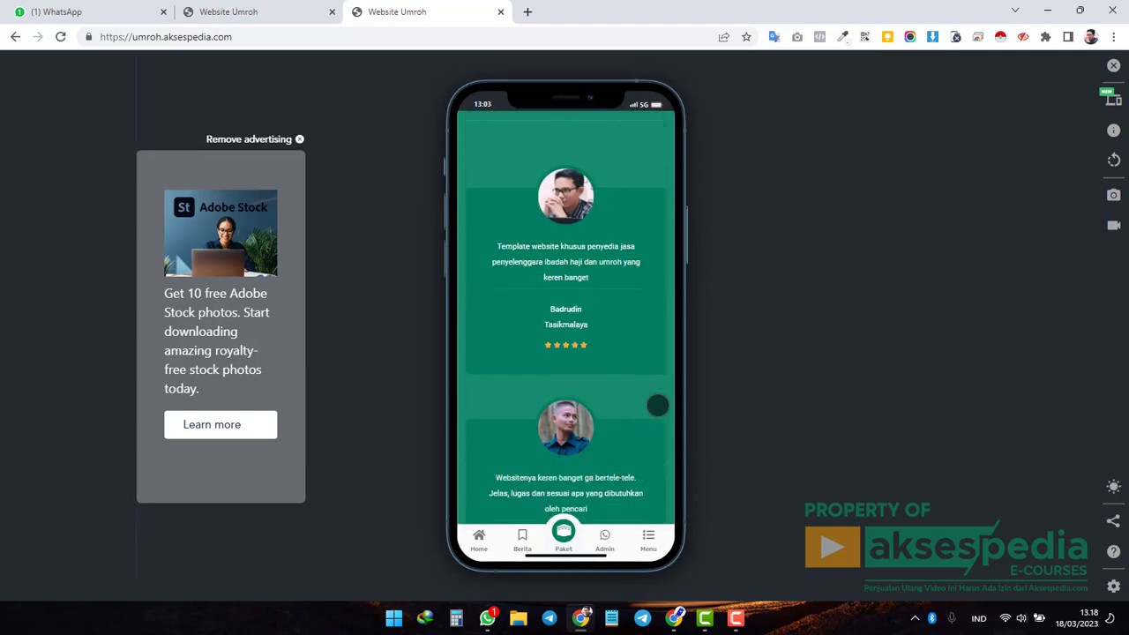
{"action": "scroll", "coordinate": [657, 405], "scroll_direction": "up", "scroll_amount": 8}
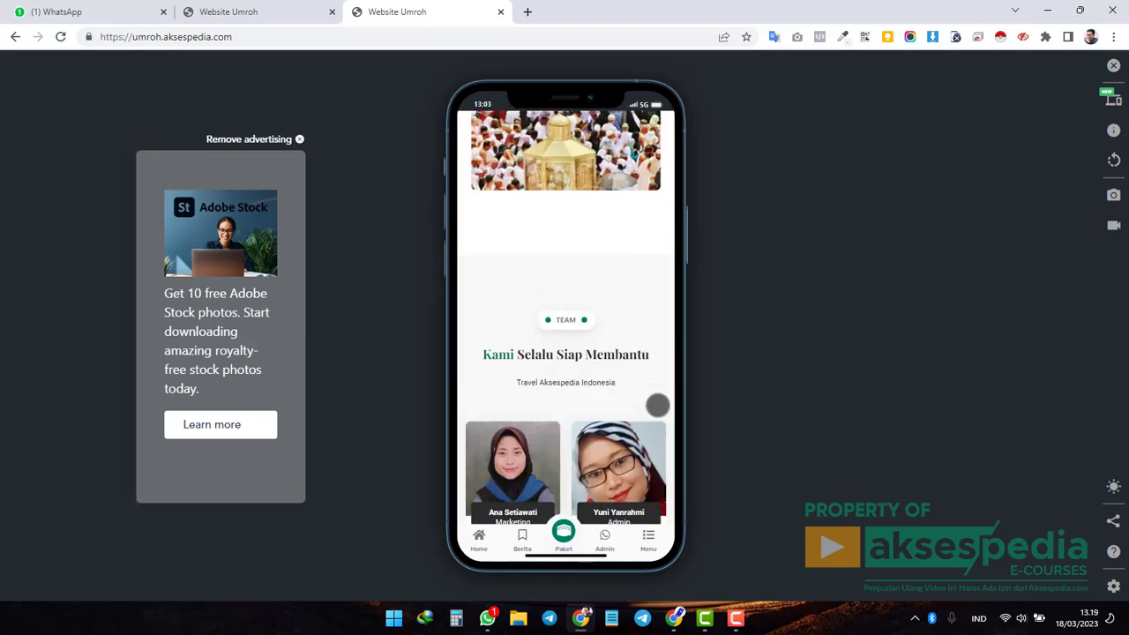
{"action": "scroll", "coordinate": [657, 405], "scroll_direction": "up", "scroll_amount": 15}
{"action": "scroll", "coordinate": [657, 405], "scroll_direction": "up", "scroll_amount": 20}
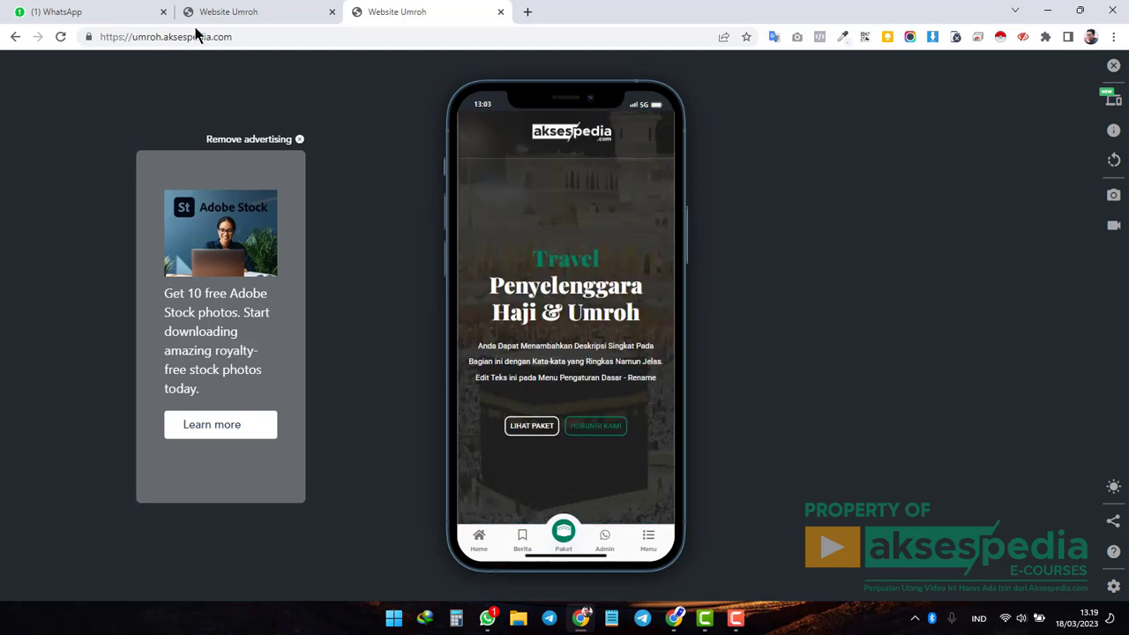
Return to the desktop view and load the site URL with /wp-admin appended.
{"action": "left_click", "coordinate": [270, 15]}
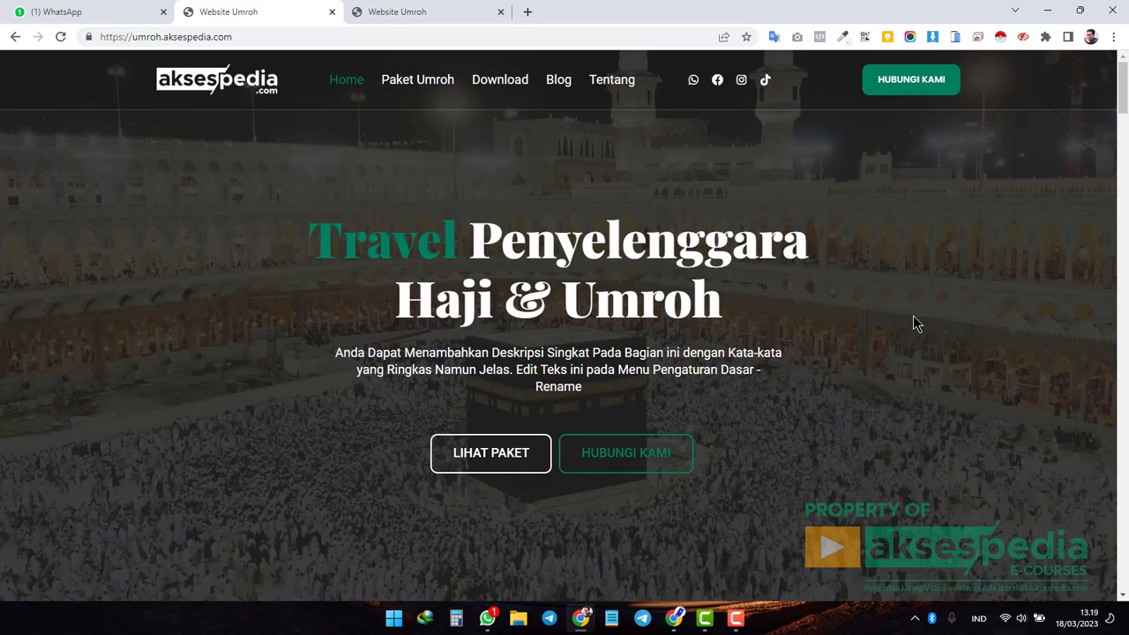
{"action": "left_click", "coordinate": [393, 36]}
{"action": "left_click", "coordinate": [422, 36]}
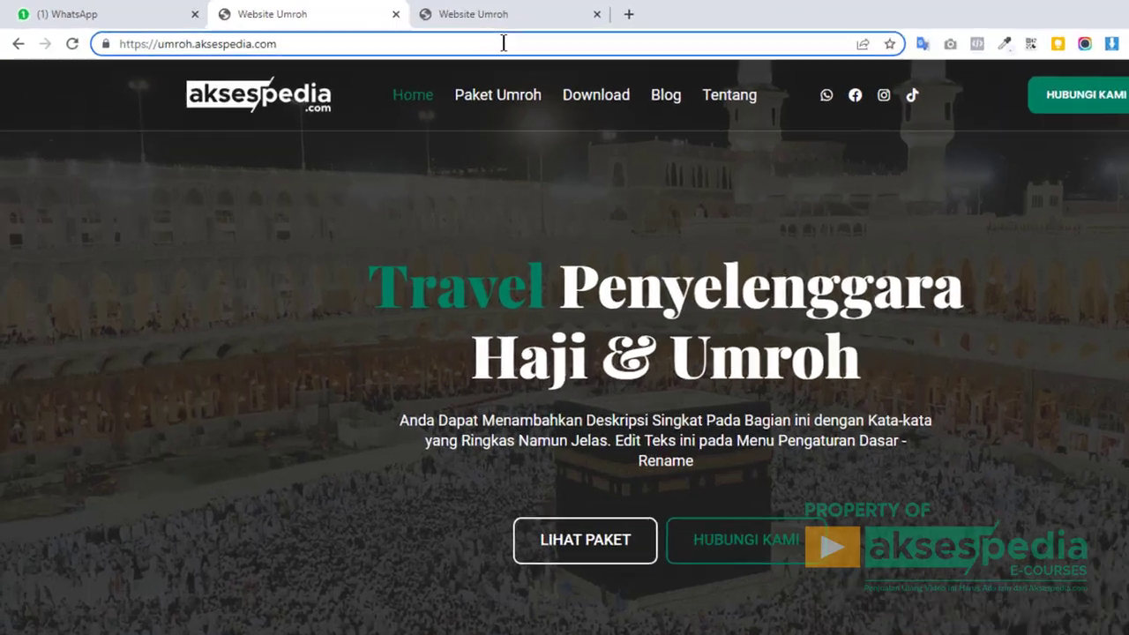
{"action": "type", "text": "/"}
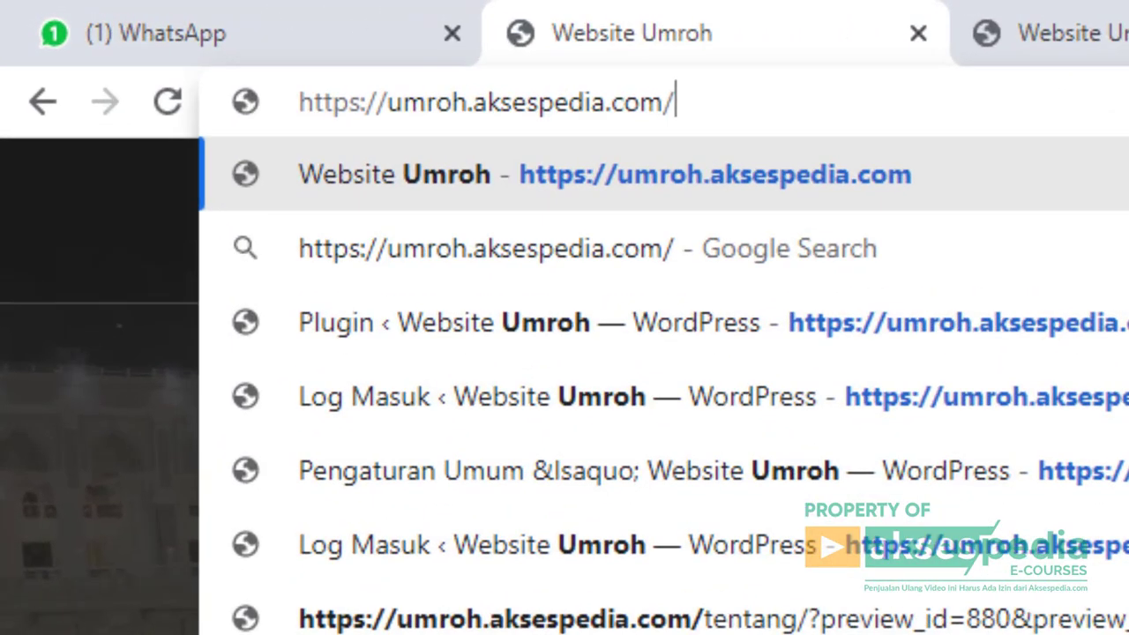
{"action": "type", "text": "w"}
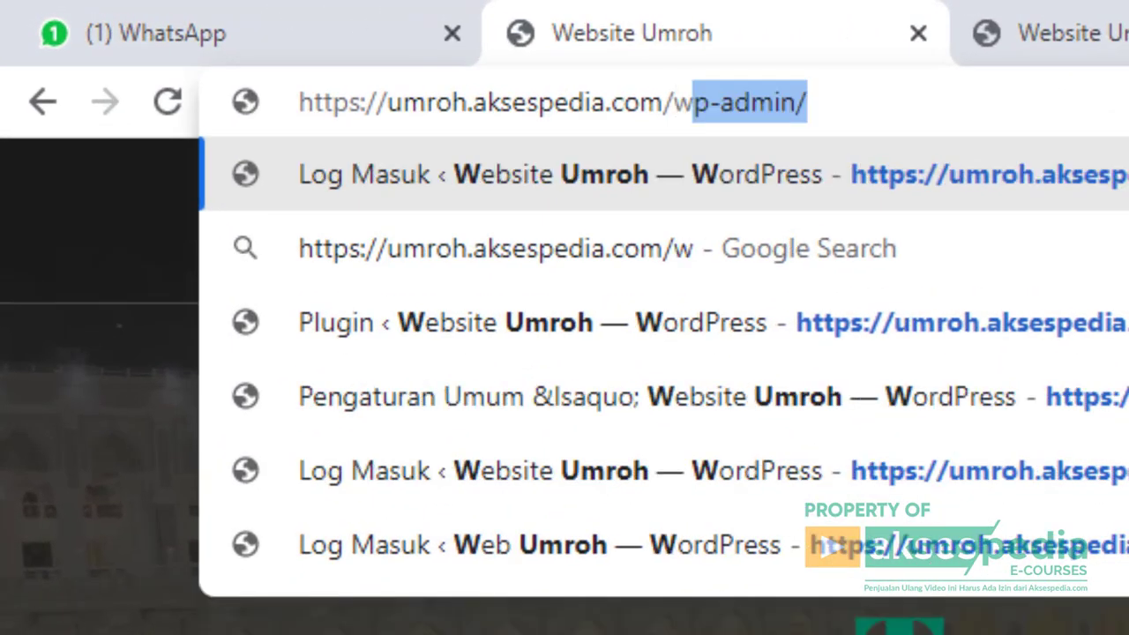
{"action": "type", "text": "p-admi"}
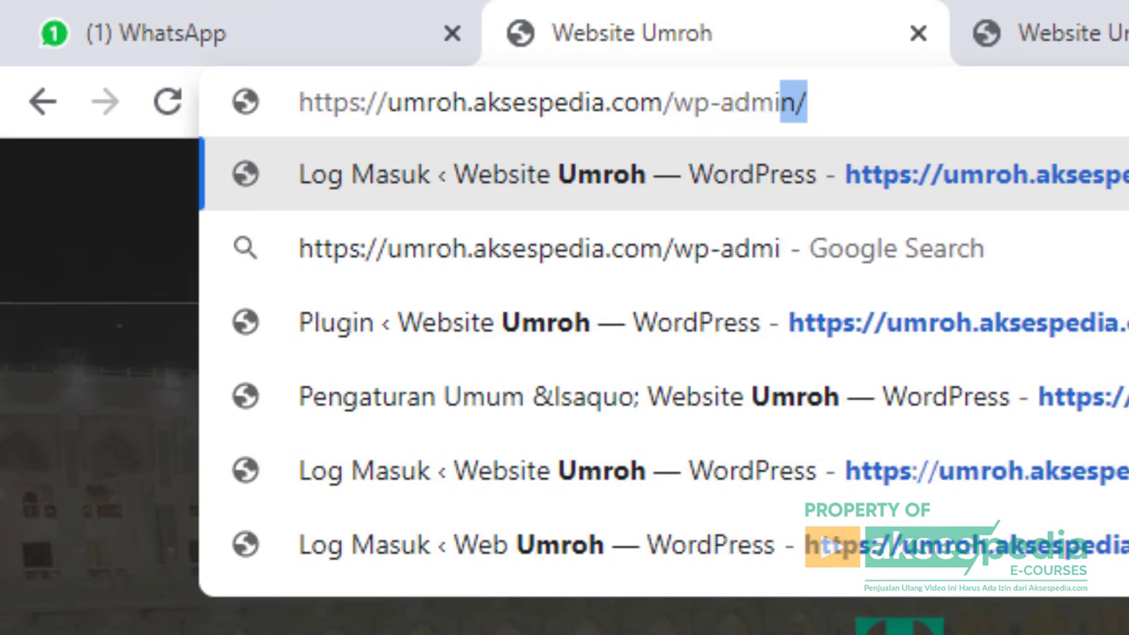
{"action": "type", "text": "n"}
{"action": "key", "text": "Return"}
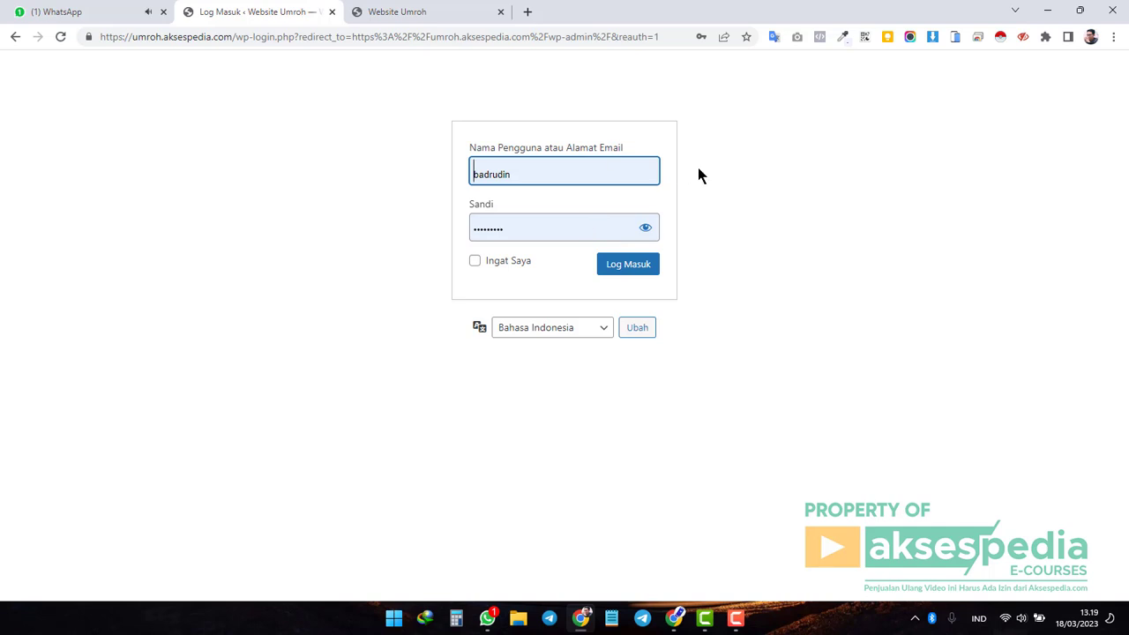
Sign in with Log Masuk and highlight the Cara Mengatur Kode Fixel and Membuat Brosur & Konten Umroh support items.
{"action": "left_click", "coordinate": [641, 275]}
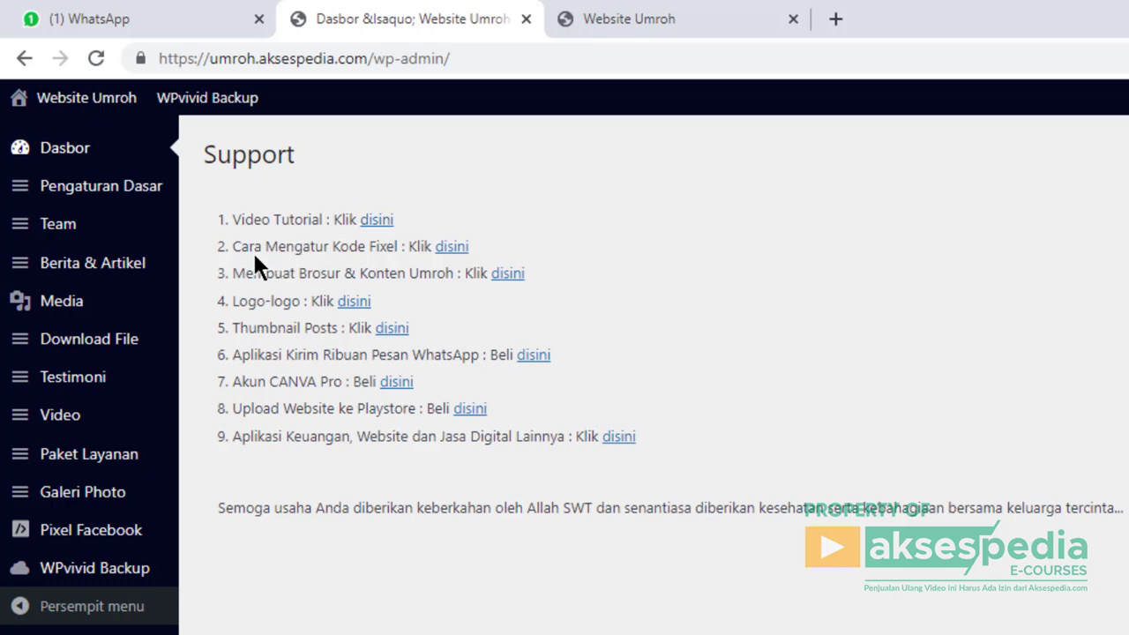
{"action": "left_click_drag", "start_coordinate": [233, 248], "coordinate": [391, 251]}
{"action": "left_click", "coordinate": [390, 251]}
{"action": "left_click_drag", "start_coordinate": [235, 273], "coordinate": [452, 274]}
Clear the highlight and switch to the live Website Umroh tab showing the partner logos.
{"action": "left_click", "coordinate": [451, 274]}
{"action": "left_click", "coordinate": [616, 30]}
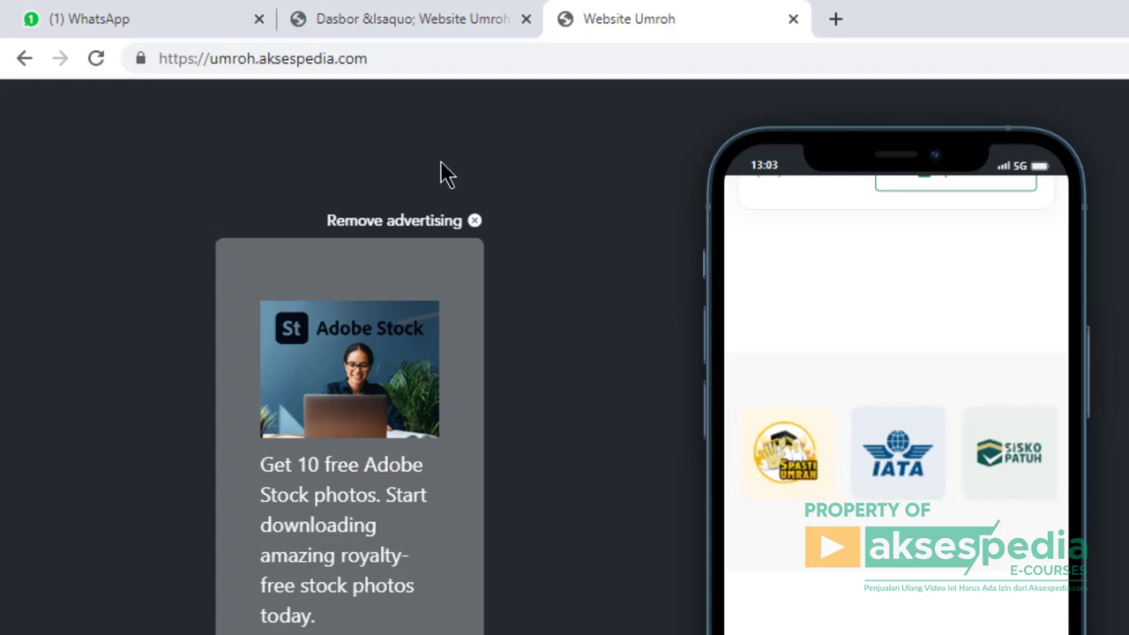
Go back to the Dasbor tab with its nine Support help links.
{"action": "left_click", "coordinate": [414, 18]}
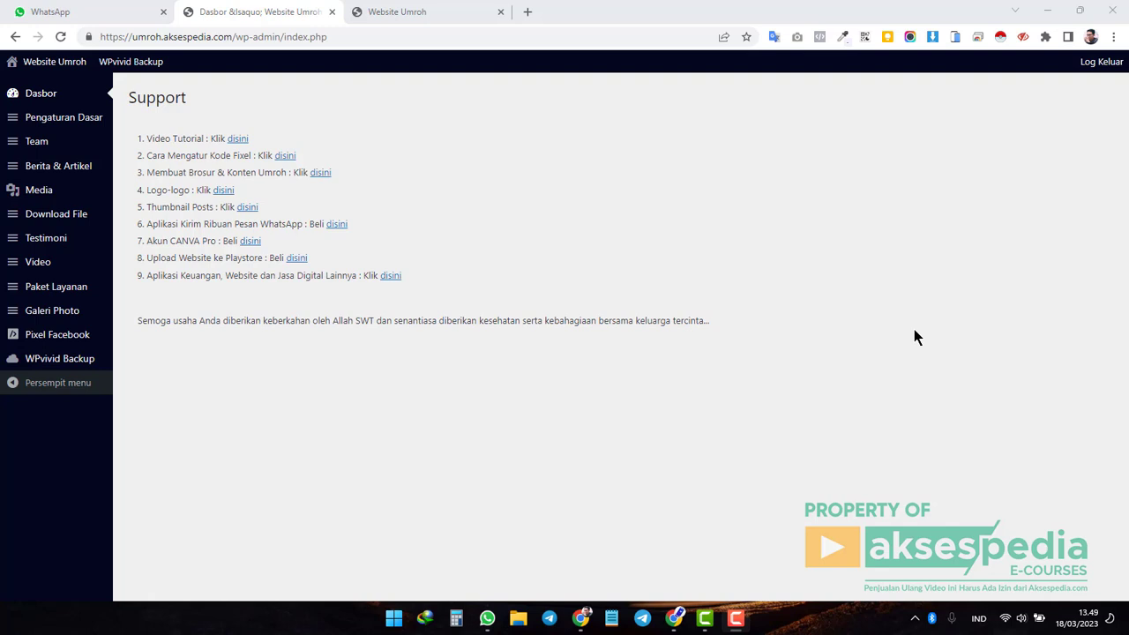
Open Pengaturan Dasar and highlight the company name Travel Aksespedia Indonesia.
{"action": "left_click", "coordinate": [60, 120]}
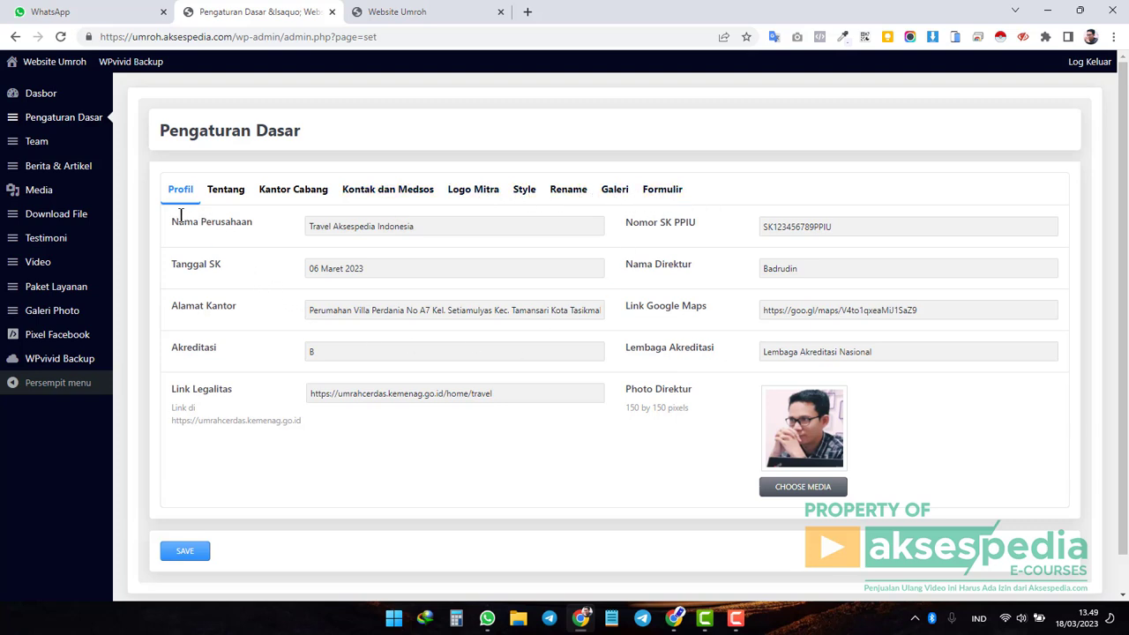
{"action": "left_click_drag", "start_coordinate": [426, 227], "coordinate": [307, 227]}
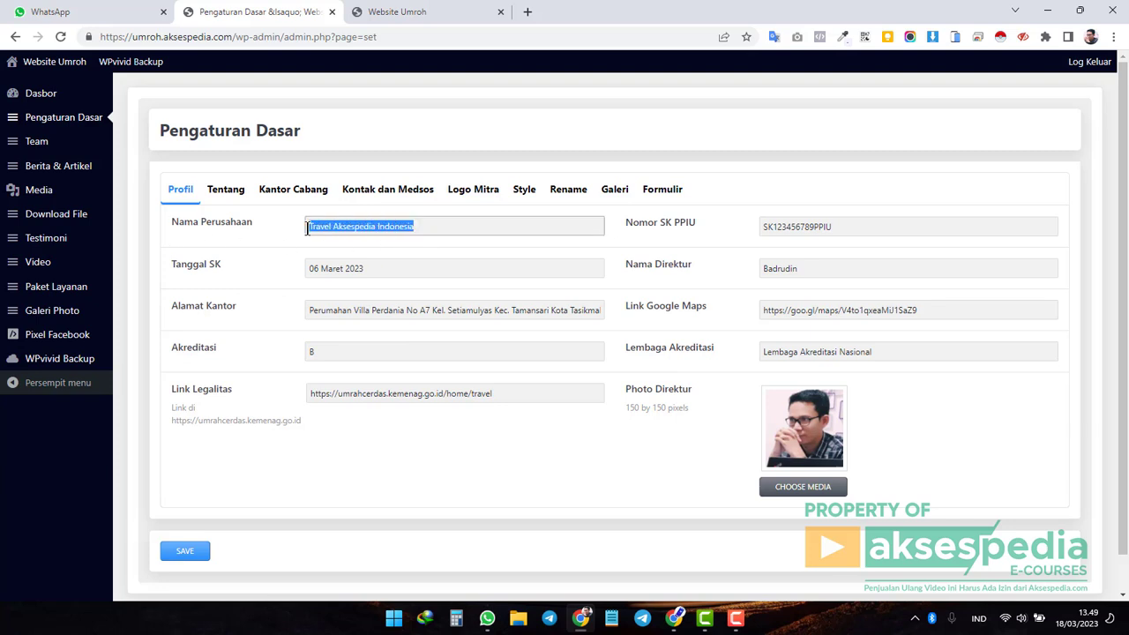
{"action": "left_click", "coordinate": [442, 227]}
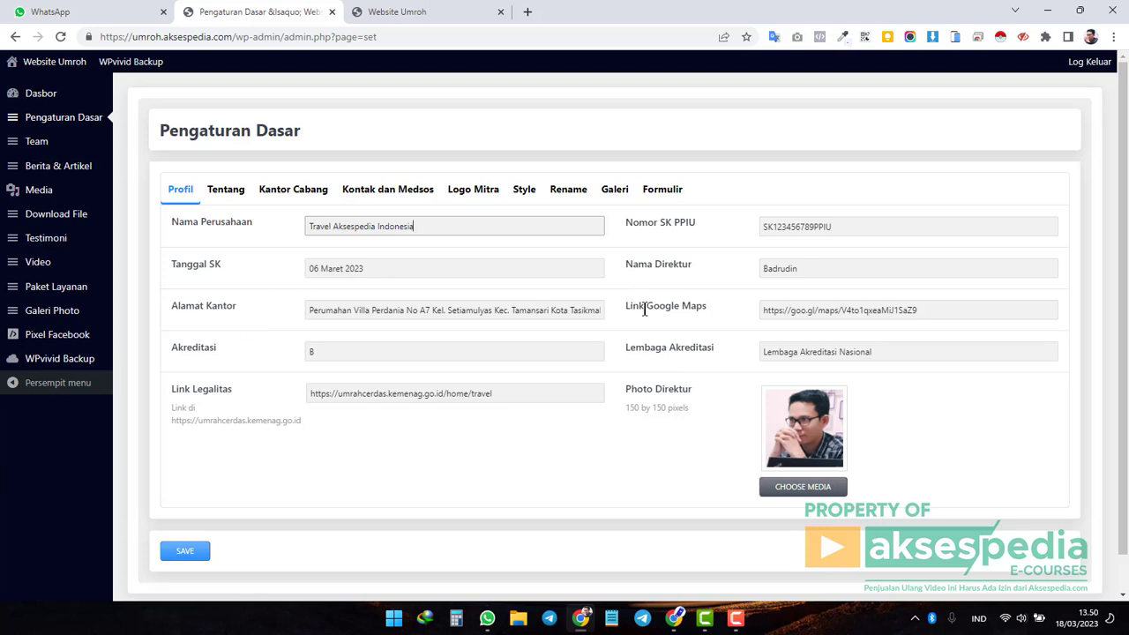
Point out the Google Maps, Lembaga Akreditasi, Link Legalitas, Photo Direktur and Nomor SK PPIU settings.
{"action": "left_click_drag", "start_coordinate": [629, 306], "coordinate": [695, 306]}
{"action": "left_click_drag", "start_coordinate": [180, 347], "coordinate": [192, 346]}
{"action": "left_click_drag", "start_coordinate": [627, 347], "coordinate": [692, 348]}
{"action": "left_click_drag", "start_coordinate": [203, 389], "coordinate": [217, 389]}
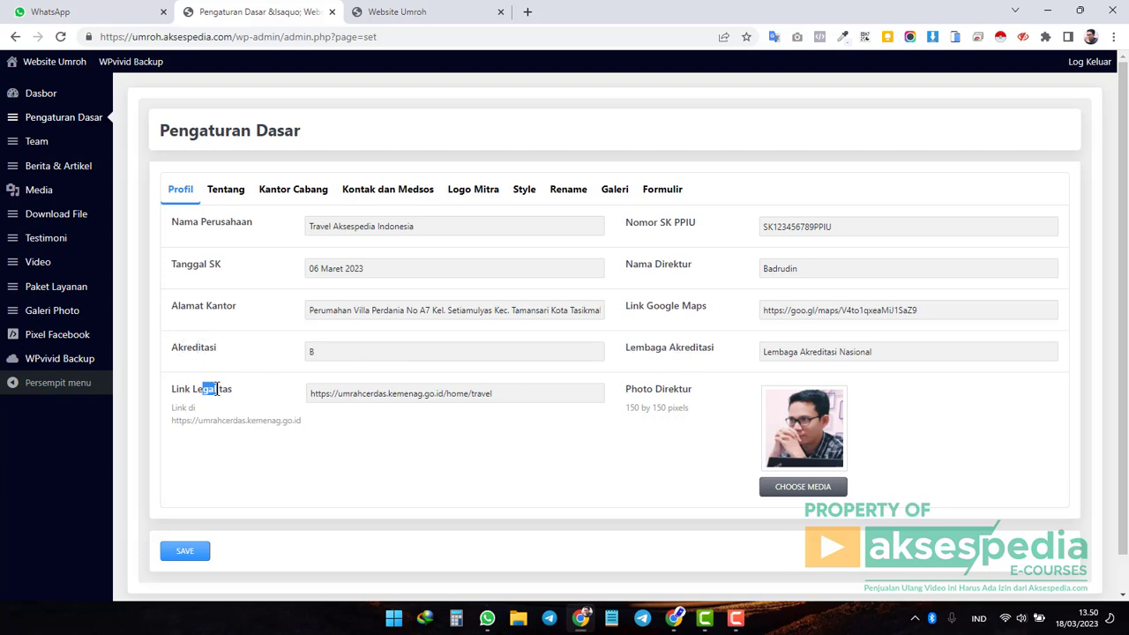
{"action": "left_click_drag", "start_coordinate": [634, 389], "coordinate": [722, 393]}
{"action": "left_click", "coordinate": [723, 392]}
{"action": "left_click_drag", "start_coordinate": [626, 222], "coordinate": [694, 229]}
Highlight the Nomor SK label, then find and highlight the SK number in the live site's company section.
{"action": "left_click", "coordinate": [676, 222]}
{"action": "double_click", "coordinate": [637, 223]}
{"action": "left_click", "coordinate": [431, 16]}
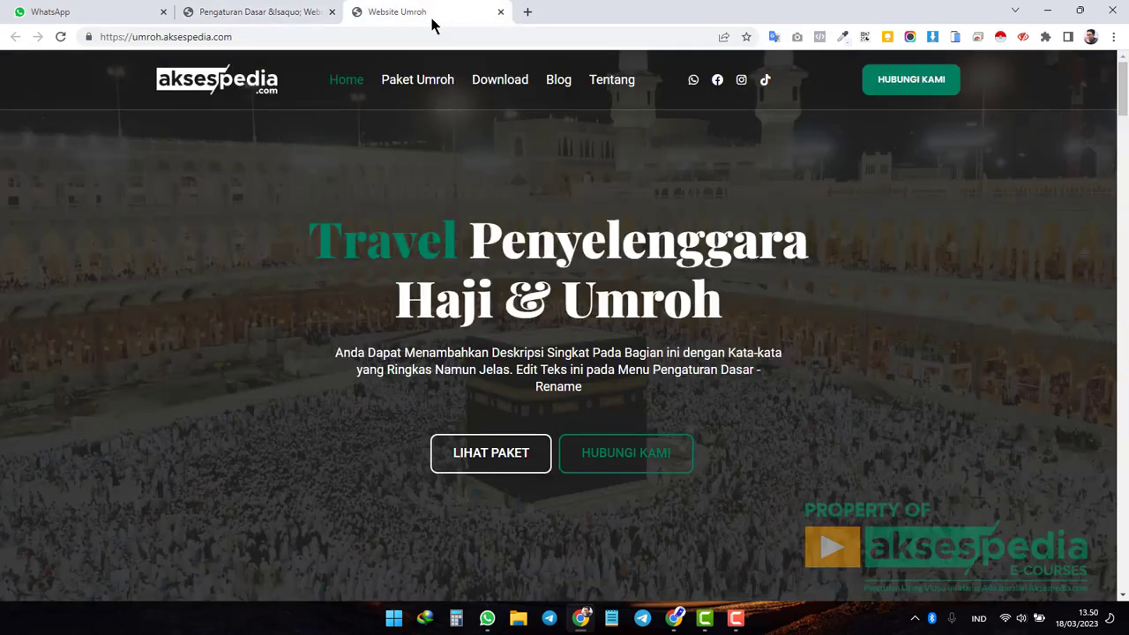
{"action": "scroll", "coordinate": [702, 231], "scroll_direction": "down", "scroll_amount": 3}
{"action": "scroll", "coordinate": [770, 258], "scroll_direction": "down", "scroll_amount": 3}
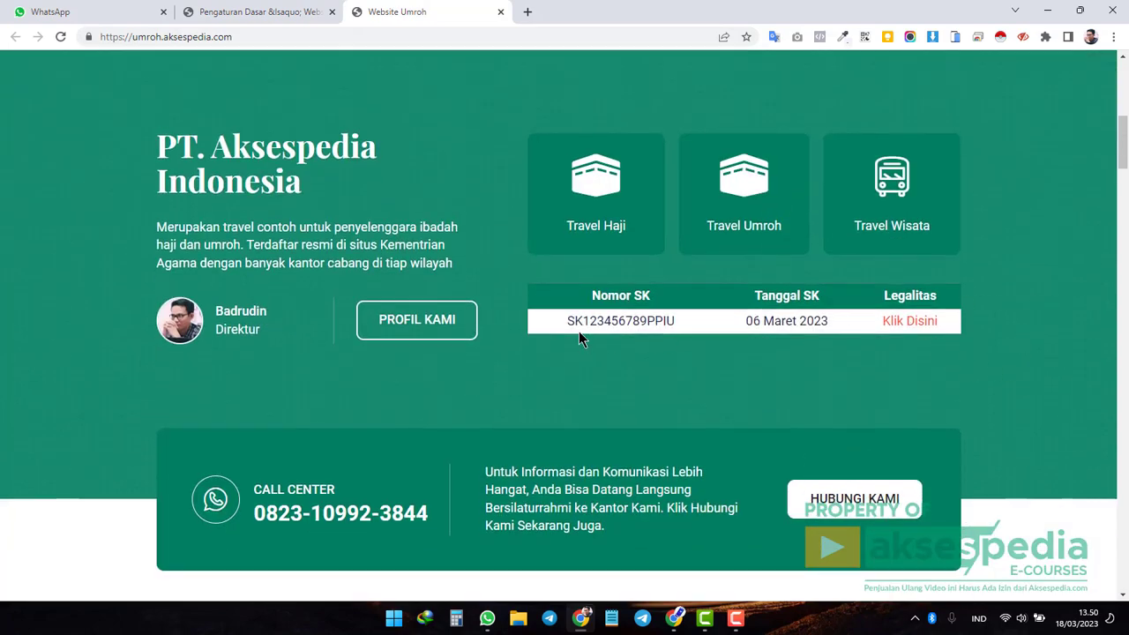
{"action": "left_click_drag", "start_coordinate": [566, 321], "coordinate": [679, 328]}
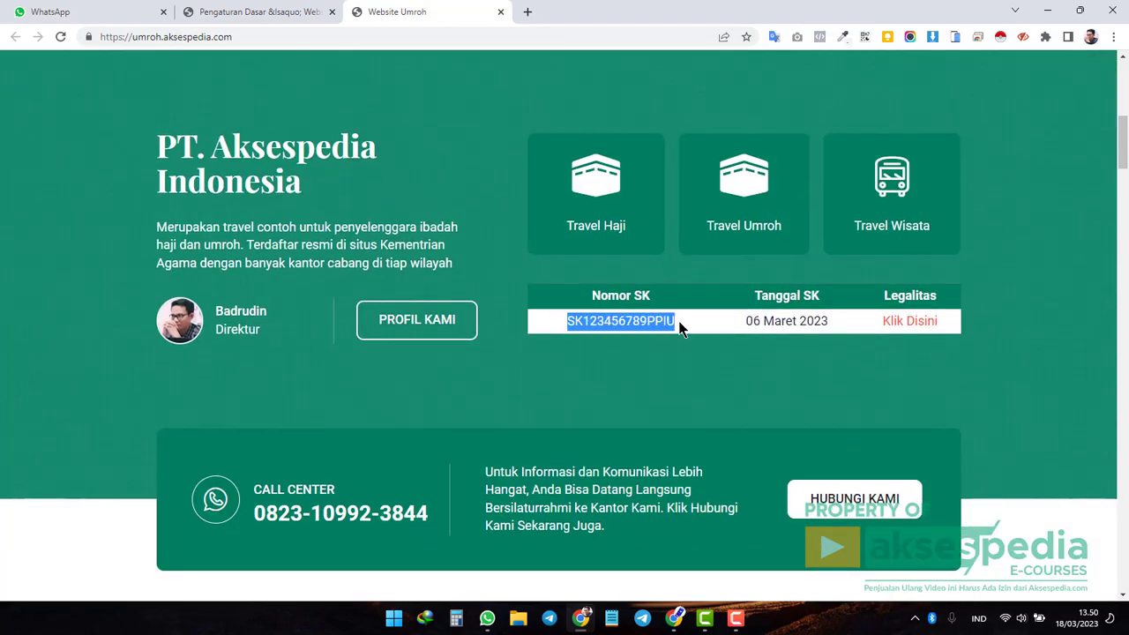
{"action": "left_click", "coordinate": [676, 328]}
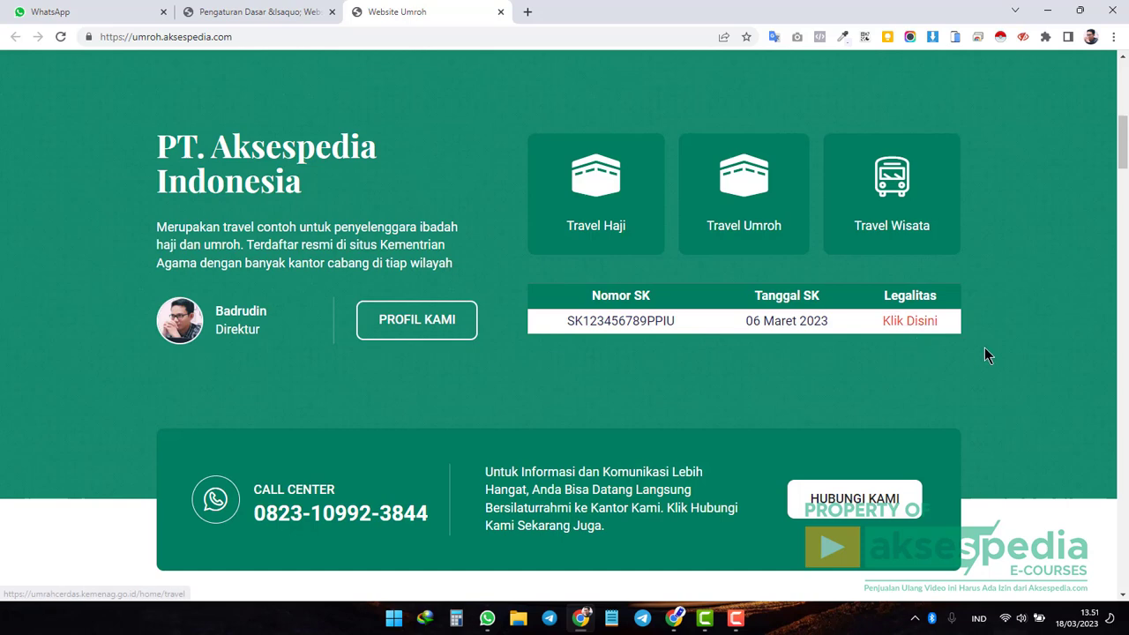
Follow the Legalitas 'Klik Disini' link to the Kemenag Data PPIU list, then return to Pengaturan Dasar.
{"action": "left_click", "coordinate": [915, 325]}
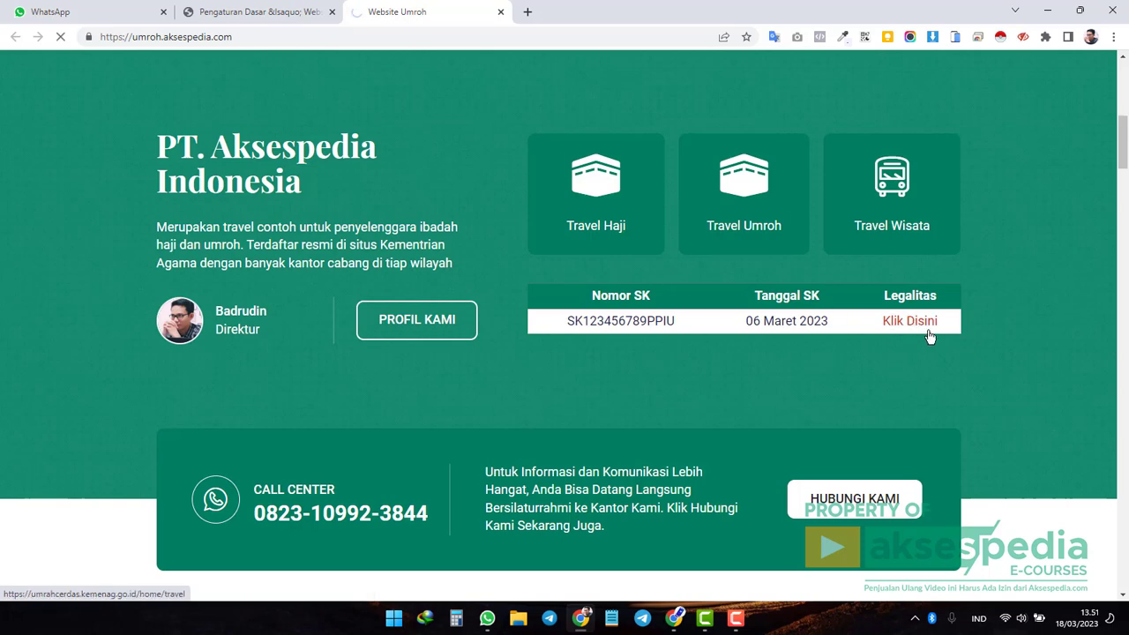
{"action": "left_click", "coordinate": [928, 332]}
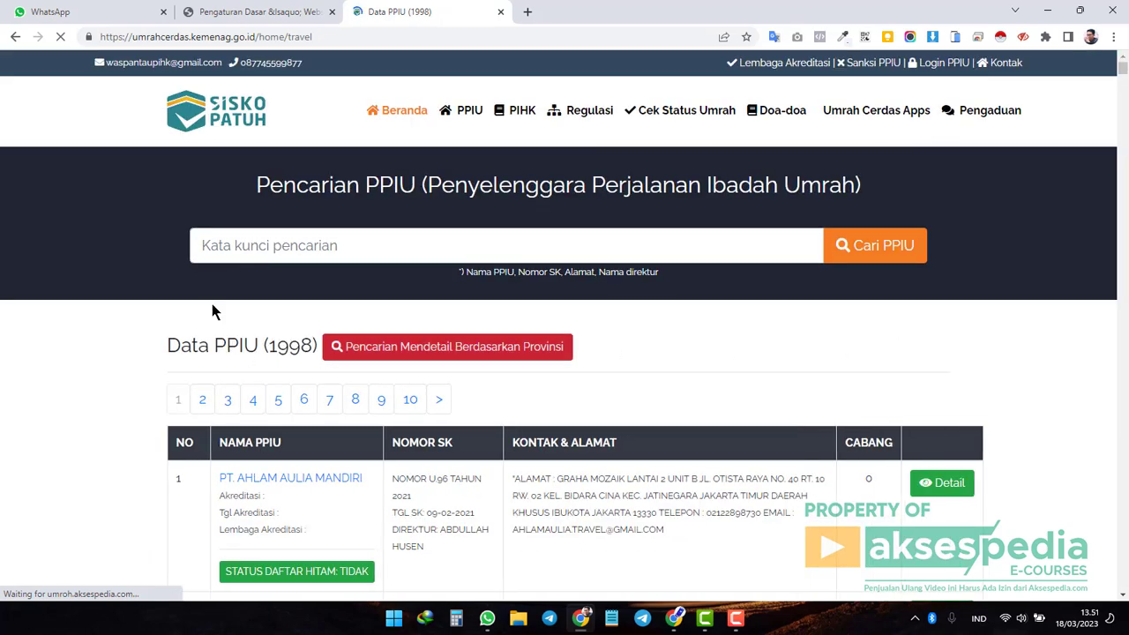
{"action": "scroll", "coordinate": [639, 338], "scroll_direction": "down", "scroll_amount": 2}
{"action": "scroll", "coordinate": [627, 350], "scroll_direction": "down", "scroll_amount": 7}
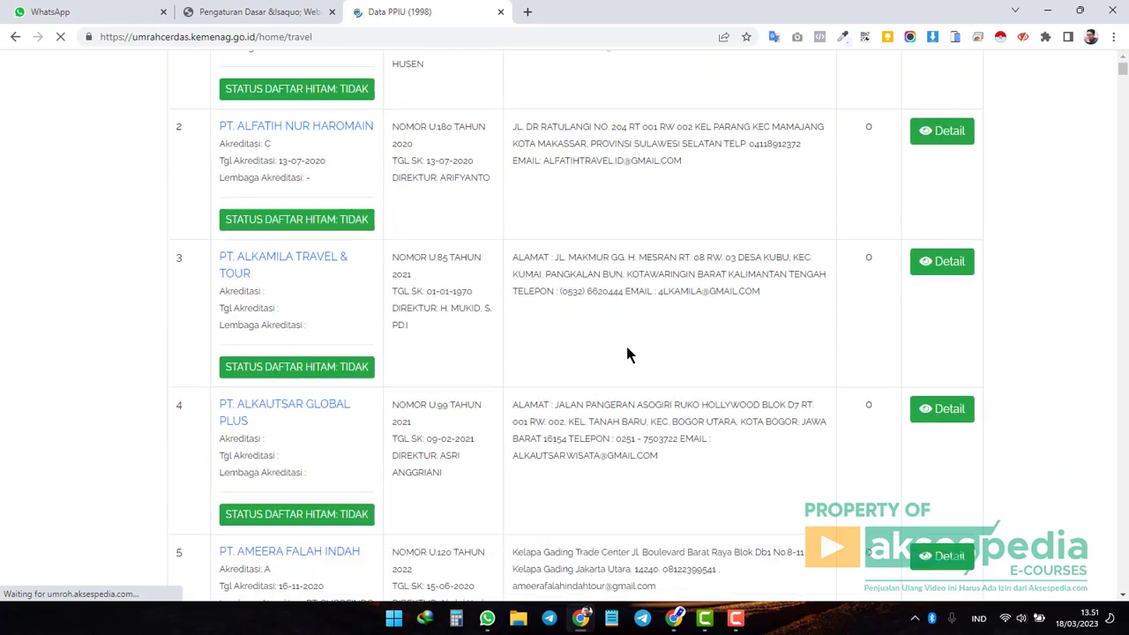
{"action": "scroll", "coordinate": [627, 353], "scroll_direction": "up", "scroll_amount": 3}
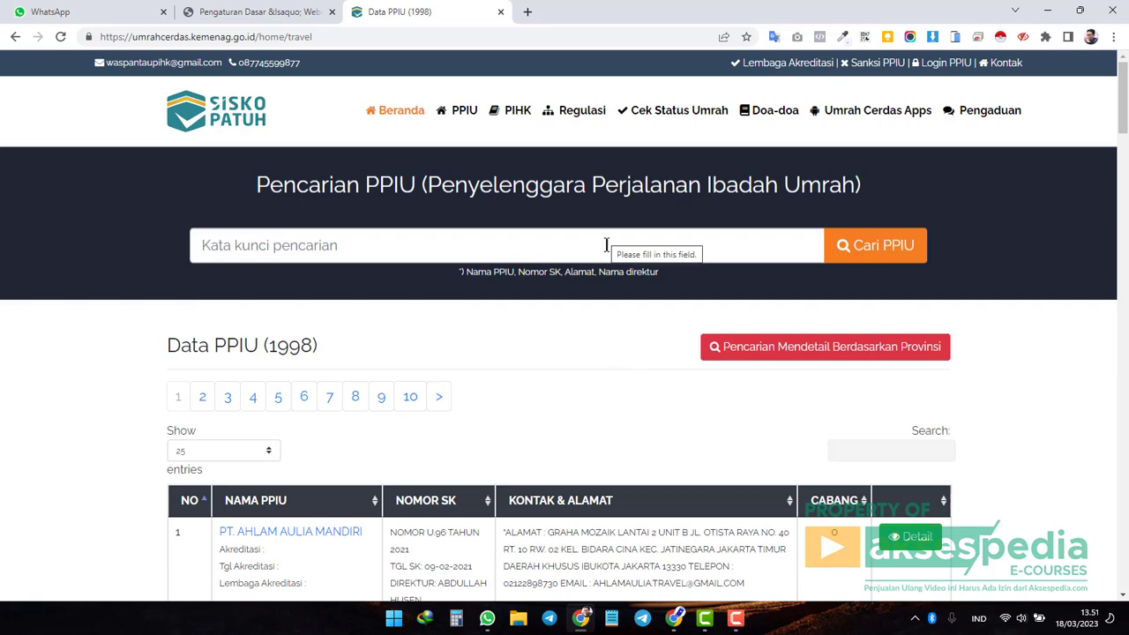
{"action": "left_click", "coordinate": [15, 36]}
{"action": "left_click", "coordinate": [253, 17]}
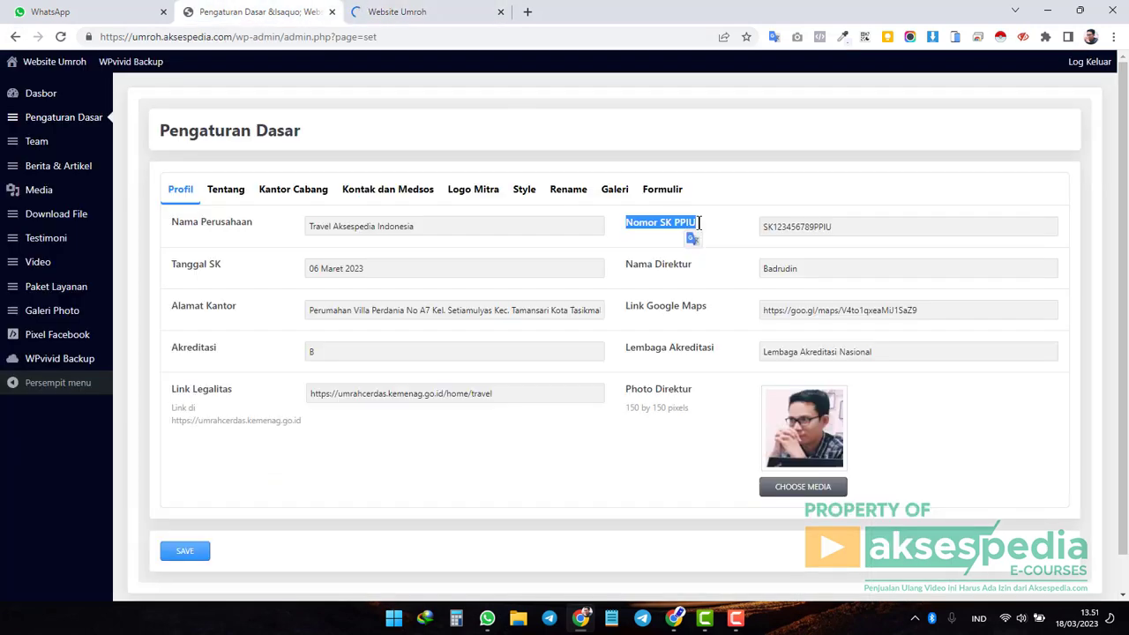
Clear the Nomor SK PPIU field, save the basic settings, and view the live site.
{"action": "left_click", "coordinate": [860, 228]}
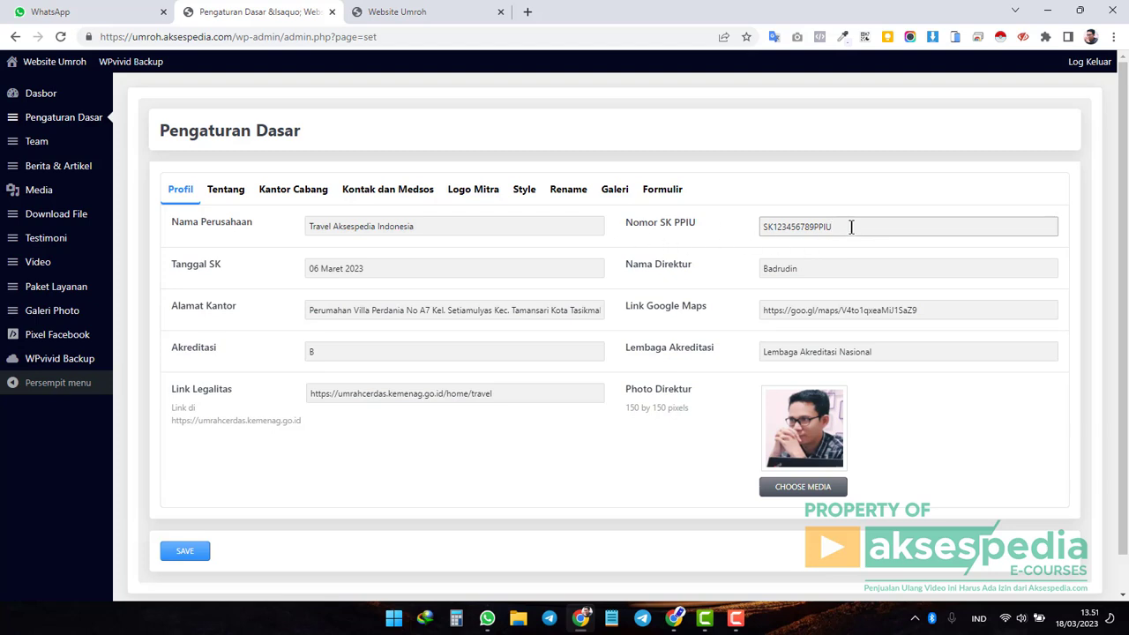
{"action": "left_click_drag", "start_coordinate": [862, 226], "coordinate": [733, 230]}
{"action": "key", "text": "BackSpace"}
{"action": "left_click", "coordinate": [183, 554]}
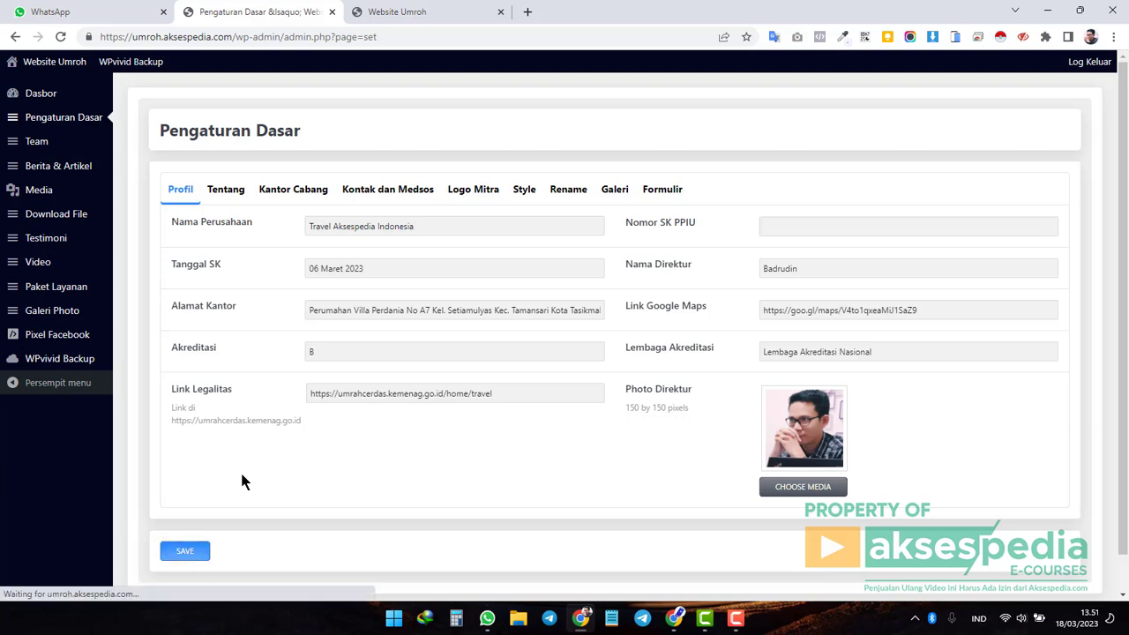
{"action": "left_click", "coordinate": [432, 12]}
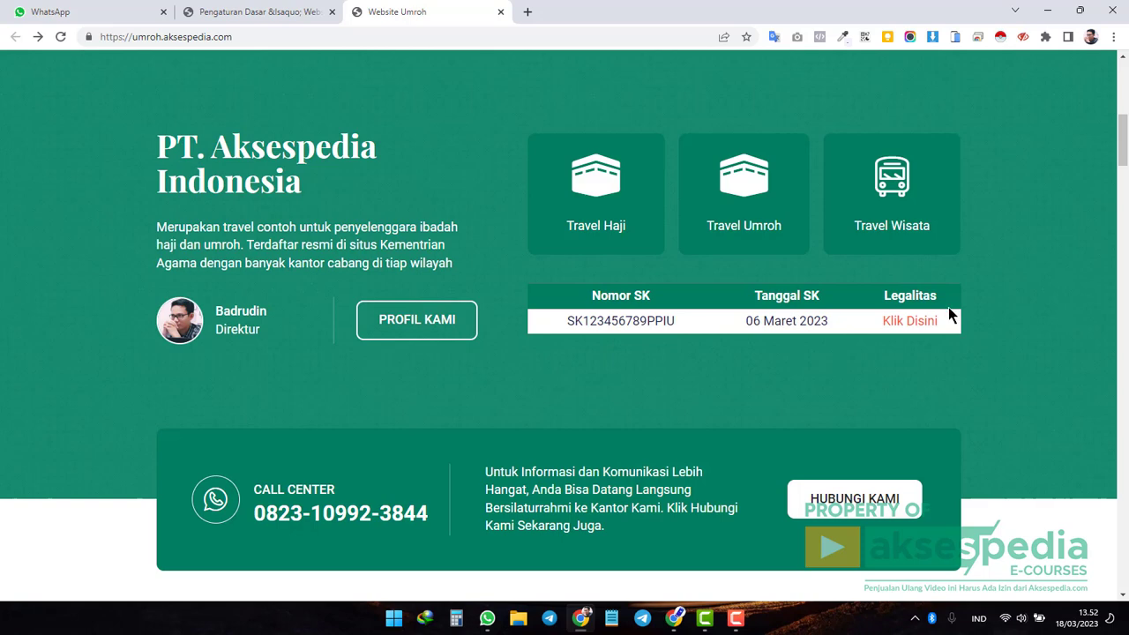
Reload the live site, then restore Nomor SK PPIU to SK123456789PPIU and save the profile.
{"action": "left_click", "coordinate": [60, 36]}
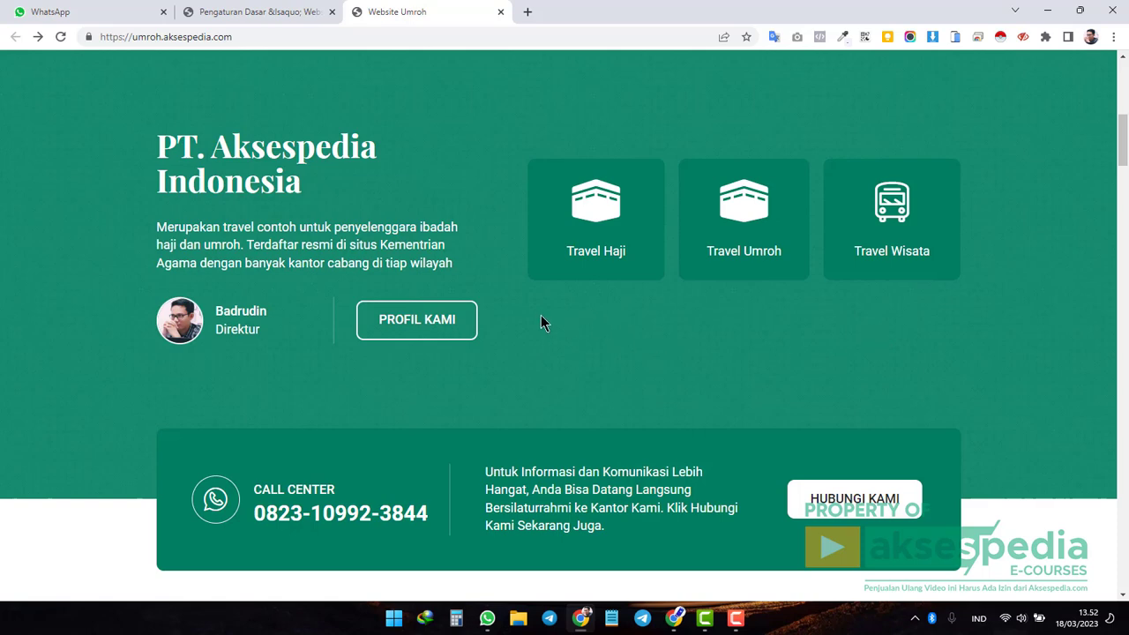
{"action": "left_click", "coordinate": [292, 18]}
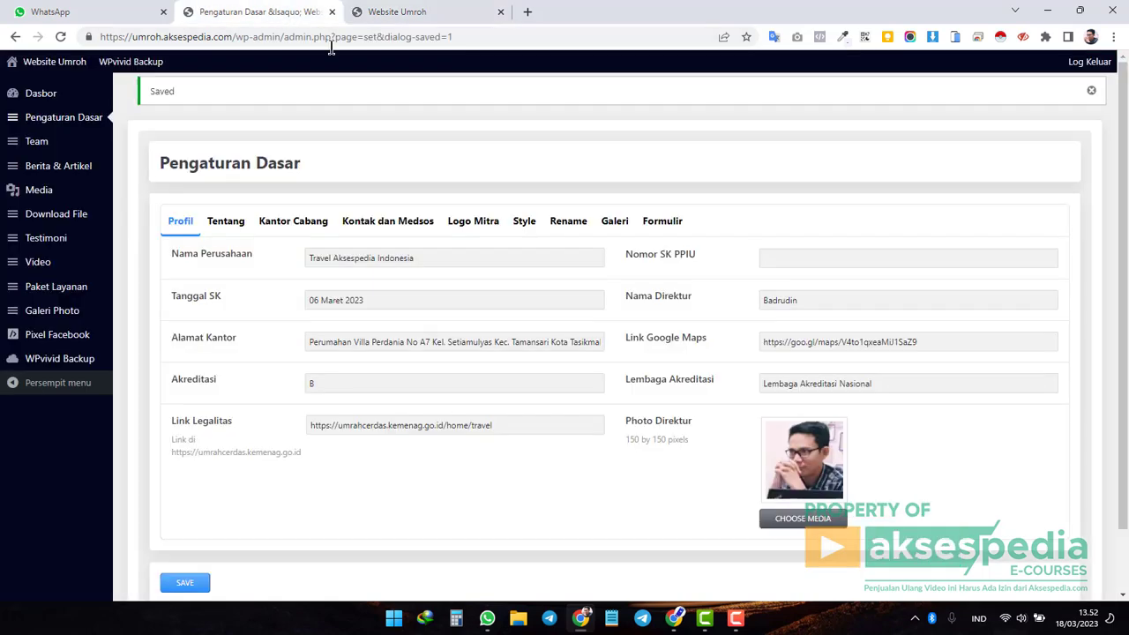
{"action": "left_click", "coordinate": [866, 261]}
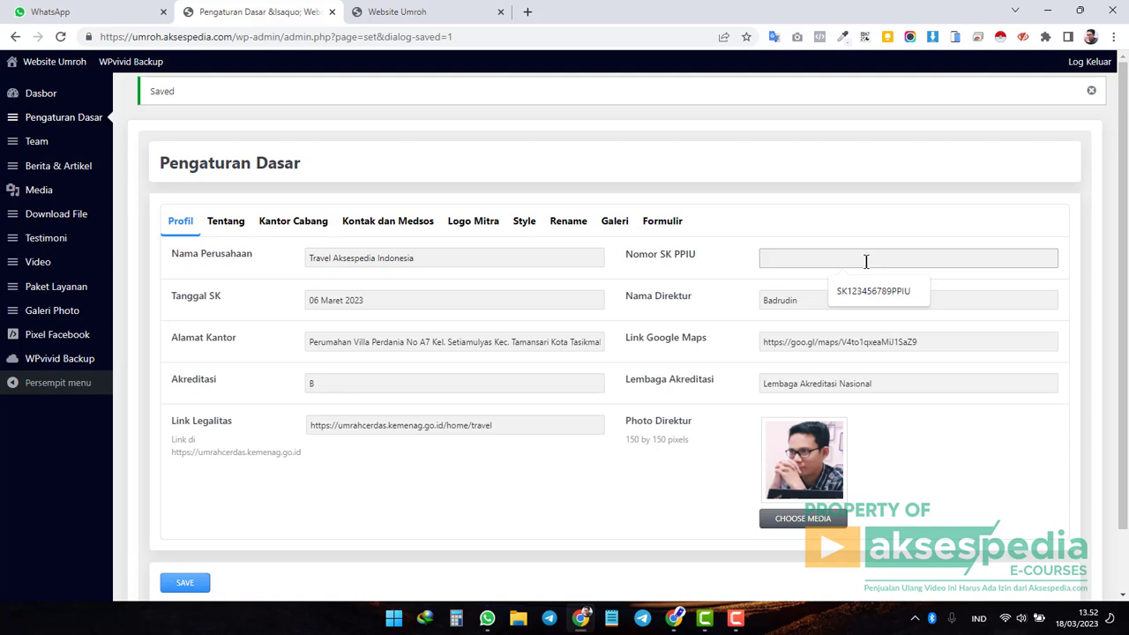
{"action": "key", "text": "Down"}
{"action": "key", "text": "Return"}
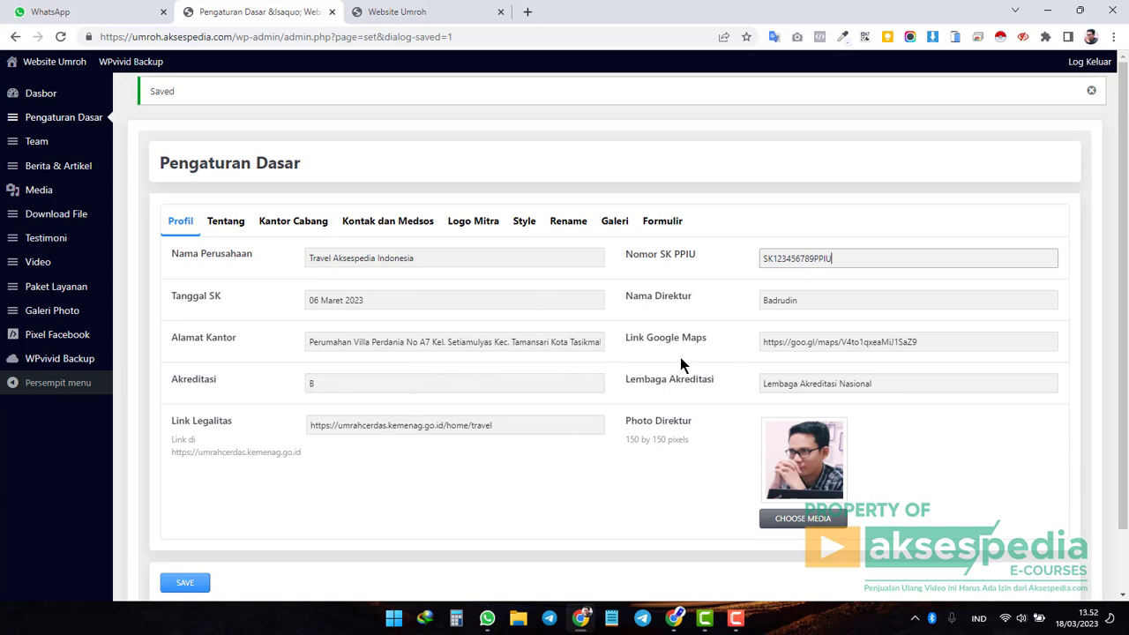
{"action": "left_click", "coordinate": [416, 298]}
{"action": "left_click_drag", "start_coordinate": [417, 298], "coordinate": [266, 295]}
{"action": "left_click", "coordinate": [185, 582]}
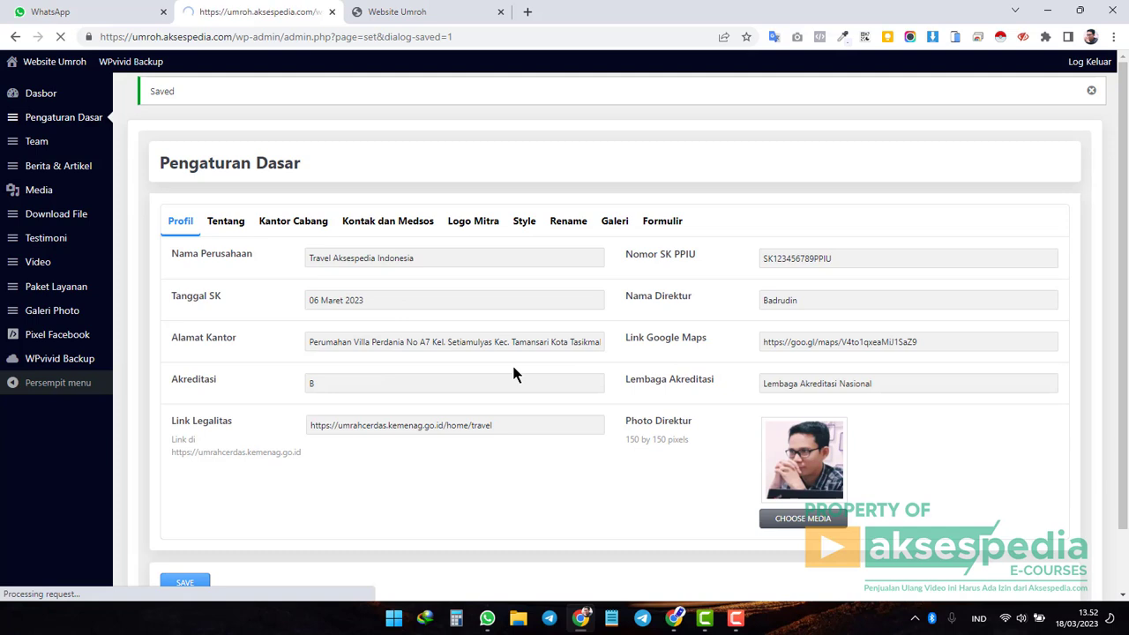
Open the Tentang settings and review the Tentang Perusahaan and Link Video Profil fields.
{"action": "left_click", "coordinate": [231, 227]}
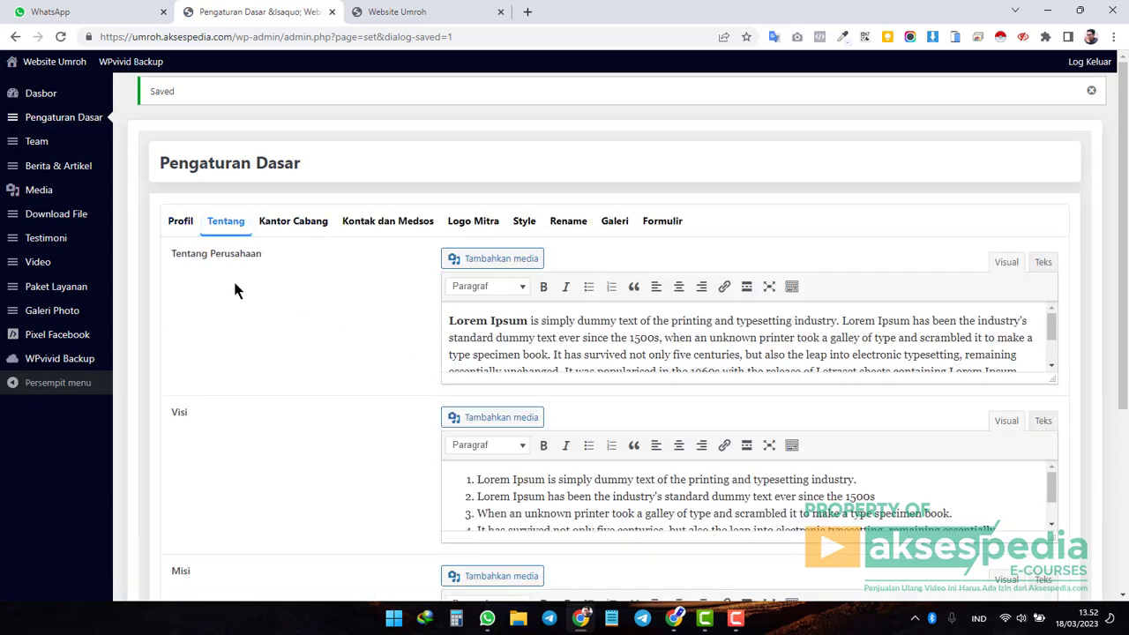
{"action": "left_click_drag", "start_coordinate": [171, 254], "coordinate": [254, 308]}
{"action": "left_click", "coordinate": [183, 409]}
{"action": "scroll", "coordinate": [246, 410], "scroll_direction": "down", "scroll_amount": 3}
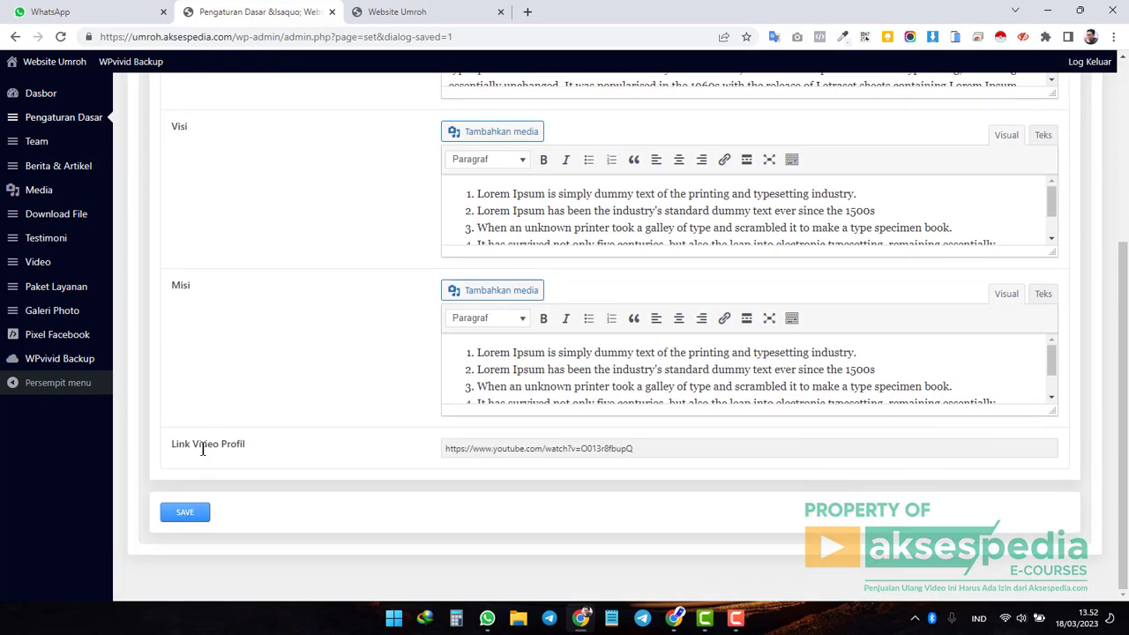
{"action": "left_click_drag", "start_coordinate": [174, 446], "coordinate": [258, 450]}
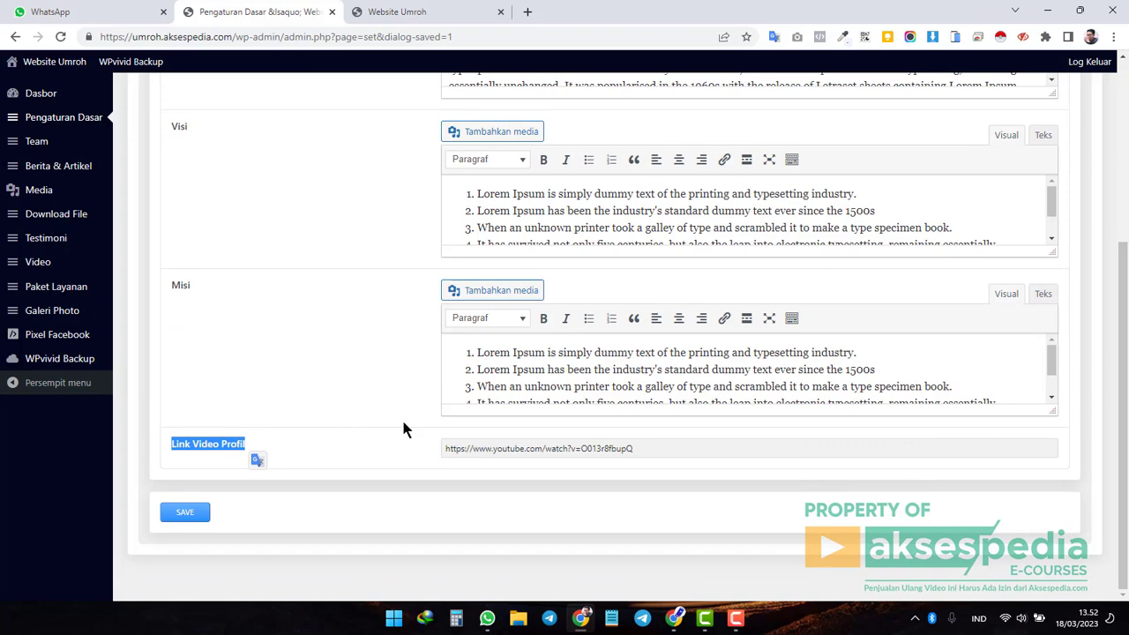
{"action": "scroll", "coordinate": [401, 423], "scroll_direction": "up", "scroll_amount": 3}
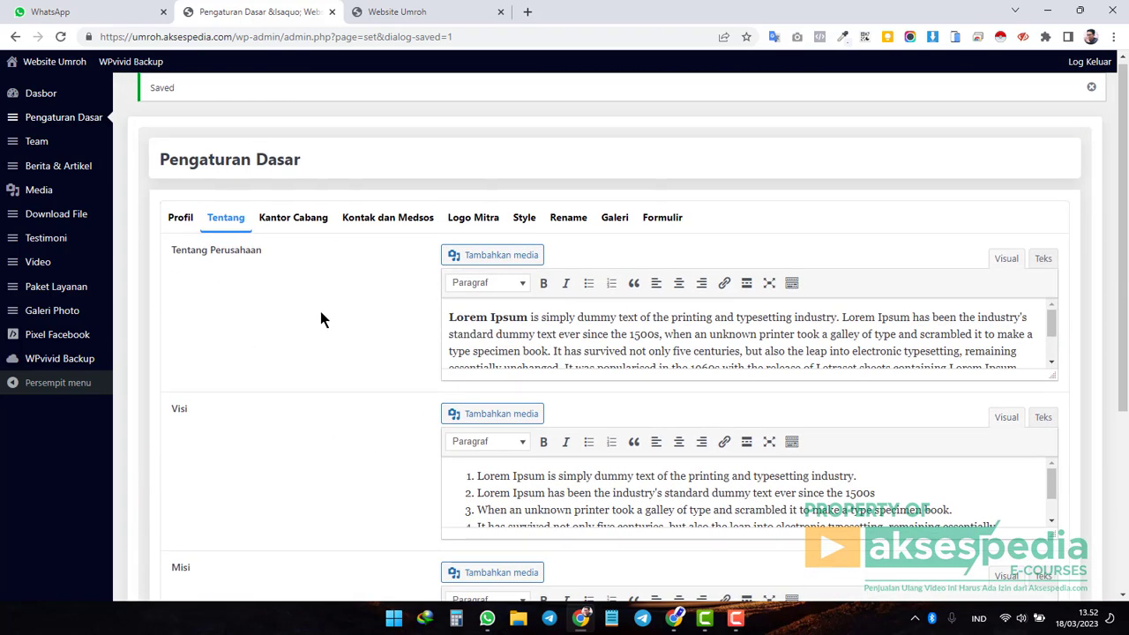
Open the live site's Tentang page and look over its SK details.
{"action": "left_click", "coordinate": [414, 12]}
{"action": "scroll", "coordinate": [637, 388], "scroll_direction": "up", "scroll_amount": 8}
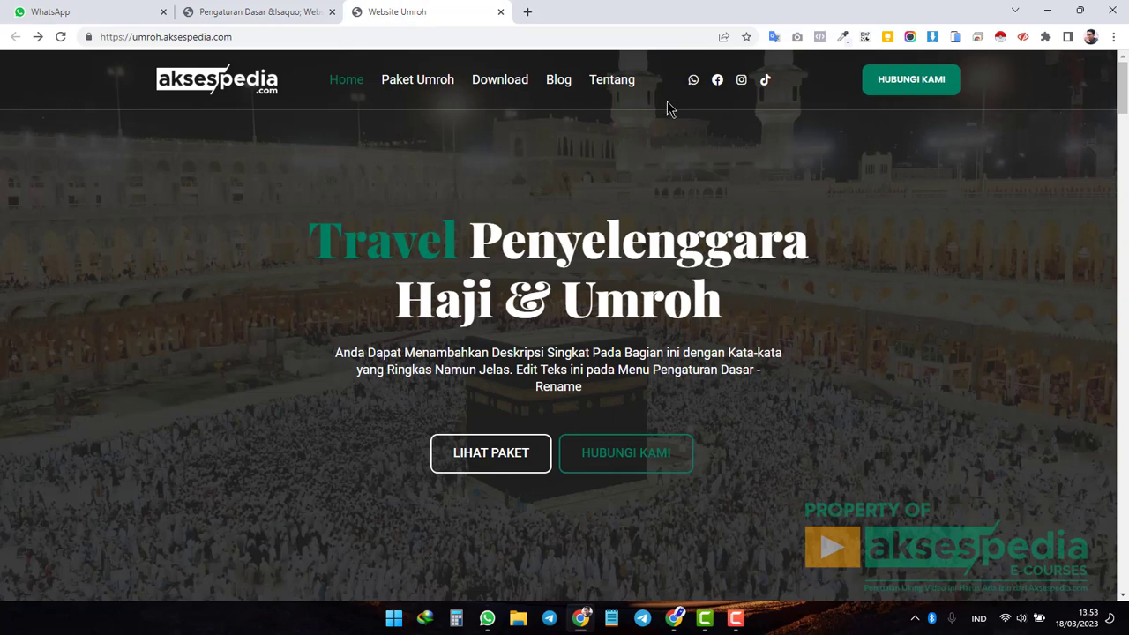
{"action": "left_click", "coordinate": [611, 79]}
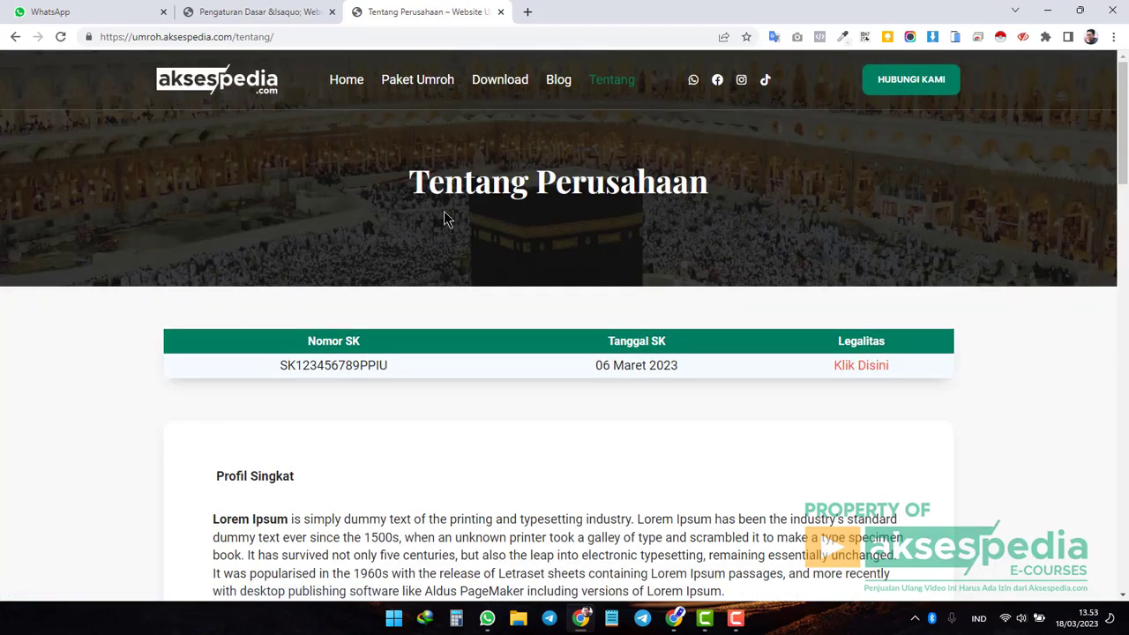
{"action": "left_click_drag", "start_coordinate": [273, 368], "coordinate": [933, 391]}
{"action": "left_click", "coordinate": [1005, 379]}
{"action": "scroll", "coordinate": [1005, 377], "scroll_direction": "down", "scroll_amount": 4}
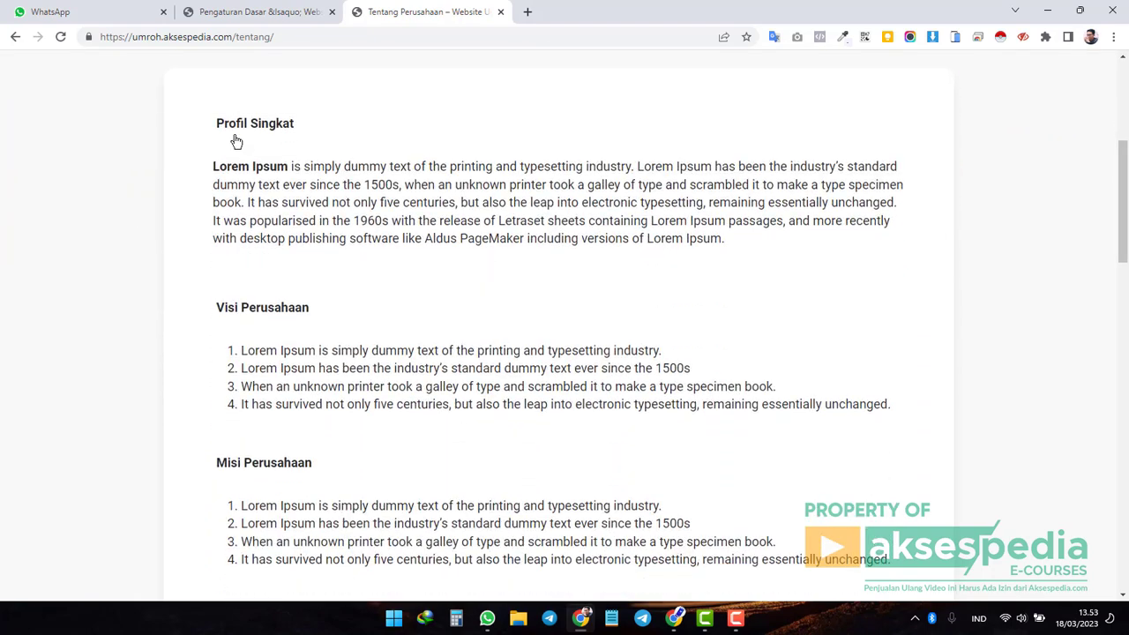
Compare the admin Tentang Perusahaan, Visi and Misi text against the live About page.
{"action": "left_click", "coordinate": [252, 11]}
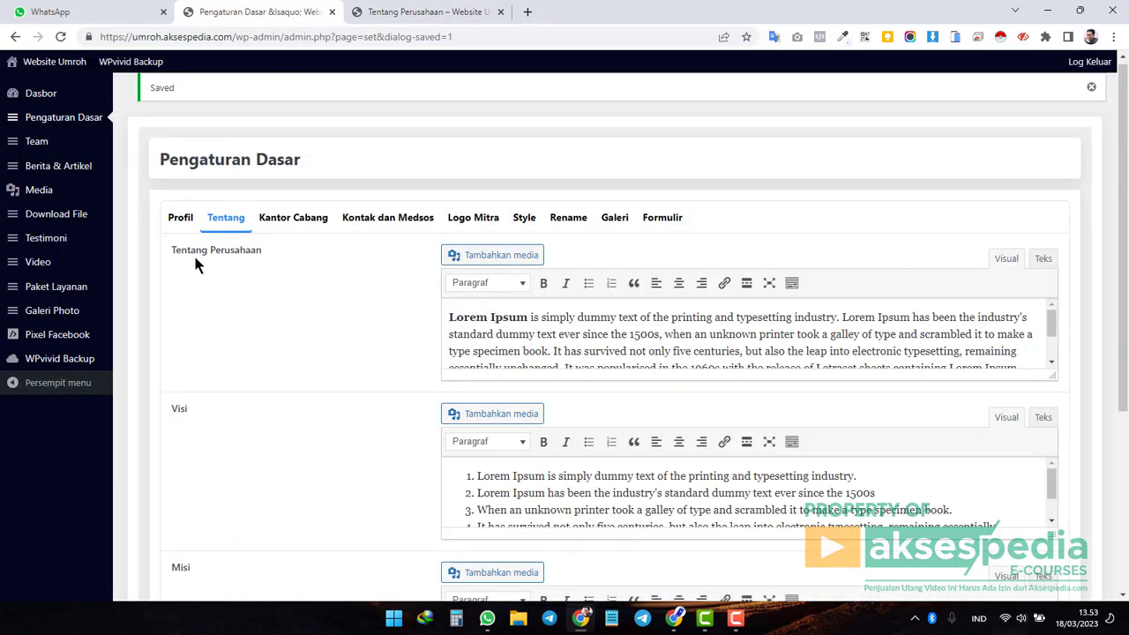
{"action": "left_click_drag", "start_coordinate": [171, 250], "coordinate": [268, 253]}
{"action": "left_click", "coordinate": [410, 12]}
{"action": "scroll", "coordinate": [470, 331], "scroll_direction": "down", "scroll_amount": 3}
{"action": "scroll", "coordinate": [259, 189], "scroll_direction": "up", "scroll_amount": 3}
{"action": "left_click_drag", "start_coordinate": [217, 307], "coordinate": [315, 323]}
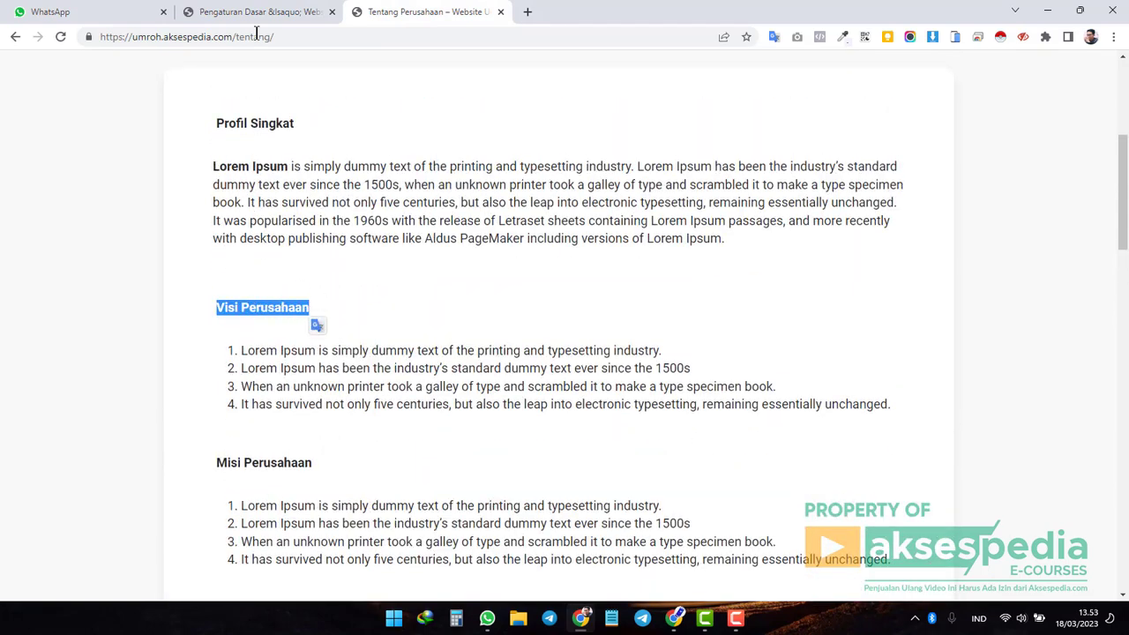
{"action": "left_click", "coordinate": [264, 11]}
{"action": "scroll", "coordinate": [283, 328], "scroll_direction": "down", "scroll_amount": 2}
{"action": "left_click_drag", "start_coordinate": [172, 272], "coordinate": [195, 280]}
{"action": "key", "text": "ctrl+Tab"}
{"action": "scroll", "coordinate": [247, 291], "scroll_direction": "down", "scroll_amount": 3}
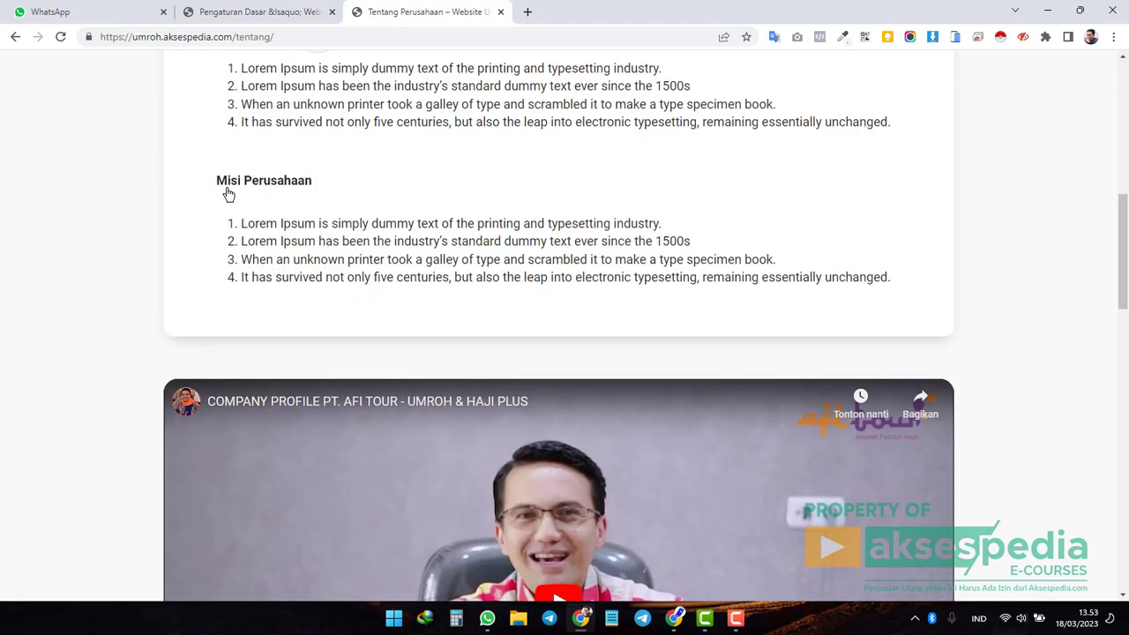
{"action": "scroll", "coordinate": [305, 206], "scroll_direction": "down", "scroll_amount": 3}
{"action": "scroll", "coordinate": [507, 433], "scroll_direction": "down", "scroll_amount": 4}
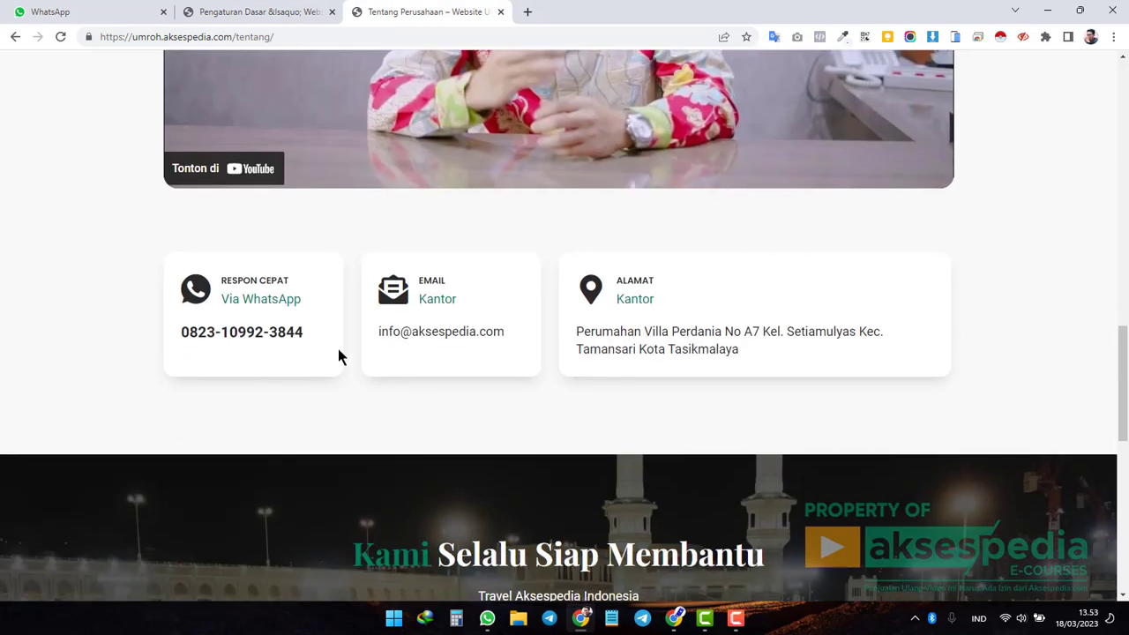
{"action": "left_click", "coordinate": [262, 14]}
{"action": "scroll", "coordinate": [422, 364], "scroll_direction": "up", "scroll_amount": 2}
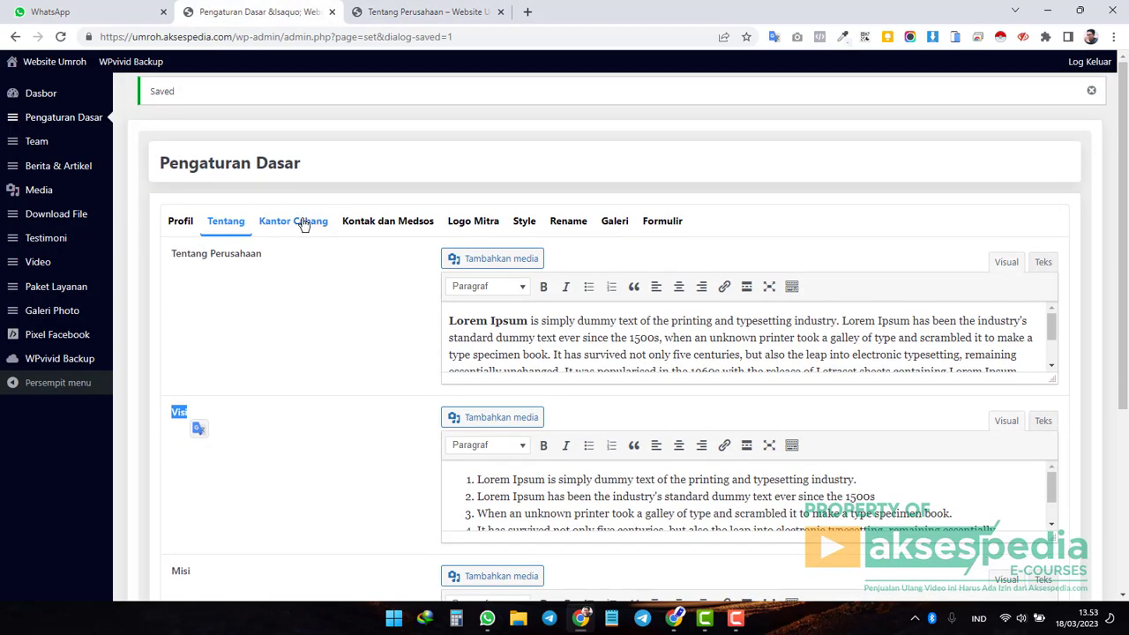
Add an empty Kantor Cabang entry with Nama Kantor, No SK, Tanggal SK, Kontak and Alamat fields.
{"action": "left_click", "coordinate": [303, 222]}
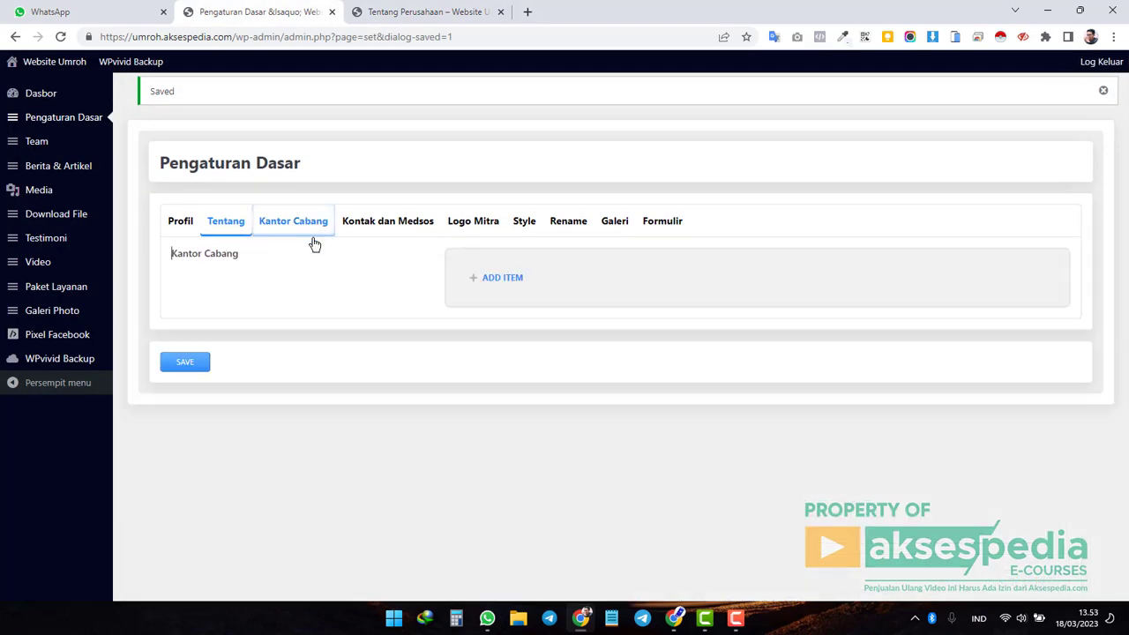
{"action": "left_click", "coordinate": [503, 281]}
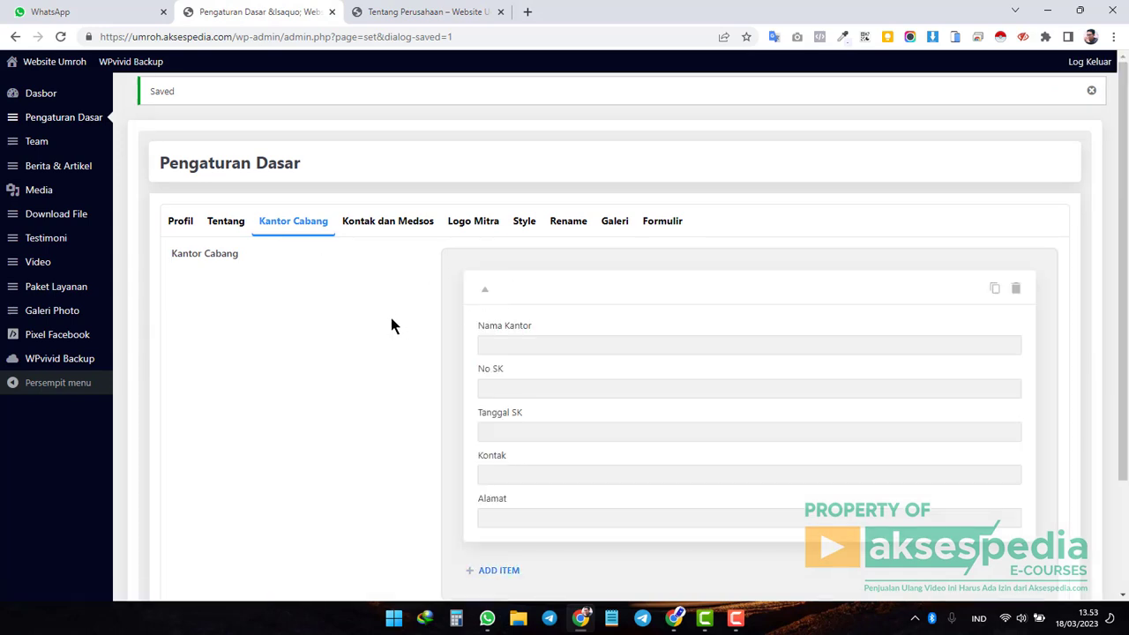
{"action": "left_click", "coordinate": [510, 344]}
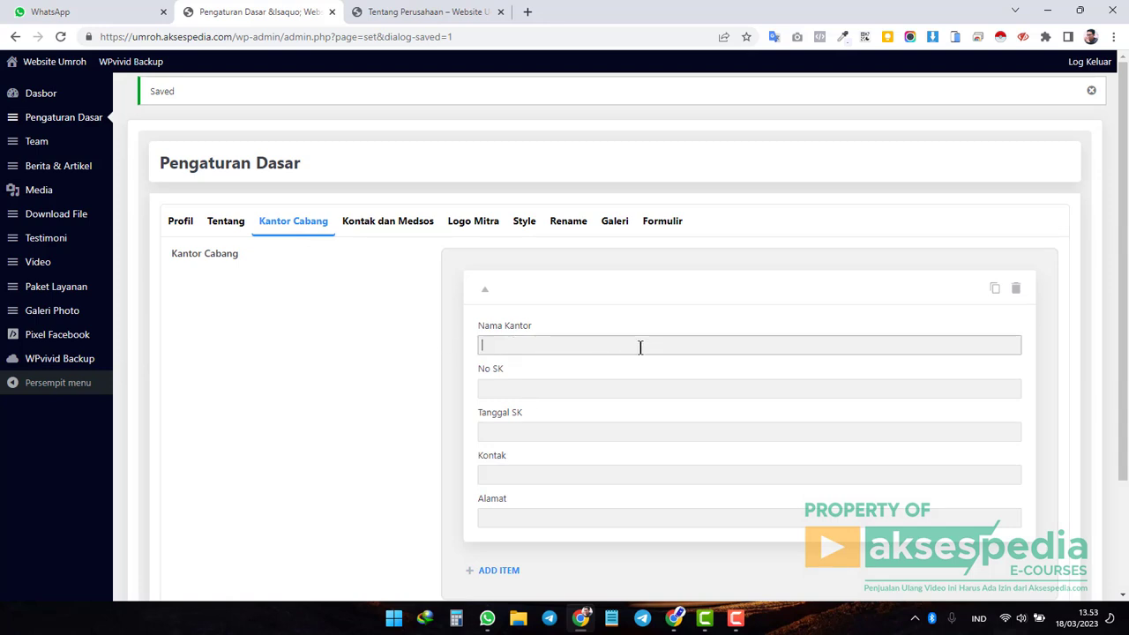
{"action": "left_click", "coordinate": [522, 390]}
{"action": "left_click", "coordinate": [522, 435]}
{"action": "left_click", "coordinate": [541, 478]}
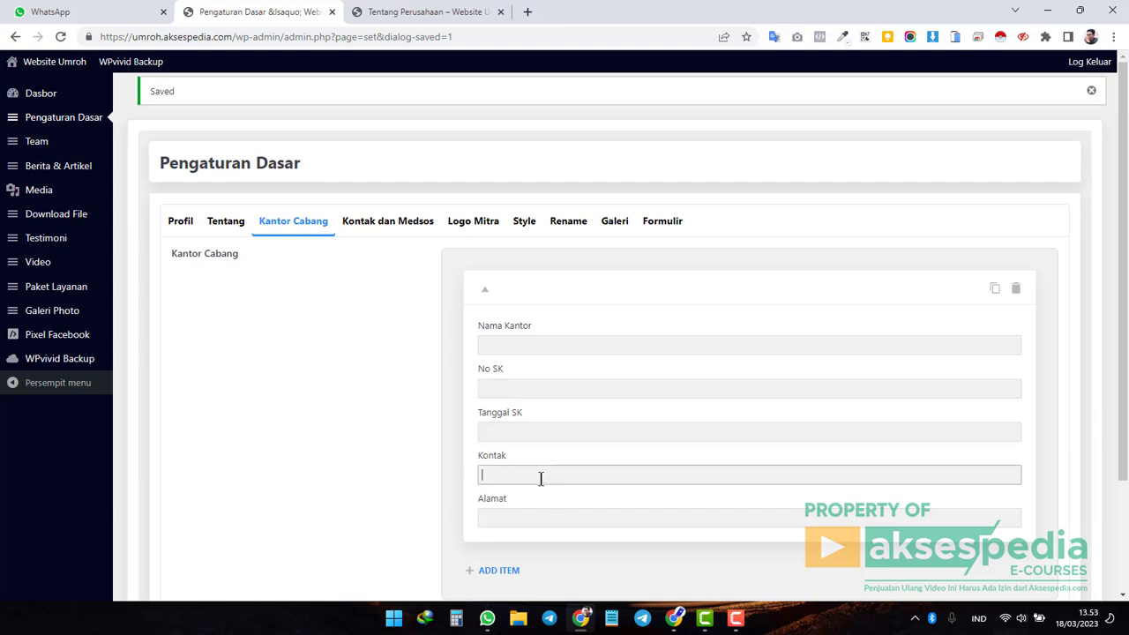
{"action": "left_click", "coordinate": [540, 520]}
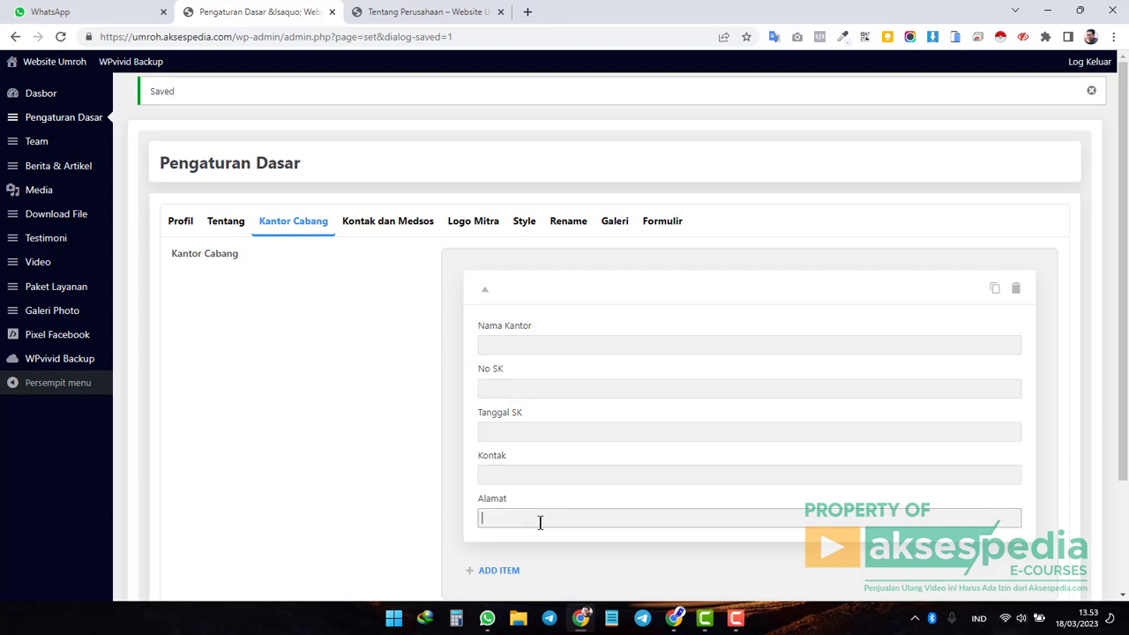
Check the WhatsApp, email and address cards on the live About page.
{"action": "left_click", "coordinate": [414, 12]}
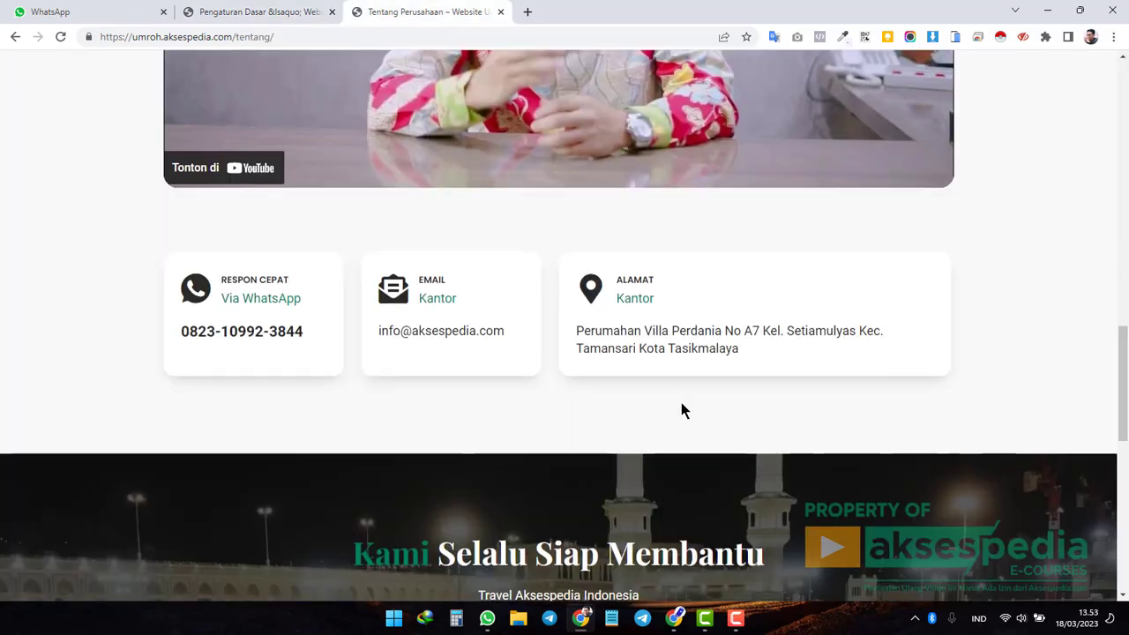
{"action": "scroll", "coordinate": [411, 273], "scroll_direction": "down", "scroll_amount": 3}
{"action": "scroll", "coordinate": [274, 308], "scroll_direction": "up", "scroll_amount": 2}
{"action": "scroll", "coordinate": [559, 360], "scroll_direction": "down", "scroll_amount": 4}
{"action": "scroll", "coordinate": [560, 360], "scroll_direction": "down", "scroll_amount": 1}
{"action": "scroll", "coordinate": [560, 370], "scroll_direction": "up", "scroll_amount": 7}
{"action": "scroll", "coordinate": [561, 373], "scroll_direction": "down", "scroll_amount": 3}
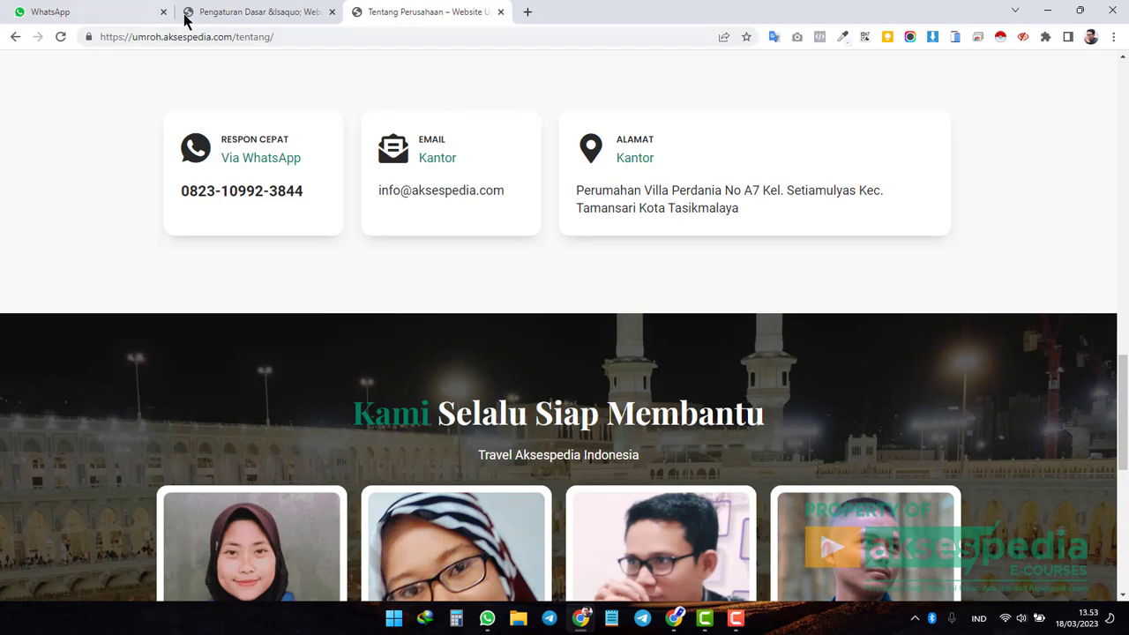
{"action": "left_click", "coordinate": [252, 12]}
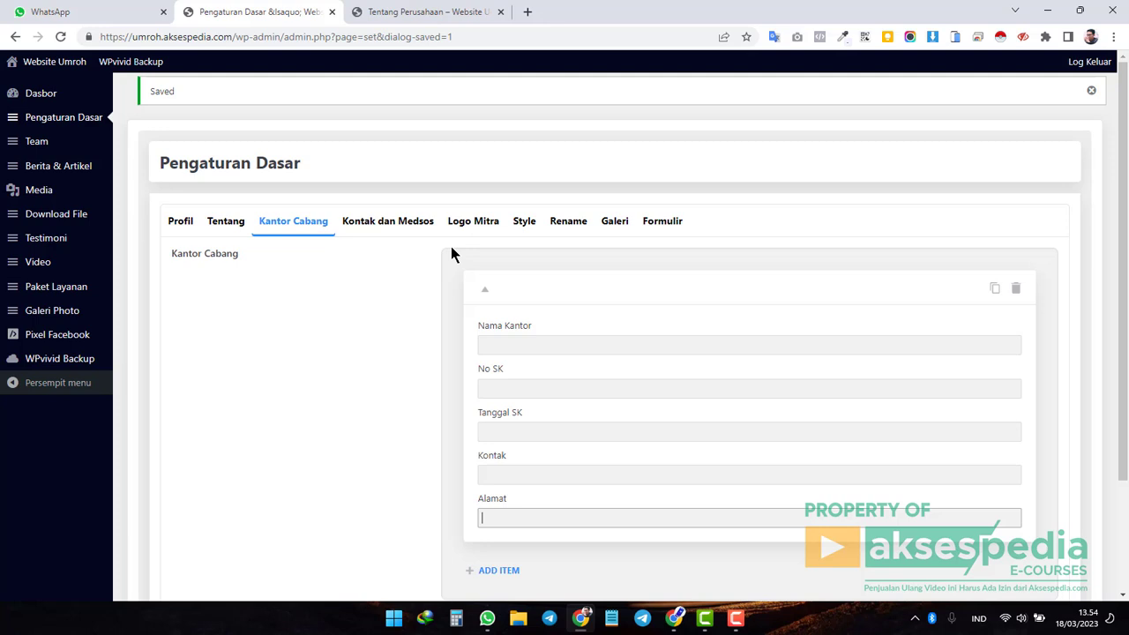
Compare the admin No. Telepon setting with the live home page's Call Center number.
{"action": "left_click", "coordinate": [405, 223]}
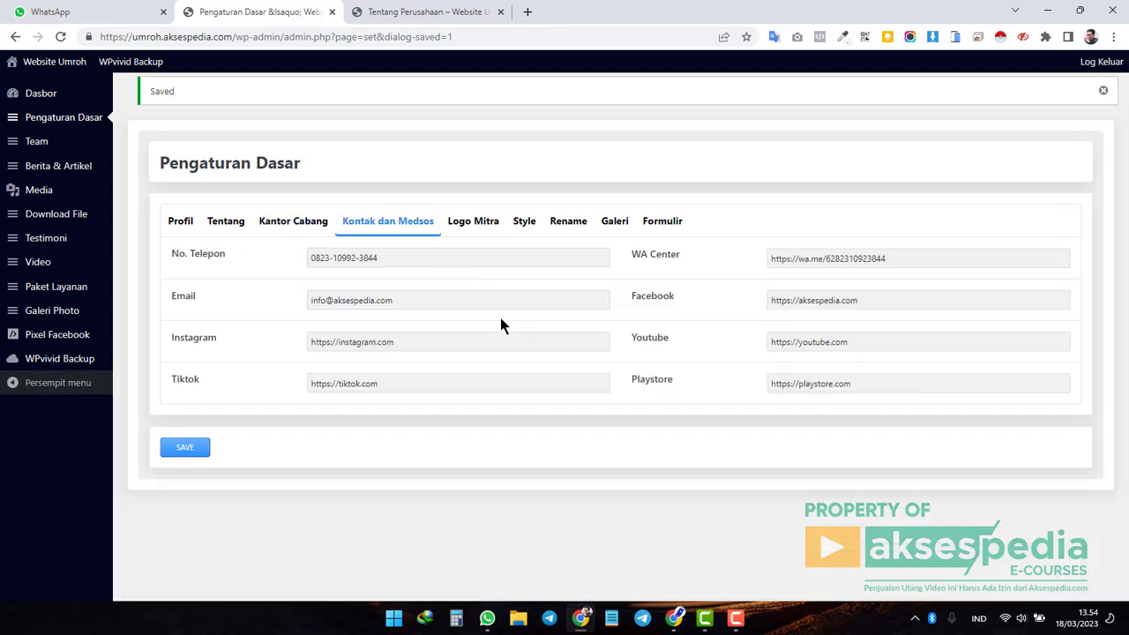
{"action": "left_click_drag", "start_coordinate": [169, 256], "coordinate": [239, 258]}
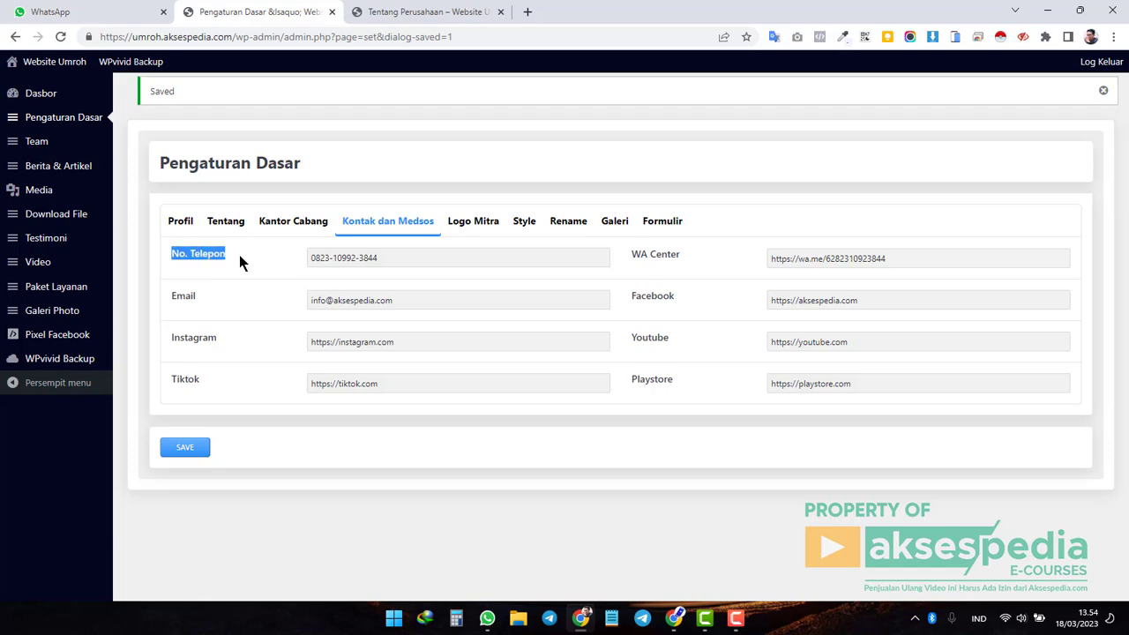
{"action": "left_click", "coordinate": [411, 257]}
{"action": "left_click_drag", "start_coordinate": [168, 255], "coordinate": [233, 256]}
{"action": "left_click", "coordinate": [423, 11]}
{"action": "scroll", "coordinate": [622, 363], "scroll_direction": "up", "scroll_amount": 5}
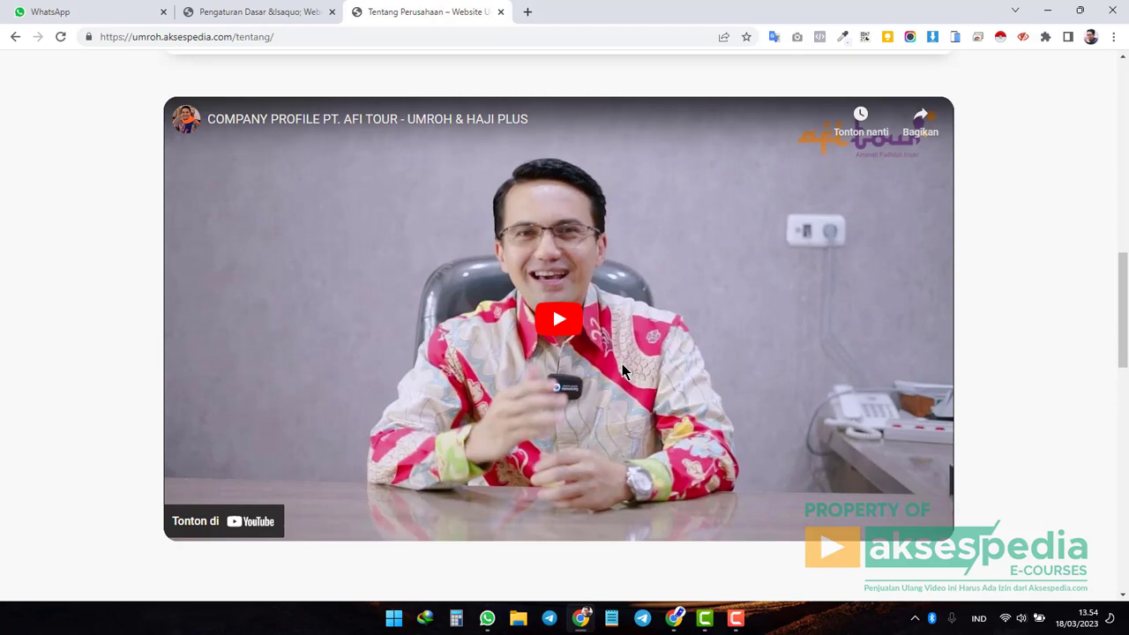
{"action": "scroll", "coordinate": [397, 373], "scroll_direction": "down", "scroll_amount": 4}
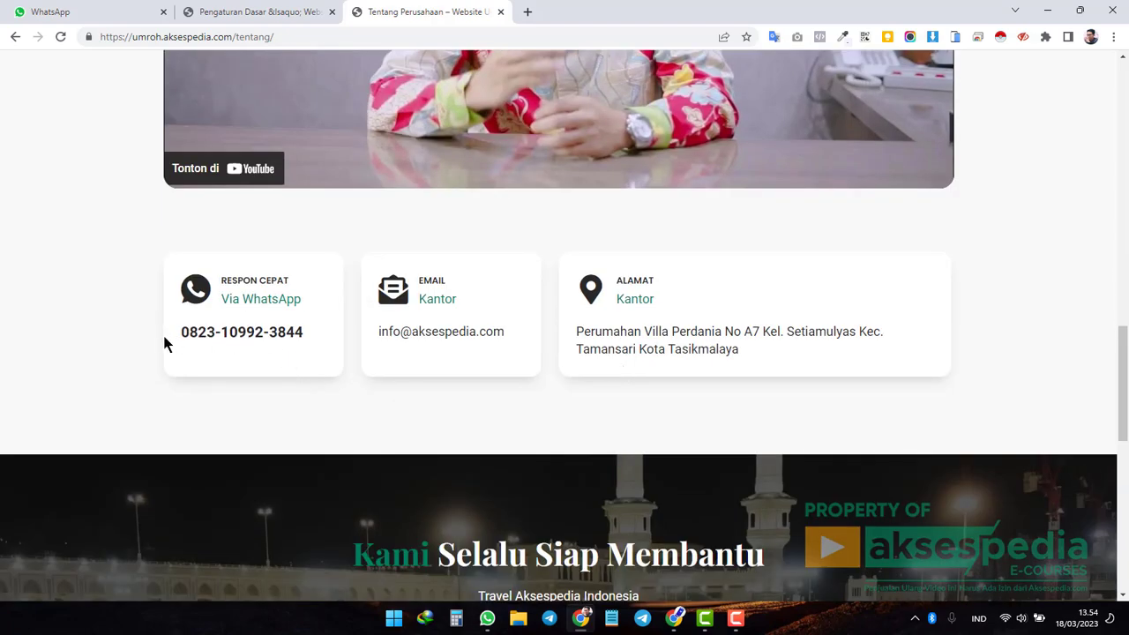
{"action": "scroll", "coordinate": [584, 348], "scroll_direction": "up", "scroll_amount": 15}
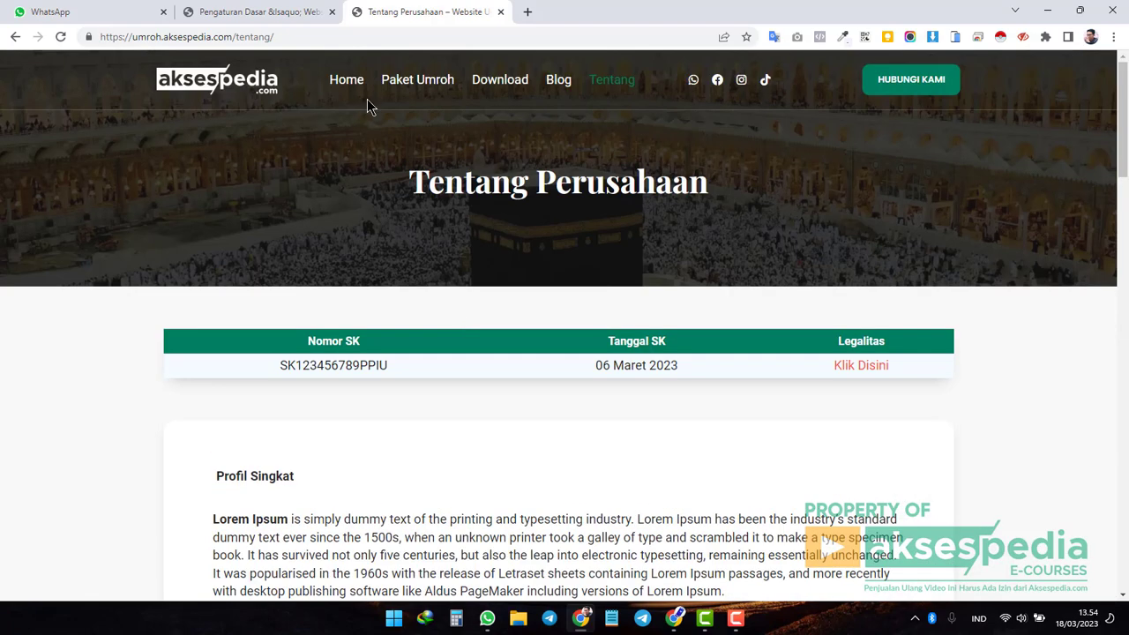
{"action": "left_click", "coordinate": [246, 91]}
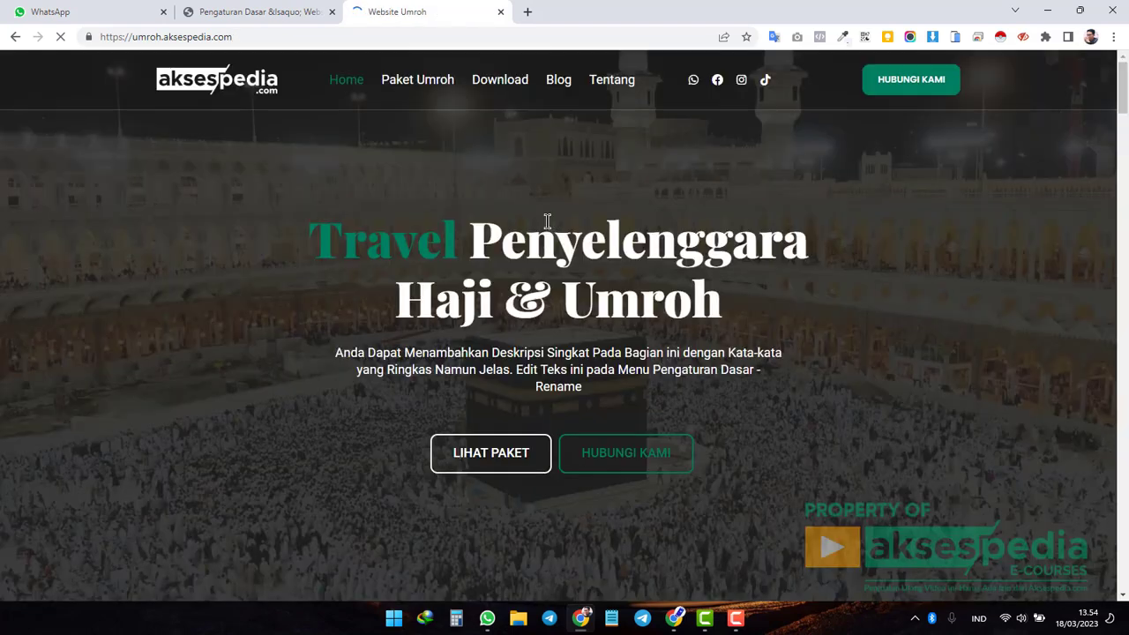
{"action": "scroll", "coordinate": [548, 221], "scroll_direction": "down", "scroll_amount": 8}
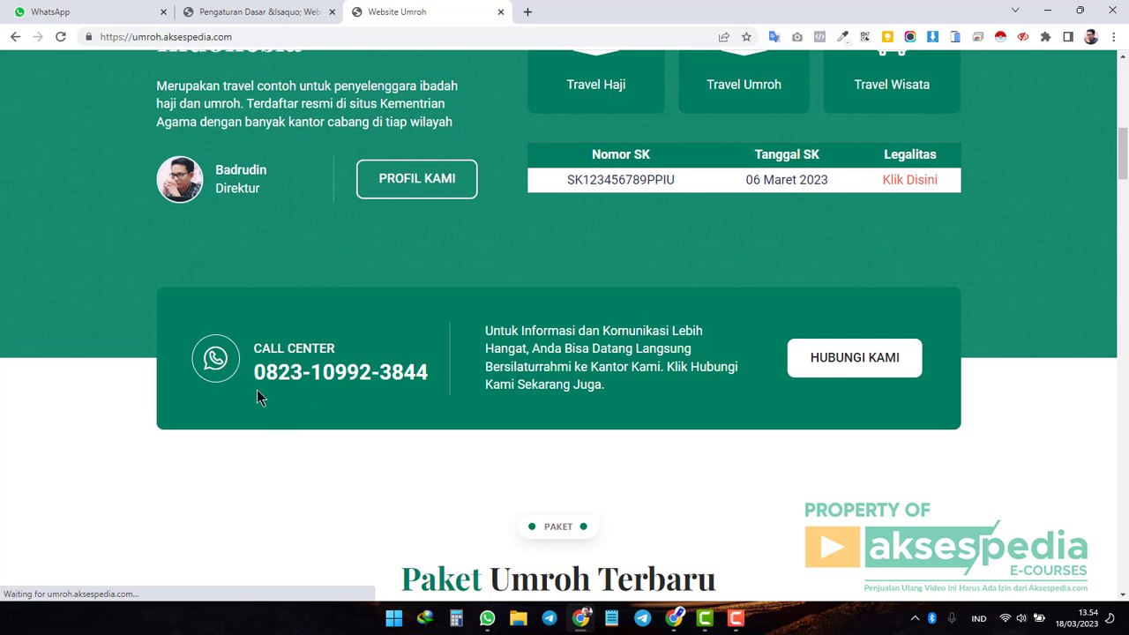
{"action": "left_click_drag", "start_coordinate": [253, 372], "coordinate": [429, 374]}
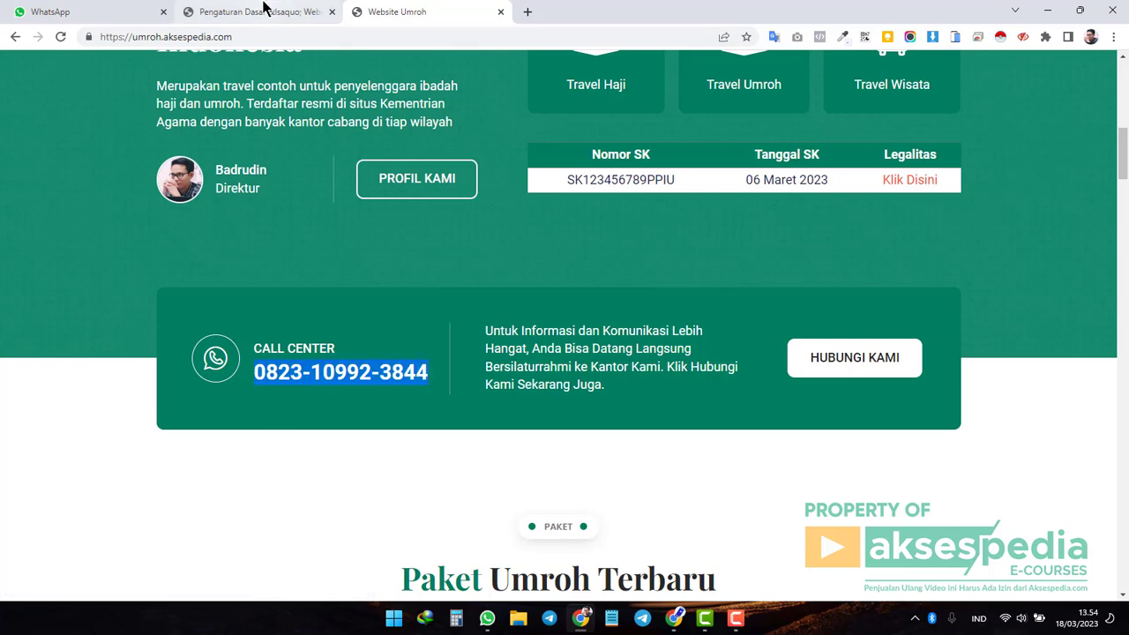
{"action": "left_click", "coordinate": [263, 12]}
{"action": "left_click", "coordinate": [411, 256]}
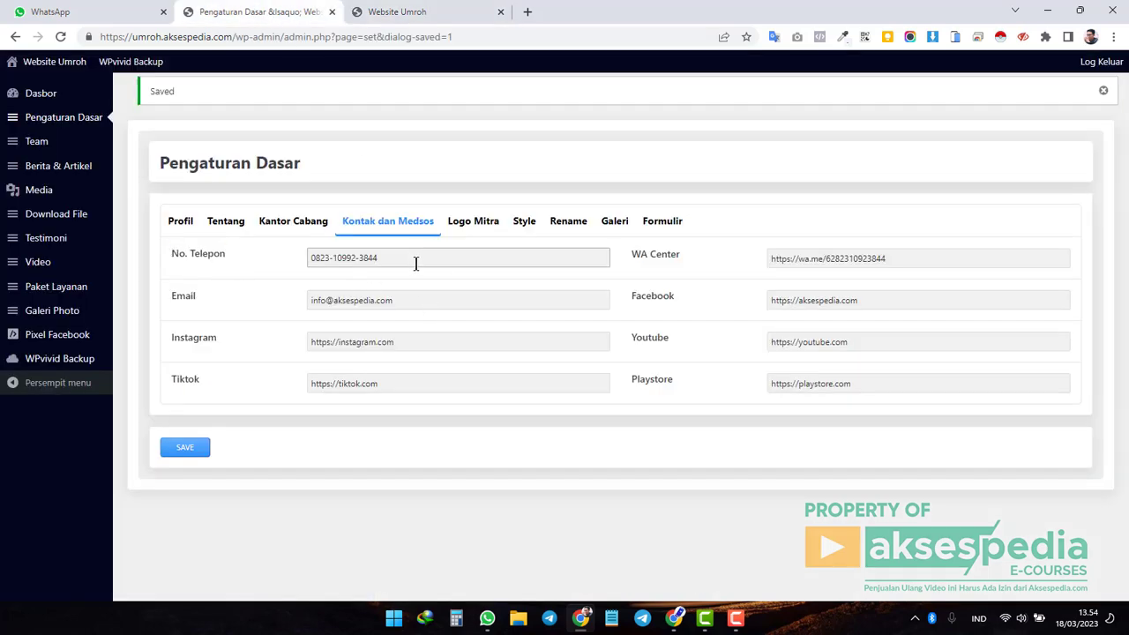
Replace the WA Center value with the full WhatsApp link from the autofill suggestion.
{"action": "left_click_drag", "start_coordinate": [631, 254], "coordinate": [687, 256]}
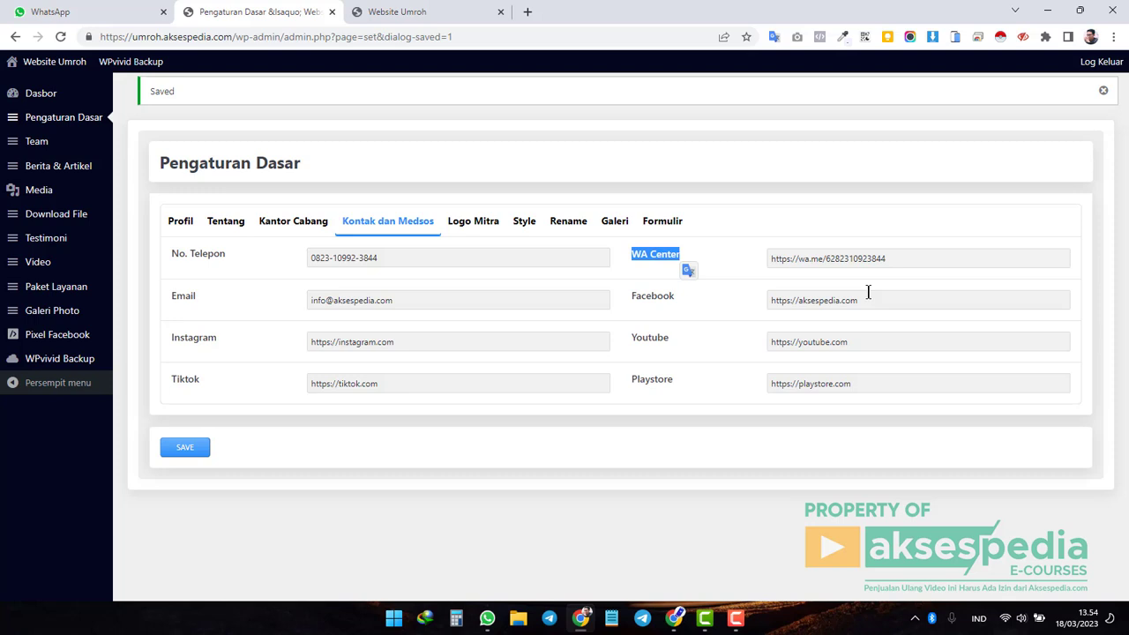
{"action": "left_click", "coordinate": [897, 263]}
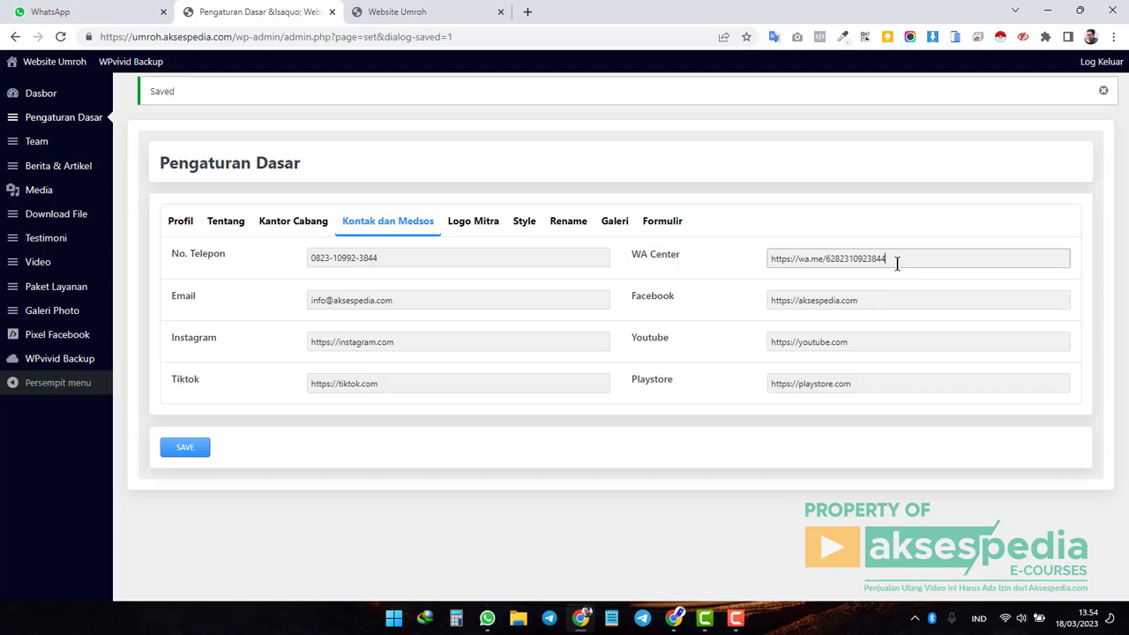
{"action": "left_click_drag", "start_coordinate": [900, 263], "coordinate": [764, 284]}
{"action": "left_click", "coordinate": [902, 265]}
{"action": "mouse_move", "coordinate": [902, 261]}
{"action": "left_mouse_down"}
{"action": "mouse_move", "coordinate": [767, 259]}
{"action": "mouse_move", "coordinate": [912, 262]}
{"action": "left_mouse_up"}
{"action": "left_click_drag", "start_coordinate": [771, 259], "coordinate": [831, 263]}
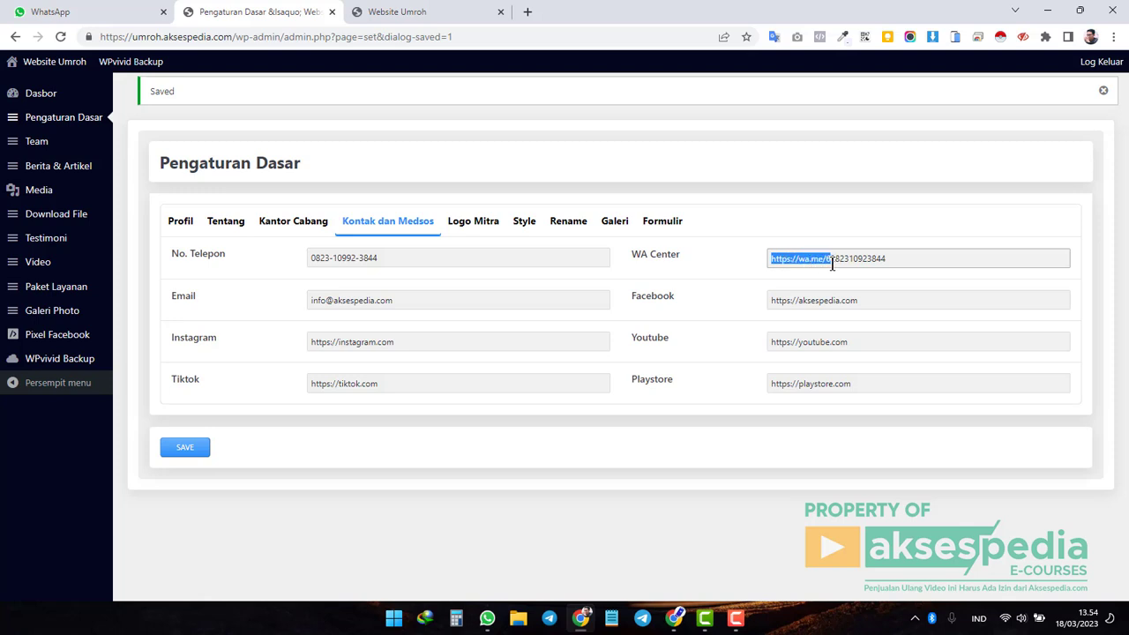
{"action": "left_click", "coordinate": [836, 260]}
{"action": "left_click_drag", "start_coordinate": [835, 259], "coordinate": [969, 261]}
{"action": "key", "text": "BackSpace"}
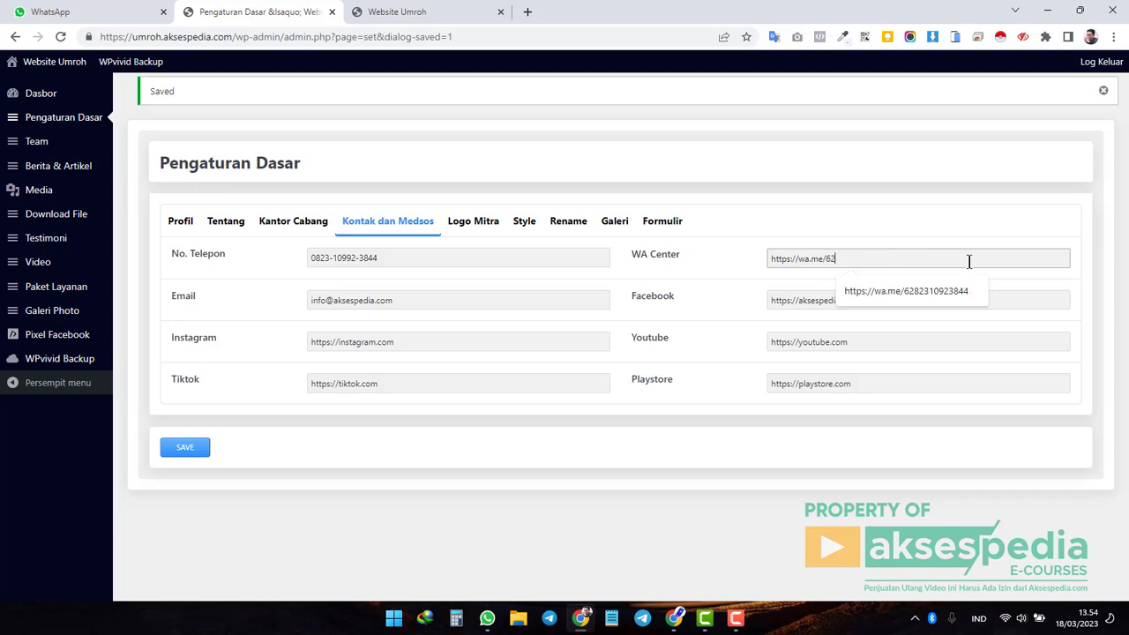
{"action": "left_click", "coordinate": [998, 191]}
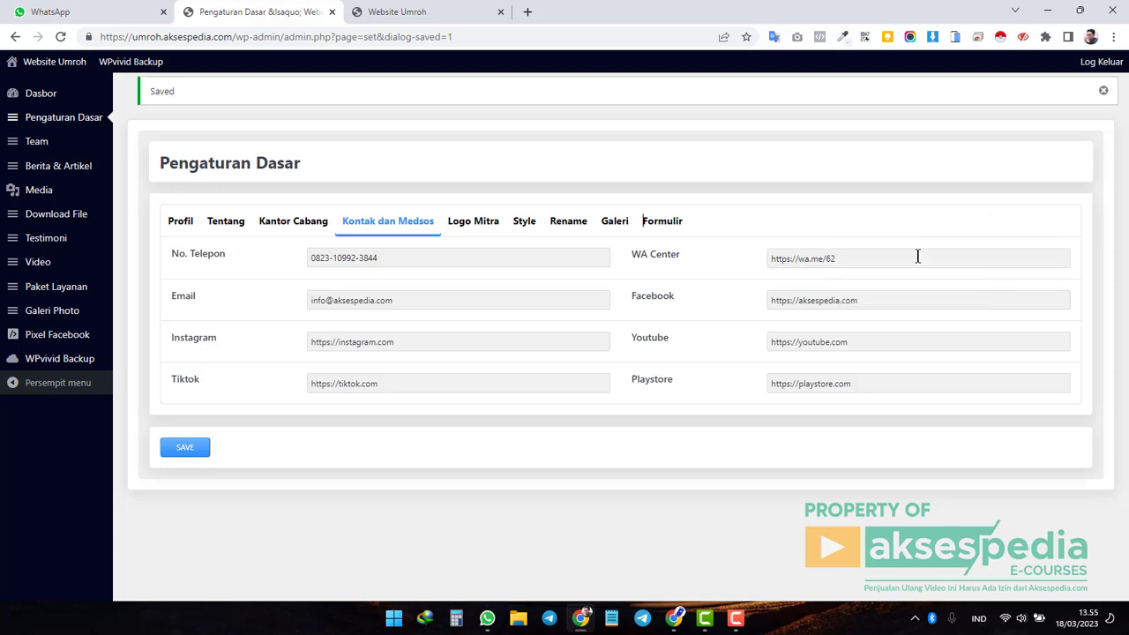
{"action": "left_click", "coordinate": [919, 258]}
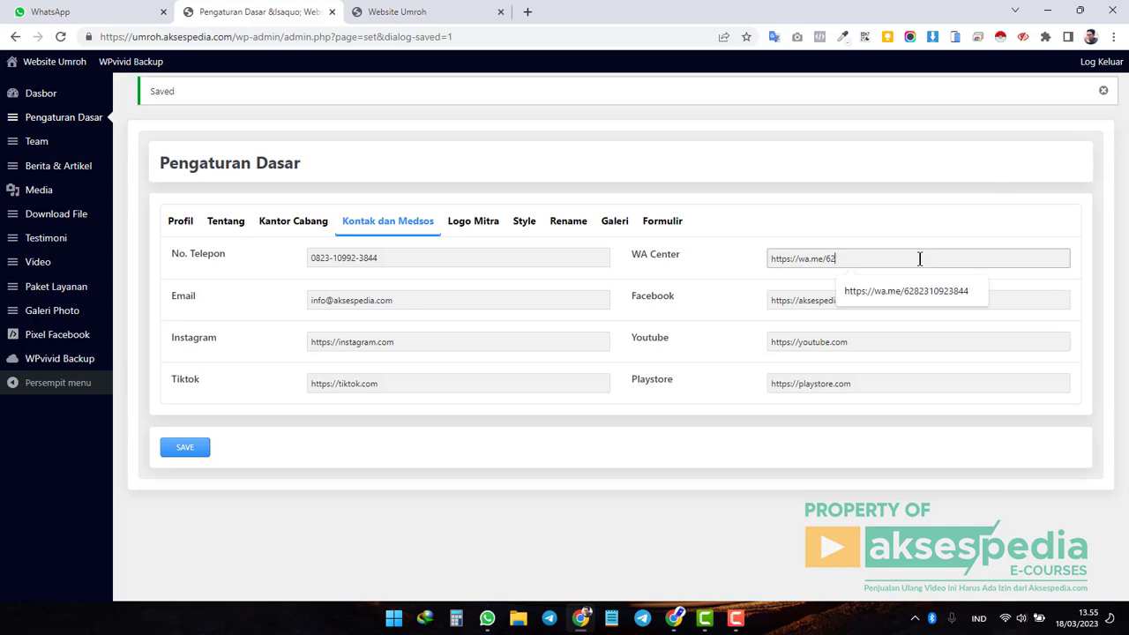
{"action": "left_click_drag", "start_coordinate": [847, 258], "coordinate": [766, 259]}
{"action": "left_click", "coordinate": [860, 255]}
{"action": "key", "text": "Down"}
{"action": "key", "text": "Return"}
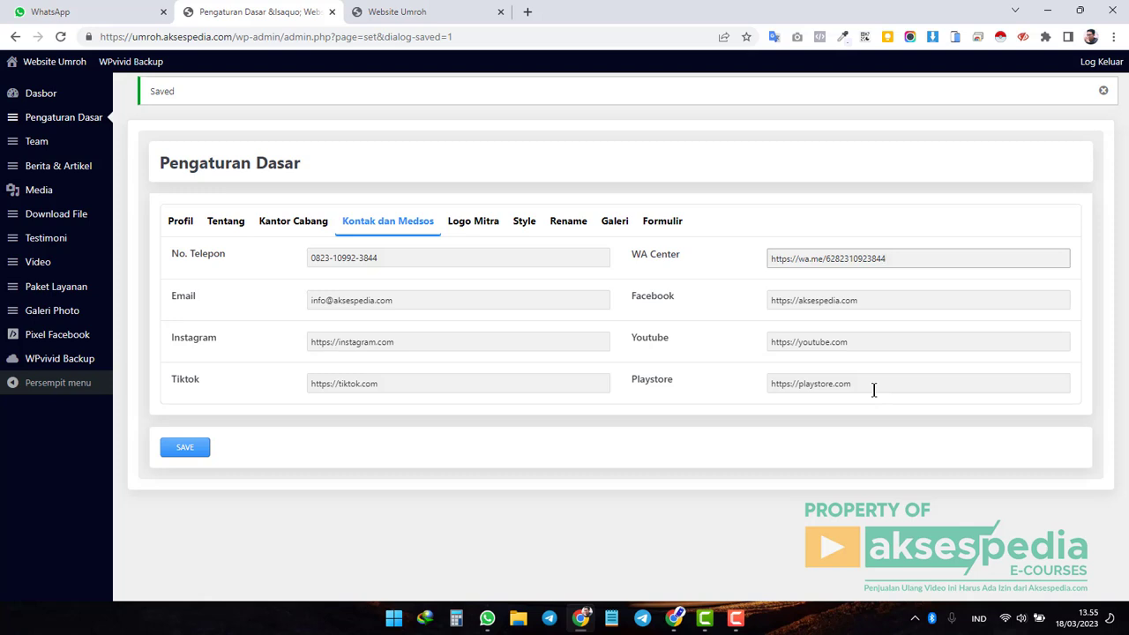
{"action": "left_click", "coordinate": [882, 385]}
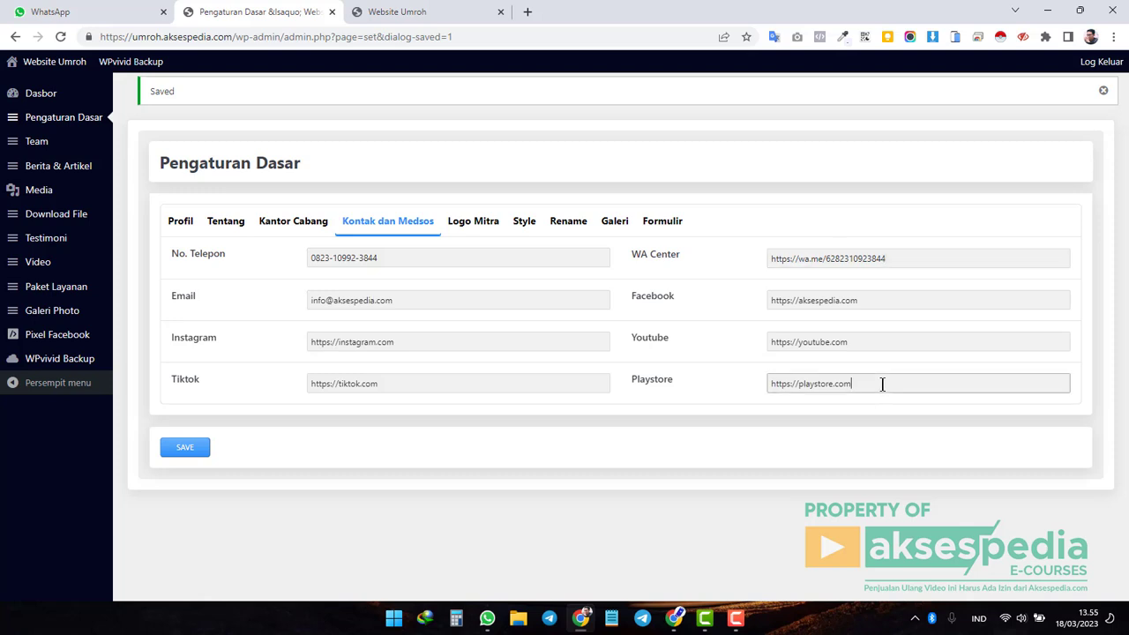
{"action": "left_click_drag", "start_coordinate": [884, 382], "coordinate": [719, 384]}
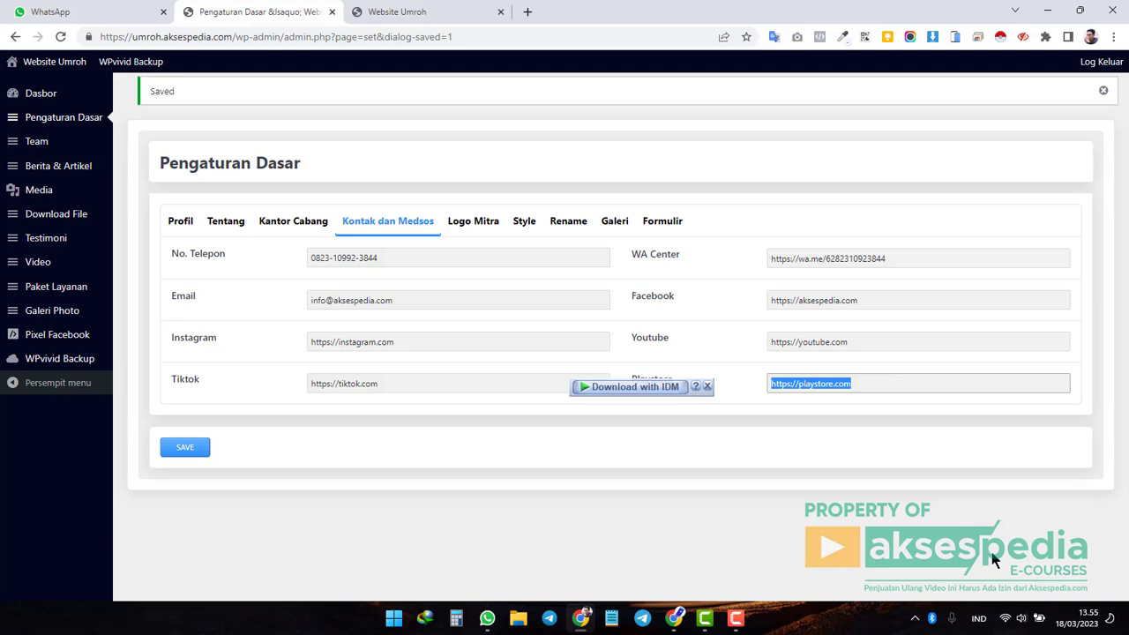
{"action": "key", "text": "BackSpace"}
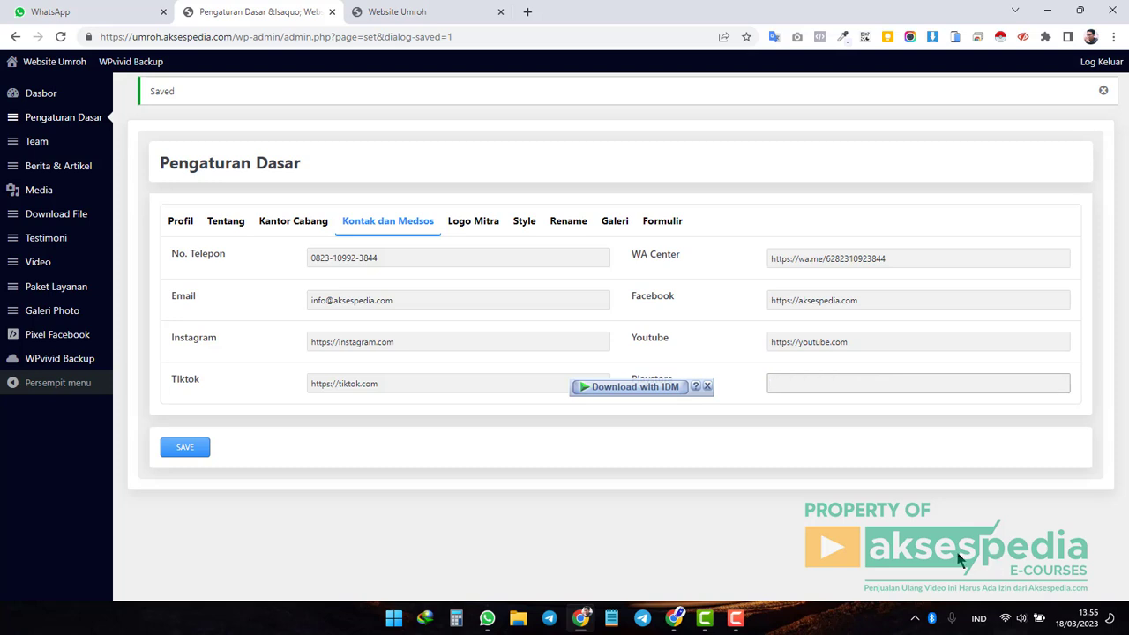
{"action": "key", "text": "Tab"}
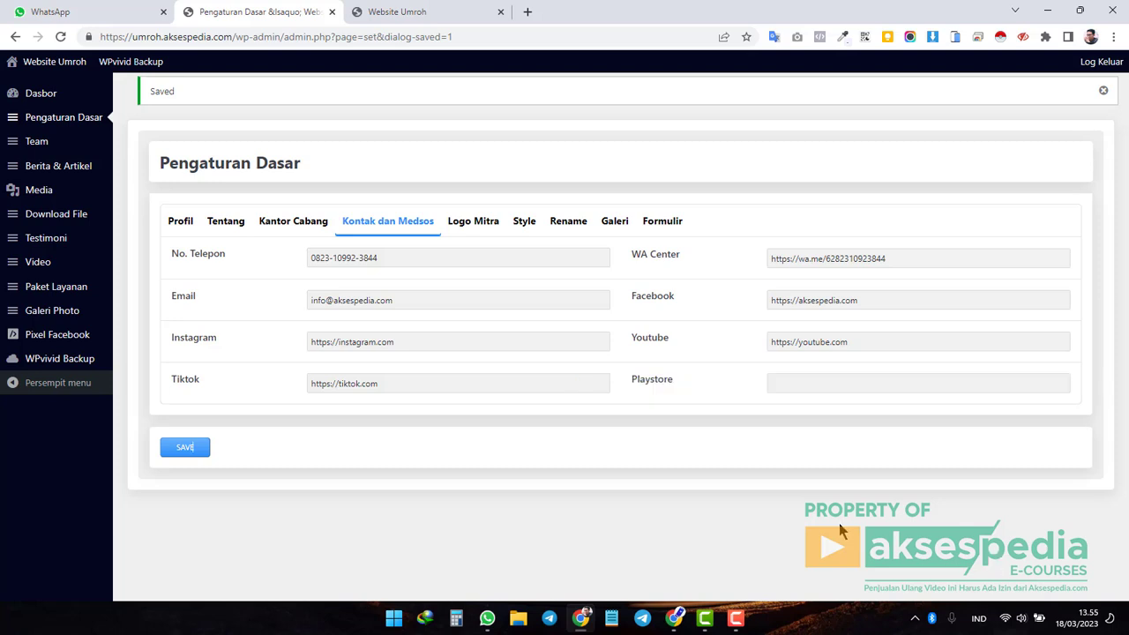
{"action": "left_click", "coordinate": [795, 381]}
{"action": "key", "text": "Down"}
{"action": "key", "text": "Return"}
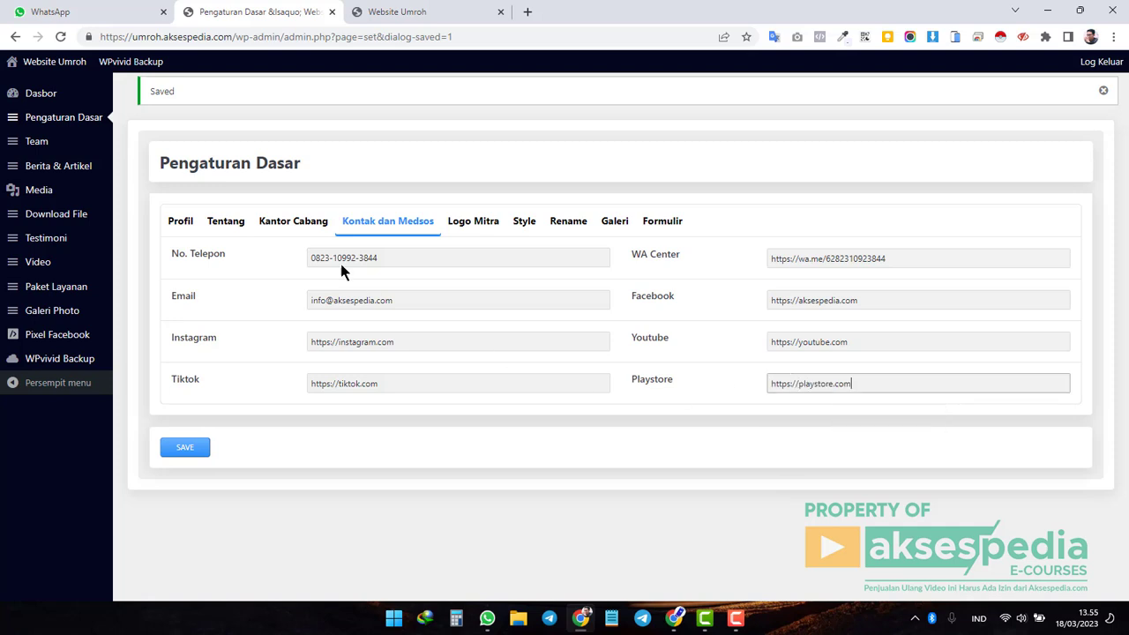
{"action": "left_click", "coordinate": [484, 230]}
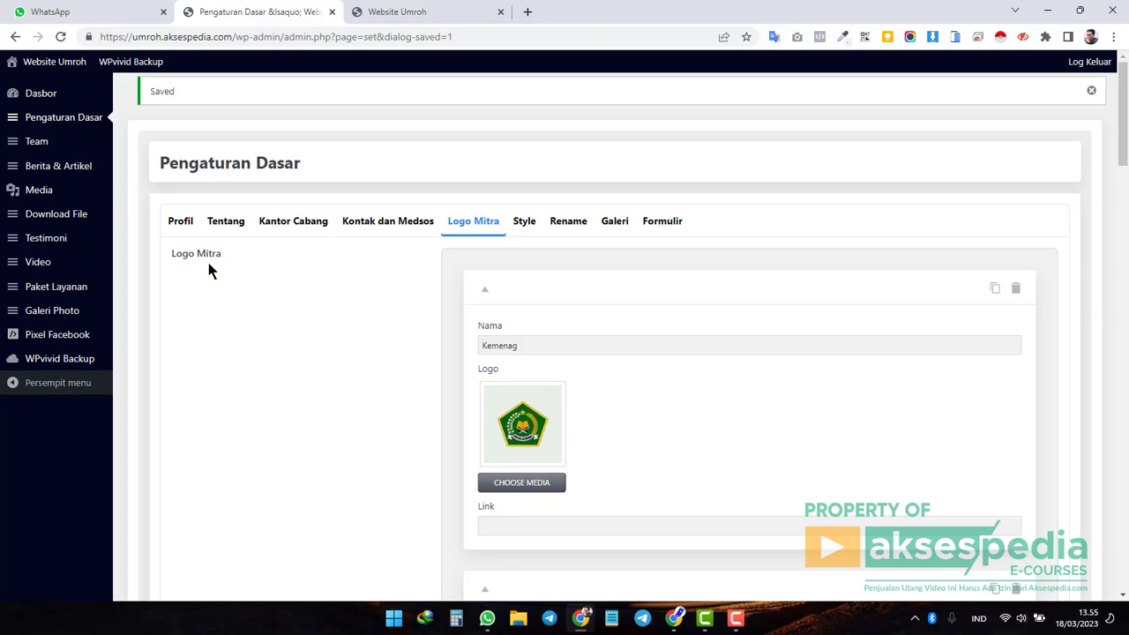
Look over the partner logos on the live site, briefly opening and closing a dashboard tab.
{"action": "left_click", "coordinate": [411, 12]}
{"action": "scroll", "coordinate": [515, 417], "scroll_direction": "down", "scroll_amount": 4}
{"action": "scroll", "coordinate": [515, 420], "scroll_direction": "down", "scroll_amount": 8}
{"action": "scroll", "coordinate": [514, 421], "scroll_direction": "up", "scroll_amount": 3}
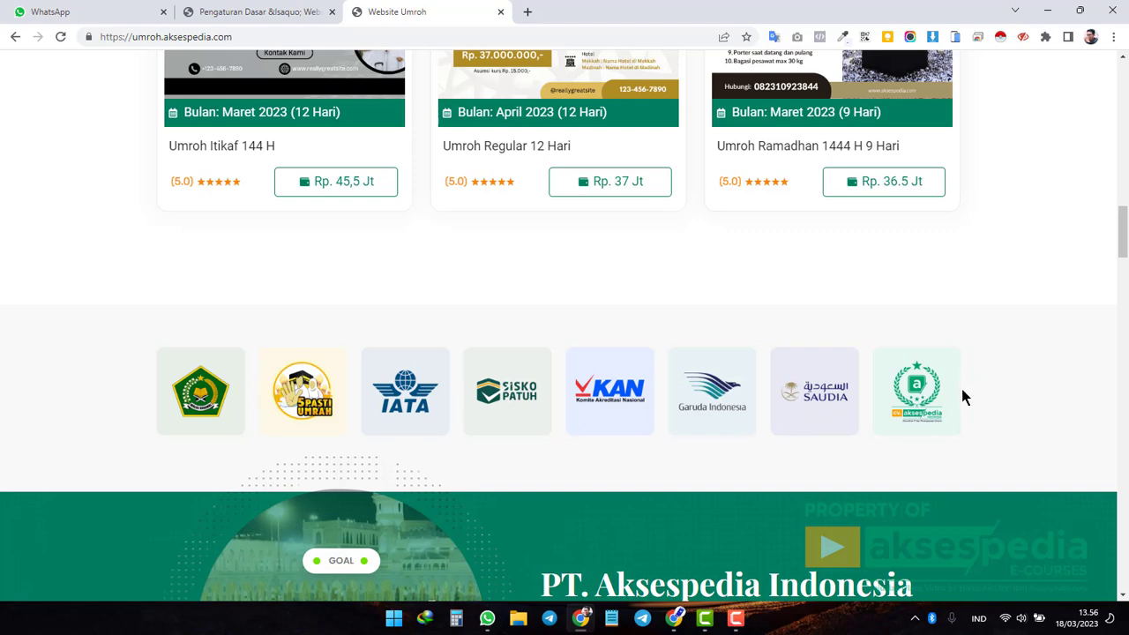
{"action": "left_click", "coordinate": [265, 12]}
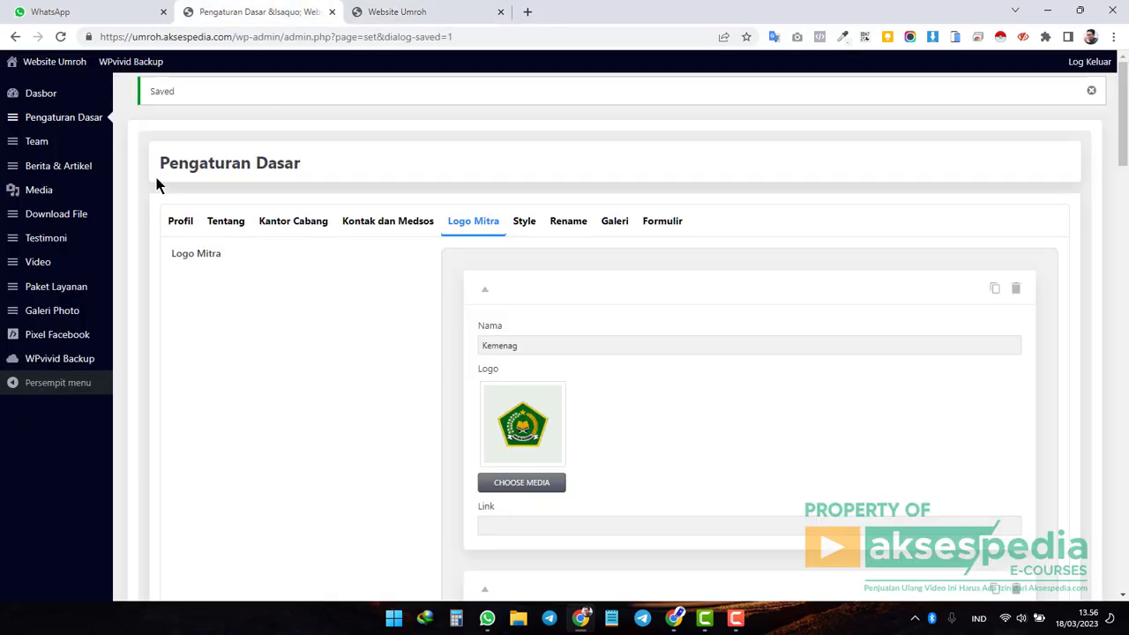
{"action": "middle_click", "coordinate": [41, 93]}
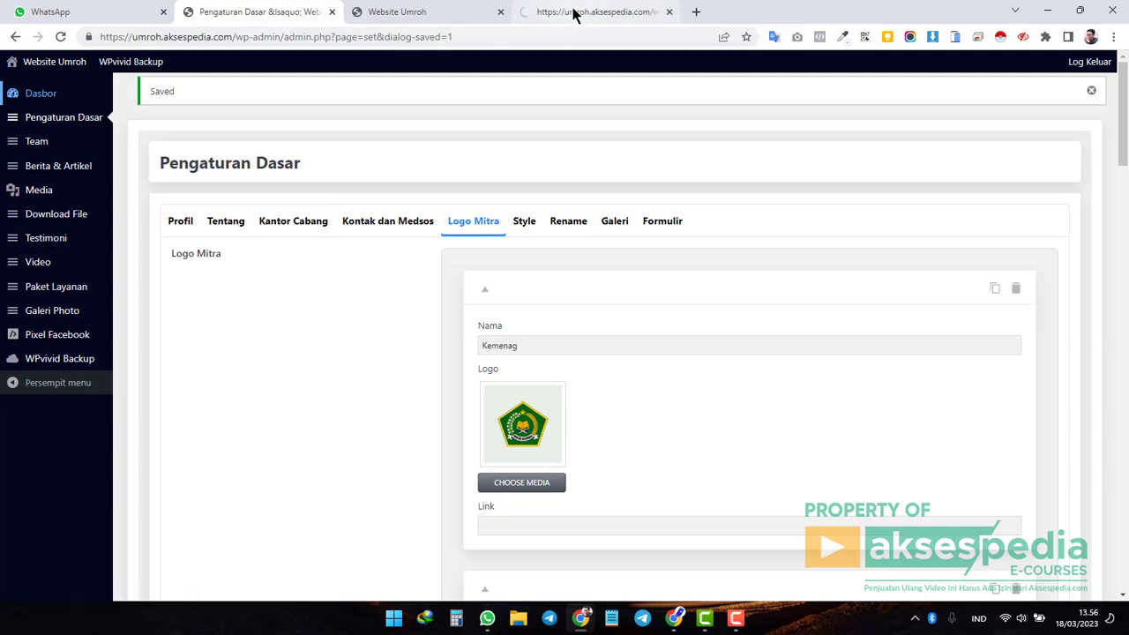
{"action": "left_click", "coordinate": [573, 12]}
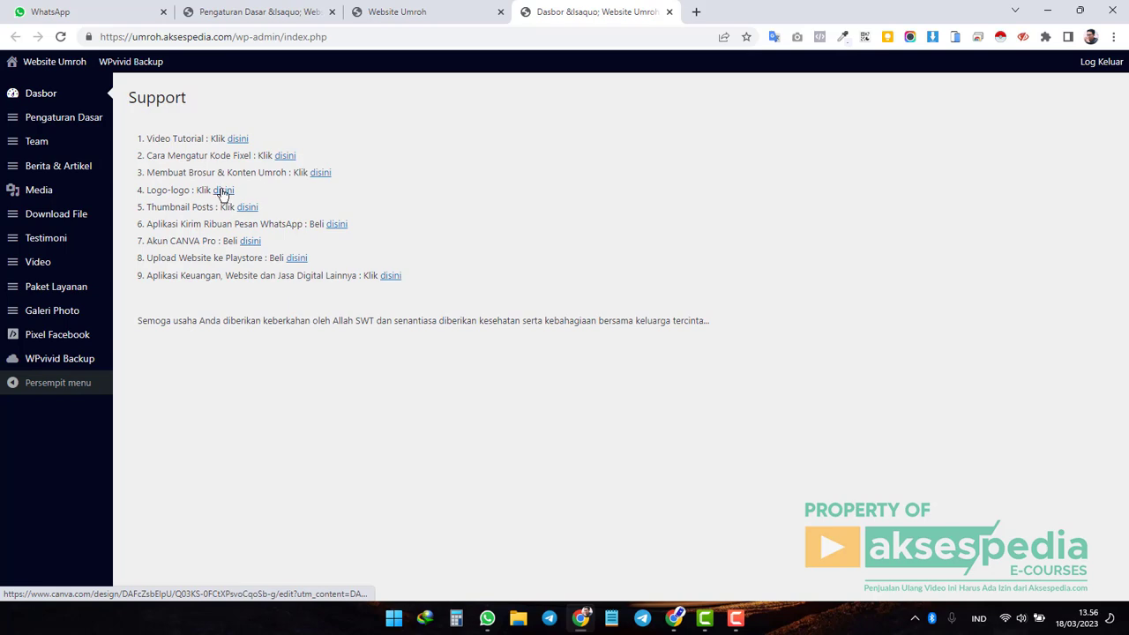
{"action": "left_click", "coordinate": [670, 11]}
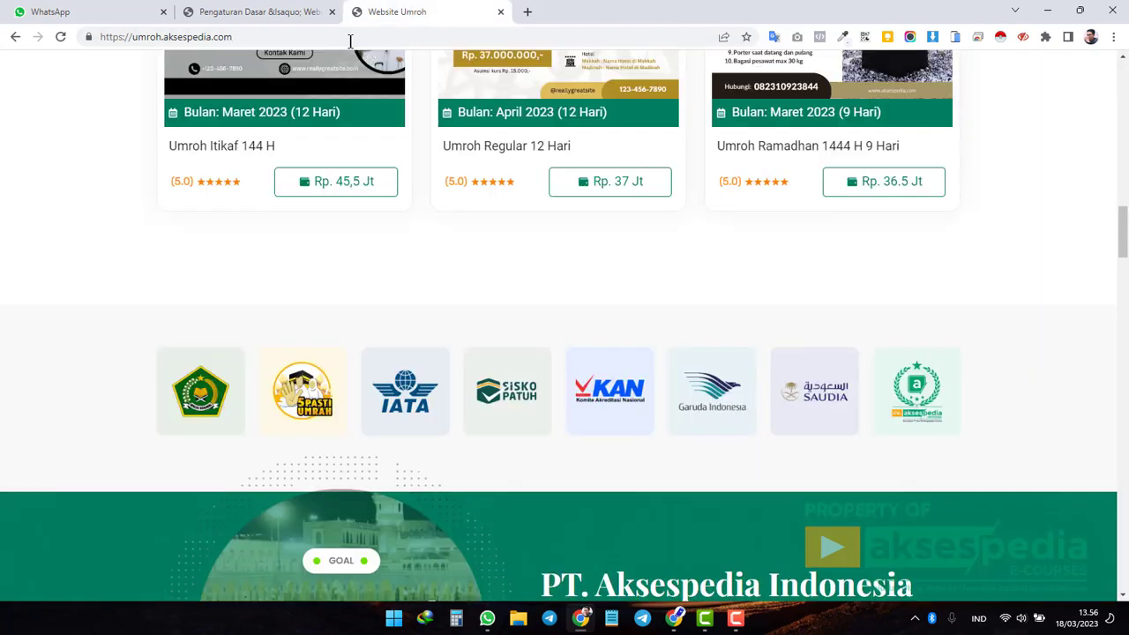
{"action": "left_click", "coordinate": [280, 13]}
Add a new partner entry at the bottom of the Logo Mitra list.
{"action": "scroll", "coordinate": [759, 357], "scroll_direction": "down", "scroll_amount": 8}
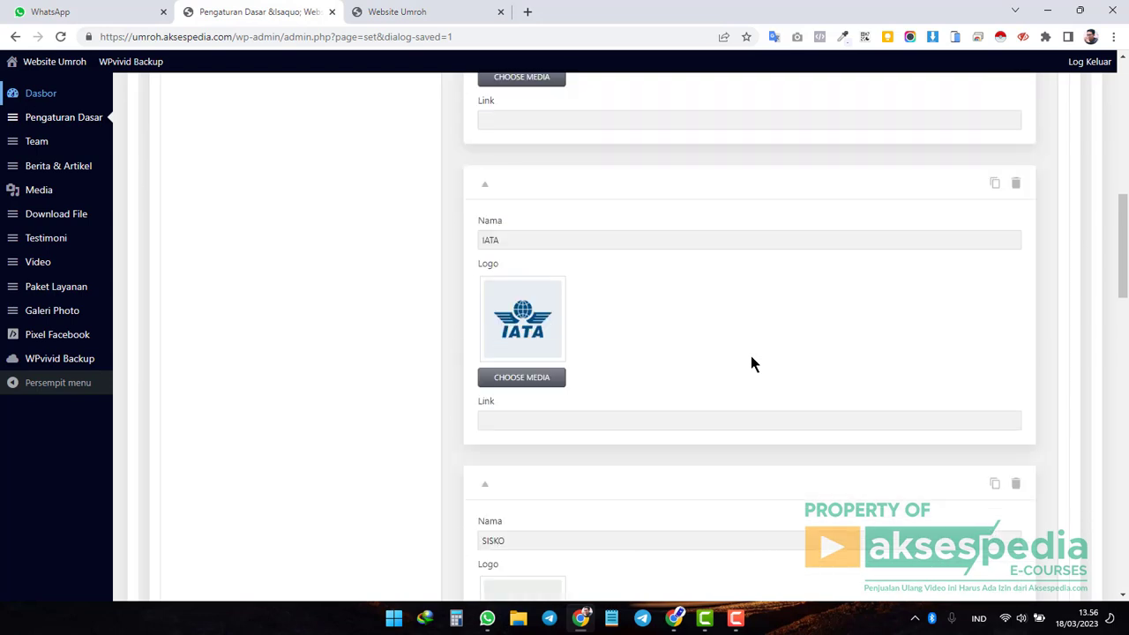
{"action": "scroll", "coordinate": [752, 364], "scroll_direction": "up", "scroll_amount": 2}
{"action": "scroll", "coordinate": [752, 363], "scroll_direction": "down", "scroll_amount": 15}
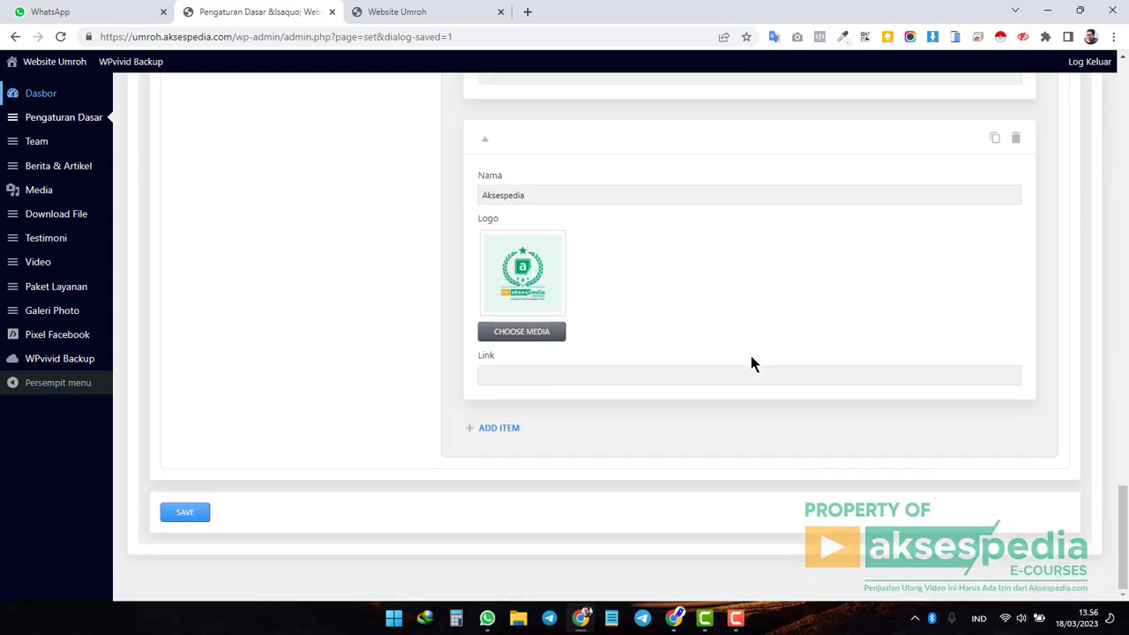
{"action": "left_click", "coordinate": [499, 428]}
{"action": "scroll", "coordinate": [771, 436], "scroll_direction": "down", "scroll_amount": 2}
{"action": "left_click", "coordinate": [537, 286]}
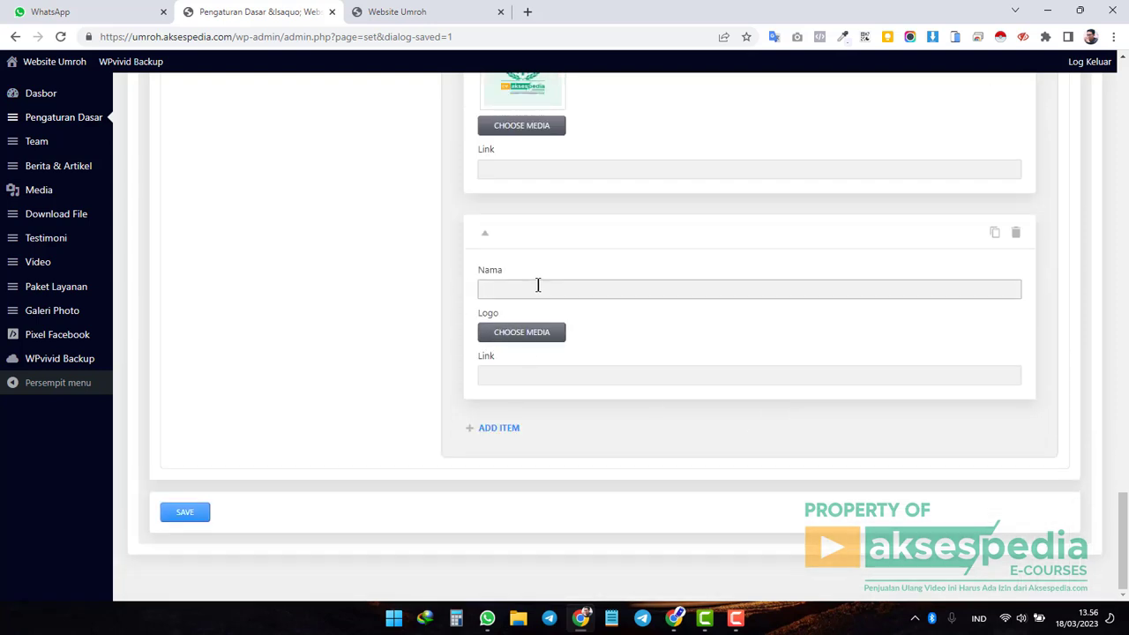
Give the new partner entry the portrait photo as its logo and the name 'Ini Logo'.
{"action": "left_click", "coordinate": [555, 335]}
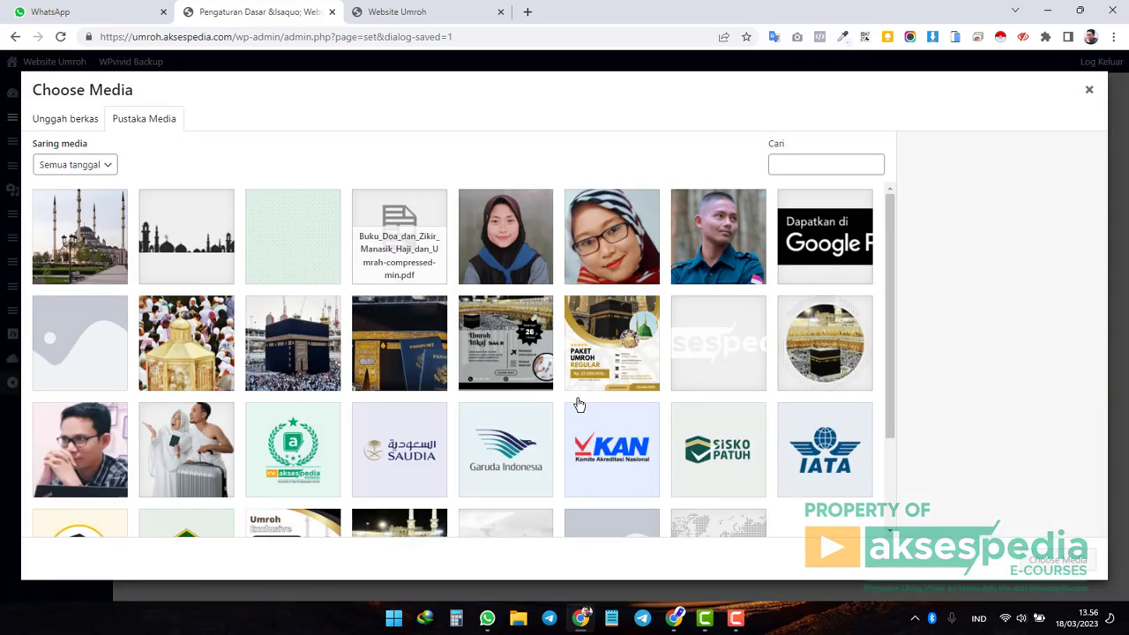
{"action": "scroll", "coordinate": [579, 404], "scroll_direction": "down", "scroll_amount": 3}
{"action": "scroll", "coordinate": [502, 353], "scroll_direction": "up", "scroll_amount": 3}
{"action": "left_click", "coordinate": [106, 467]}
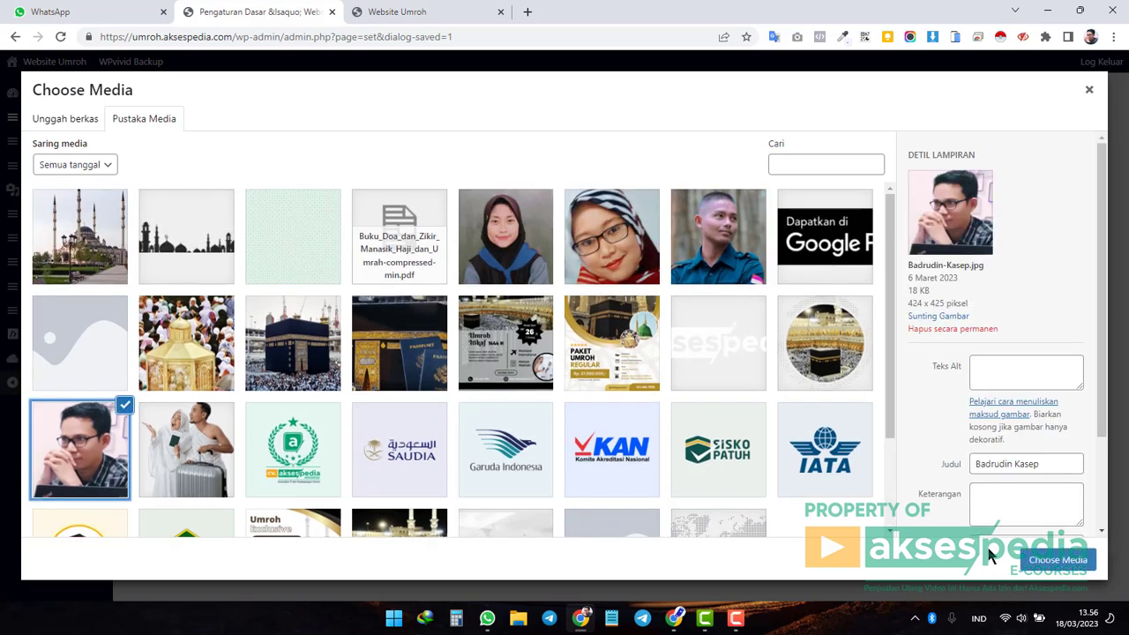
{"action": "left_click", "coordinate": [1059, 561]}
{"action": "left_click", "coordinate": [529, 289]}
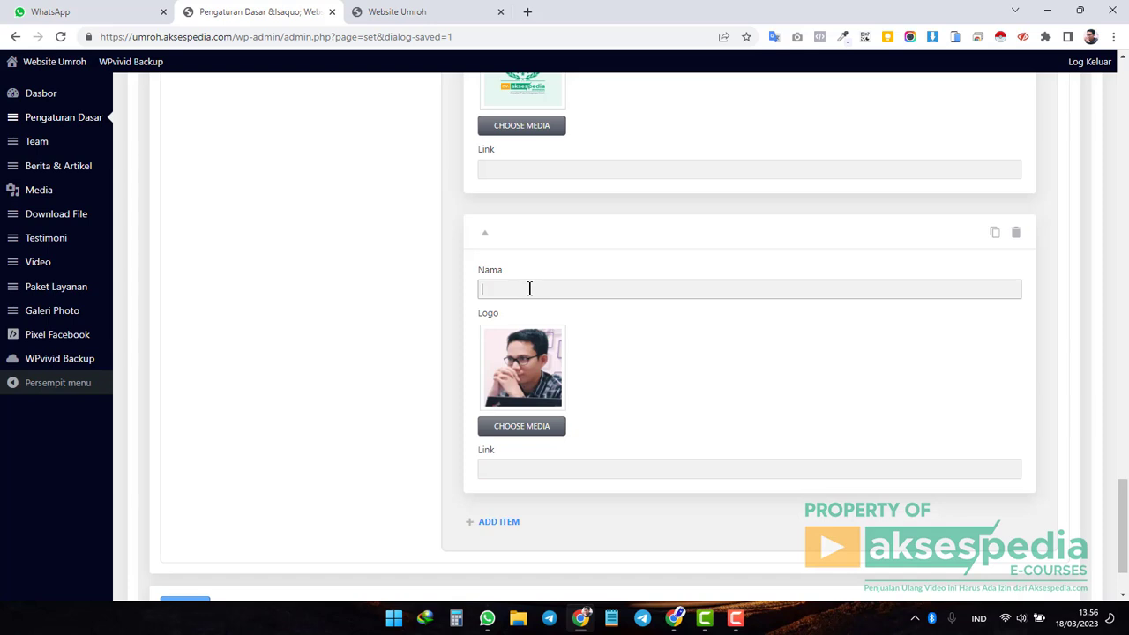
{"action": "type", "text": "Ini Logo"}
{"action": "left_click", "coordinate": [536, 470]}
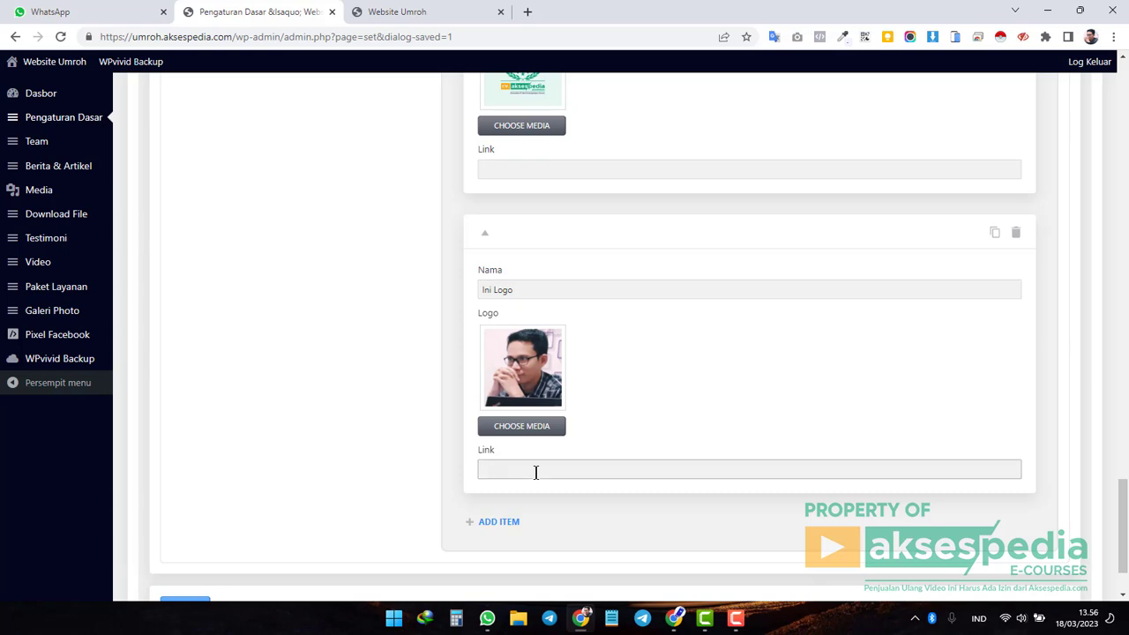
Check the live site, then delete the 'Ini Logo' partner entry and confirm.
{"action": "left_click", "coordinate": [409, 11]}
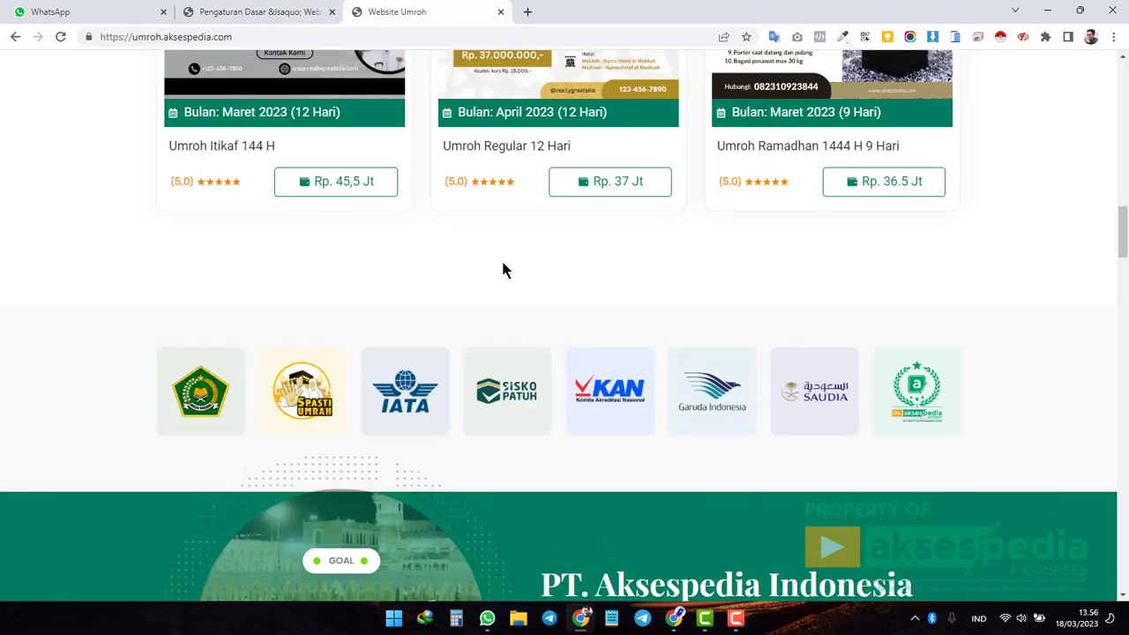
{"action": "left_click", "coordinate": [298, 17]}
{"action": "left_click", "coordinate": [424, 15]}
{"action": "left_click", "coordinate": [261, 16]}
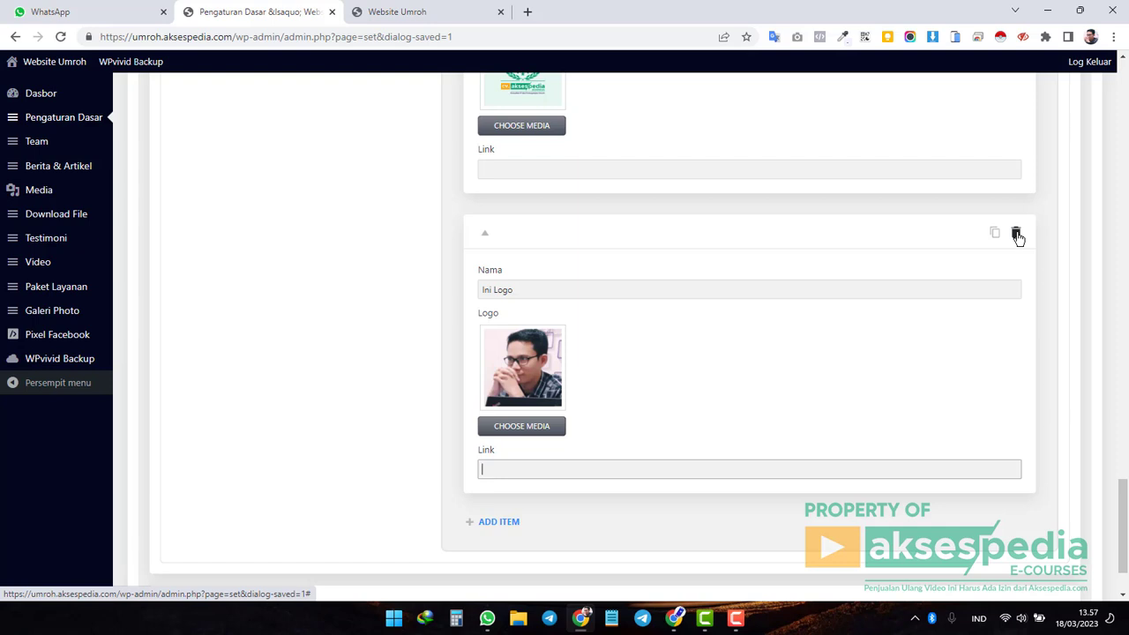
{"action": "left_click", "coordinate": [1016, 234]}
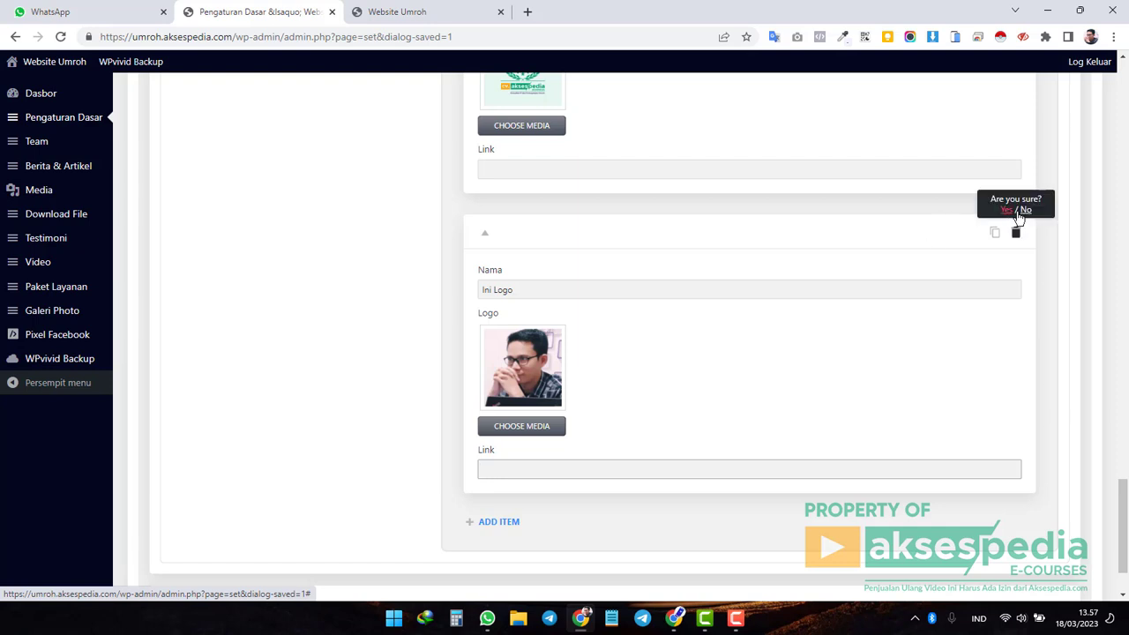
{"action": "left_click", "coordinate": [1015, 210]}
{"action": "scroll", "coordinate": [1026, 314], "scroll_direction": "up", "scroll_amount": 5}
{"action": "scroll", "coordinate": [1023, 316], "scroll_direction": "up", "scroll_amount": 10}
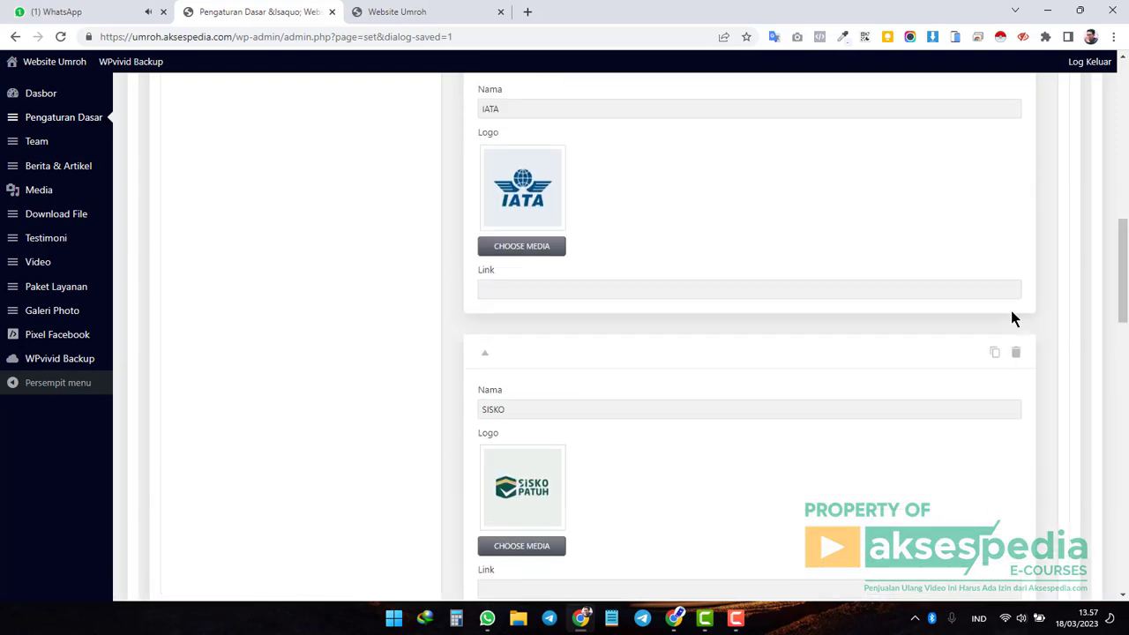
Review the Style colours, then scroll the live homepage showing SK123456789PPIU dated 06 Maret 2023.
{"action": "left_click", "coordinate": [531, 231]}
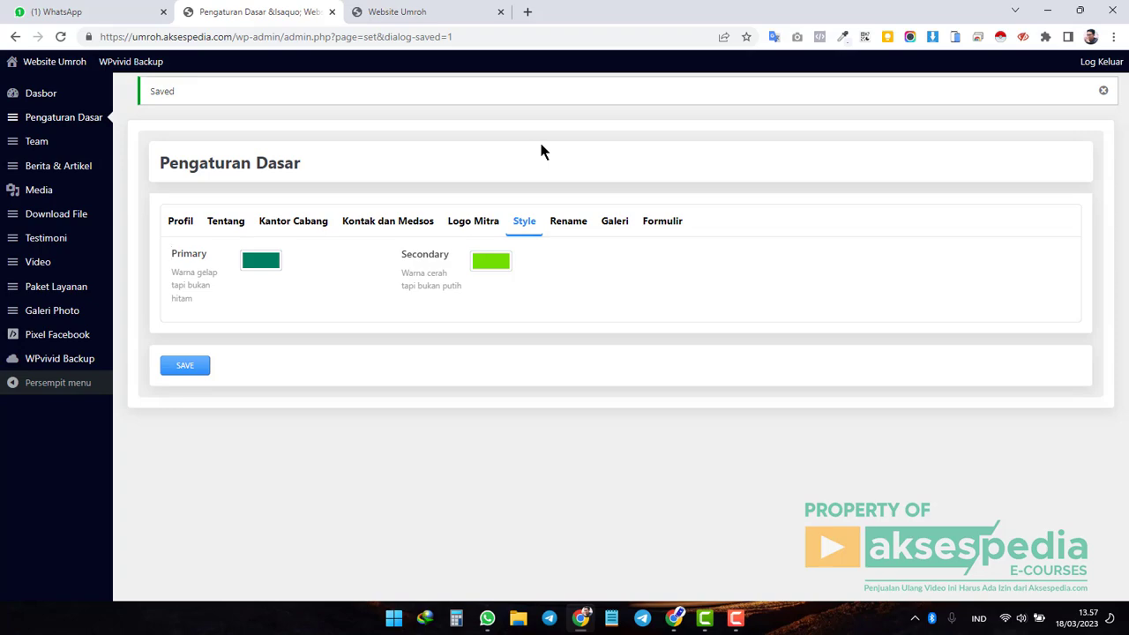
{"action": "left_click", "coordinate": [429, 12]}
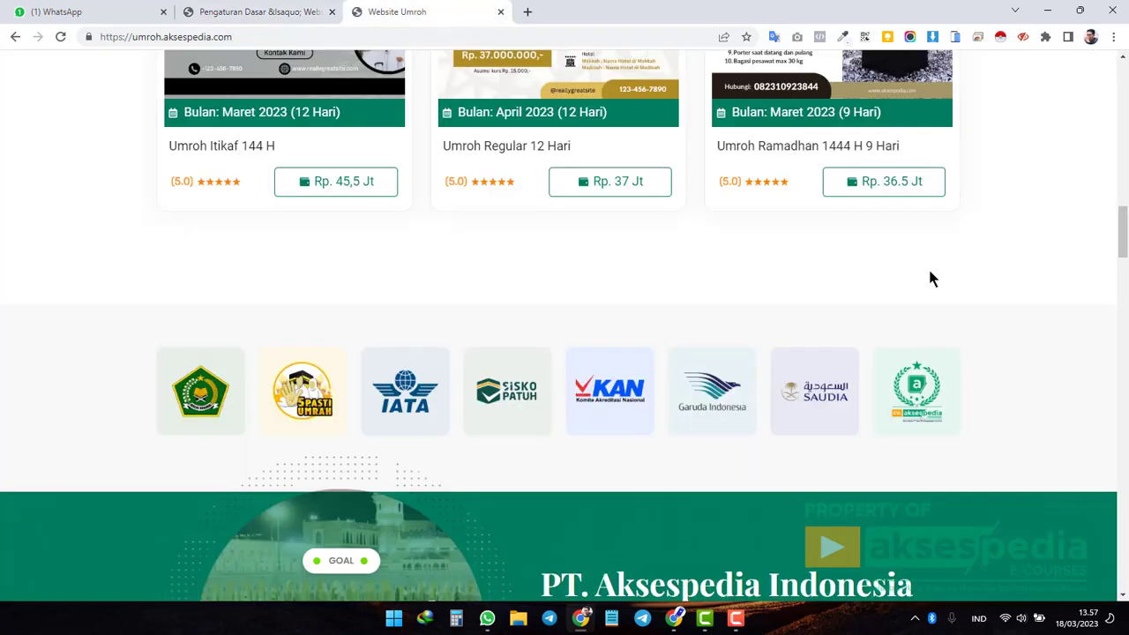
{"action": "scroll", "coordinate": [928, 267], "scroll_direction": "up", "scroll_amount": 5}
{"action": "scroll", "coordinate": [930, 270], "scroll_direction": "up", "scroll_amount": 12}
{"action": "scroll", "coordinate": [929, 270], "scroll_direction": "down", "scroll_amount": 7}
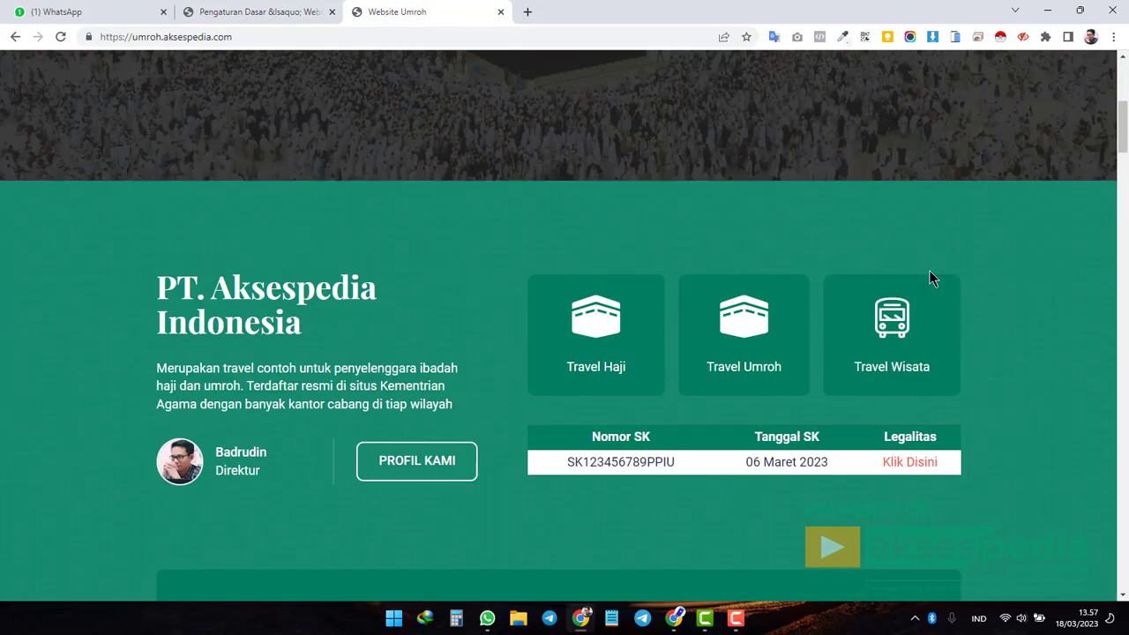
{"action": "scroll", "coordinate": [929, 270], "scroll_direction": "down", "scroll_amount": 4}
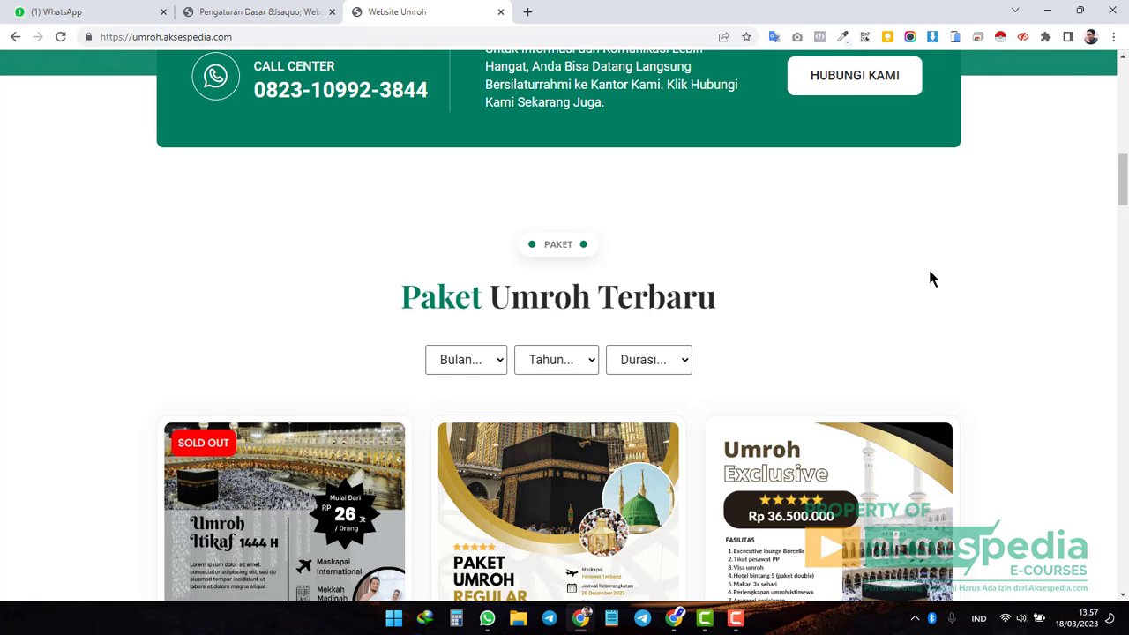
{"action": "scroll", "coordinate": [931, 277], "scroll_direction": "up", "scroll_amount": 3}
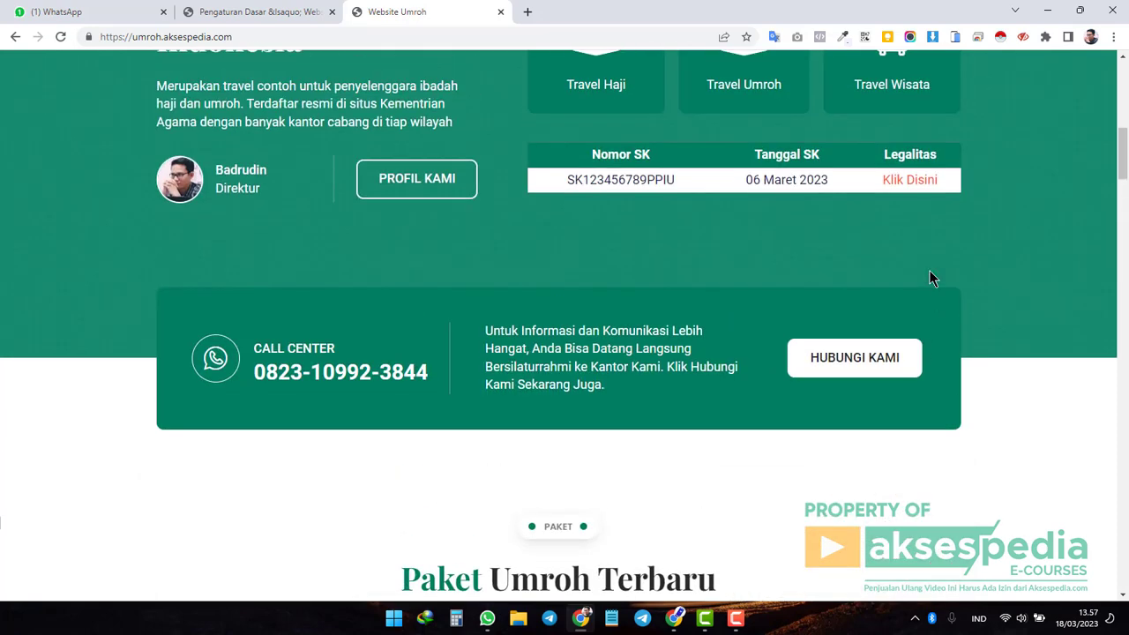
Review the Primary and Secondary colour hints and the live site's current teal colours.
{"action": "left_click", "coordinate": [272, 16]}
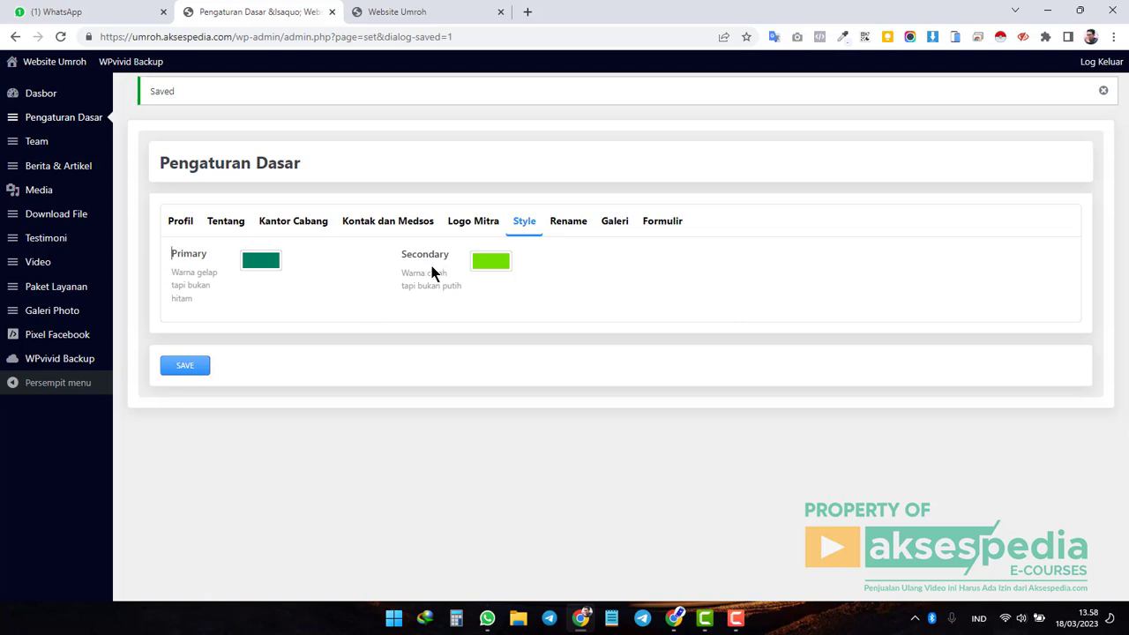
{"action": "left_click_drag", "start_coordinate": [173, 272], "coordinate": [203, 293]}
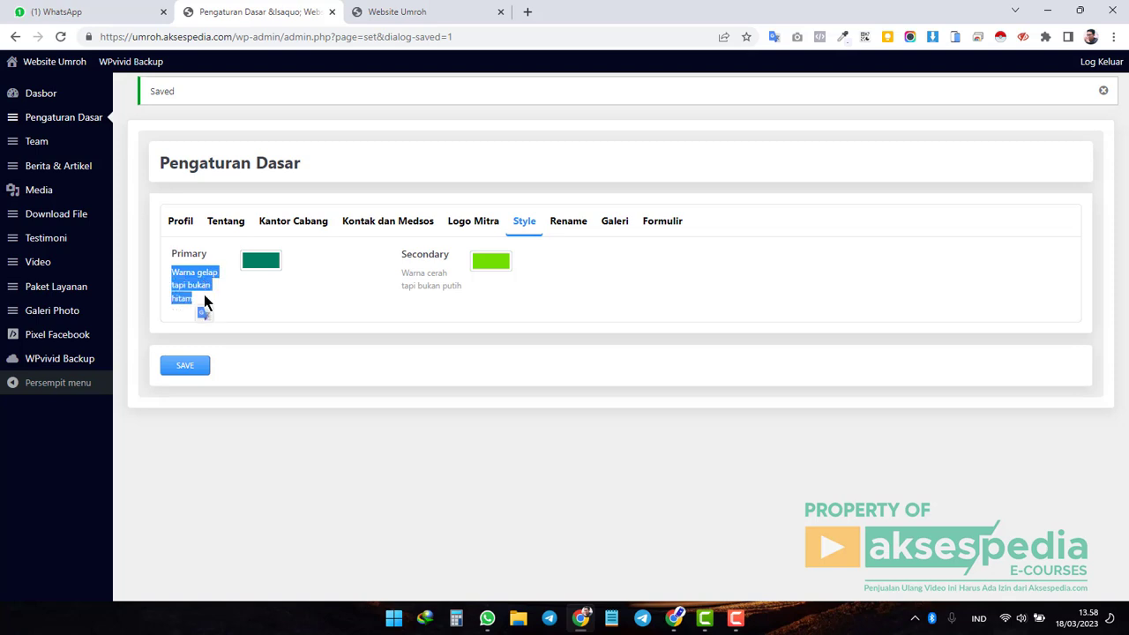
{"action": "left_click", "coordinate": [256, 344]}
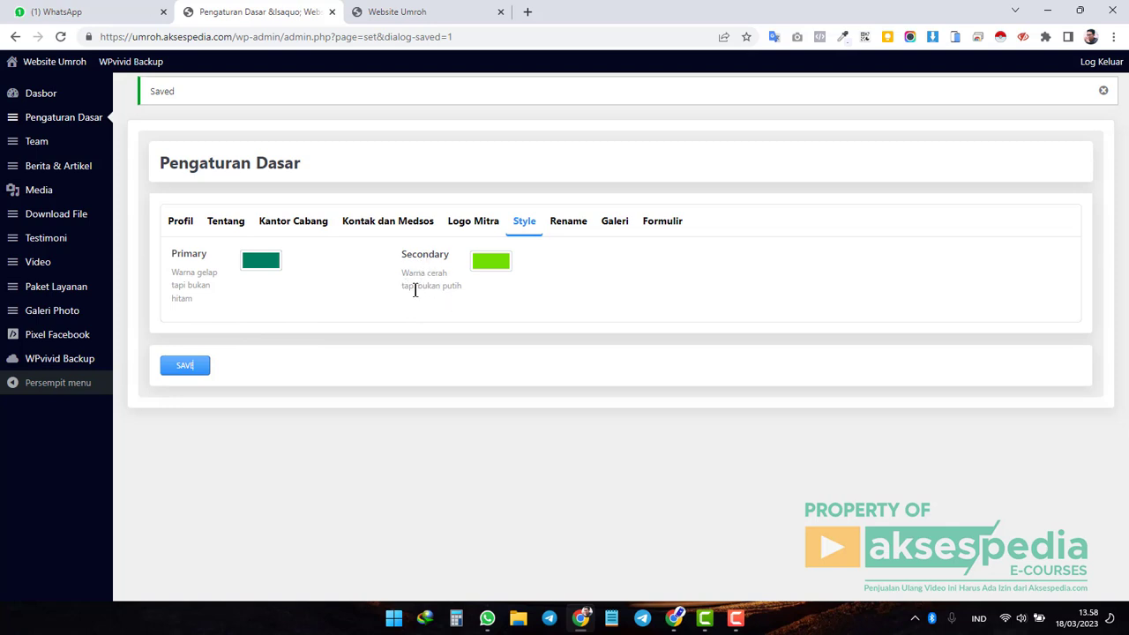
{"action": "left_click_drag", "start_coordinate": [404, 286], "coordinate": [466, 291]}
{"action": "left_click", "coordinate": [476, 338]}
{"action": "left_click", "coordinate": [429, 11]}
{"action": "scroll", "coordinate": [697, 388], "scroll_direction": "up", "scroll_amount": 2}
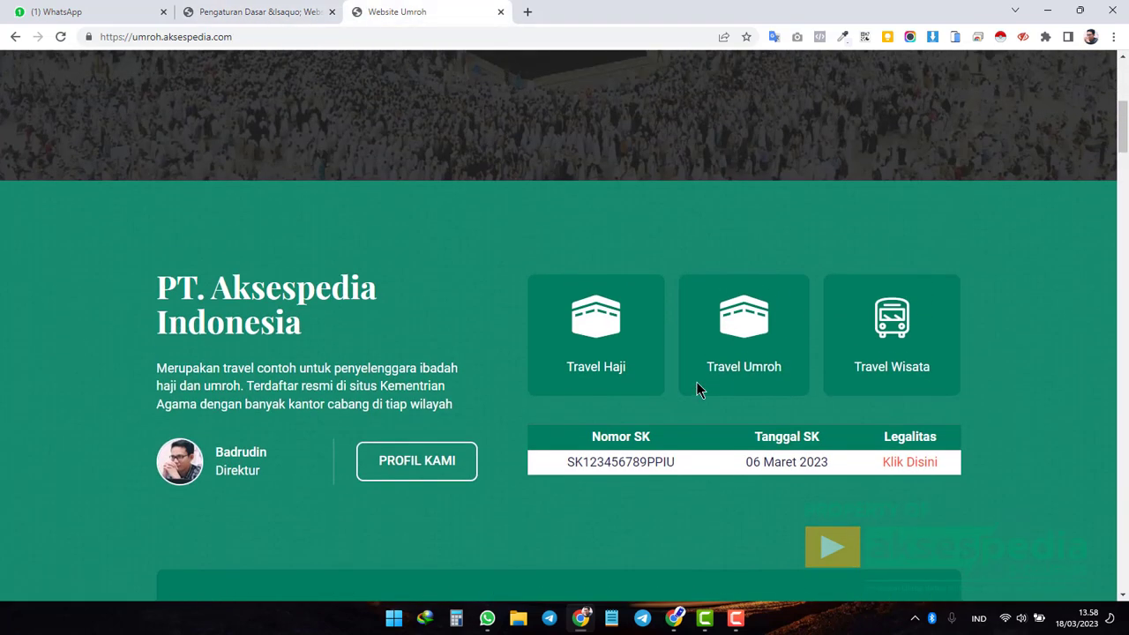
{"action": "scroll", "coordinate": [697, 388], "scroll_direction": "down", "scroll_amount": 2}
{"action": "scroll", "coordinate": [697, 388], "scroll_direction": "up", "scroll_amount": 1}
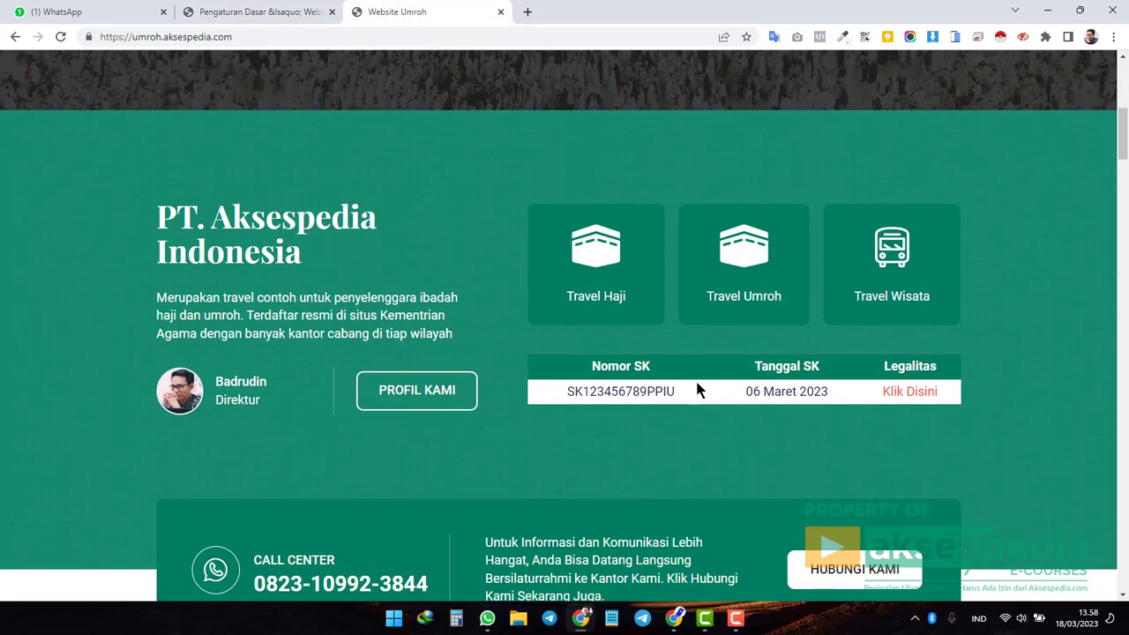
{"action": "scroll", "coordinate": [697, 391], "scroll_direction": "down", "scroll_amount": 1}
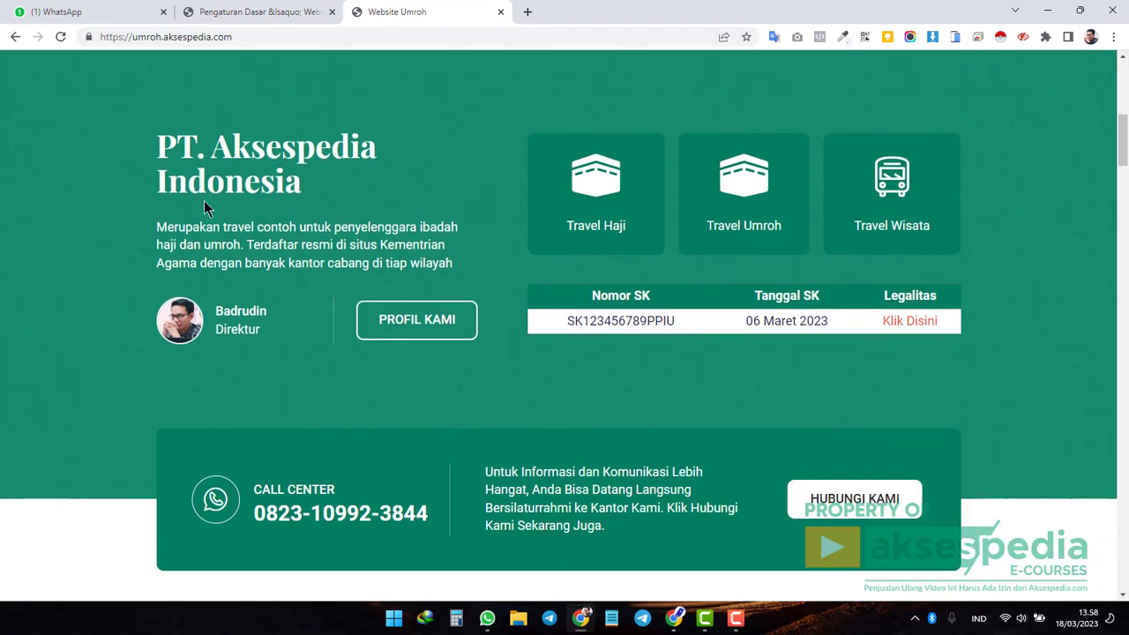
{"action": "left_click", "coordinate": [258, 11]}
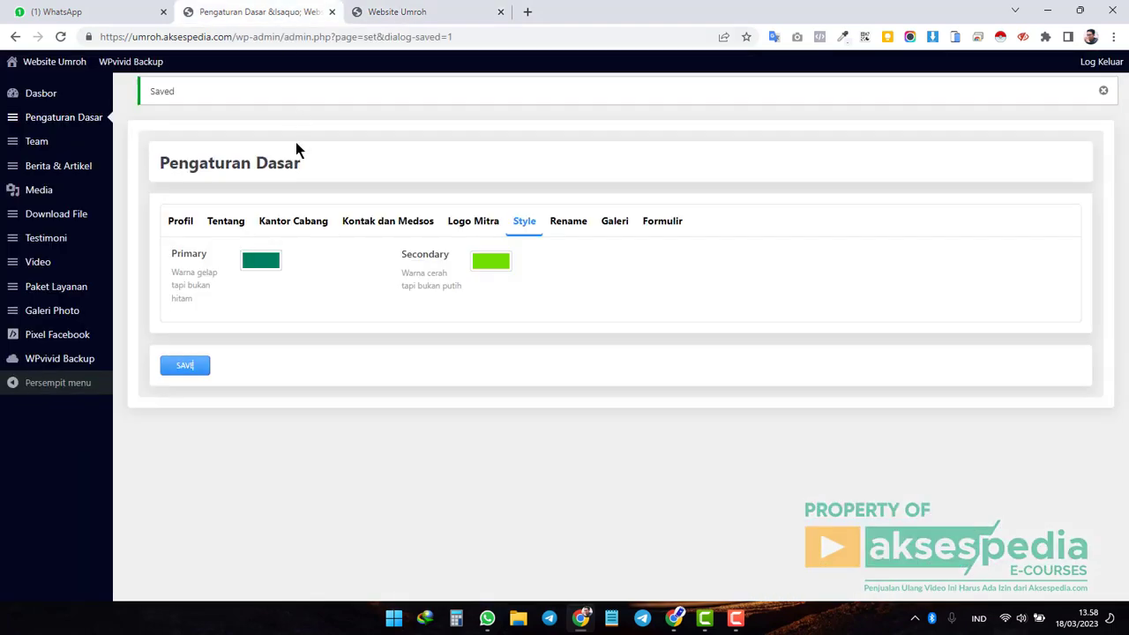
Replace the Primary hex #007f5f with the purple palette swatch and save.
{"action": "left_click", "coordinate": [260, 261]}
{"action": "left_click", "coordinate": [266, 283]}
{"action": "key", "text": "ctrl+a"}
{"action": "key", "text": "BackSpace"}
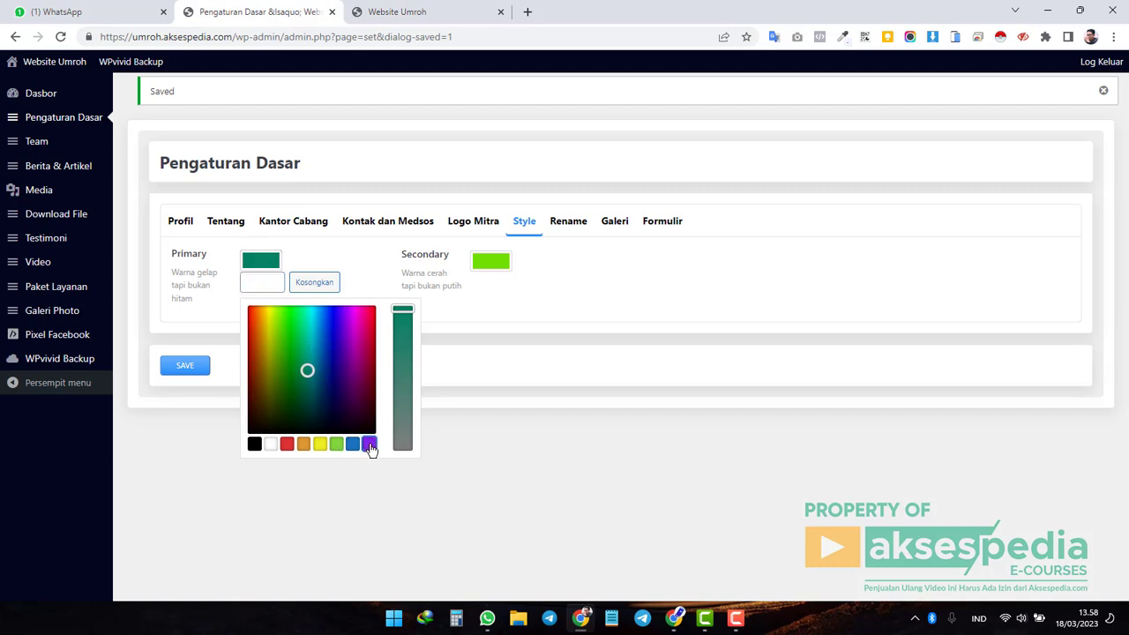
{"action": "left_click", "coordinate": [369, 445]}
{"action": "left_click", "coordinate": [207, 374]}
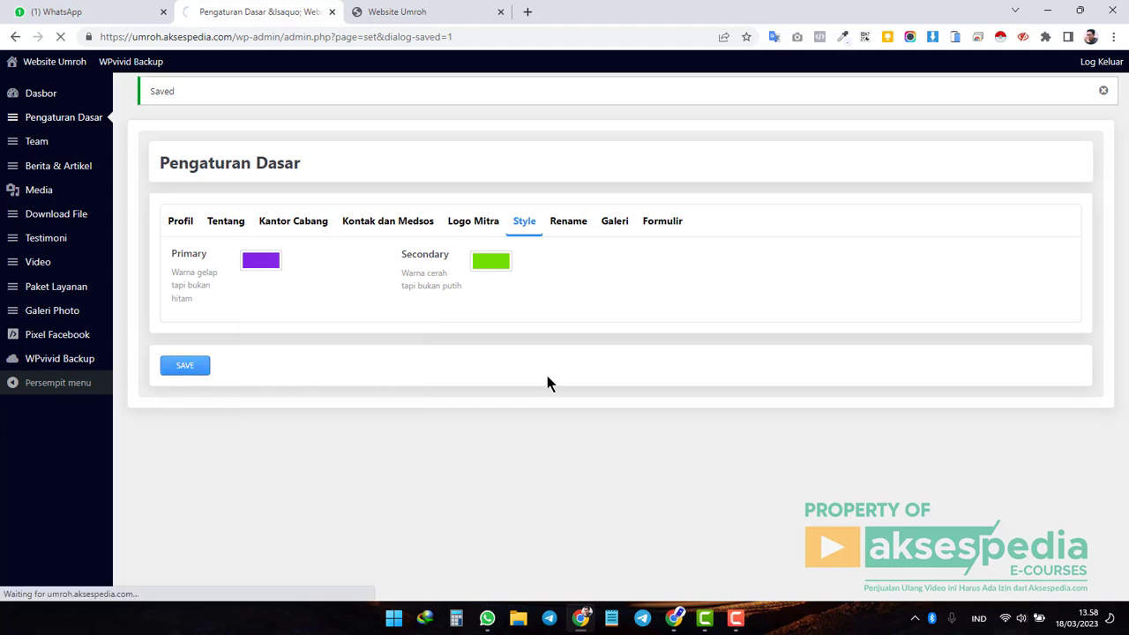
Reload the live Website Umroh homepage and scroll through its now-purple sections.
{"action": "left_click", "coordinate": [428, 13]}
{"action": "left_click", "coordinate": [62, 36]}
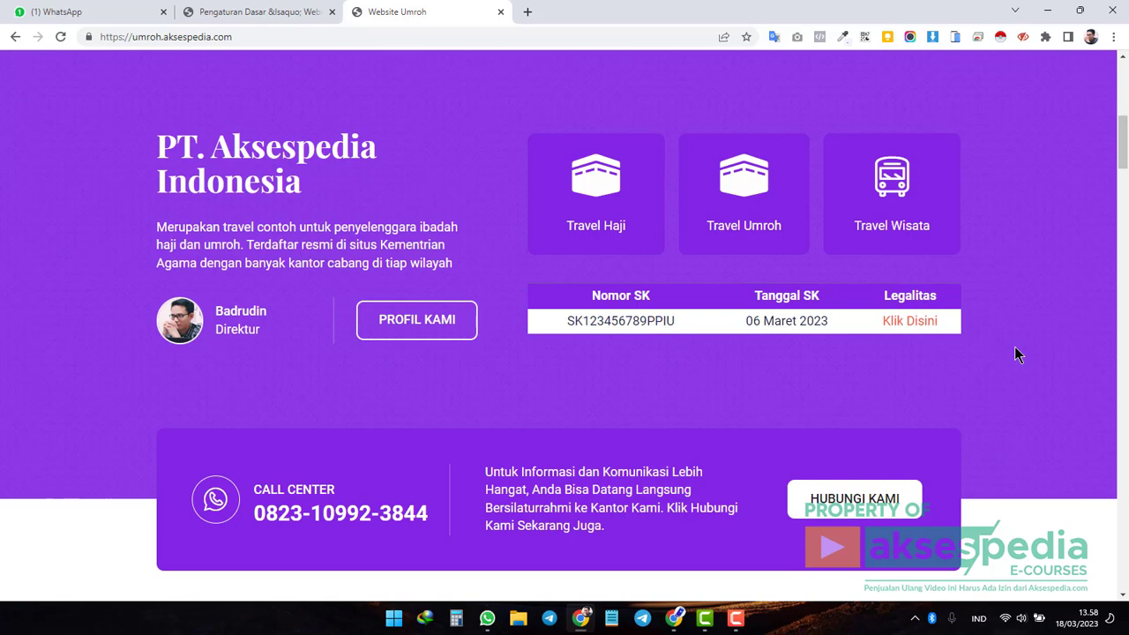
{"action": "scroll", "coordinate": [1014, 349], "scroll_direction": "down", "scroll_amount": 9}
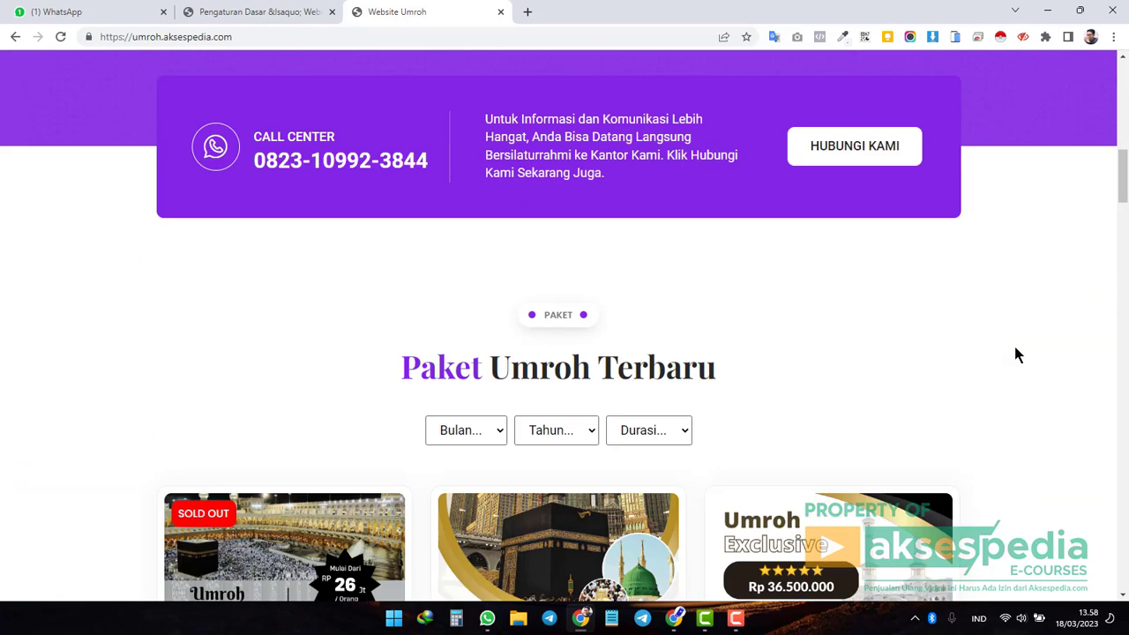
{"action": "scroll", "coordinate": [1015, 349], "scroll_direction": "down", "scroll_amount": 10}
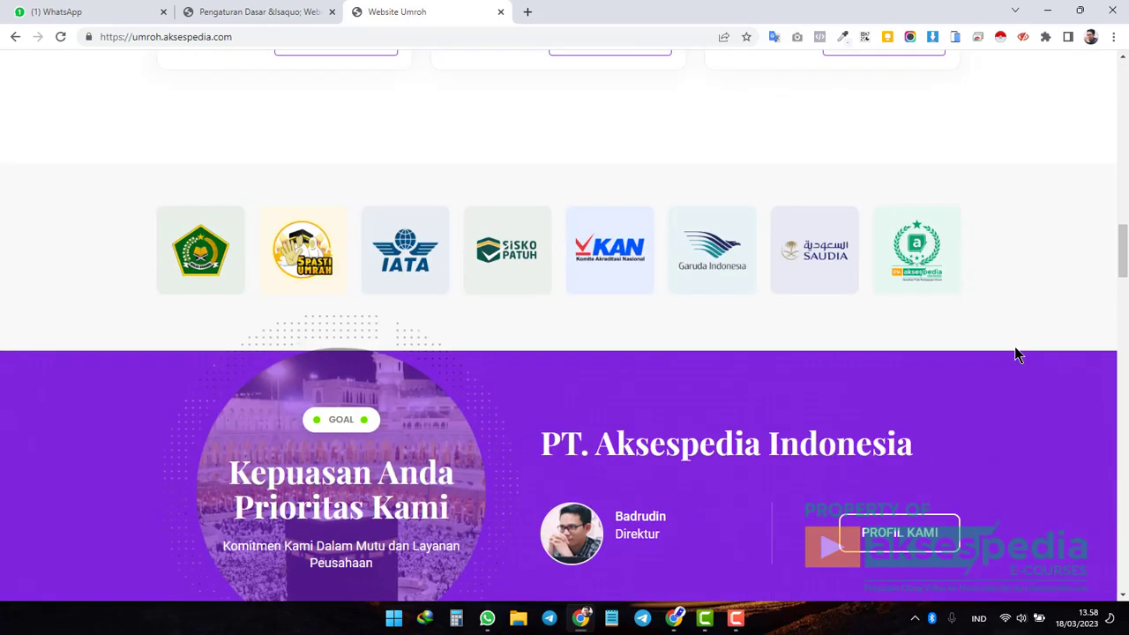
{"action": "scroll", "coordinate": [1014, 354], "scroll_direction": "down", "scroll_amount": 10}
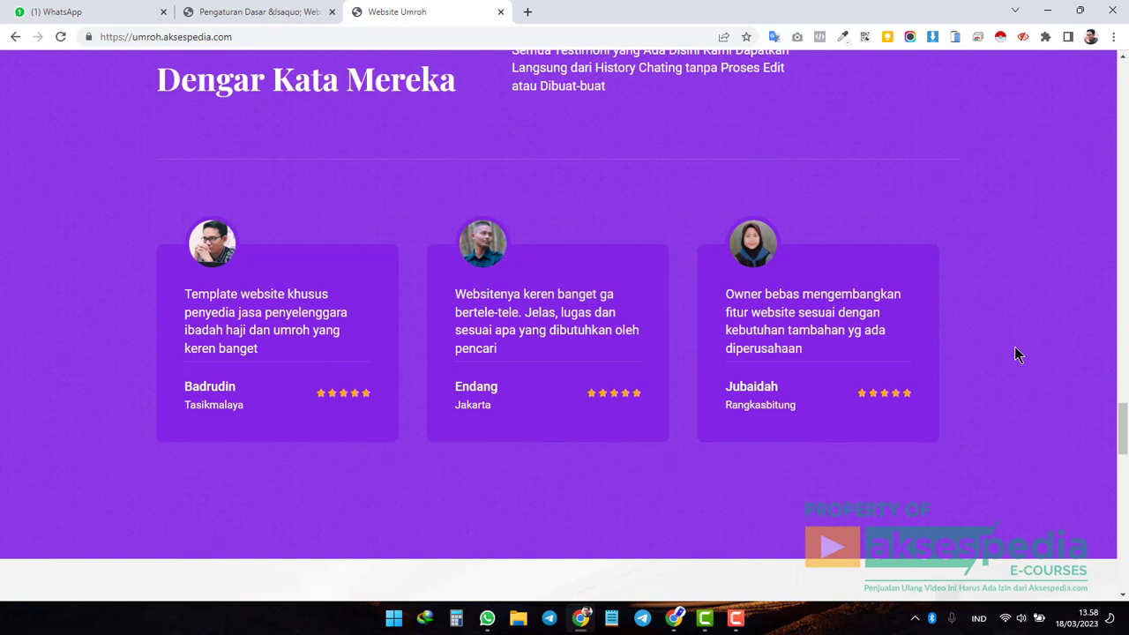
Paste the original teal code over the purple #8224e3 Primary hex, then show the Rename settings.
{"action": "left_click", "coordinate": [280, 11]}
{"action": "left_click", "coordinate": [261, 261]}
{"action": "left_click", "coordinate": [254, 281]}
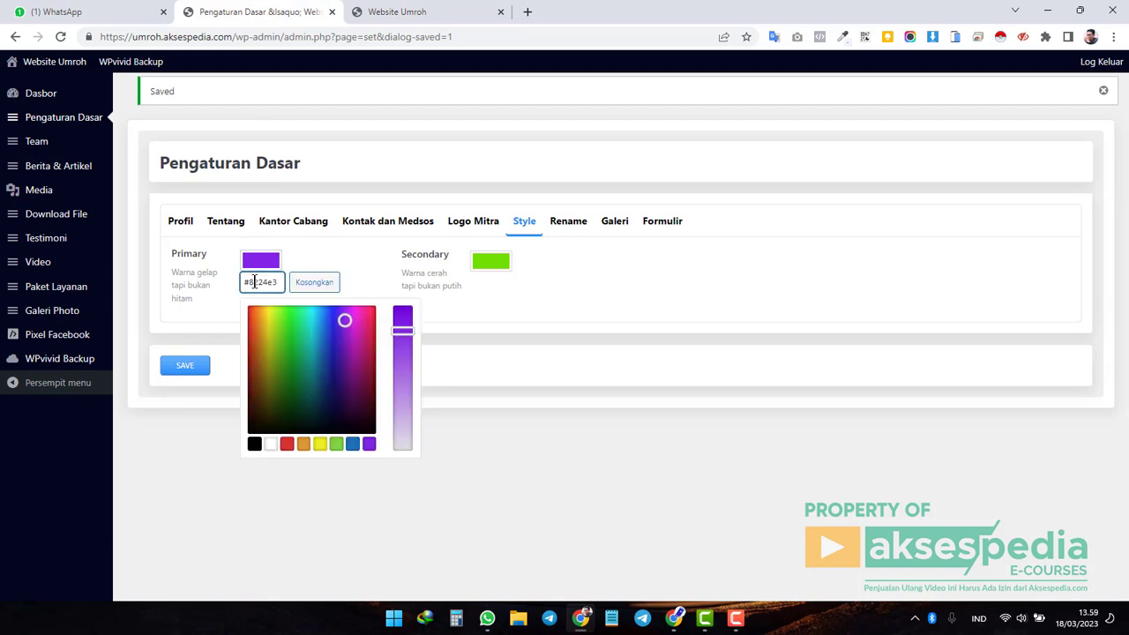
{"action": "key", "text": "ctrl+a"}
{"action": "key", "text": "ctrl+v"}
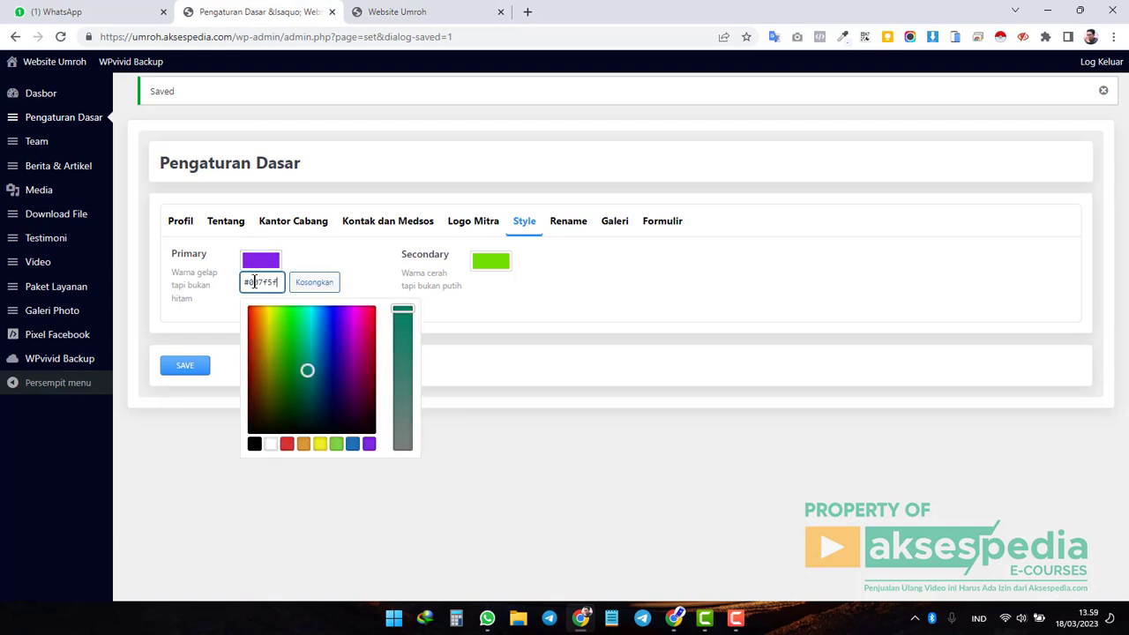
{"action": "left_click", "coordinate": [178, 428]}
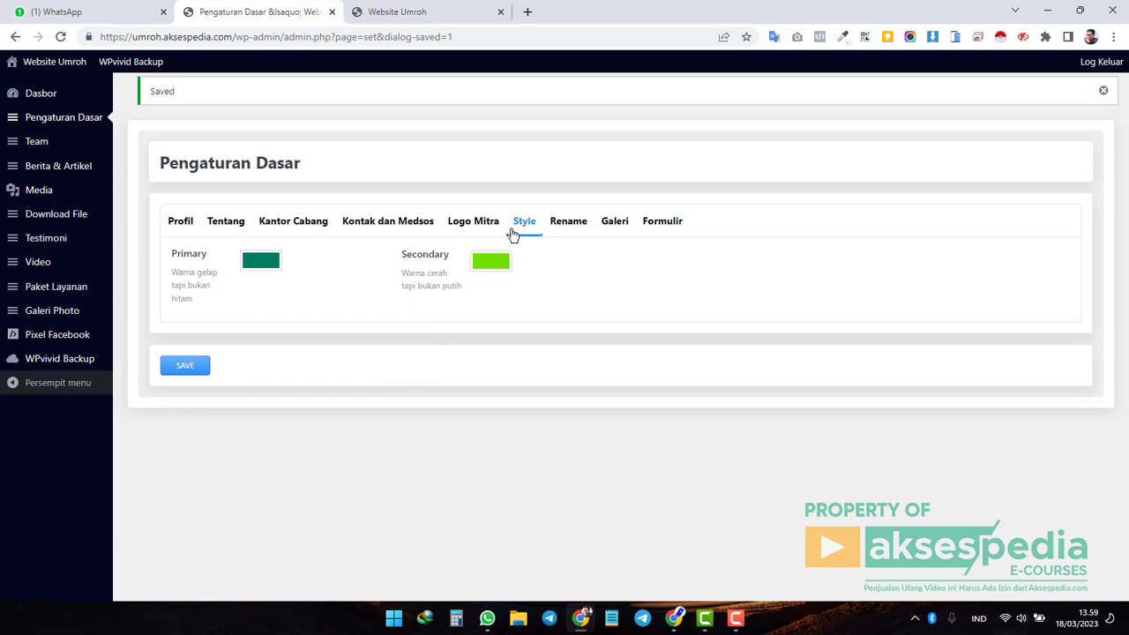
{"action": "left_click", "coordinate": [574, 222]}
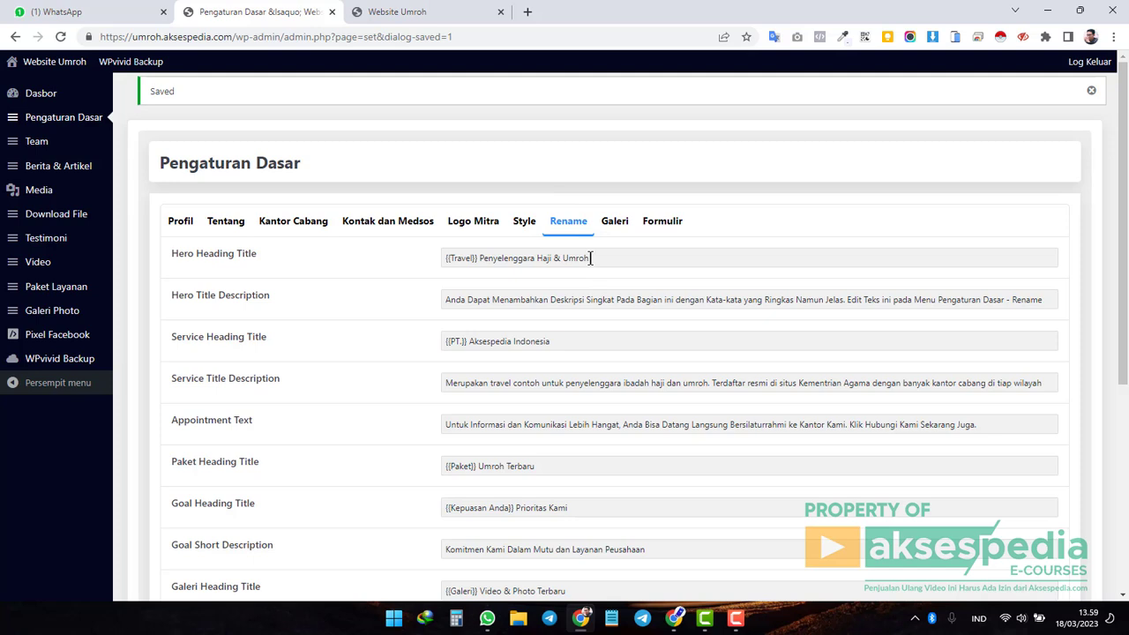
Save the restored teal Primary colour and reload the live site to confirm it.
{"action": "left_click", "coordinate": [420, 14]}
{"action": "scroll", "coordinate": [785, 153], "scroll_direction": "up", "scroll_amount": 10}
{"action": "scroll", "coordinate": [822, 287], "scroll_direction": "up", "scroll_amount": 15}
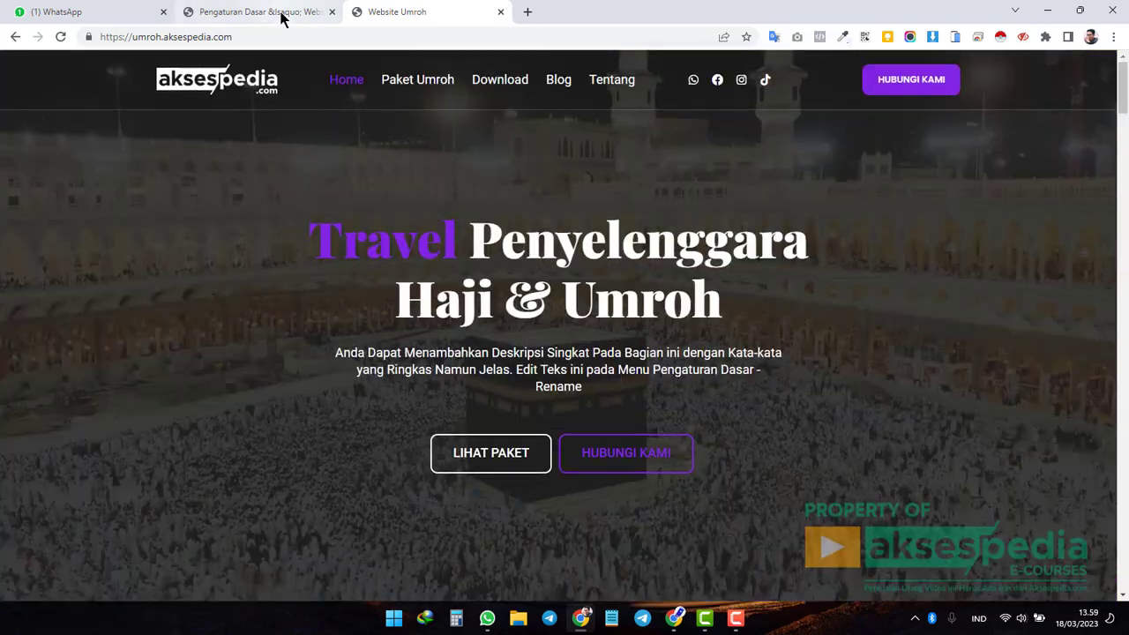
{"action": "left_click", "coordinate": [282, 18]}
{"action": "scroll", "coordinate": [264, 353], "scroll_direction": "down", "scroll_amount": 10}
{"action": "left_click", "coordinate": [188, 515]}
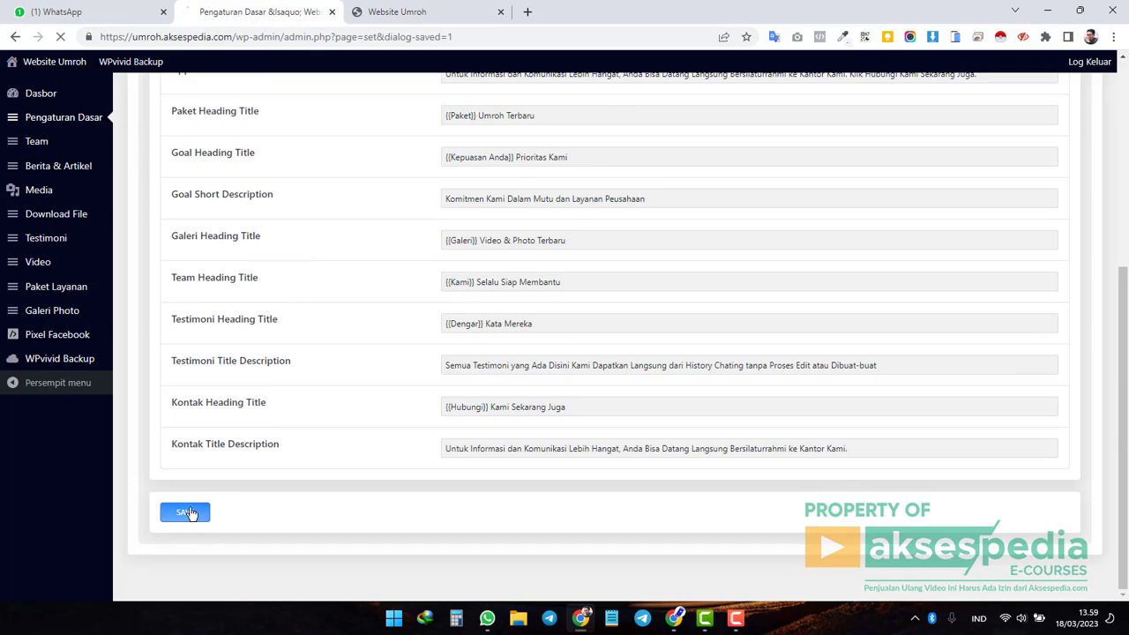
{"action": "left_click", "coordinate": [401, 17]}
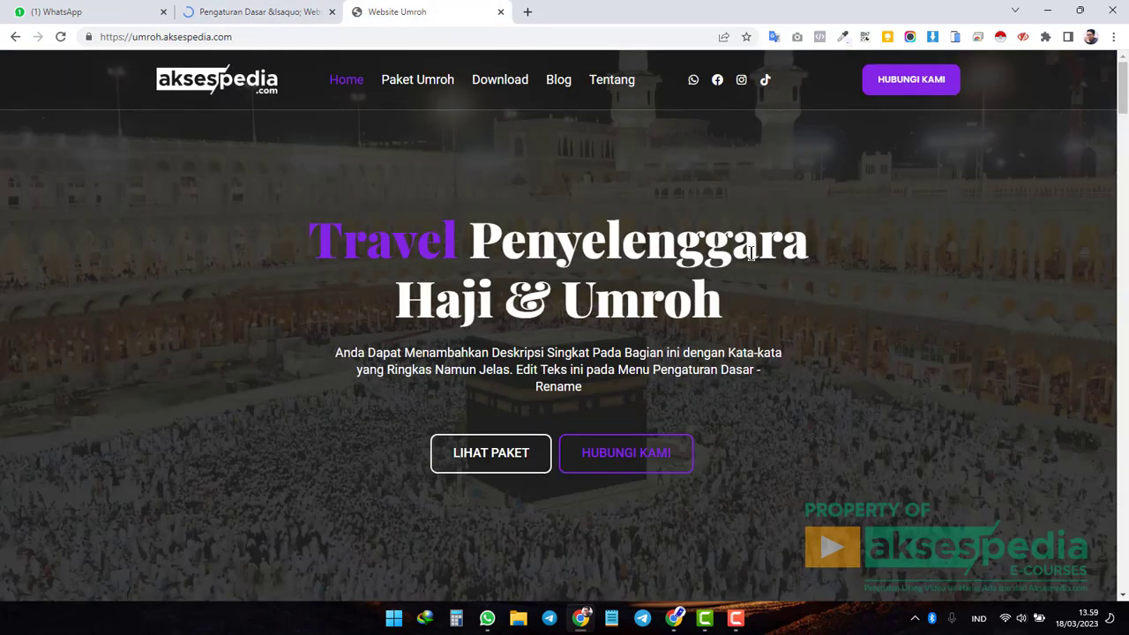
{"action": "scroll", "coordinate": [625, 308], "scroll_direction": "down", "scroll_amount": 8}
{"action": "scroll", "coordinate": [625, 310], "scroll_direction": "up", "scroll_amount": 2}
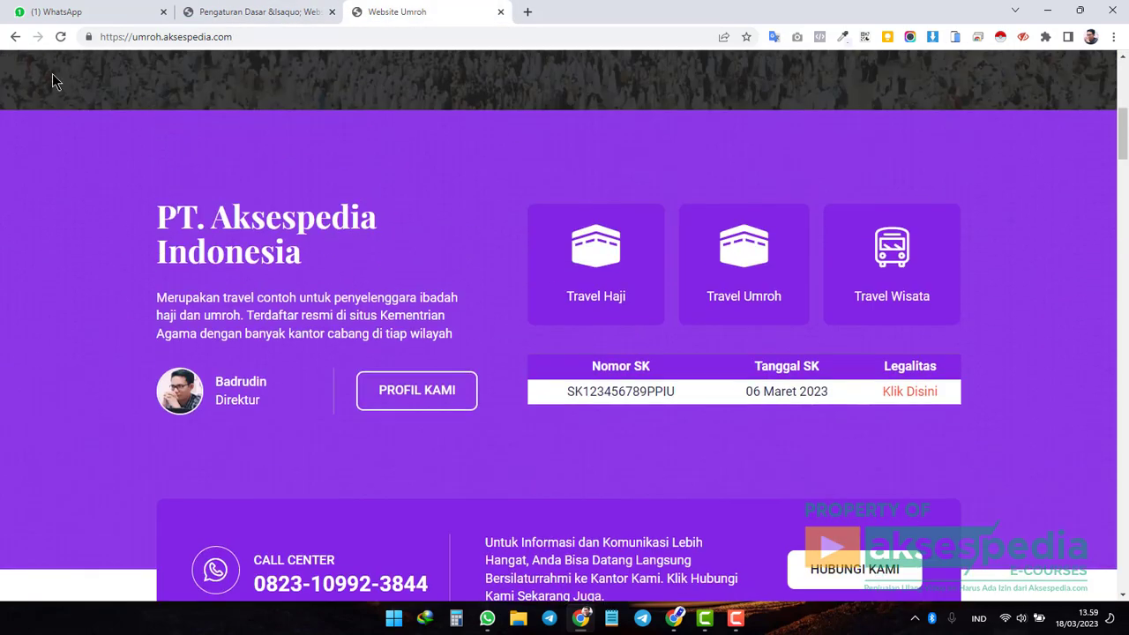
{"action": "left_click", "coordinate": [62, 38]}
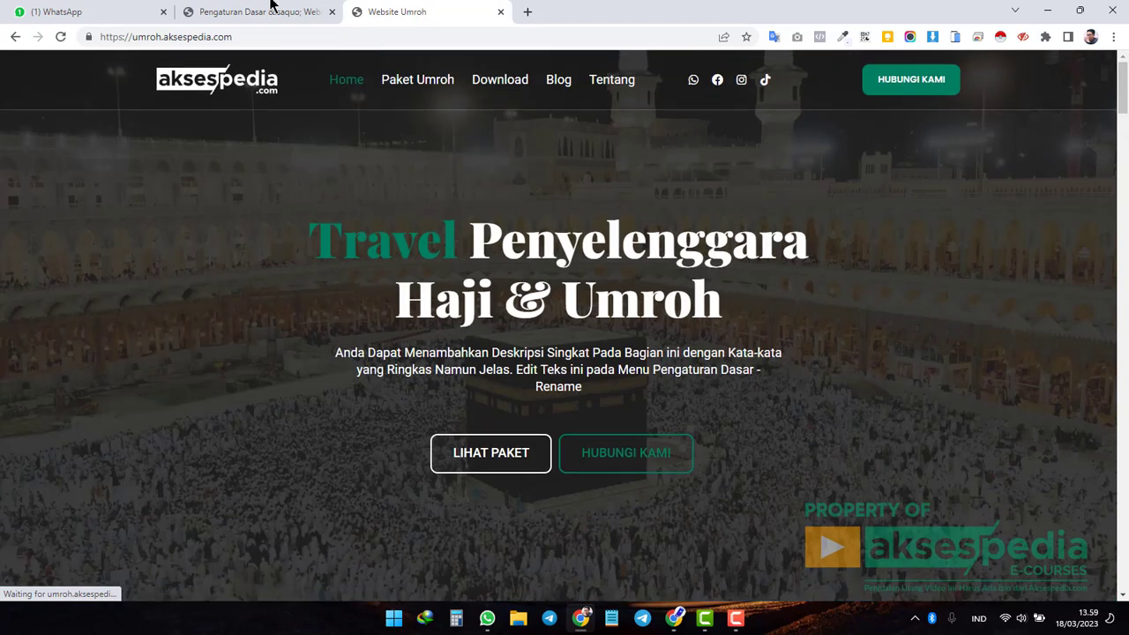
Inspect the live hero heading 'Travel Penyelenggara Haji & Umroh'.
{"action": "left_click", "coordinate": [300, 18]}
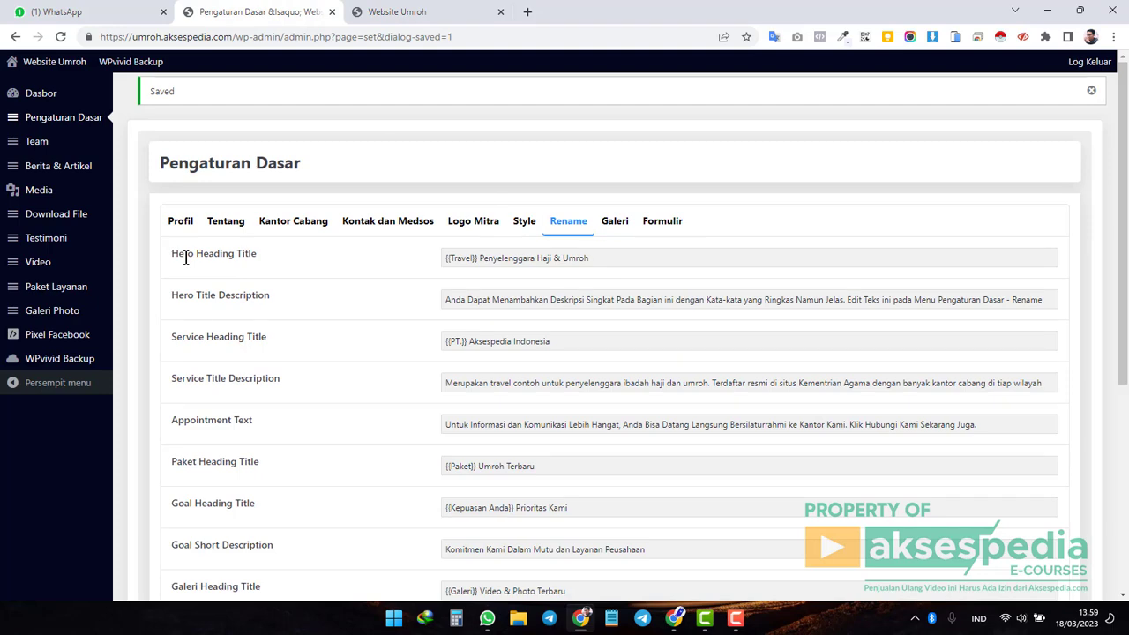
{"action": "left_click", "coordinate": [429, 12]}
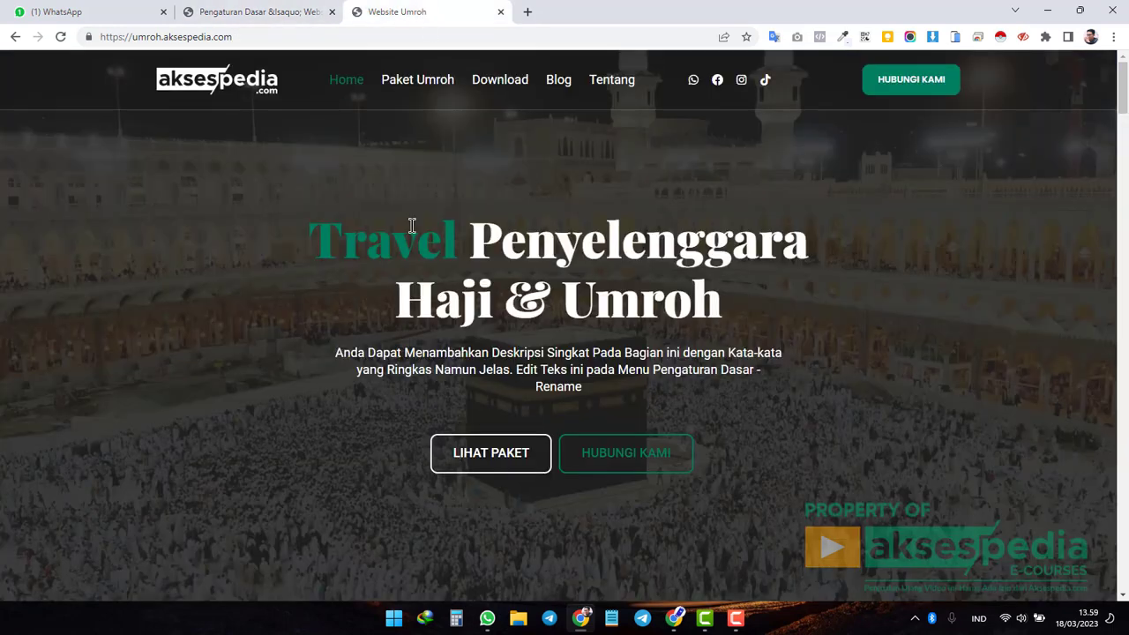
{"action": "left_click_drag", "start_coordinate": [318, 235], "coordinate": [724, 338]}
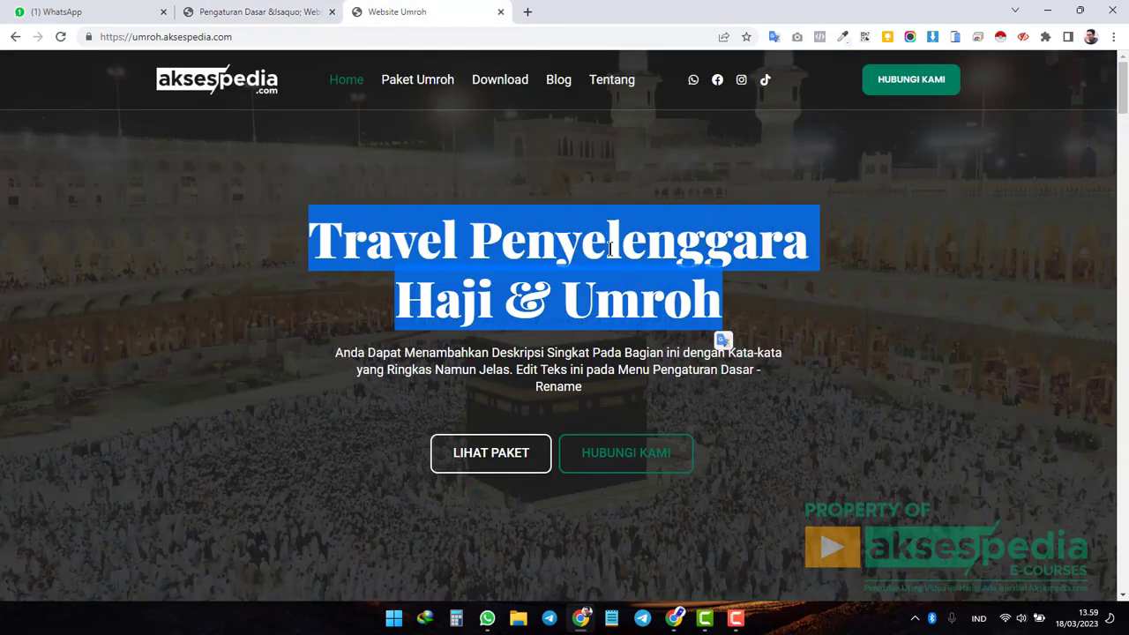
{"action": "left_click", "coordinate": [610, 250]}
{"action": "left_click_drag", "start_coordinate": [314, 231], "coordinate": [731, 330]}
{"action": "left_click", "coordinate": [639, 250]}
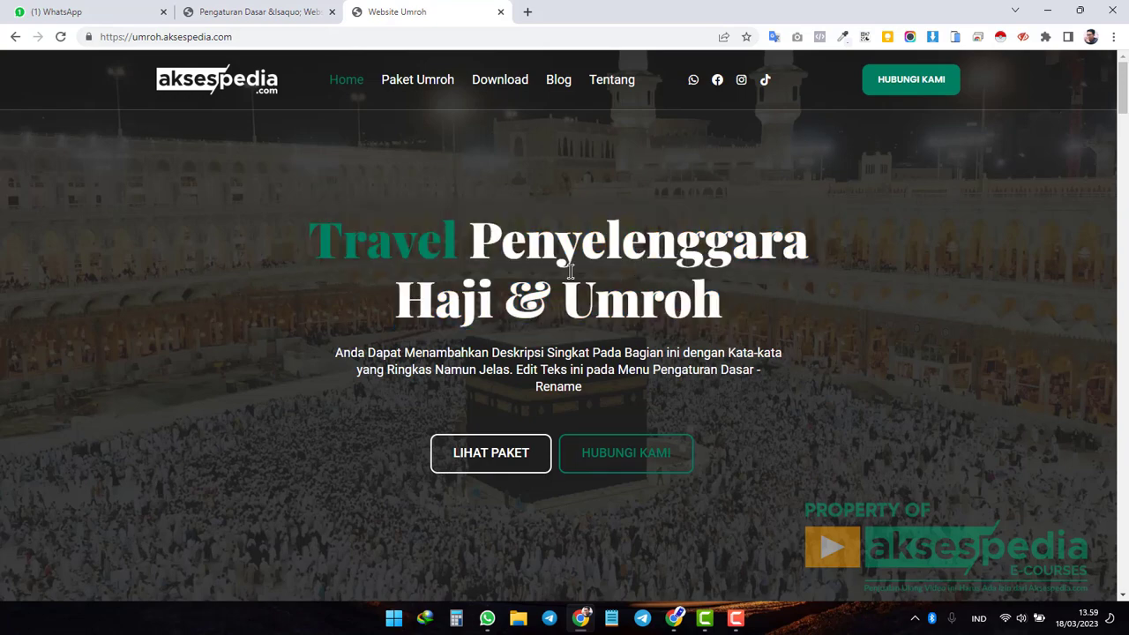
Match {{Travel}} in Hero Heading Title to the teal word Travel on the live hero.
{"action": "left_click", "coordinate": [275, 13]}
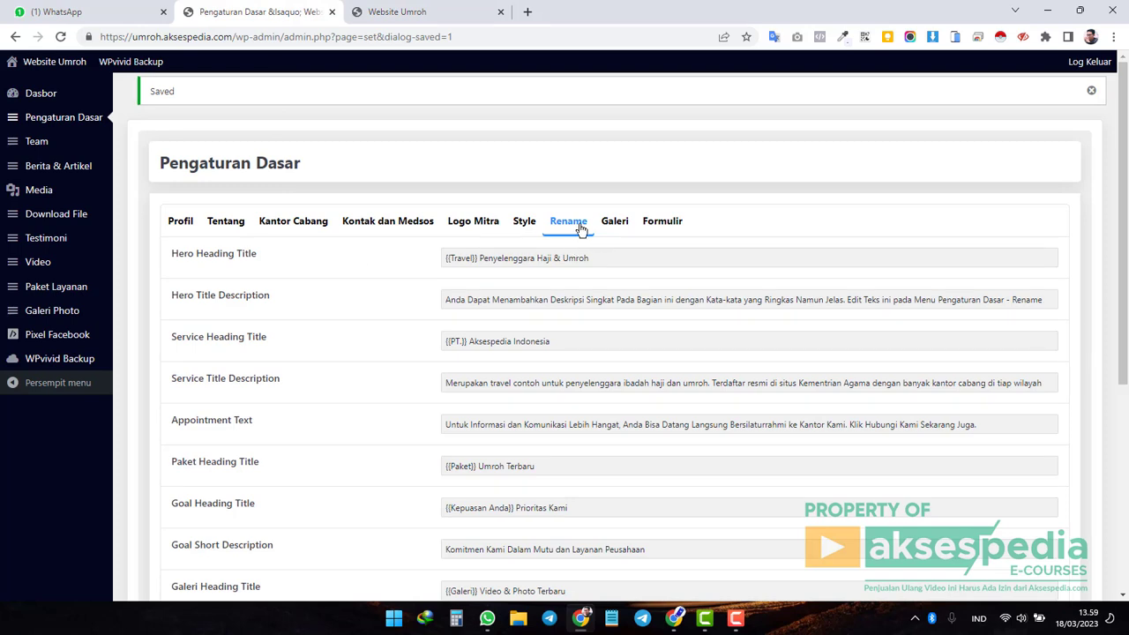
{"action": "left_click", "coordinate": [477, 257]}
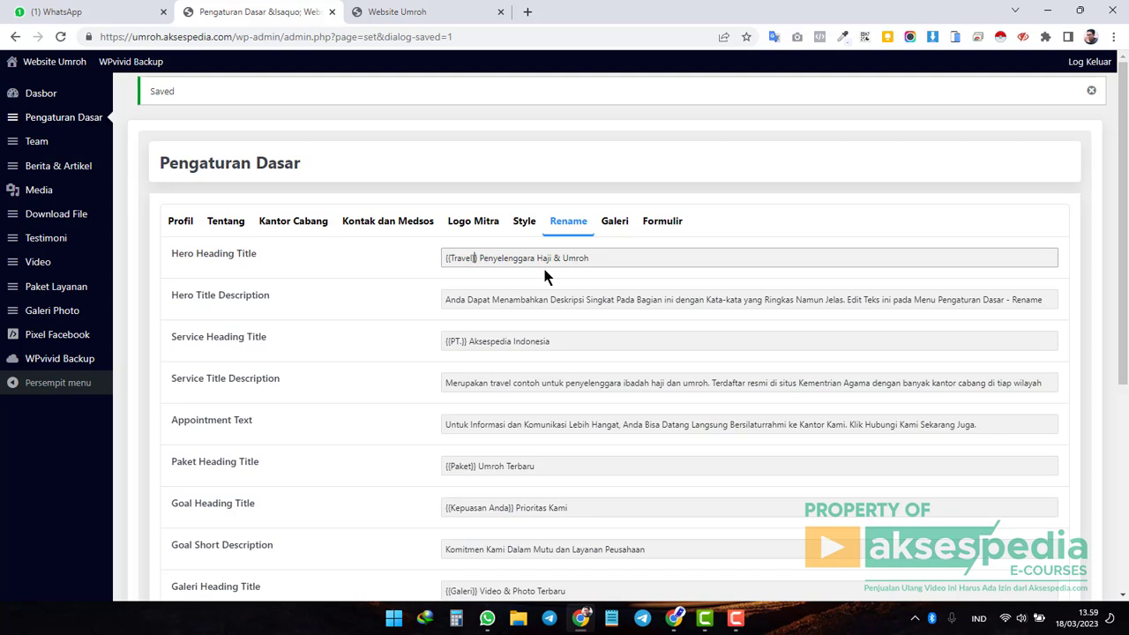
{"action": "key", "text": "Left"}
{"action": "key", "text": "Left"}
{"action": "key", "text": "Left"}
{"action": "left_click", "coordinate": [397, 11]}
{"action": "left_click_drag", "start_coordinate": [326, 237], "coordinate": [465, 246]}
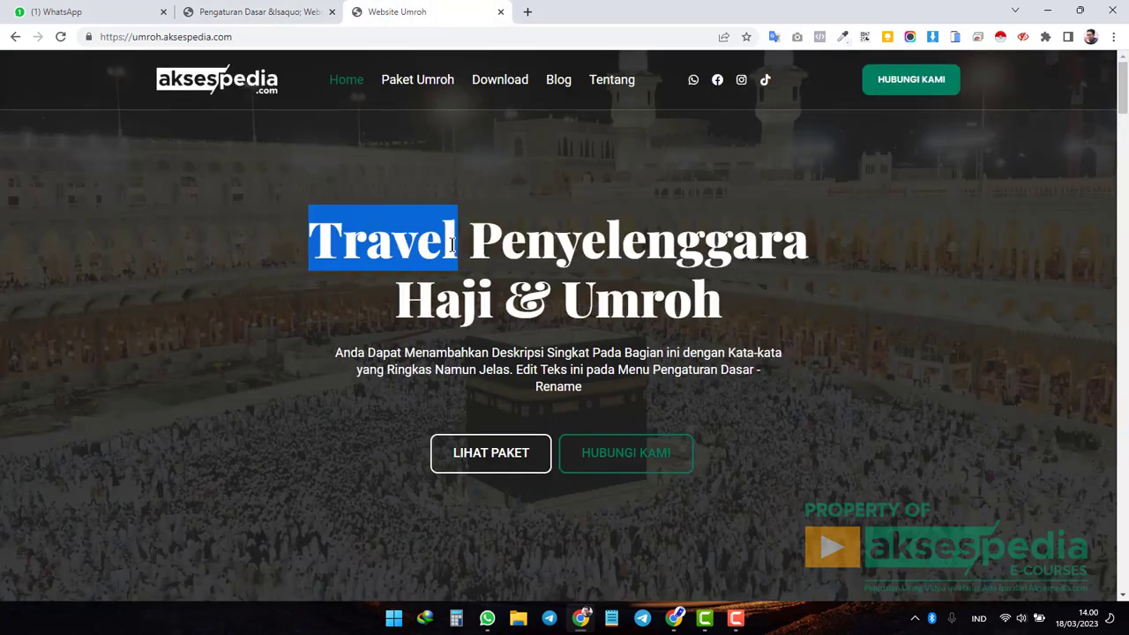
{"action": "left_click", "coordinate": [526, 245]}
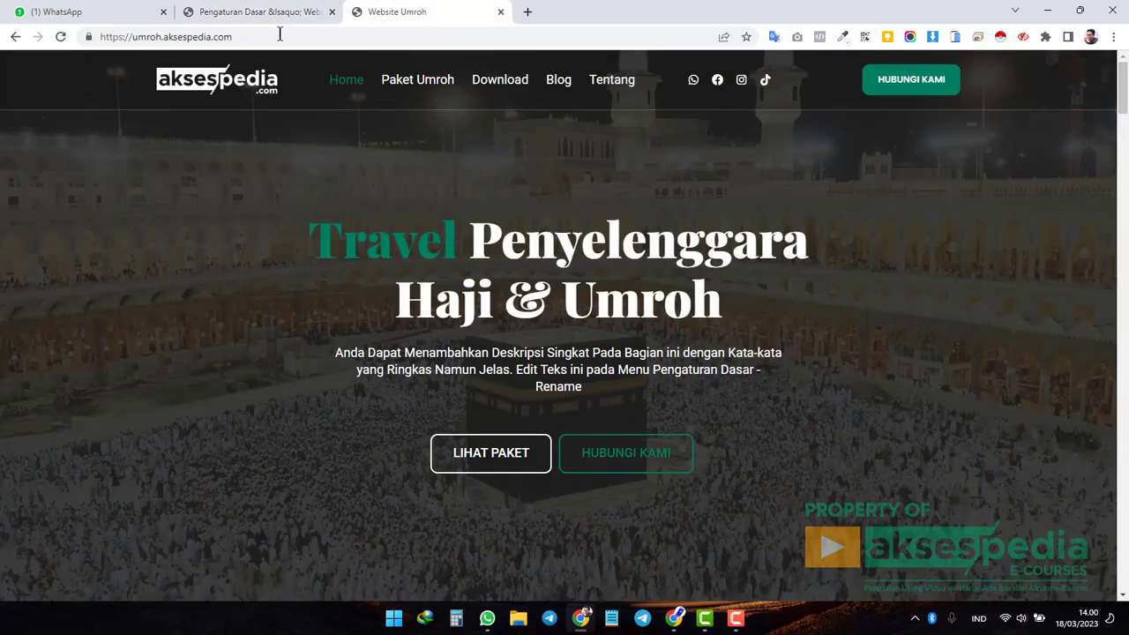
{"action": "left_click", "coordinate": [282, 12]}
Replace Travel with Perusahaan in the Hero Heading Title and save.
{"action": "left_click", "coordinate": [521, 228]}
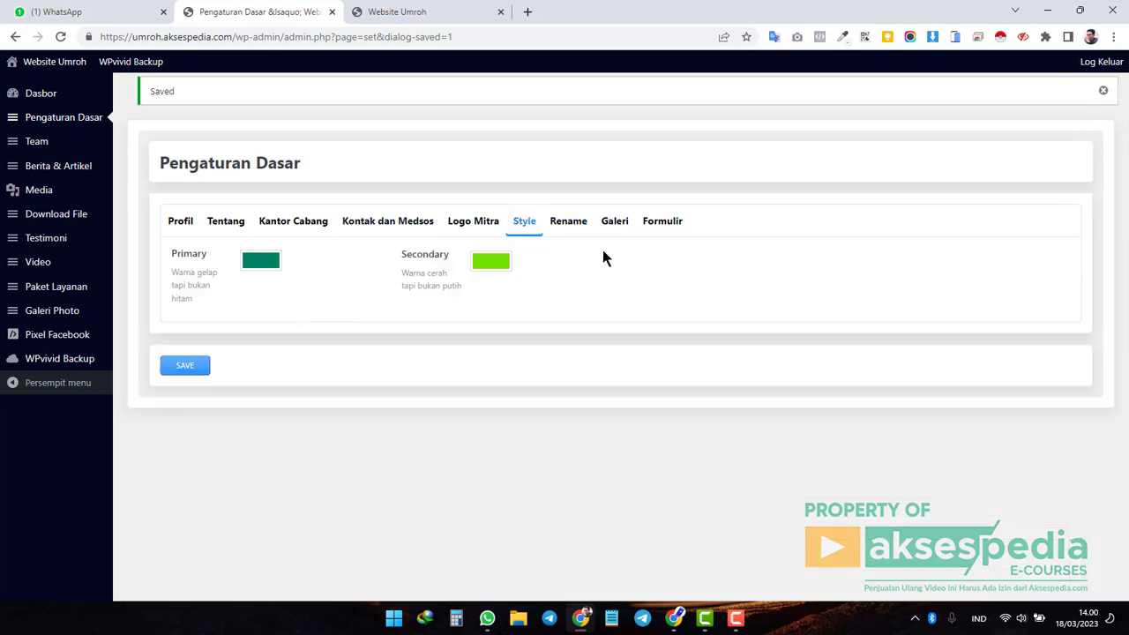
{"action": "left_click", "coordinate": [568, 223]}
{"action": "double_click", "coordinate": [460, 257]}
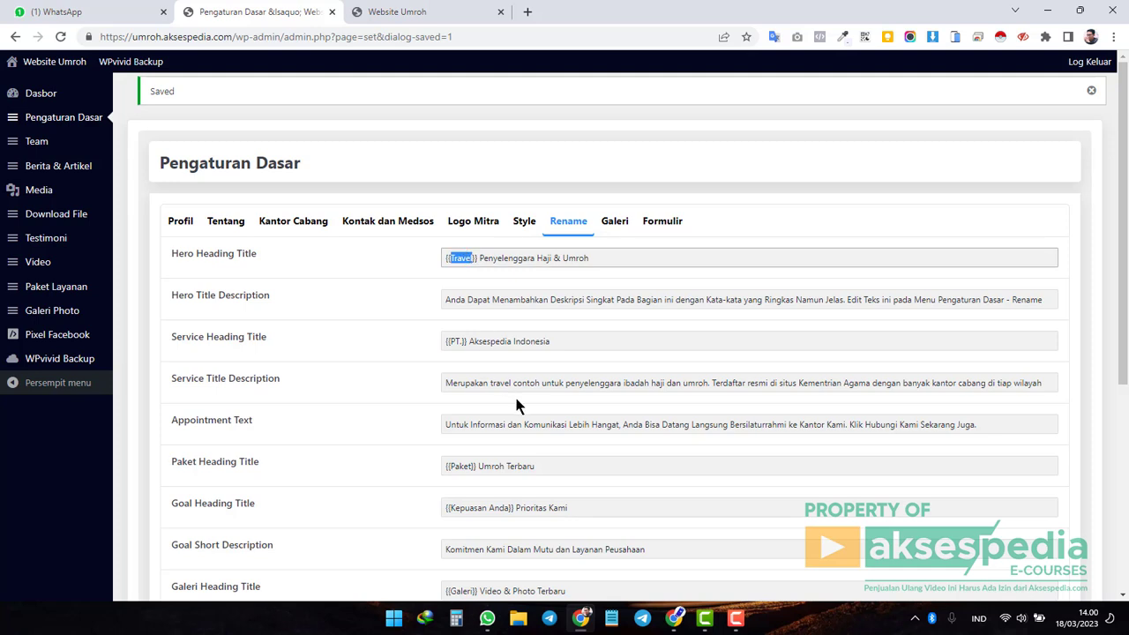
{"action": "type", "text": "Perusah"}
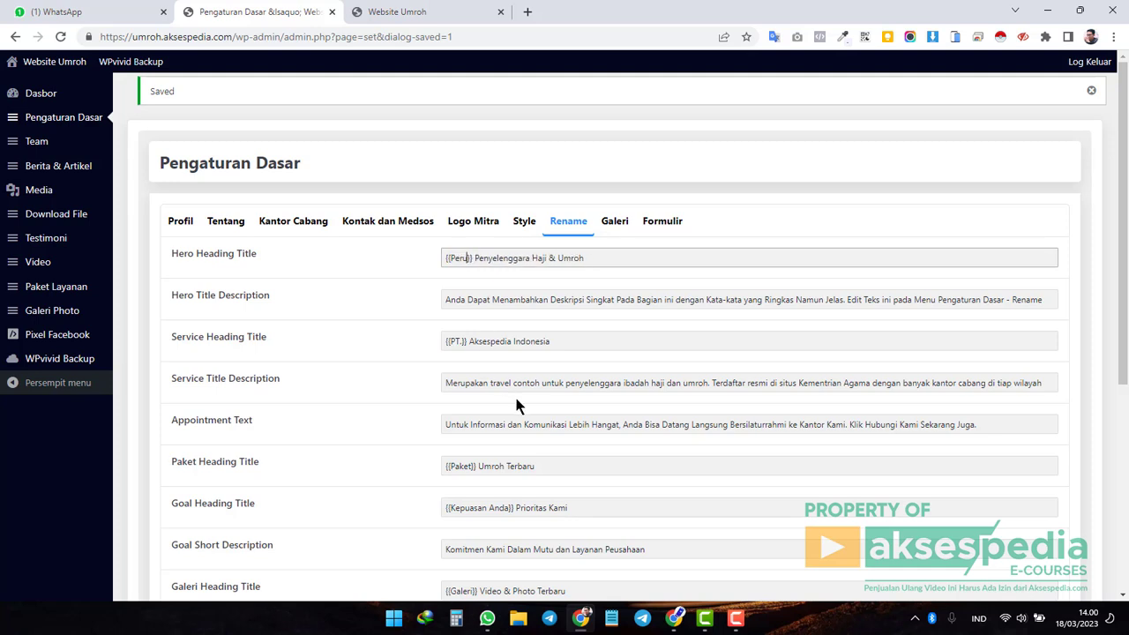
{"action": "type", "text": "aan"}
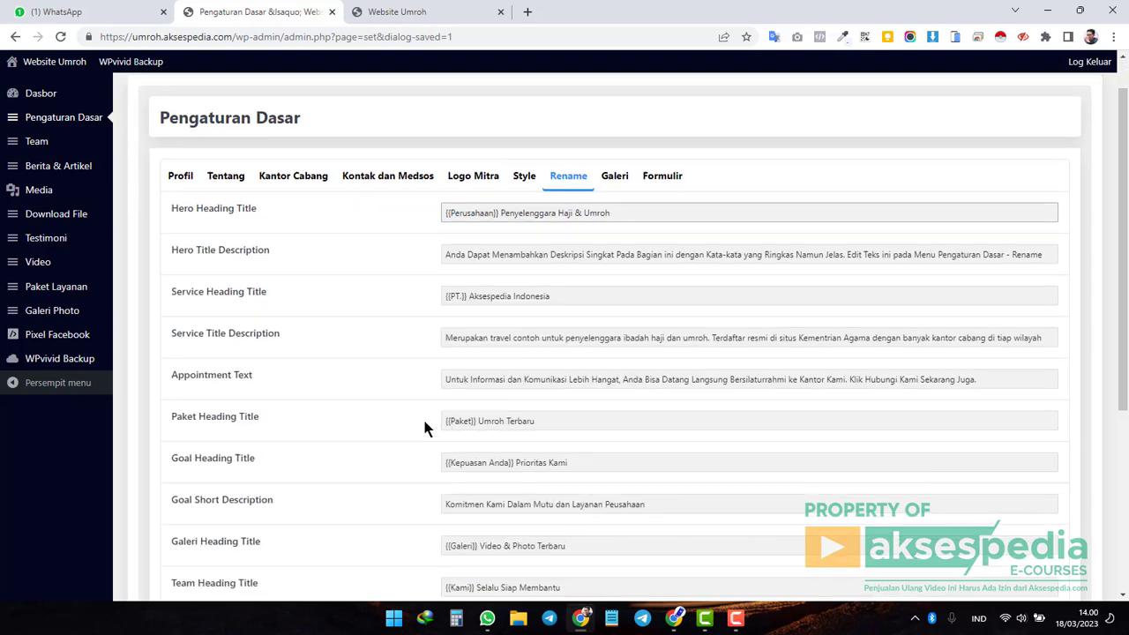
{"action": "scroll", "coordinate": [441, 415], "scroll_direction": "down", "scroll_amount": 4}
{"action": "left_click", "coordinate": [185, 513]}
Reload the live homepage to see Perusahaan highlighted in the hero heading.
{"action": "left_click", "coordinate": [392, 12]}
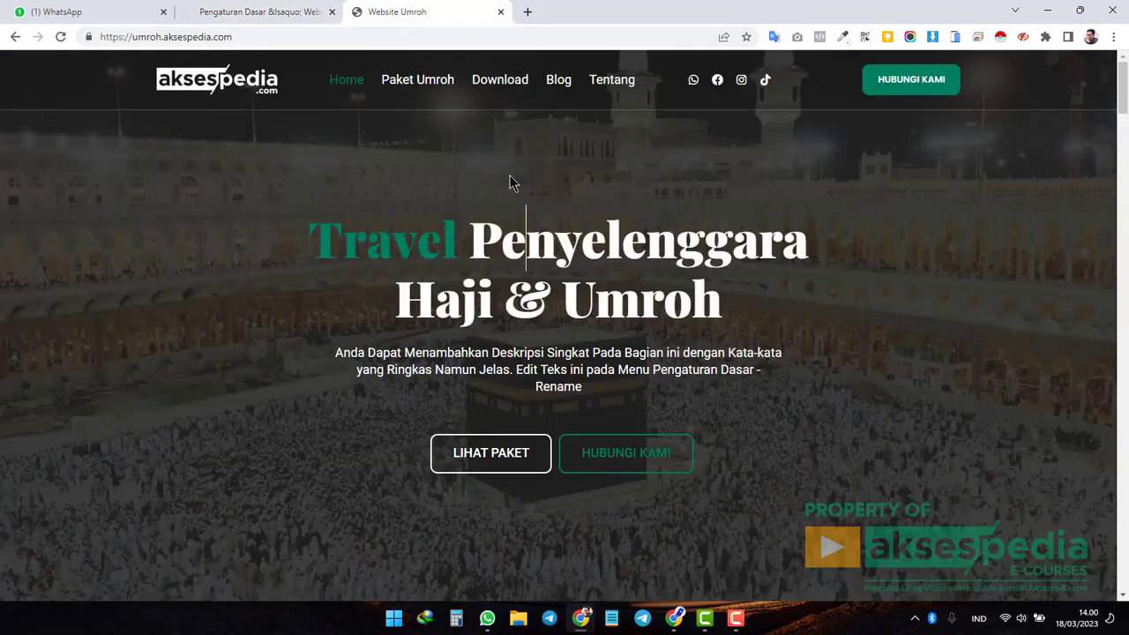
{"action": "left_click", "coordinate": [60, 37]}
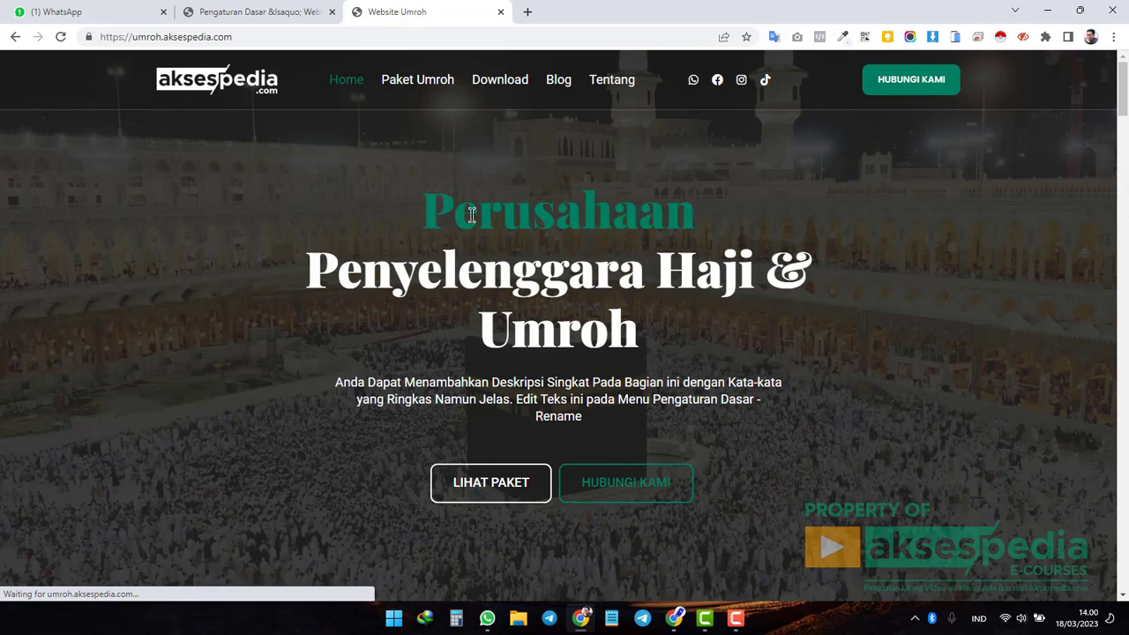
{"action": "scroll", "coordinate": [740, 302], "scroll_direction": "down", "scroll_amount": 2}
{"action": "scroll", "coordinate": [732, 301], "scroll_direction": "up", "scroll_amount": 2}
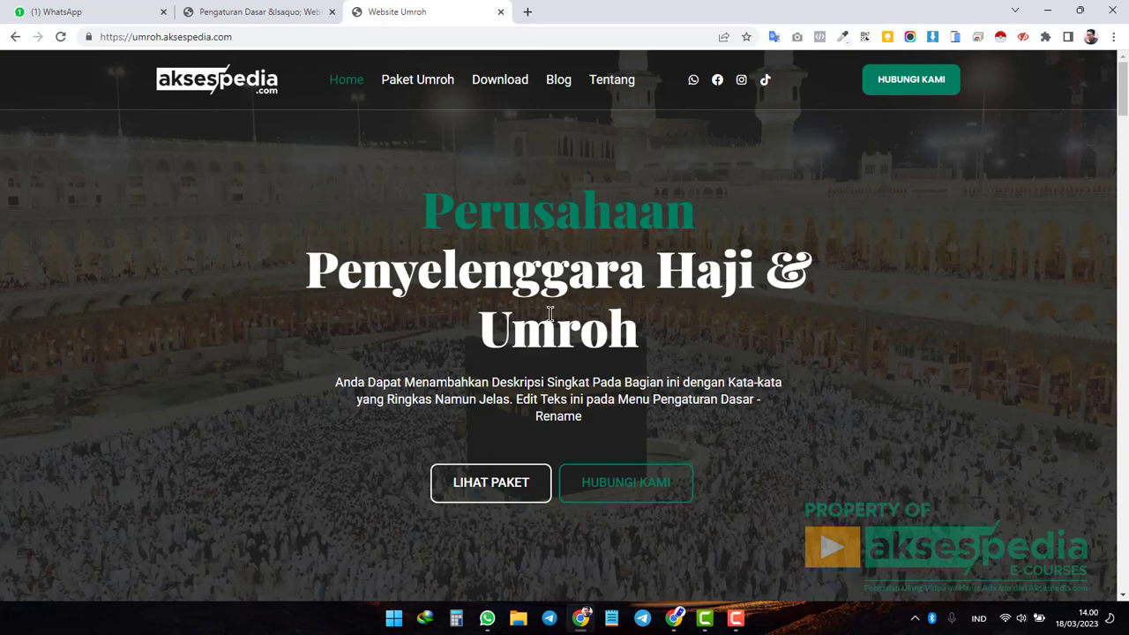
{"action": "left_click", "coordinate": [294, 12]}
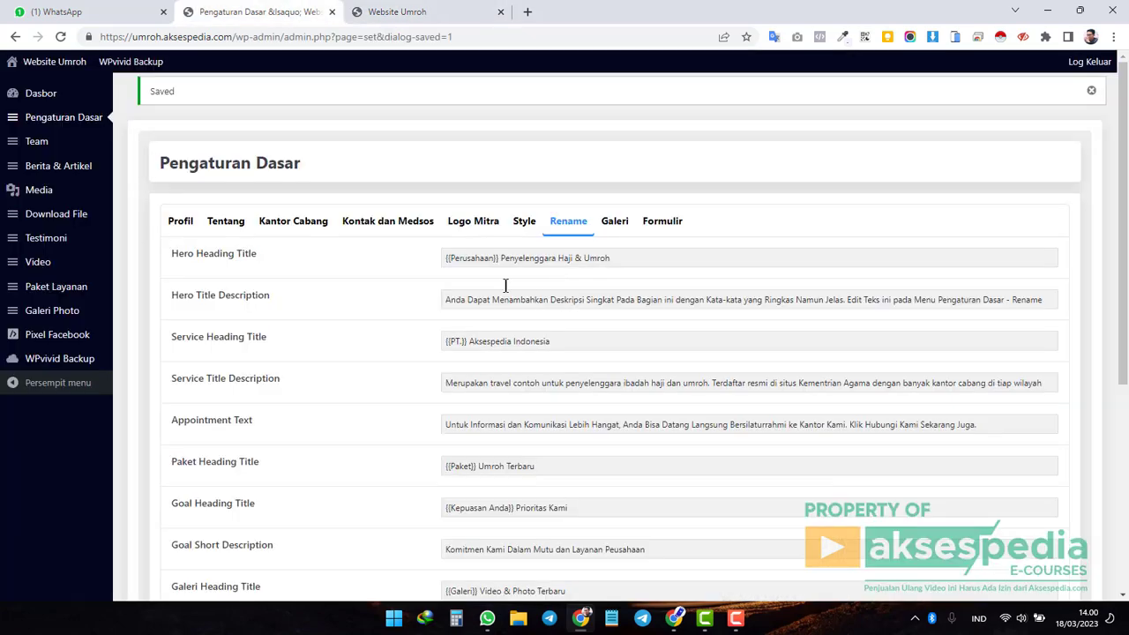
Change the braced word in Hero Heading Title from Perusahaan back to Travel and save.
{"action": "double_click", "coordinate": [474, 257]}
{"action": "type", "text": "Travel"}
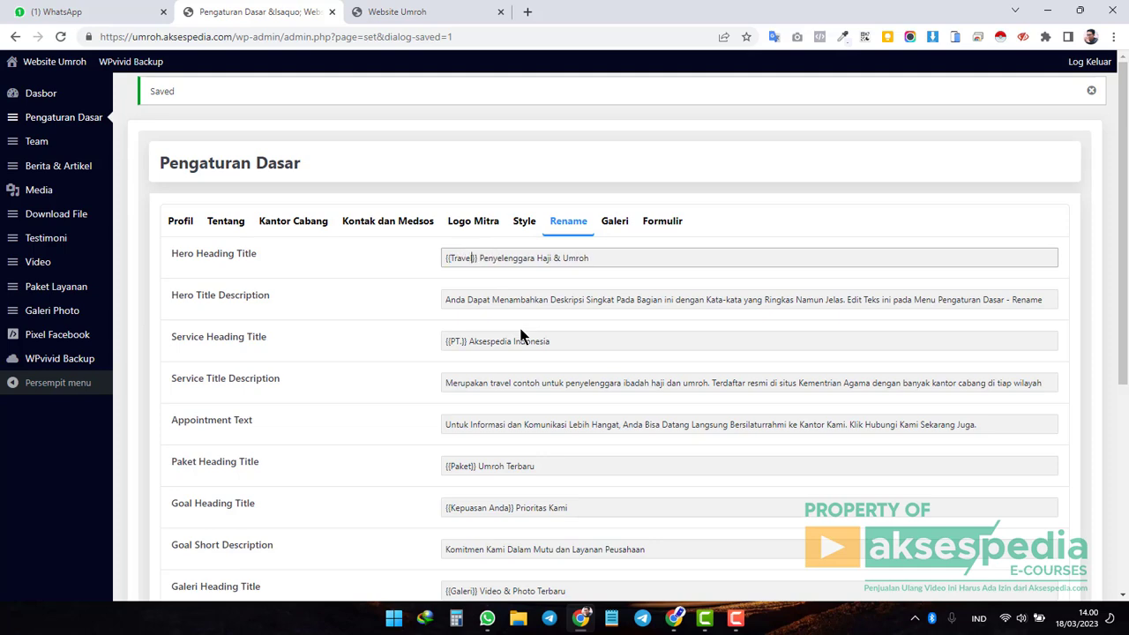
{"action": "scroll", "coordinate": [521, 336], "scroll_direction": "down", "scroll_amount": 3}
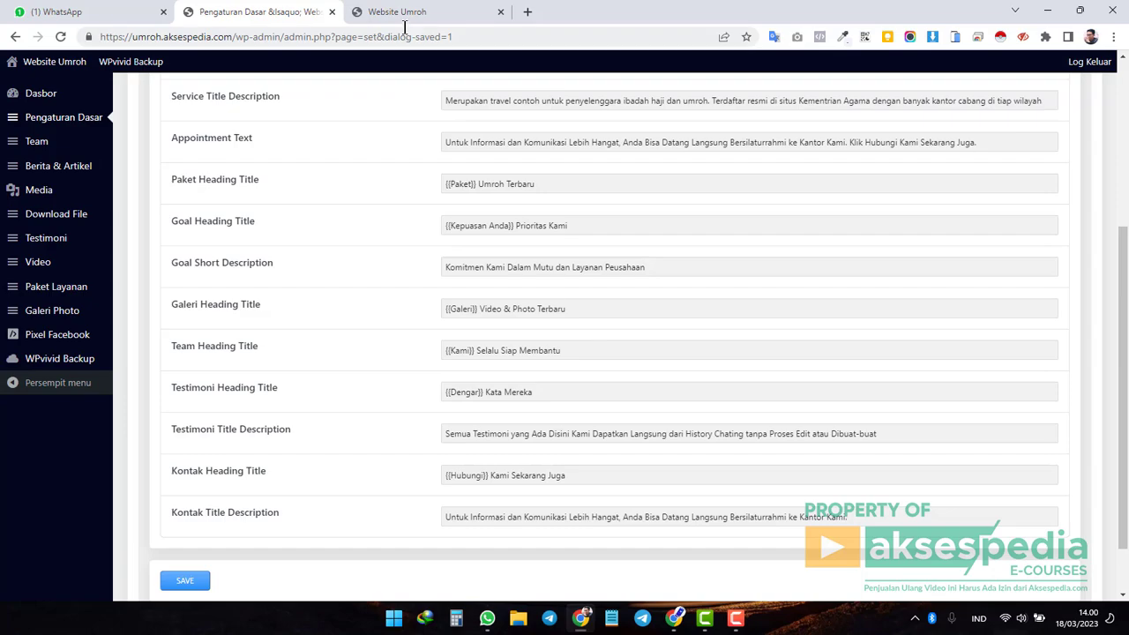
{"action": "left_click", "coordinate": [397, 11]}
{"action": "scroll", "coordinate": [589, 285], "scroll_direction": "down", "scroll_amount": 4}
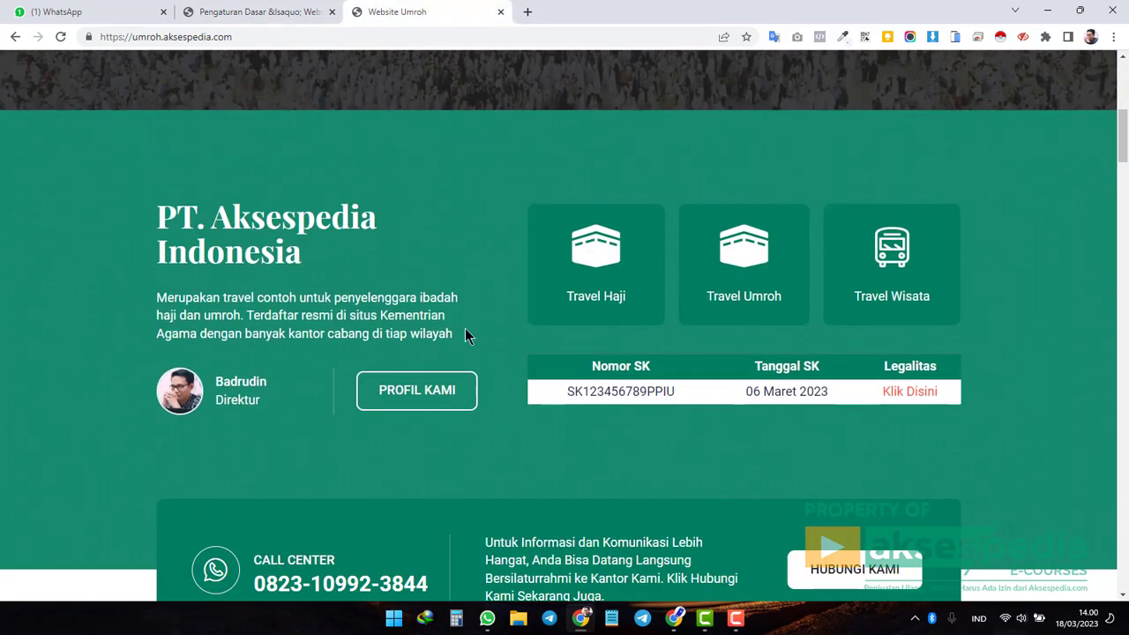
{"action": "scroll", "coordinate": [456, 343], "scroll_direction": "down", "scroll_amount": 8}
{"action": "left_click", "coordinate": [256, 11]}
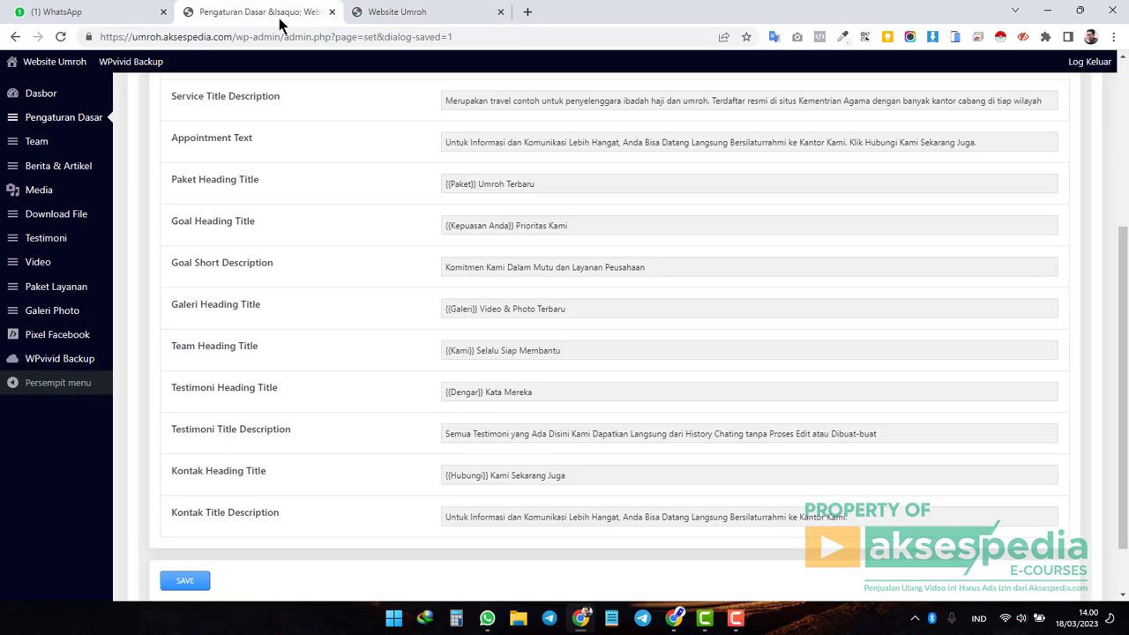
{"action": "left_click", "coordinate": [185, 581]}
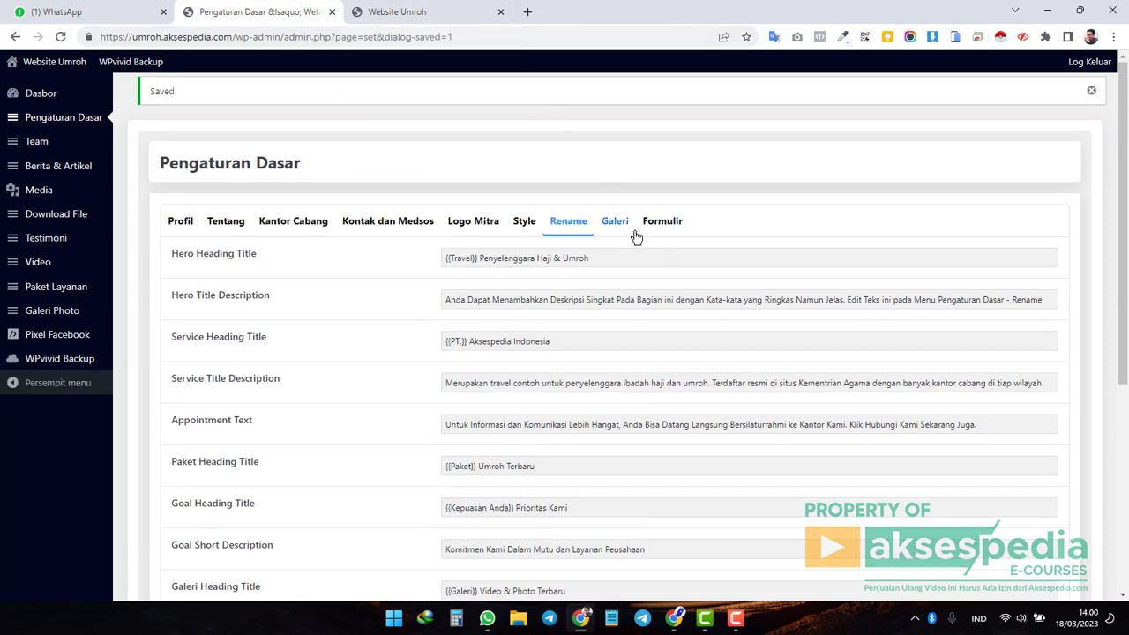
Show the Galeri settings and look over the Logo and Background image fields.
{"action": "left_click", "coordinate": [628, 232]}
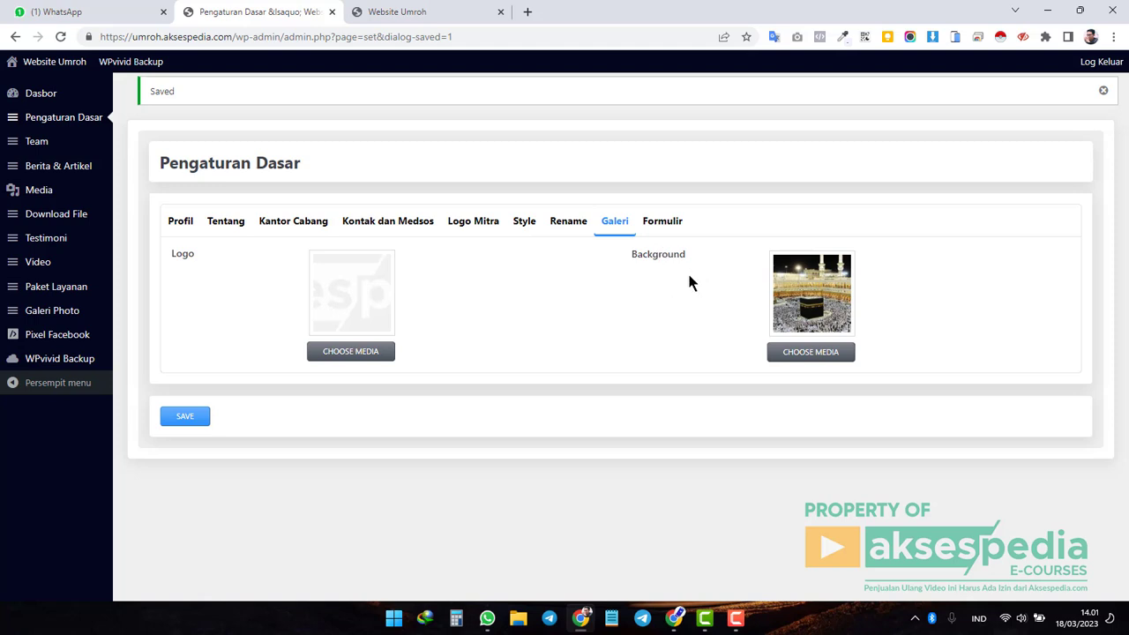
{"action": "left_click_drag", "start_coordinate": [173, 254], "coordinate": [207, 263]}
{"action": "left_click_drag", "start_coordinate": [634, 256], "coordinate": [671, 257]}
{"action": "left_click", "coordinate": [669, 257]}
Browse the live homepage to compare its logo and Kaaba background imagery.
{"action": "left_click", "coordinate": [371, 11]}
{"action": "scroll", "coordinate": [469, 205], "scroll_direction": "up", "scroll_amount": 10}
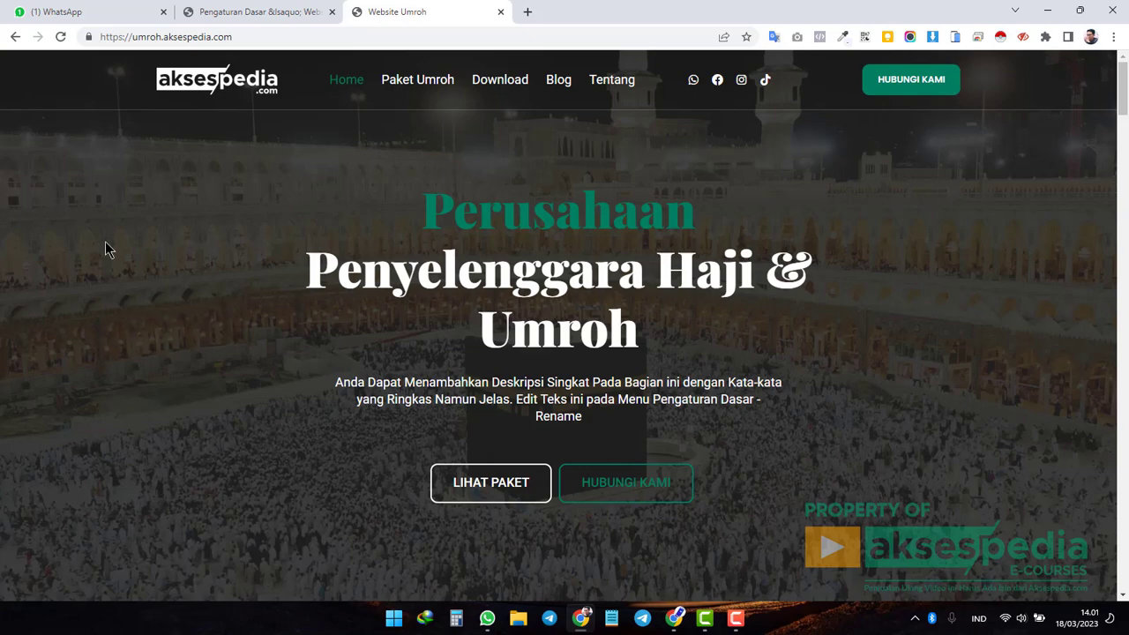
{"action": "scroll", "coordinate": [867, 397], "scroll_direction": "down", "scroll_amount": 1}
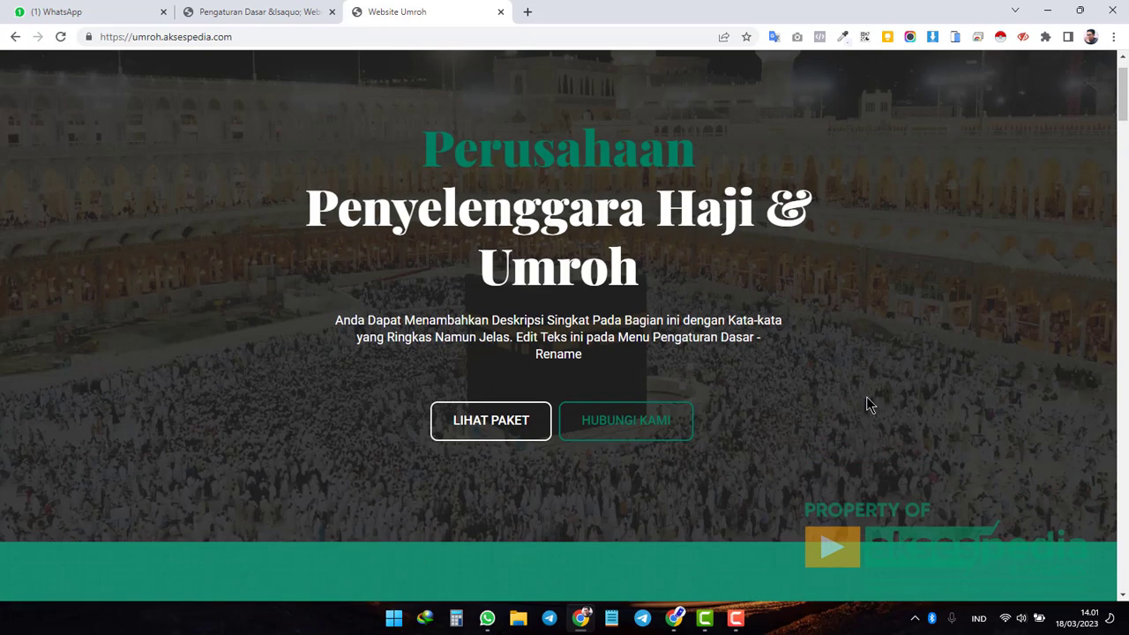
{"action": "scroll", "coordinate": [756, 320], "scroll_direction": "down", "scroll_amount": 12}
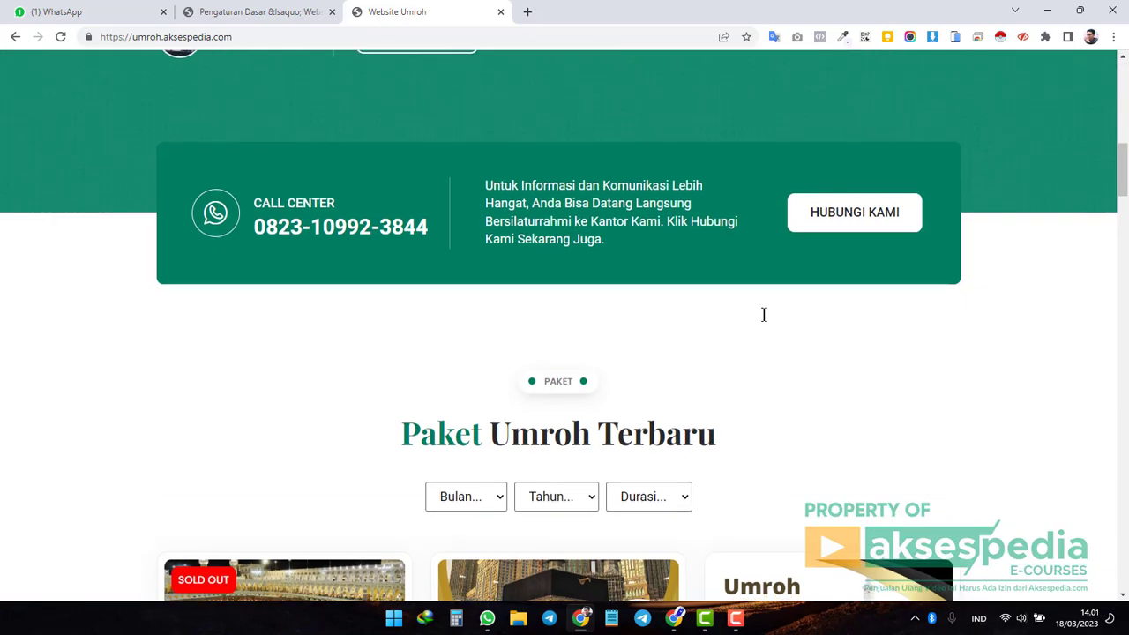
{"action": "scroll", "coordinate": [764, 316], "scroll_direction": "down", "scroll_amount": 14}
{"action": "scroll", "coordinate": [764, 316], "scroll_direction": "up", "scroll_amount": 5}
{"action": "scroll", "coordinate": [764, 316], "scroll_direction": "down", "scroll_amount": 11}
{"action": "scroll", "coordinate": [764, 322], "scroll_direction": "down", "scroll_amount": 12}
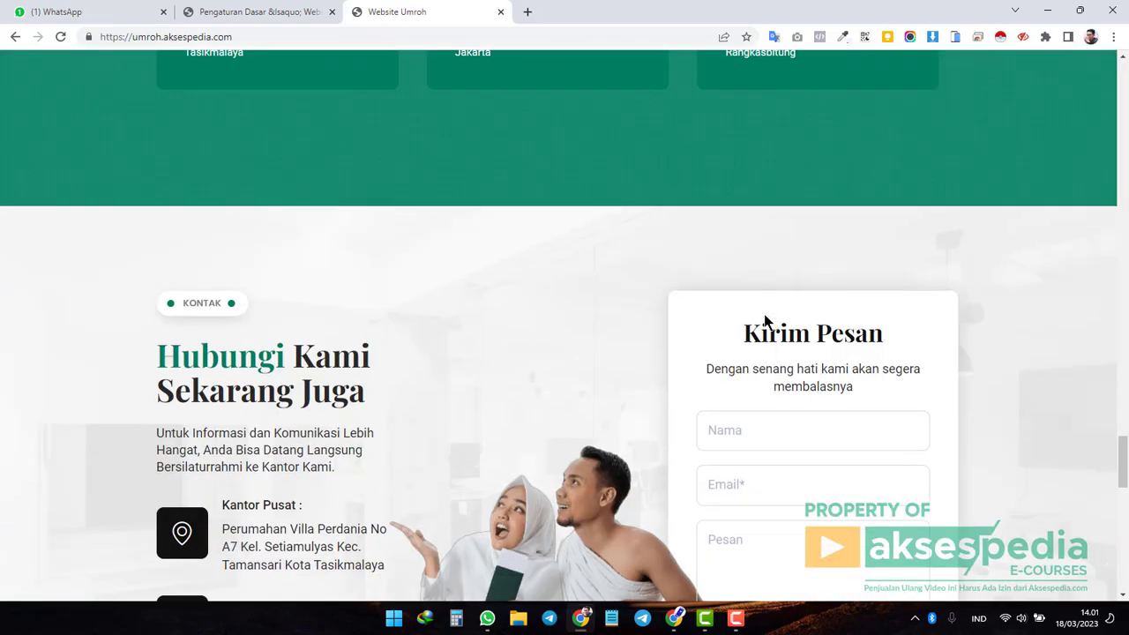
{"action": "scroll", "coordinate": [764, 322], "scroll_direction": "down", "scroll_amount": 12}
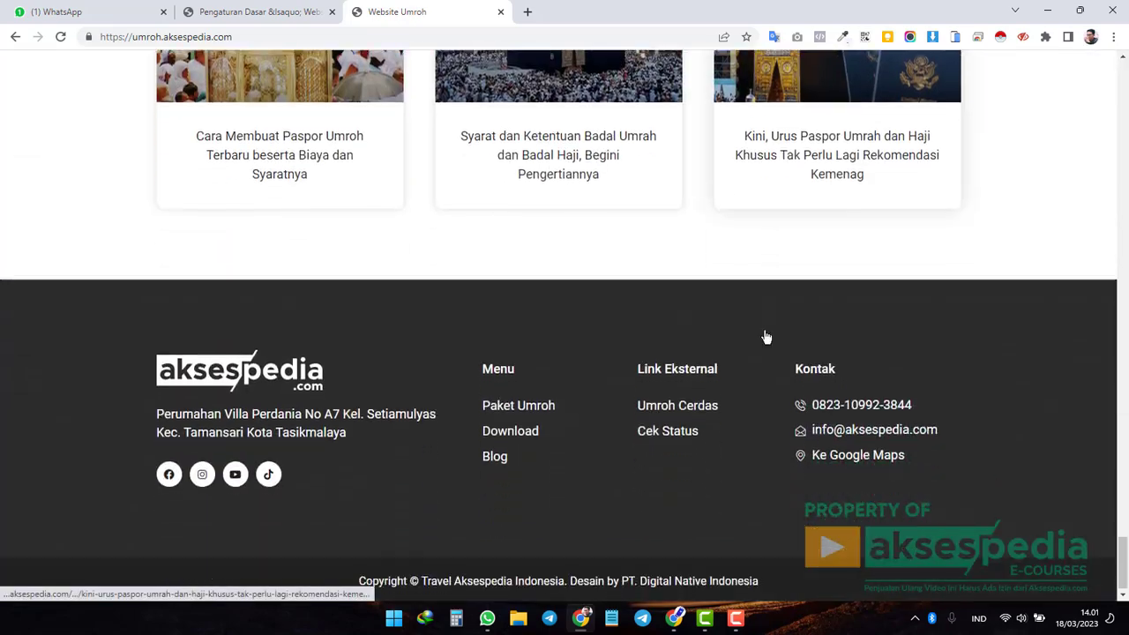
{"action": "scroll", "coordinate": [766, 334], "scroll_direction": "up", "scroll_amount": 7}
{"action": "scroll", "coordinate": [766, 337], "scroll_direction": "up", "scroll_amount": 15}
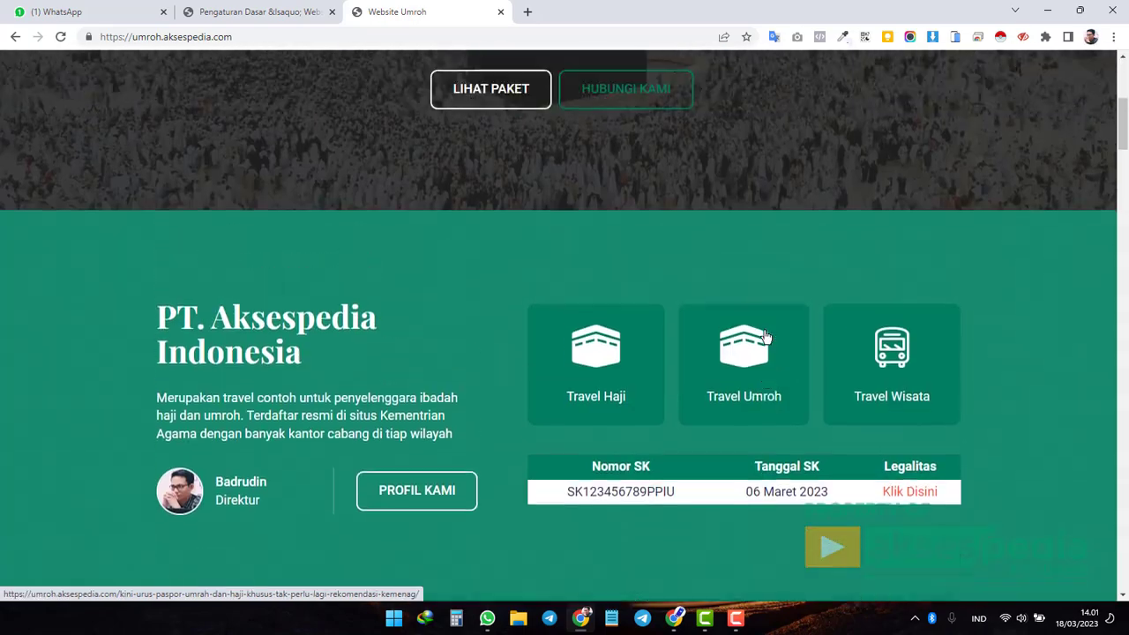
{"action": "scroll", "coordinate": [766, 337], "scroll_direction": "up", "scroll_amount": 5}
{"action": "left_click", "coordinate": [287, 13]}
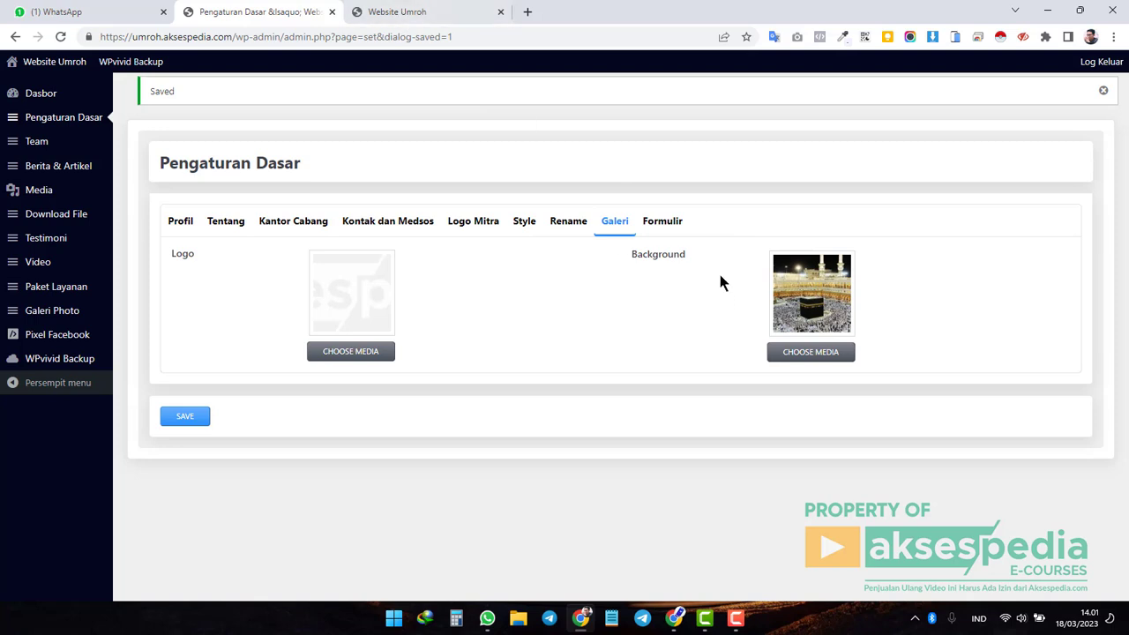
Replace the Formulir Link Google Form URL with the copied new link and save.
{"action": "left_click", "coordinate": [686, 226]}
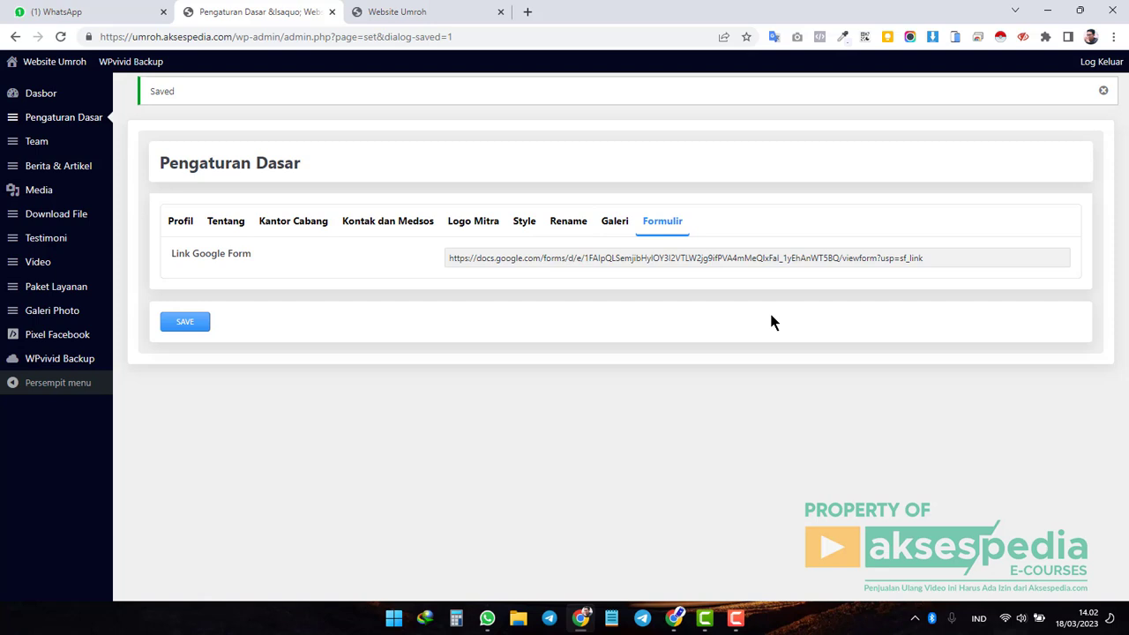
{"action": "left_click", "coordinate": [507, 262]}
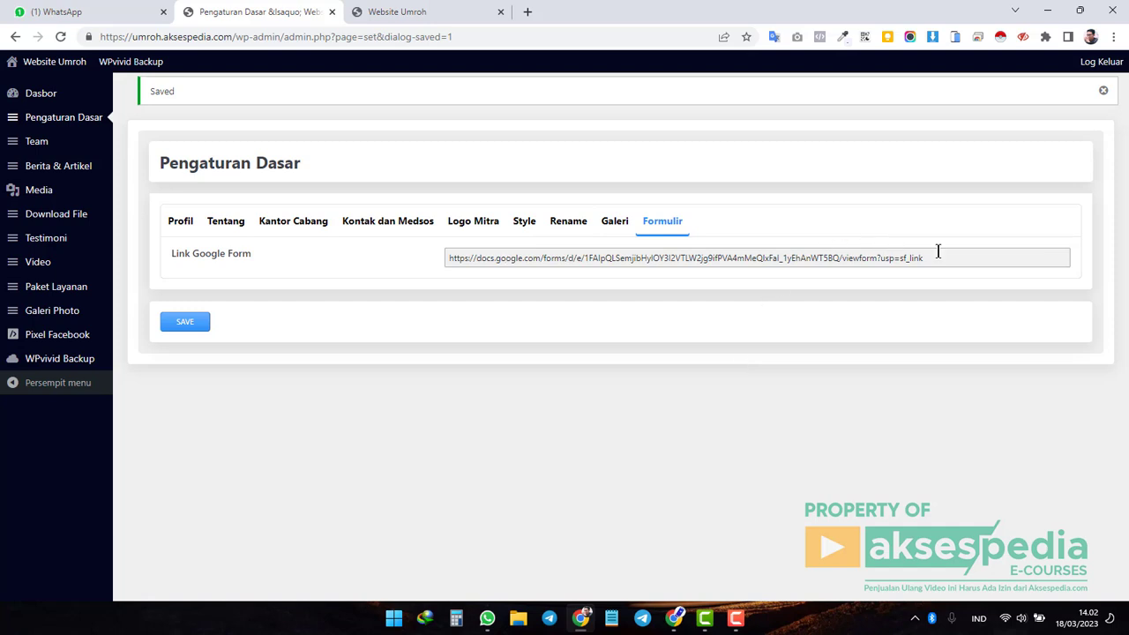
{"action": "left_click_drag", "start_coordinate": [925, 257], "coordinate": [438, 254]}
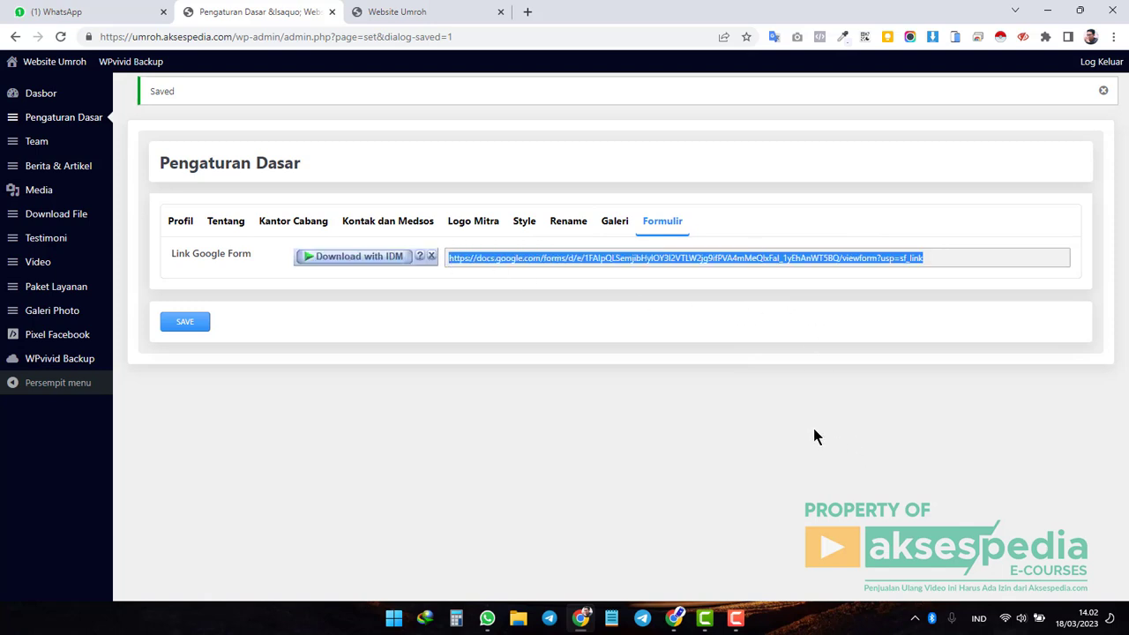
{"action": "key", "text": "BackSpace"}
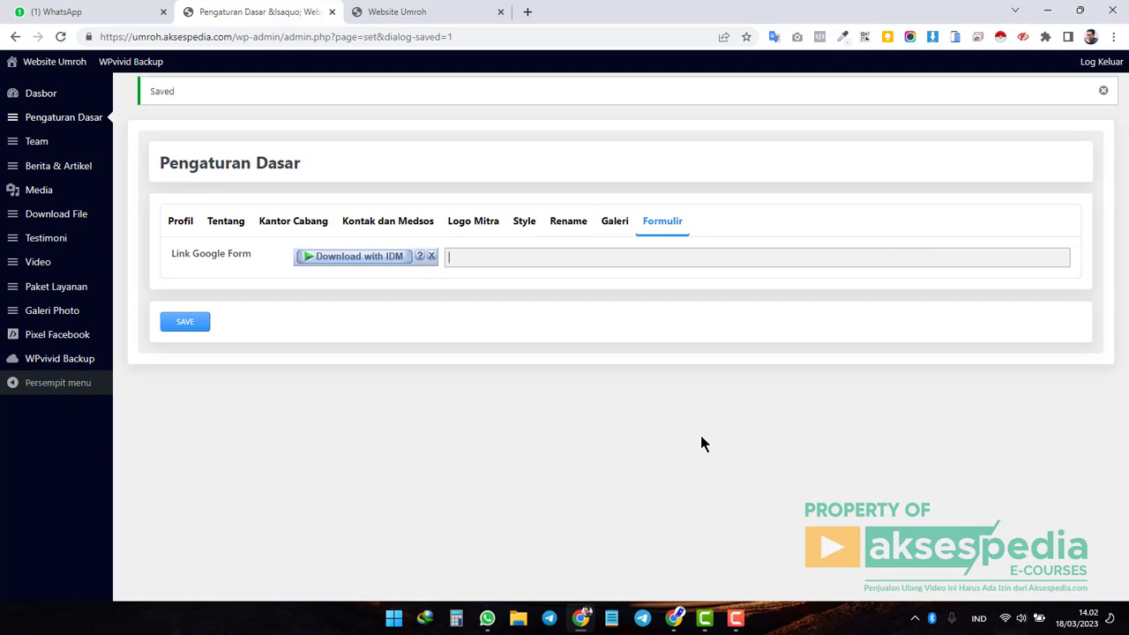
{"action": "type", "text": "https://docs.google.com/forms/d/e/1FAIpQLSemjibHylOY3I2VTLW2jg9ifPVA4mMeQlxFal_1yEhAnWT5BQ/viewform?usp=sf_link"}
{"action": "left_click", "coordinate": [192, 324]}
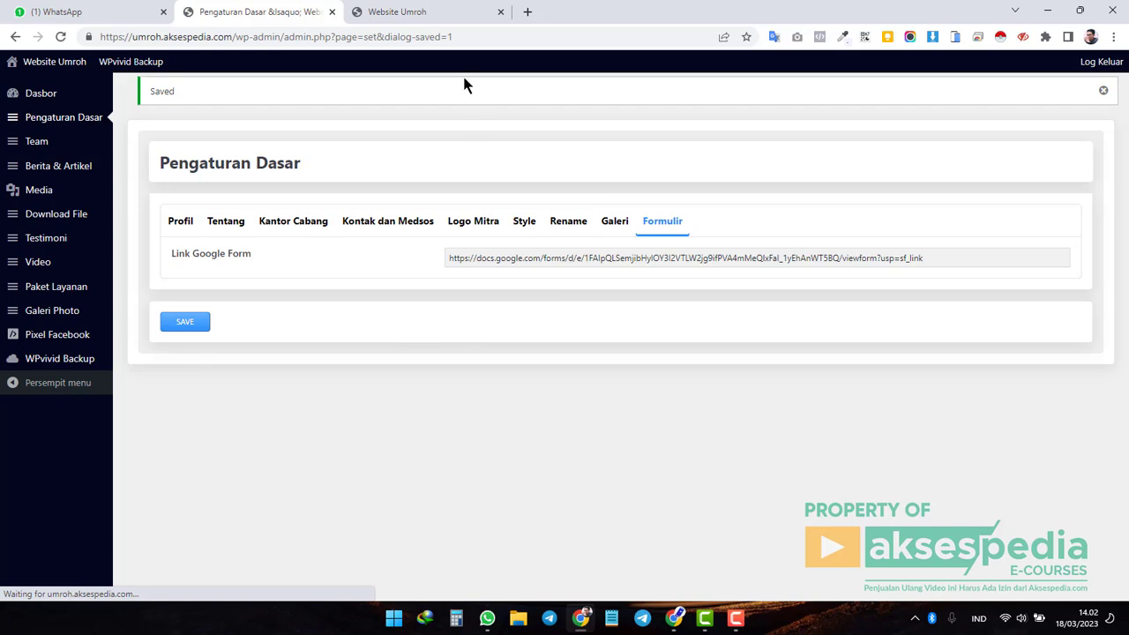
{"action": "left_click", "coordinate": [477, 12]}
Reload the live site, then start a new Team member from Team > Add New.
{"action": "left_click", "coordinate": [60, 36]}
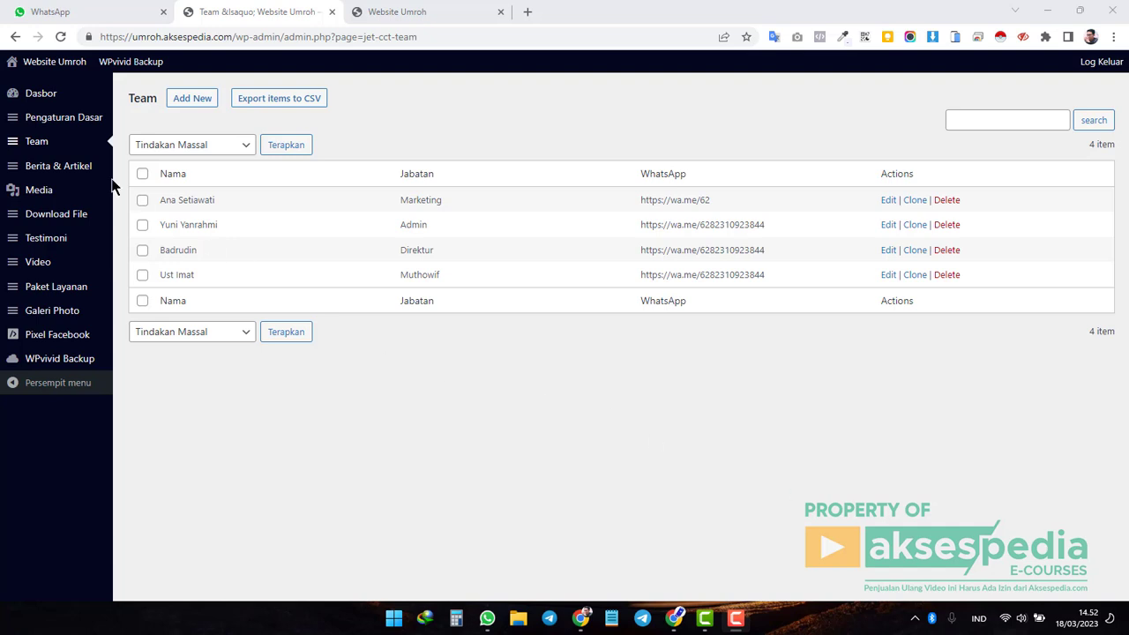
{"action": "left_click", "coordinate": [40, 148]}
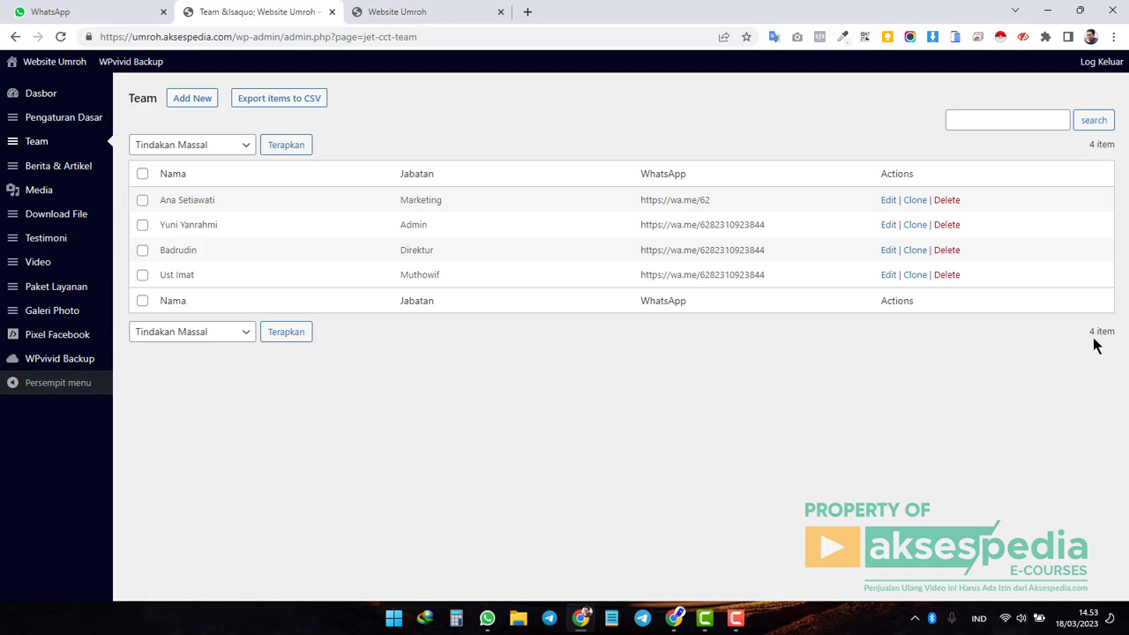
{"action": "left_click", "coordinate": [199, 104]}
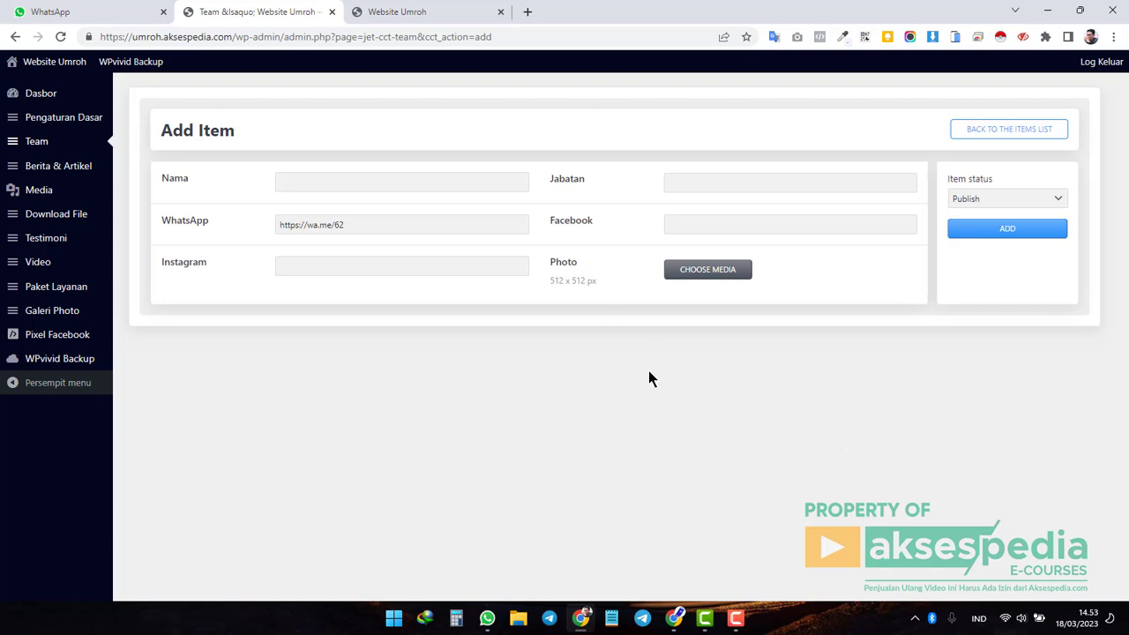
{"action": "left_click", "coordinate": [431, 13]}
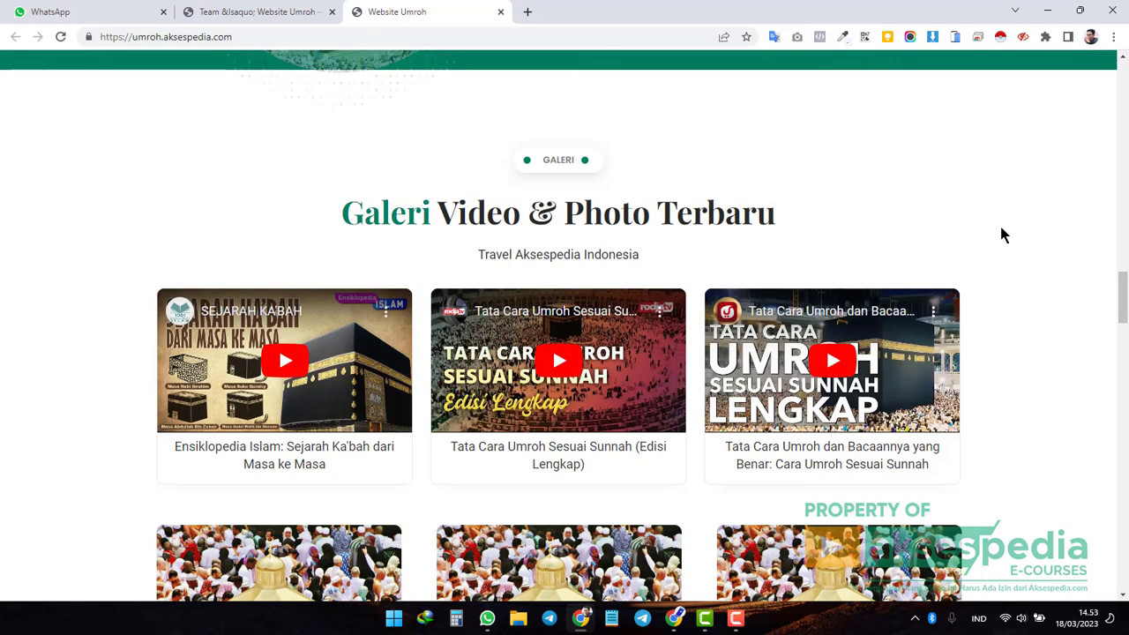
{"action": "scroll", "coordinate": [1065, 287], "scroll_direction": "down", "scroll_amount": 2}
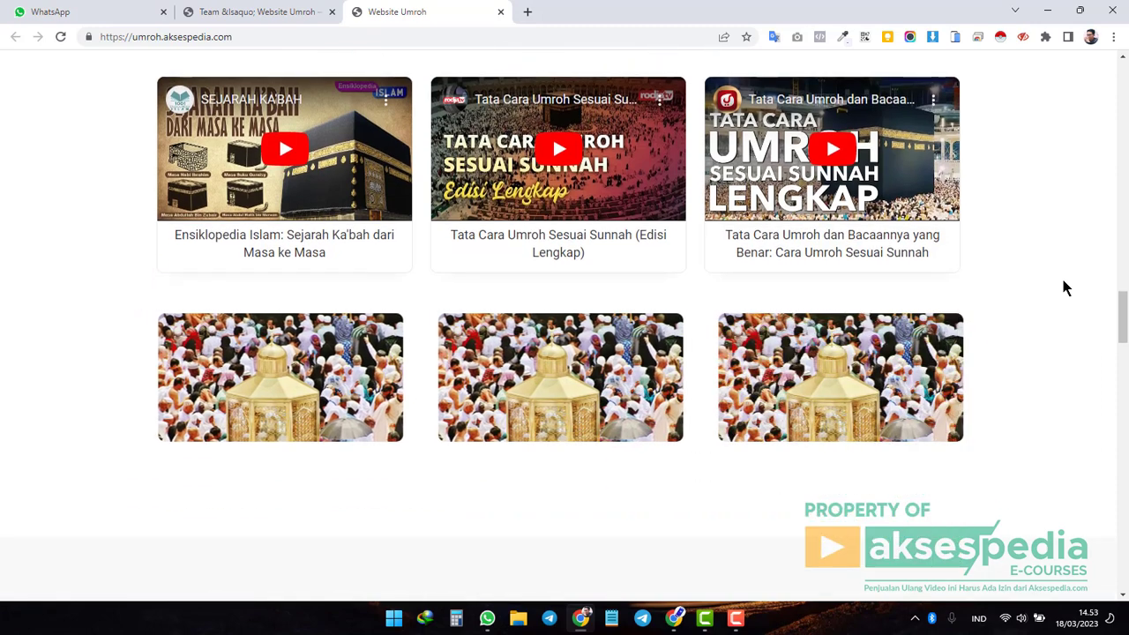
{"action": "scroll", "coordinate": [1064, 288], "scroll_direction": "down", "scroll_amount": 7}
{"action": "scroll", "coordinate": [1064, 288], "scroll_direction": "up", "scroll_amount": 2}
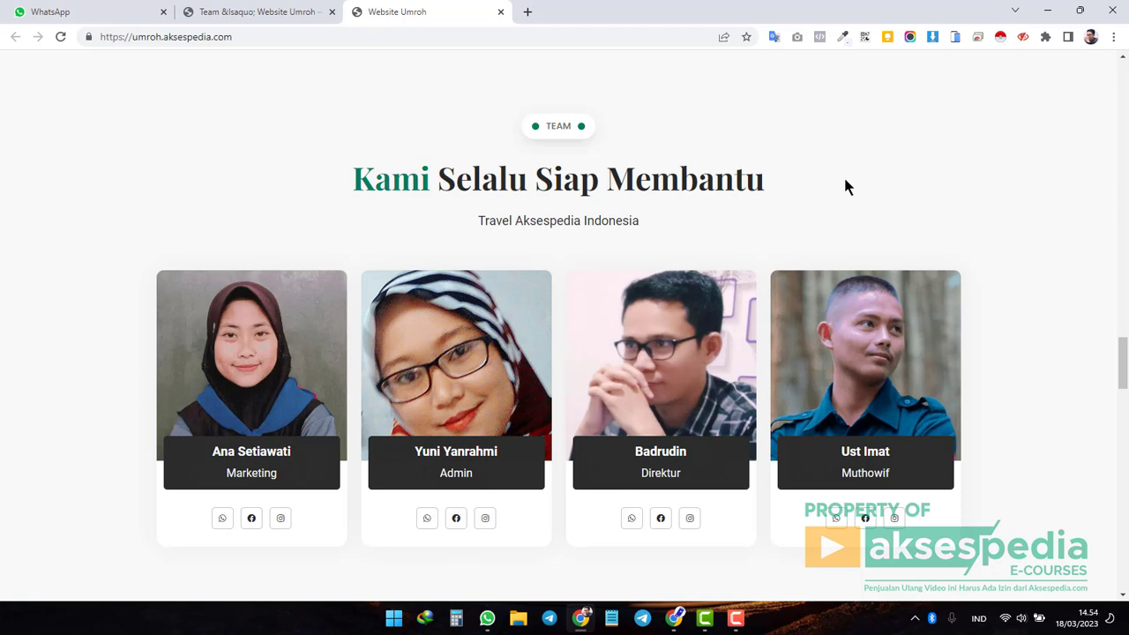
{"action": "left_click", "coordinate": [249, 11]}
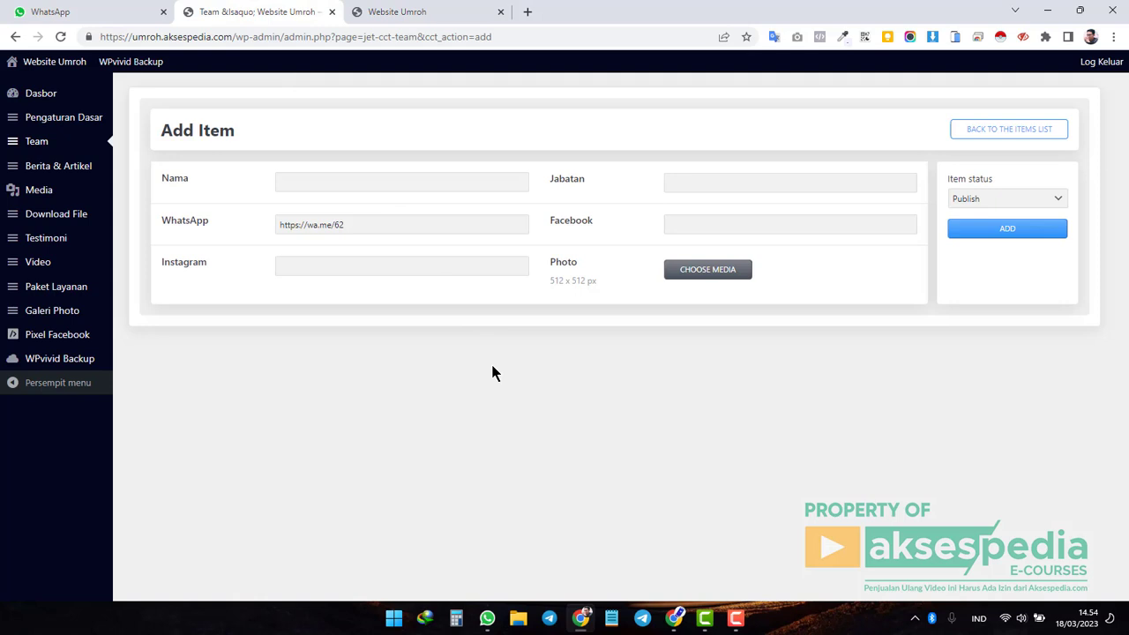
Enter the member's name, position Admin, and WhatsApp number.
{"action": "left_click", "coordinate": [311, 180]}
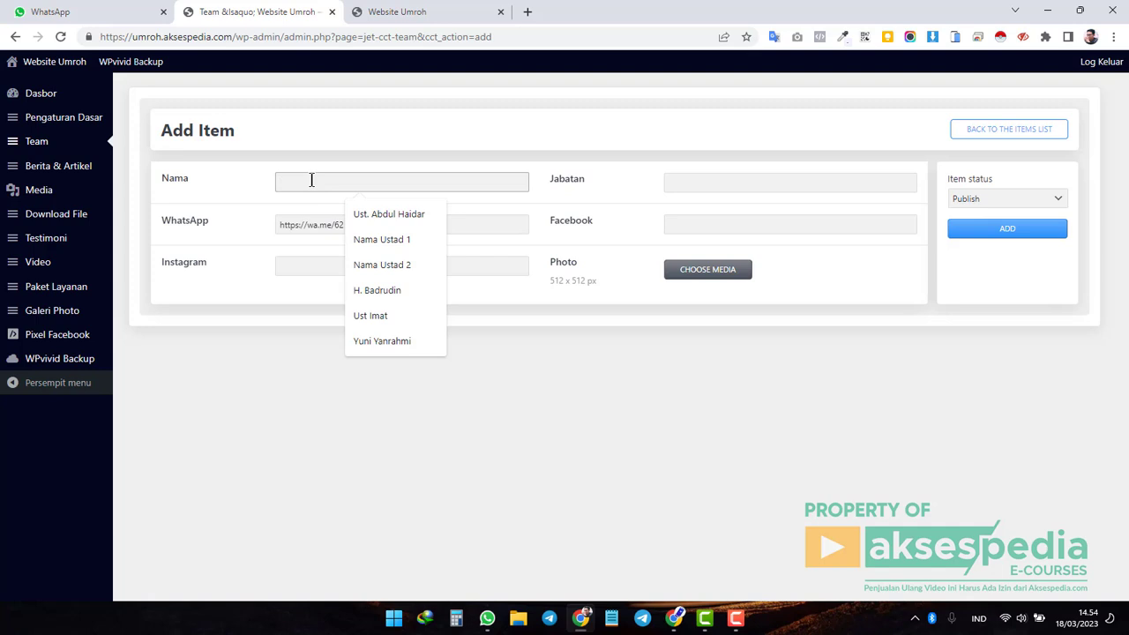
{"action": "type", "text": "R"}
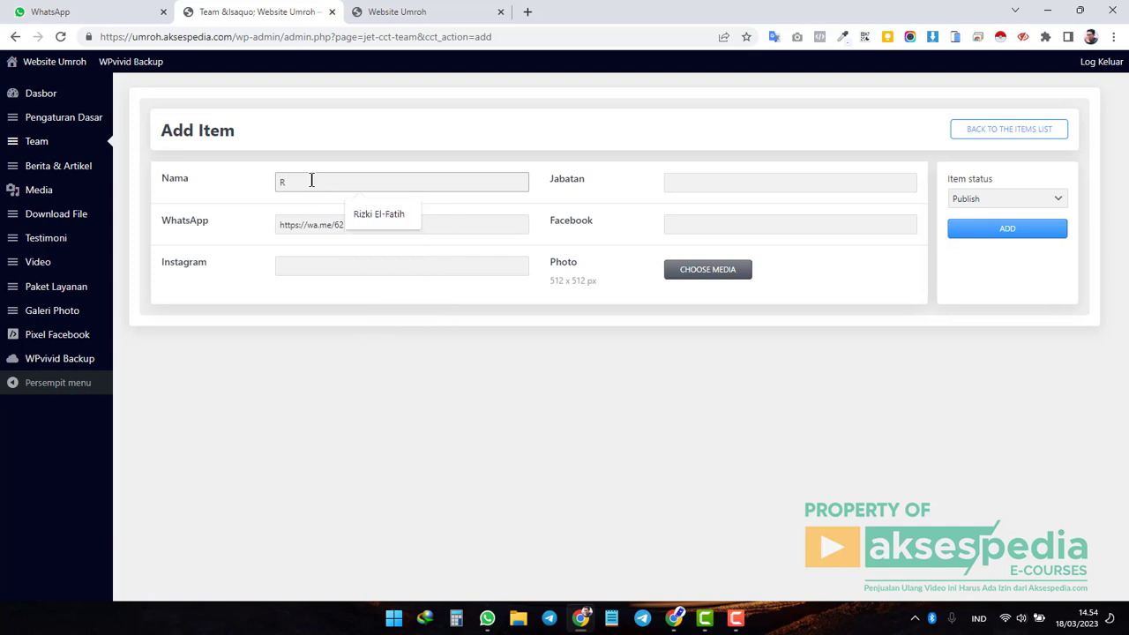
{"action": "left_click", "coordinate": [380, 215]}
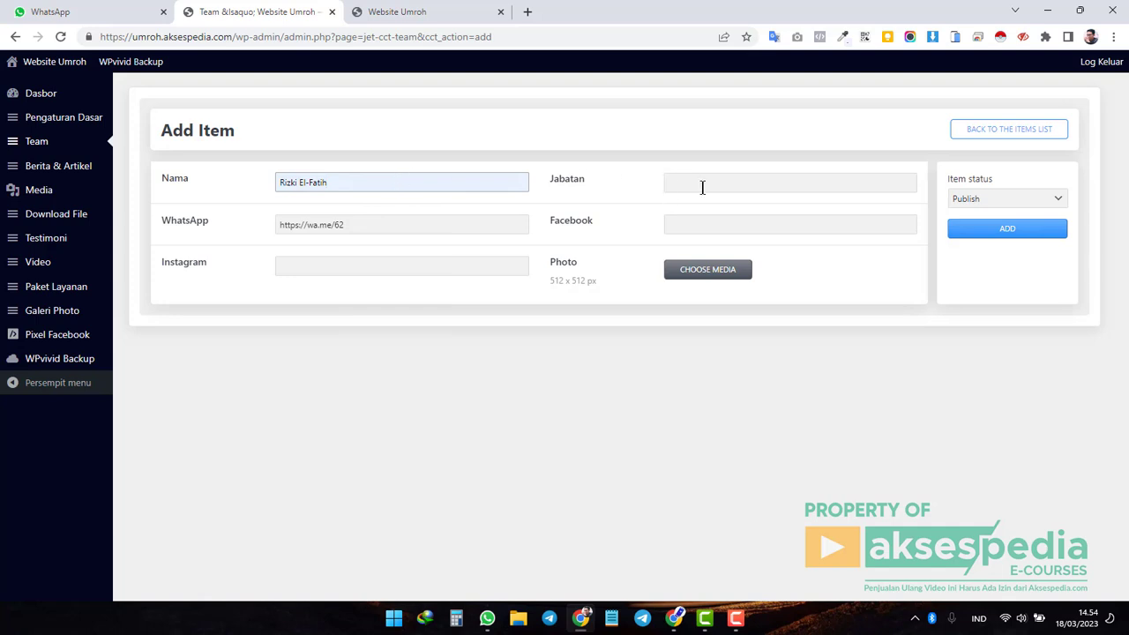
{"action": "left_click", "coordinate": [731, 181]}
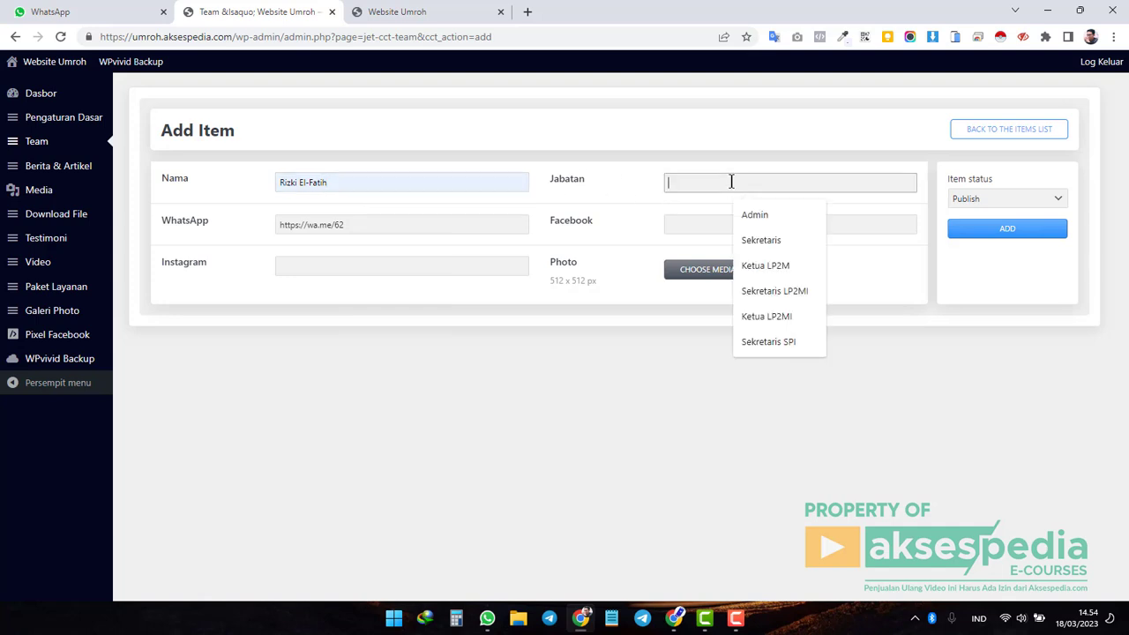
{"action": "type", "text": "Admin"}
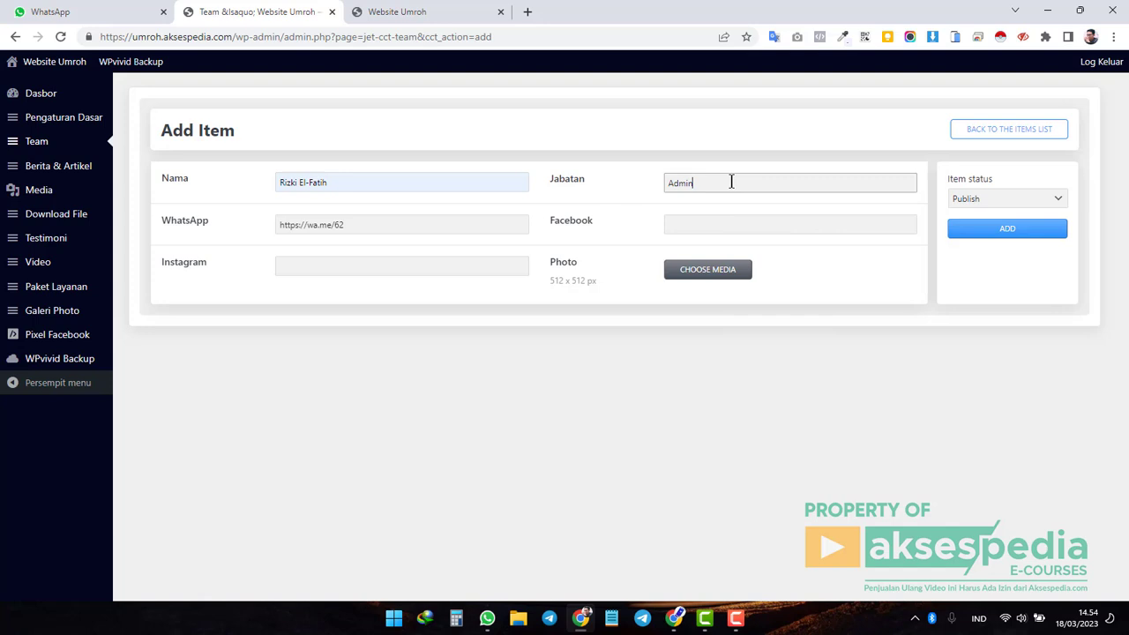
{"action": "key", "text": "Tab"}
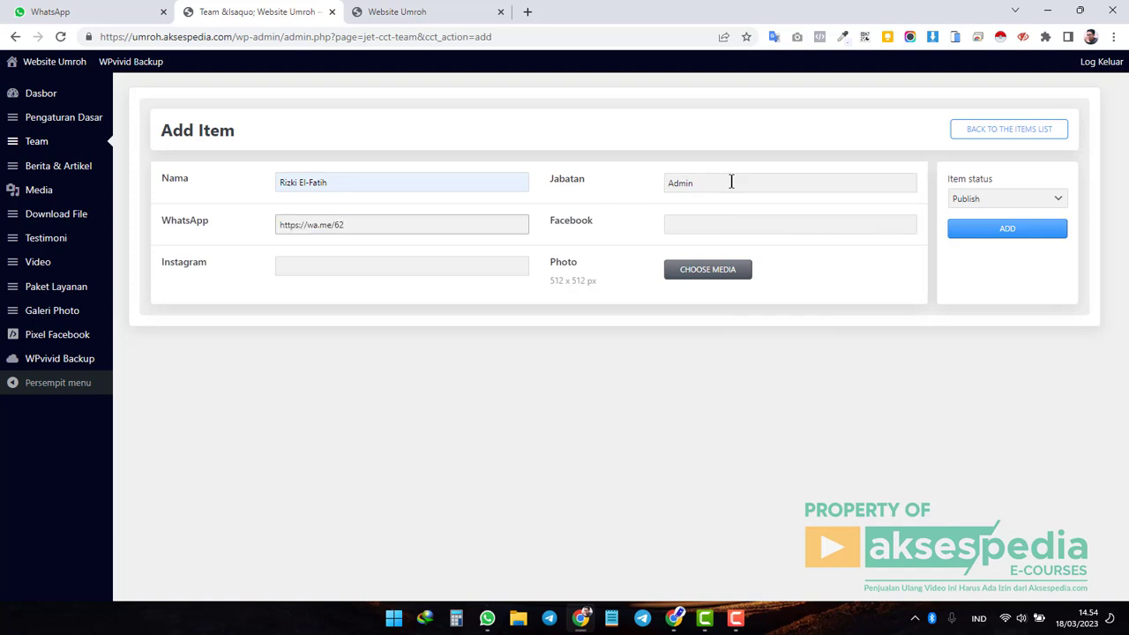
Fill in the member's Facebook profile URL and the suggested Instagram profile link.
{"action": "key", "text": "Tab"}
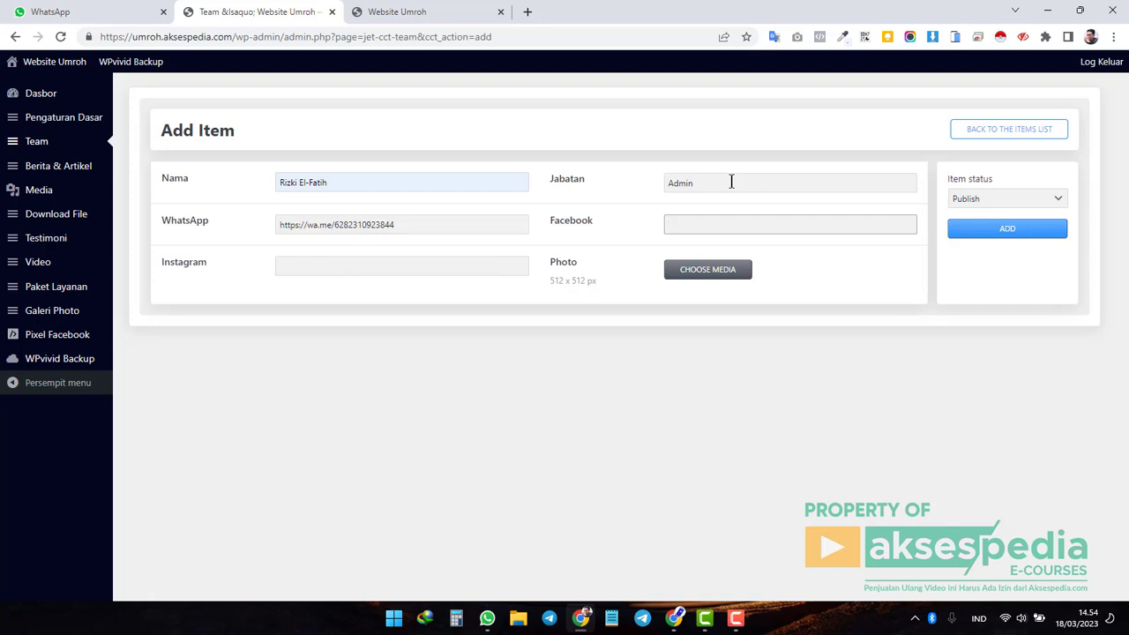
{"action": "type", "text": "htt"}
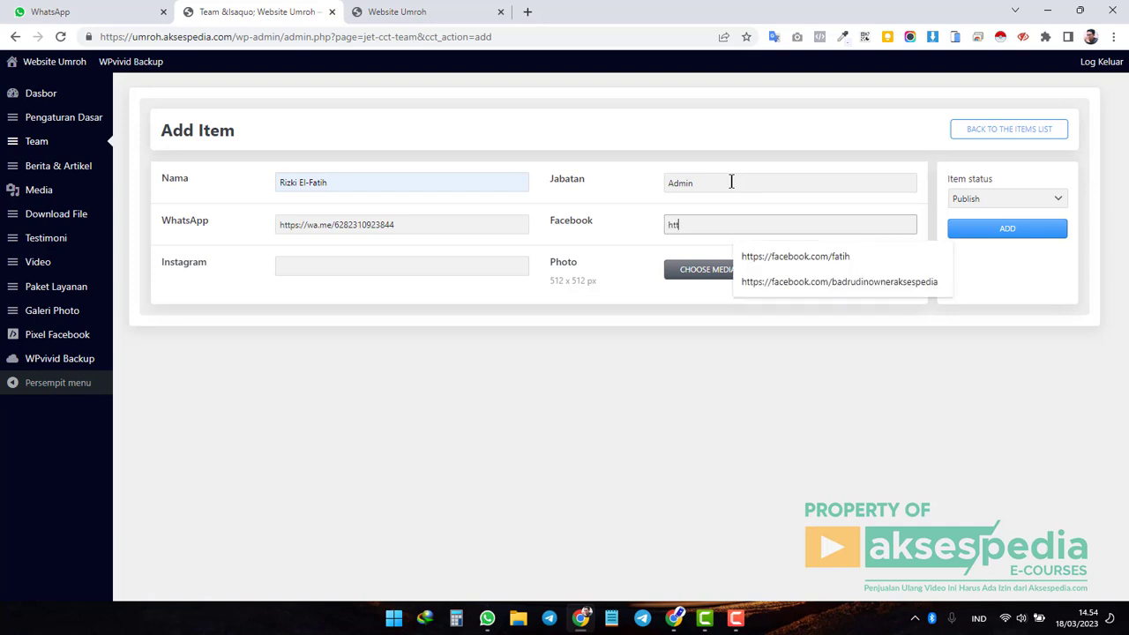
{"action": "type", "text": "ps://facebook.com/fatih"}
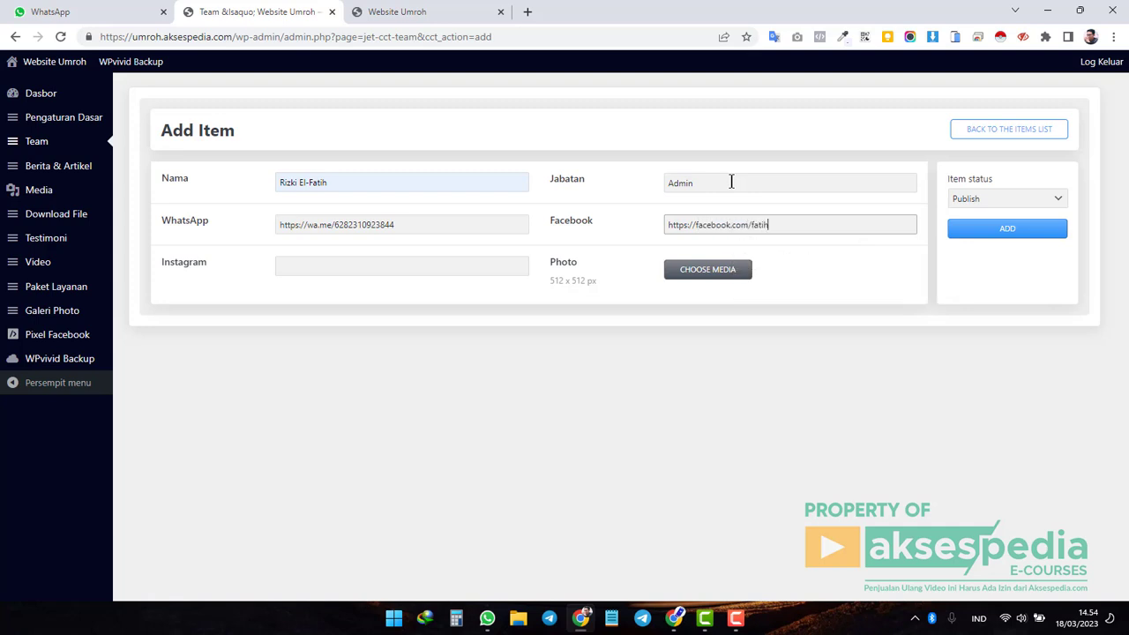
{"action": "key", "text": "Tab"}
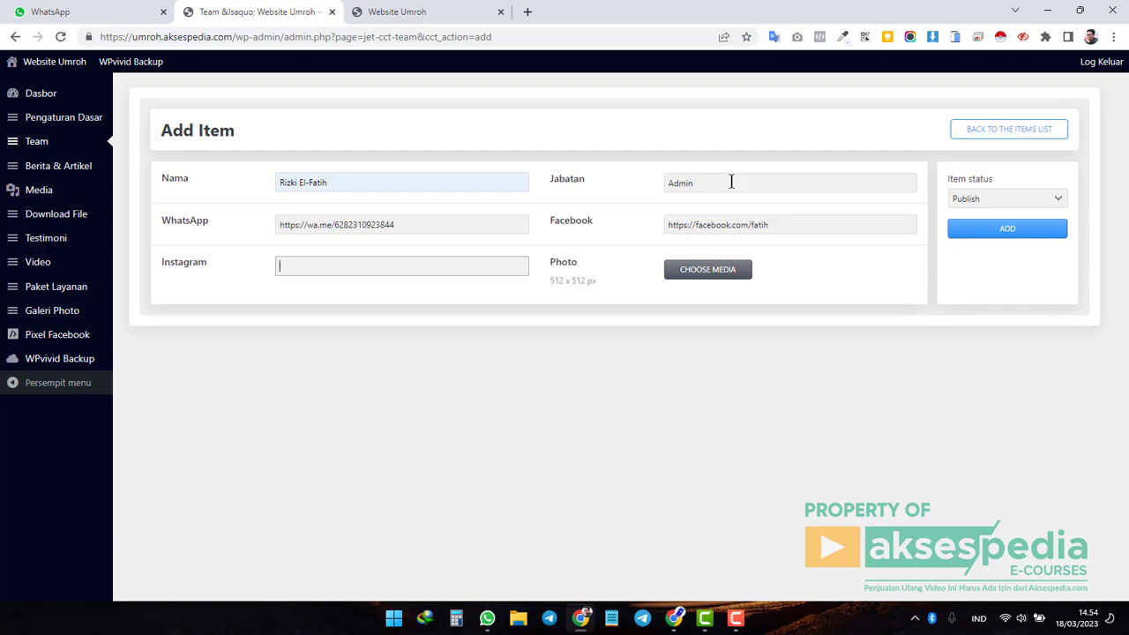
{"action": "type", "text": "https://"}
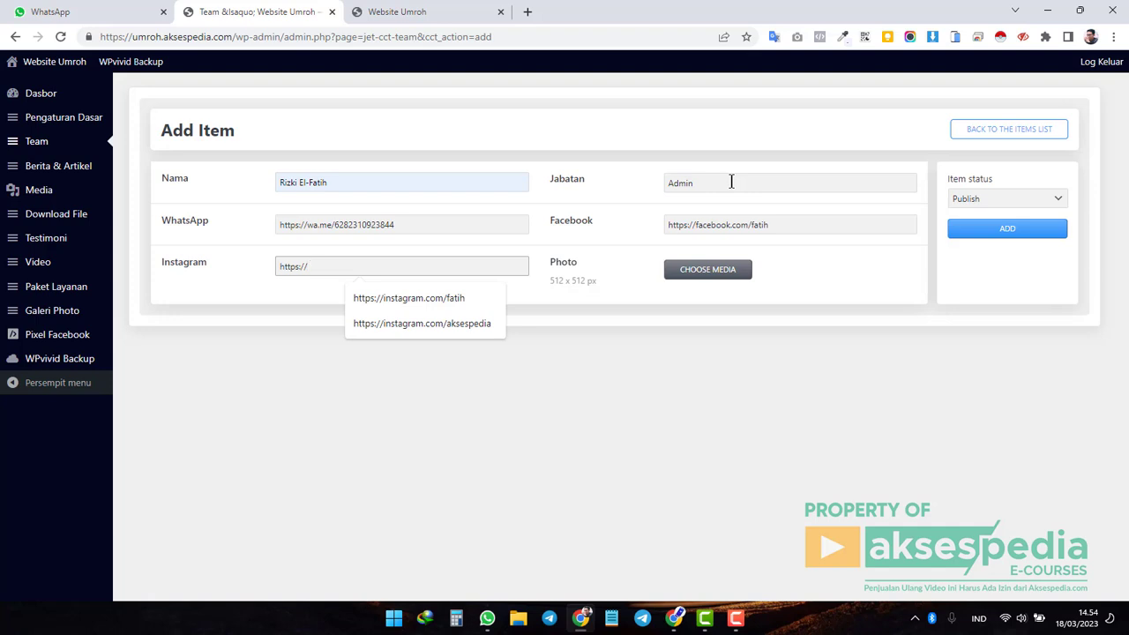
{"action": "type", "text": "instag"}
{"action": "key", "text": "Down"}
{"action": "key", "text": "Return"}
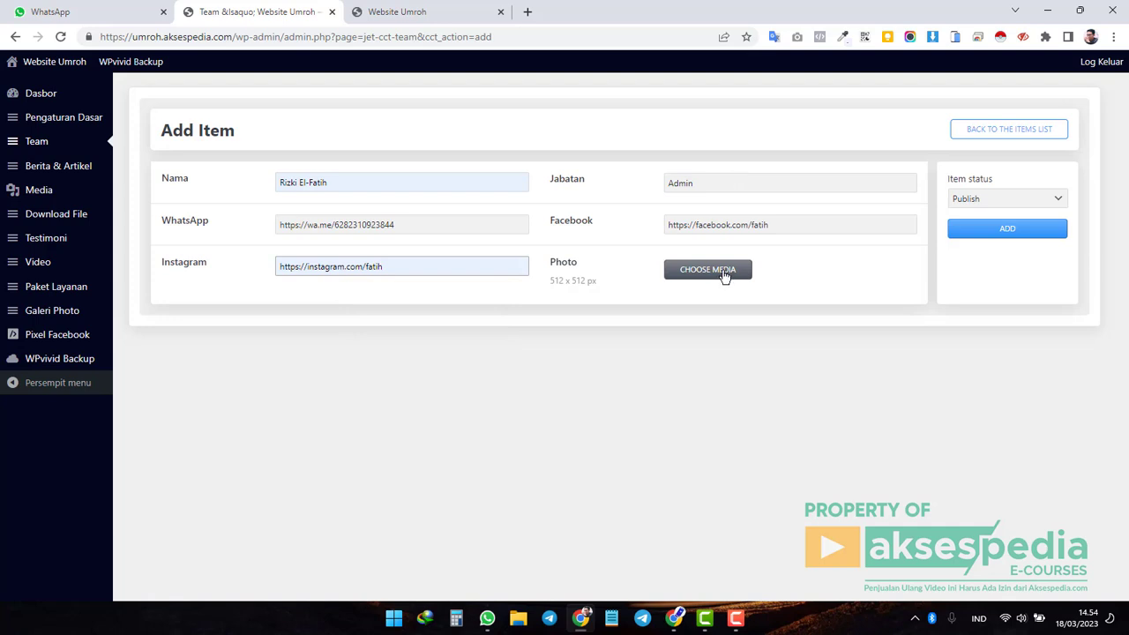
Pick the Aksespedia.png logo from the media library as the new team member's photo.
{"action": "left_click", "coordinate": [704, 273]}
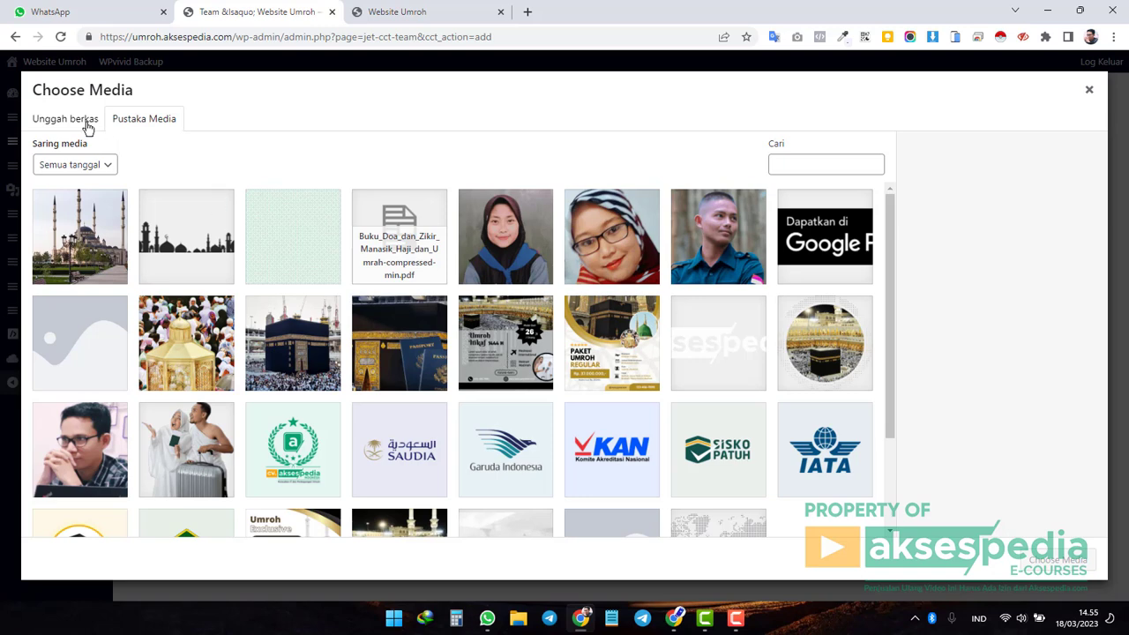
{"action": "left_click", "coordinate": [73, 122]}
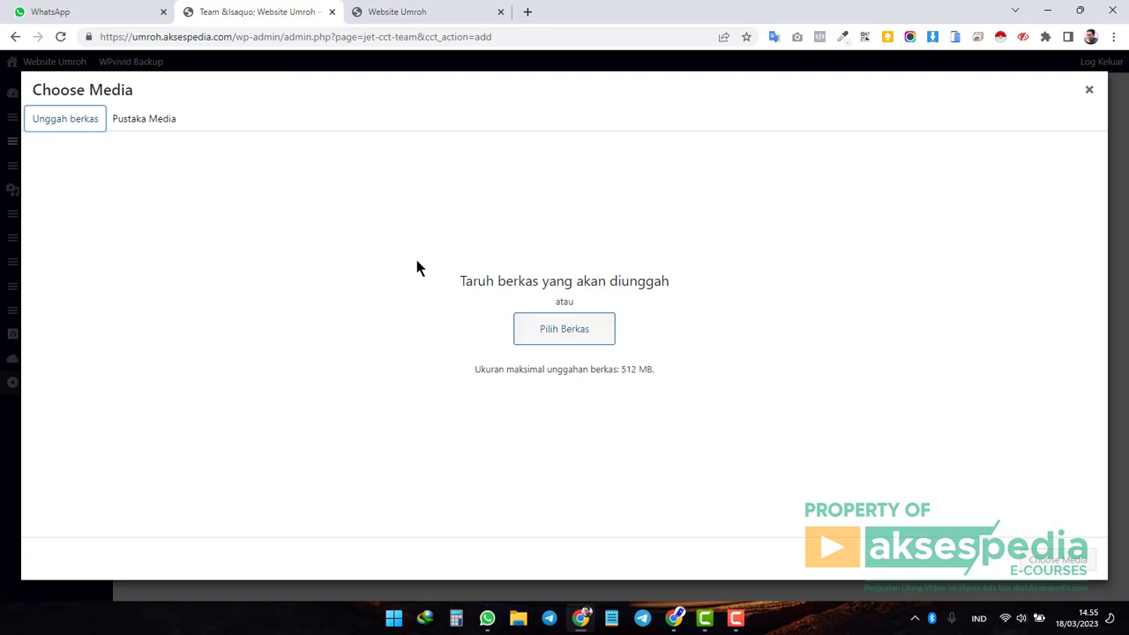
{"action": "left_click", "coordinate": [157, 115]}
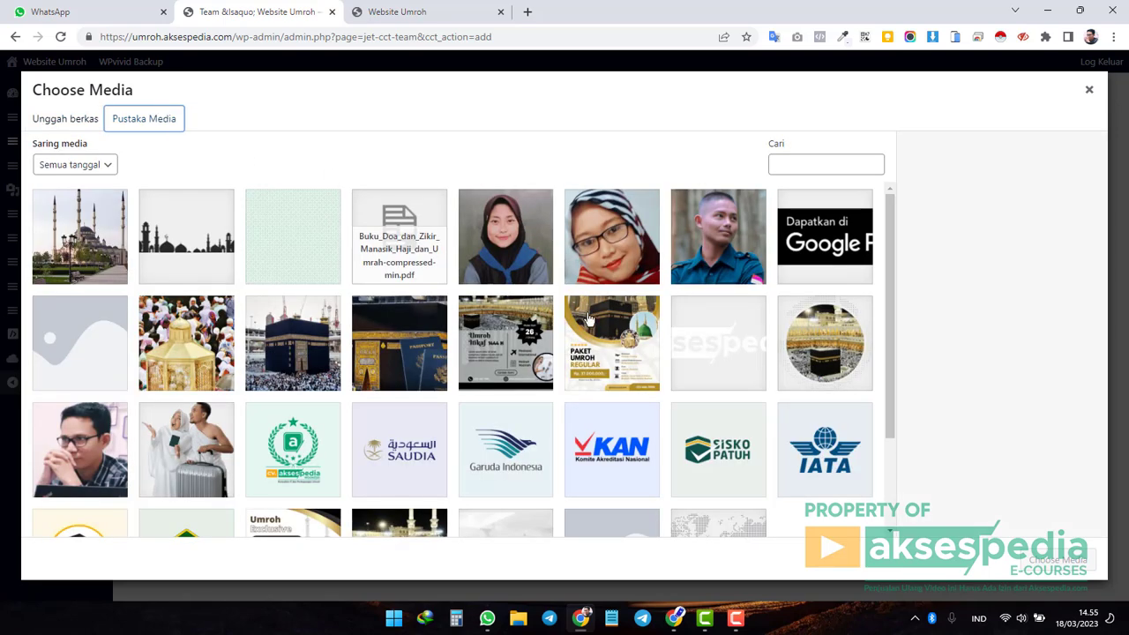
{"action": "scroll", "coordinate": [308, 341], "scroll_direction": "down", "scroll_amount": 3}
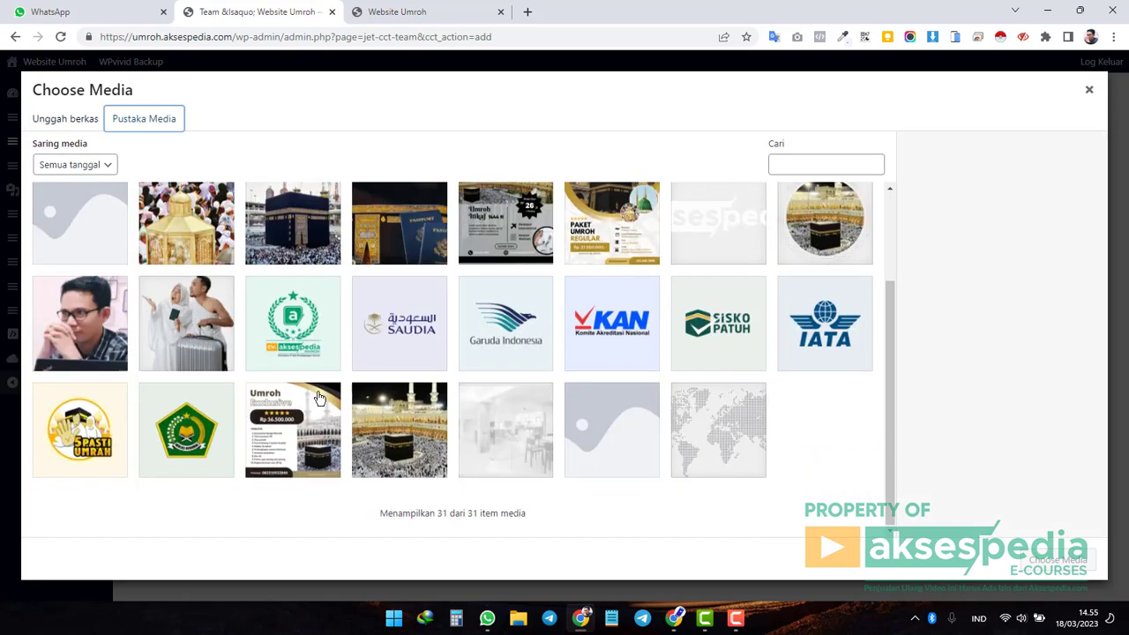
{"action": "left_click", "coordinate": [307, 341]}
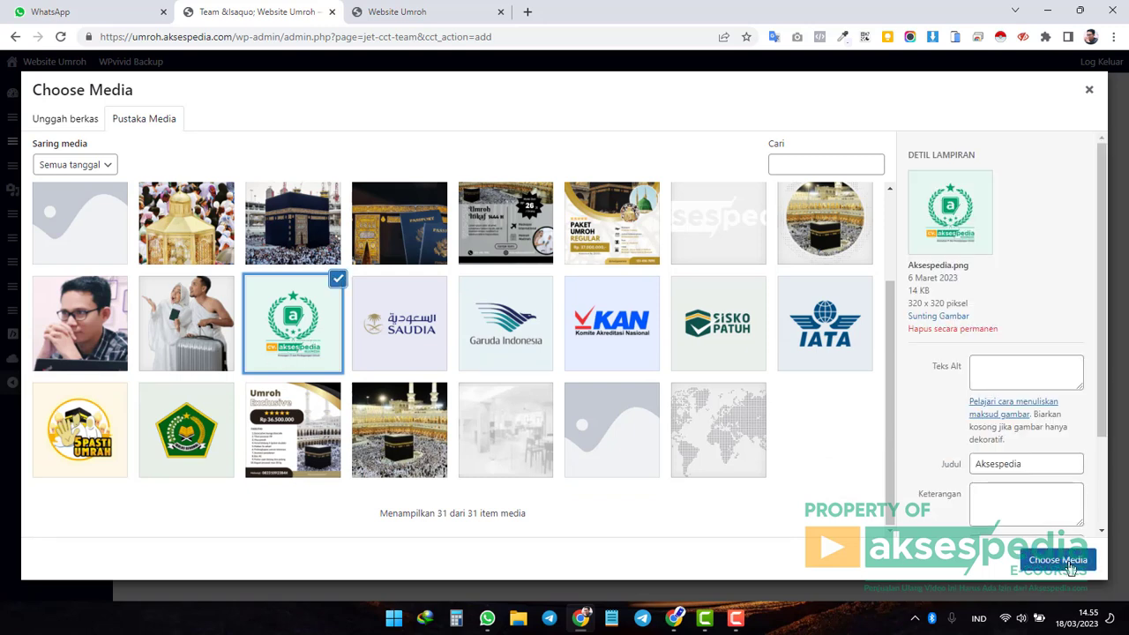
{"action": "left_click", "coordinate": [1068, 564]}
{"action": "mouse_move", "coordinate": [711, 297]}
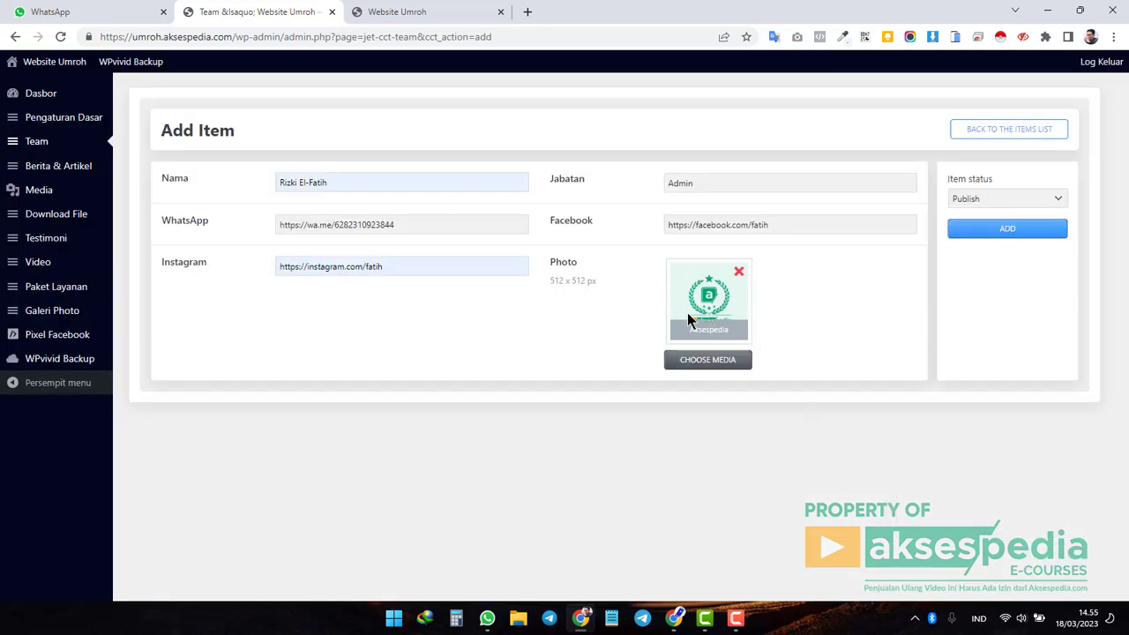
Add the new Admin member, confirm the Team list shows five items, and check its live card.
{"action": "left_click", "coordinate": [1011, 237]}
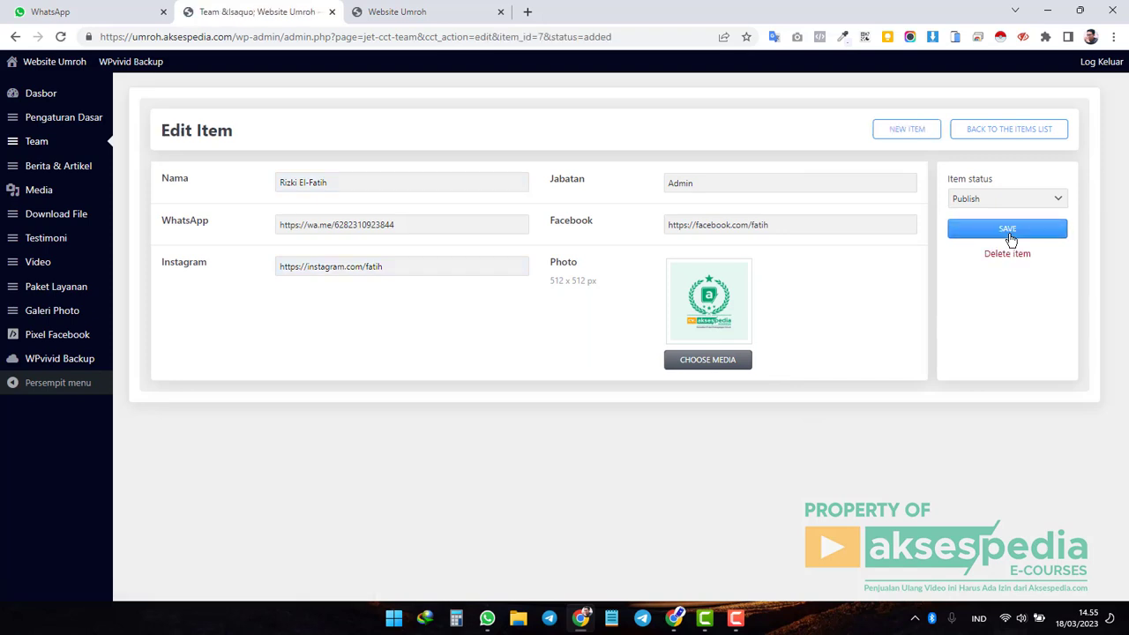
{"action": "left_click", "coordinate": [45, 143]}
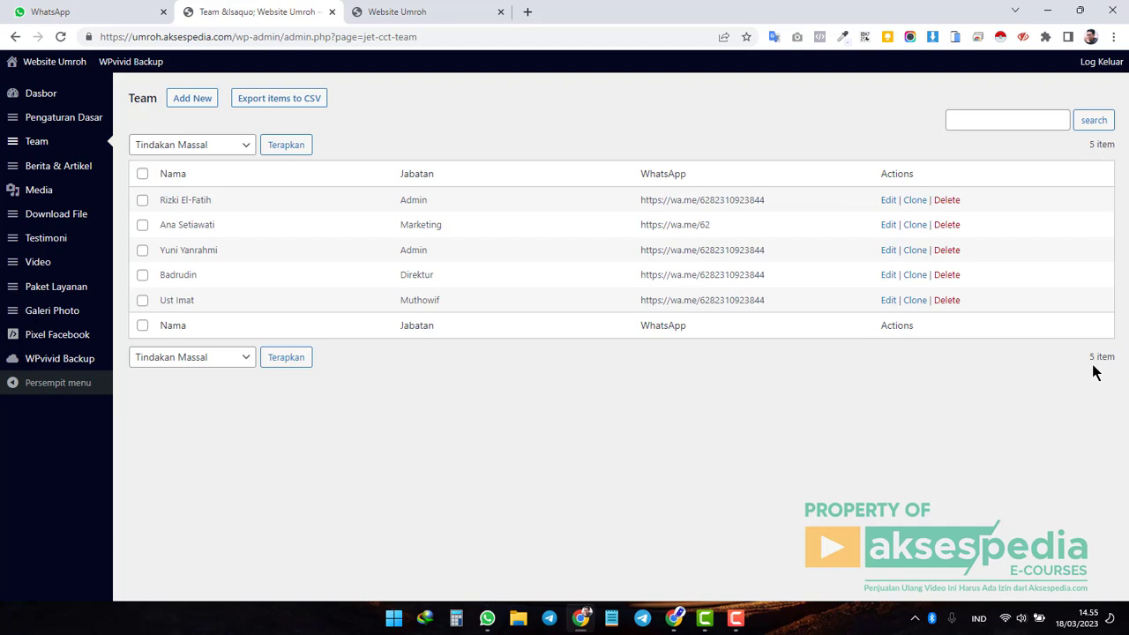
{"action": "left_click_drag", "start_coordinate": [1091, 358], "coordinate": [1124, 363]}
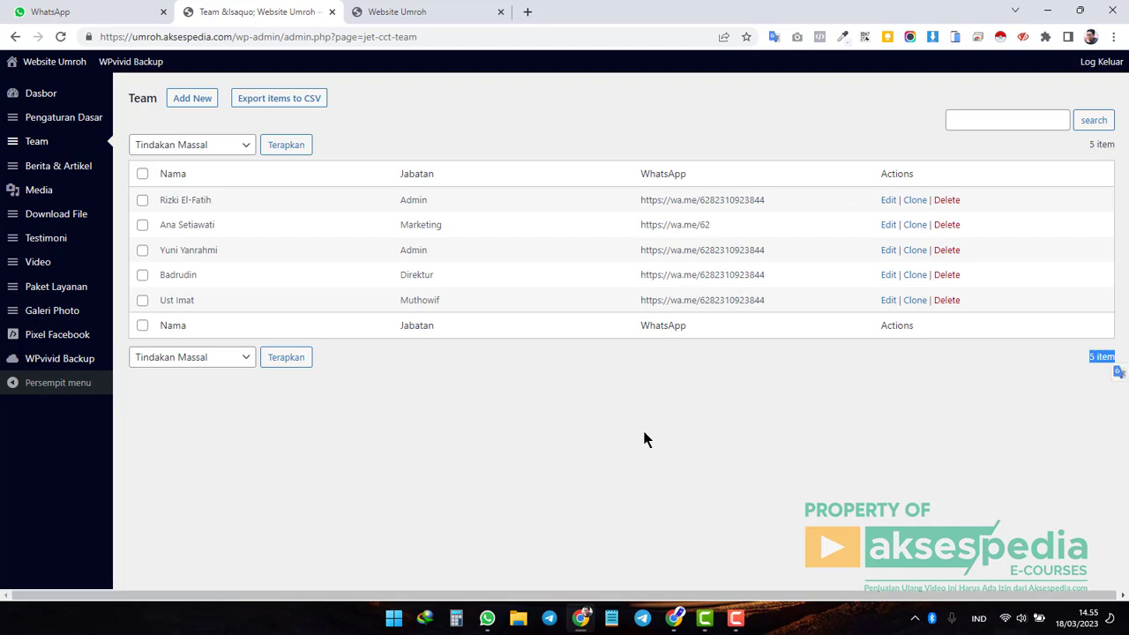
{"action": "left_click", "coordinate": [429, 12]}
{"action": "left_click", "coordinate": [60, 37]}
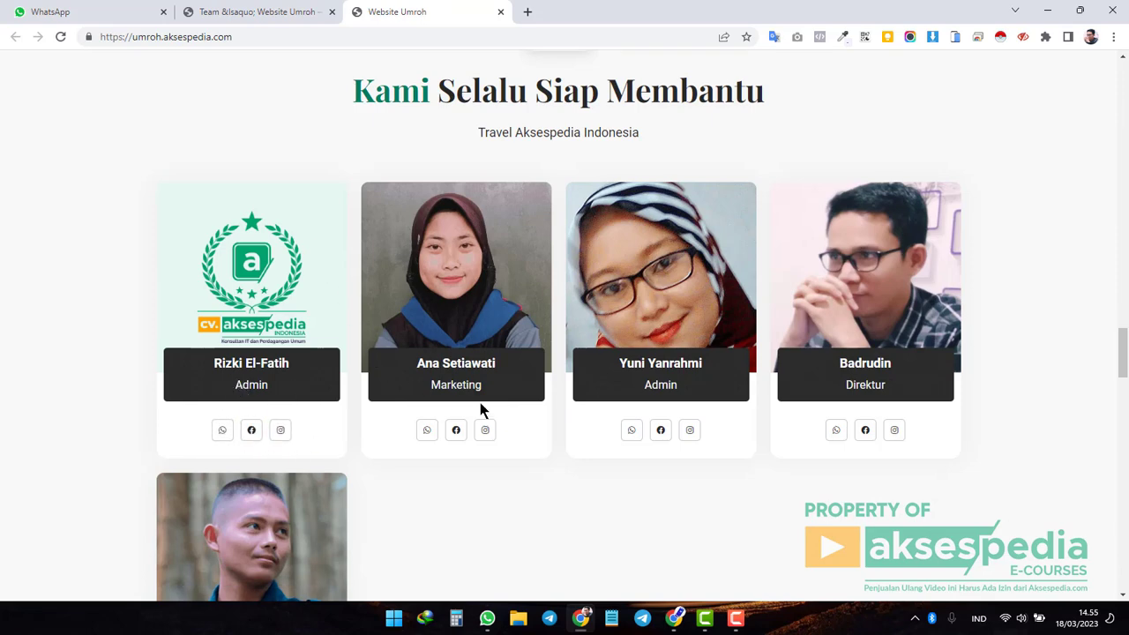
{"action": "left_click", "coordinate": [277, 19]}
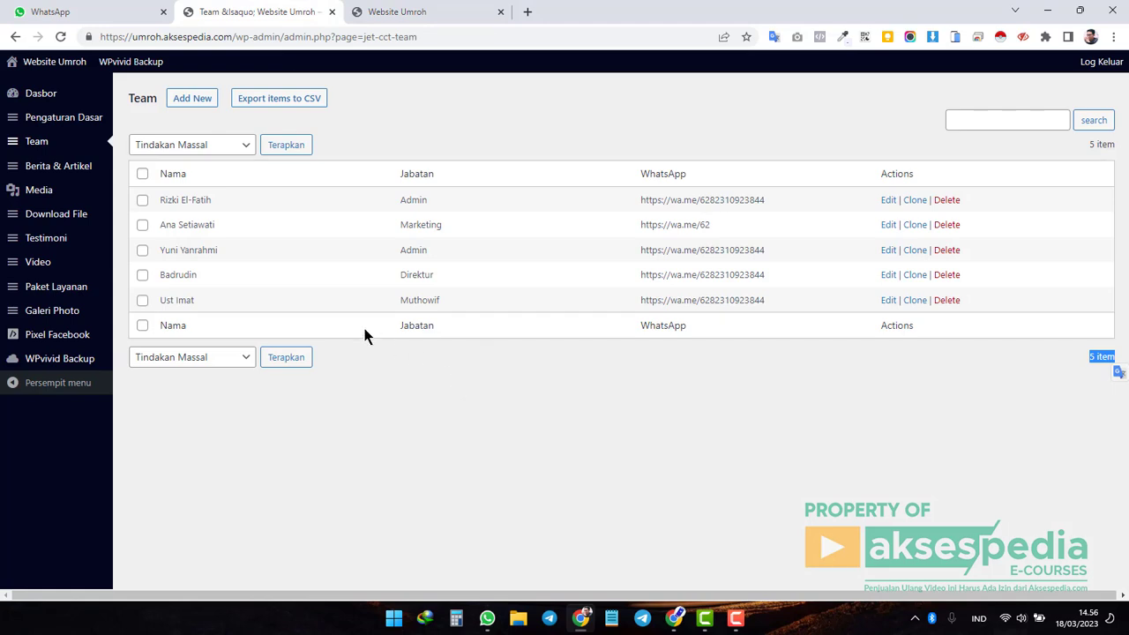
Delete the test Admin member and reload Website Umroh to confirm four team cards remain.
{"action": "left_click", "coordinate": [948, 201]}
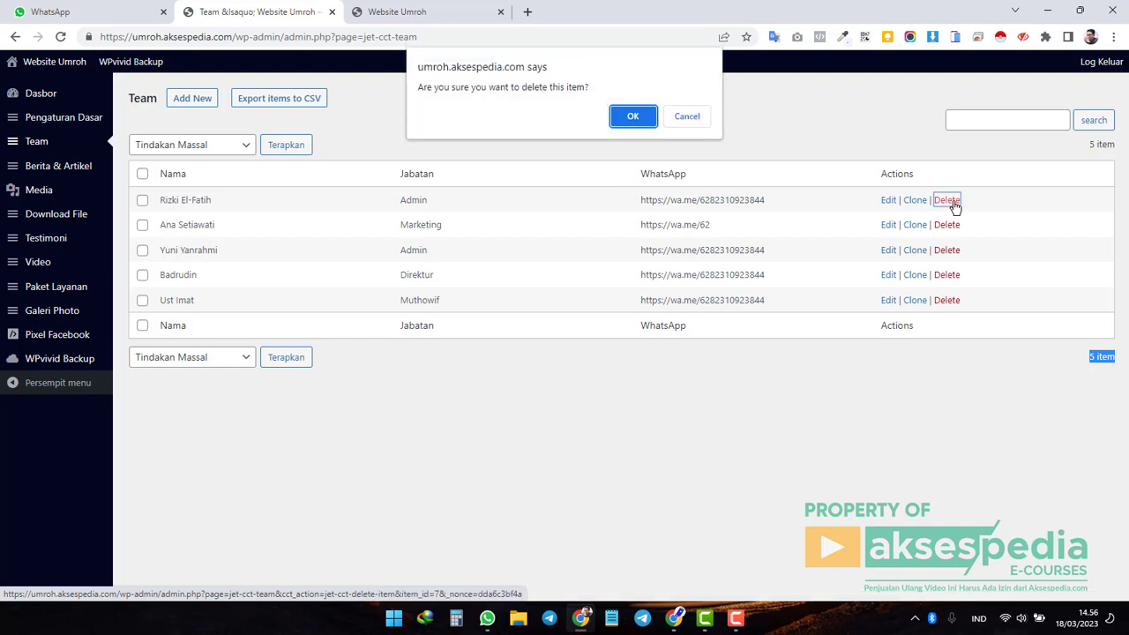
{"action": "left_click", "coordinate": [632, 118]}
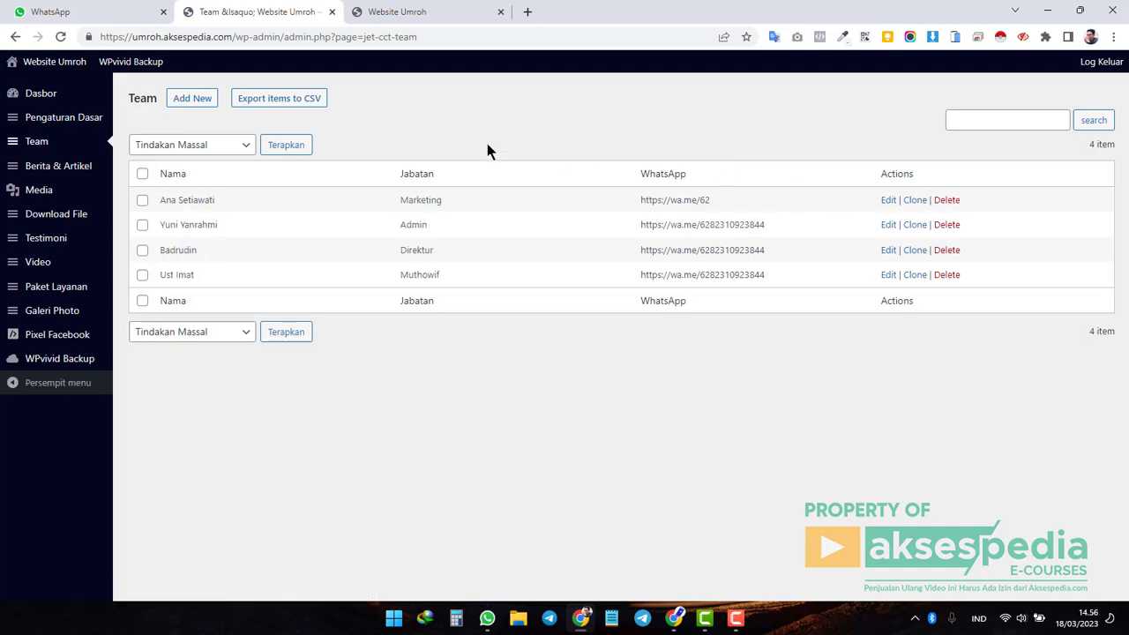
{"action": "left_click", "coordinate": [416, 12]}
{"action": "left_click", "coordinate": [69, 40]}
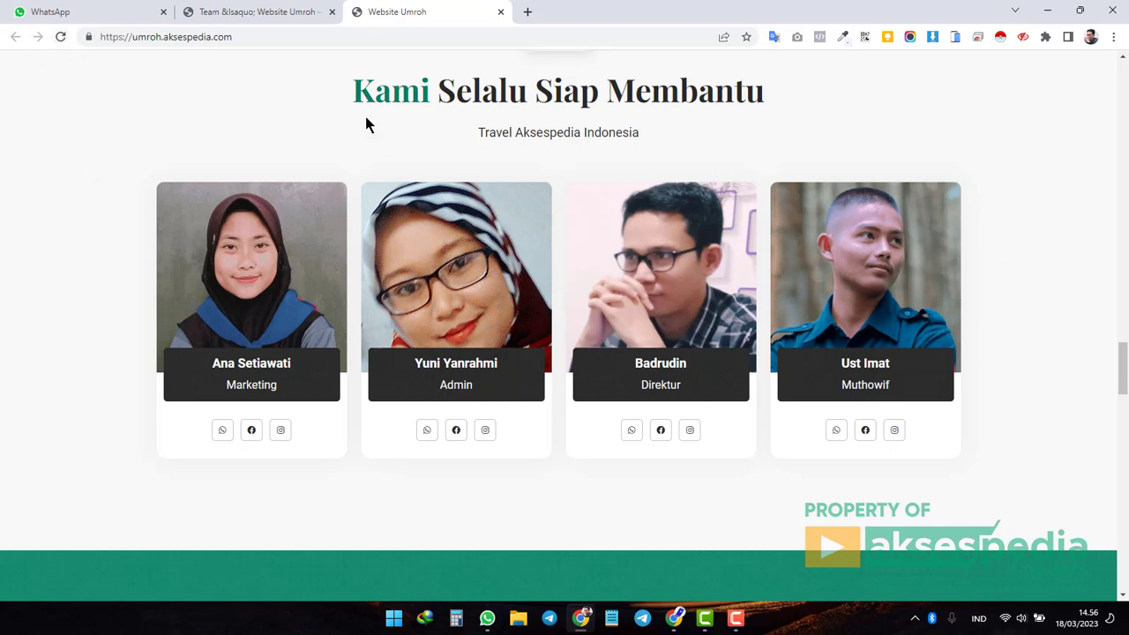
{"action": "left_click", "coordinate": [264, 18]}
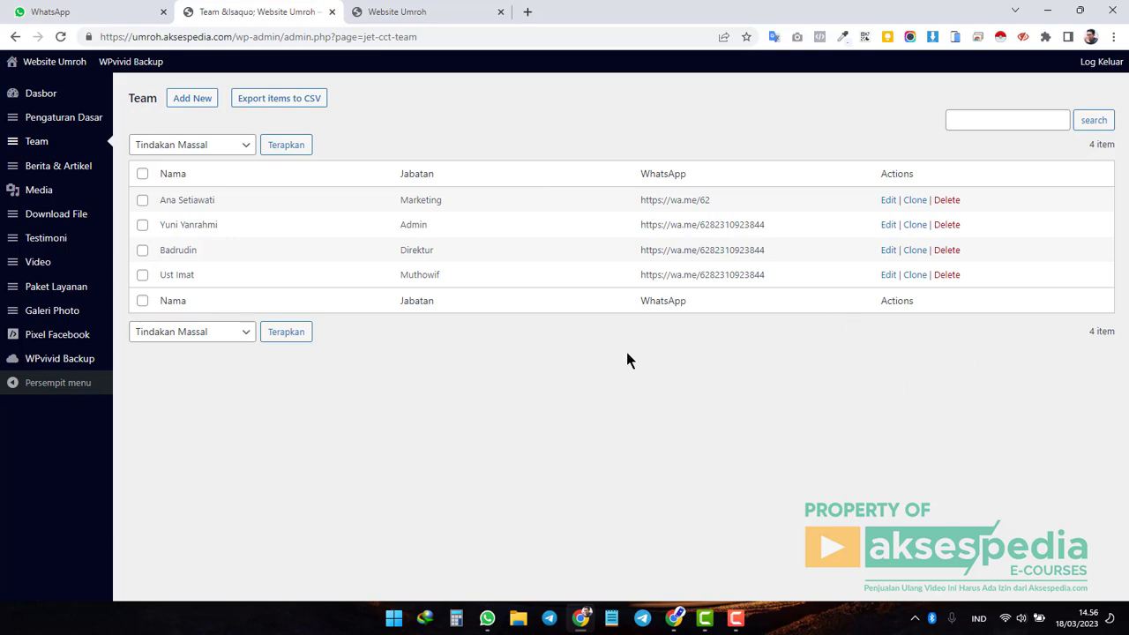
Look over the live team section again, then go from the Team list to Berita & Artikel.
{"action": "left_click", "coordinate": [418, 13]}
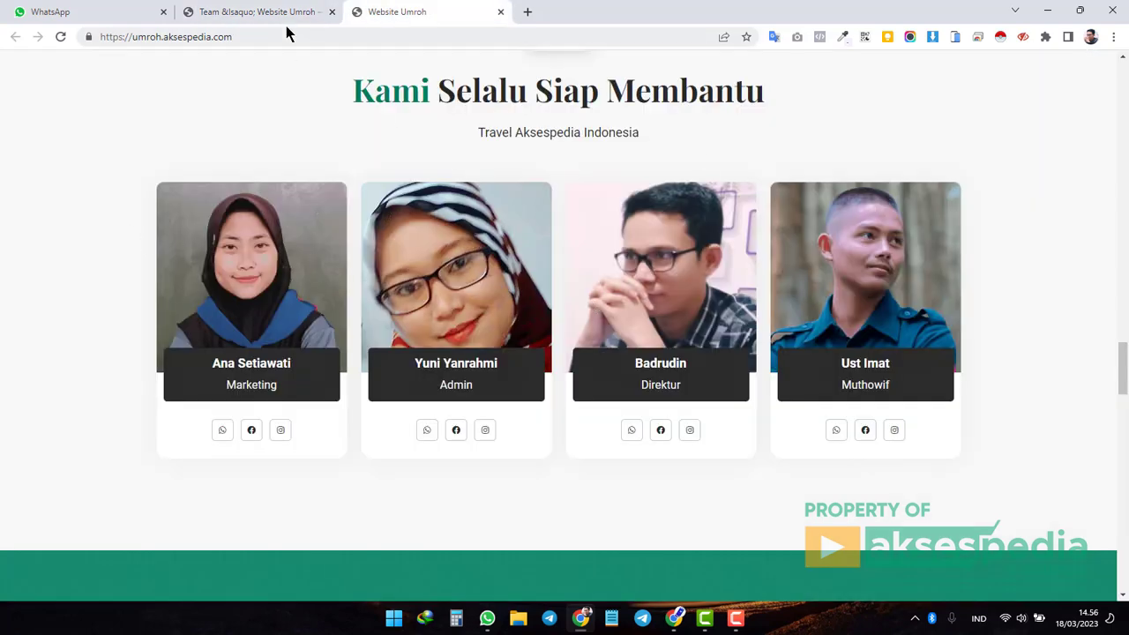
{"action": "left_click", "coordinate": [275, 17]}
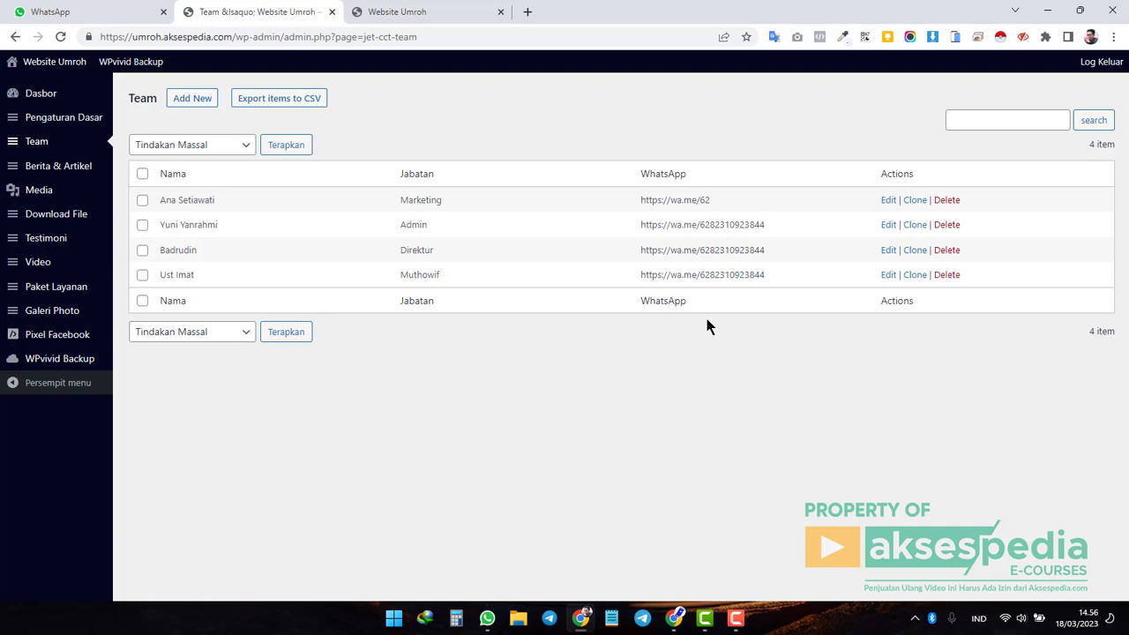
{"action": "mouse_move", "coordinate": [84, 173]}
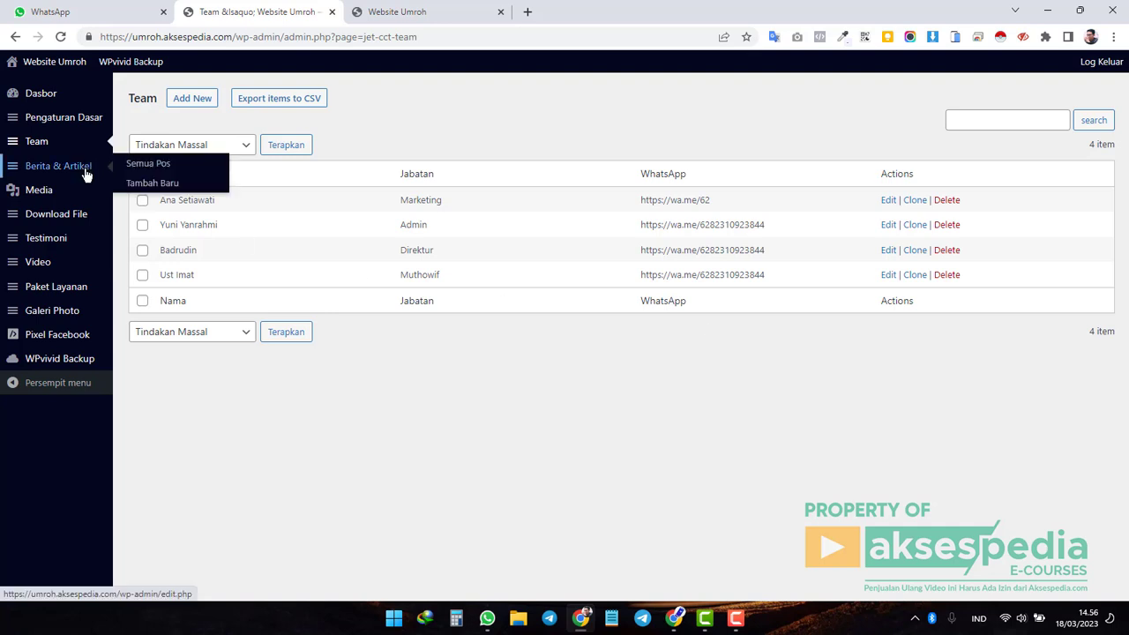
{"action": "left_click", "coordinate": [76, 175]}
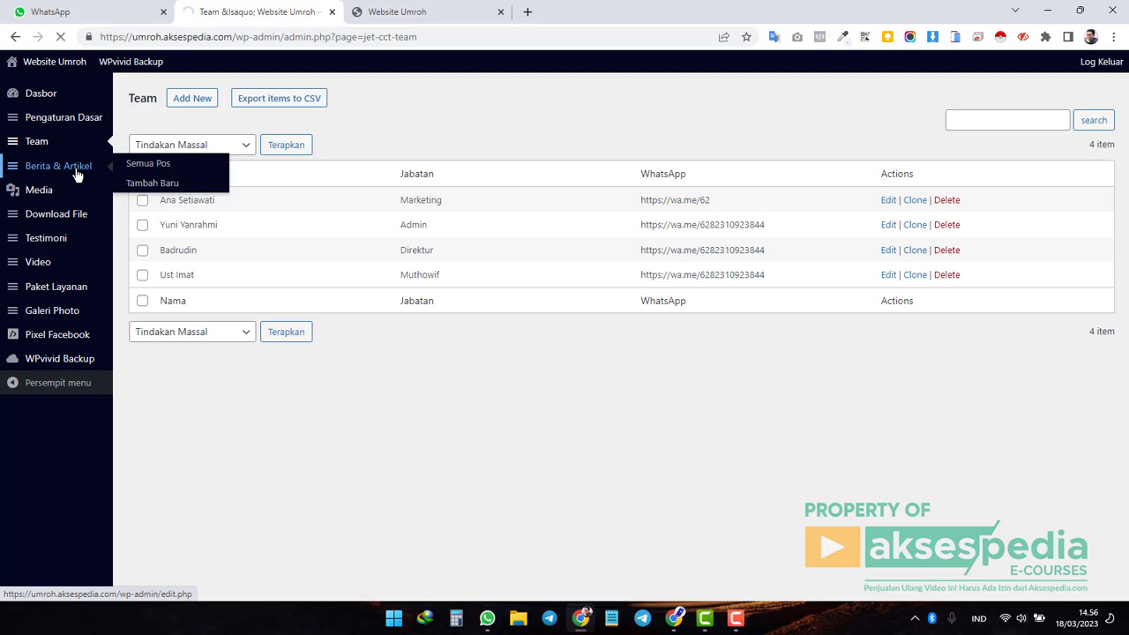
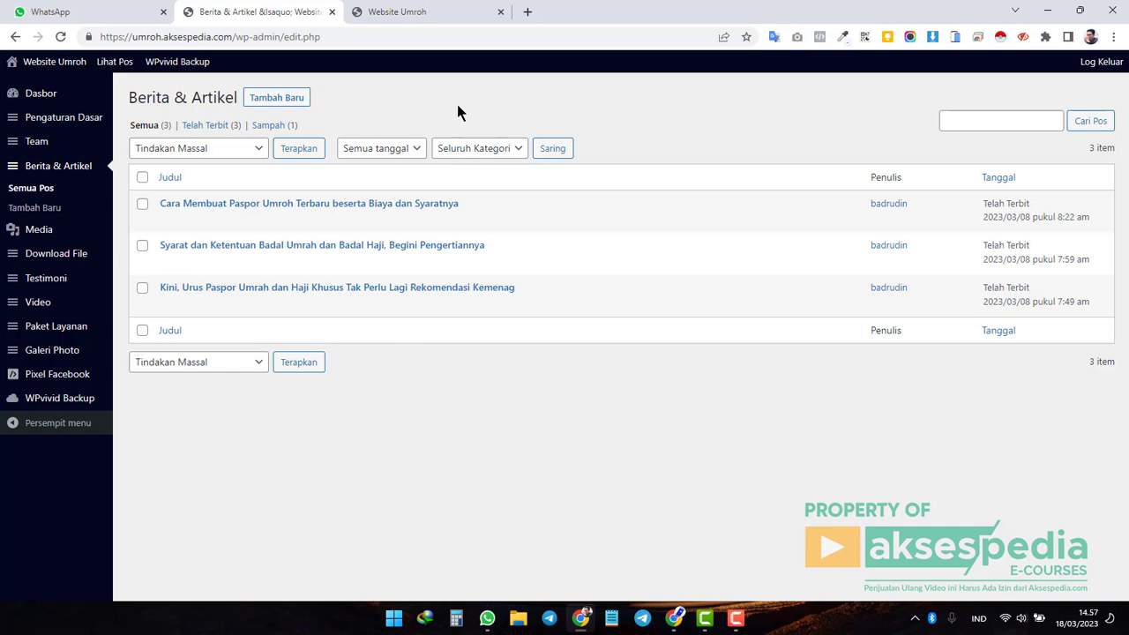
Compare the live site's latest articles with the three entries in the admin Berita & Artikel list.
{"action": "left_click", "coordinate": [434, 14]}
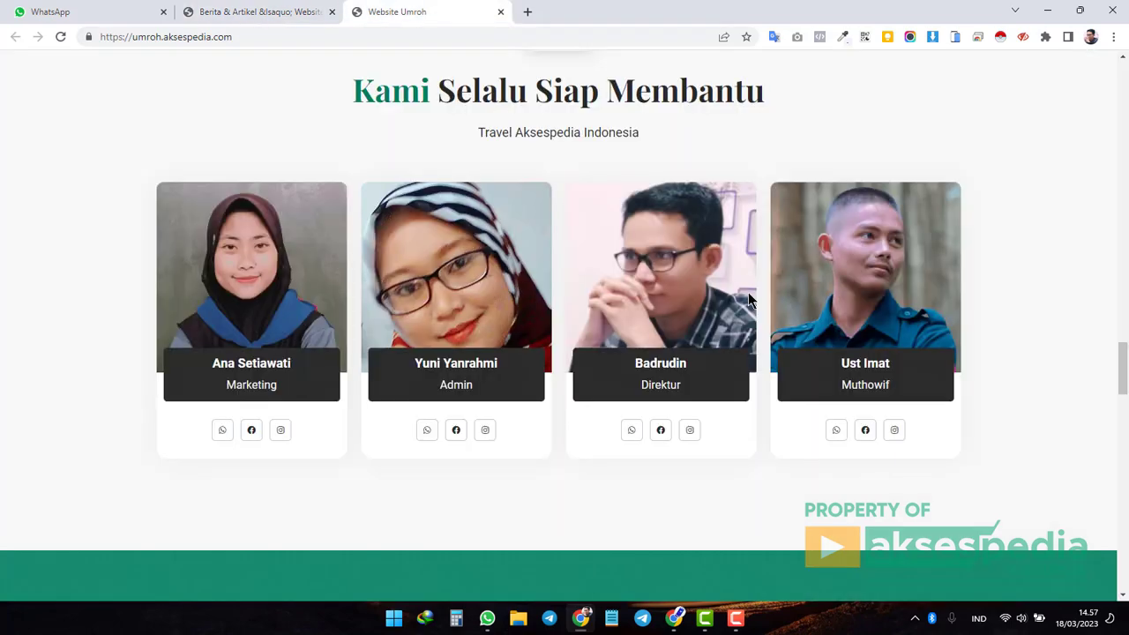
{"action": "scroll", "coordinate": [749, 294], "scroll_direction": "down", "scroll_amount": 8}
{"action": "scroll", "coordinate": [748, 292], "scroll_direction": "down", "scroll_amount": 12}
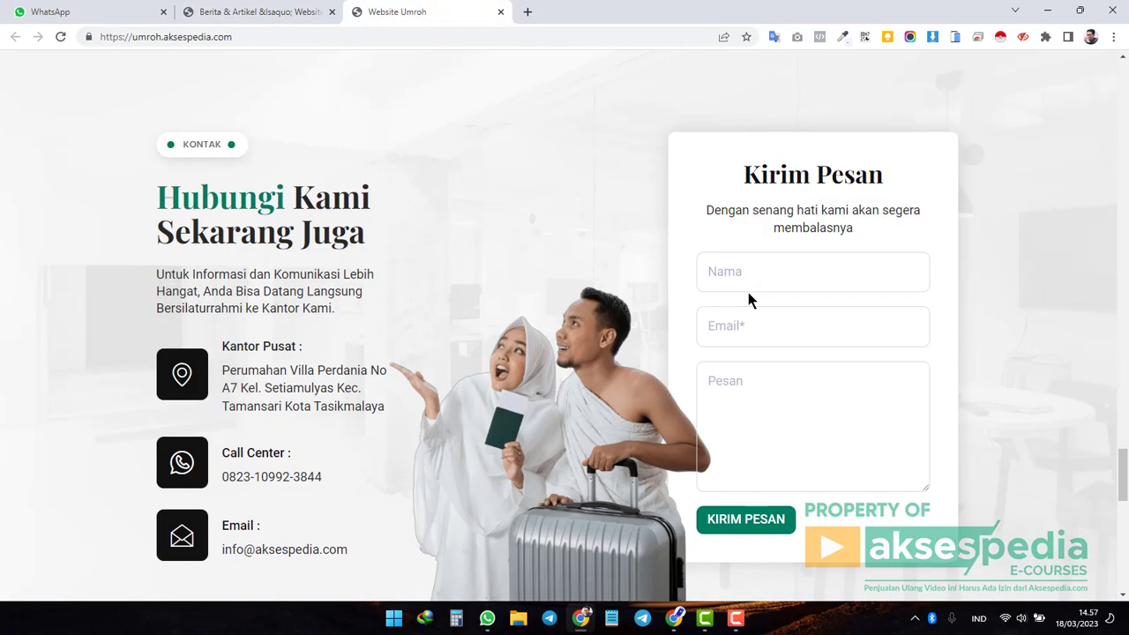
{"action": "scroll", "coordinate": [748, 294], "scroll_direction": "up", "scroll_amount": 1}
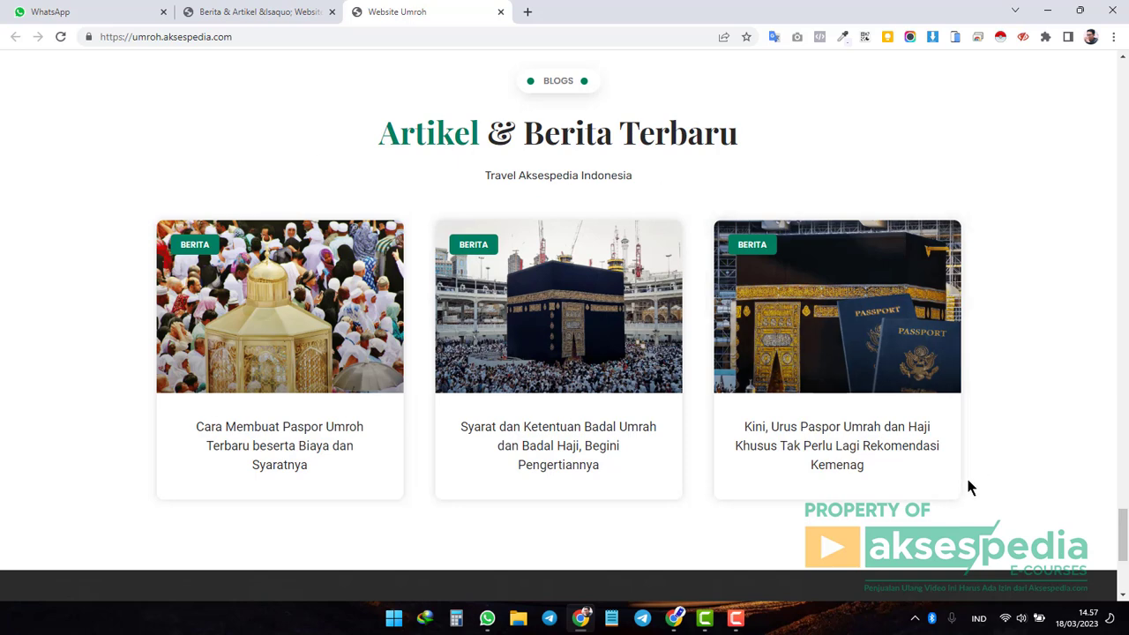
{"action": "left_click", "coordinate": [288, 12]}
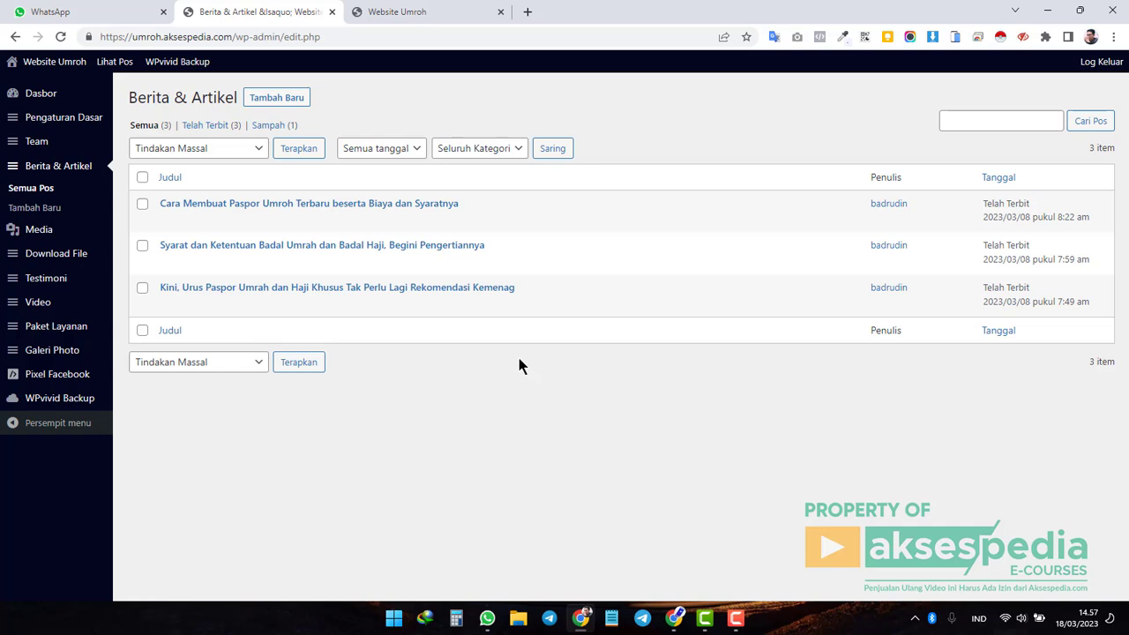
{"action": "left_click", "coordinate": [411, 10]}
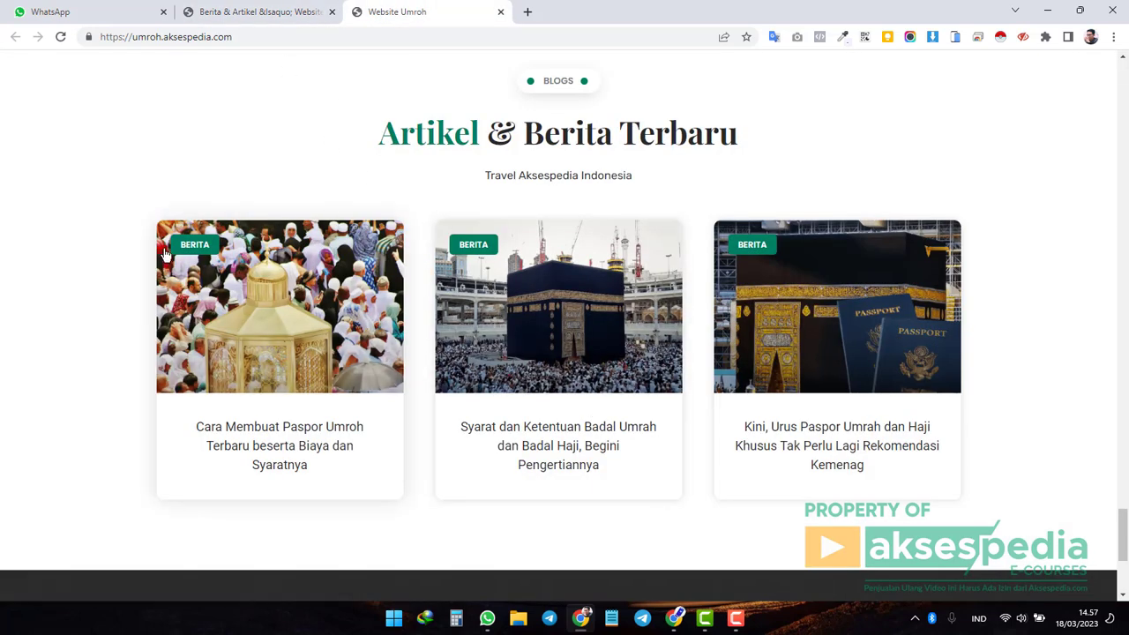
{"action": "left_click", "coordinate": [268, 11]}
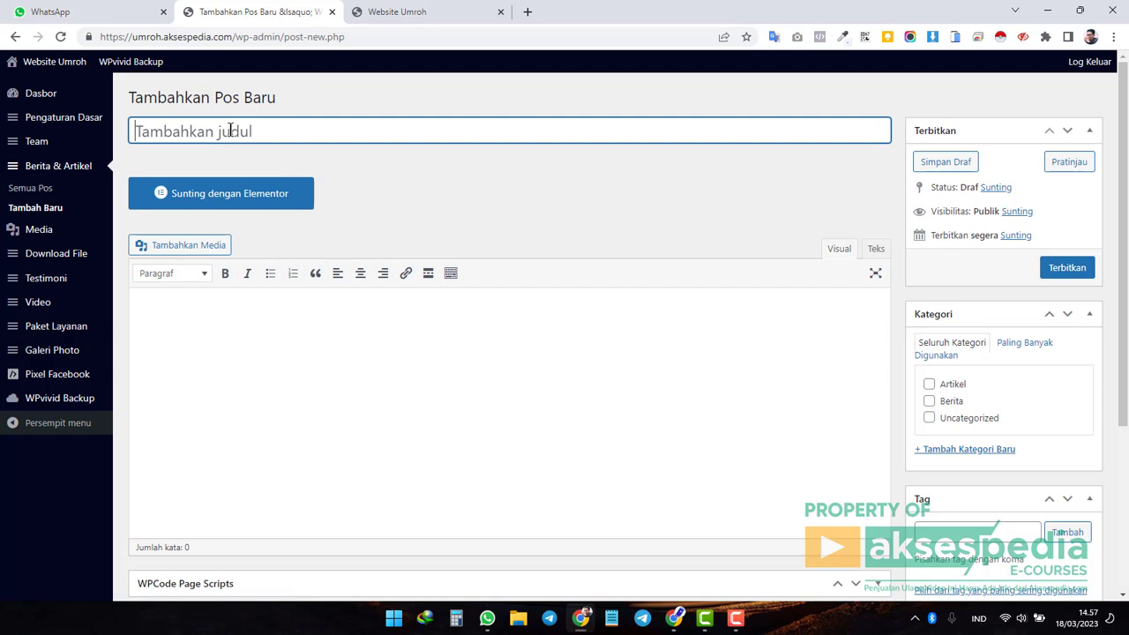
Title the new post 'Pahala Menjalankan Ibadah Umroh' and move into the body.
{"action": "type", "text": "Pahala Menjalankan Iba"}
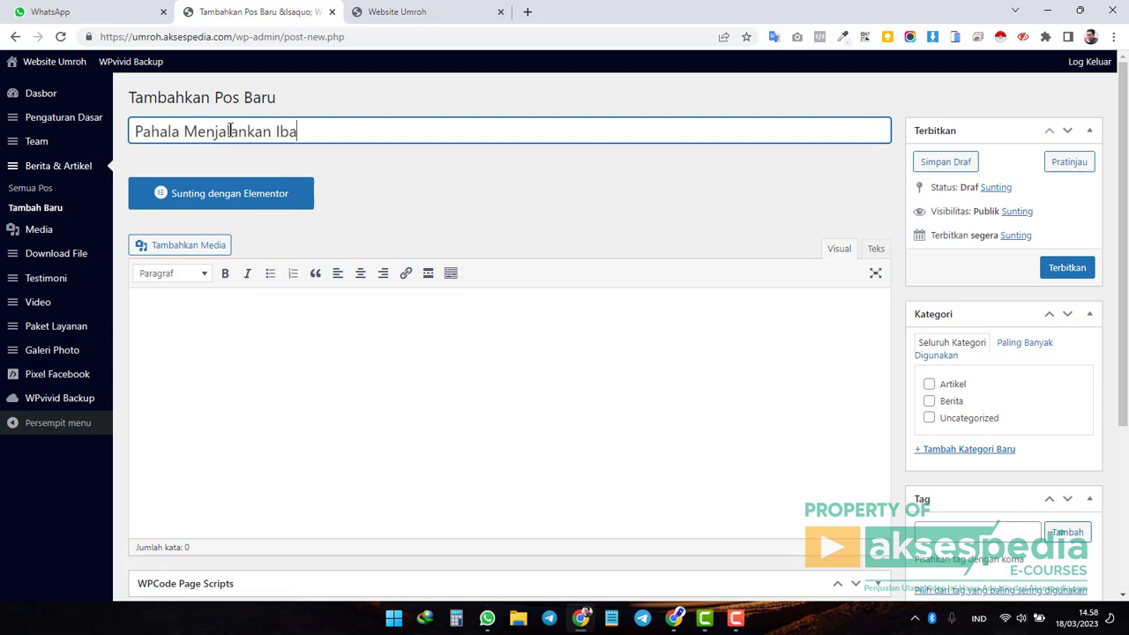
{"action": "type", "text": "dah Umro"}
{"action": "left_click_drag", "start_coordinate": [400, 138], "coordinate": [147, 140]}
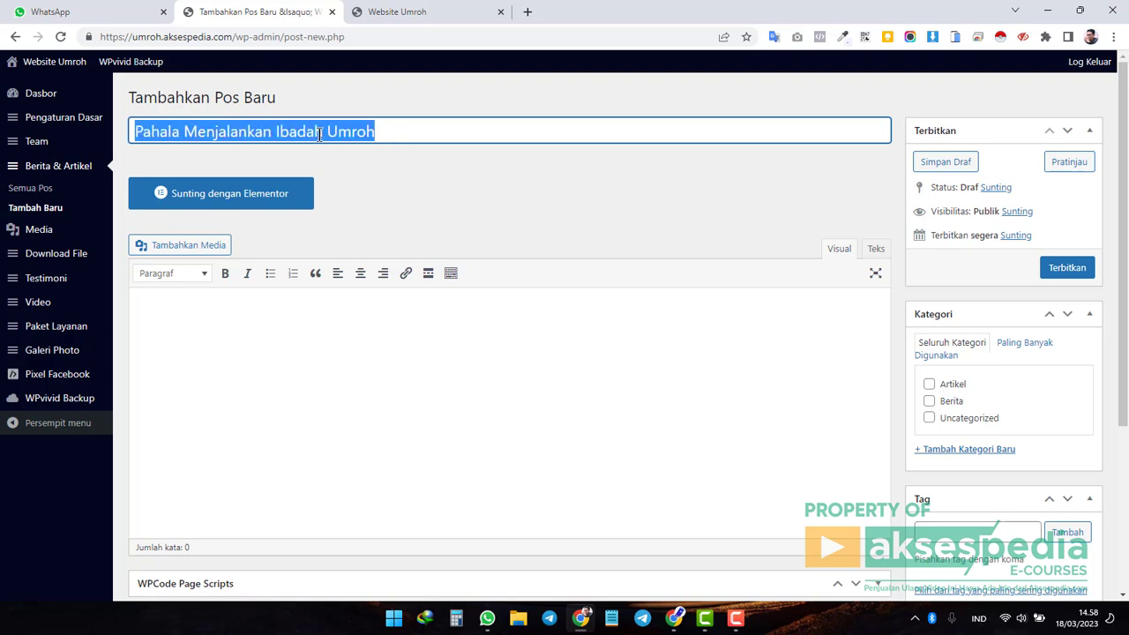
{"action": "left_click", "coordinate": [355, 131]}
{"action": "left_click", "coordinate": [428, 130]}
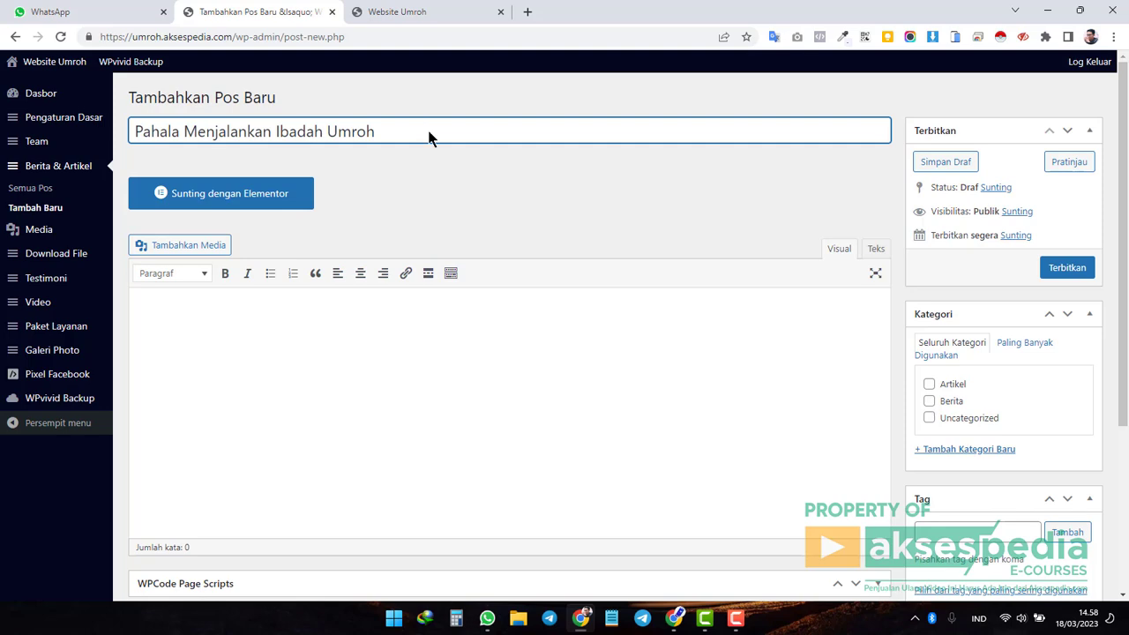
{"action": "key", "text": "Tab"}
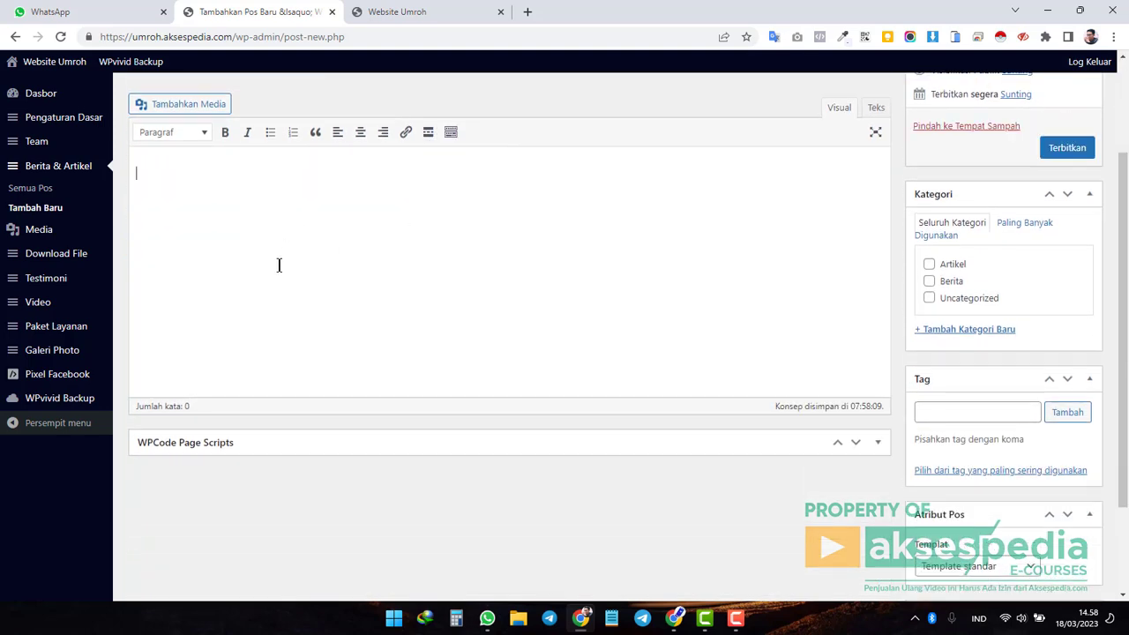
Open the live passport article in a new tab and select its first Lorem Ipsum paragraph.
{"action": "left_click", "coordinate": [398, 12]}
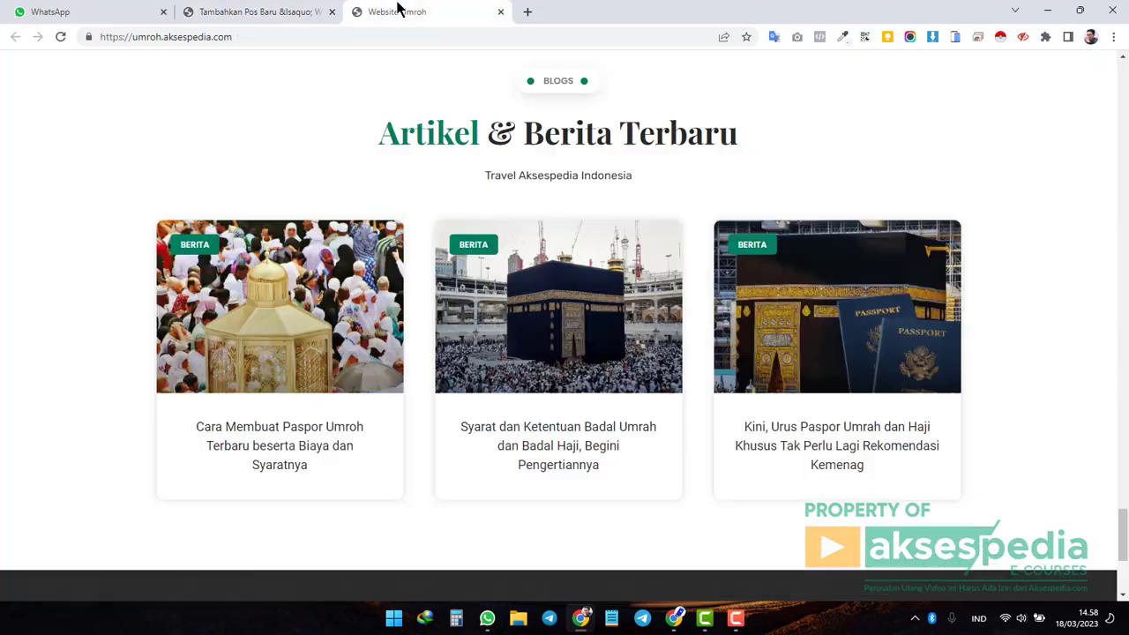
{"action": "scroll", "coordinate": [320, 304], "scroll_direction": "down", "scroll_amount": 2}
{"action": "middle_click", "coordinate": [321, 304]}
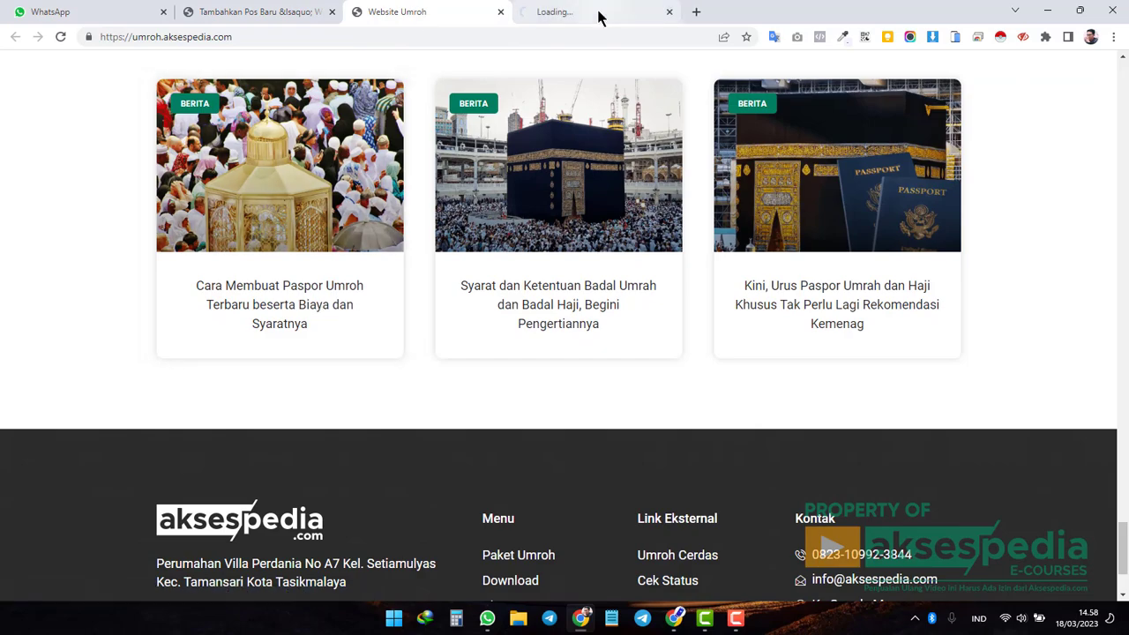
{"action": "left_click", "coordinate": [595, 12]}
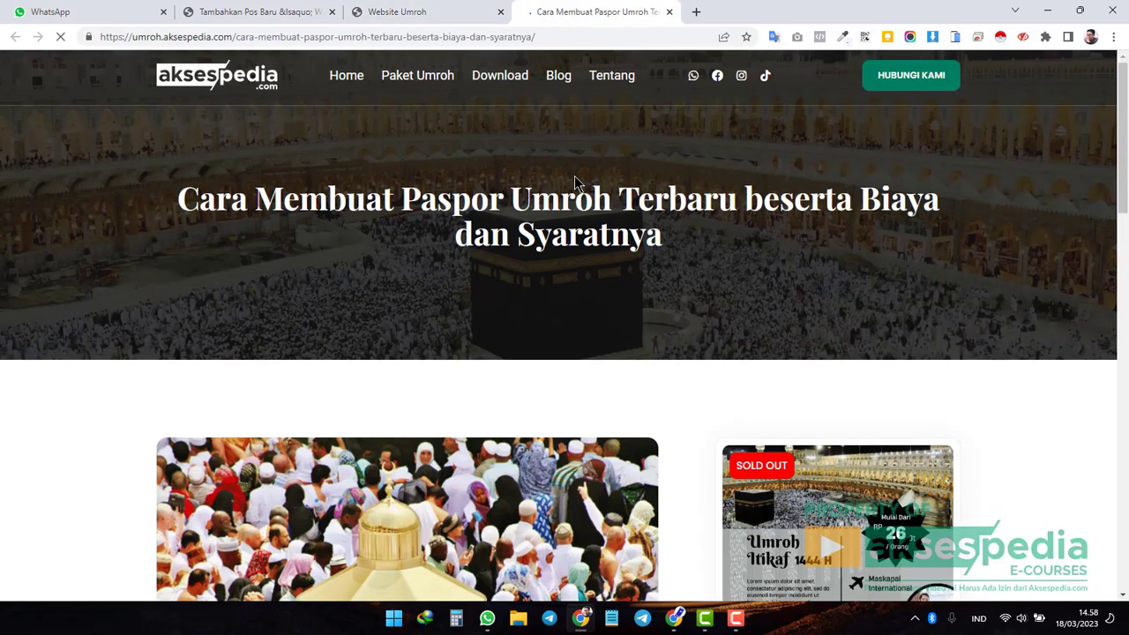
{"action": "scroll", "coordinate": [575, 176], "scroll_direction": "down", "scroll_amount": 8}
{"action": "scroll", "coordinate": [521, 184], "scroll_direction": "up", "scroll_amount": 2}
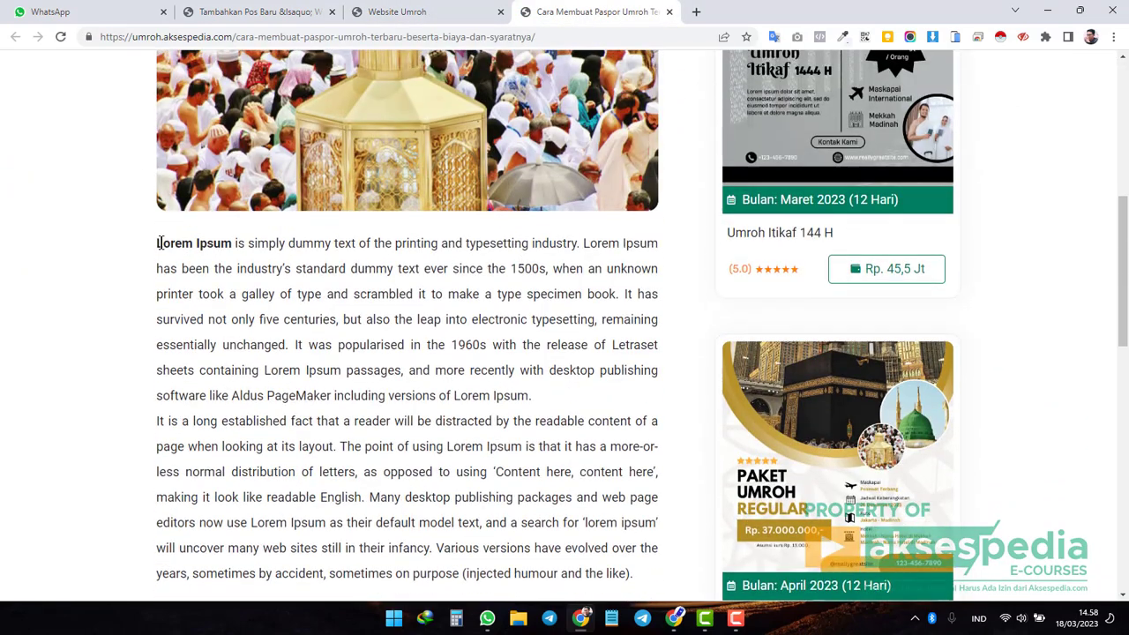
{"action": "left_click_drag", "start_coordinate": [155, 240], "coordinate": [544, 398]}
{"action": "key", "text": "ctrl+c"}
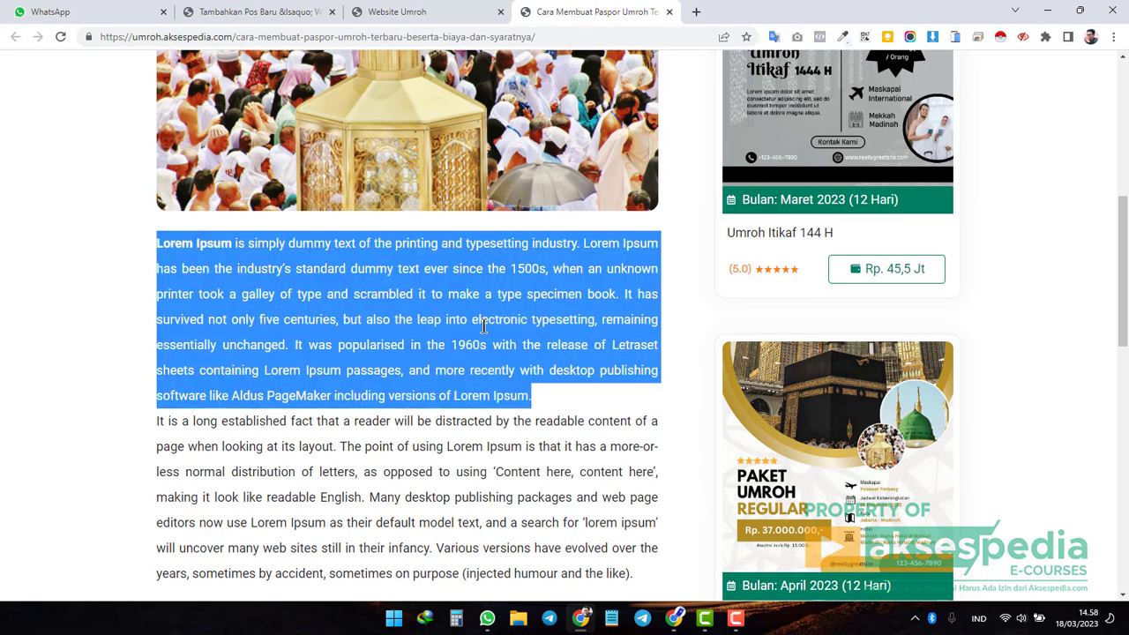
Paste the Lorem Ipsum paragraph as plain text into the post body and review title and body.
{"action": "left_click", "coordinate": [265, 14]}
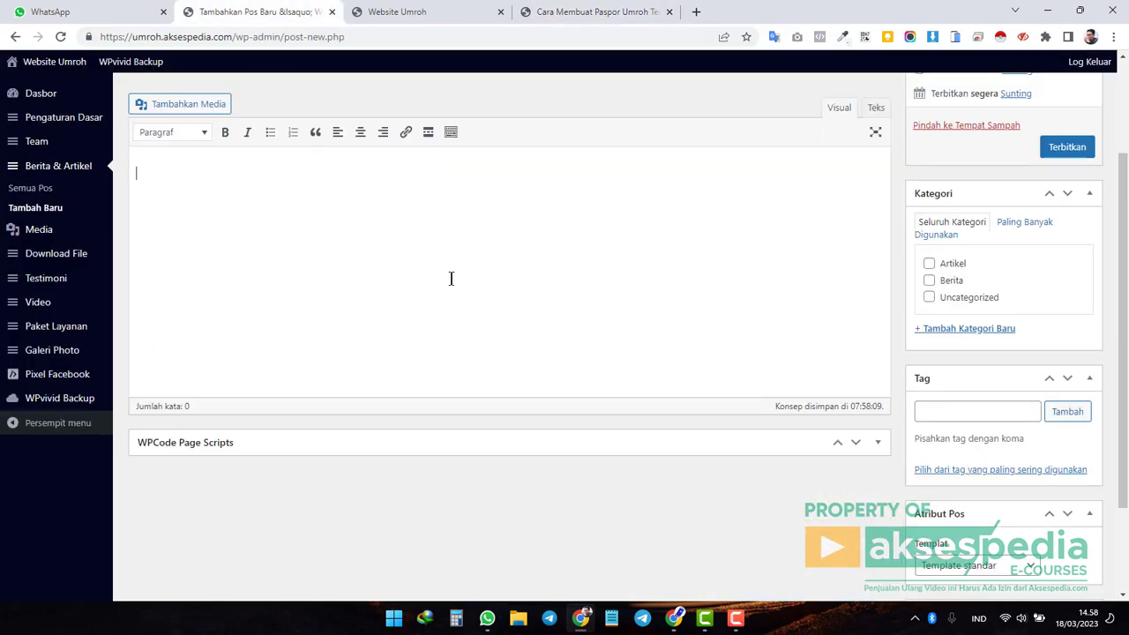
{"action": "right_click", "coordinate": [153, 180]}
{"action": "left_click", "coordinate": [249, 305]}
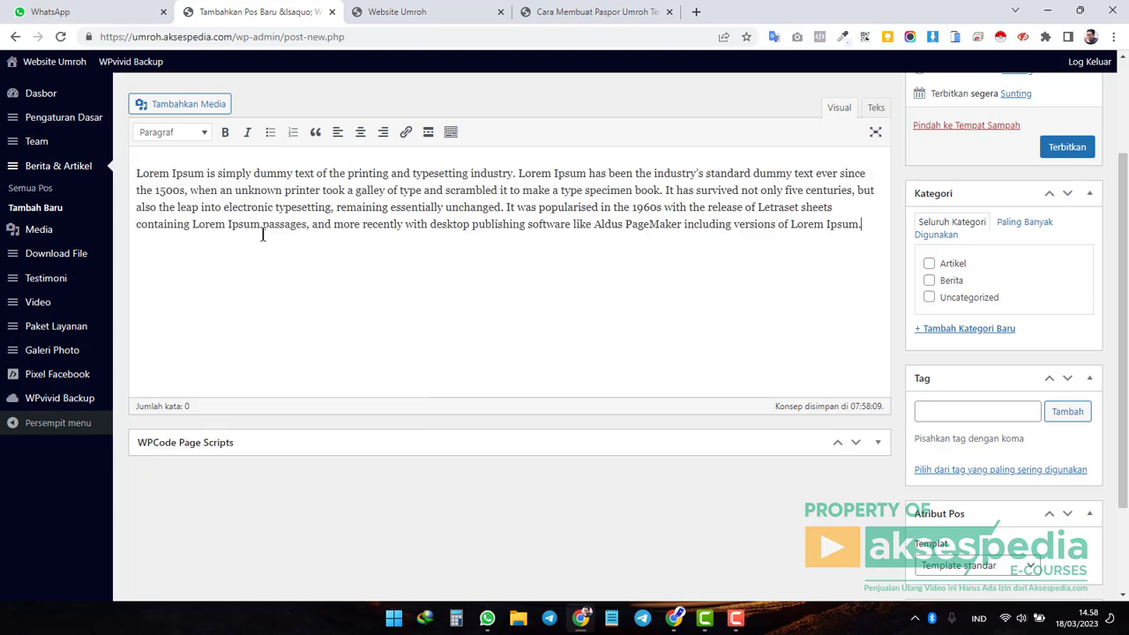
{"action": "scroll", "coordinate": [274, 234], "scroll_direction": "up", "scroll_amount": 3}
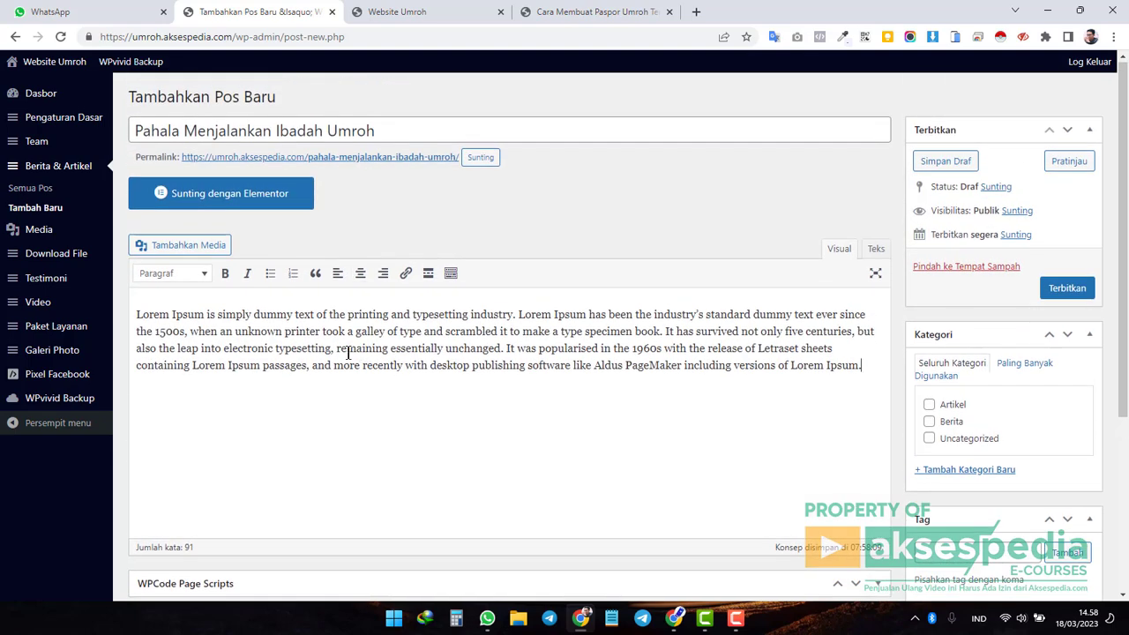
{"action": "left_click", "coordinate": [468, 348]}
{"action": "left_click_drag", "start_coordinate": [394, 130], "coordinate": [130, 131]}
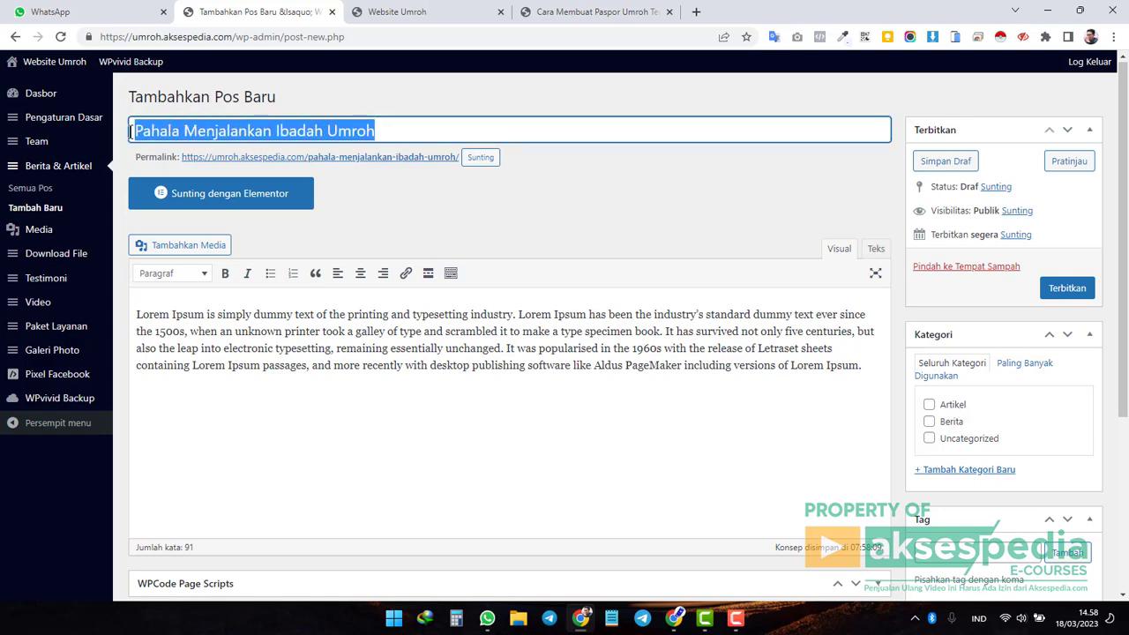
{"action": "left_click", "coordinate": [499, 375]}
{"action": "left_click_drag", "start_coordinate": [578, 372], "coordinate": [210, 318]}
Tick the Artikel category for the post.
{"action": "left_click", "coordinate": [346, 337]}
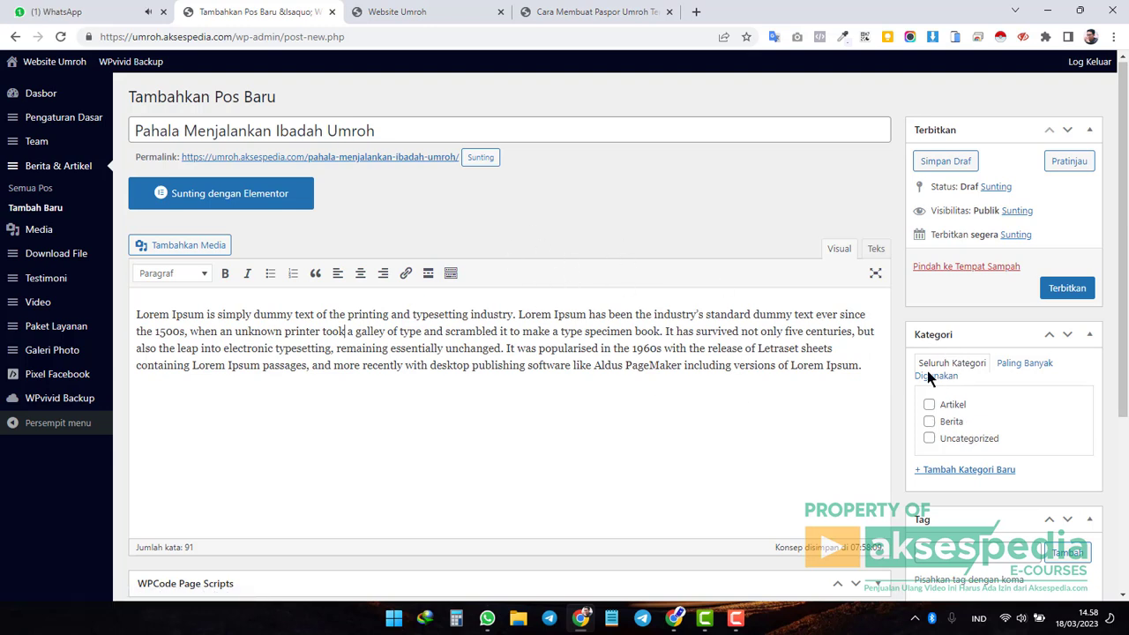
{"action": "left_click", "coordinate": [930, 406]}
{"action": "scroll", "coordinate": [601, 349], "scroll_direction": "down", "scroll_amount": 2}
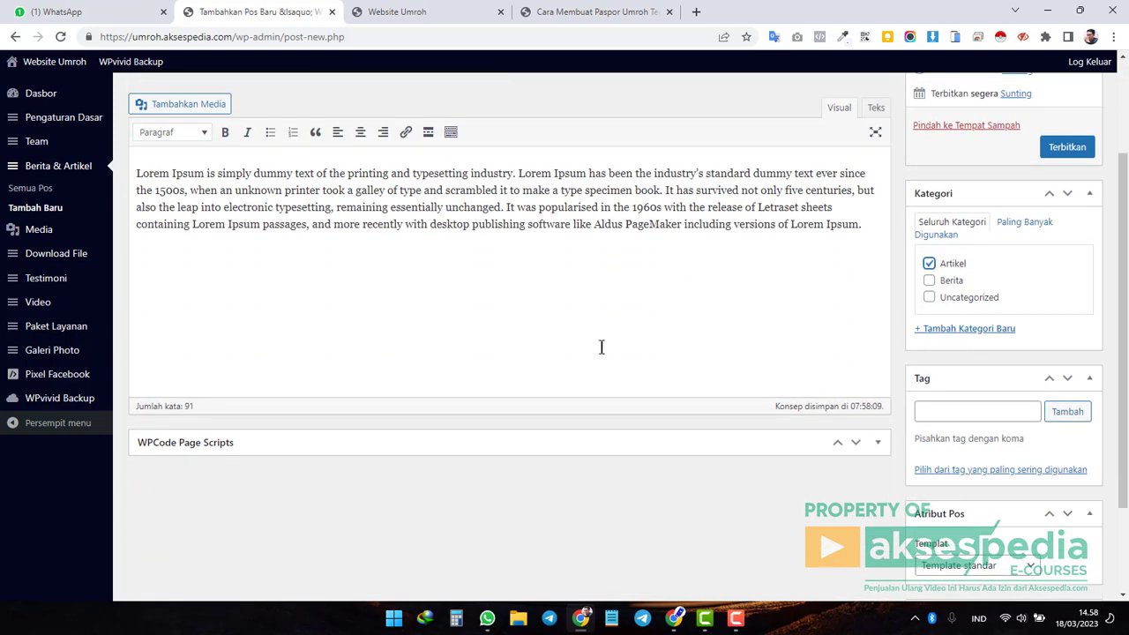
{"action": "scroll", "coordinate": [602, 348], "scroll_direction": "down", "scroll_amount": 2}
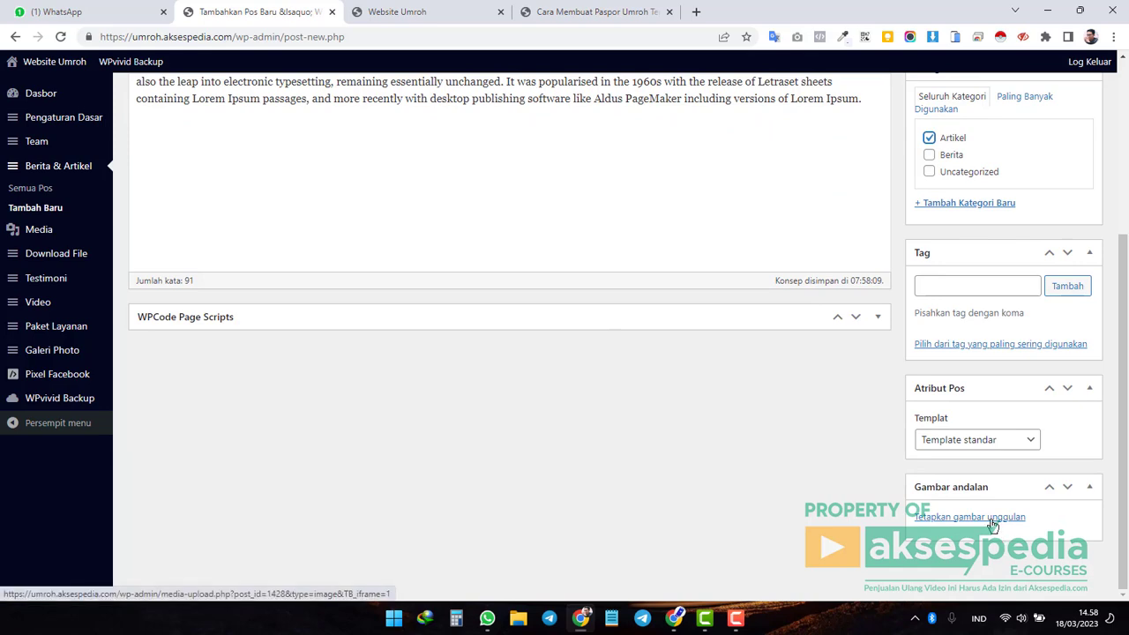
{"action": "scroll", "coordinate": [723, 485], "scroll_direction": "up", "scroll_amount": 3}
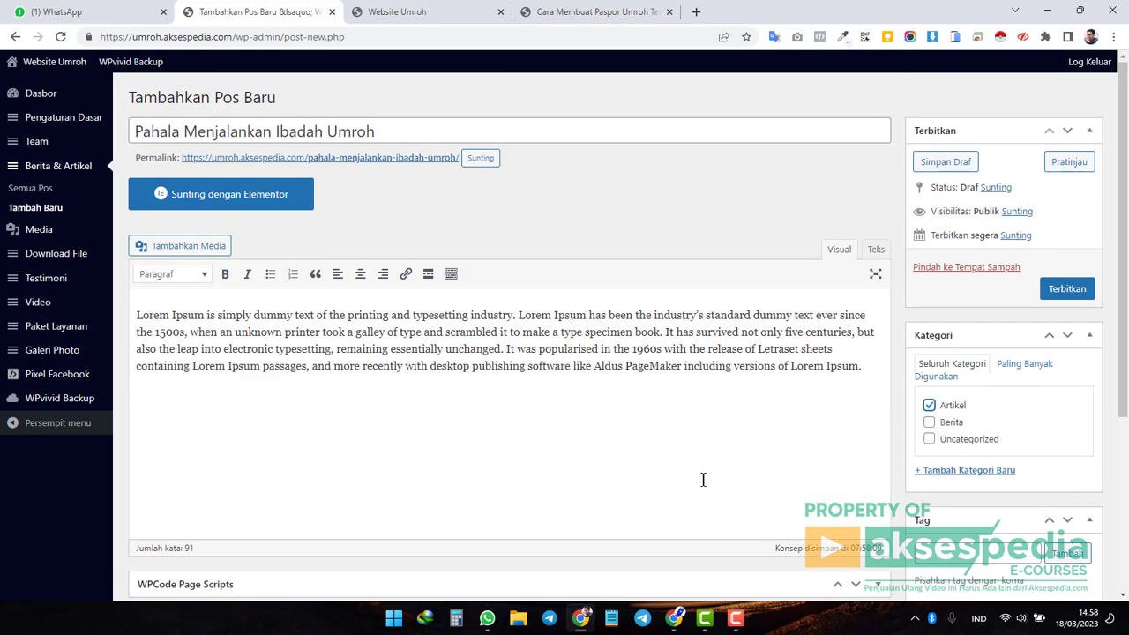
Check the dashboard's Support page for the Thumbnail Posts item, then return to the editor.
{"action": "middle_click", "coordinate": [46, 103]}
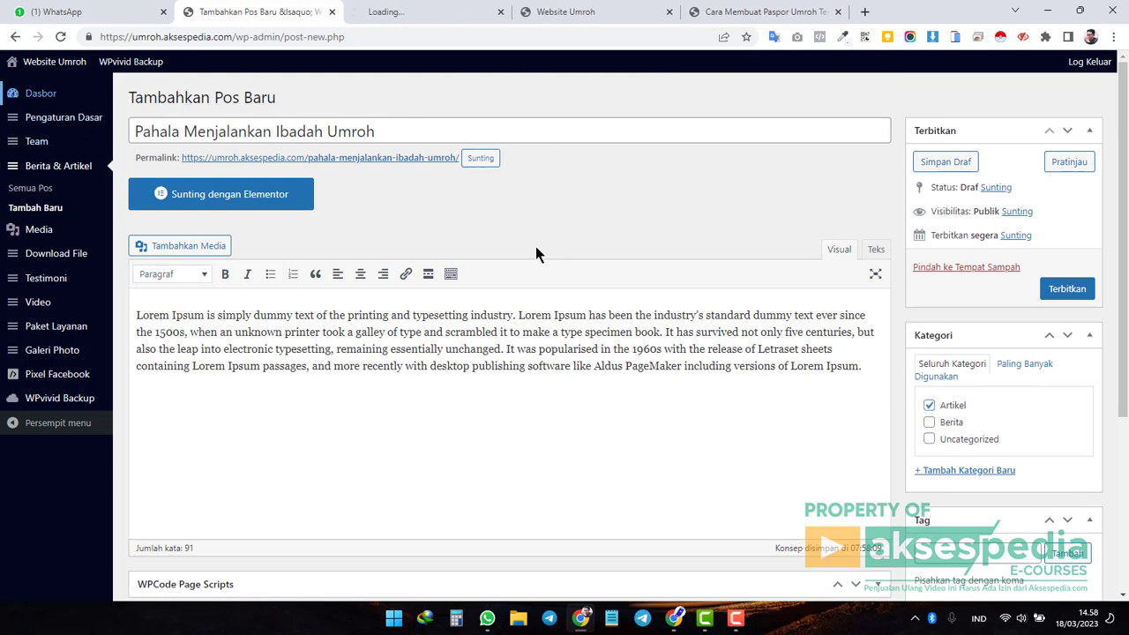
{"action": "left_click", "coordinate": [417, 13]}
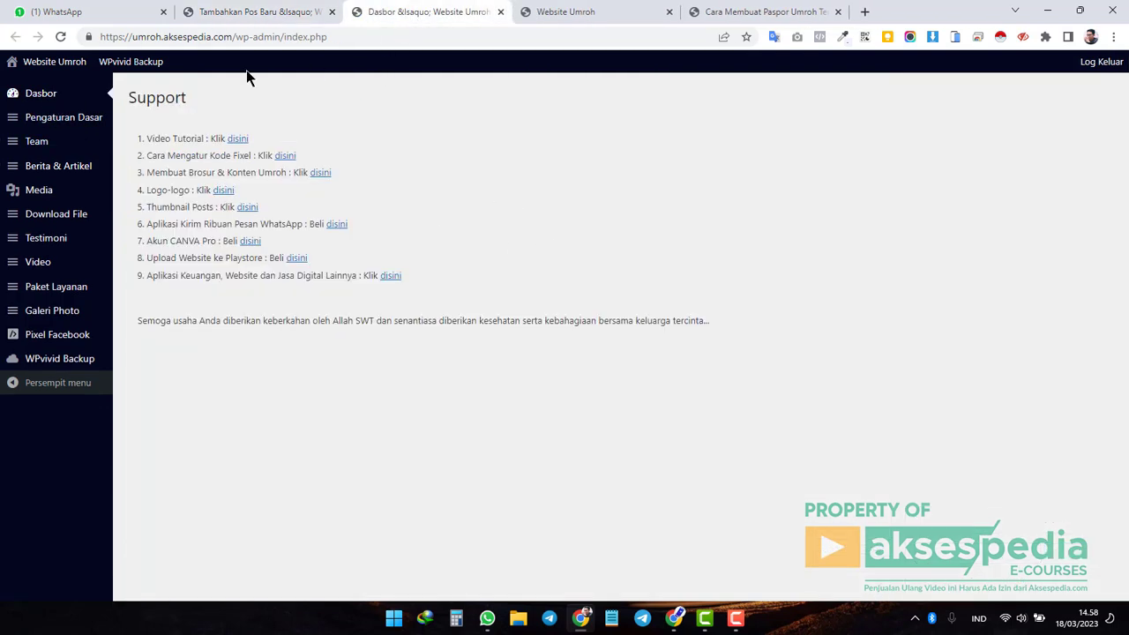
{"action": "left_click_drag", "start_coordinate": [226, 214], "coordinate": [207, 205]}
{"action": "left_click", "coordinate": [176, 207]}
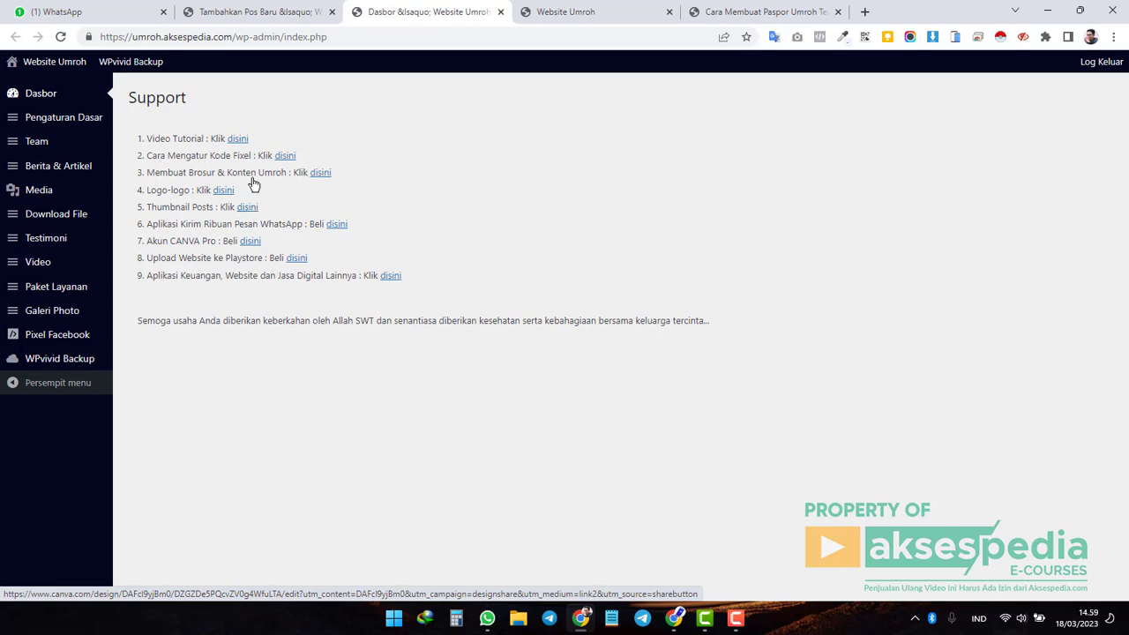
{"action": "left_click", "coordinate": [263, 12]}
{"action": "scroll", "coordinate": [794, 371], "scroll_direction": "down", "scroll_amount": 3}
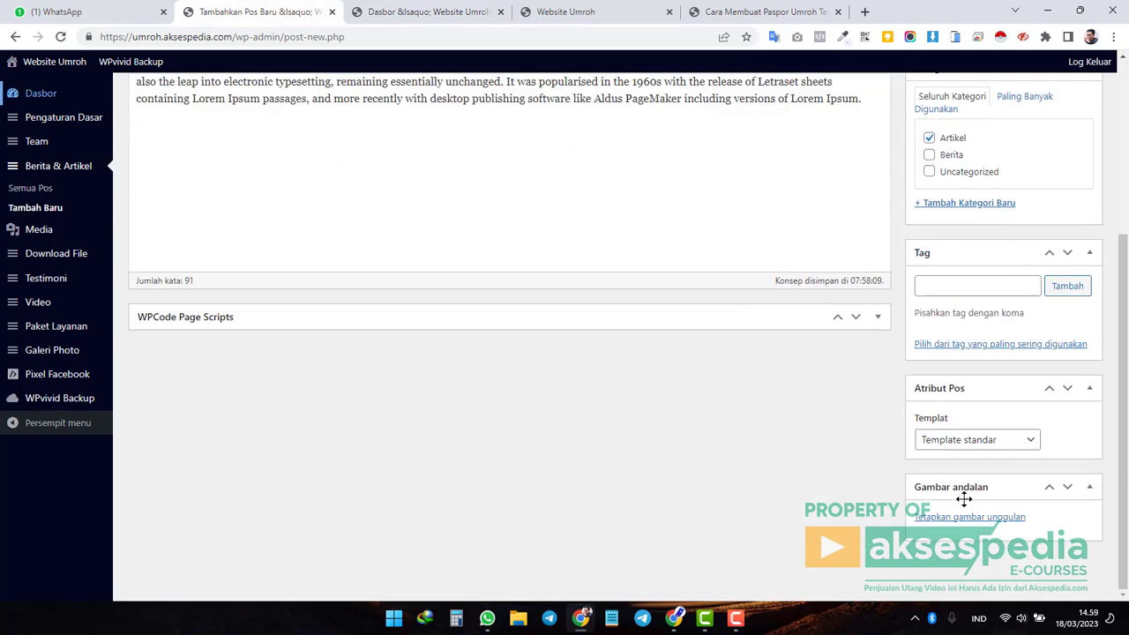
Set the golden-lantern photo from the media library as the post's featured image.
{"action": "left_click", "coordinate": [995, 525]}
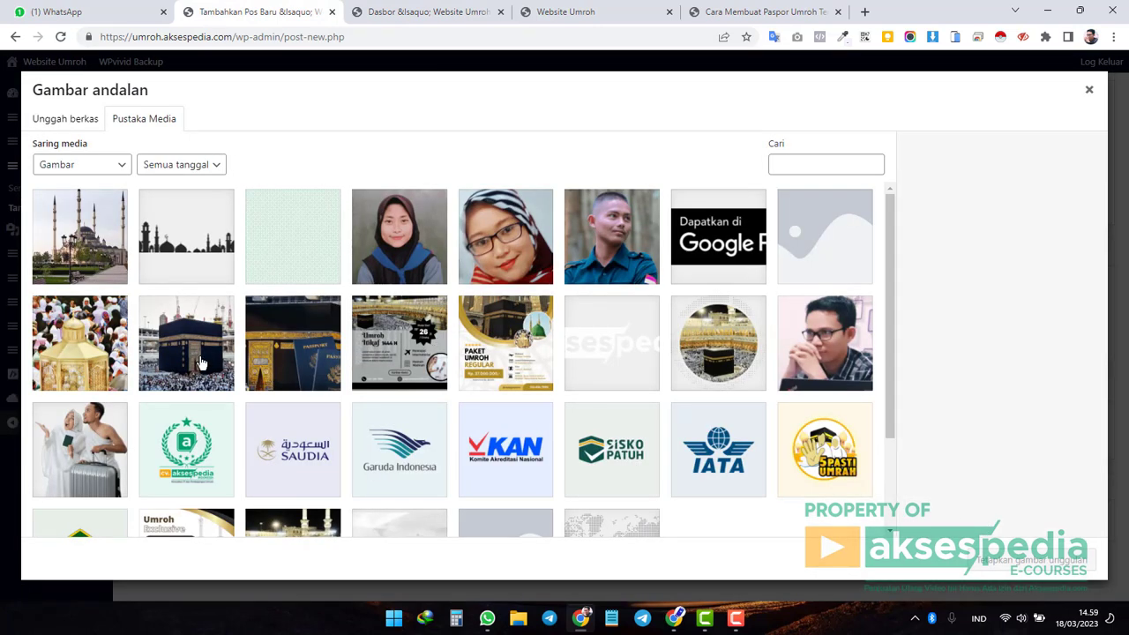
{"action": "left_click", "coordinate": [89, 357]}
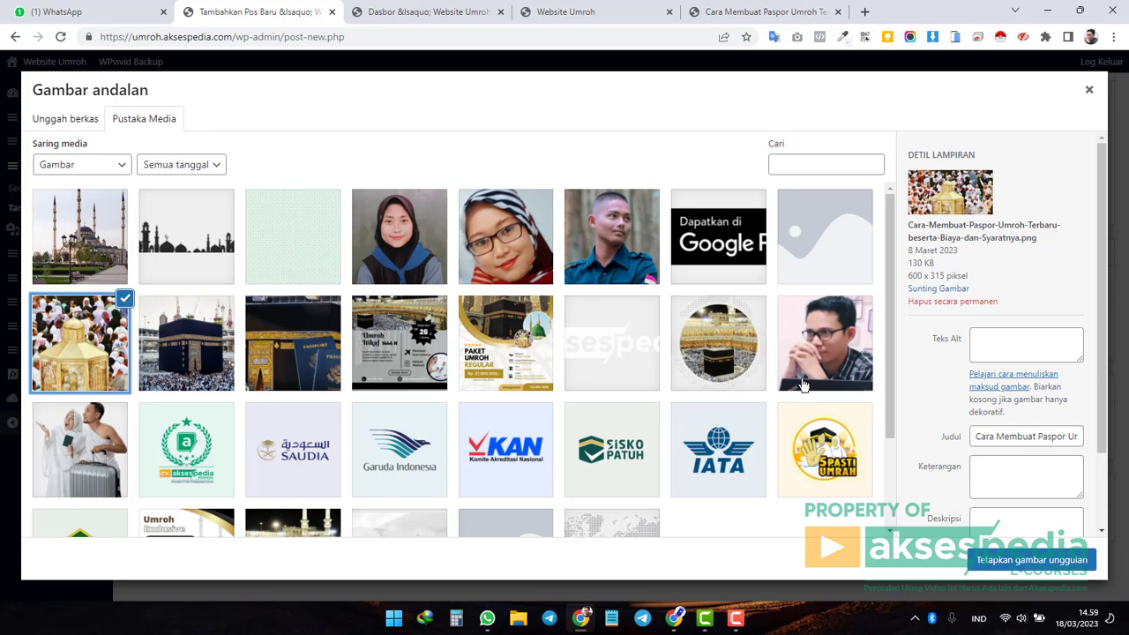
{"action": "left_click", "coordinate": [1034, 560]}
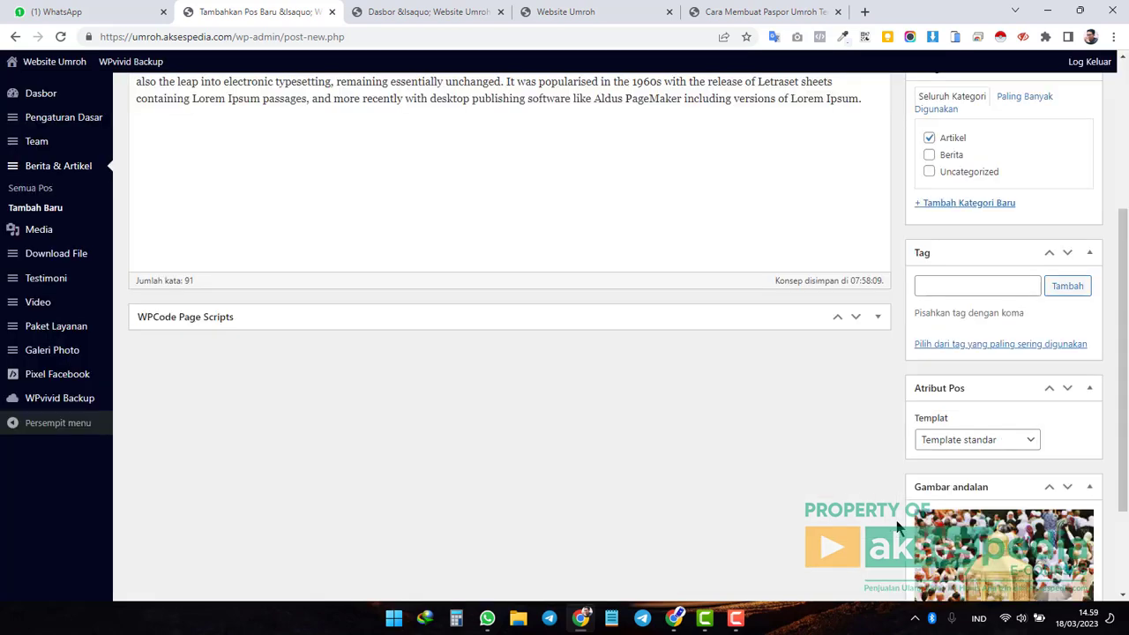
{"action": "scroll", "coordinate": [856, 505], "scroll_direction": "up", "scroll_amount": 3}
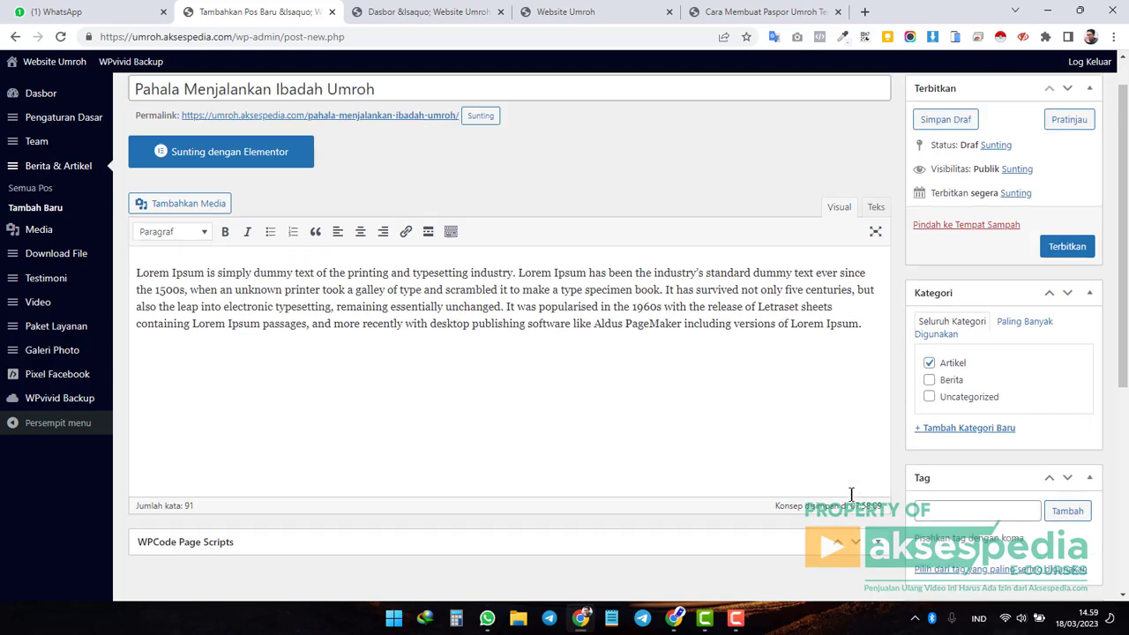
{"action": "scroll", "coordinate": [853, 501], "scroll_direction": "down", "scroll_amount": 5}
{"action": "scroll", "coordinate": [851, 501], "scroll_direction": "up", "scroll_amount": 4}
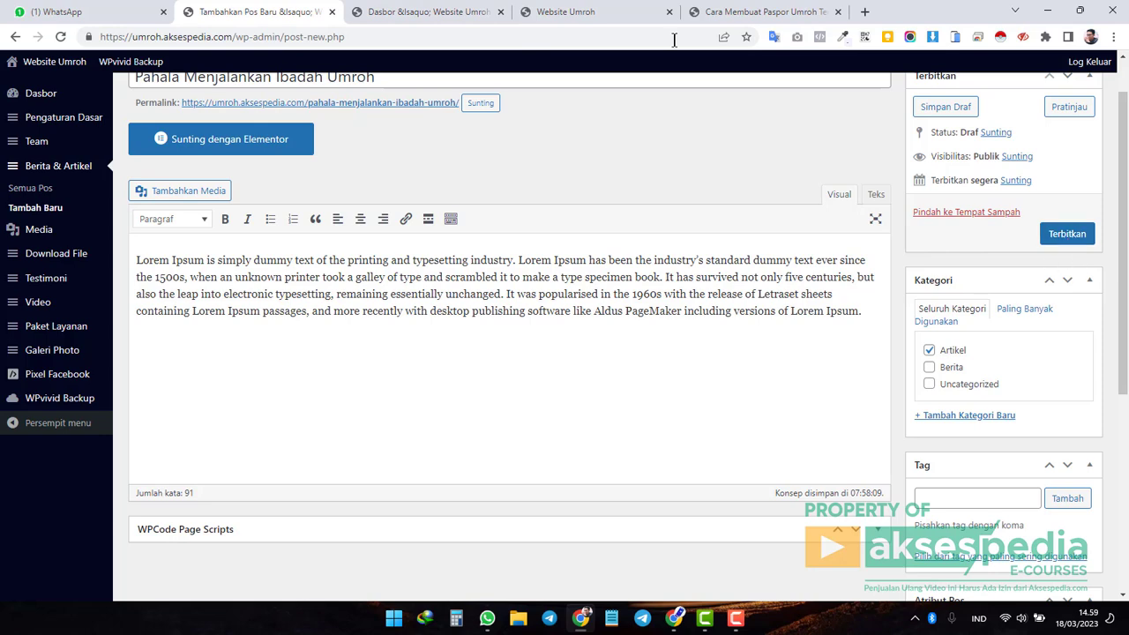
Publish the Pahala Menjalankan Ibadah Umroh post, checking the live site's articles before and after.
{"action": "left_click", "coordinate": [574, 12]}
{"action": "scroll", "coordinate": [750, 265], "scroll_direction": "up", "scroll_amount": 2}
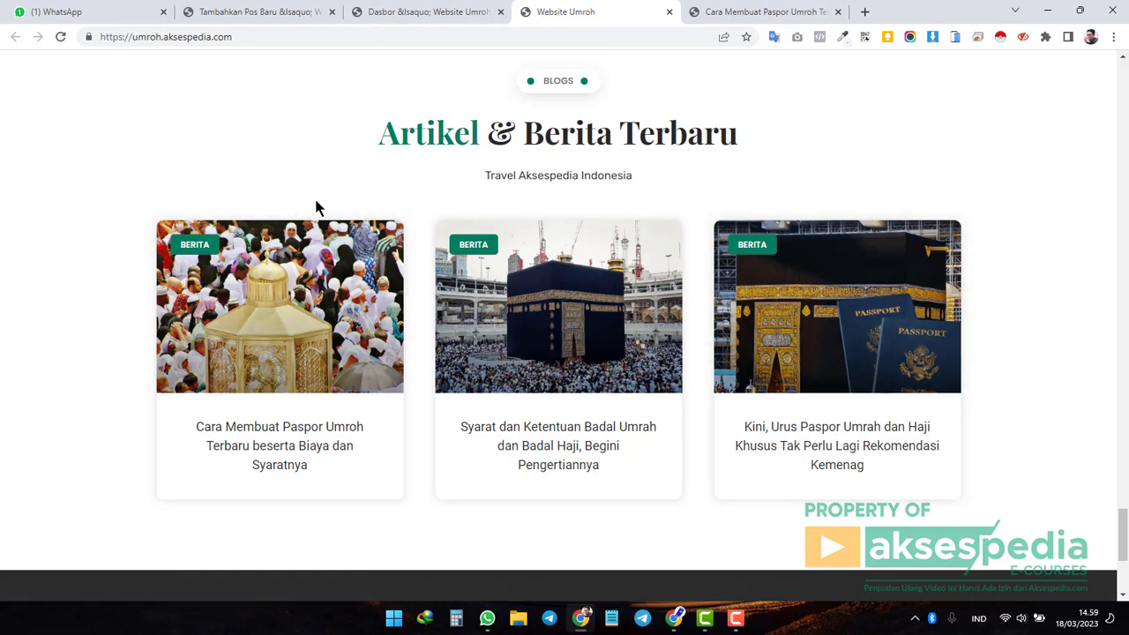
{"action": "left_click", "coordinate": [257, 13]}
{"action": "left_click", "coordinate": [1069, 237]}
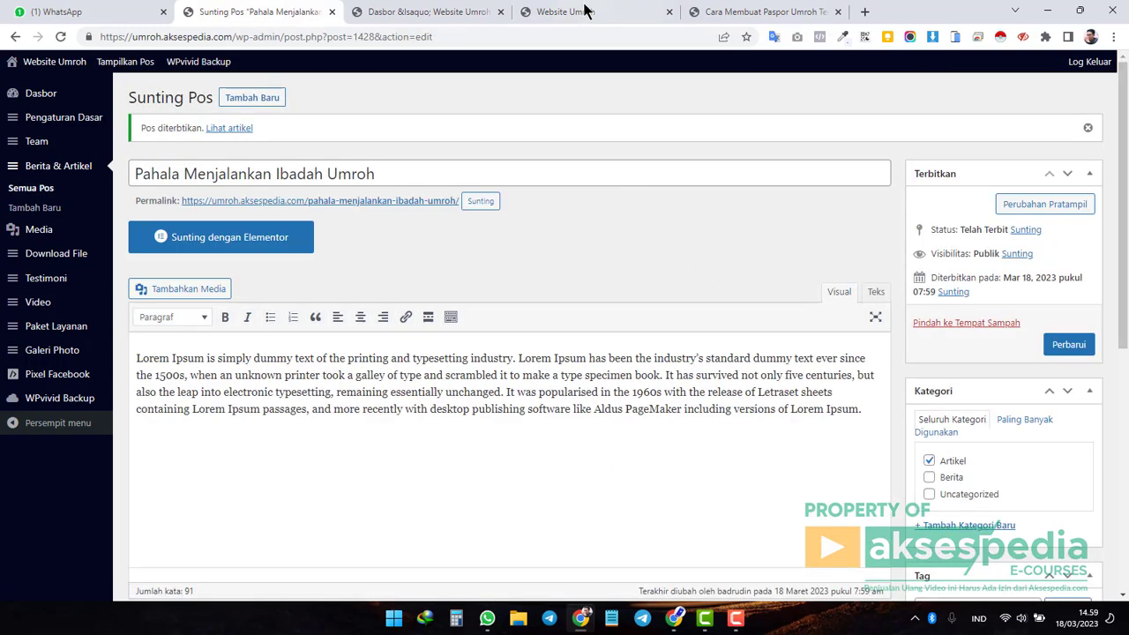
{"action": "left_click", "coordinate": [585, 11]}
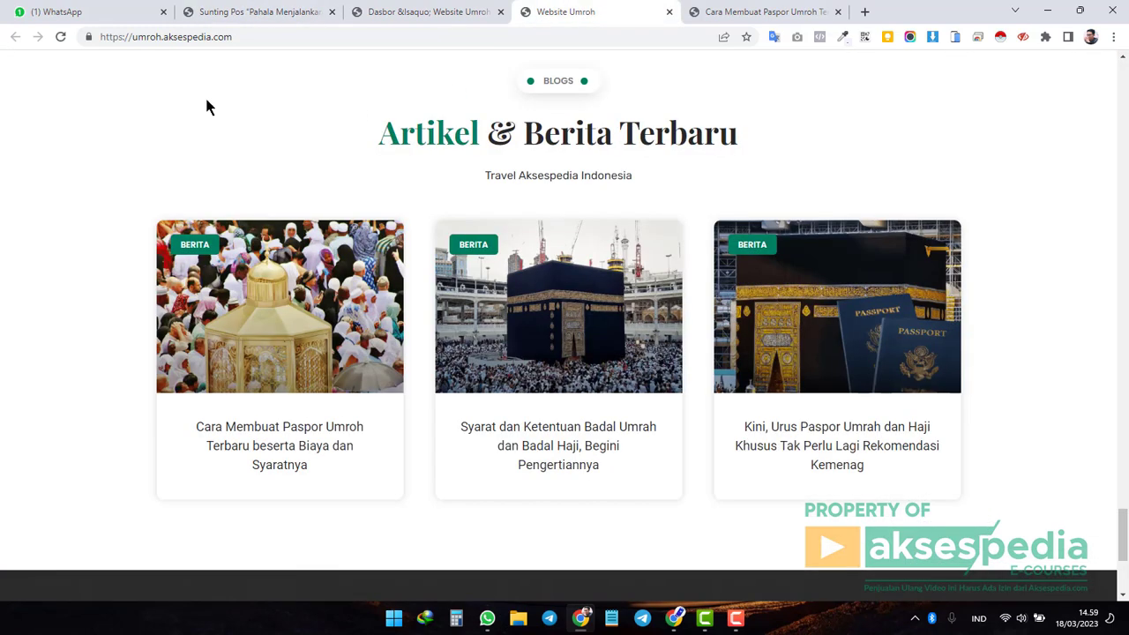
Reload the live site to confirm the new article appears among the latest articles.
{"action": "left_click", "coordinate": [66, 41]}
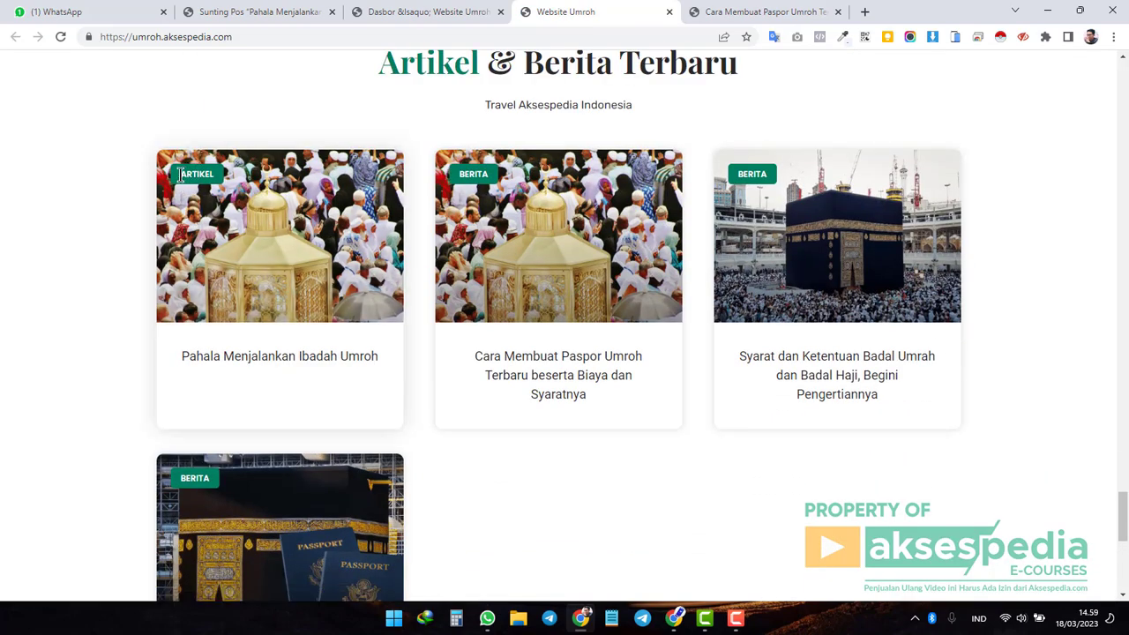
{"action": "double_click", "coordinate": [190, 174]}
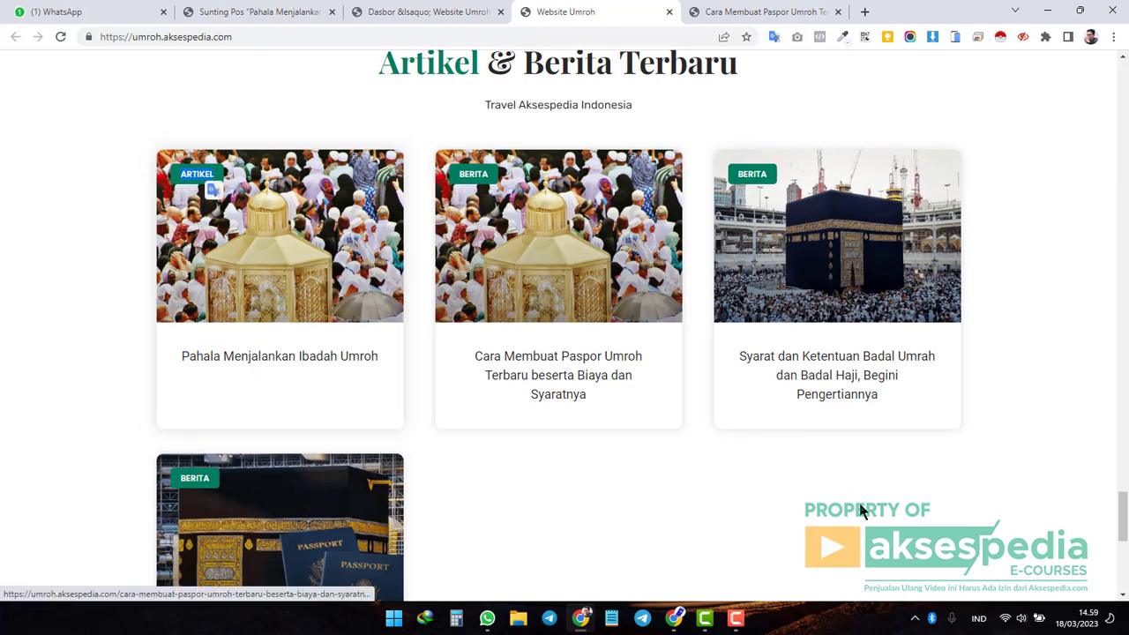
{"action": "scroll", "coordinate": [879, 328], "scroll_direction": "down", "scroll_amount": 2}
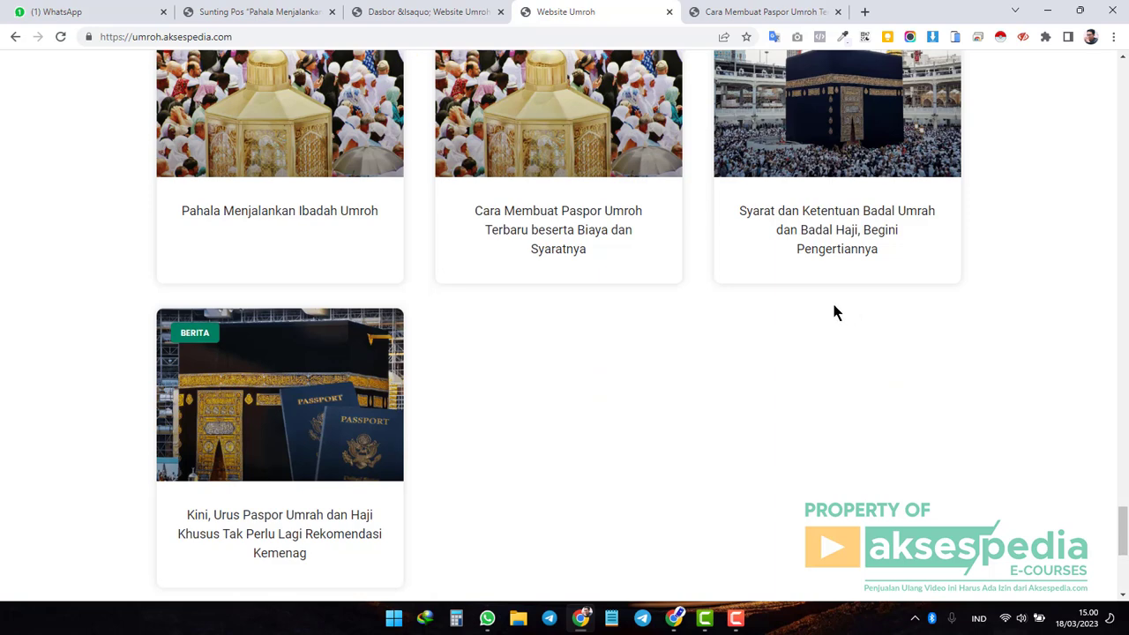
Read through the Cara Membuat Paspor Umroh article, then return to the post's edit screen.
{"action": "left_click", "coordinate": [577, 238]}
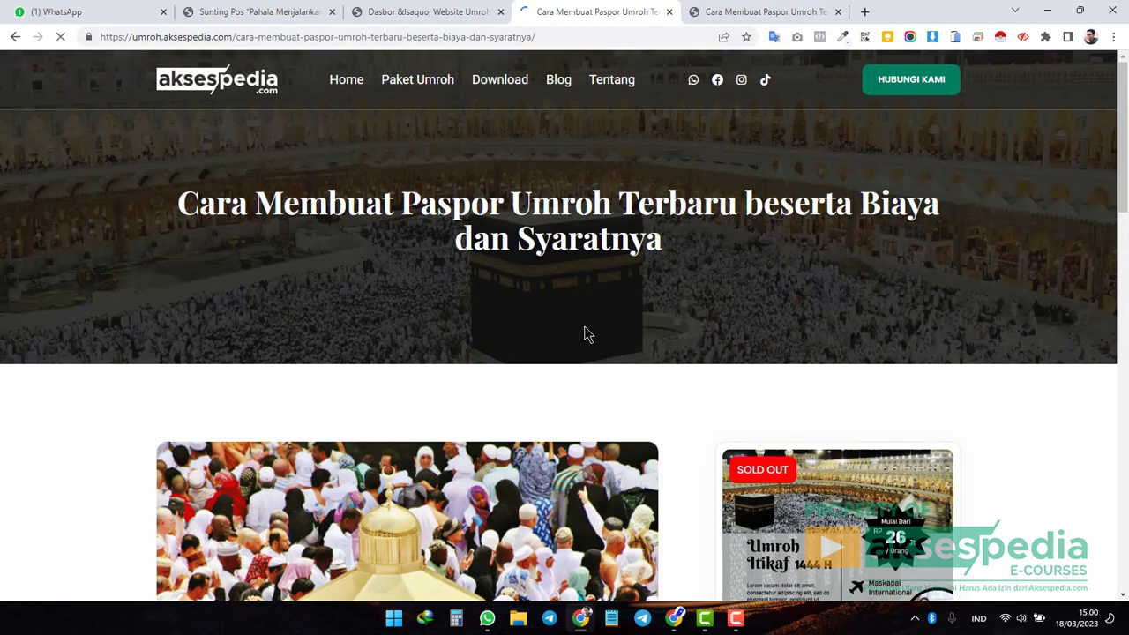
{"action": "scroll", "coordinate": [607, 304], "scroll_direction": "down", "scroll_amount": 4}
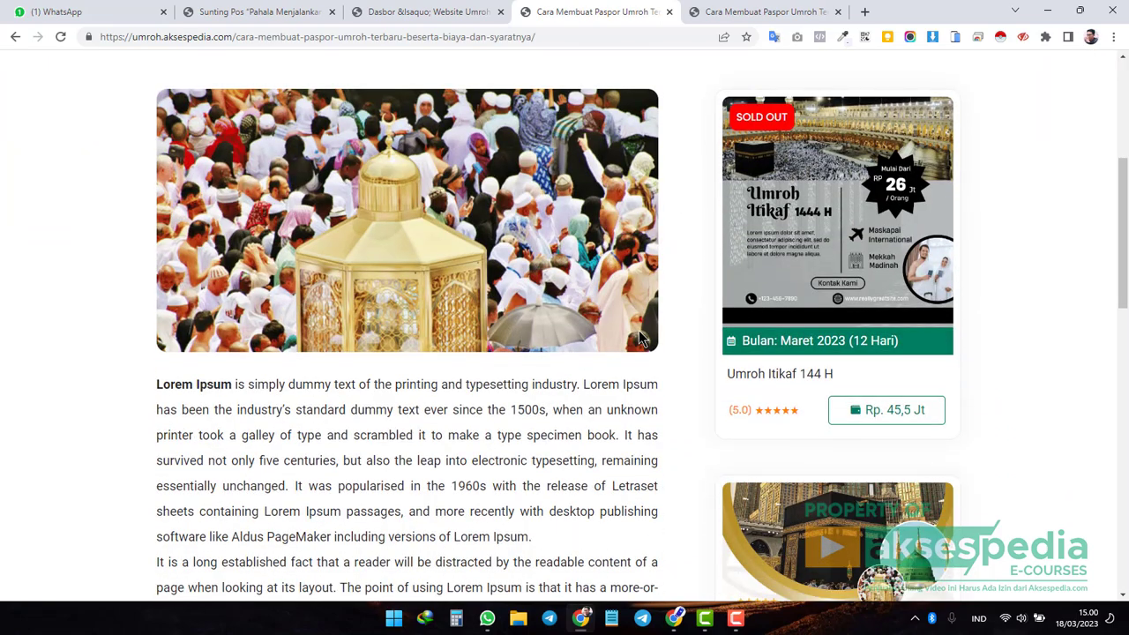
{"action": "scroll", "coordinate": [695, 394], "scroll_direction": "up", "scroll_amount": 4}
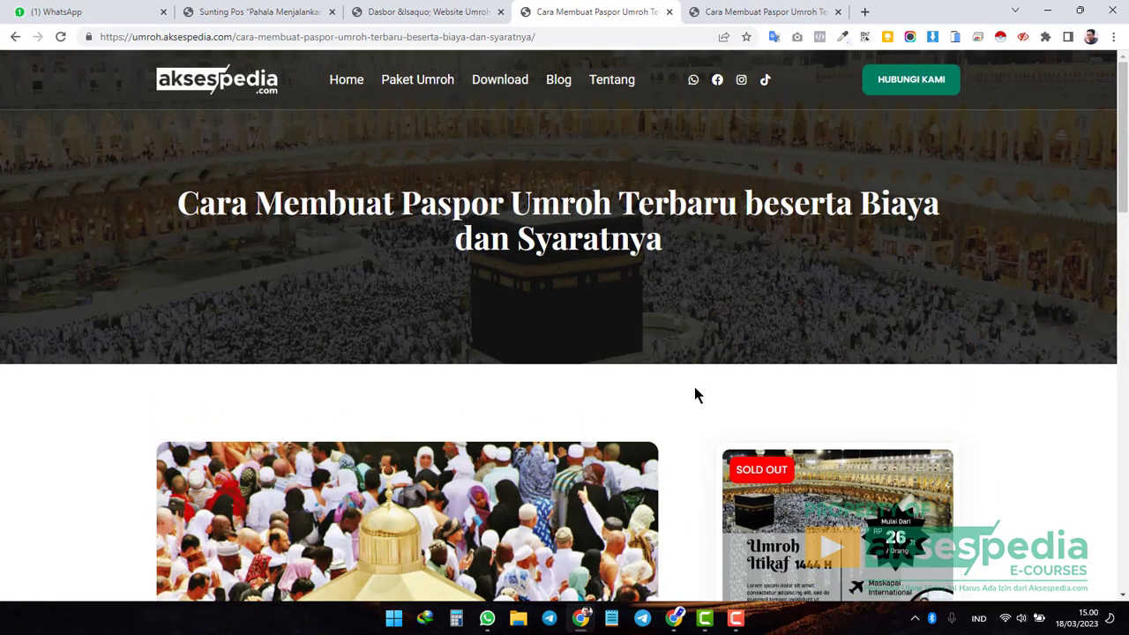
{"action": "scroll", "coordinate": [694, 394], "scroll_direction": "down", "scroll_amount": 12}
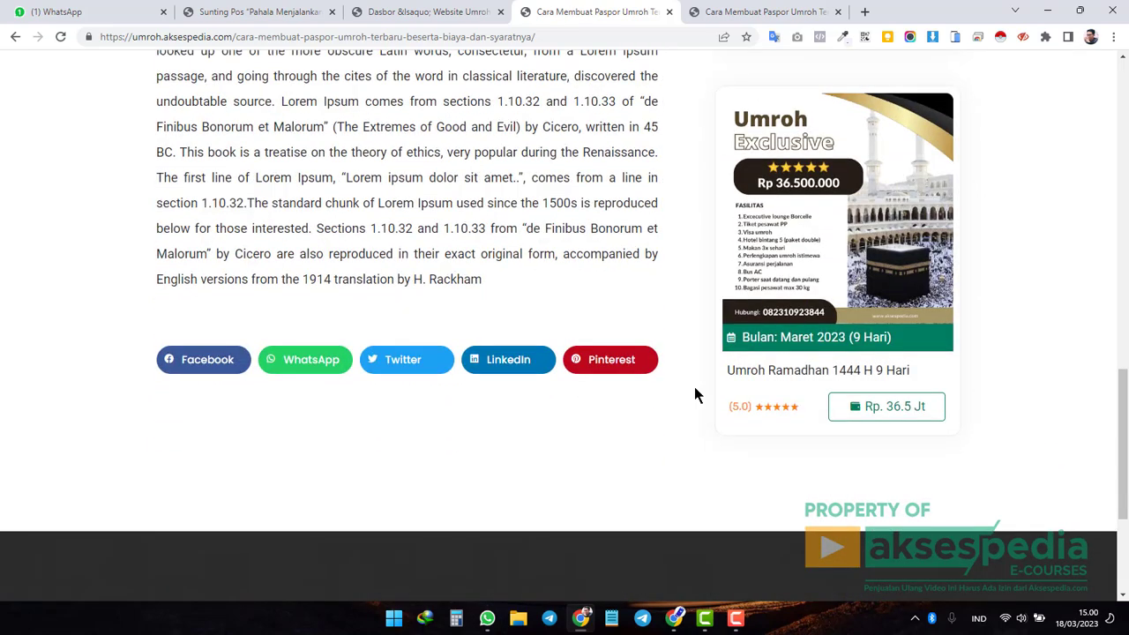
{"action": "scroll", "coordinate": [694, 395], "scroll_direction": "up", "scroll_amount": 4}
{"action": "scroll", "coordinate": [694, 394], "scroll_direction": "up", "scroll_amount": 9}
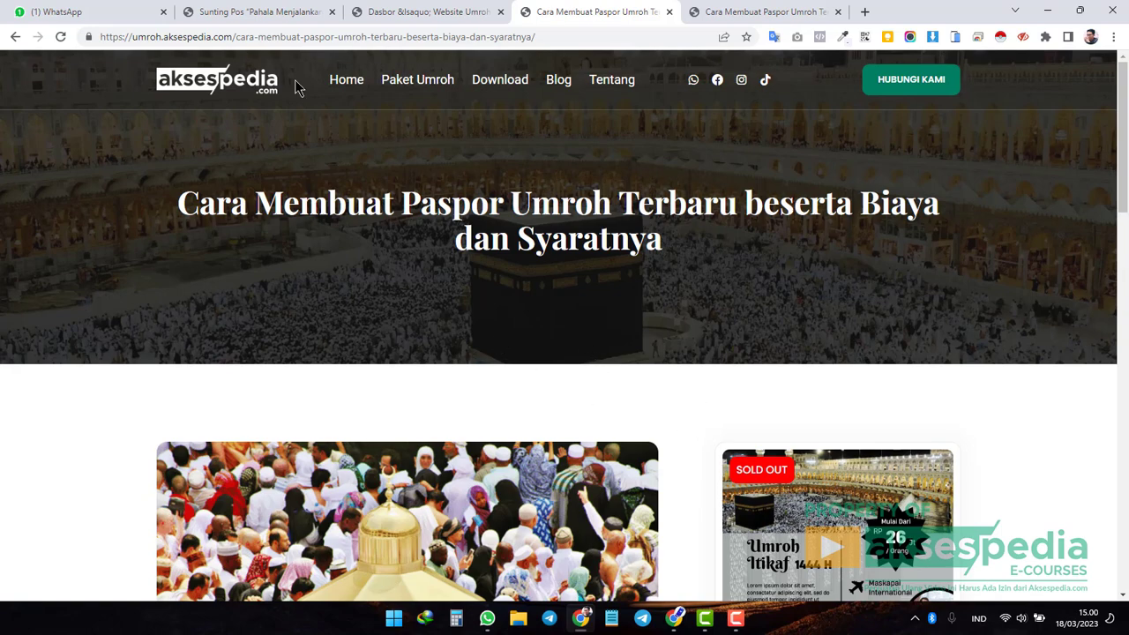
{"action": "left_click", "coordinate": [269, 14]}
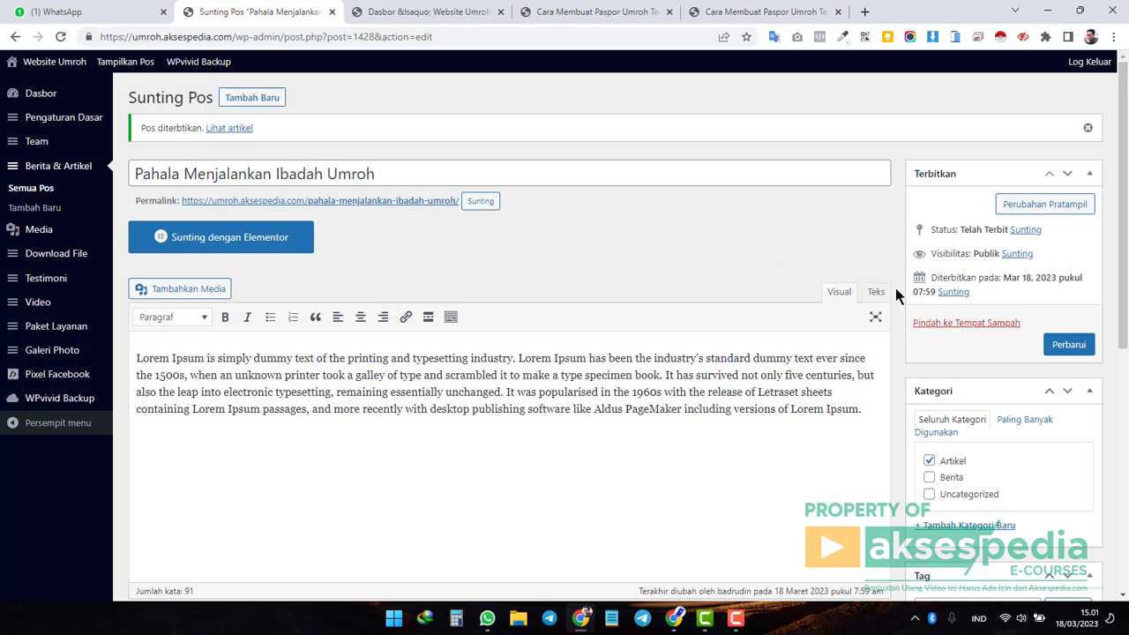
Close the extra Dasbor tab and bring up the Cara Membuat Paspor Umroh article tab.
{"action": "scroll", "coordinate": [894, 292], "scroll_direction": "down", "scroll_amount": 5}
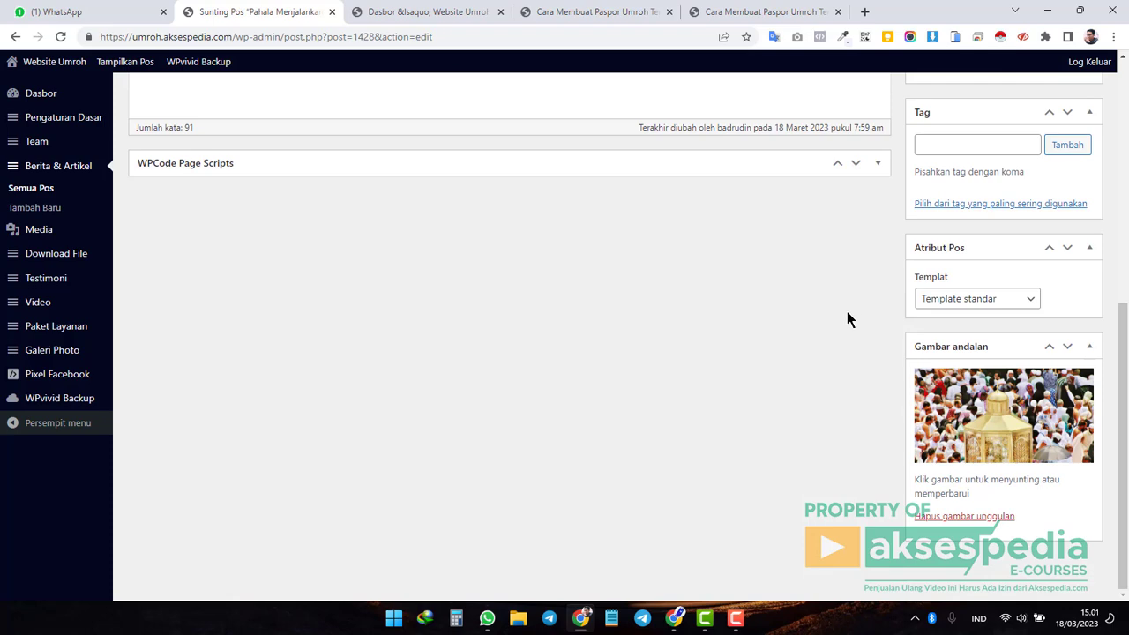
{"action": "scroll", "coordinate": [847, 320], "scroll_direction": "up", "scroll_amount": 4}
{"action": "scroll", "coordinate": [880, 295], "scroll_direction": "up", "scroll_amount": 1}
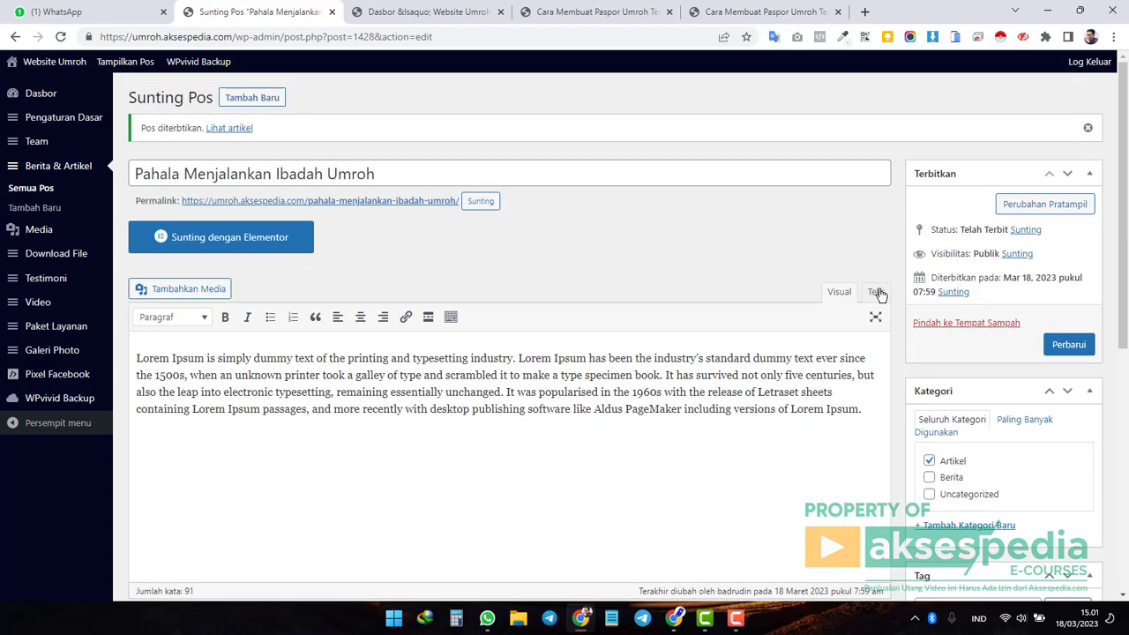
{"action": "left_click", "coordinate": [422, 13]}
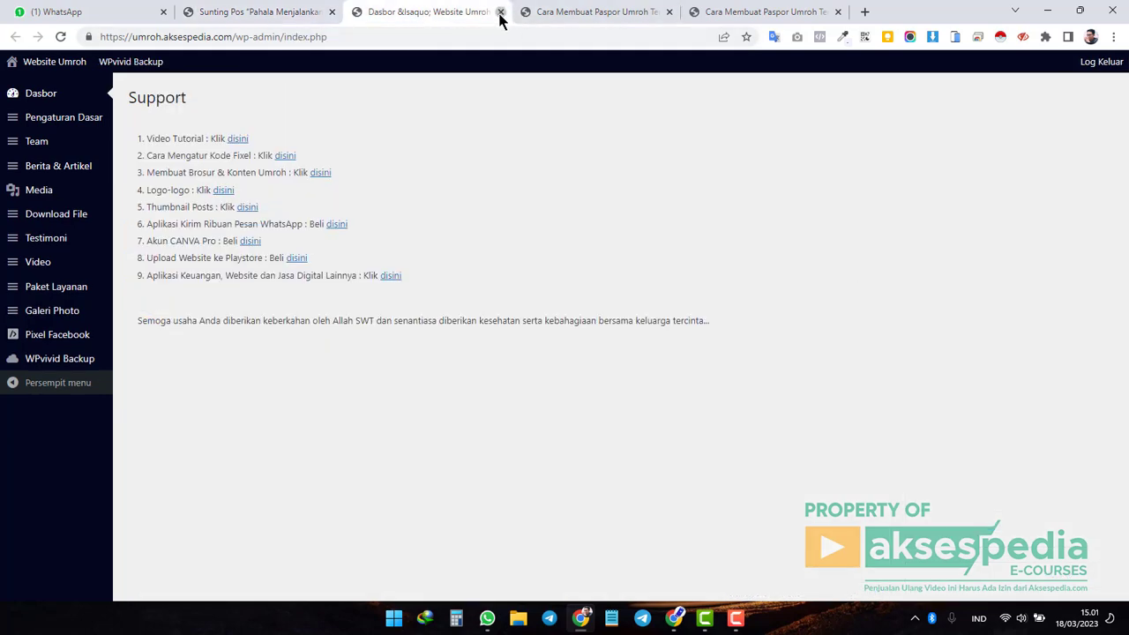
{"action": "left_click", "coordinate": [500, 12]}
{"action": "left_click", "coordinate": [452, 13]}
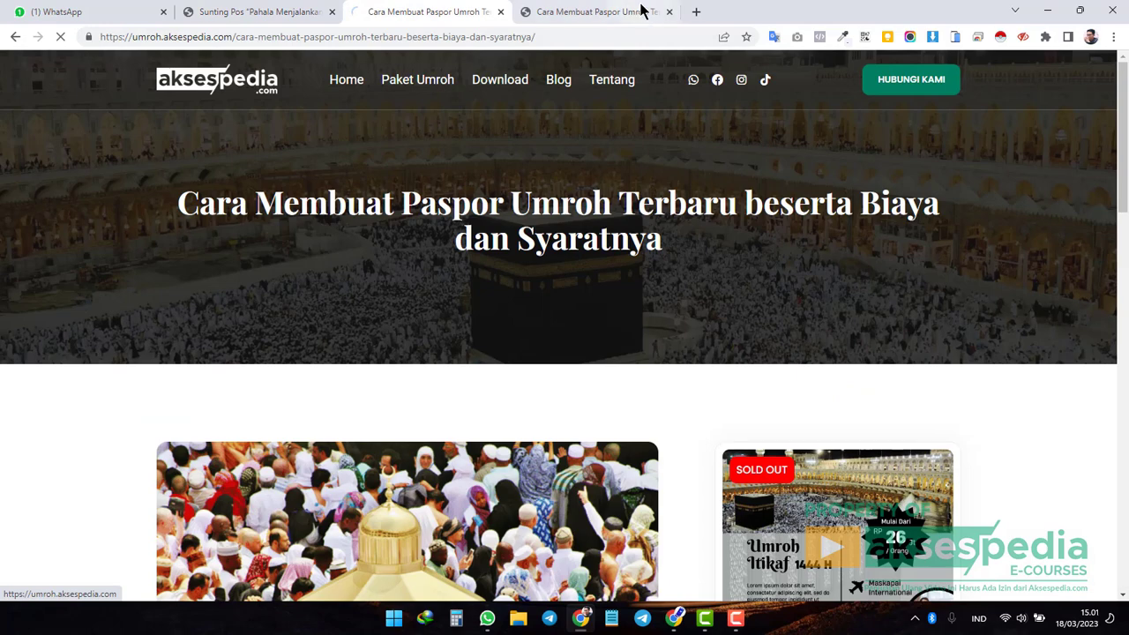
Close the duplicate article tab and open the admin Download File list.
{"action": "left_click", "coordinate": [669, 11]}
{"action": "left_click", "coordinate": [270, 16]}
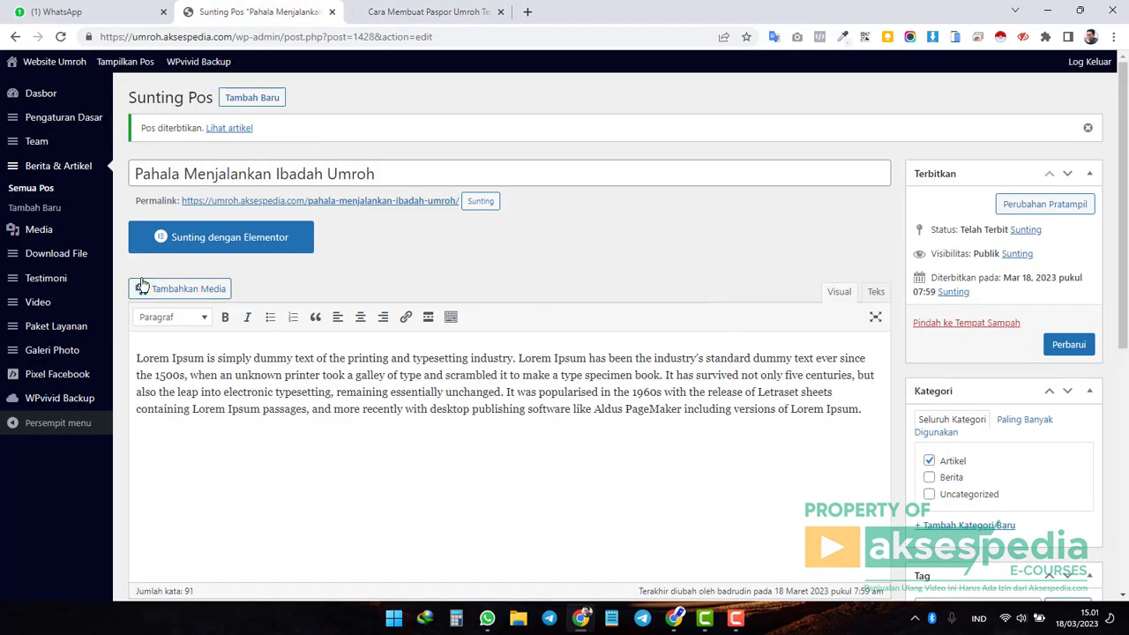
{"action": "mouse_move", "coordinate": [102, 251]}
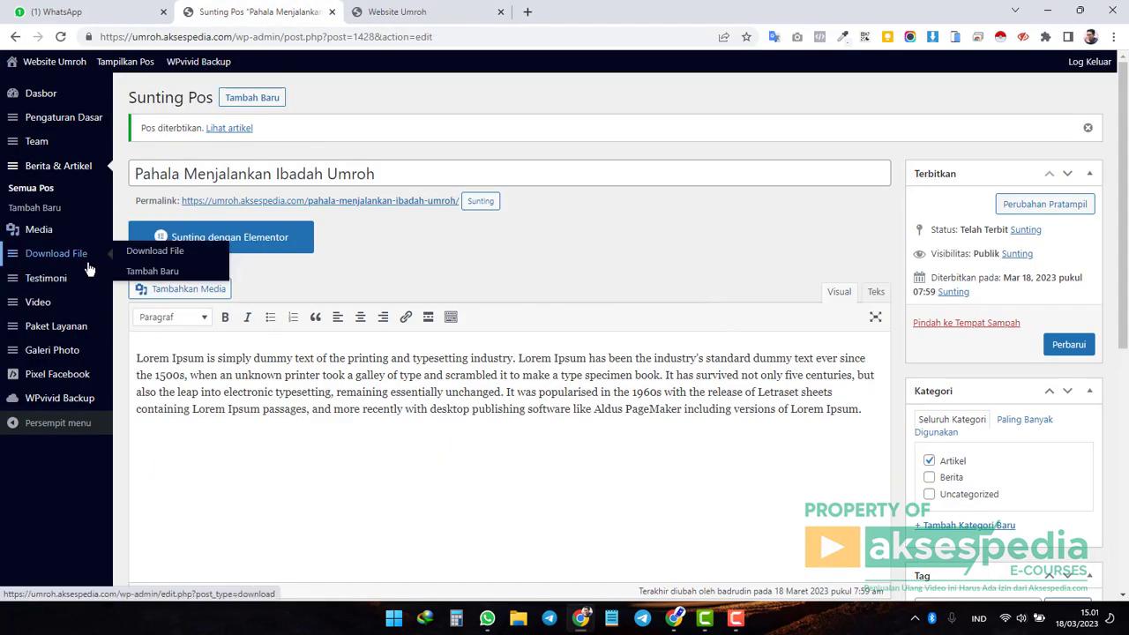
{"action": "mouse_move", "coordinate": [64, 266]}
{"action": "left_click", "coordinate": [62, 263]}
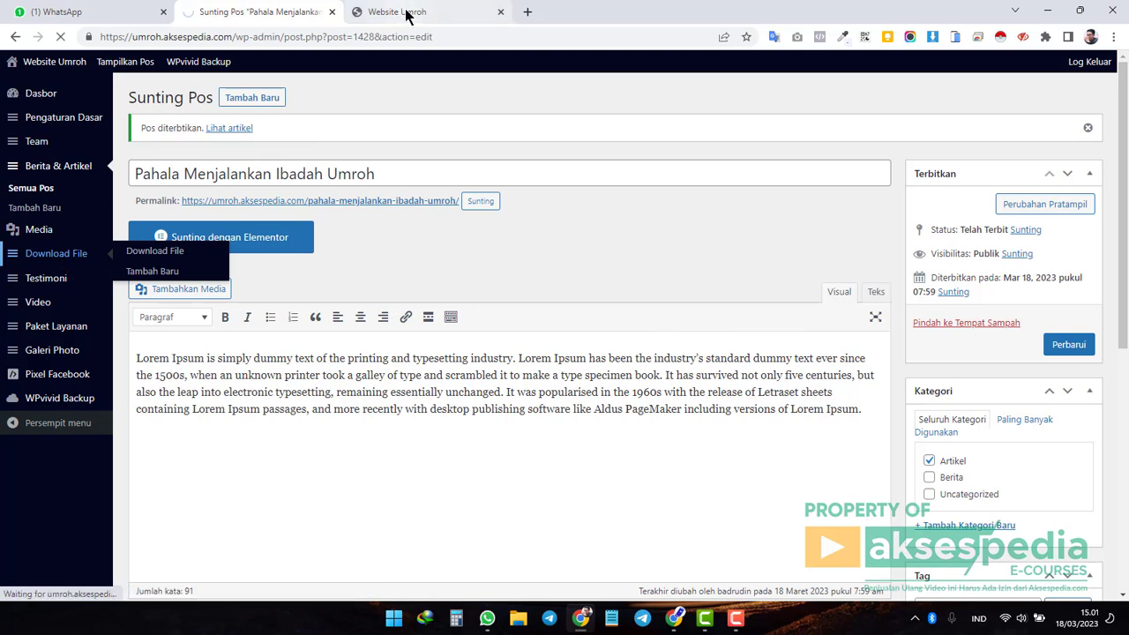
View the live Download page and its Doa dan Zikir Manasik Kementerian Agama PDF entry.
{"action": "left_click", "coordinate": [399, 12]}
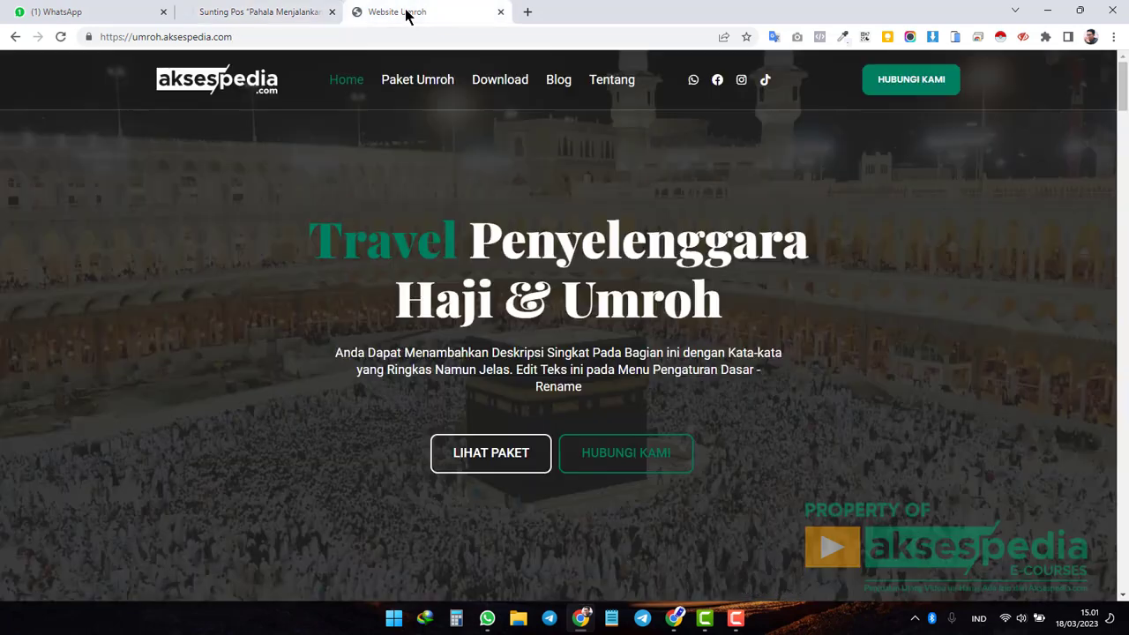
{"action": "left_click", "coordinate": [499, 81]}
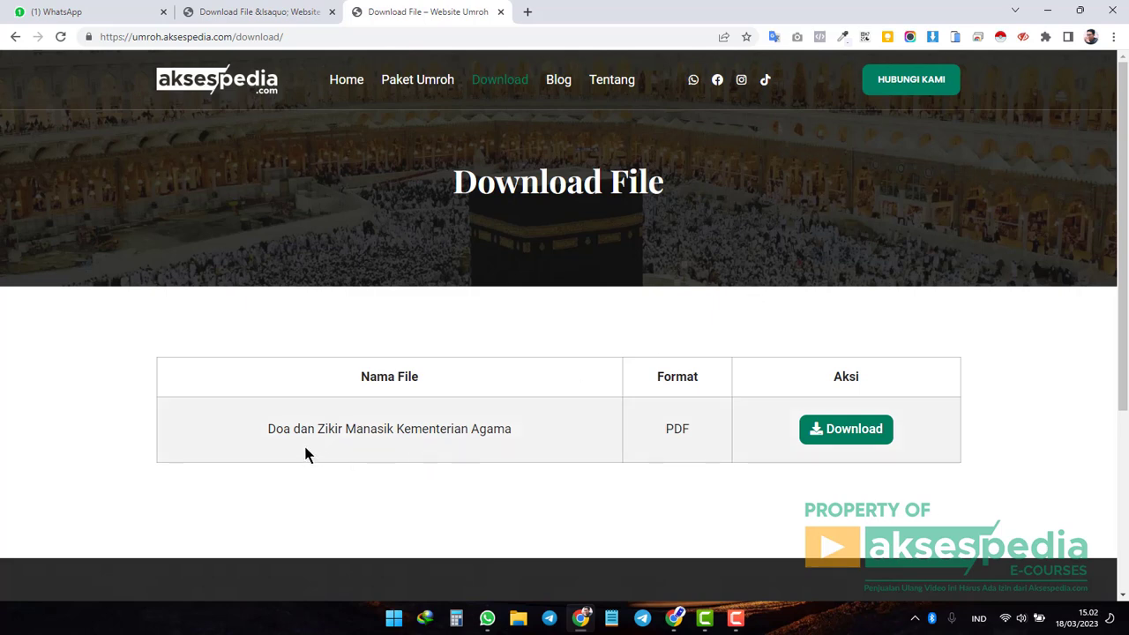
{"action": "left_click_drag", "start_coordinate": [268, 429], "coordinate": [509, 426]}
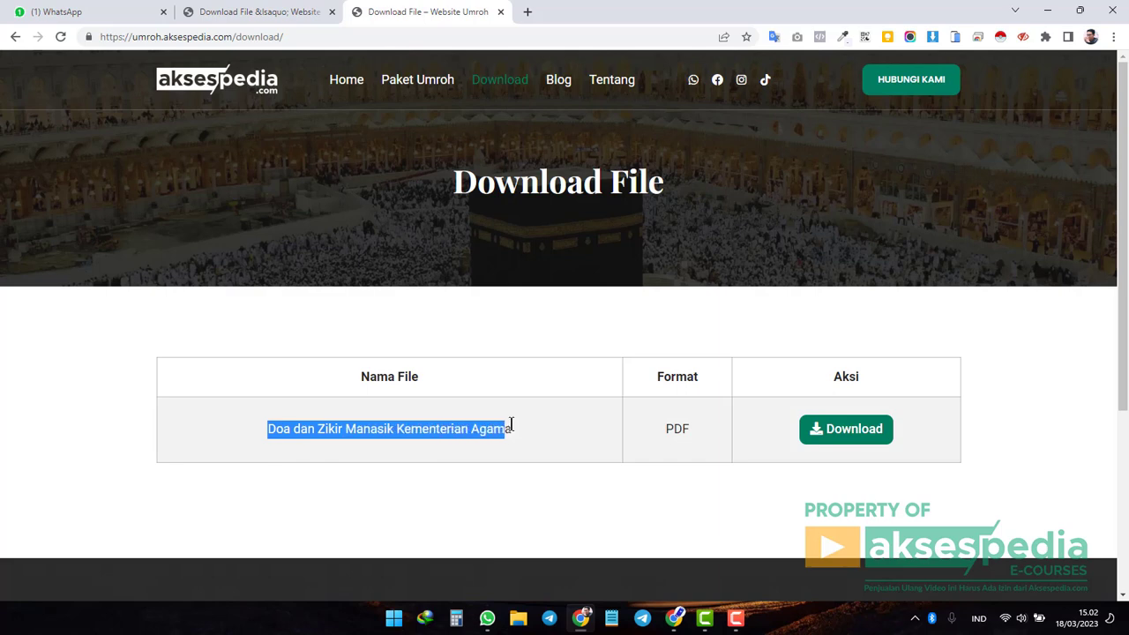
{"action": "left_click", "coordinate": [266, 447]}
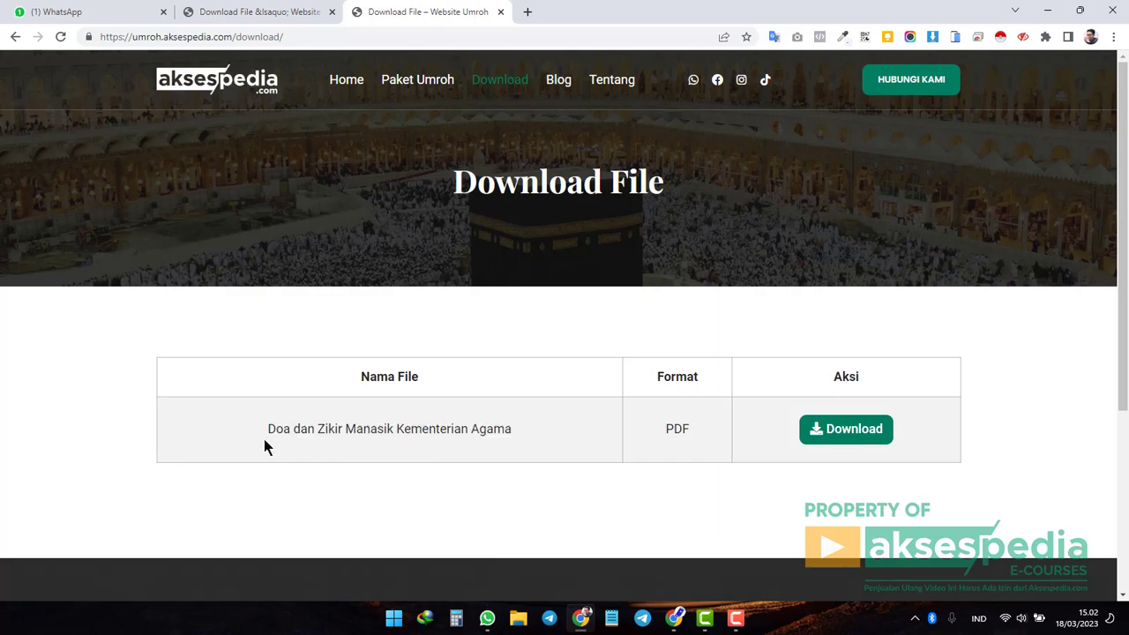
{"action": "left_click_drag", "start_coordinate": [266, 431], "coordinate": [472, 429]}
{"action": "left_click", "coordinate": [472, 430]}
Start the Doa dan Zikir Manasik PDF download, cancel it, and go back to the admin Download File list.
{"action": "left_click", "coordinate": [853, 432]}
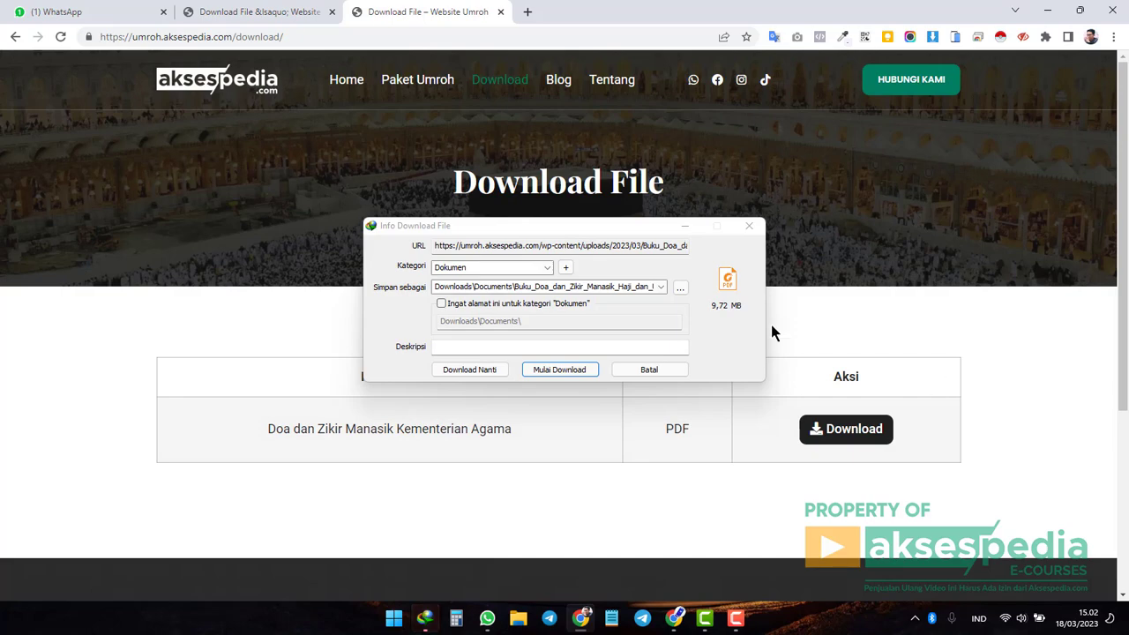
{"action": "mouse_move", "coordinate": [595, 228]}
{"action": "left_mouse_down"}
{"action": "mouse_move", "coordinate": [823, 279]}
{"action": "mouse_move", "coordinate": [715, 258]}
{"action": "mouse_move", "coordinate": [499, 288]}
{"action": "mouse_move", "coordinate": [552, 236]}
{"action": "mouse_move", "coordinate": [578, 235]}
{"action": "left_mouse_up"}
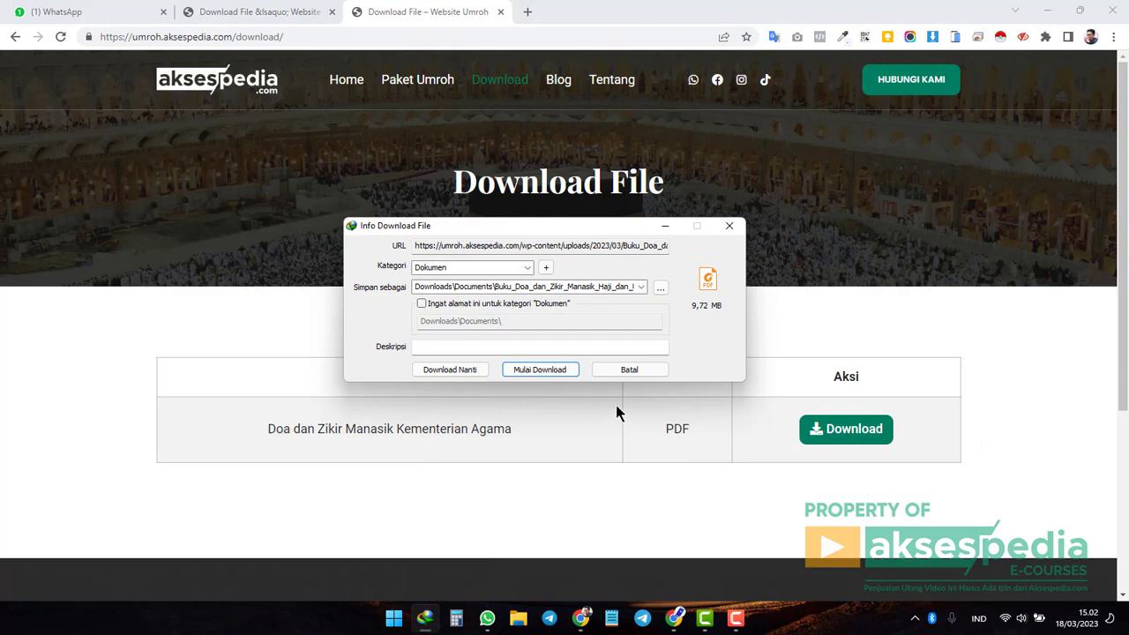
{"action": "left_click", "coordinate": [635, 369]}
{"action": "left_click", "coordinate": [607, 372]}
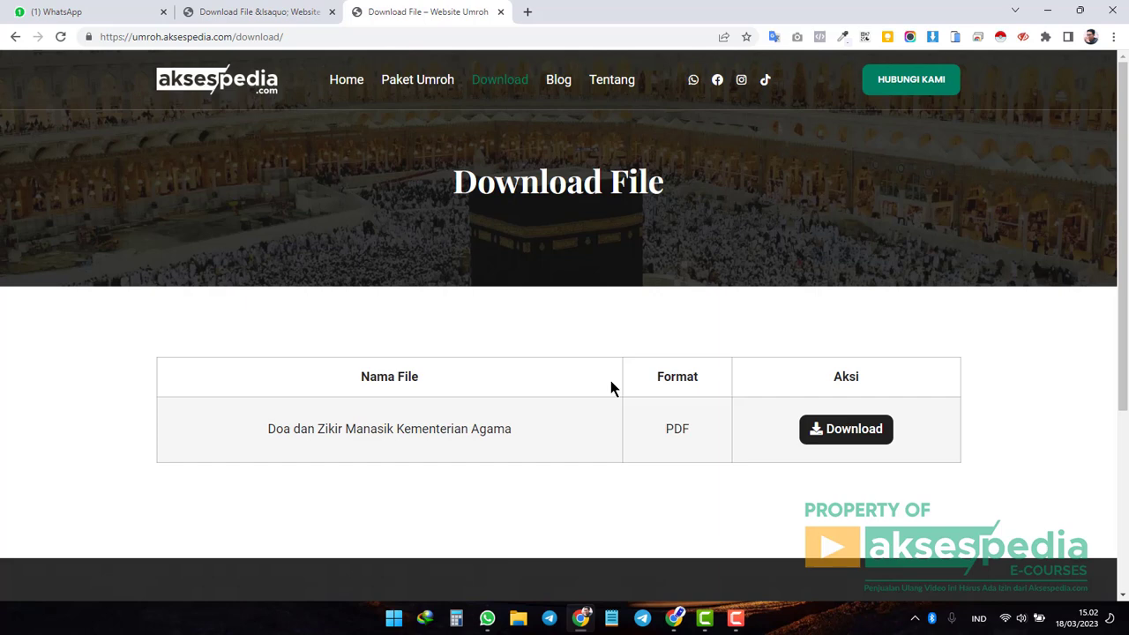
{"action": "left_click", "coordinate": [285, 11]}
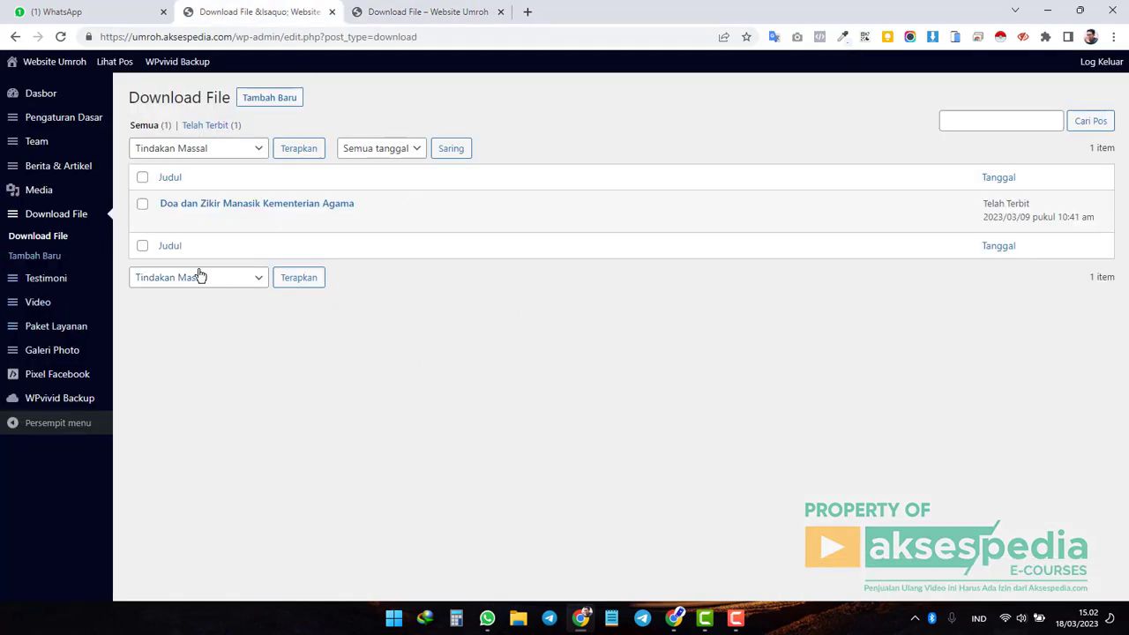
Create a new download file entry titled 'Scan Formulir Pendaftaran'.
{"action": "left_click", "coordinate": [71, 222]}
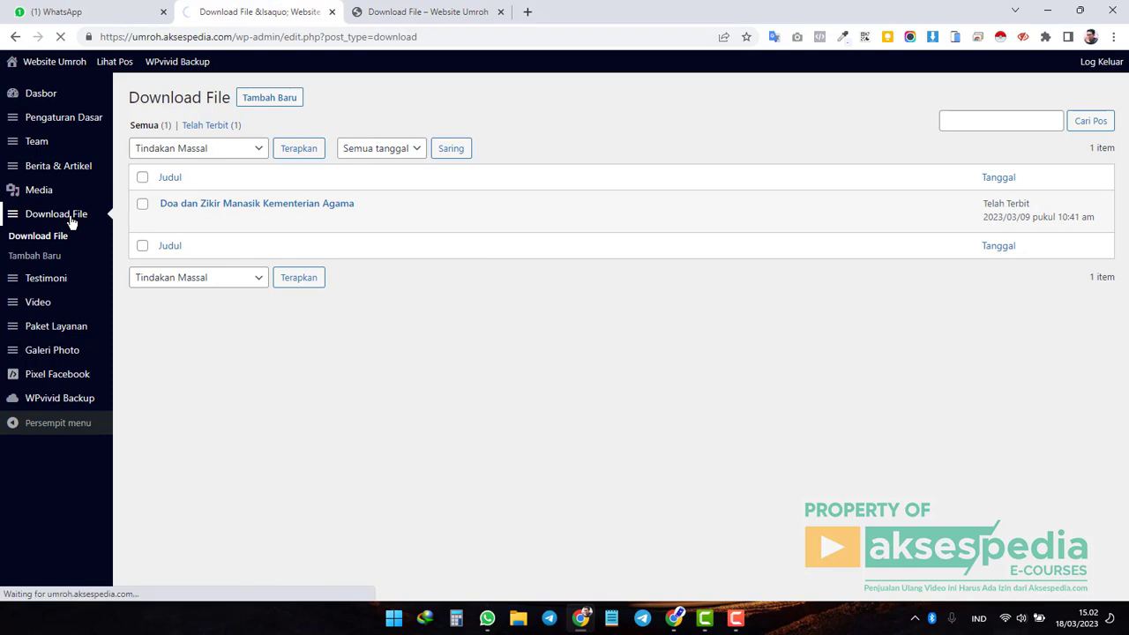
{"action": "left_click", "coordinate": [273, 106]}
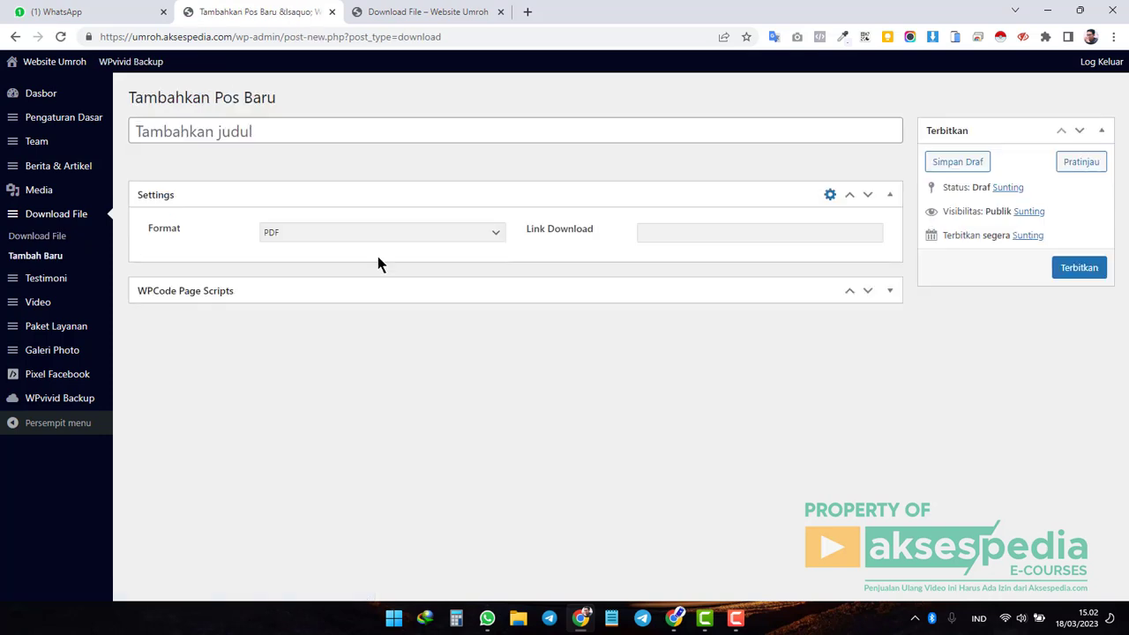
{"action": "left_click", "coordinate": [240, 130]}
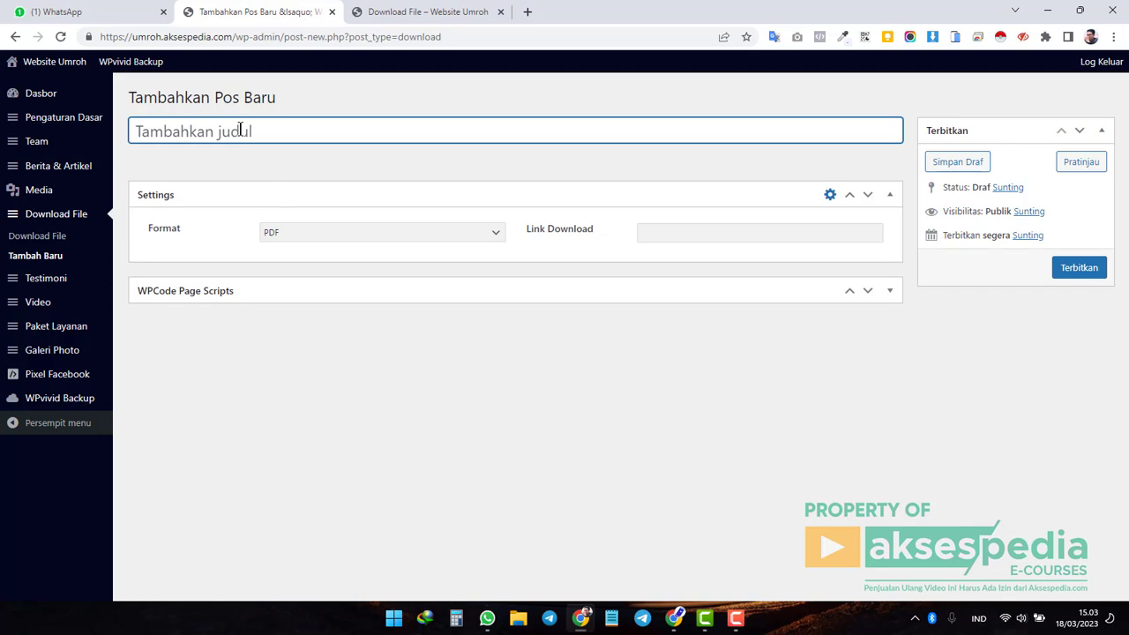
{"action": "type", "text": "Scan Formulir Pendaftaran"}
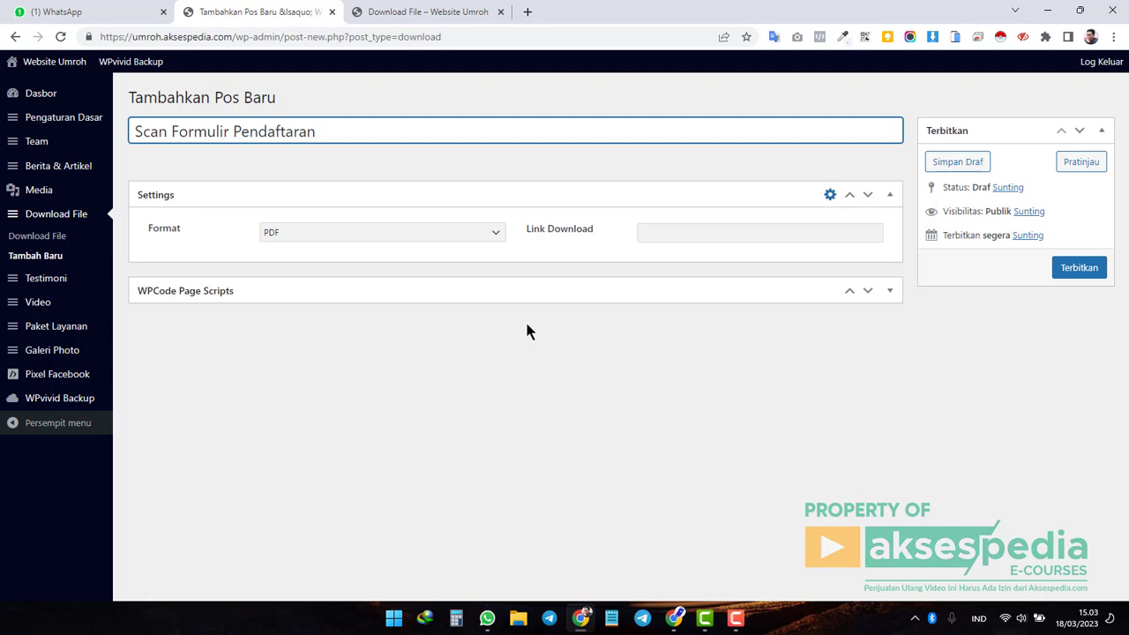
{"action": "left_click_drag", "start_coordinate": [316, 131], "coordinate": [130, 130]}
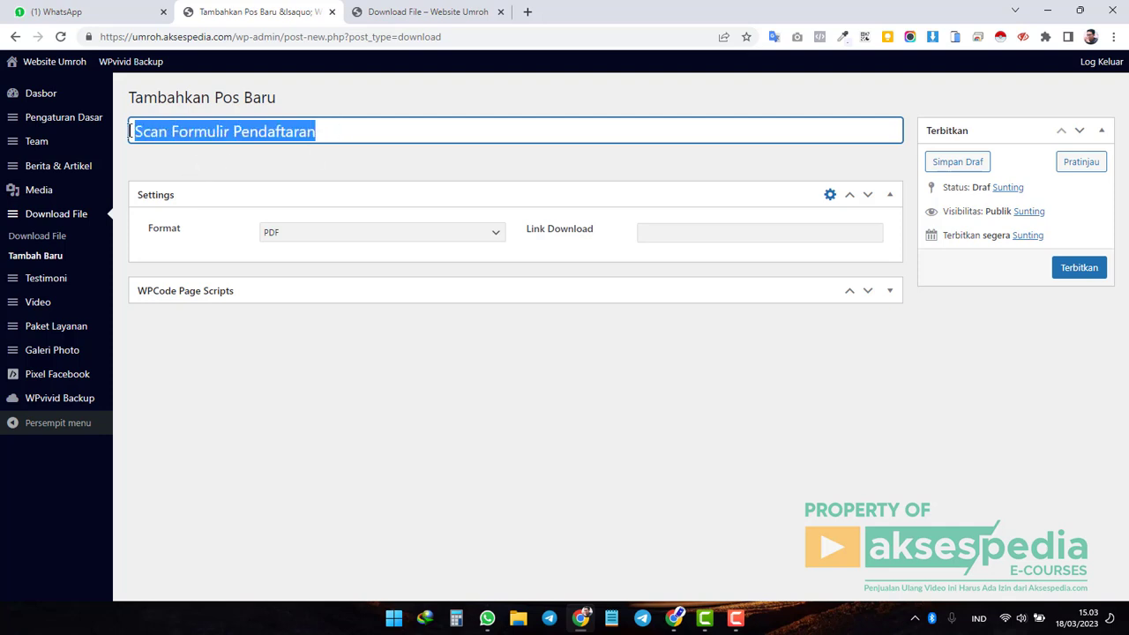
{"action": "left_click", "coordinate": [344, 132]}
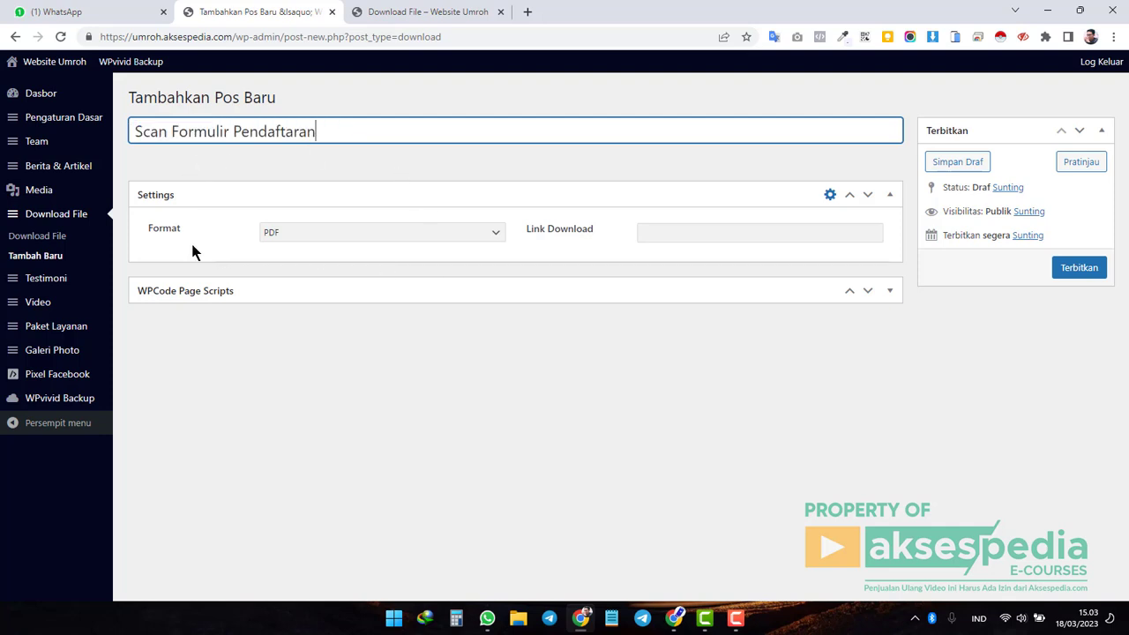
Set the entry's format to PNG and focus the download link field.
{"action": "left_click", "coordinate": [442, 235]}
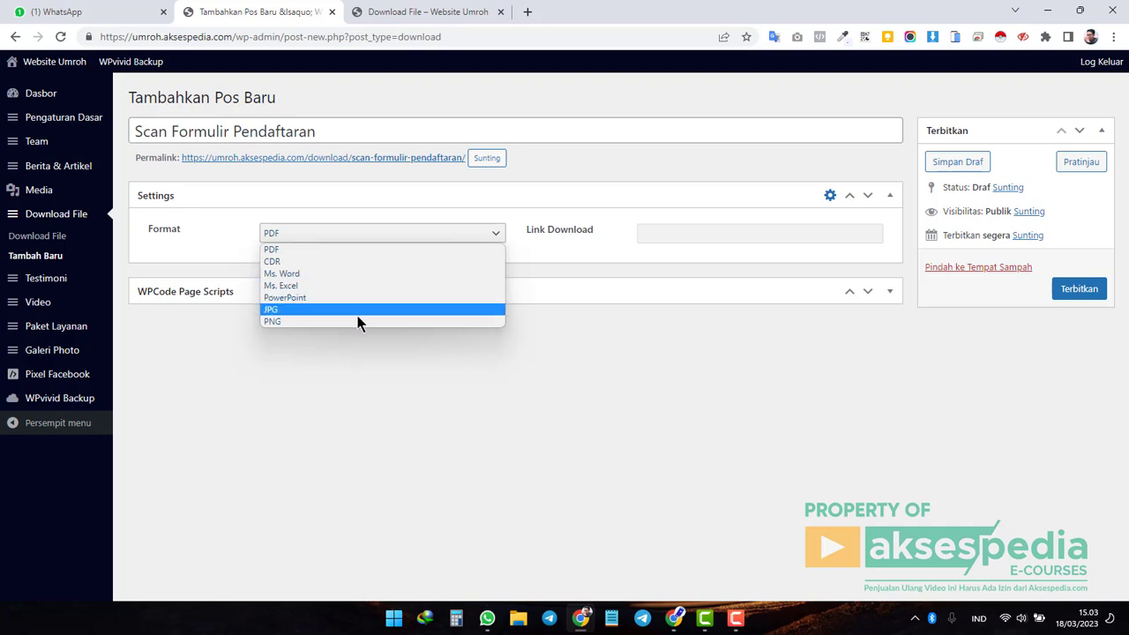
{"action": "left_click", "coordinate": [335, 321]}
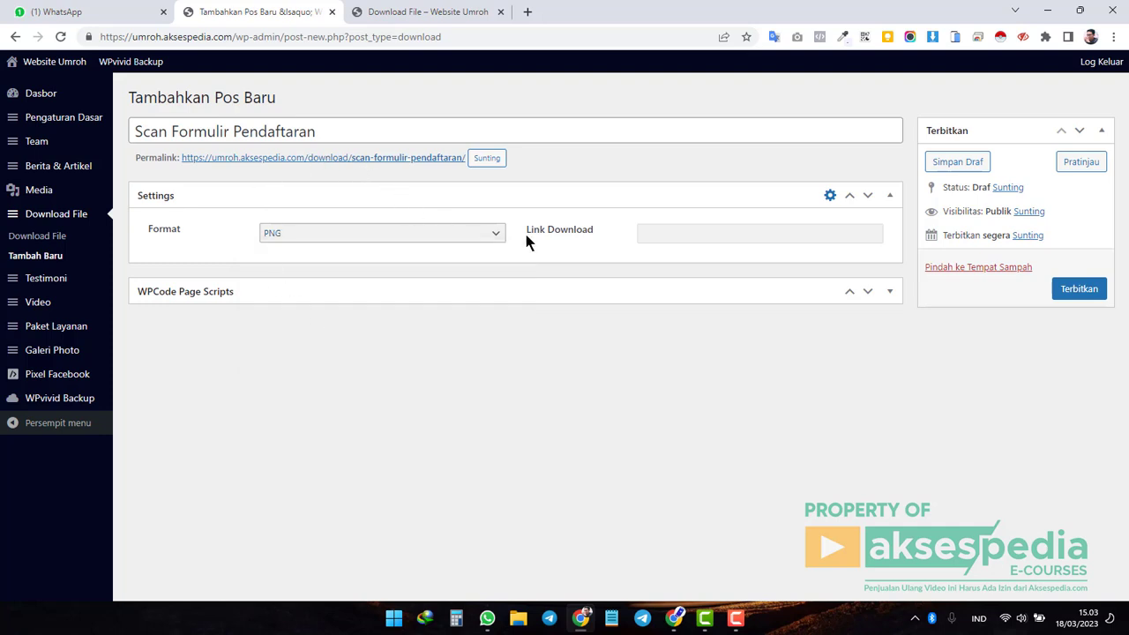
{"action": "left_click_drag", "start_coordinate": [533, 235], "coordinate": [675, 232]}
{"action": "left_click", "coordinate": [676, 232]}
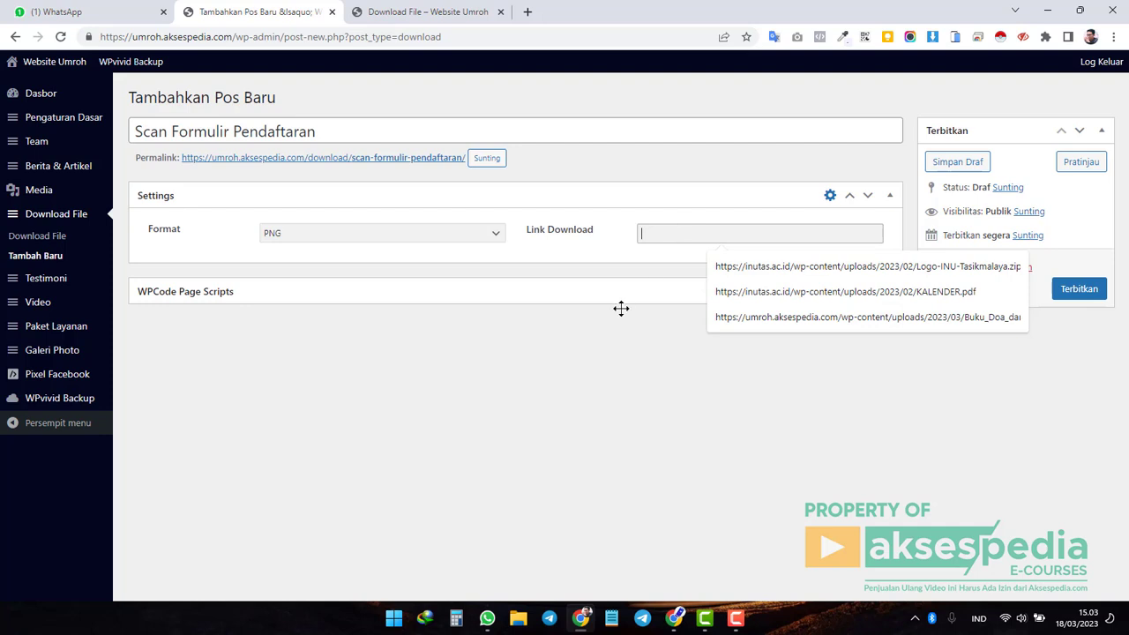
{"action": "left_click", "coordinate": [600, 359]}
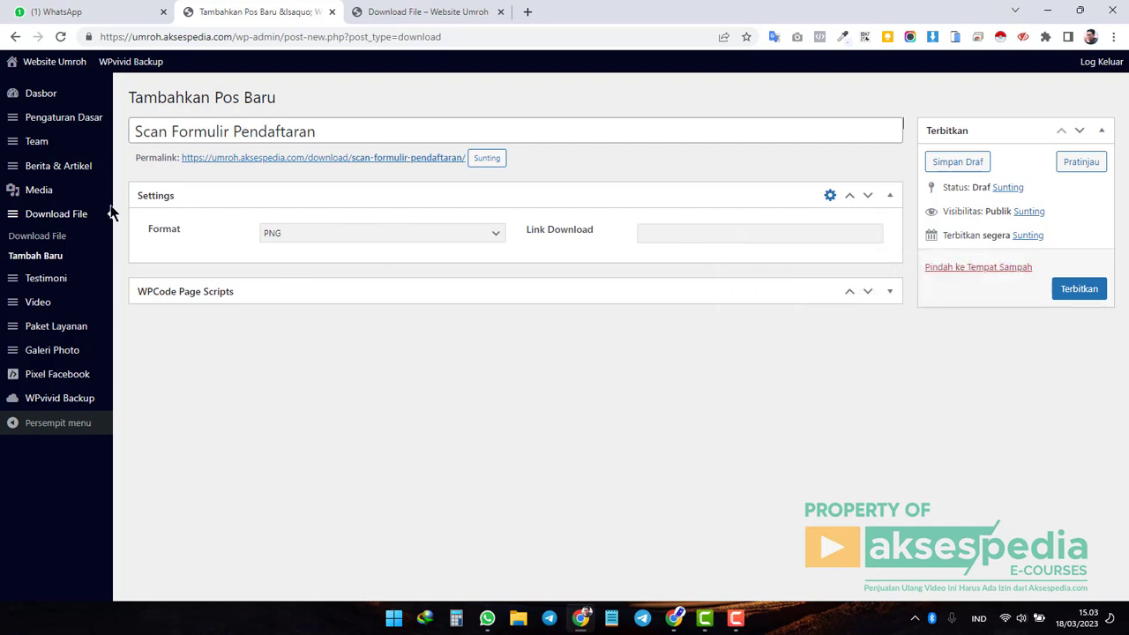
Upload ketupat.png from the Downloads folder through Media > Tambah Baru in a new tab.
{"action": "middle_click", "coordinate": [47, 199]}
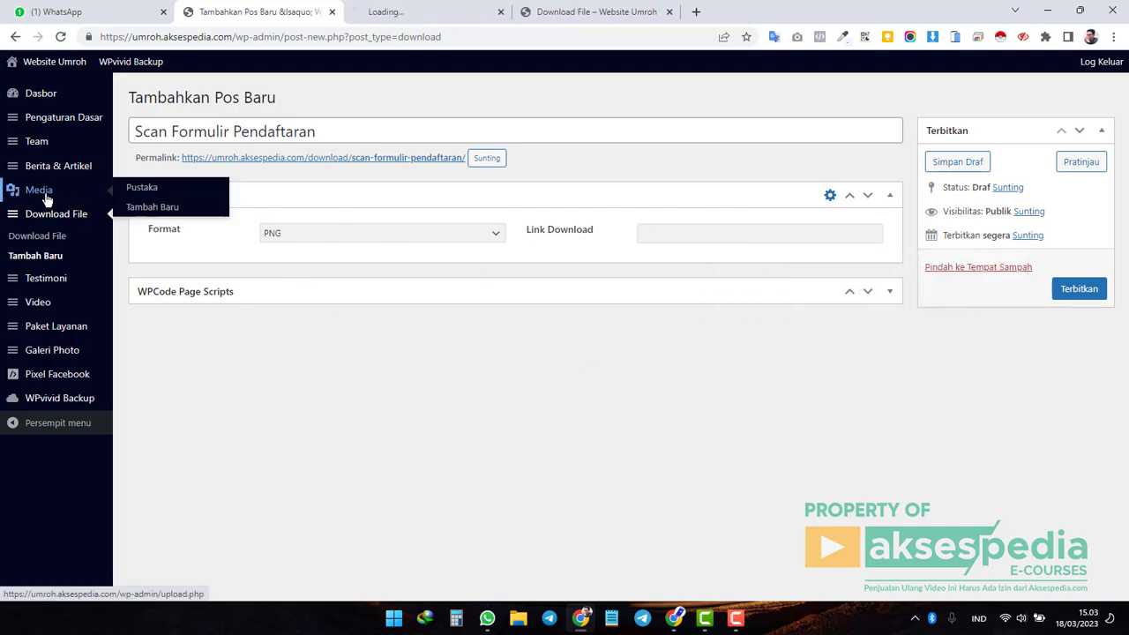
{"action": "left_click", "coordinate": [433, 12]}
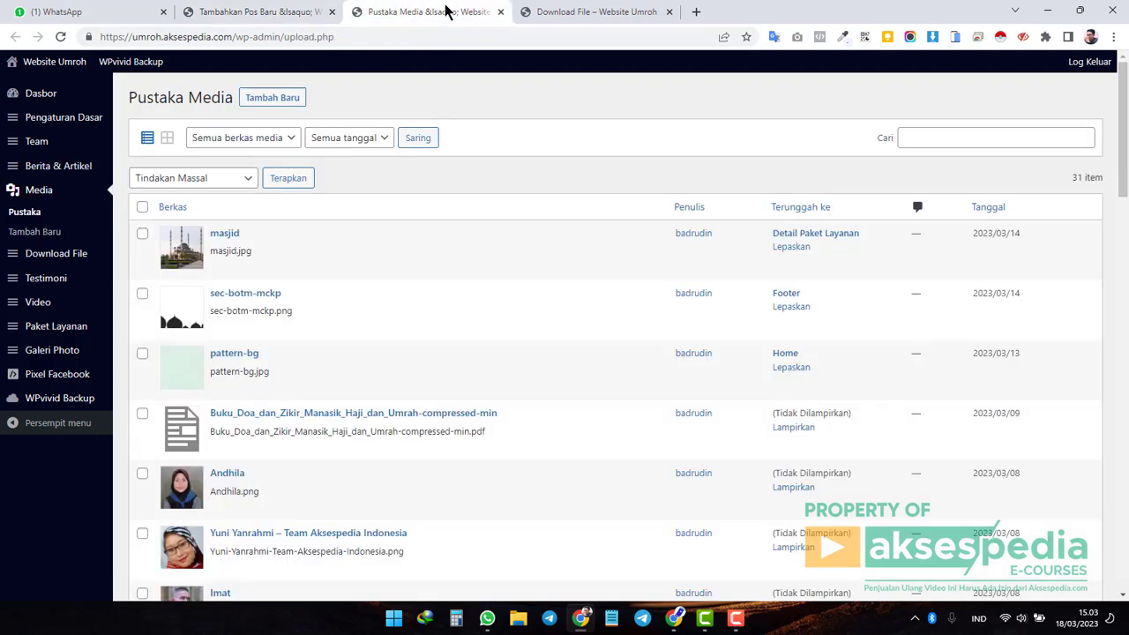
{"action": "left_click", "coordinate": [285, 104]}
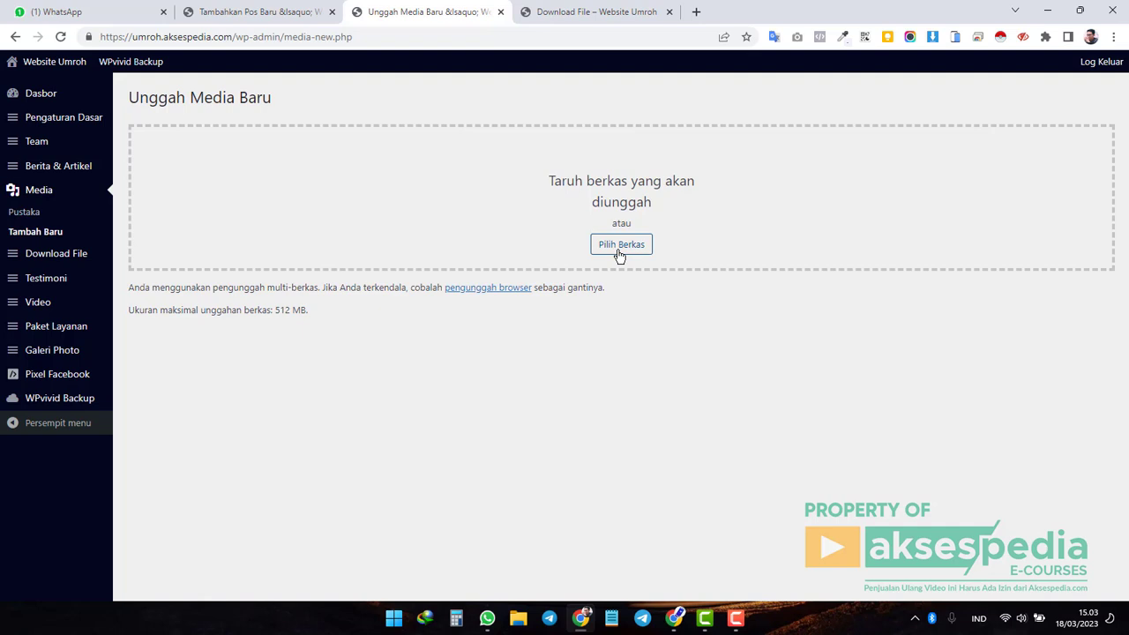
{"action": "left_click", "coordinate": [624, 253]}
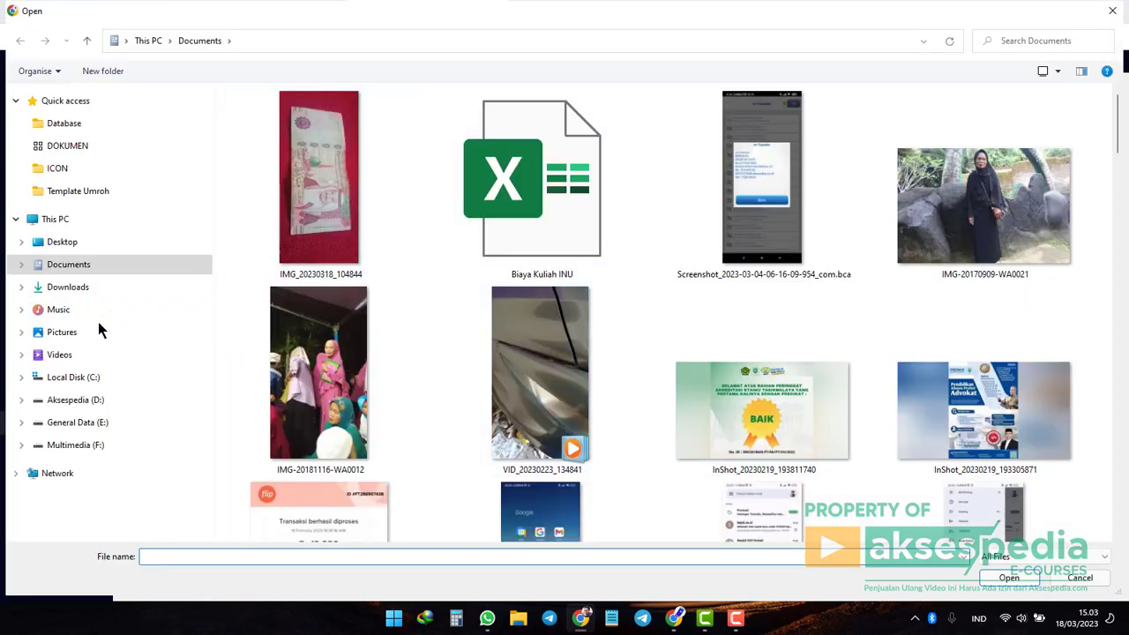
{"action": "left_click", "coordinate": [106, 287]}
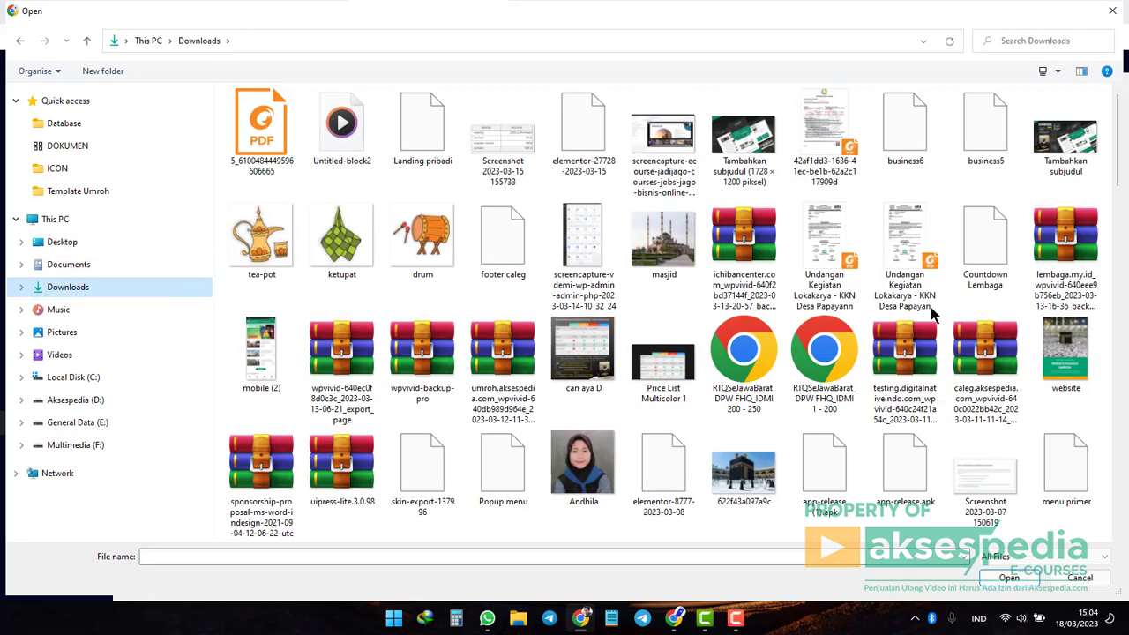
{"action": "left_click", "coordinate": [118, 333]}
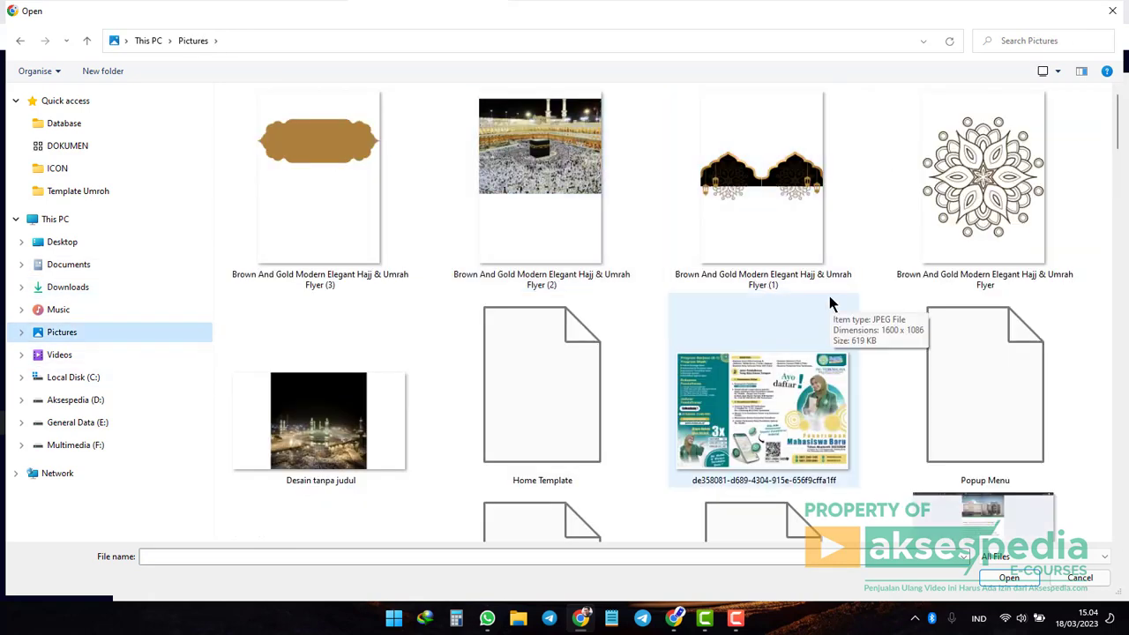
{"action": "scroll", "coordinate": [829, 303], "scroll_direction": "down", "scroll_amount": 5}
{"action": "scroll", "coordinate": [829, 295], "scroll_direction": "down", "scroll_amount": 2}
{"action": "scroll", "coordinate": [825, 292], "scroll_direction": "down", "scroll_amount": 6}
{"action": "scroll", "coordinate": [825, 303], "scroll_direction": "down", "scroll_amount": 10}
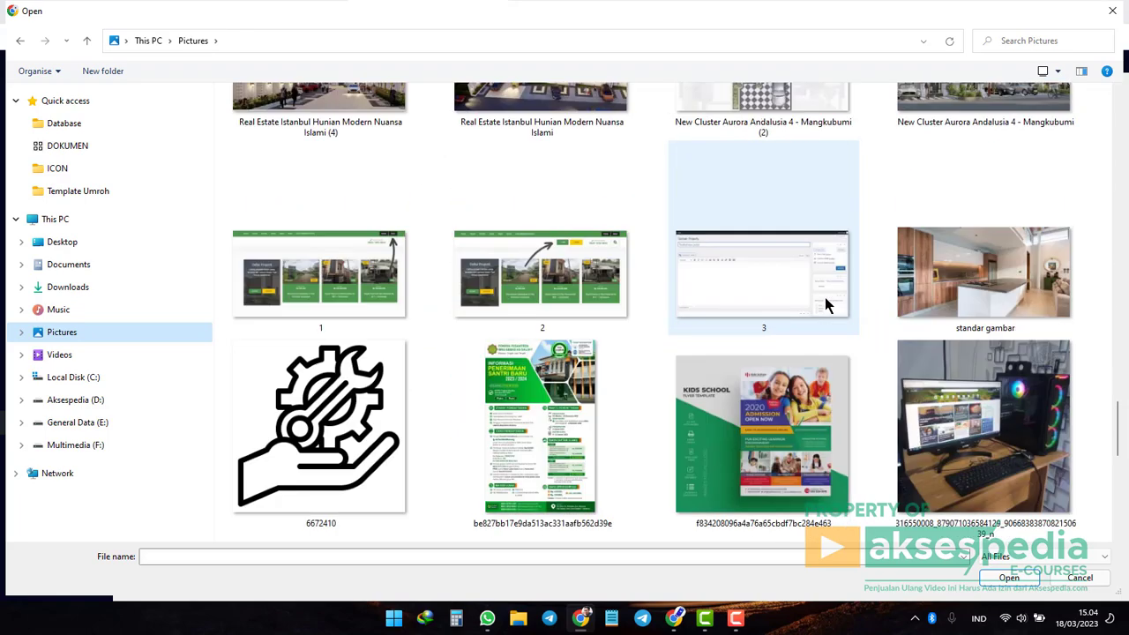
{"action": "scroll", "coordinate": [826, 303], "scroll_direction": "down", "scroll_amount": 4}
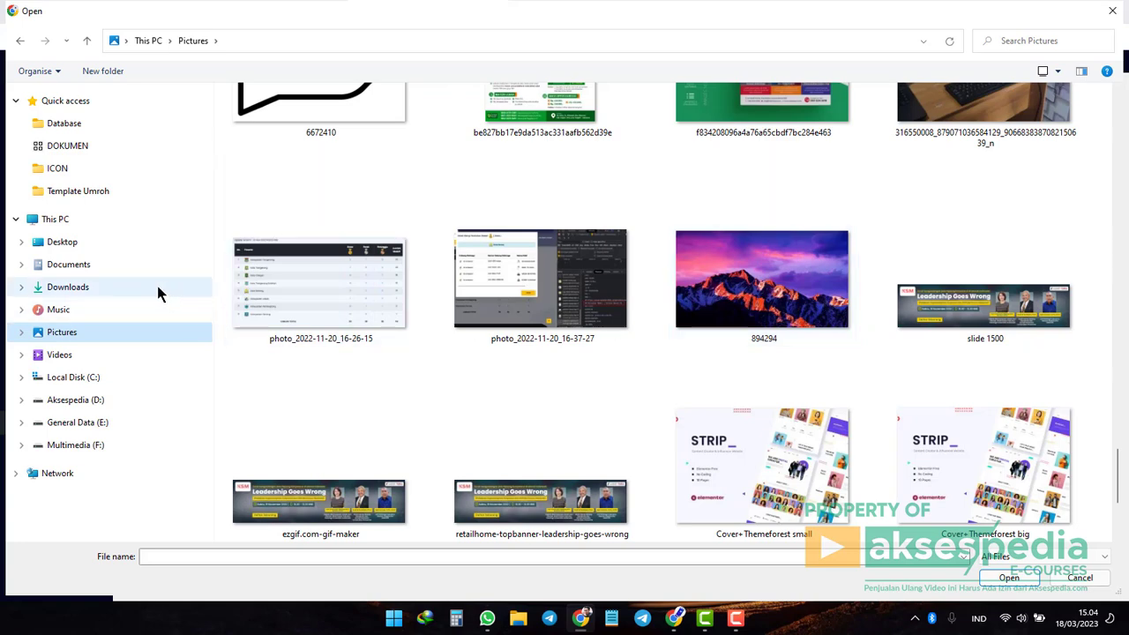
{"action": "left_click", "coordinate": [150, 287]}
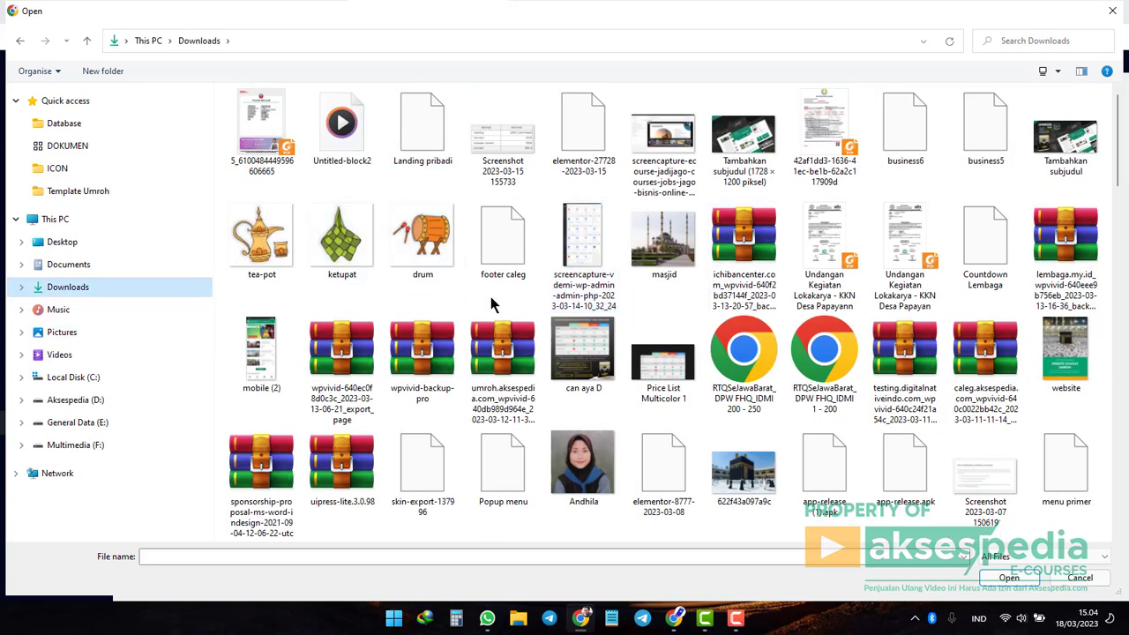
{"action": "left_click", "coordinate": [344, 253]}
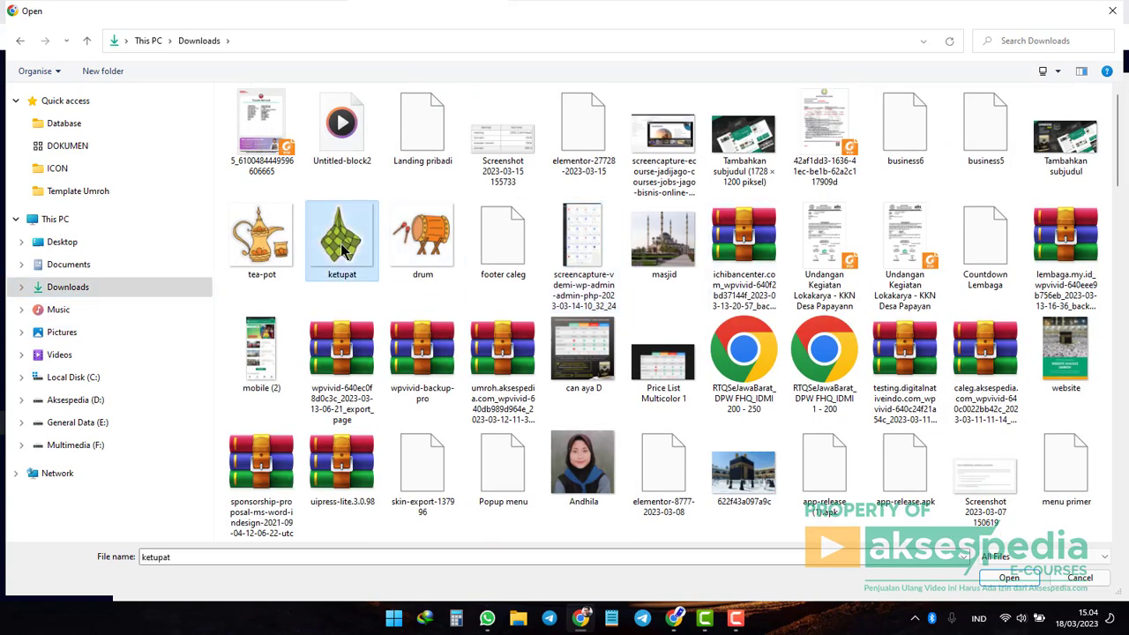
{"action": "left_click", "coordinate": [1010, 579]}
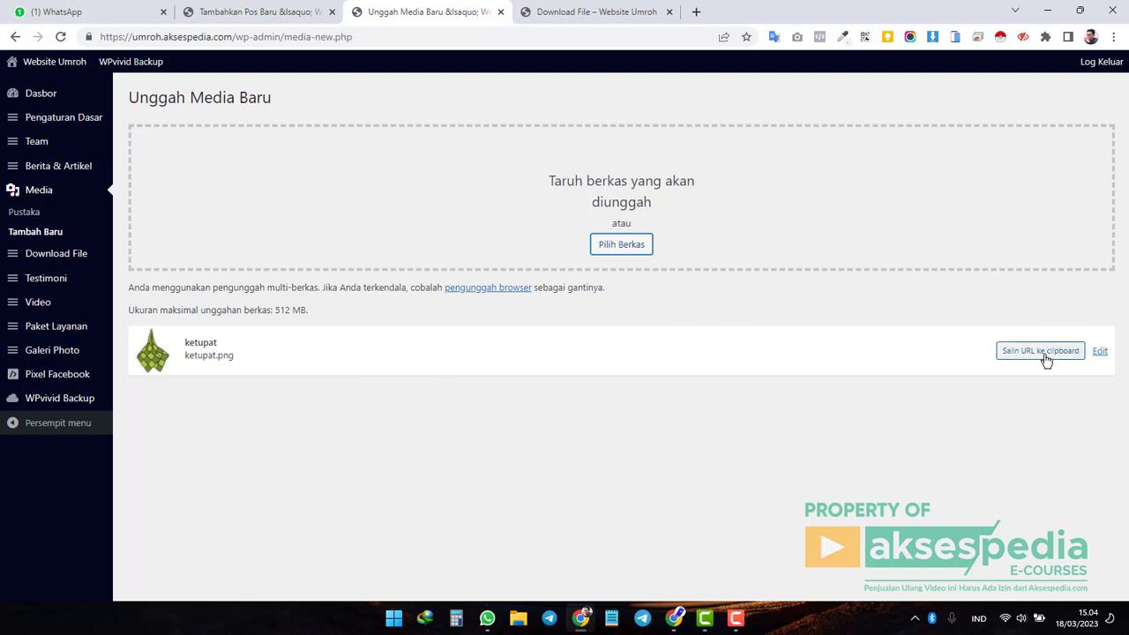
Paste the ketupat.png URL into Link Download and publish Scan Formulir Pendaftaran.
{"action": "left_click", "coordinate": [1046, 361]}
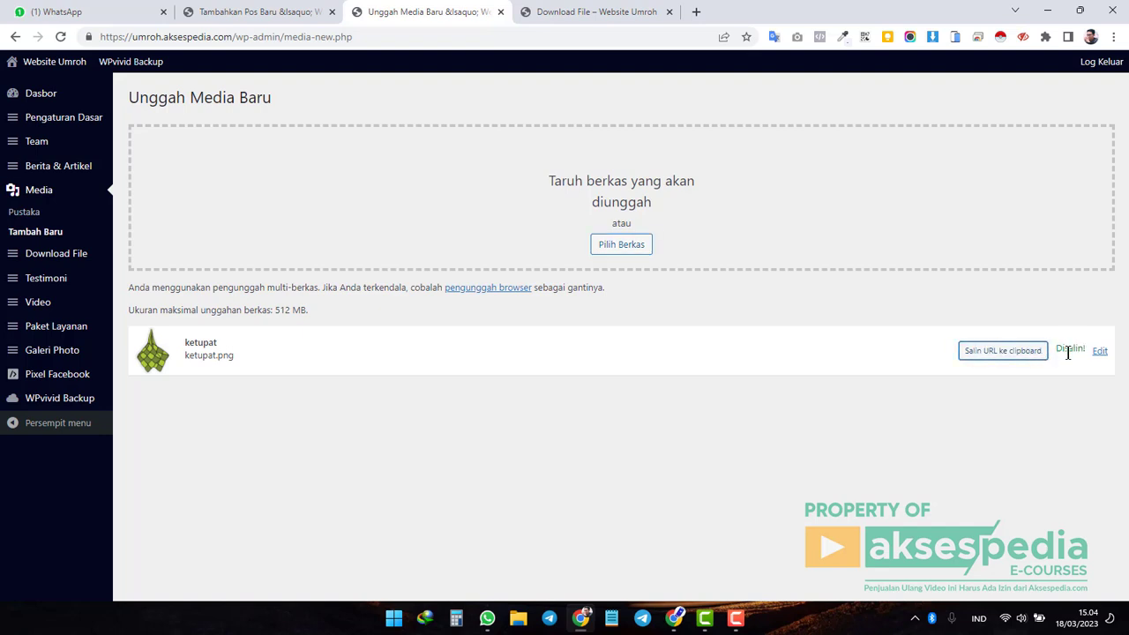
{"action": "left_click", "coordinate": [277, 15]}
{"action": "left_click", "coordinate": [644, 234]}
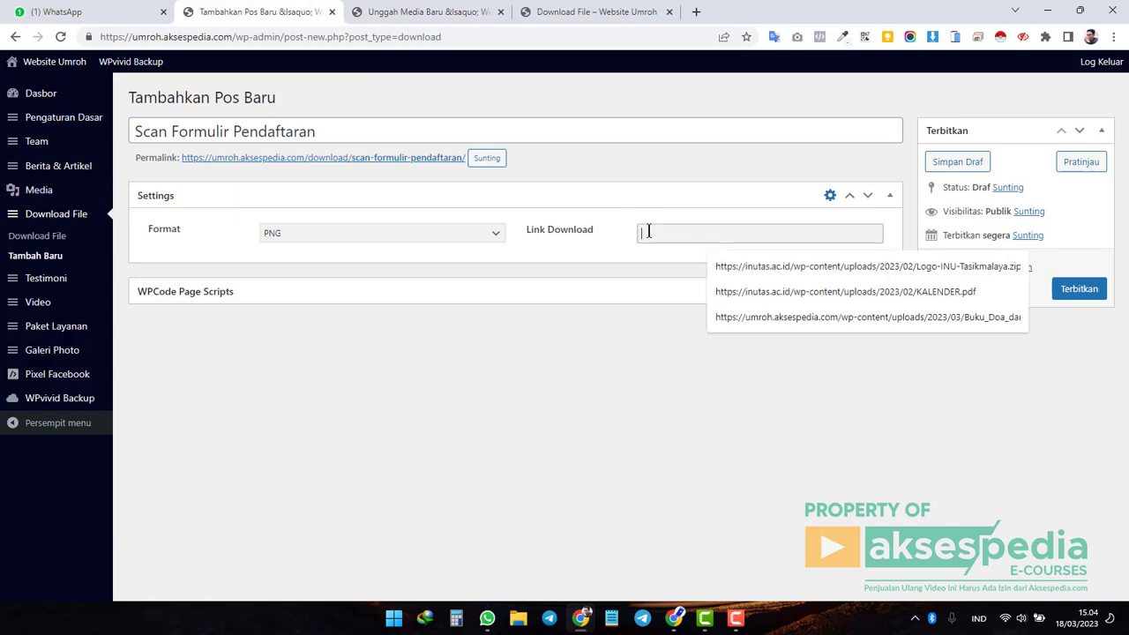
{"action": "right_click", "coordinate": [648, 235]}
{"action": "left_click", "coordinate": [706, 357]}
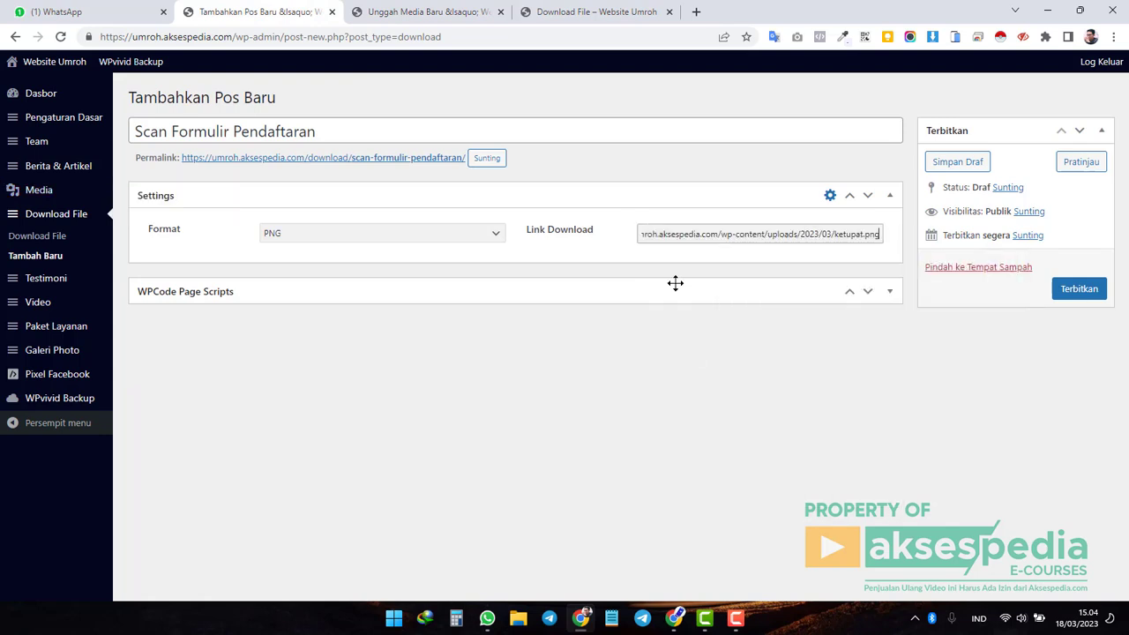
{"action": "left_click", "coordinate": [719, 234]}
{"action": "left_click", "coordinate": [1080, 291]}
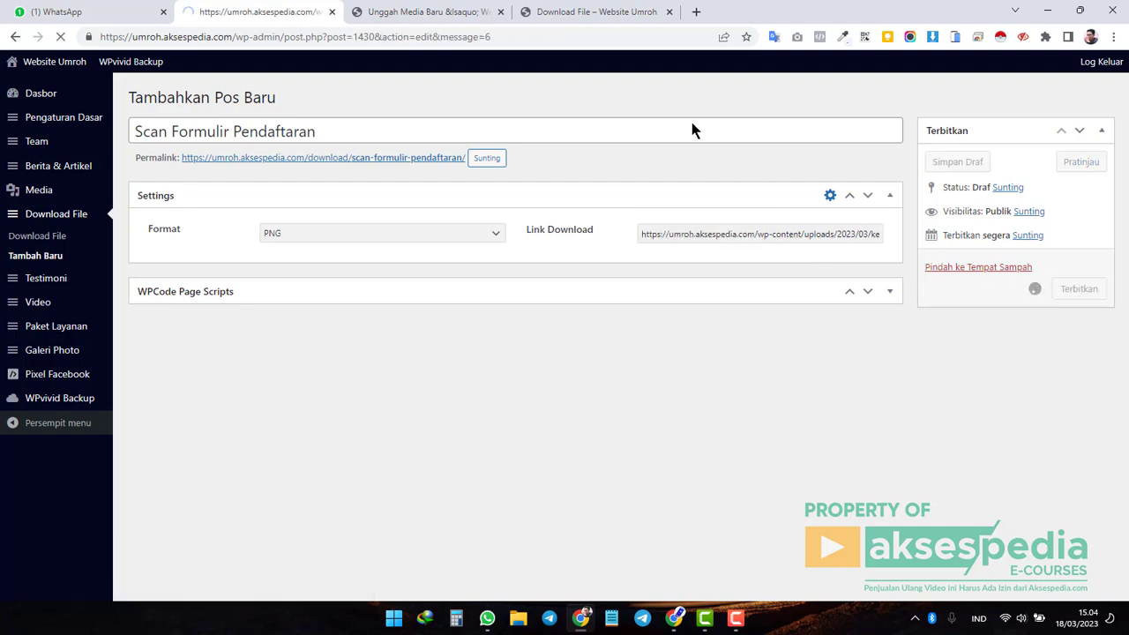
Reload the public Download File page and check the new Scan Formulir Pendaftaran PNG row.
{"action": "left_click", "coordinate": [591, 13]}
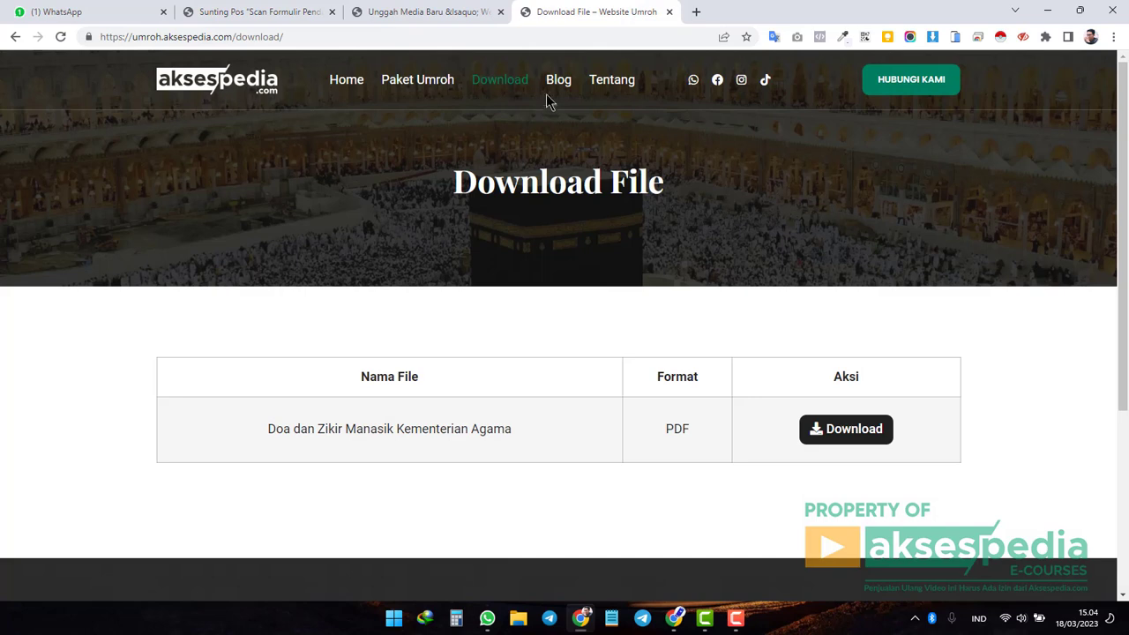
{"action": "left_click", "coordinate": [507, 88]}
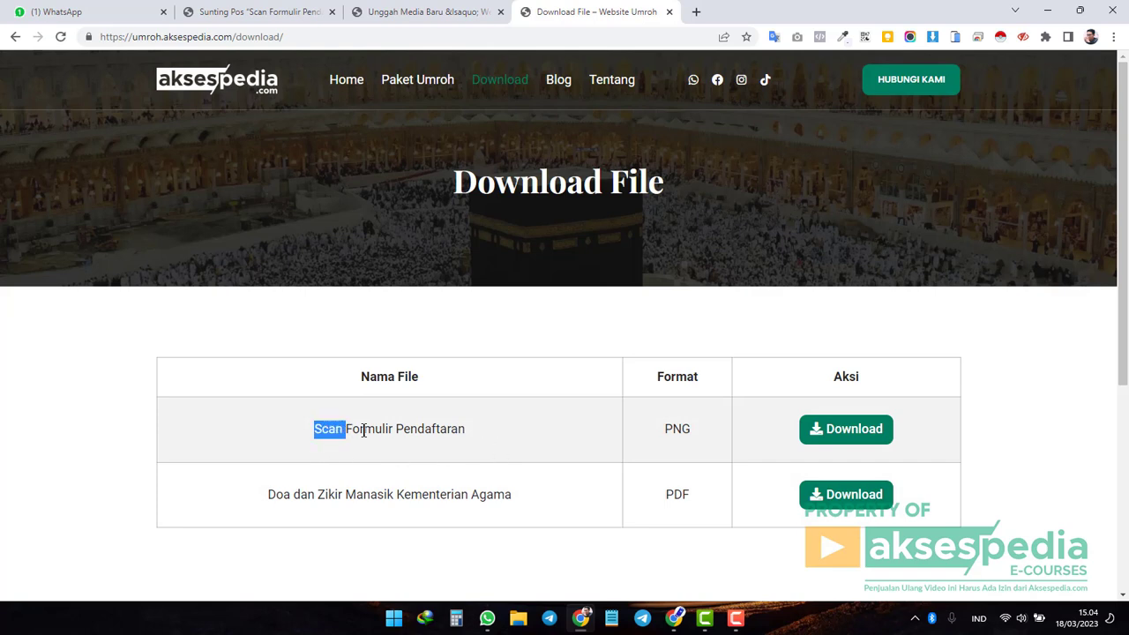
{"action": "left_click_drag", "start_coordinate": [363, 431], "coordinate": [467, 431]}
{"action": "left_click", "coordinate": [491, 434]}
{"action": "double_click", "coordinate": [677, 429]}
{"action": "left_click", "coordinate": [839, 376]}
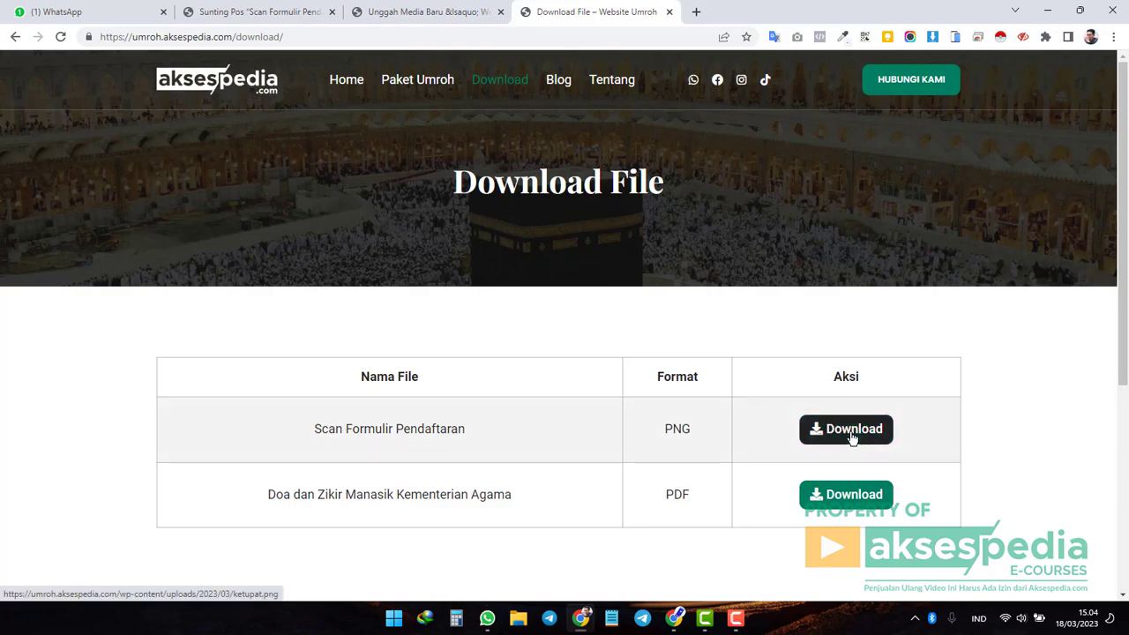
View the ketupat image from the new row in the preview, then close the preview.
{"action": "left_click", "coordinate": [852, 439]}
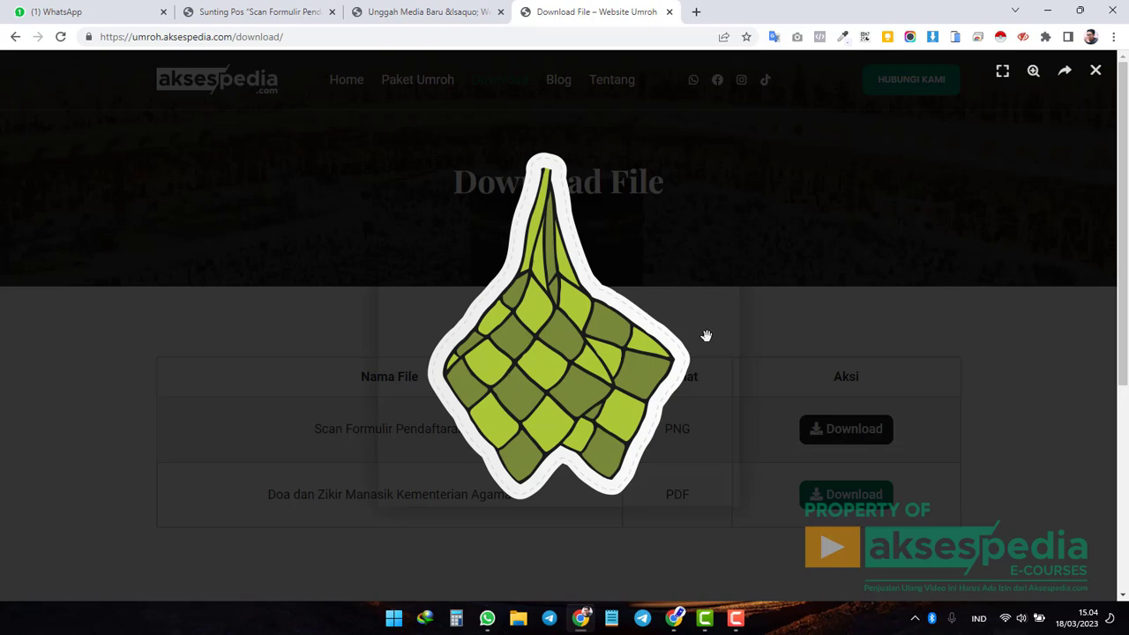
{"action": "right_click", "coordinate": [567, 369]}
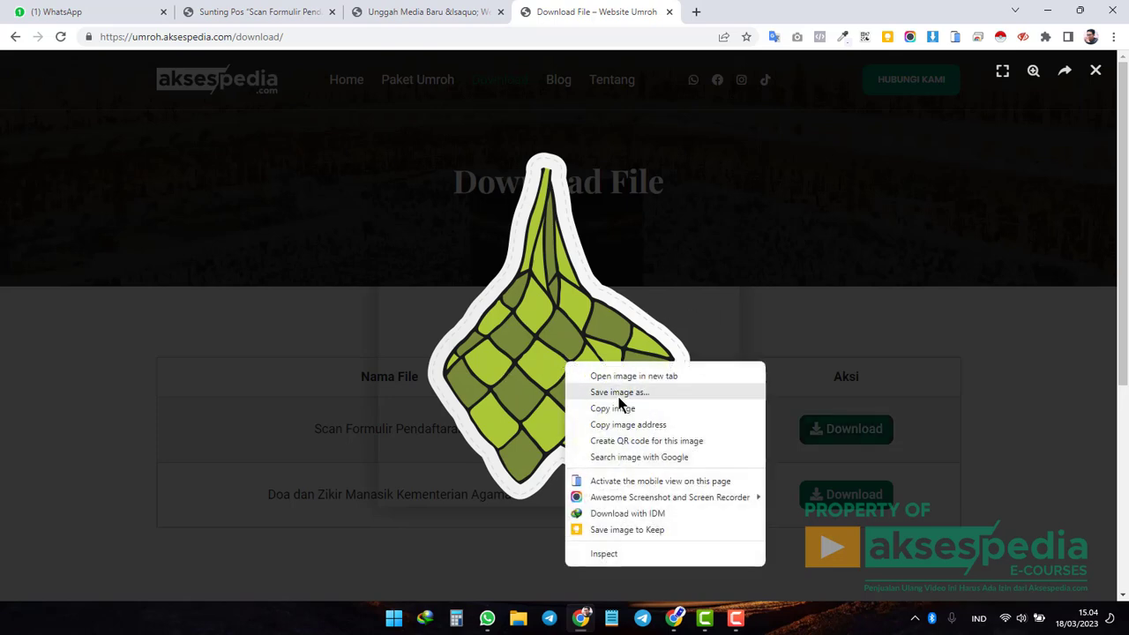
{"action": "left_click", "coordinate": [990, 374]}
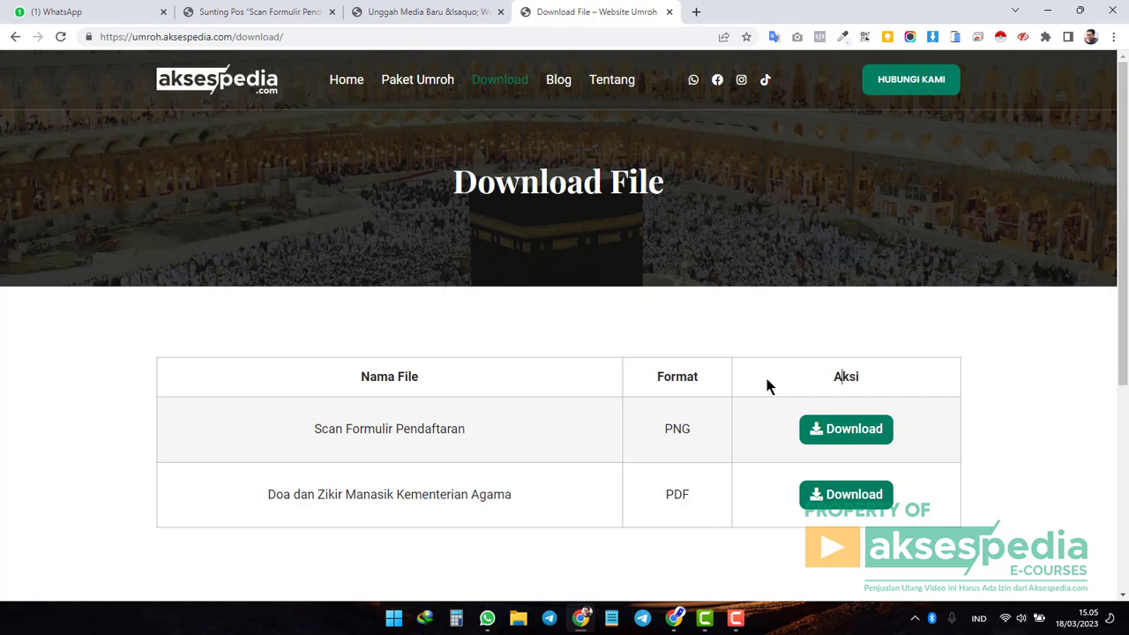
Trash Scan Formulir Pendaftaran from the Download File list and close the Unggah Media Baru tab.
{"action": "left_click", "coordinate": [249, 11]}
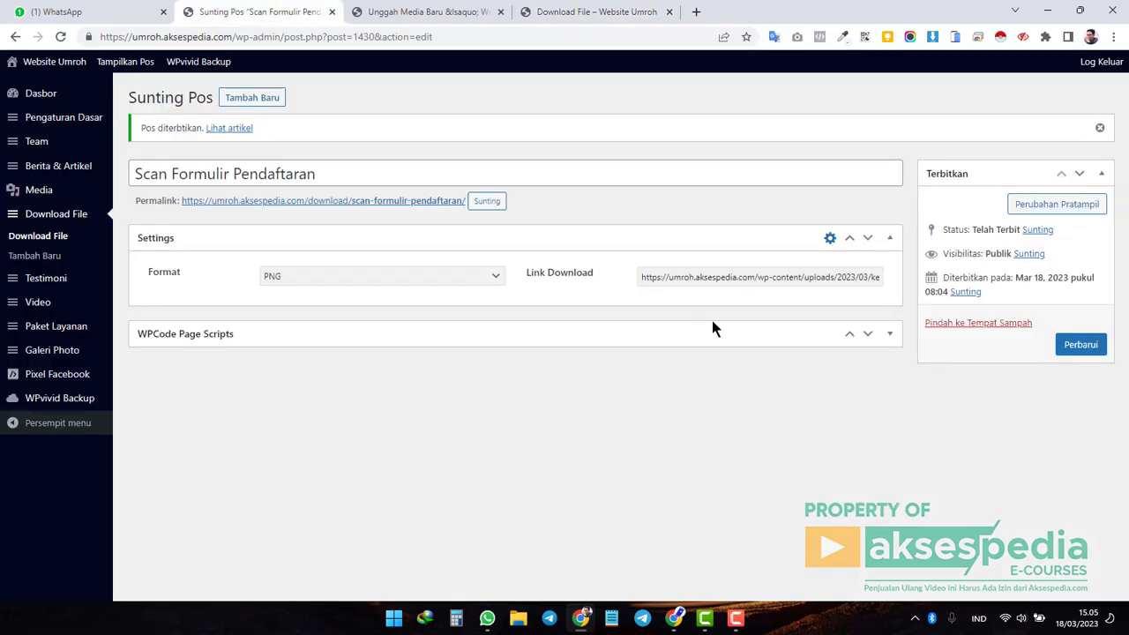
{"action": "left_click", "coordinate": [67, 219]}
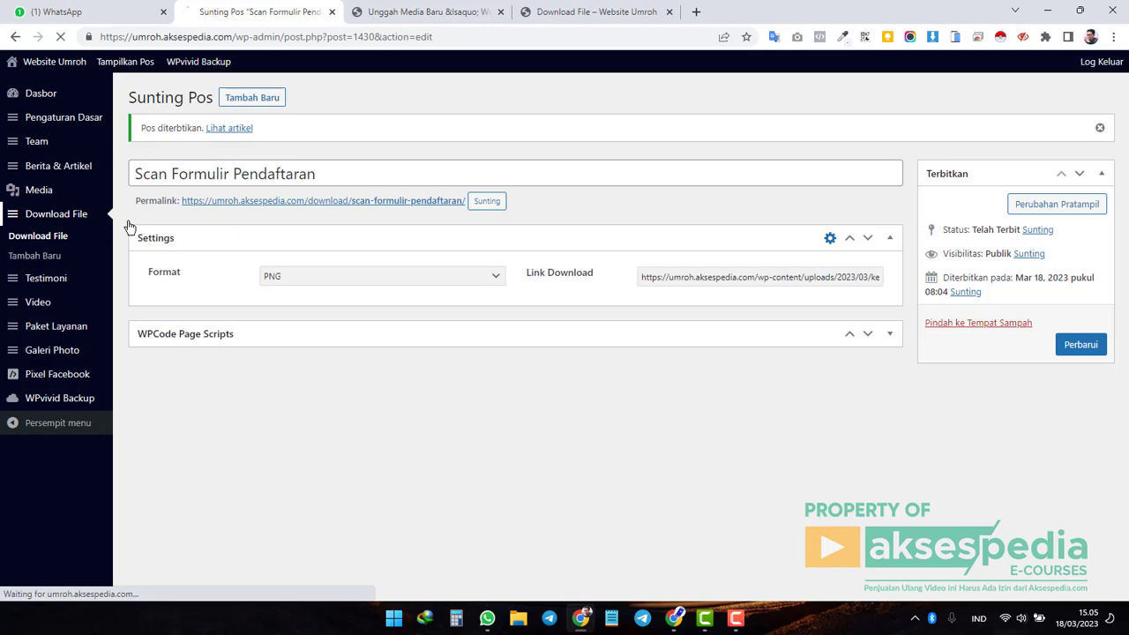
{"action": "mouse_move", "coordinate": [183, 210]}
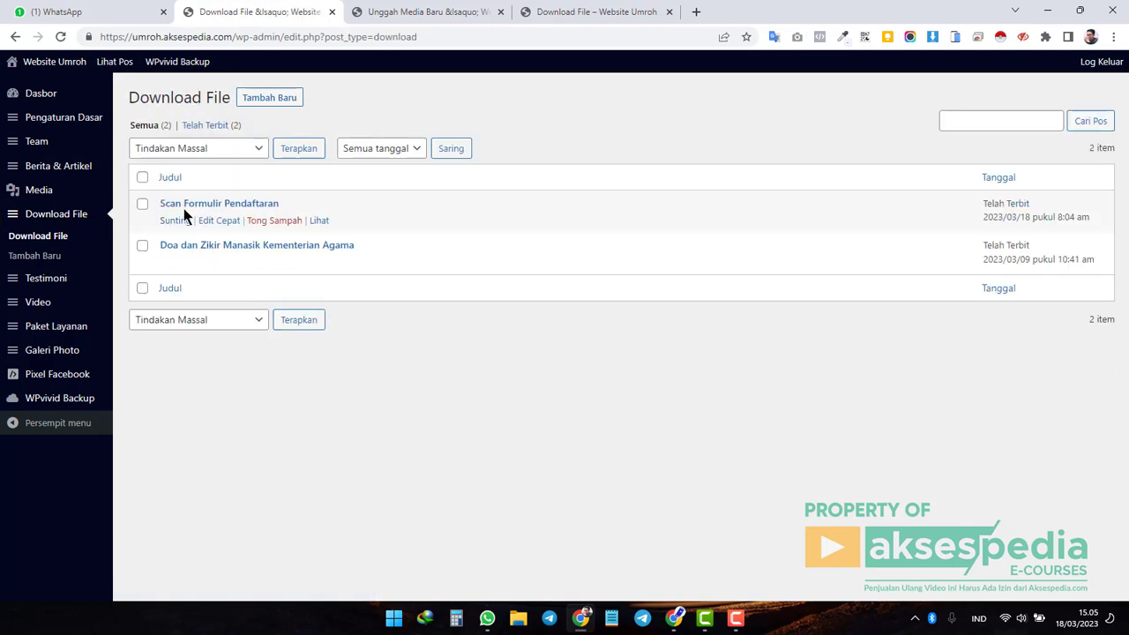
{"action": "left_click", "coordinate": [273, 221]}
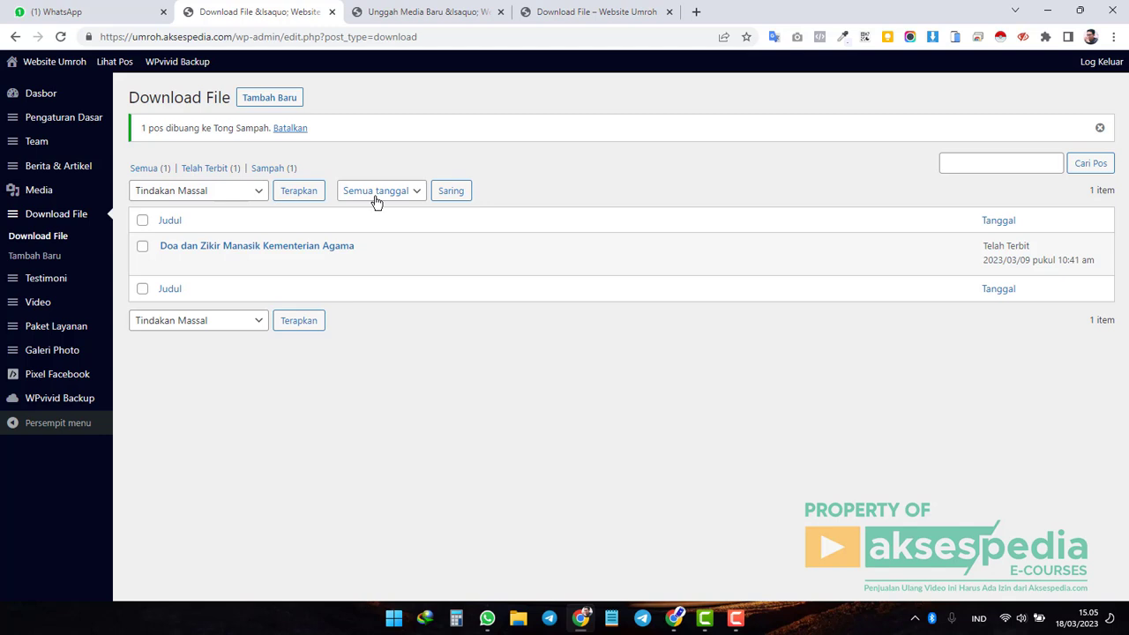
{"action": "left_click", "coordinate": [500, 12]}
Review the three testimonial cards on the live homepage, then open the admin Testimoni list.
{"action": "left_click", "coordinate": [443, 18]}
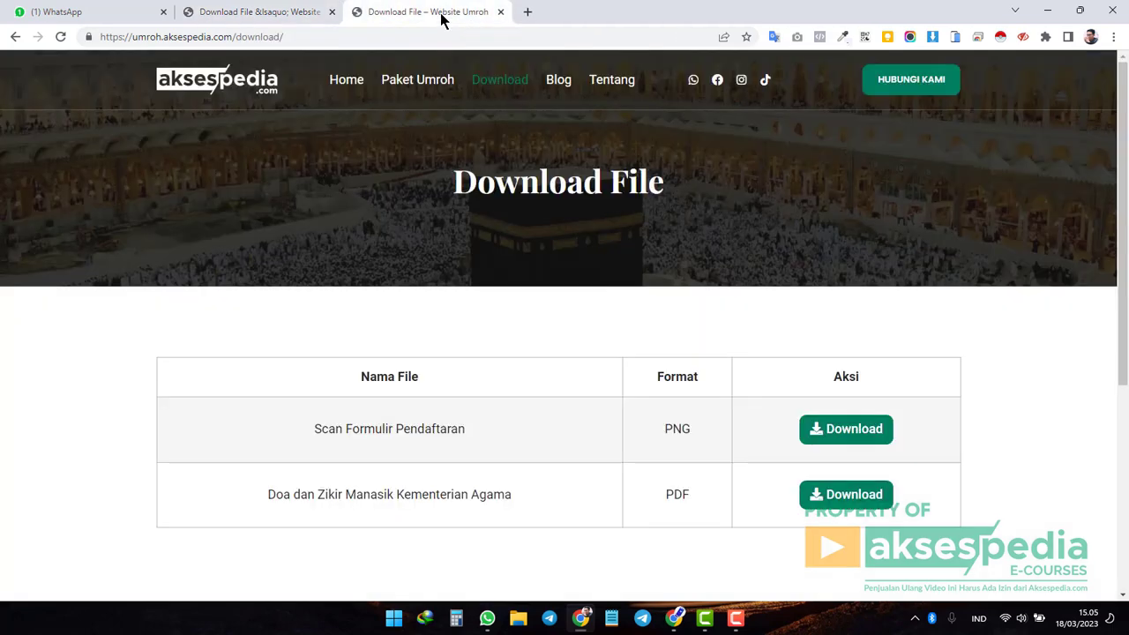
{"action": "left_click", "coordinate": [255, 12]}
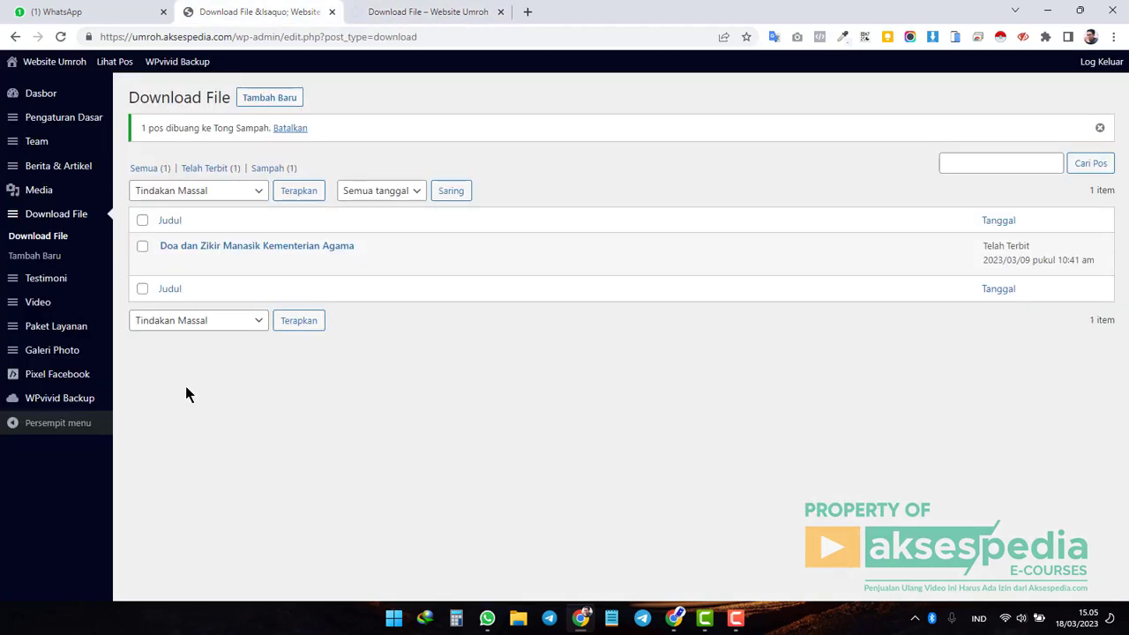
{"action": "mouse_move", "coordinate": [63, 291]}
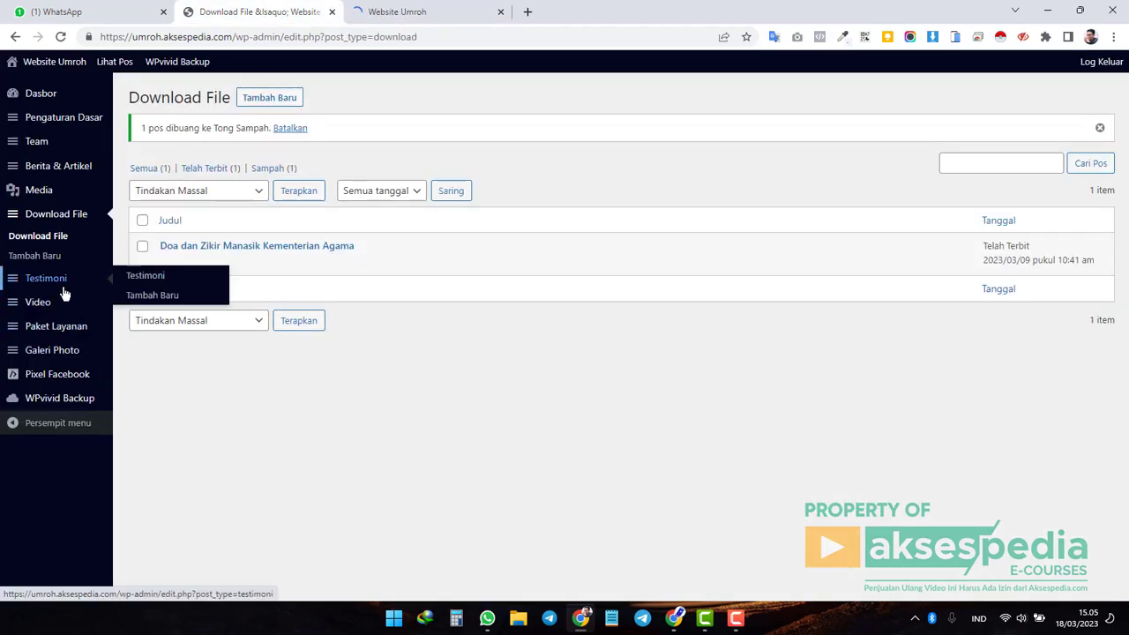
{"action": "left_click", "coordinate": [403, 14]}
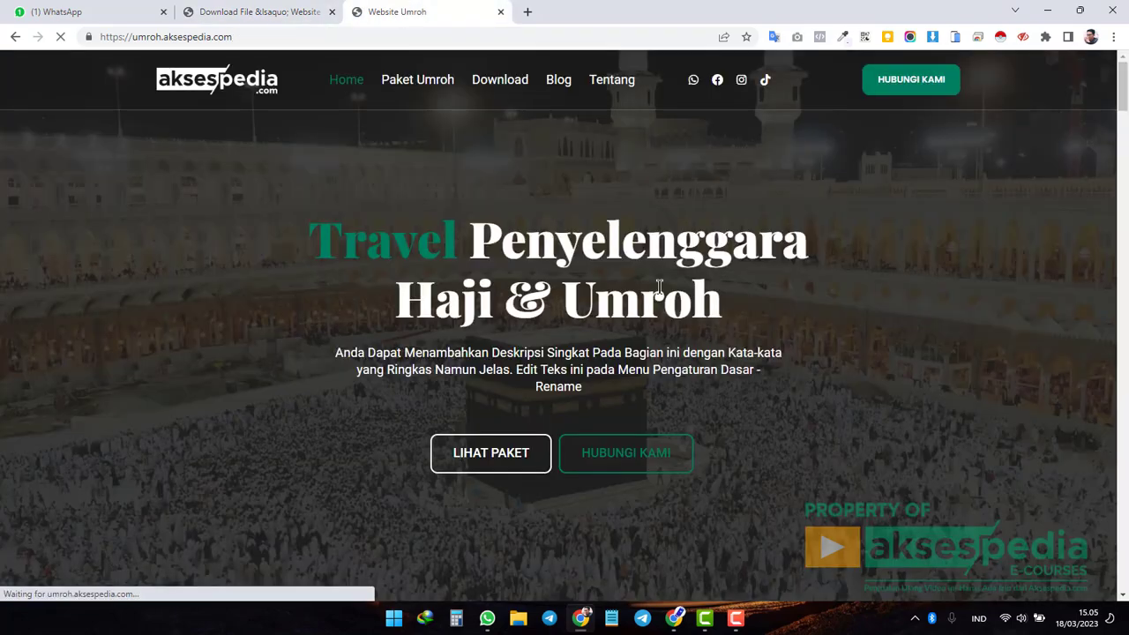
{"action": "left_click_drag", "start_coordinate": [1123, 93], "coordinate": [1124, 398]}
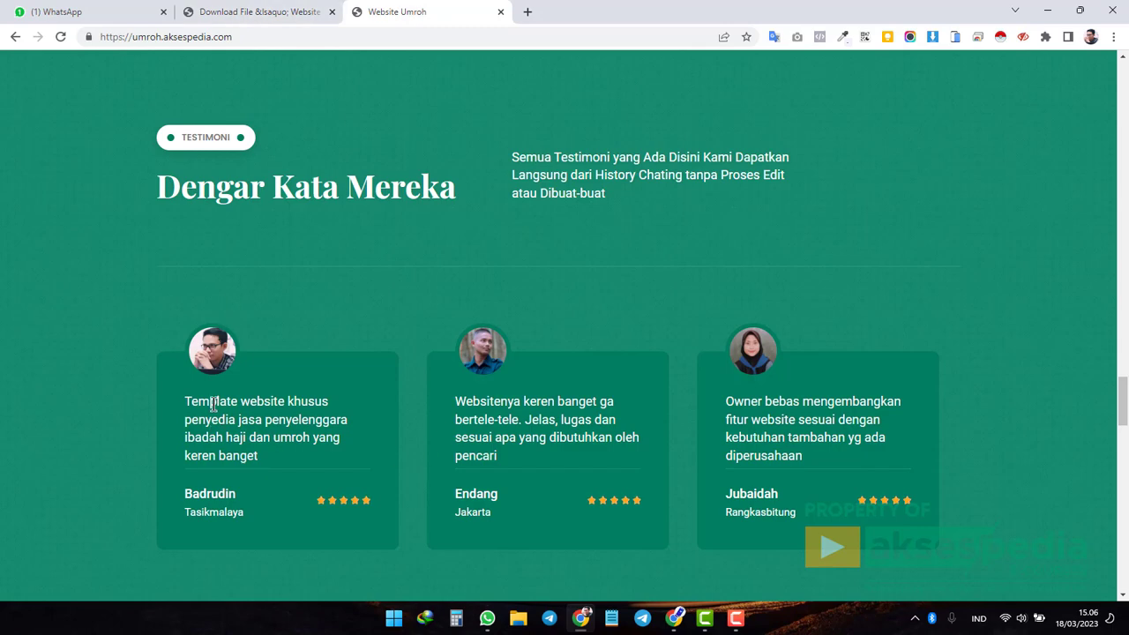
{"action": "left_click_drag", "start_coordinate": [191, 402], "coordinate": [341, 456]}
{"action": "left_click", "coordinate": [261, 429]}
{"action": "left_click", "coordinate": [276, 18]}
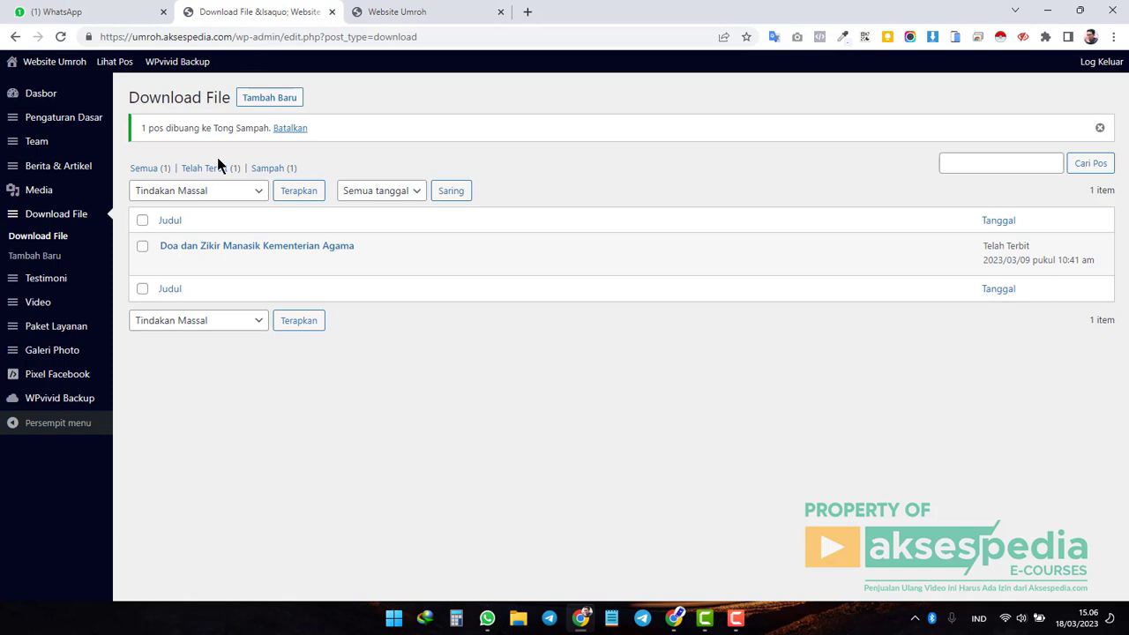
{"action": "left_click", "coordinate": [55, 281]}
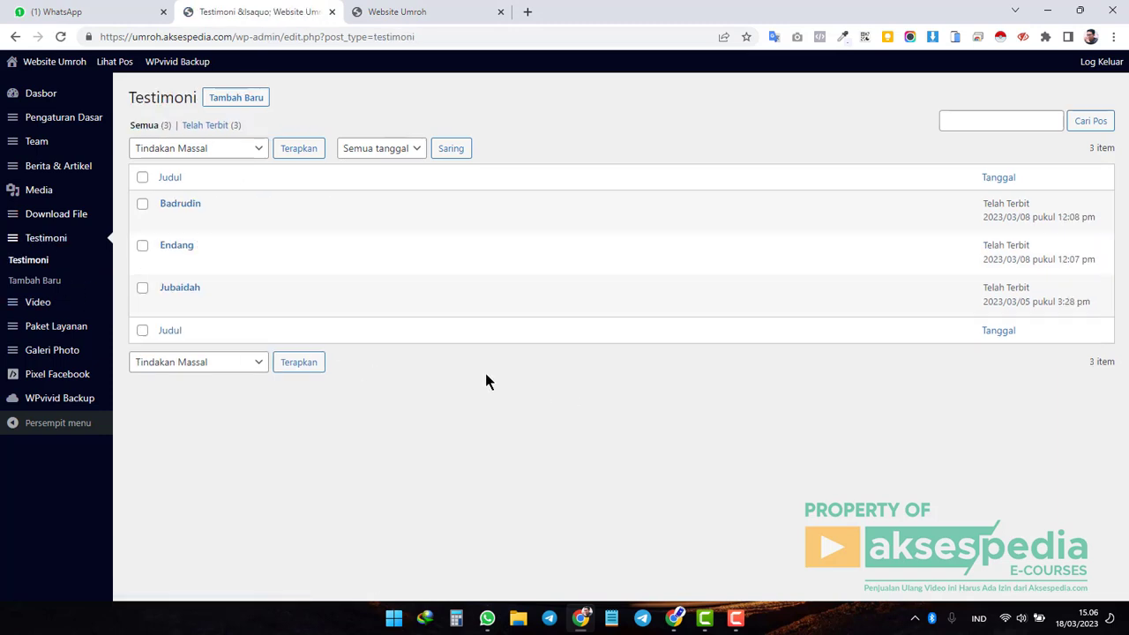
Compare the three live testimonial cards, then start a new testimonial with Tambah Baru.
{"action": "left_click", "coordinate": [420, 13]}
{"action": "left_click_drag", "start_coordinate": [240, 402], "coordinate": [327, 420]}
{"action": "left_click_drag", "start_coordinate": [485, 420], "coordinate": [585, 437]}
{"action": "left_click_drag", "start_coordinate": [752, 420], "coordinate": [812, 438]}
{"action": "left_click", "coordinate": [805, 434]}
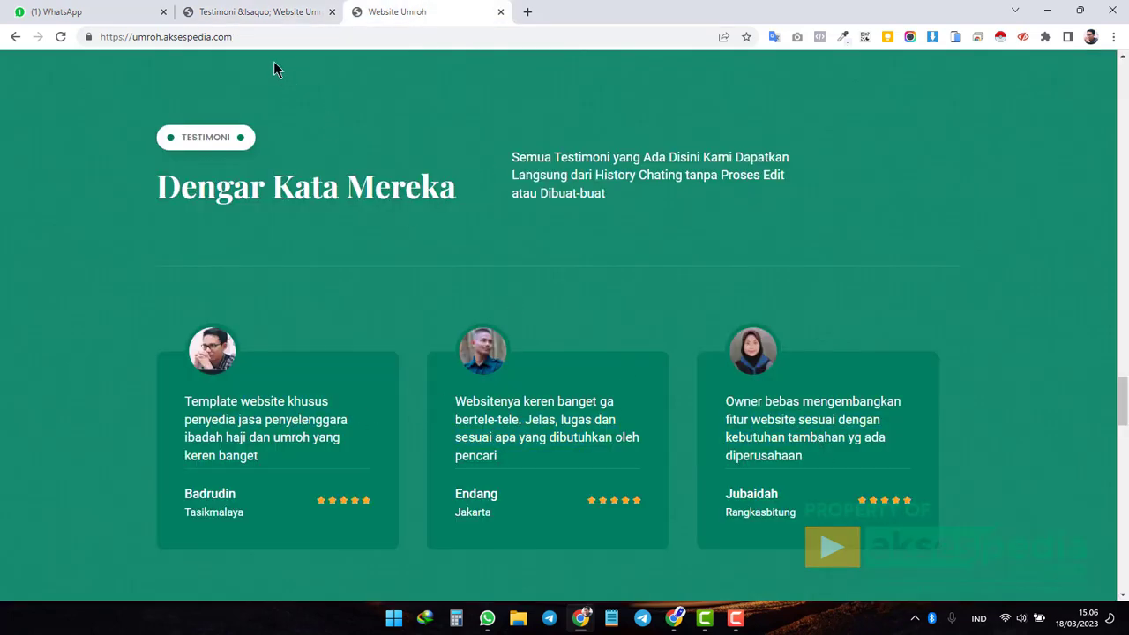
{"action": "left_click", "coordinate": [281, 11]}
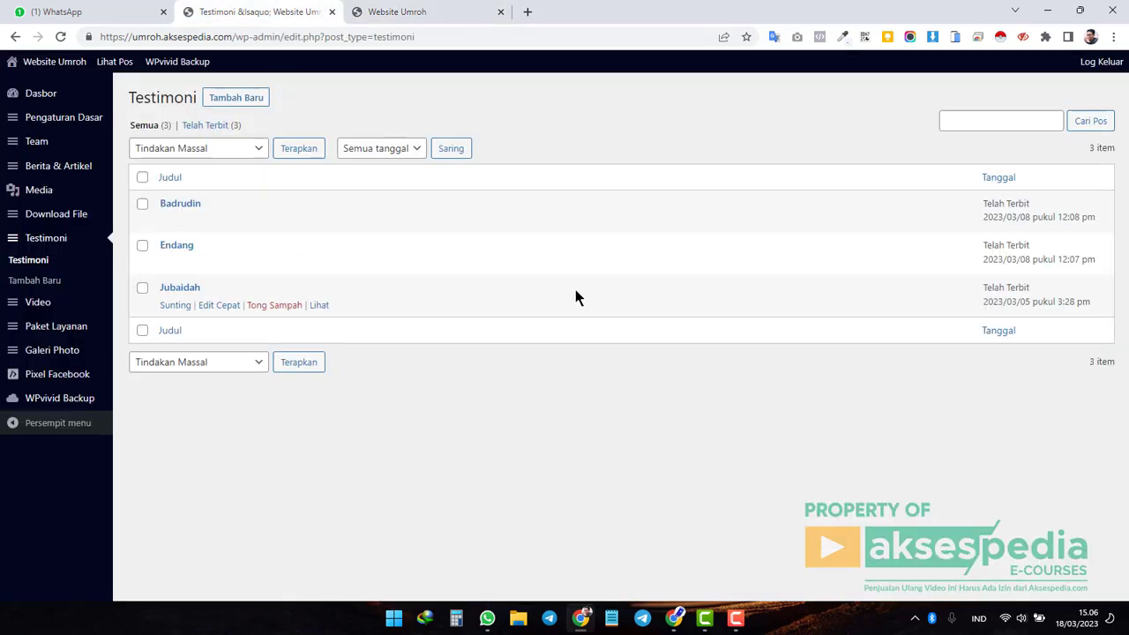
{"action": "left_click", "coordinate": [254, 102]}
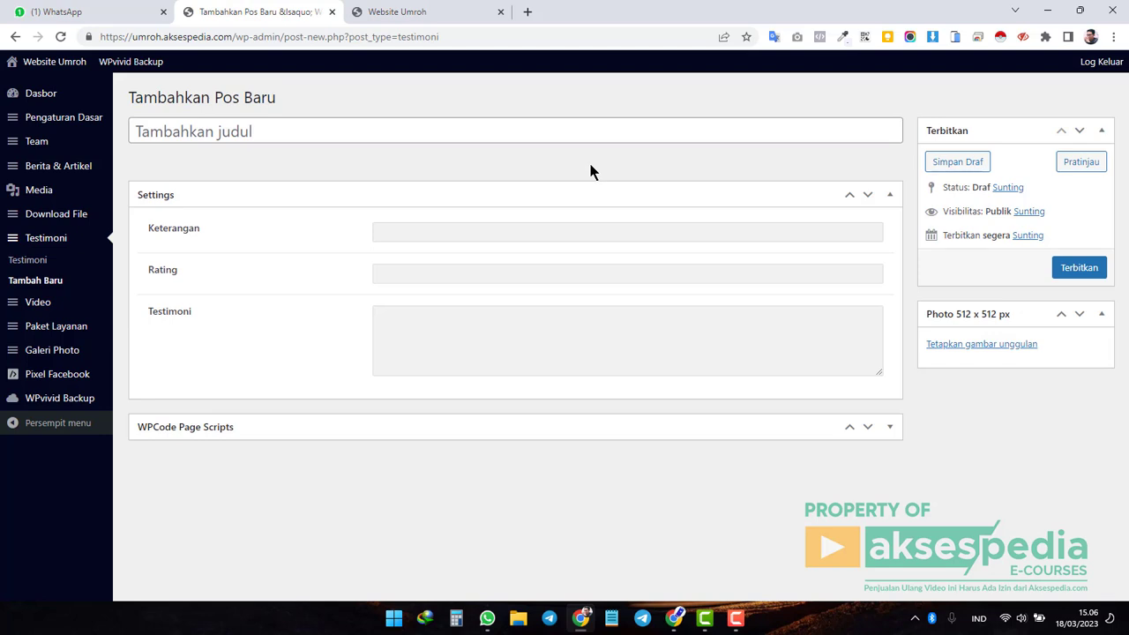
Enter the reviewer's name as the new testimonial's title.
{"action": "left_click", "coordinate": [270, 131]}
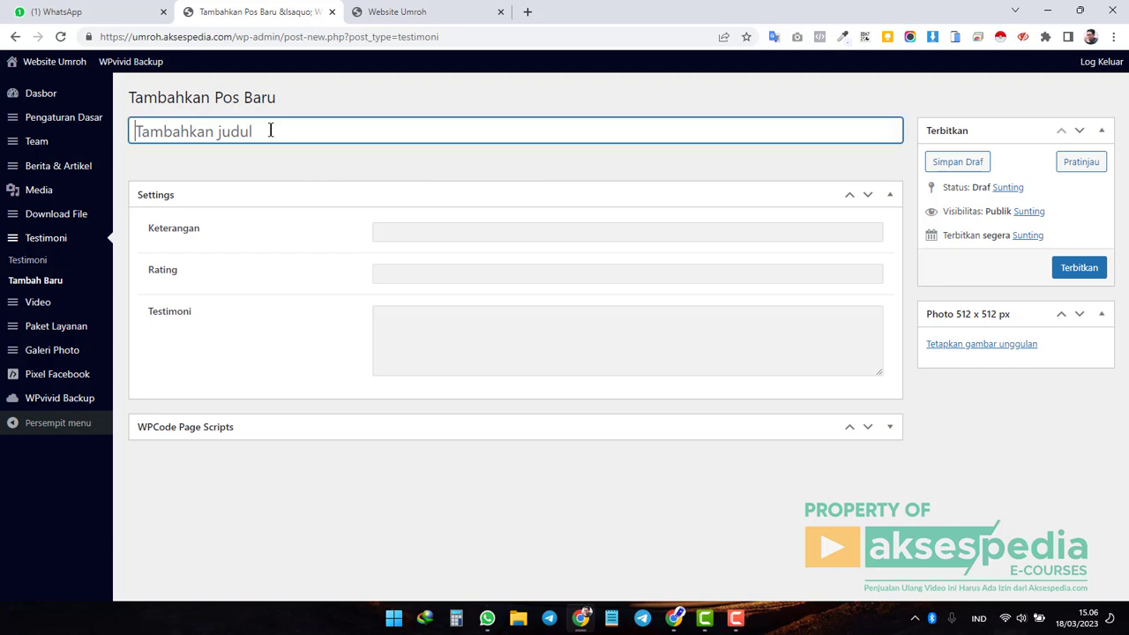
{"action": "left_click", "coordinate": [430, 13]}
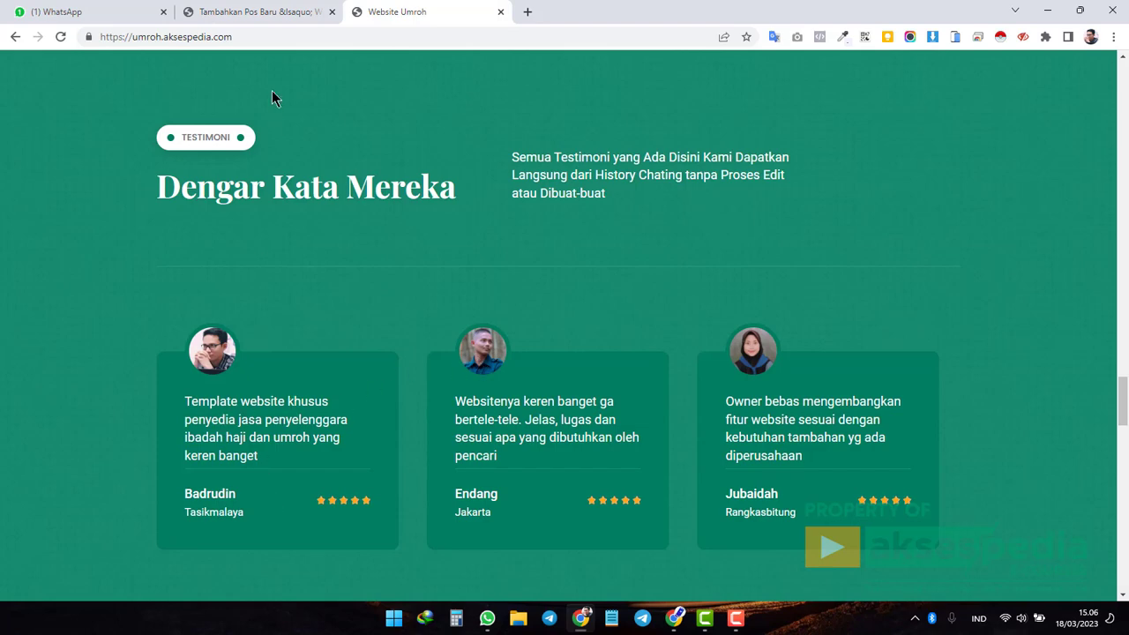
{"action": "left_click", "coordinate": [260, 13]}
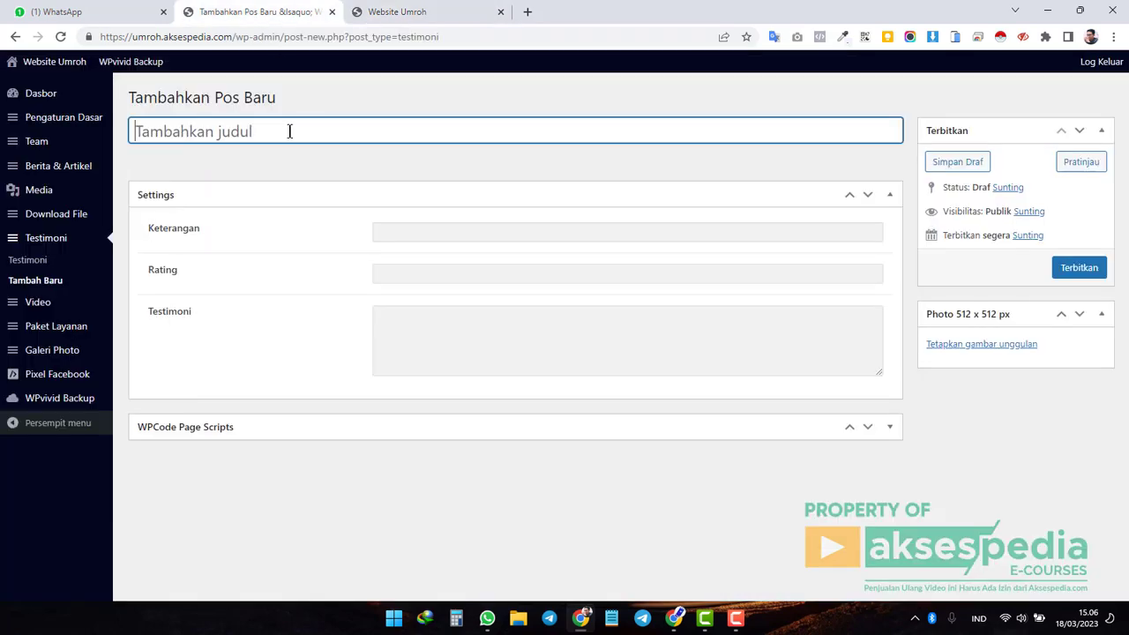
Fill the Keterangan field with 'Badndung' (Bandung).
{"action": "left_click", "coordinate": [420, 232]}
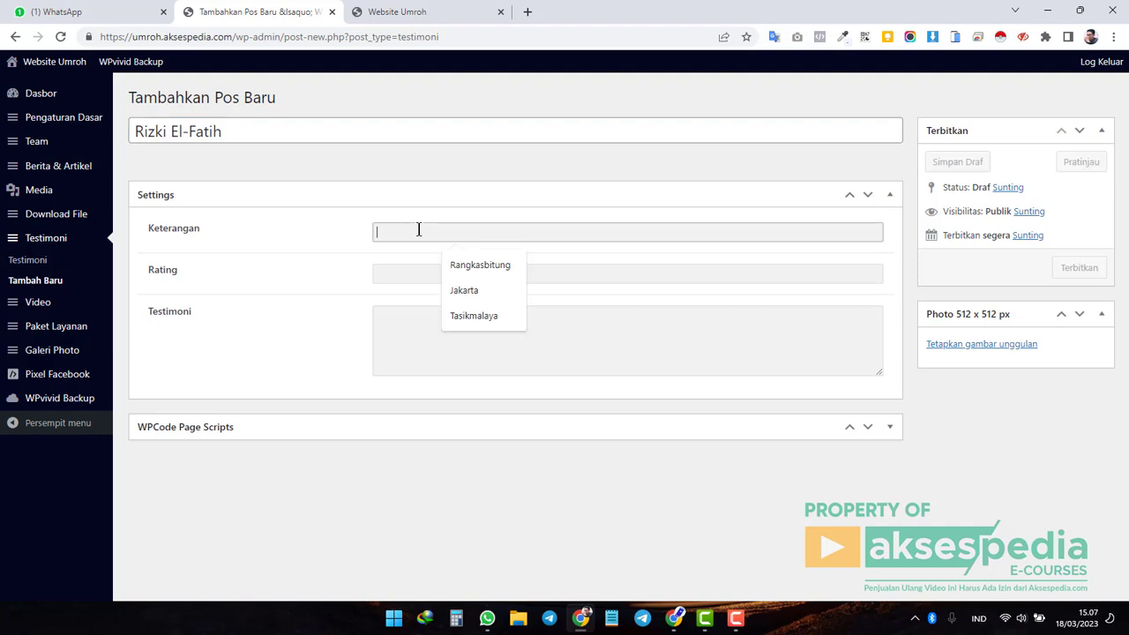
{"action": "double_click", "coordinate": [174, 232]}
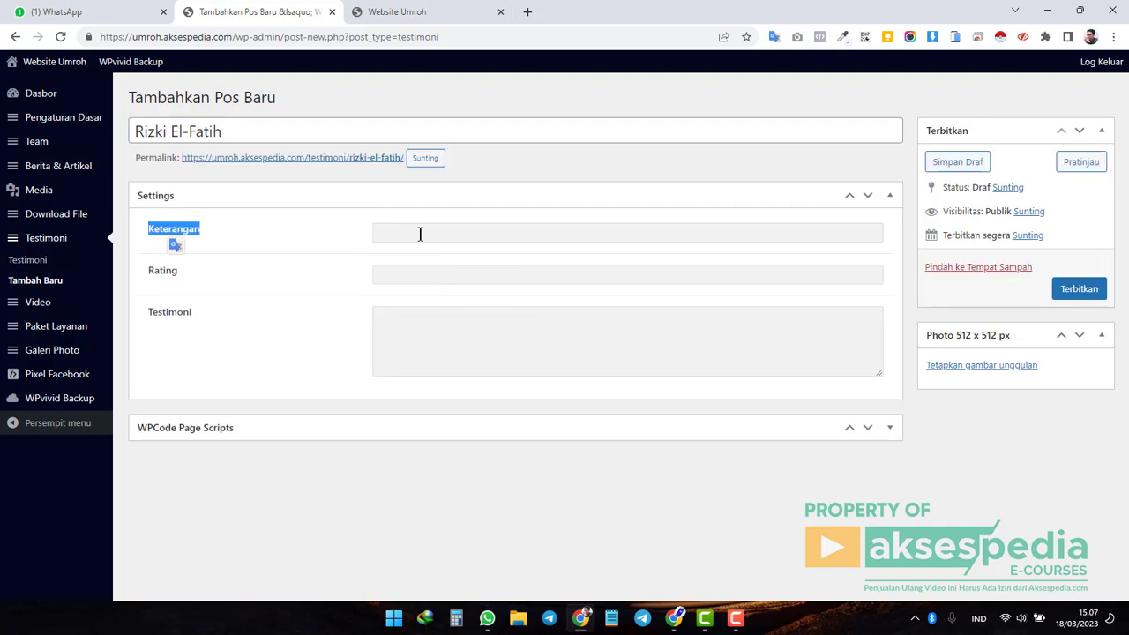
{"action": "left_click", "coordinate": [421, 234]}
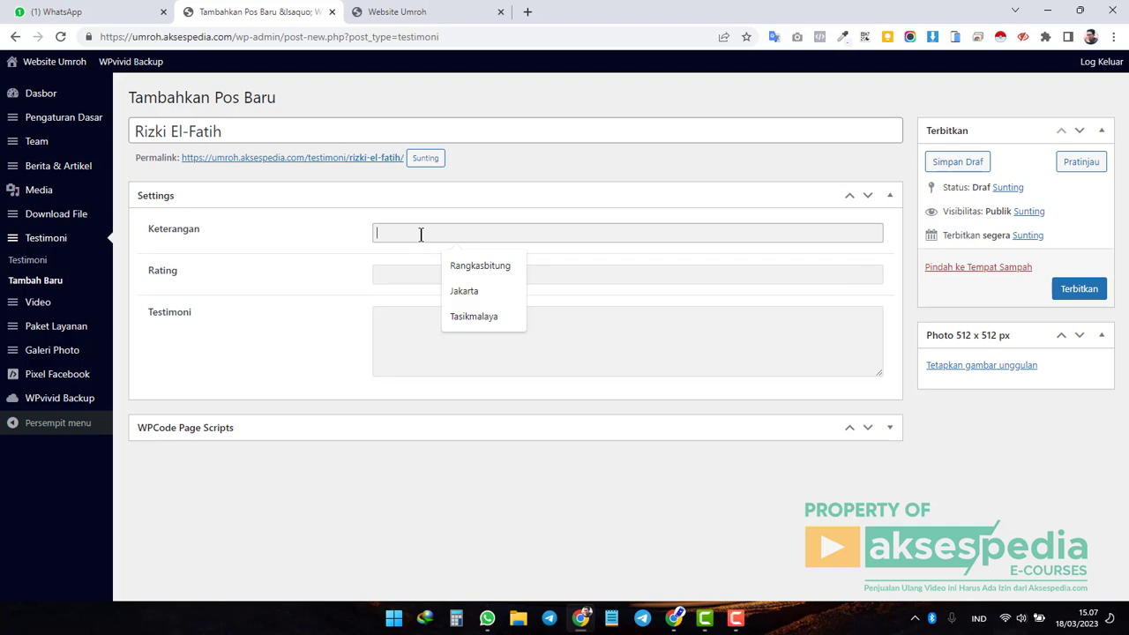
{"action": "left_click", "coordinate": [404, 277]}
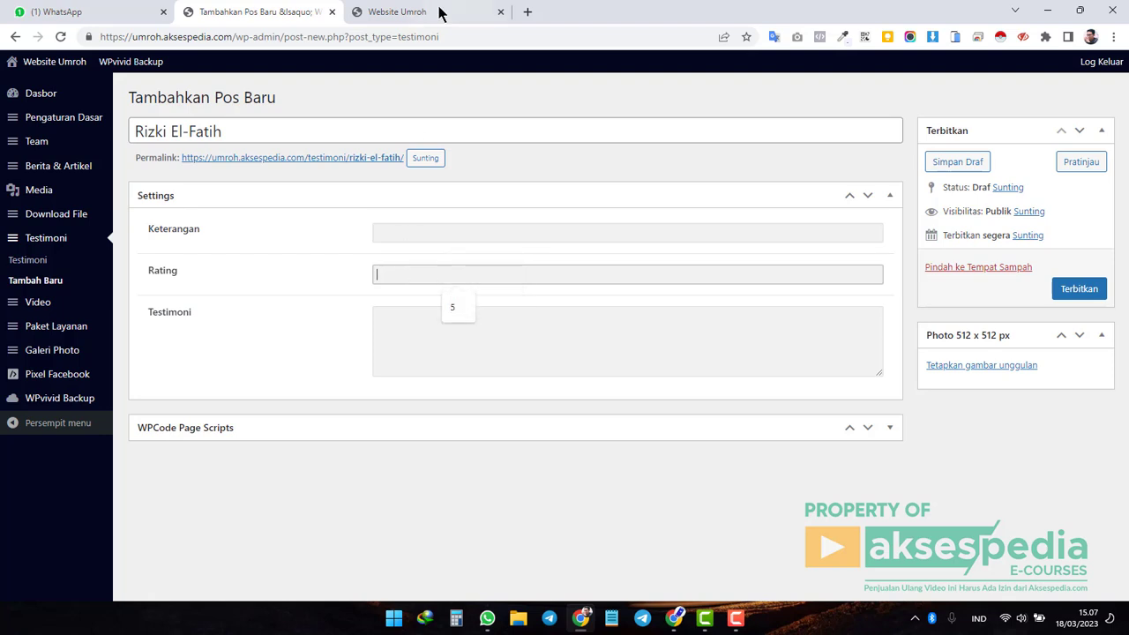
{"action": "left_click", "coordinate": [441, 13]}
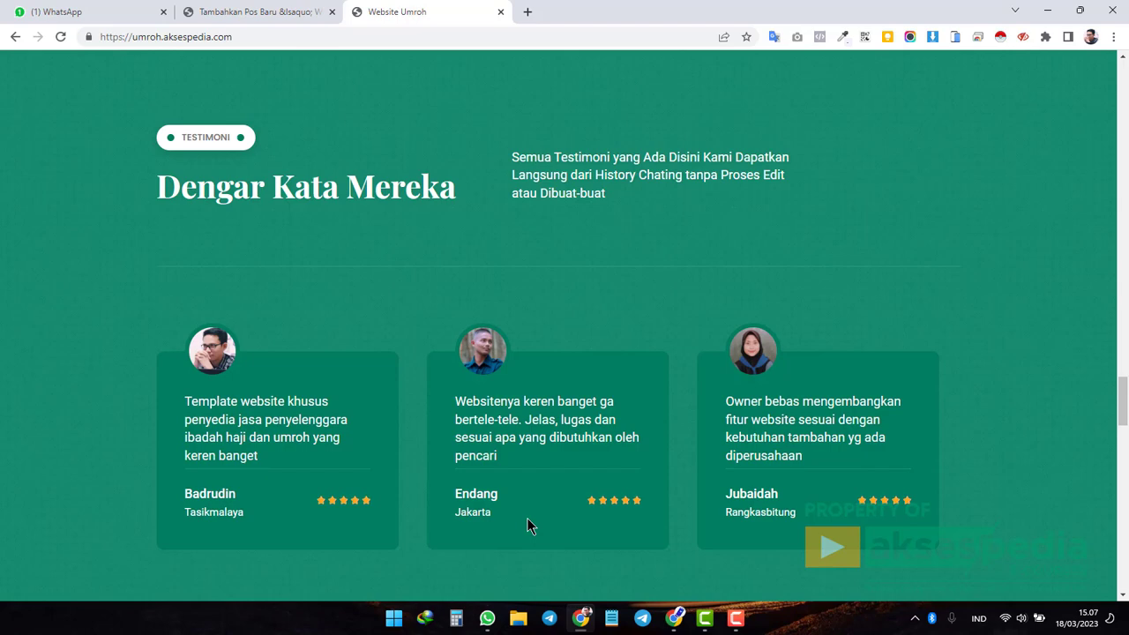
{"action": "left_click", "coordinate": [270, 12]}
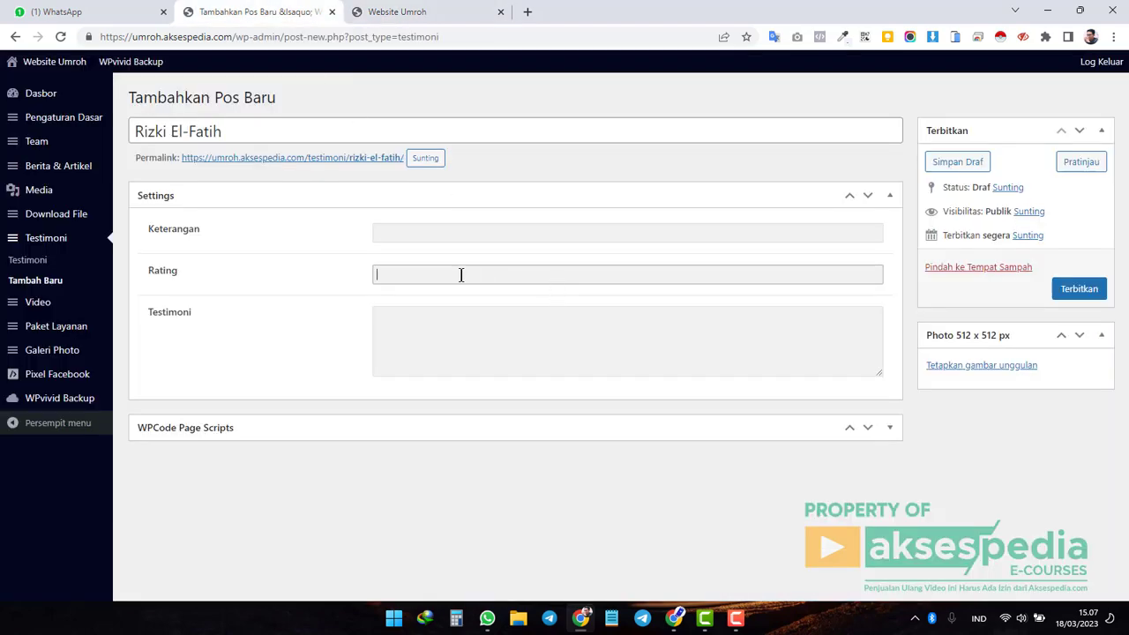
{"action": "left_click", "coordinate": [410, 232]}
{"action": "type", "text": "Bad"}
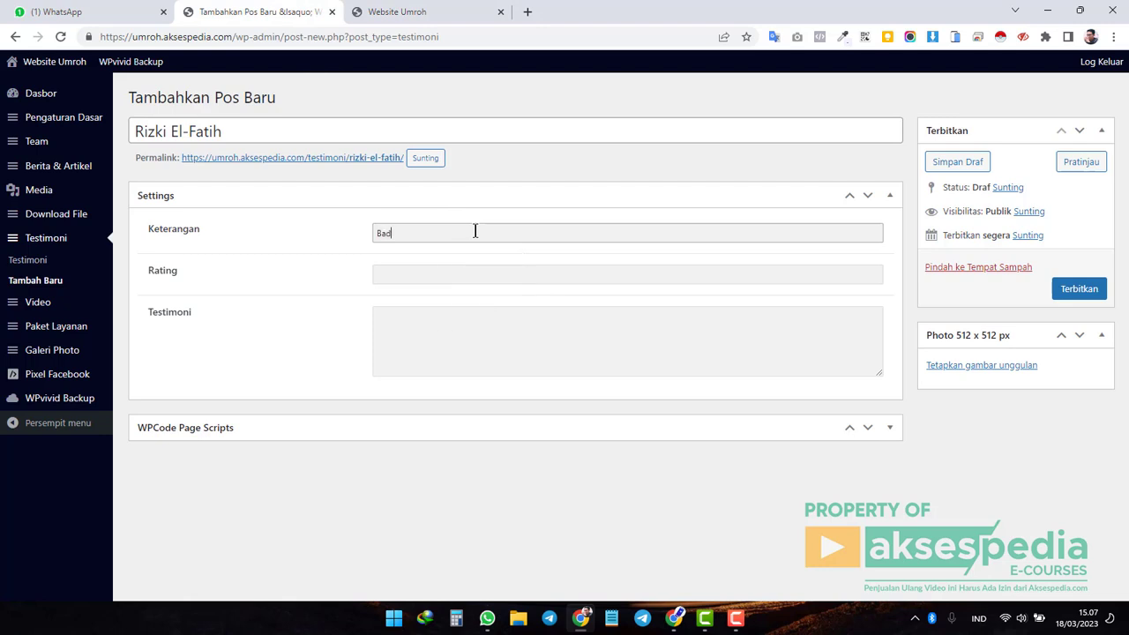
{"action": "type", "text": "ndung"}
{"action": "key", "text": "Tab"}
Set the testimonial's Rating to 5, matching the live cards' star ratings.
{"action": "left_click", "coordinate": [423, 11]}
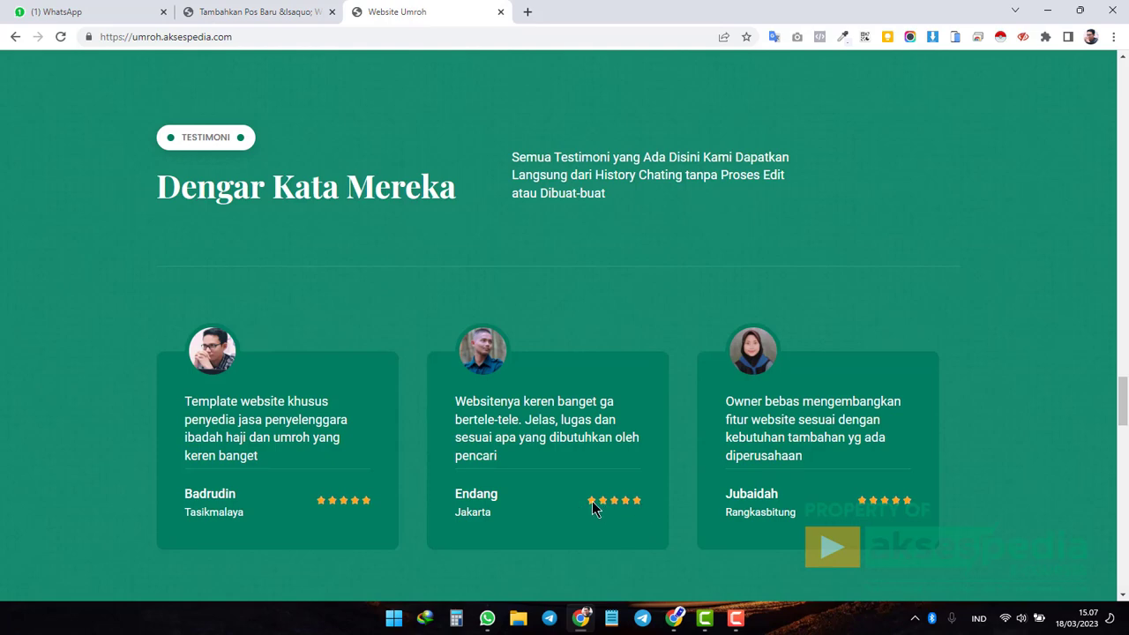
{"action": "left_click", "coordinate": [258, 13]}
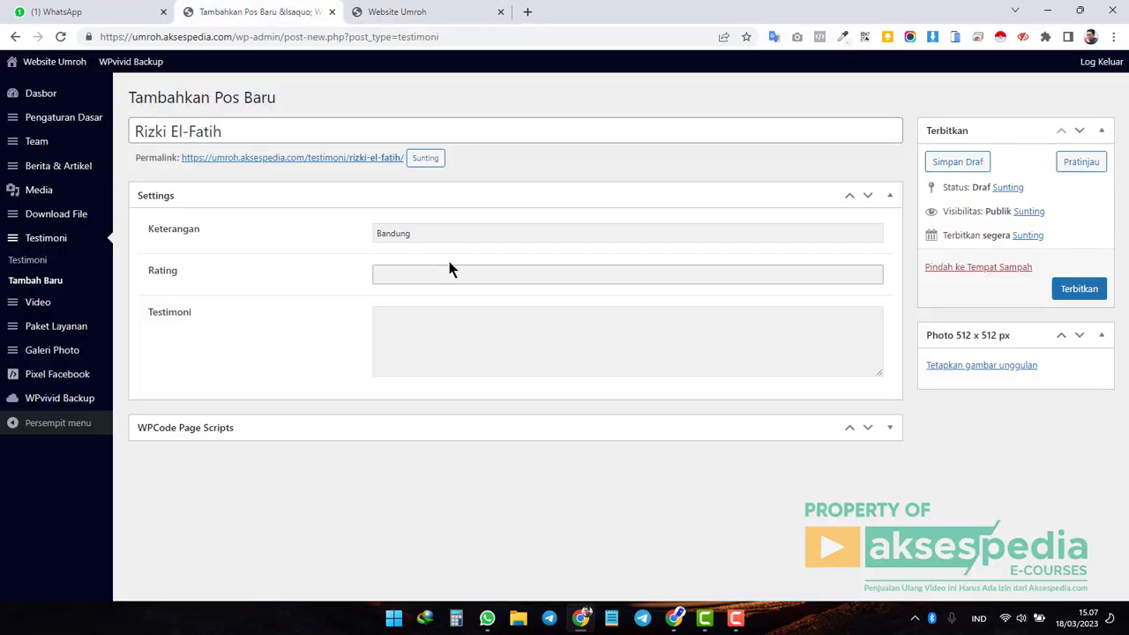
{"action": "type", "text": "5"}
{"action": "left_click", "coordinate": [453, 326]}
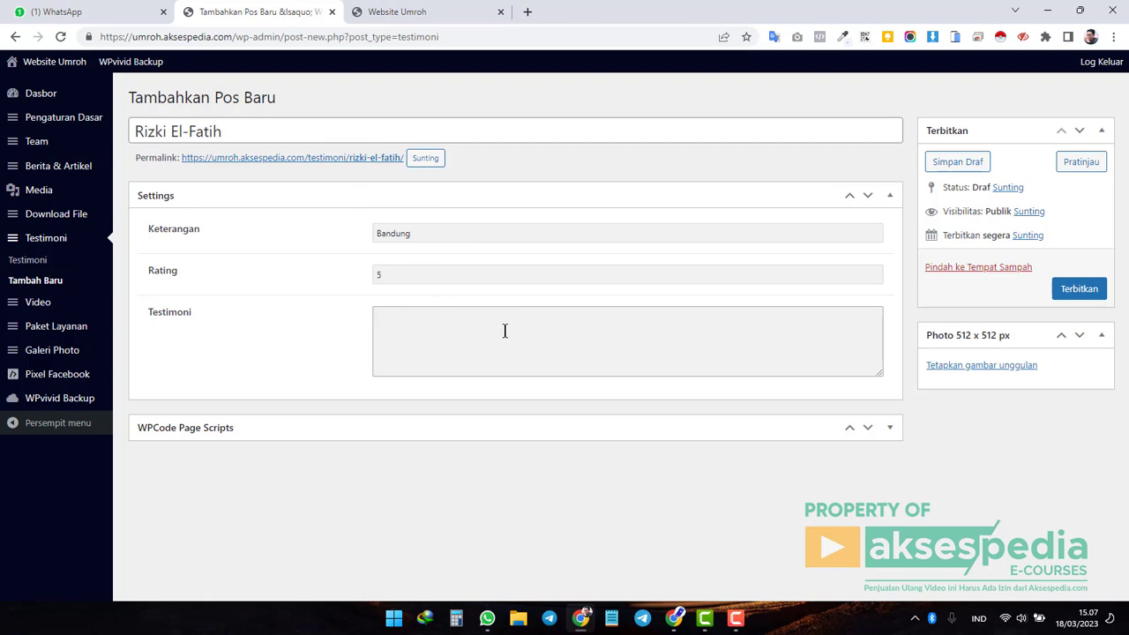
{"action": "left_click", "coordinate": [424, 14]}
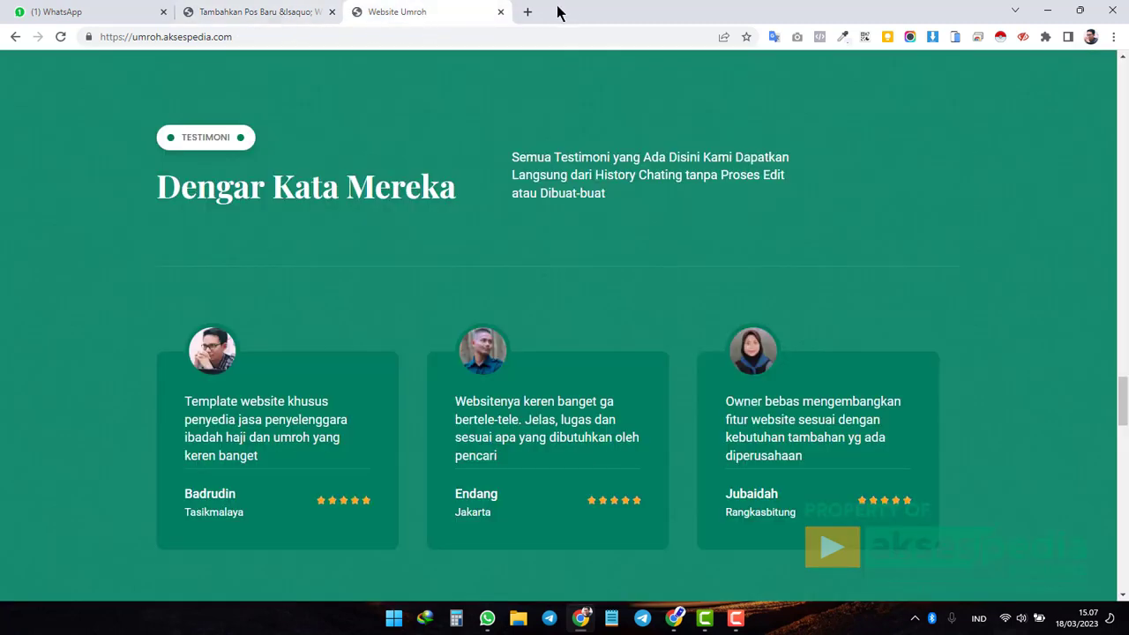
Search 'lorem ipsum' and select the opening lines of the lipsum.com text.
{"action": "left_click", "coordinate": [526, 14]}
{"action": "type", "text": "lore"}
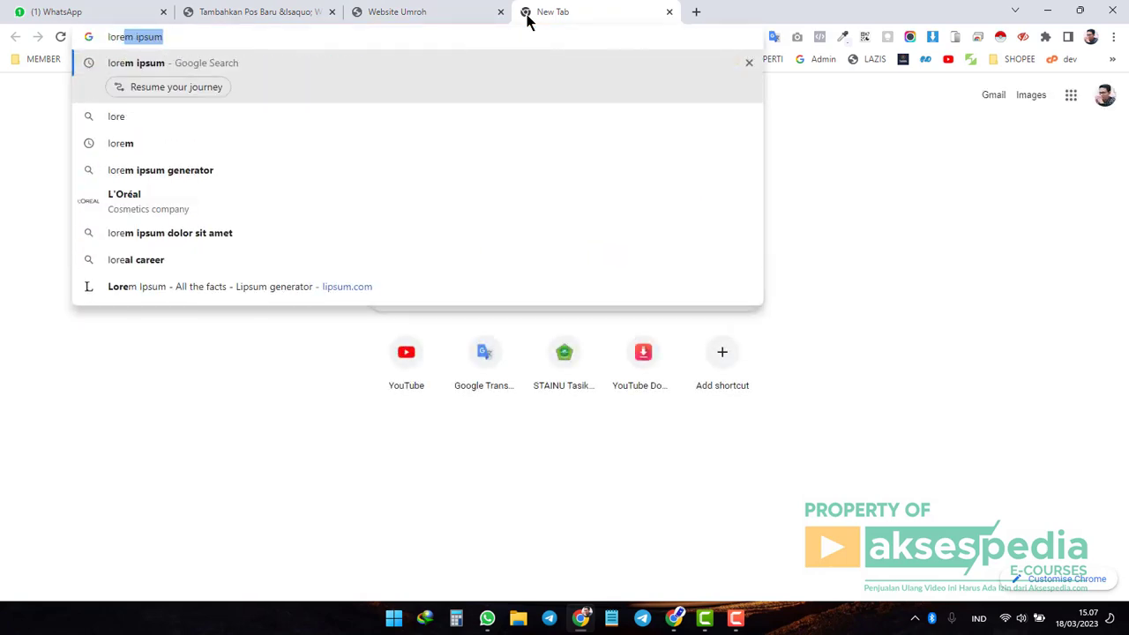
{"action": "key", "text": "Return"}
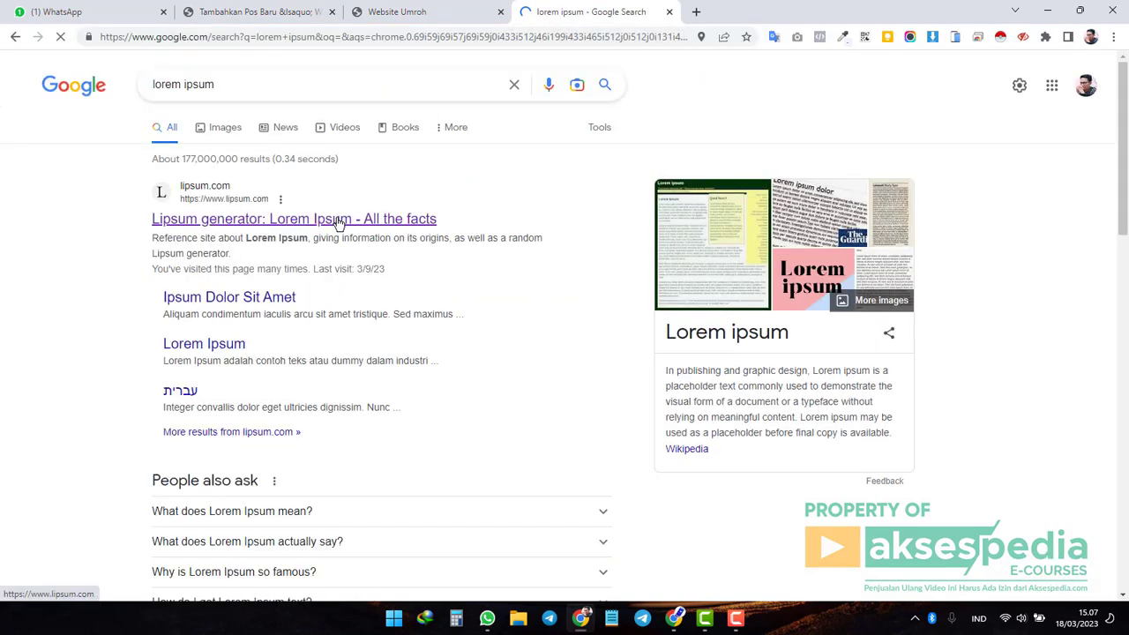
{"action": "left_click", "coordinate": [335, 216]}
{"action": "left_click_drag", "start_coordinate": [241, 309], "coordinate": [512, 337]}
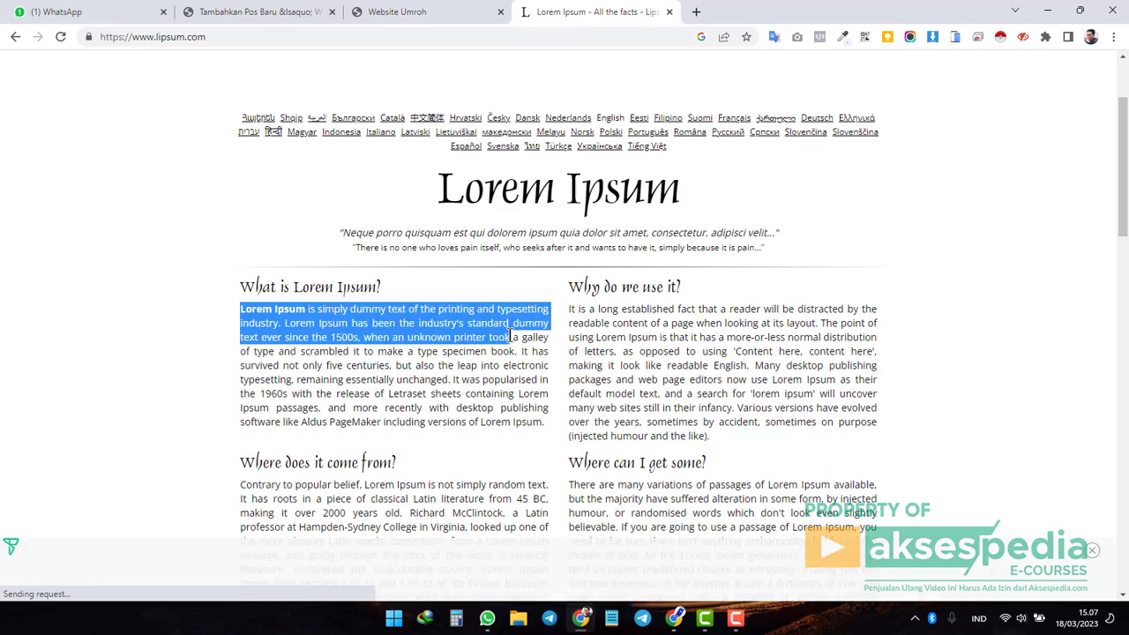
Paste the Lorem Ipsum lines as plain text into the Testimoni field.
{"action": "left_click", "coordinate": [271, 12]}
{"action": "left_click", "coordinate": [374, 322]}
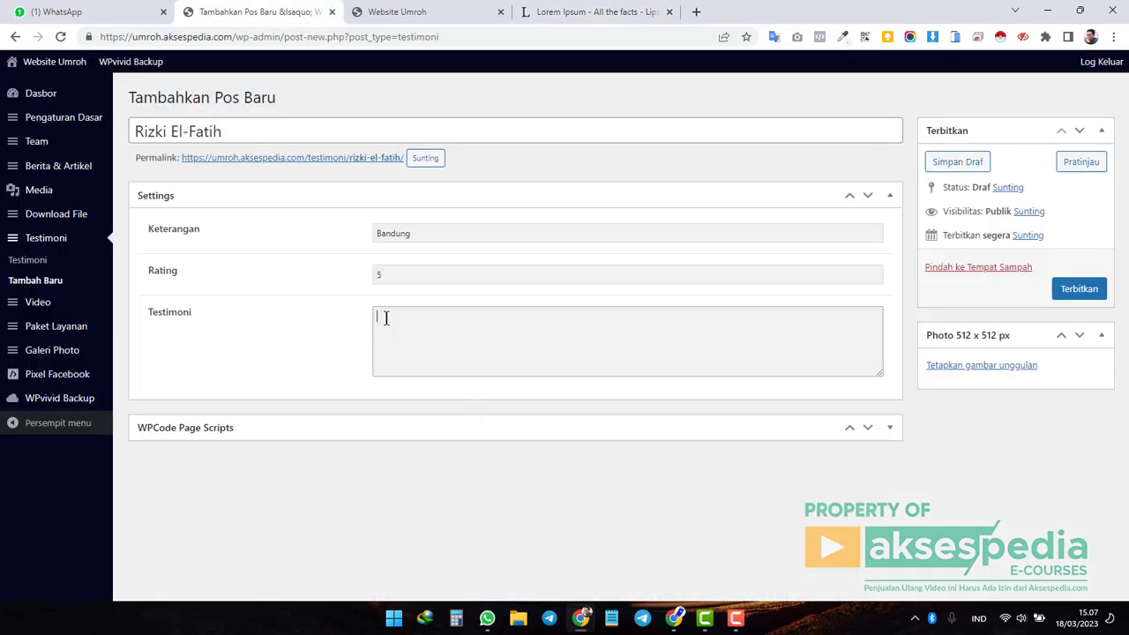
{"action": "right_click", "coordinate": [379, 331]}
{"action": "left_click", "coordinate": [470, 170]}
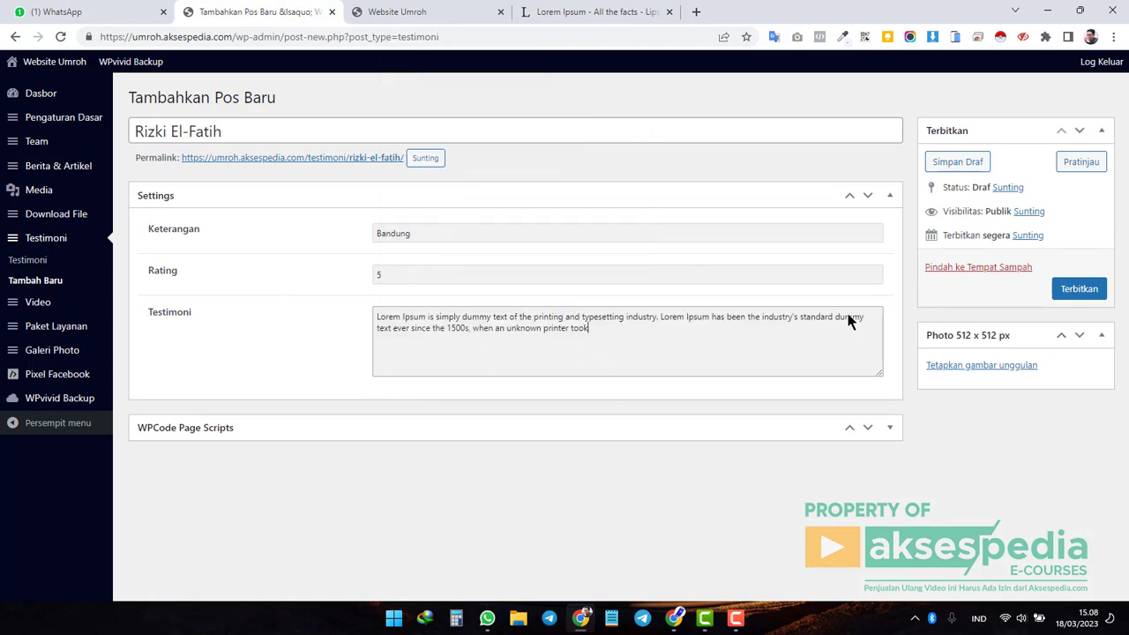
Set Aksespedia.png from Pustaka Media as the testimonial's featured photo.
{"action": "left_click", "coordinate": [997, 367]}
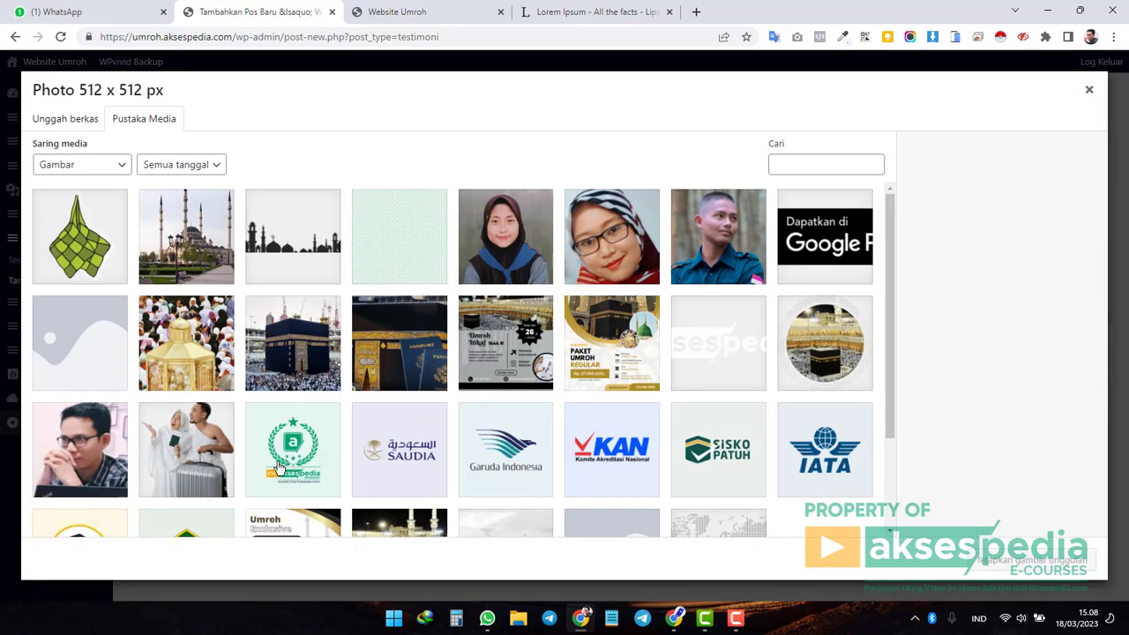
{"action": "left_click", "coordinate": [283, 473]}
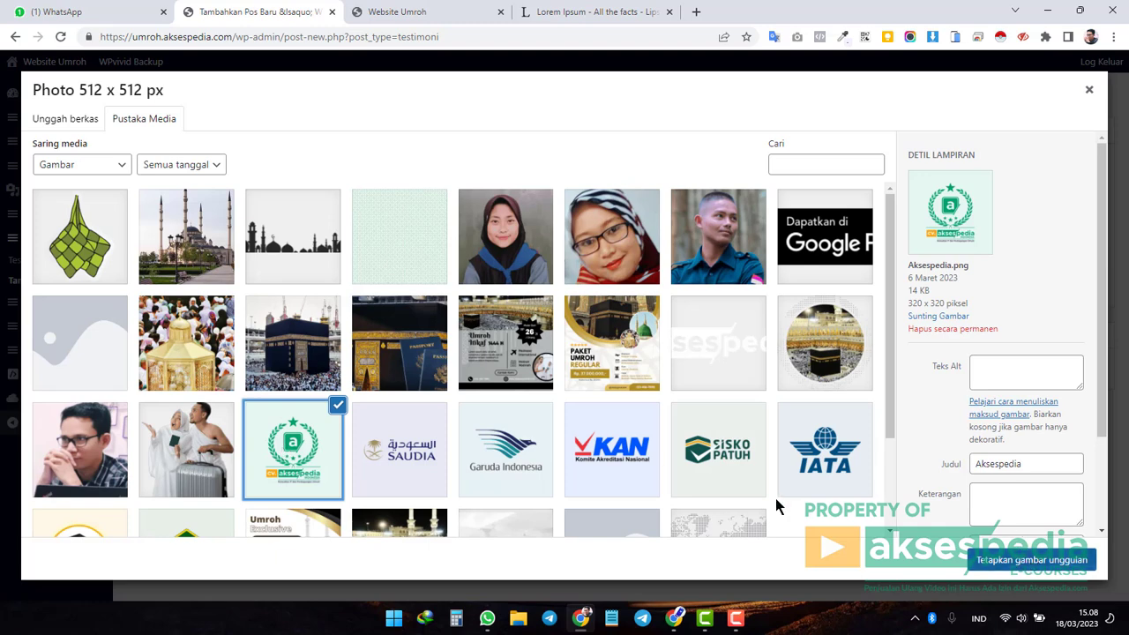
{"action": "left_click", "coordinate": [67, 129]}
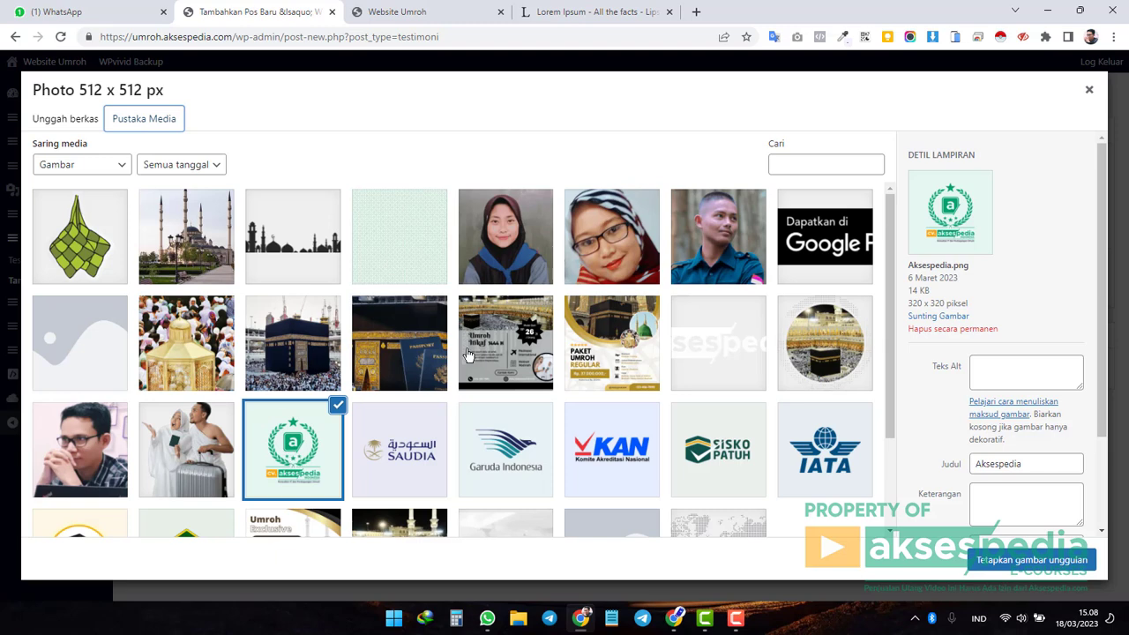
{"action": "left_click", "coordinate": [1029, 562]}
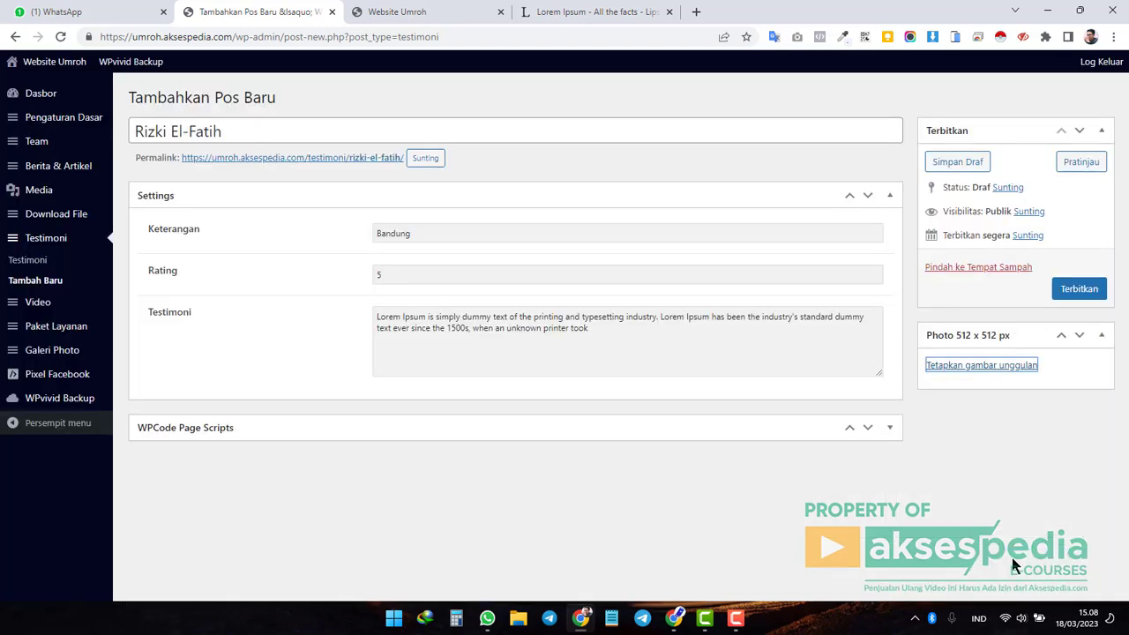
Publish the testimonial and reload the live site to find its new card.
{"action": "left_click", "coordinate": [1077, 291]}
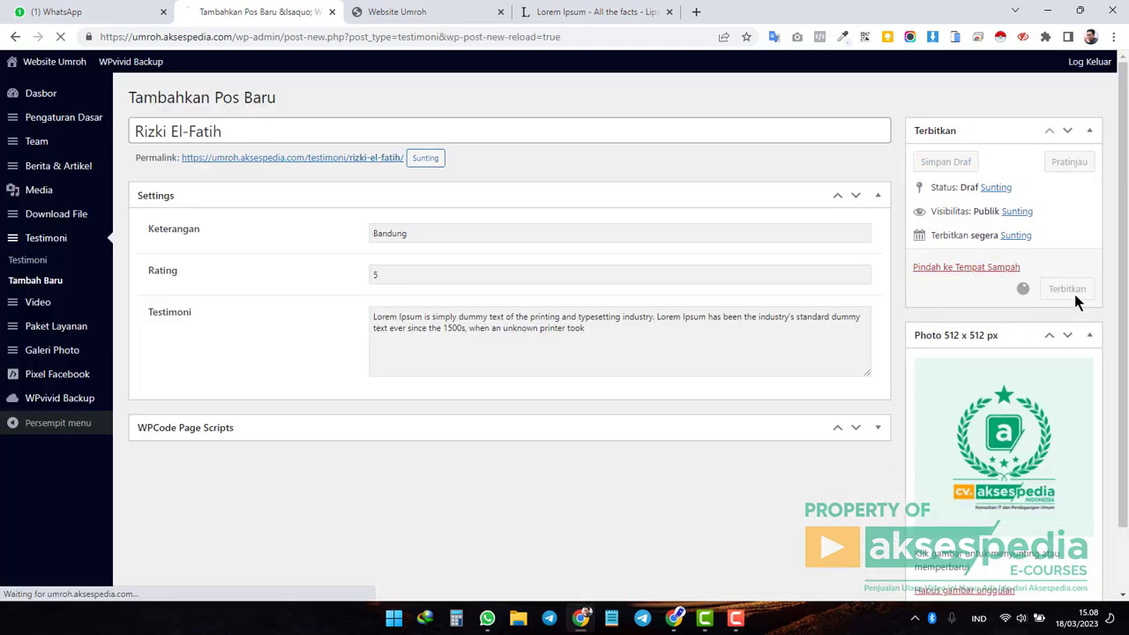
{"action": "left_click", "coordinate": [429, 12]}
{"action": "left_click", "coordinate": [61, 37]}
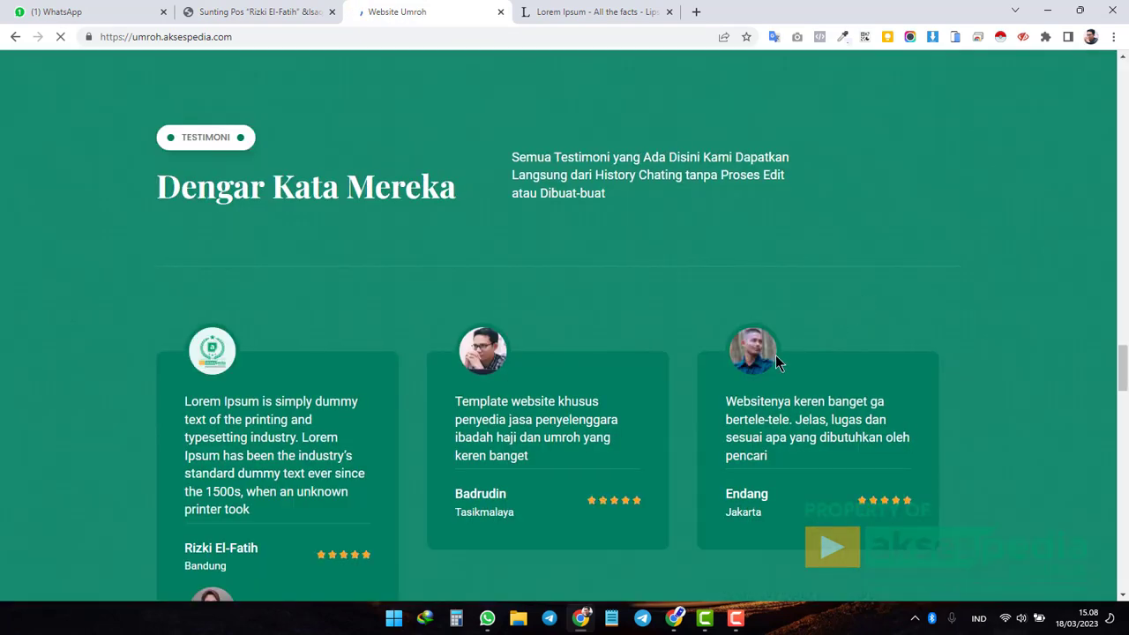
{"action": "scroll", "coordinate": [820, 345], "scroll_direction": "down", "scroll_amount": 2}
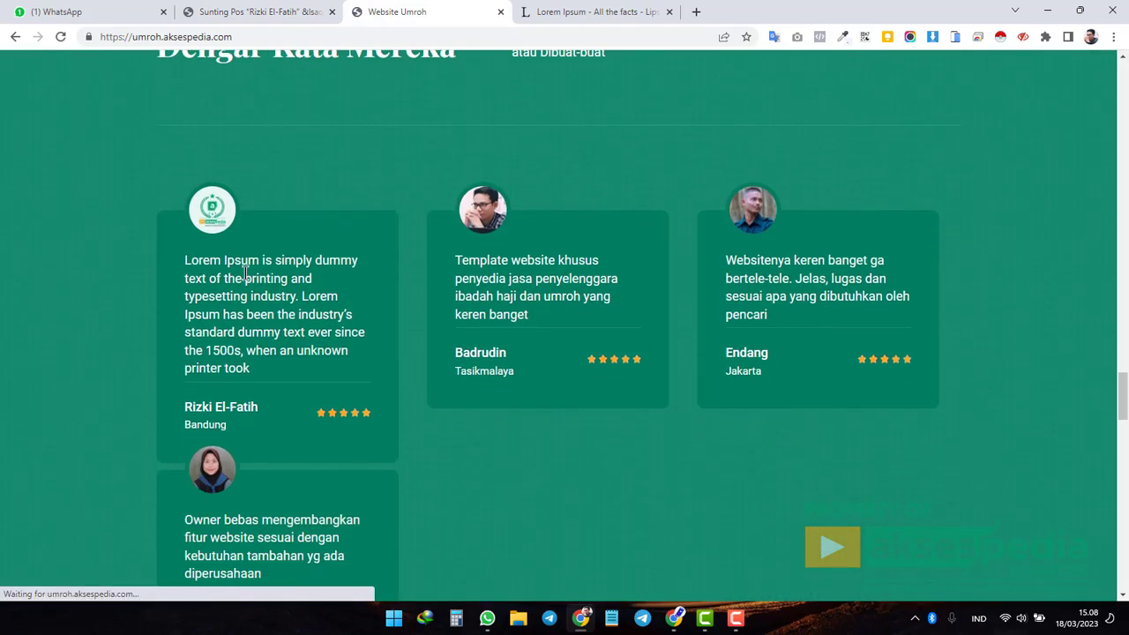
{"action": "left_click_drag", "start_coordinate": [187, 258], "coordinate": [243, 362]}
{"action": "left_click", "coordinate": [311, 310]}
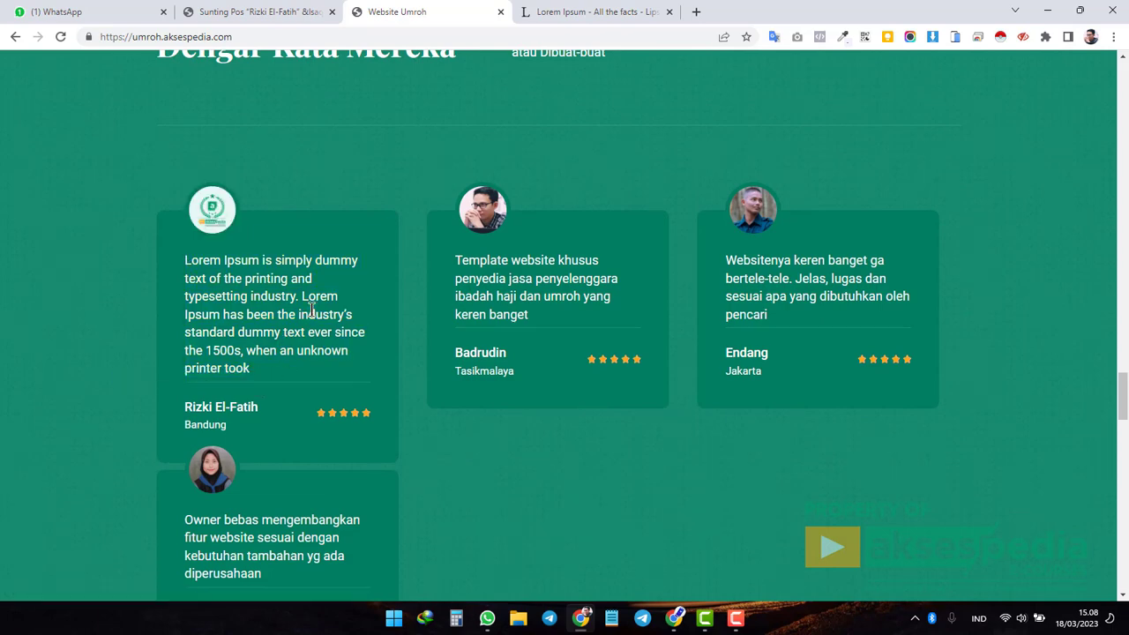
{"action": "triple_click", "coordinate": [214, 302]}
{"action": "left_click", "coordinate": [301, 328]}
Compare the new card with the existing ones, then move the testimonial to the trash.
{"action": "scroll", "coordinate": [397, 358], "scroll_direction": "down", "scroll_amount": 2}
{"action": "scroll", "coordinate": [442, 373], "scroll_direction": "up", "scroll_amount": 1}
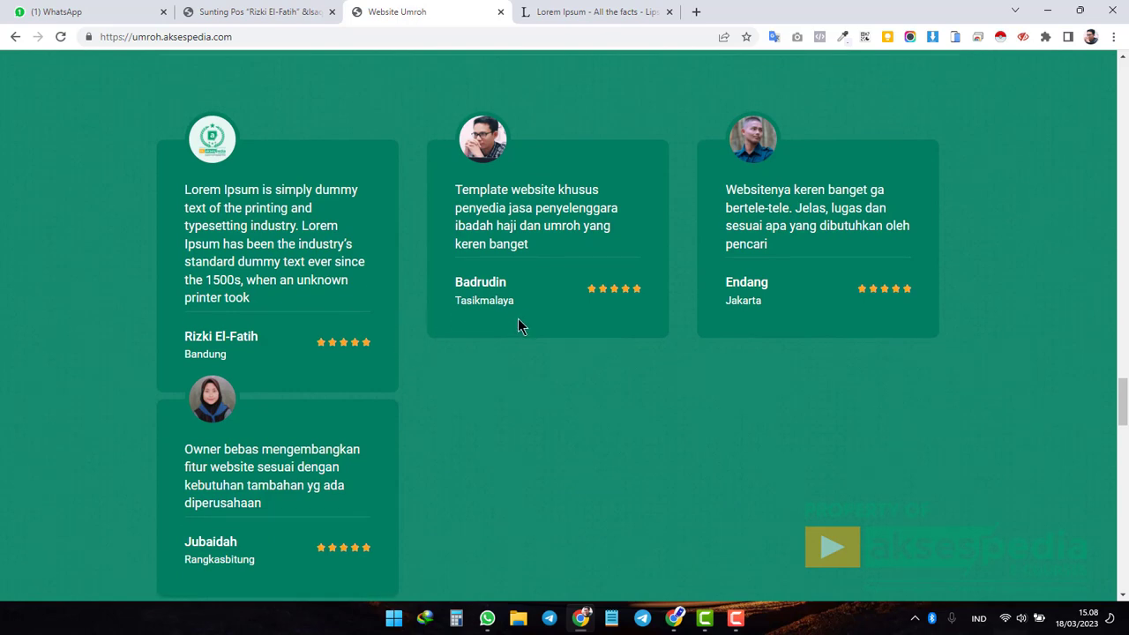
{"action": "left_click_drag", "start_coordinate": [184, 189], "coordinate": [247, 280]}
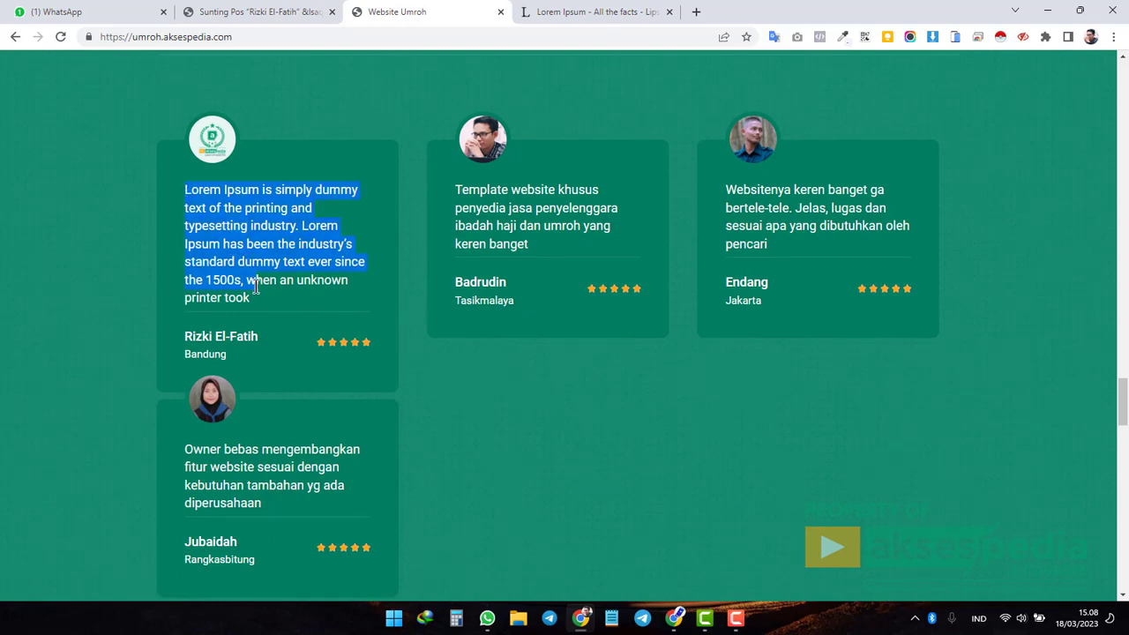
{"action": "left_click_drag", "start_coordinate": [455, 189], "coordinate": [532, 248]}
{"action": "left_click", "coordinate": [558, 232]}
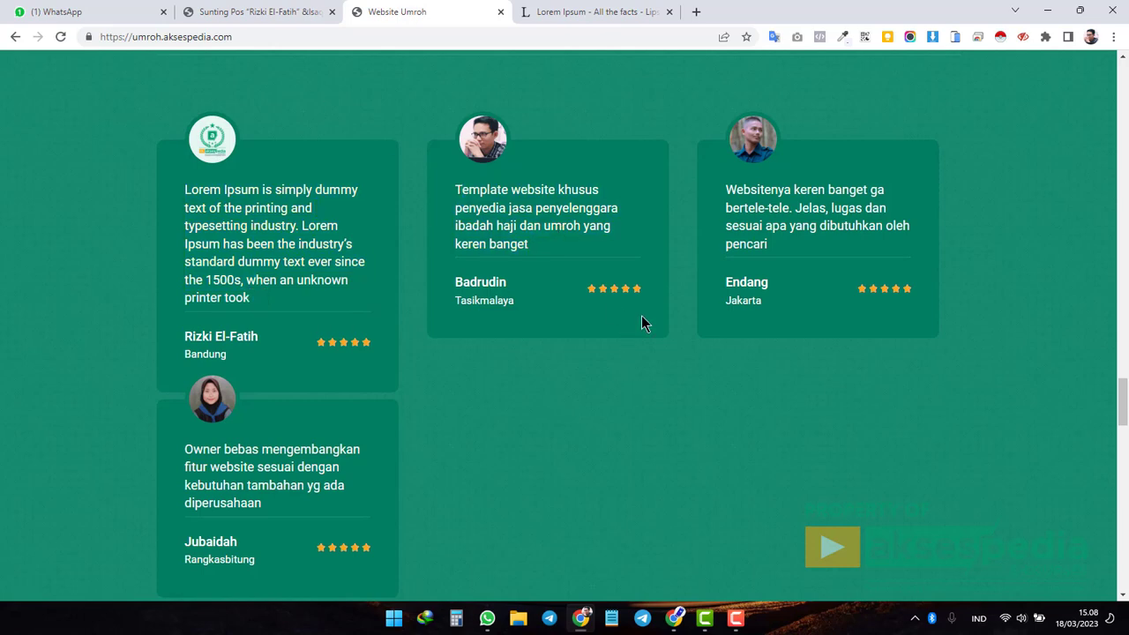
{"action": "left_click", "coordinate": [270, 13]}
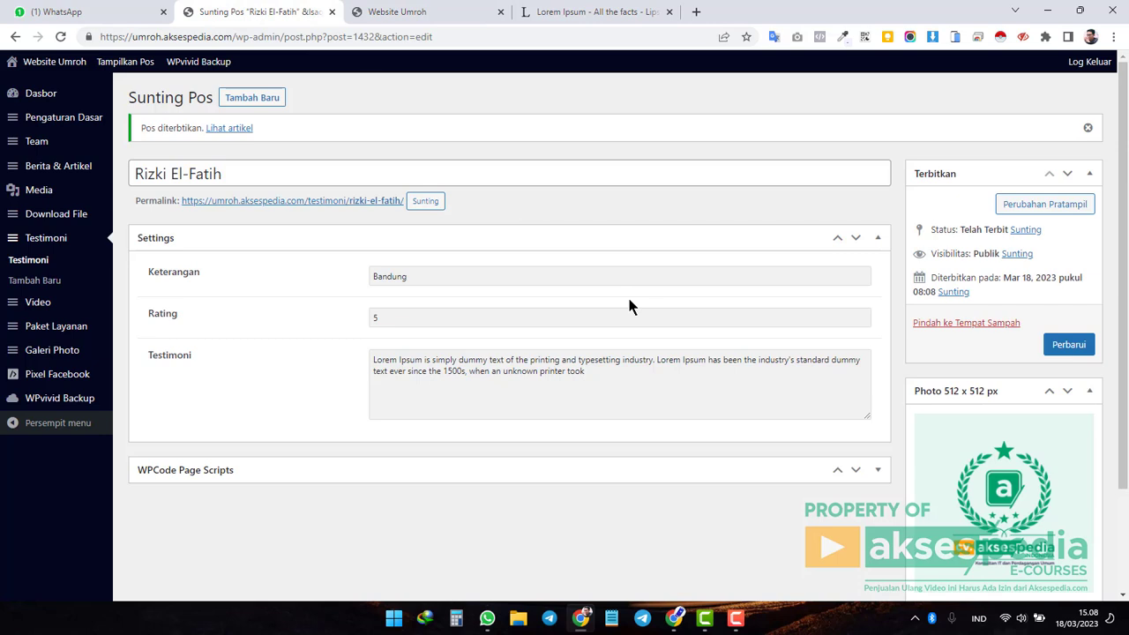
{"action": "left_click", "coordinate": [961, 323]}
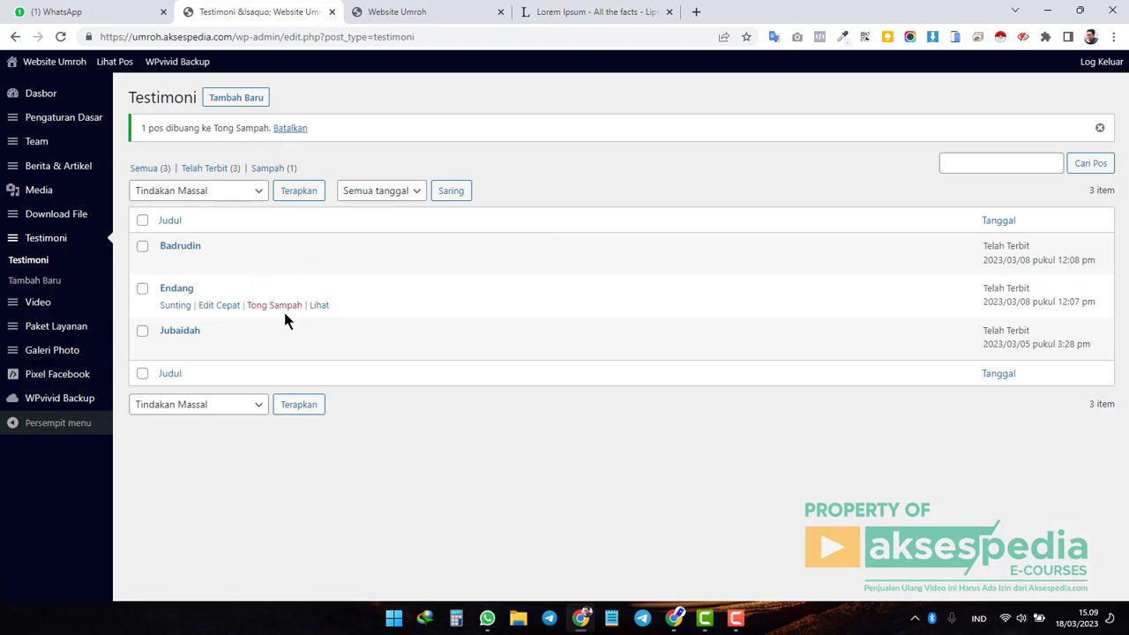
{"action": "left_click", "coordinate": [421, 14]}
{"action": "left_click", "coordinate": [61, 38]}
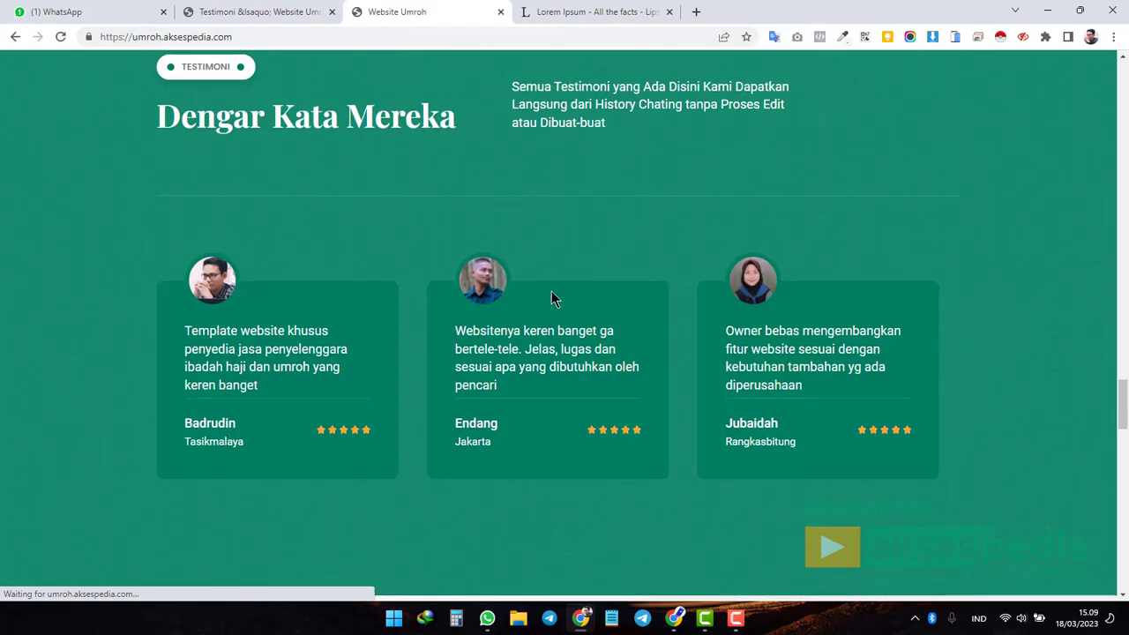
{"action": "left_click", "coordinate": [262, 11]}
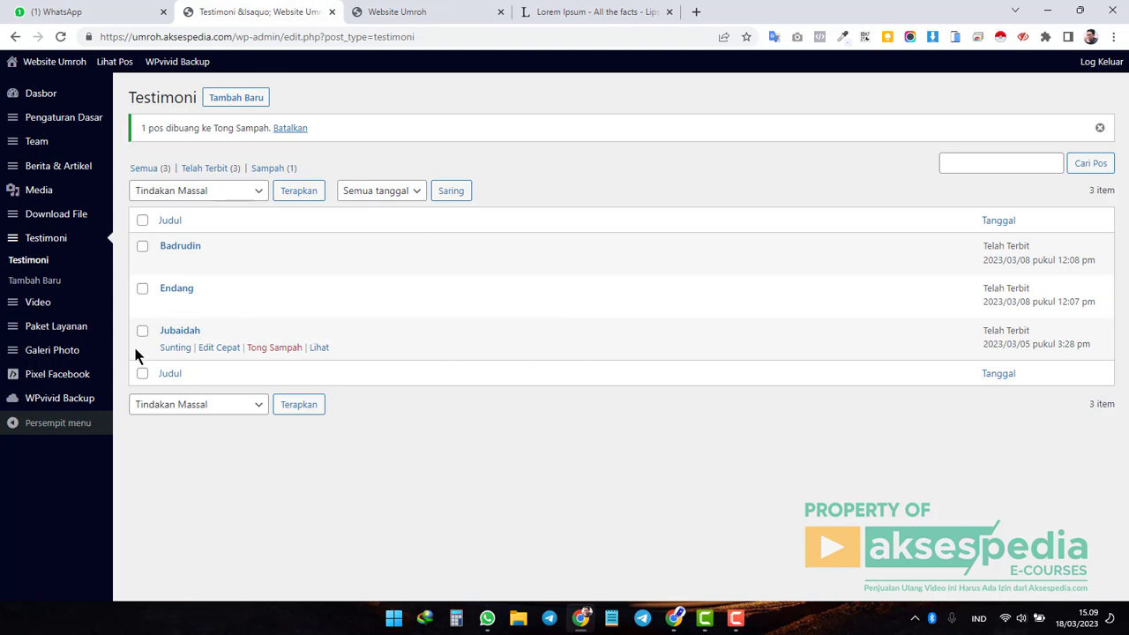
Check the three published videos against the live gallery, then start a new video post.
{"action": "left_click", "coordinate": [48, 314]}
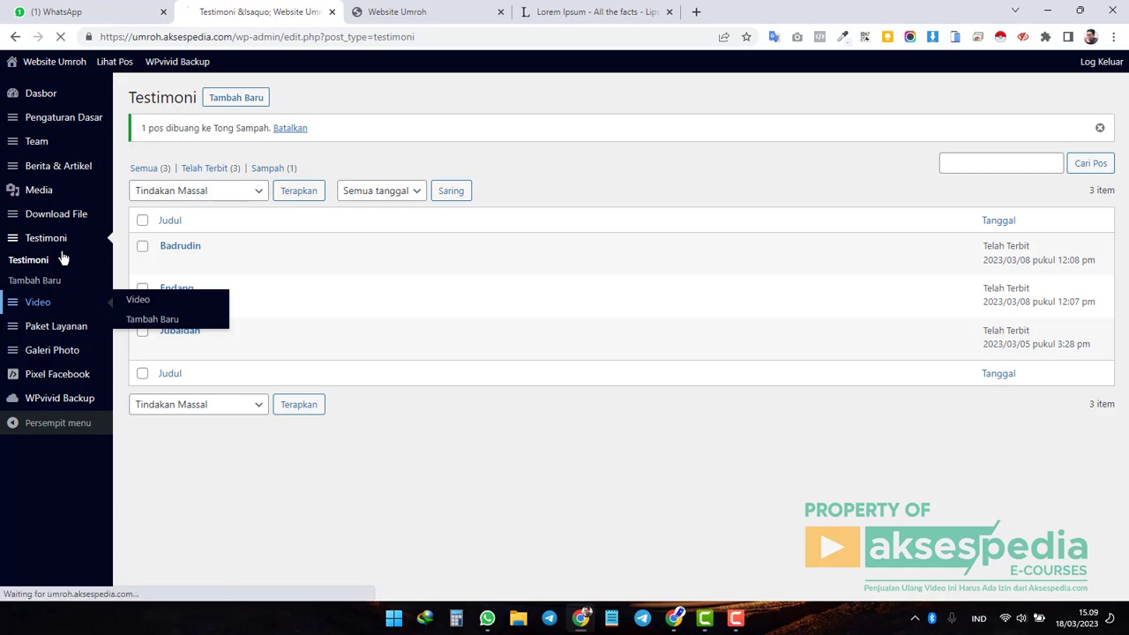
{"action": "left_click", "coordinate": [415, 11]}
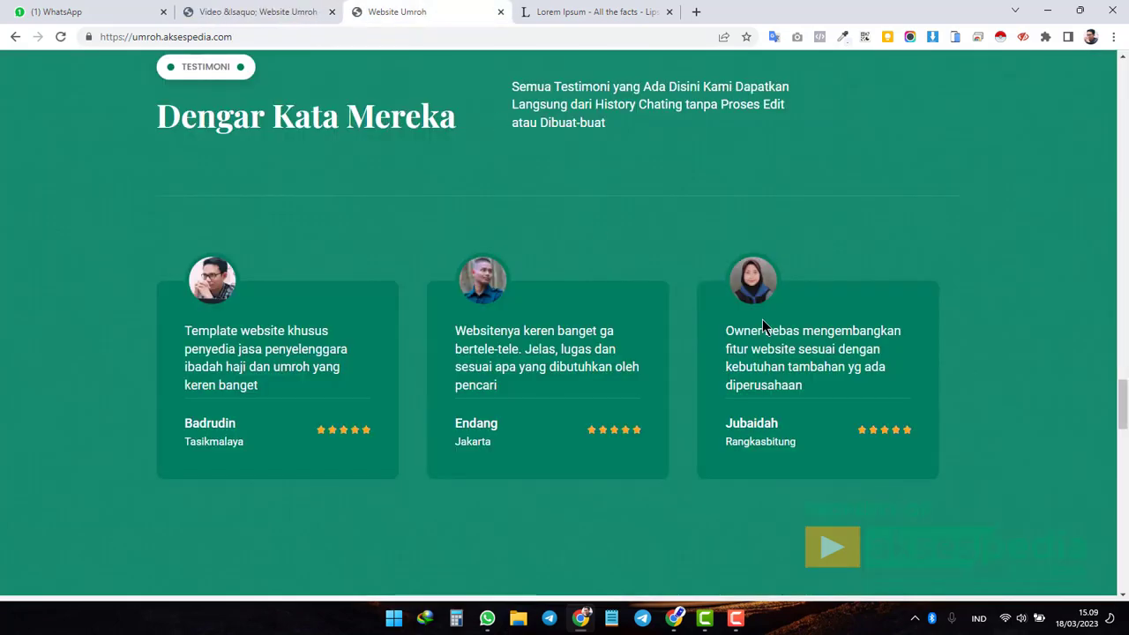
{"action": "scroll", "coordinate": [762, 325], "scroll_direction": "up", "scroll_amount": 15}
{"action": "scroll", "coordinate": [764, 325], "scroll_direction": "up", "scroll_amount": 5}
{"action": "scroll", "coordinate": [764, 328], "scroll_direction": "down", "scroll_amount": 5}
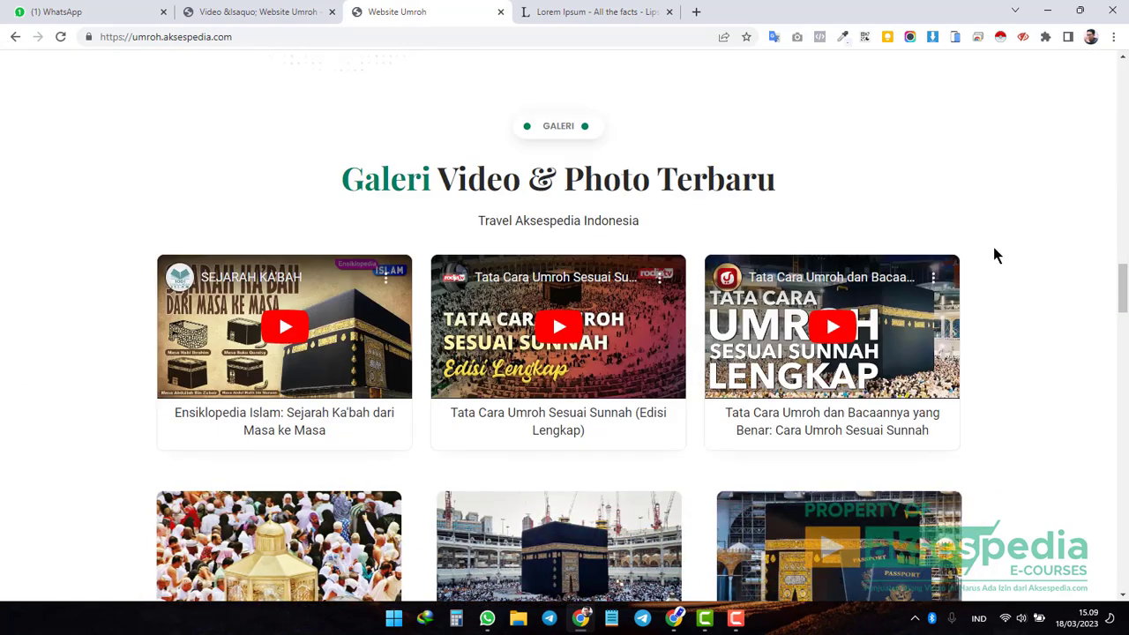
{"action": "scroll", "coordinate": [995, 250], "scroll_direction": "down", "scroll_amount": 1}
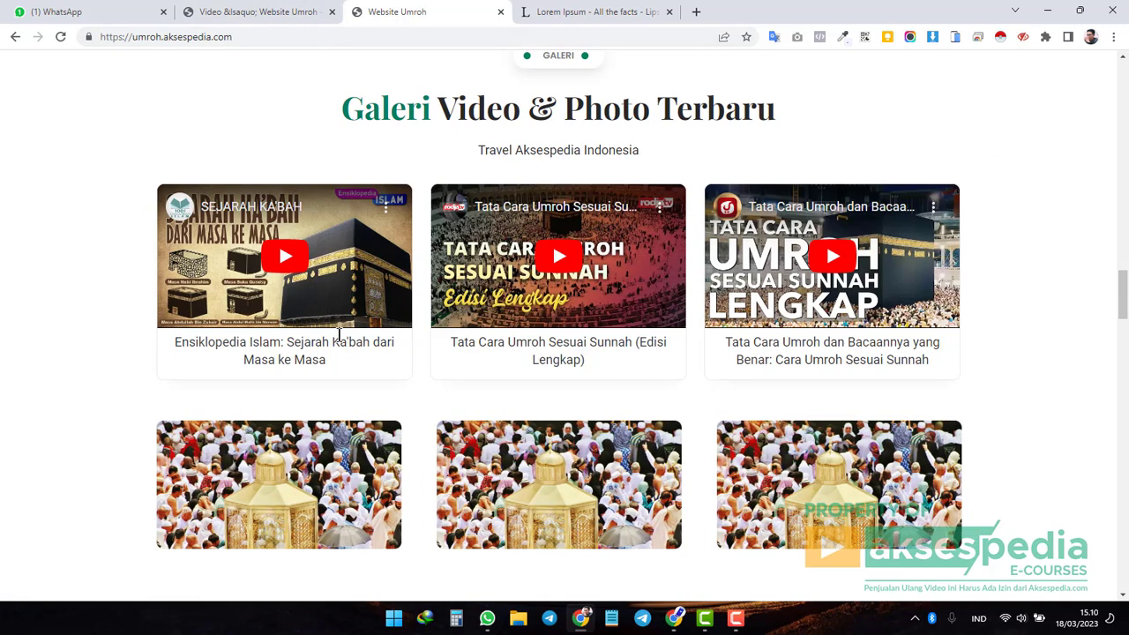
{"action": "left_click", "coordinate": [236, 13]}
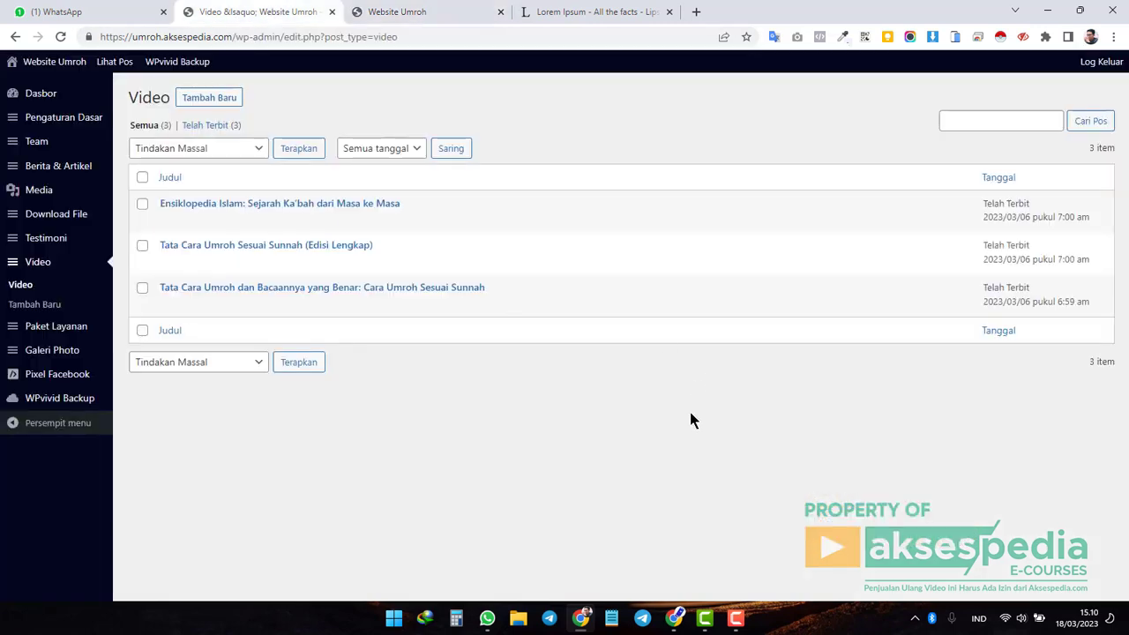
{"action": "left_click", "coordinate": [231, 101]}
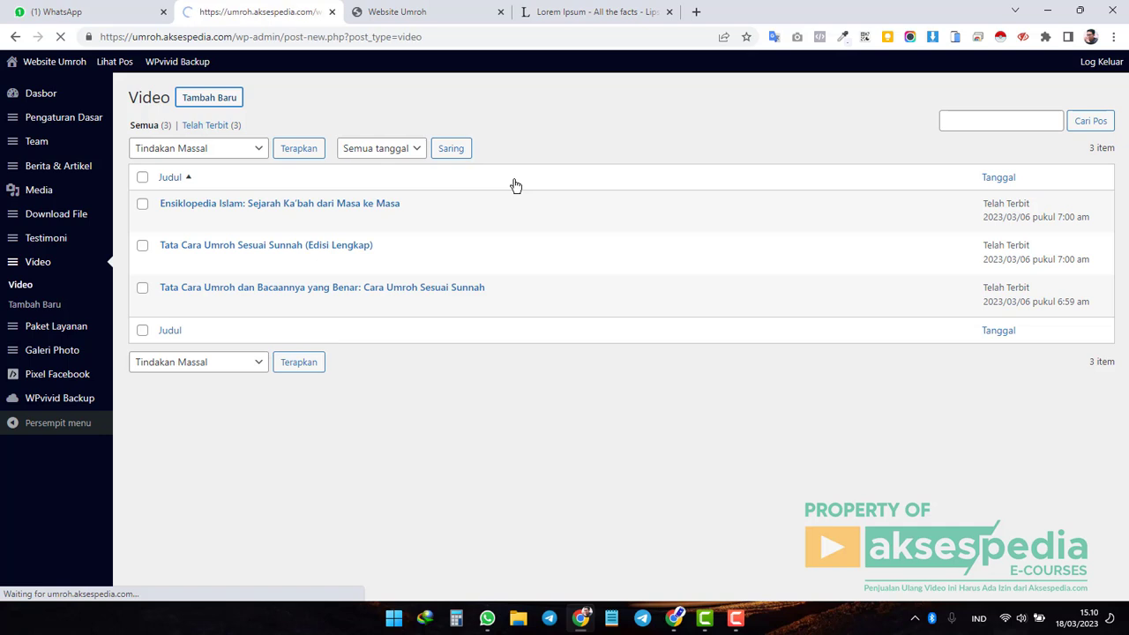
Title the new video 'Memori Umroh Ramadhan 1443' and compare with the live gallery.
{"action": "left_click", "coordinate": [184, 132]}
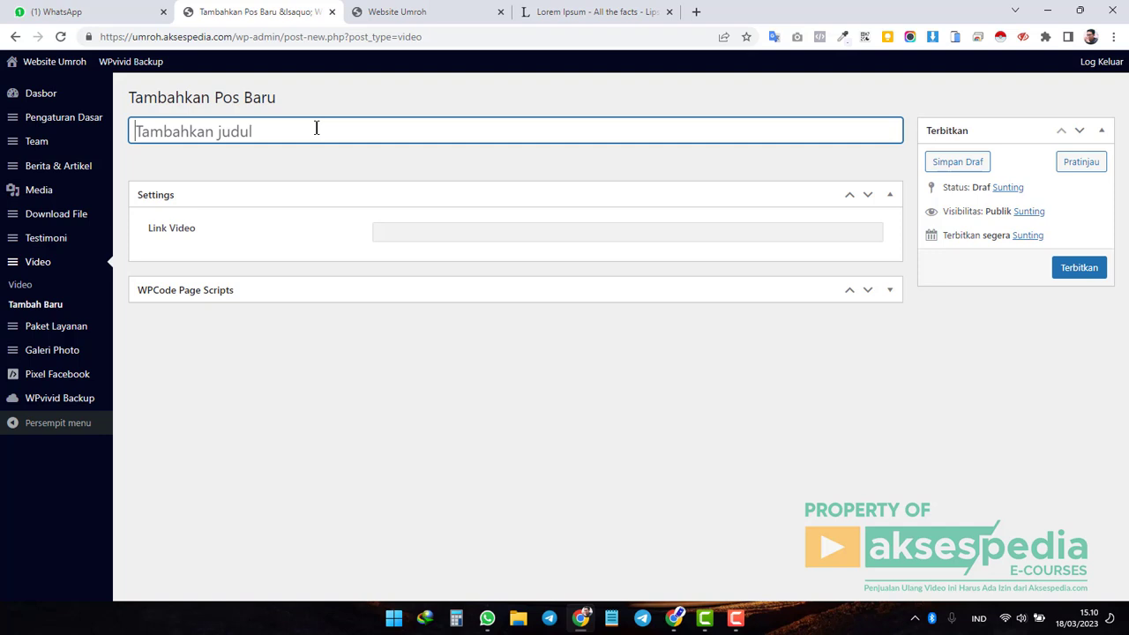
{"action": "type", "text": "Mem"}
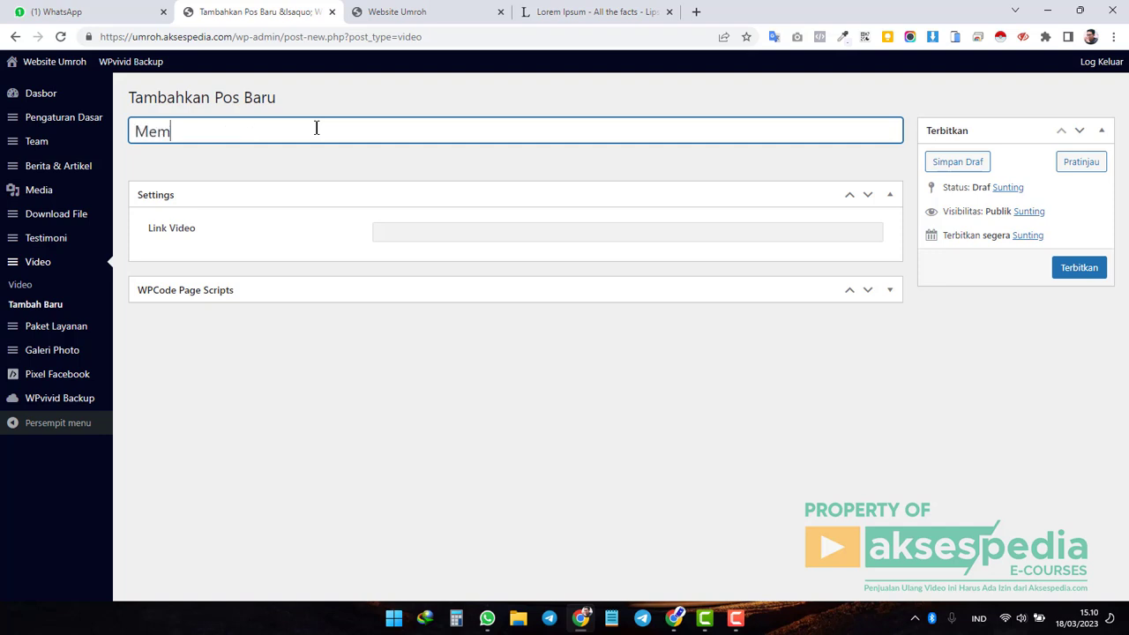
{"action": "type", "text": "ori Umroh Ramad"}
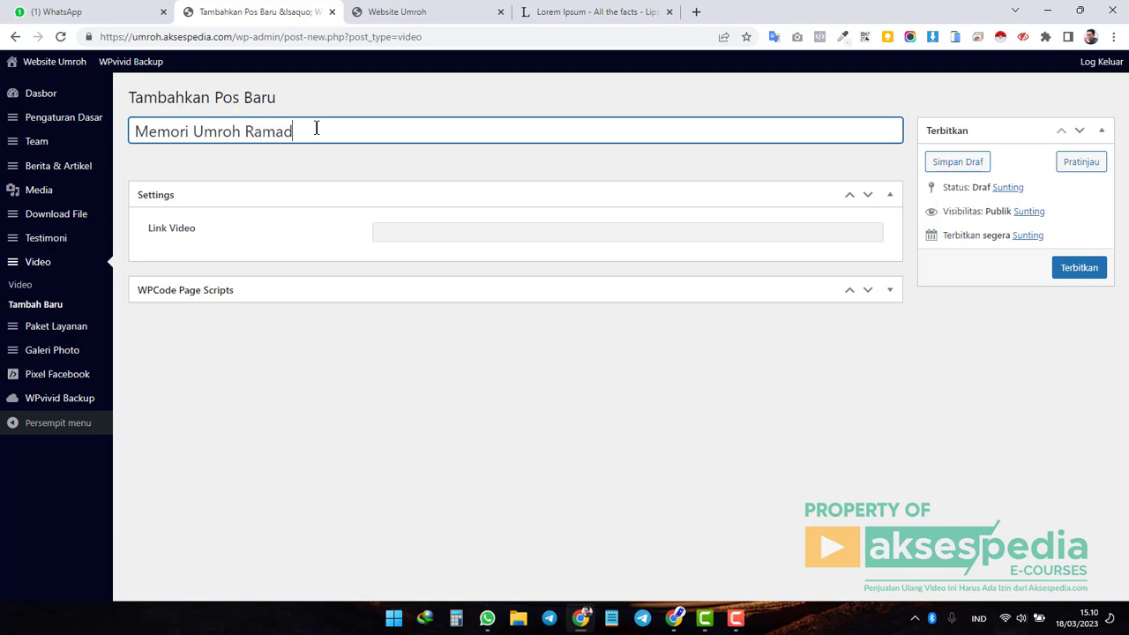
{"action": "type", "text": "han 1443"}
{"action": "left_click_drag", "start_coordinate": [385, 133], "coordinate": [127, 133]}
{"action": "left_click", "coordinate": [242, 131]}
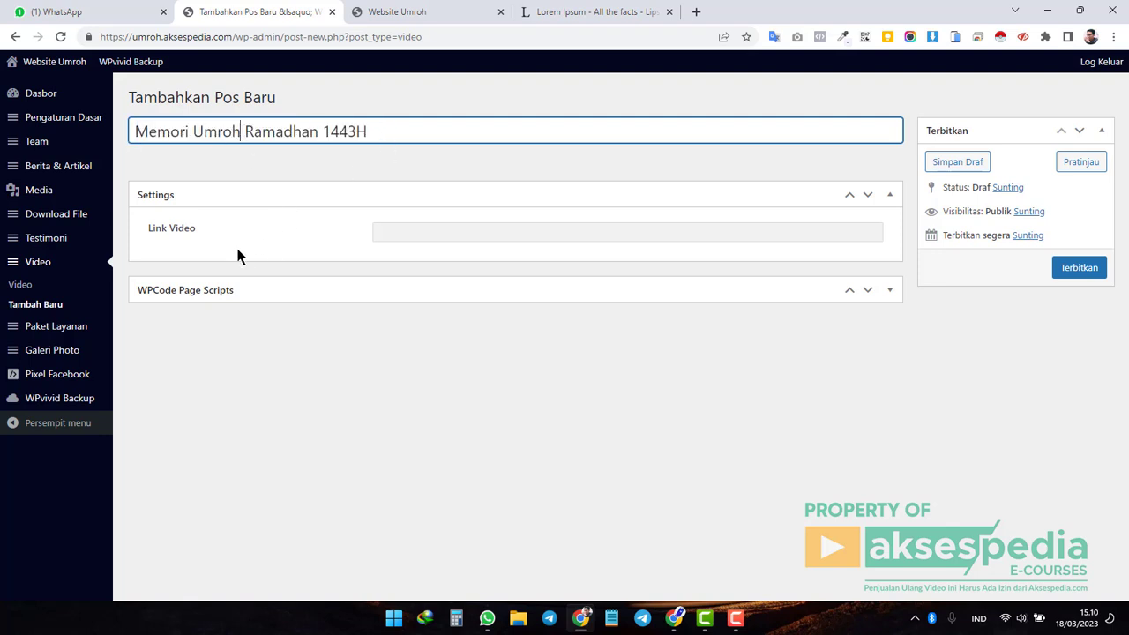
{"action": "left_click", "coordinate": [427, 233]}
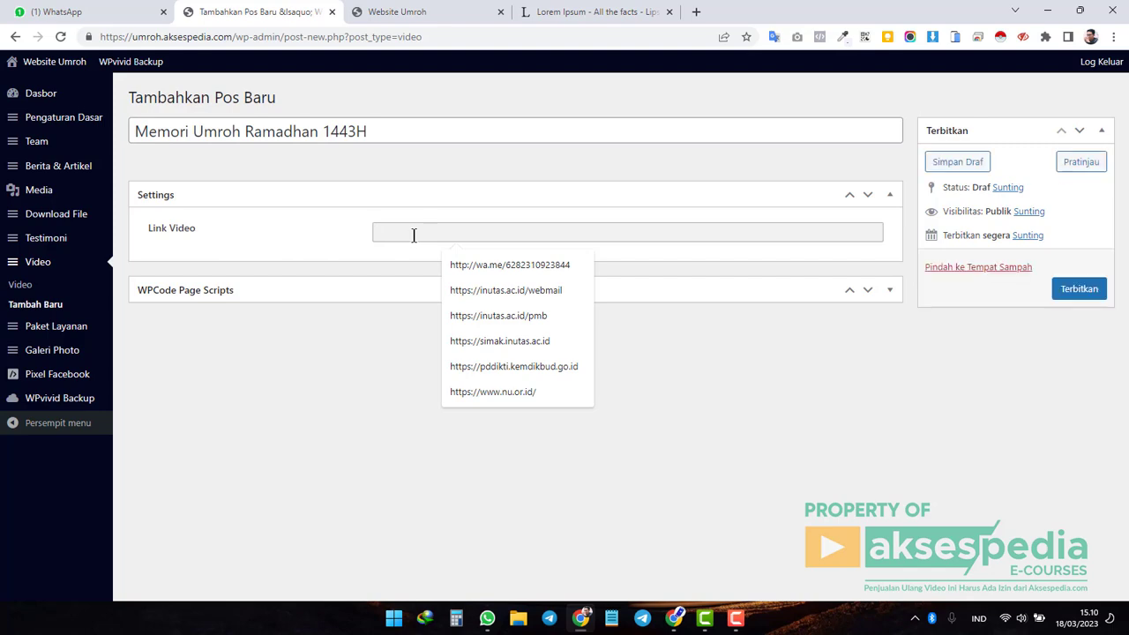
{"action": "left_click", "coordinate": [421, 14]}
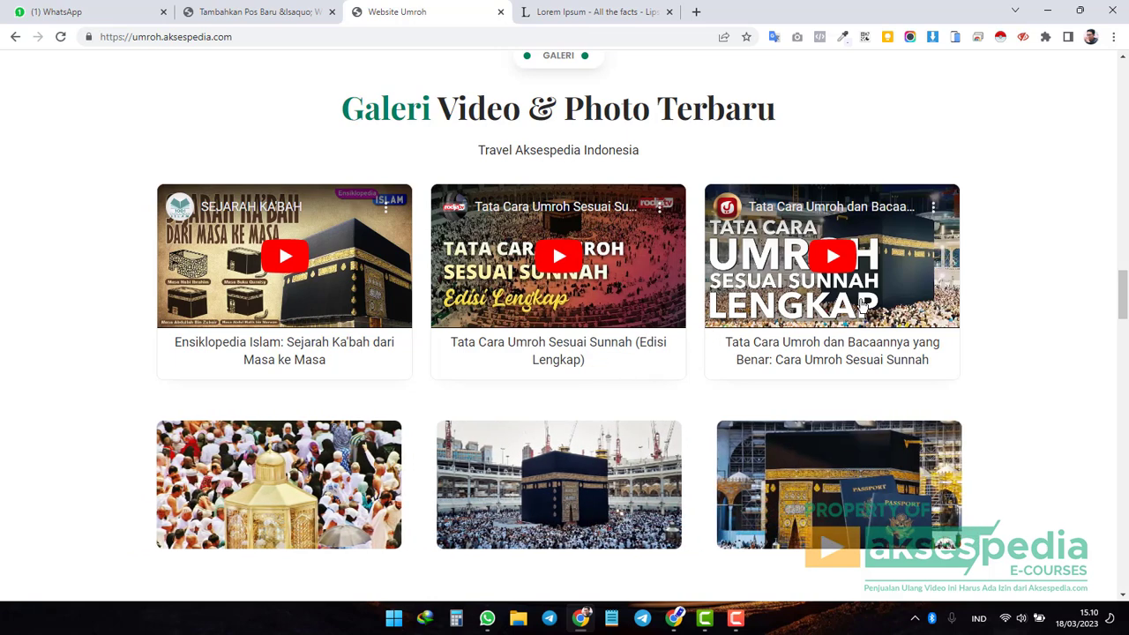
{"action": "left_click", "coordinate": [259, 13]}
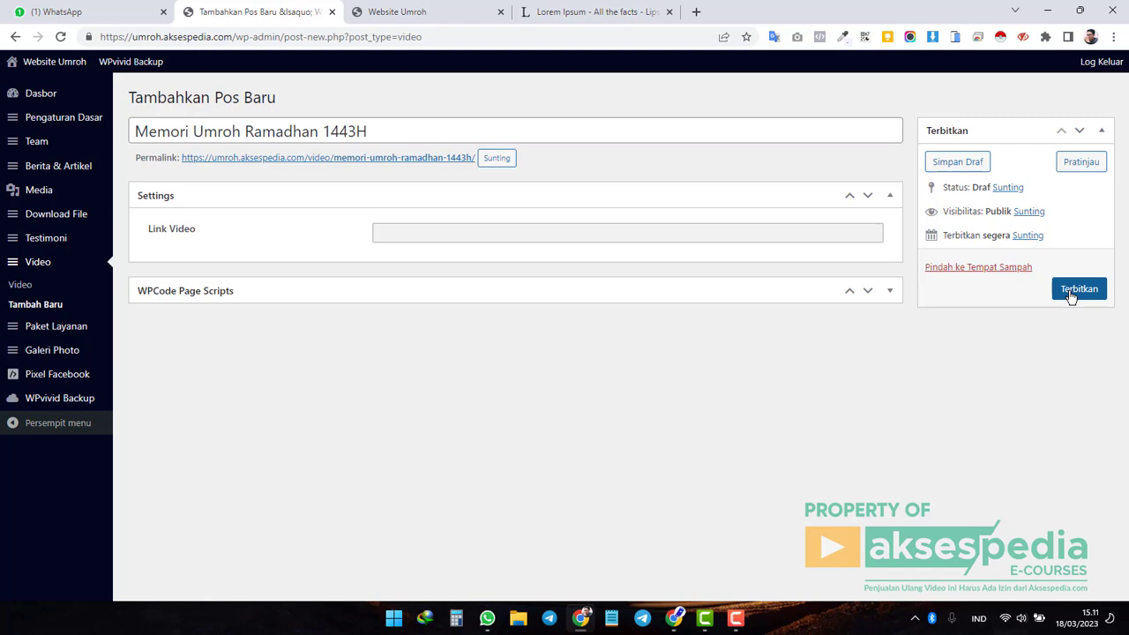
Move the unfinished video draft to the trash, choosing Leave at the unsaved-changes prompt.
{"action": "left_click", "coordinate": [423, 12]}
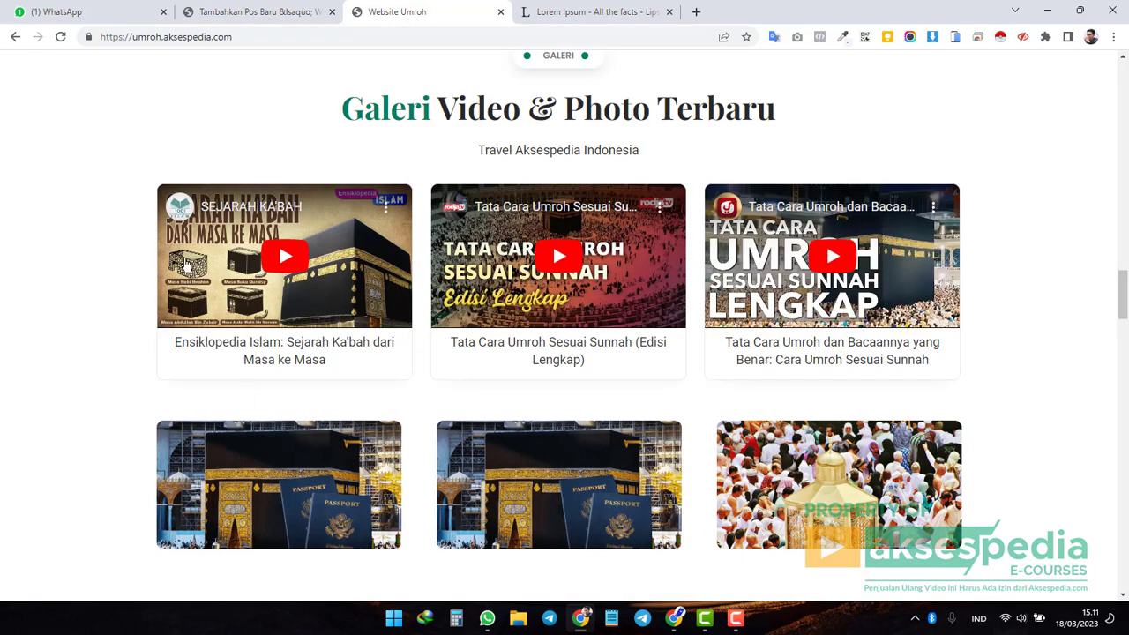
{"action": "key", "text": "ctrl+shift+Tab"}
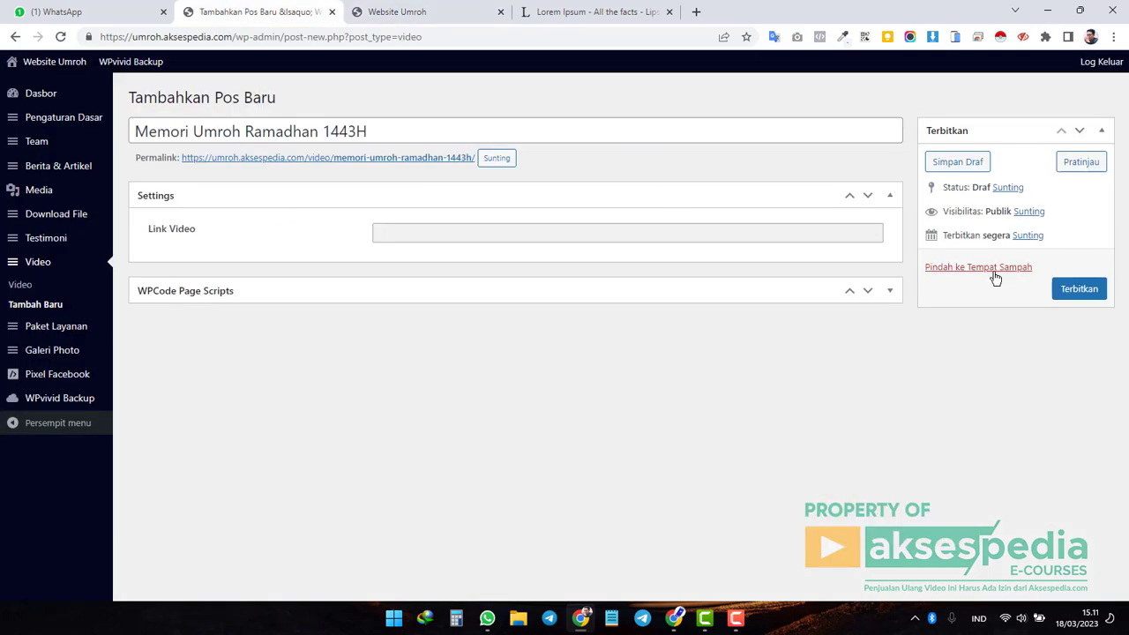
{"action": "left_click", "coordinate": [995, 272]}
{"action": "left_click", "coordinate": [643, 120]}
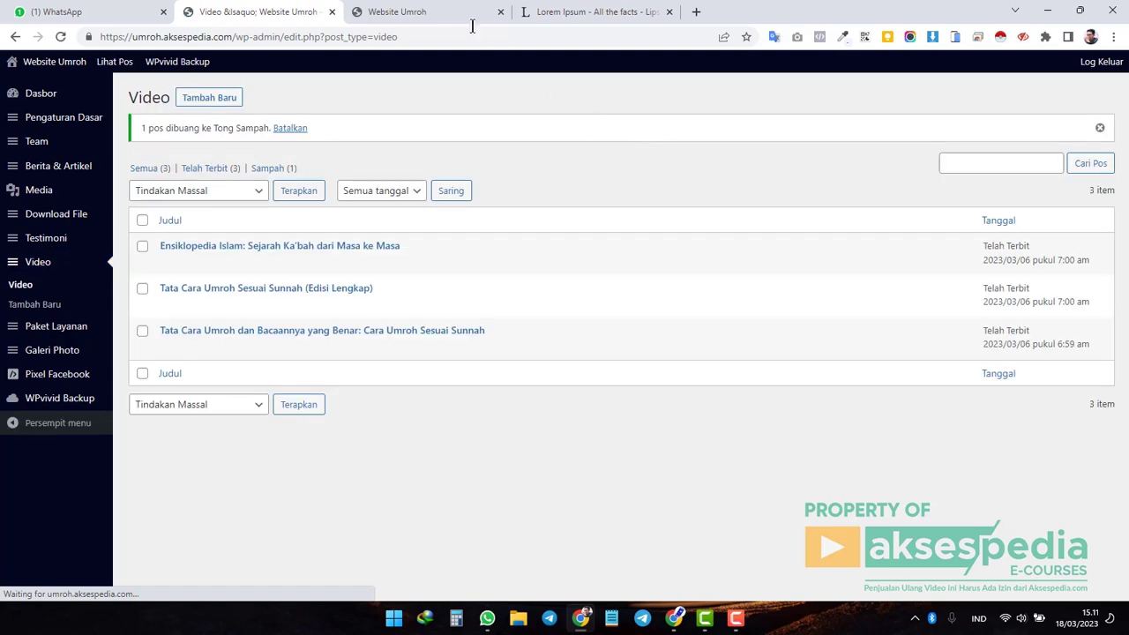
Confirm the live gallery still shows three videos, then return to the admin Video list.
{"action": "key", "text": "ctrl+Tab"}
{"action": "scroll", "coordinate": [568, 344], "scroll_direction": "down", "scroll_amount": 2}
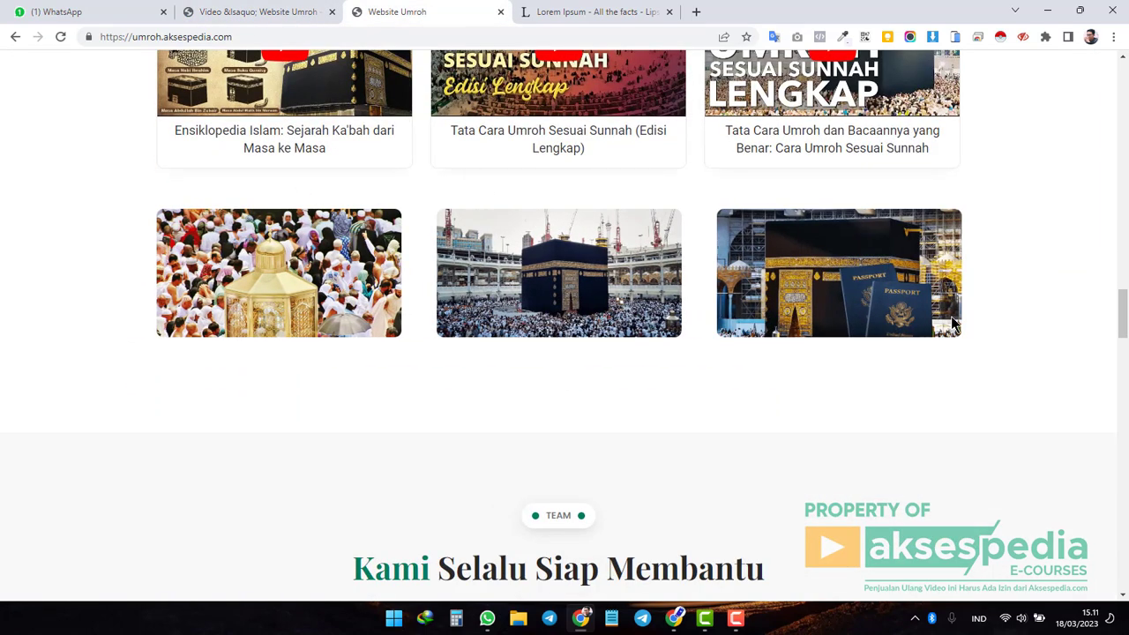
{"action": "scroll", "coordinate": [953, 325], "scroll_direction": "up", "scroll_amount": 2}
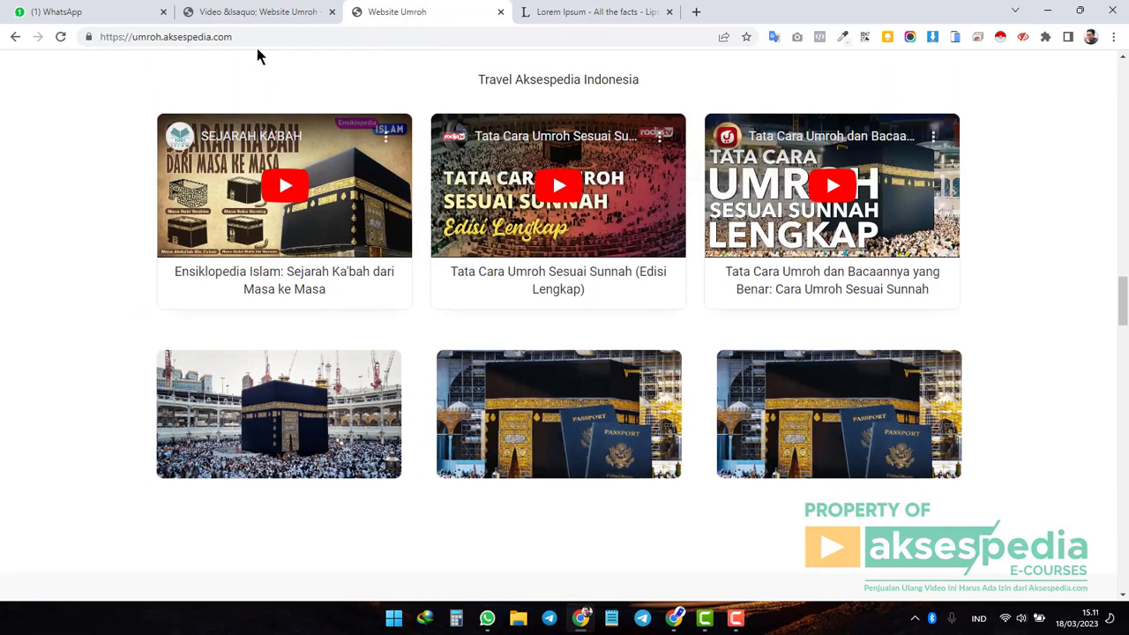
{"action": "left_click", "coordinate": [253, 12]}
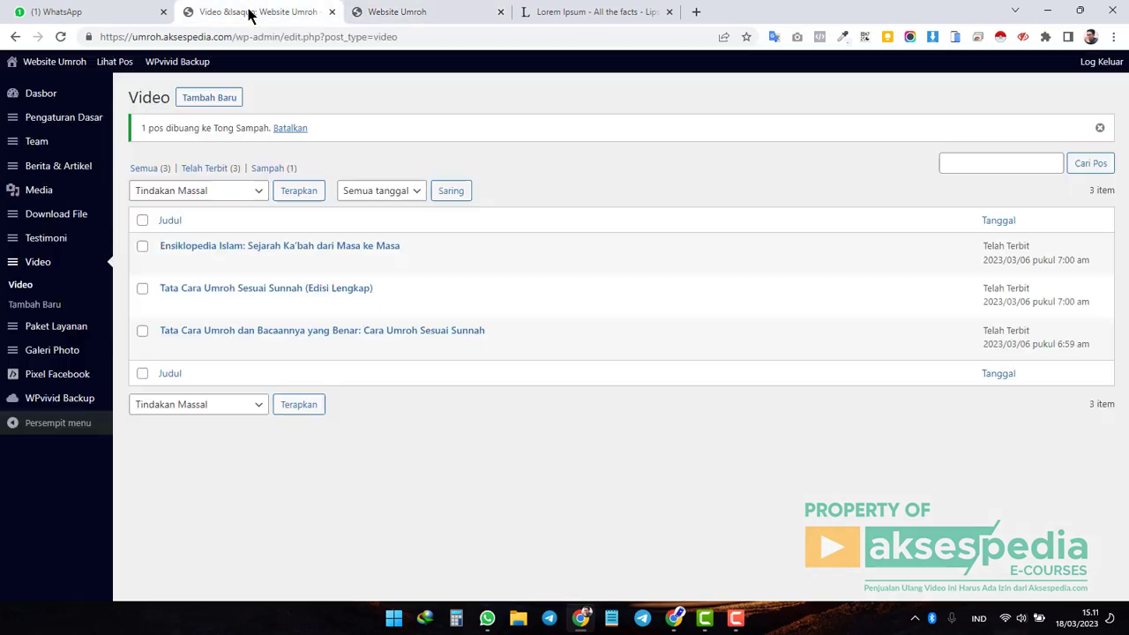
Open the Galeri Photo settings and look through the gallery photo items.
{"action": "left_click", "coordinate": [63, 359]}
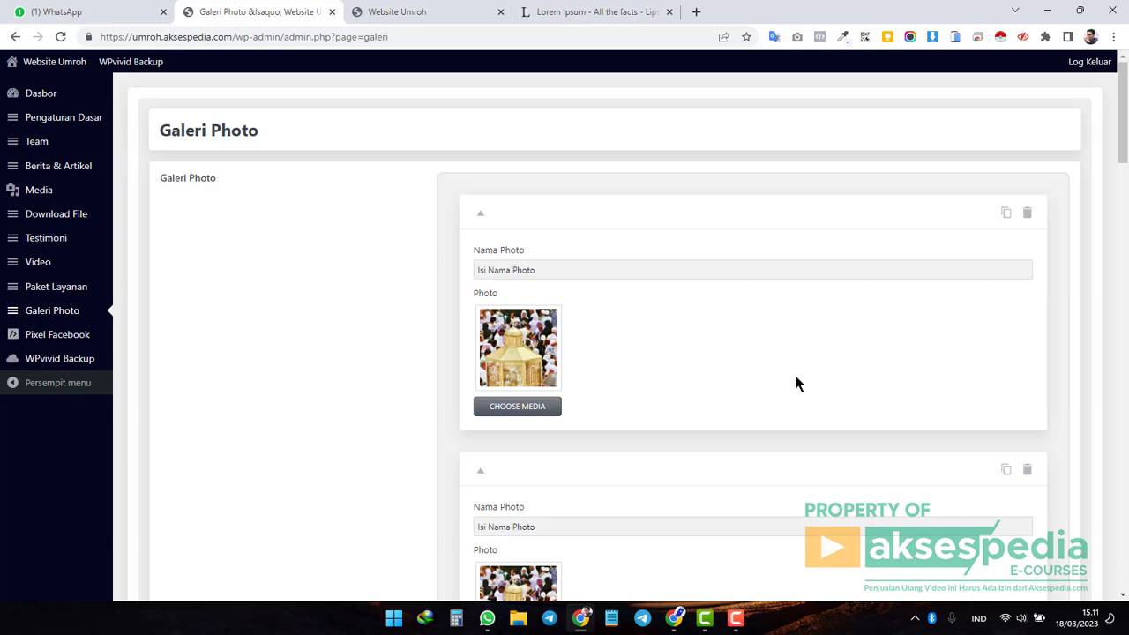
{"action": "scroll", "coordinate": [796, 379], "scroll_direction": "down", "scroll_amount": 4}
{"action": "scroll", "coordinate": [796, 384], "scroll_direction": "down", "scroll_amount": 5}
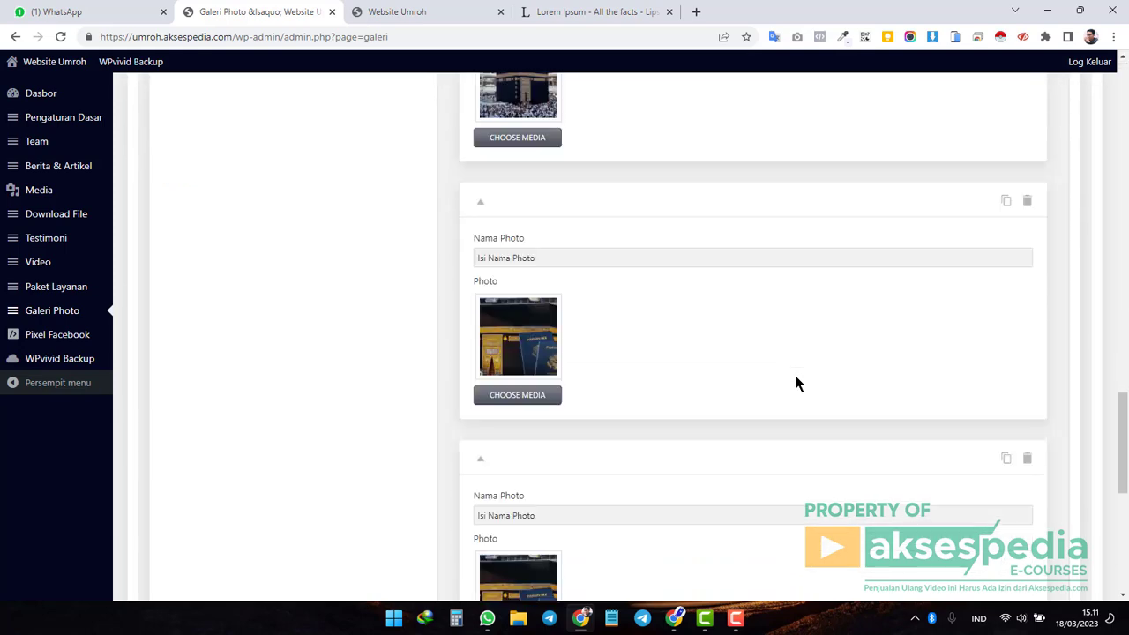
{"action": "scroll", "coordinate": [796, 383], "scroll_direction": "up", "scroll_amount": 3}
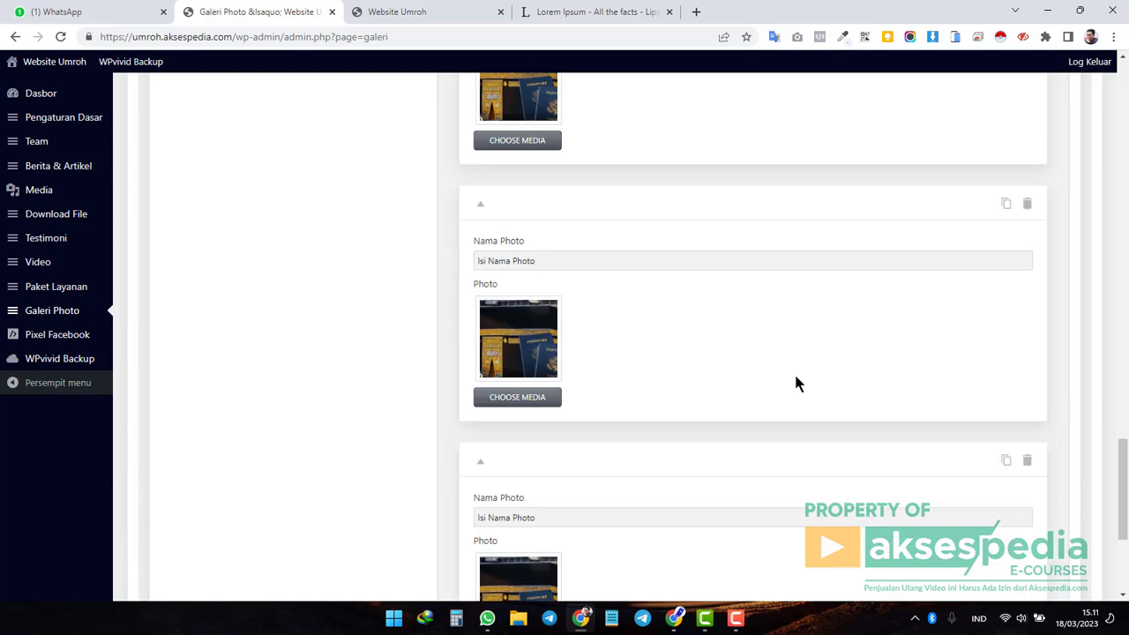
{"action": "scroll", "coordinate": [775, 386], "scroll_direction": "down", "scroll_amount": 2}
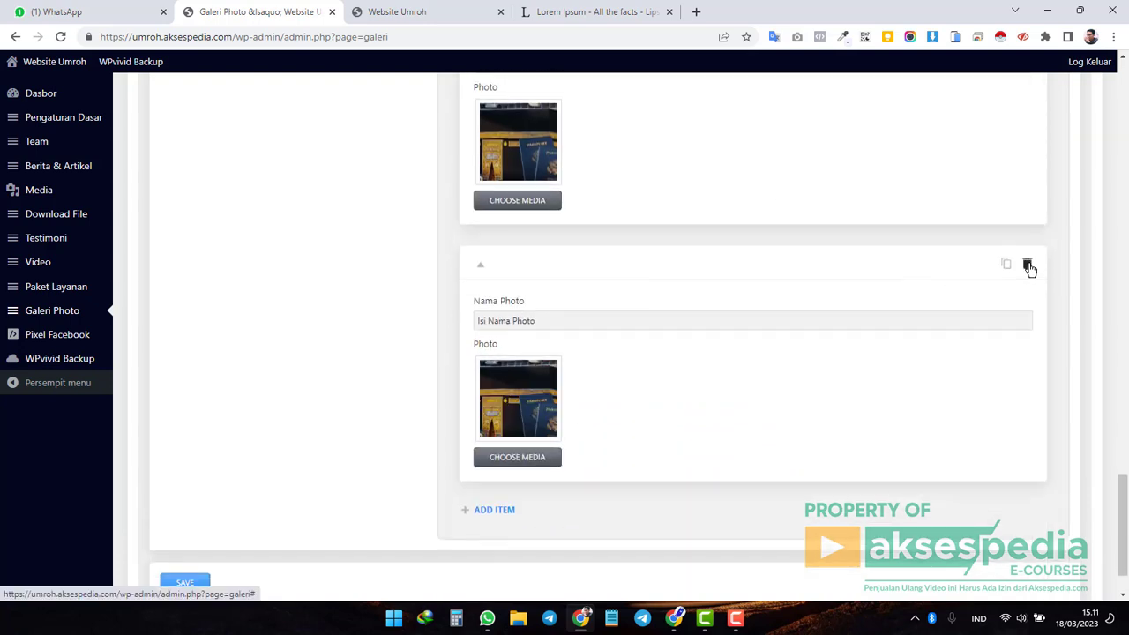
{"action": "scroll", "coordinate": [663, 265], "scroll_direction": "up", "scroll_amount": 2}
{"action": "scroll", "coordinate": [723, 296], "scroll_direction": "up", "scroll_amount": 1}
{"action": "scroll", "coordinate": [782, 321], "scroll_direction": "down", "scroll_amount": 3}
Delete the last gallery item and the first item twice, answering Yes to 'Are you sure?'.
{"action": "left_click", "coordinate": [1027, 192]}
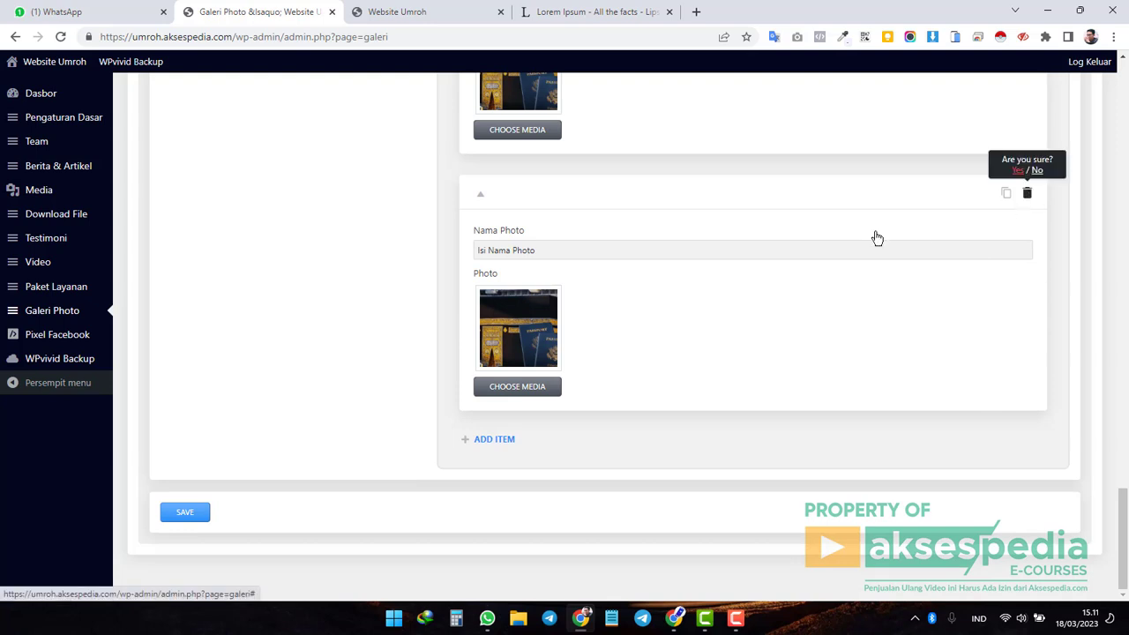
{"action": "left_click", "coordinate": [1020, 185]}
{"action": "scroll", "coordinate": [1009, 300], "scroll_direction": "up", "scroll_amount": 1}
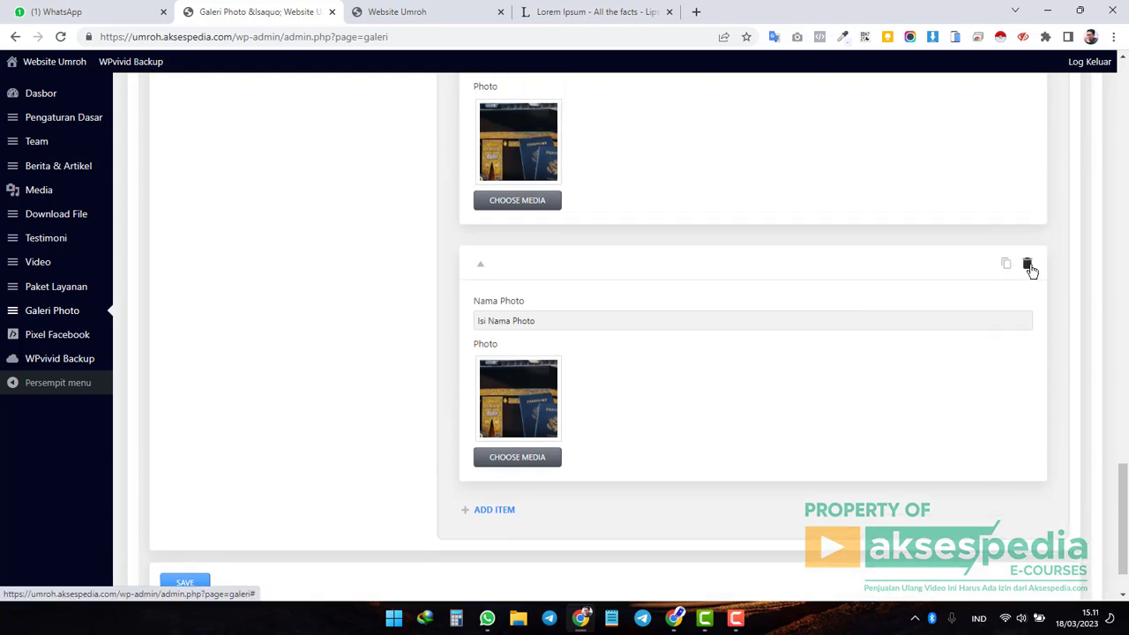
{"action": "left_click", "coordinate": [1026, 265]}
{"action": "left_click", "coordinate": [1023, 243]}
{"action": "scroll", "coordinate": [1013, 441], "scroll_direction": "up", "scroll_amount": 15}
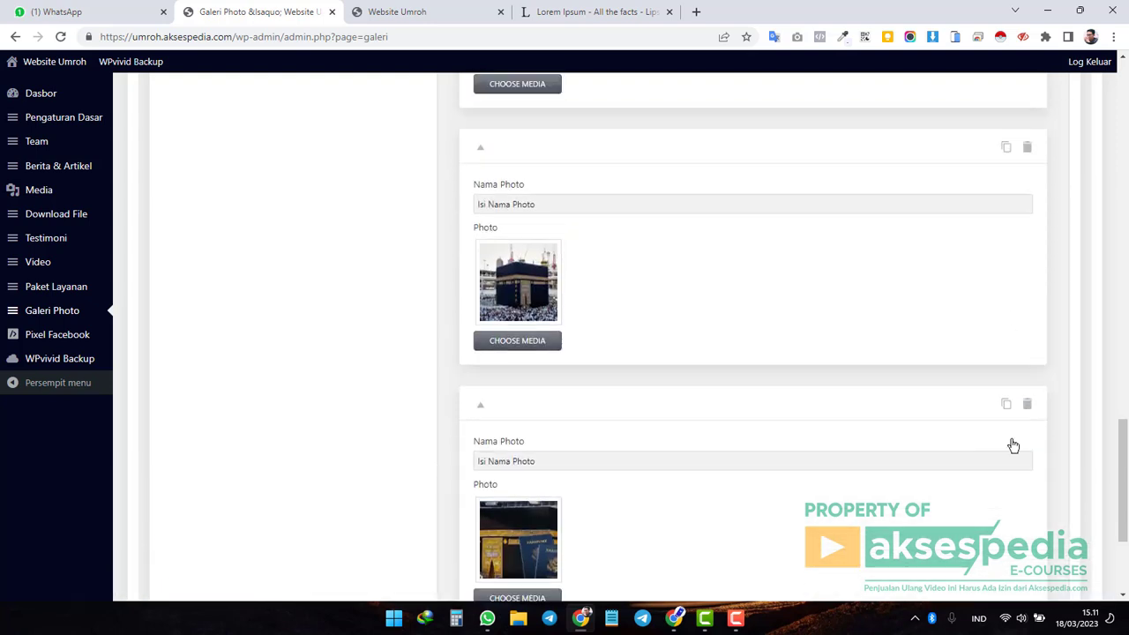
{"action": "scroll", "coordinate": [942, 340], "scroll_direction": "up", "scroll_amount": 3}
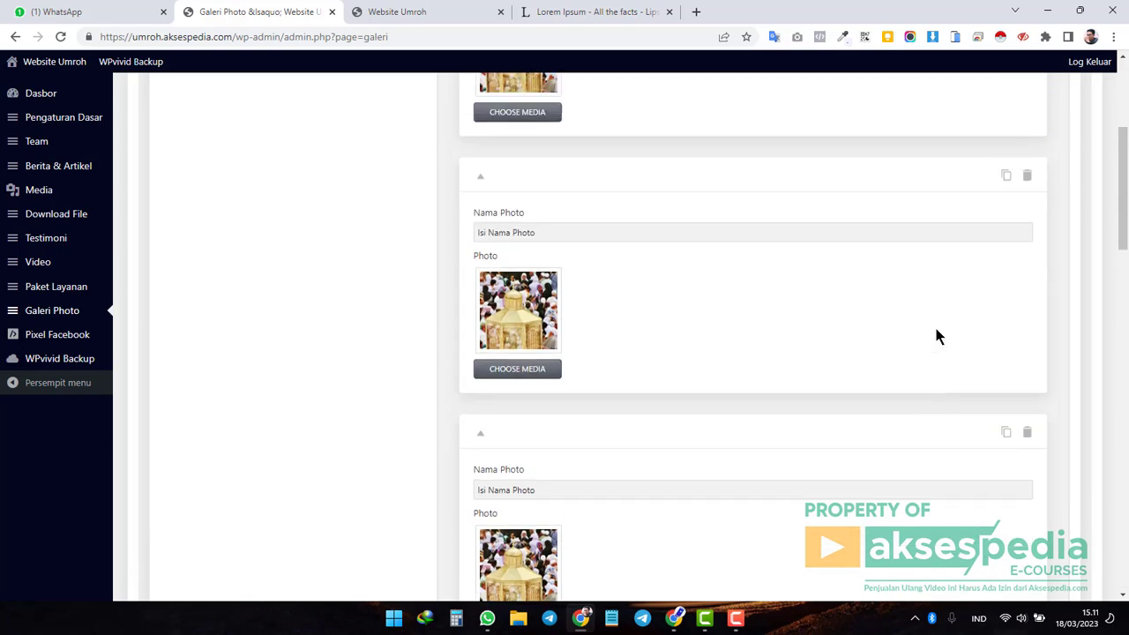
{"action": "left_click", "coordinate": [1029, 214]}
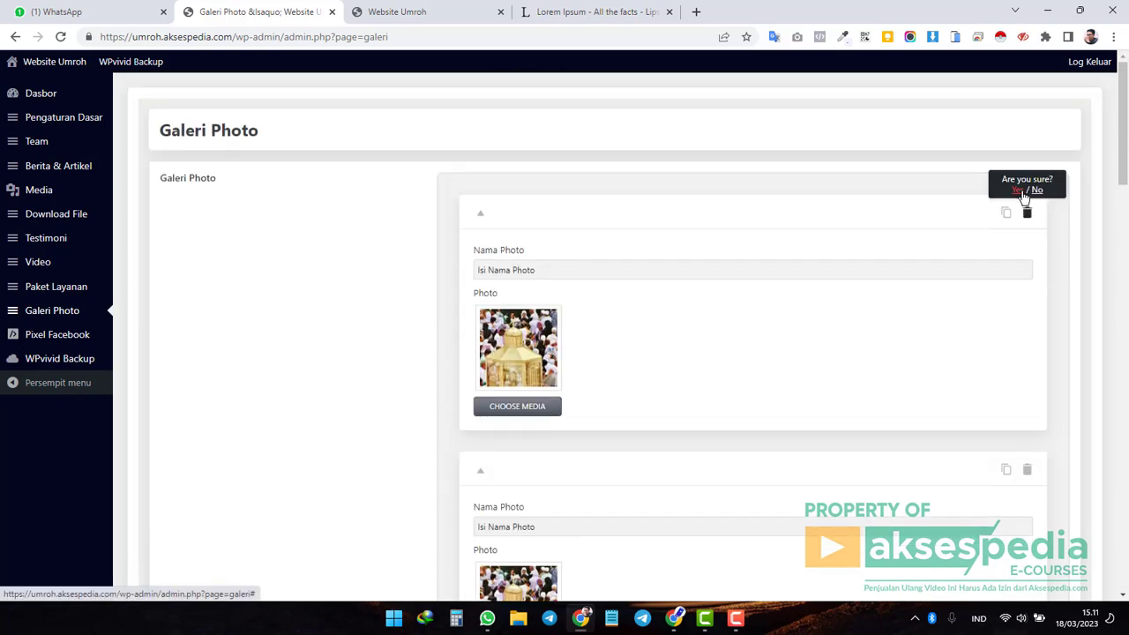
{"action": "scroll", "coordinate": [1013, 357], "scroll_direction": "down", "scroll_amount": 2}
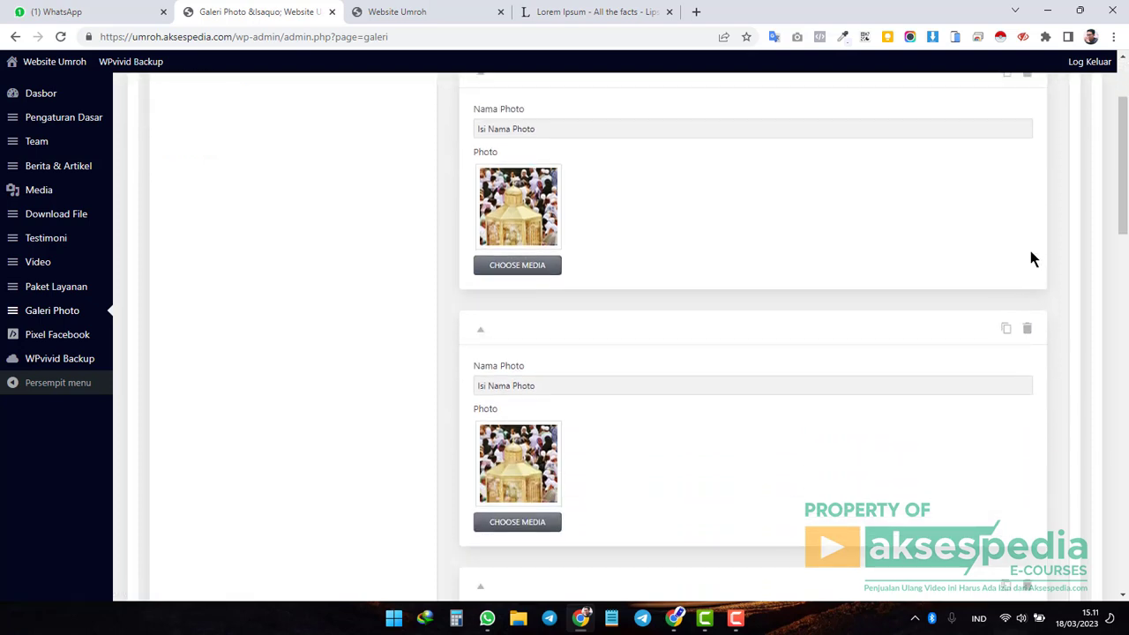
{"action": "scroll", "coordinate": [1023, 176], "scroll_direction": "up", "scroll_amount": 2}
{"action": "left_click", "coordinate": [1029, 216]}
{"action": "left_click", "coordinate": [1019, 192]}
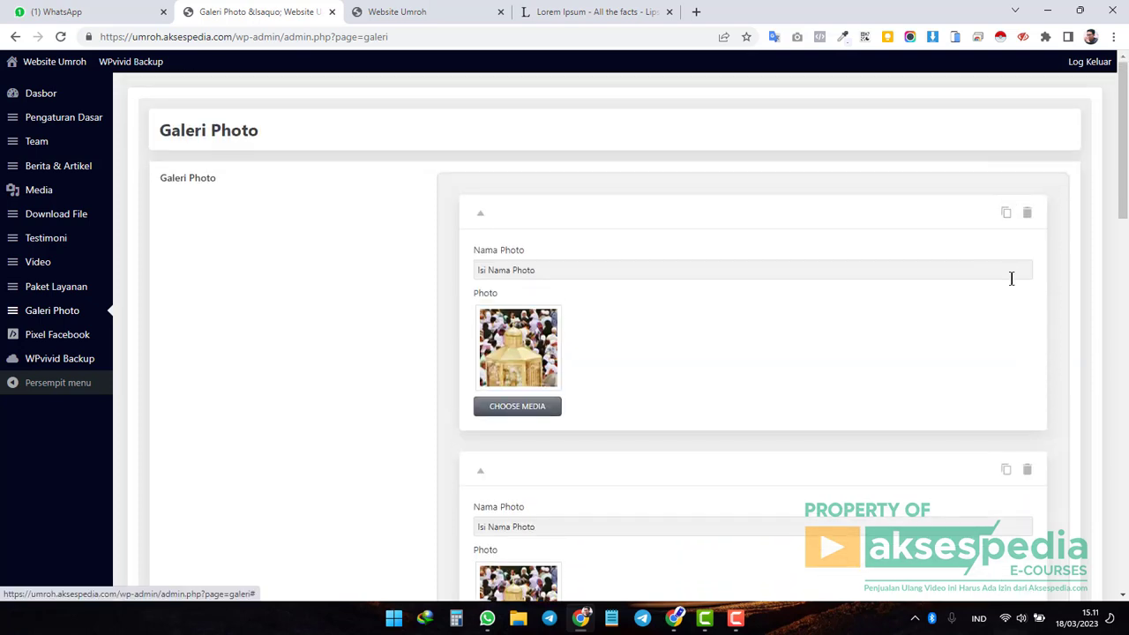
{"action": "left_click", "coordinate": [1028, 217]}
{"action": "left_click", "coordinate": [1019, 193]}
Delete the first and second duplicate items, then review the remaining gallery photos.
{"action": "scroll", "coordinate": [1000, 288], "scroll_direction": "down", "scroll_amount": 1}
{"action": "scroll", "coordinate": [1029, 217], "scroll_direction": "up", "scroll_amount": 1}
{"action": "left_click", "coordinate": [1028, 217]}
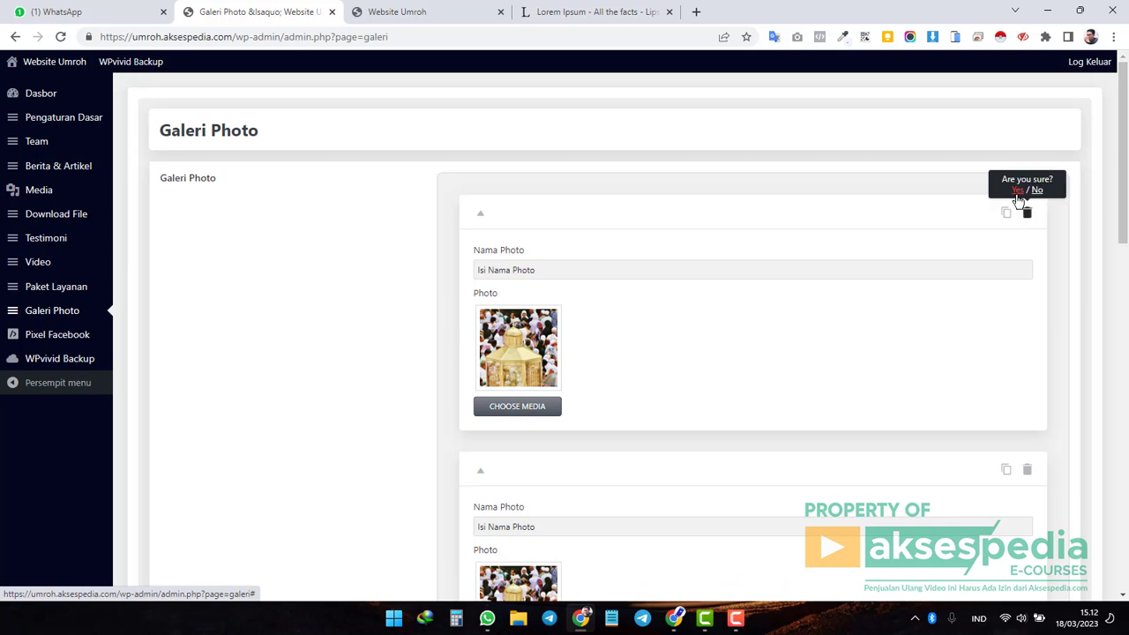
{"action": "left_click", "coordinate": [1019, 192]}
{"action": "scroll", "coordinate": [963, 348], "scroll_direction": "down", "scroll_amount": 5}
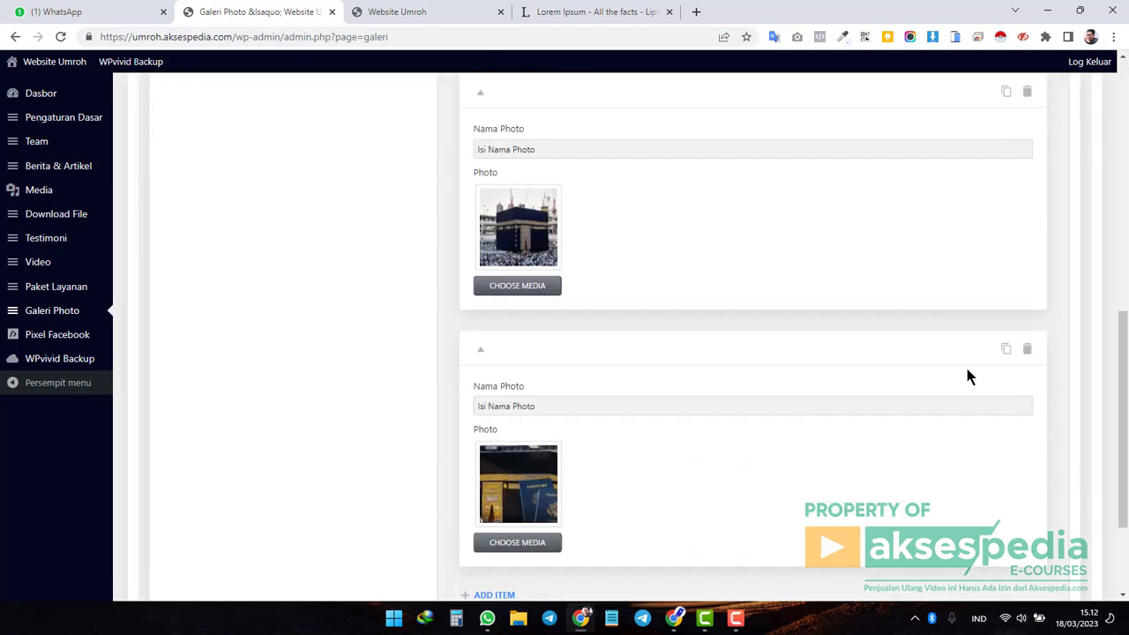
{"action": "scroll", "coordinate": [965, 364], "scroll_direction": "up", "scroll_amount": 4}
{"action": "left_click", "coordinate": [1027, 258]}
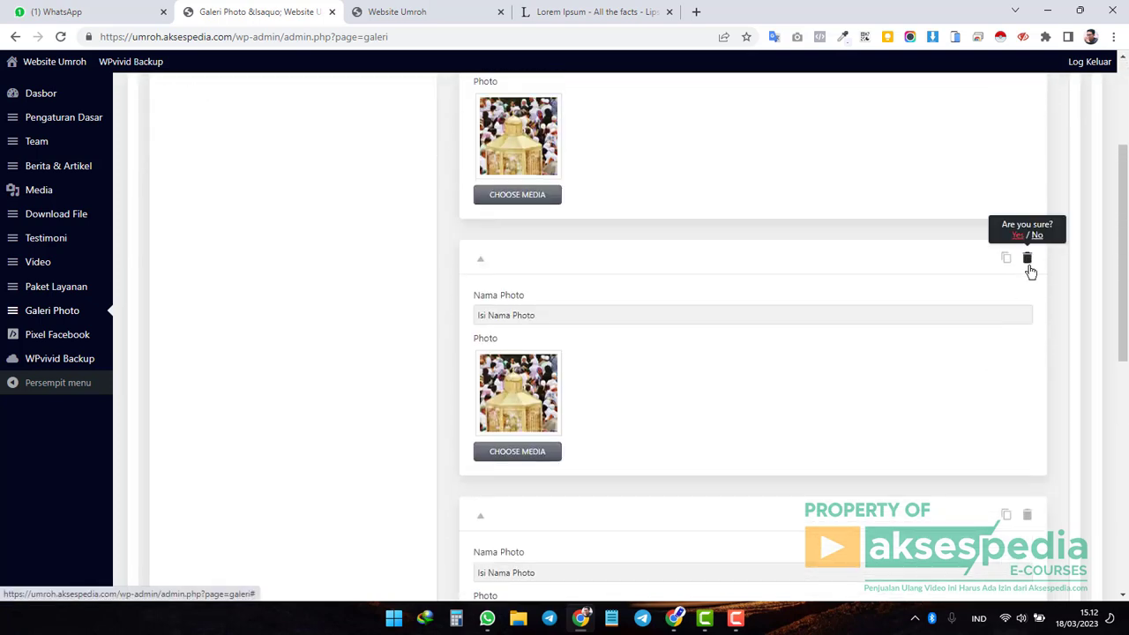
{"action": "left_click", "coordinate": [1019, 235]}
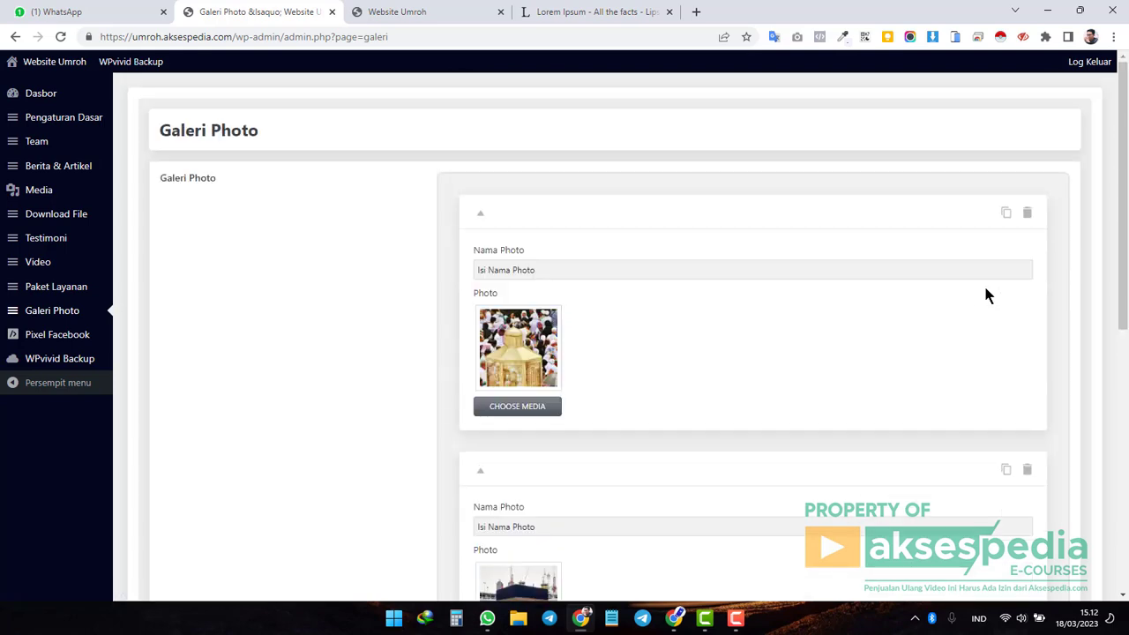
{"action": "scroll", "coordinate": [984, 291], "scroll_direction": "down", "scroll_amount": 10}
{"action": "scroll", "coordinate": [966, 300], "scroll_direction": "up", "scroll_amount": 6}
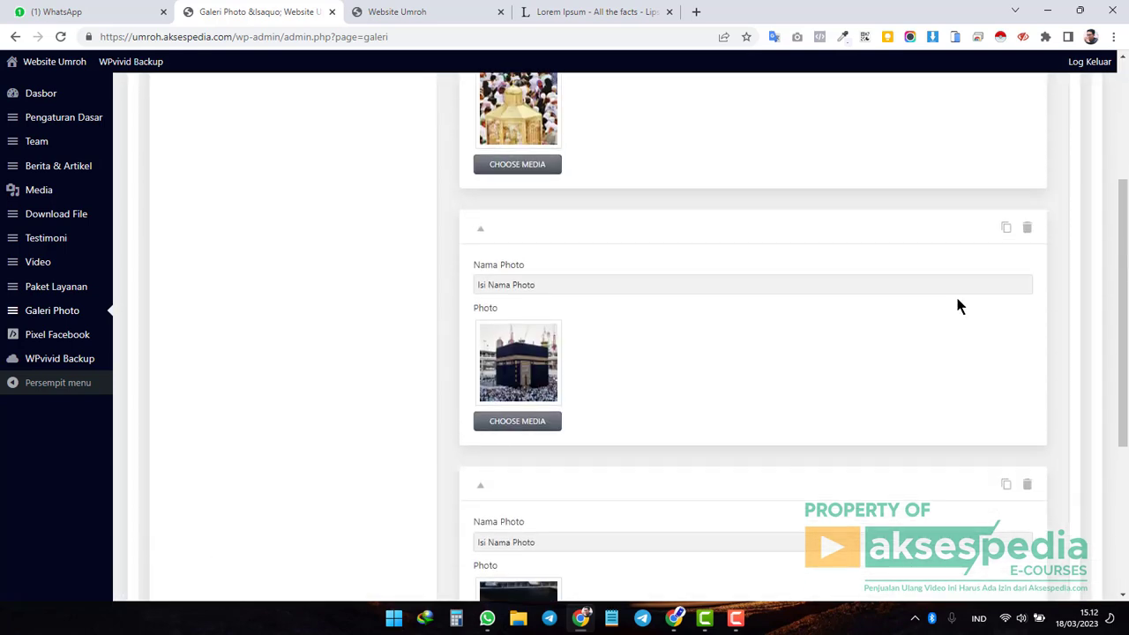
{"action": "scroll", "coordinate": [959, 304], "scroll_direction": "down", "scroll_amount": 4}
{"action": "scroll", "coordinate": [959, 304], "scroll_direction": "down", "scroll_amount": 2}
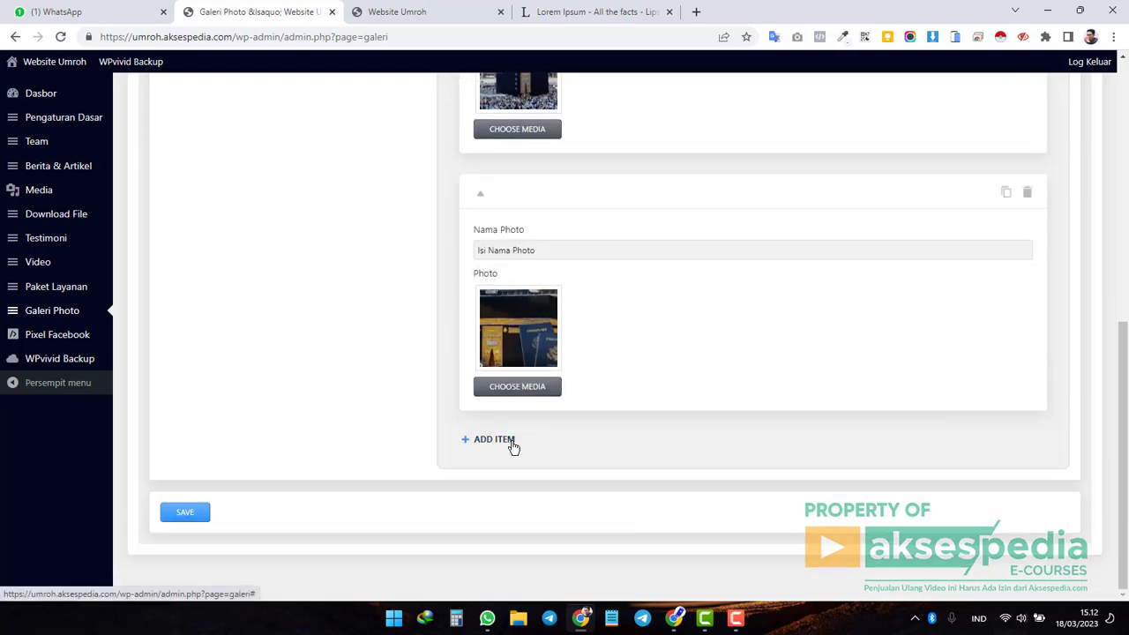
{"action": "scroll", "coordinate": [450, 398], "scroll_direction": "up", "scroll_amount": 4}
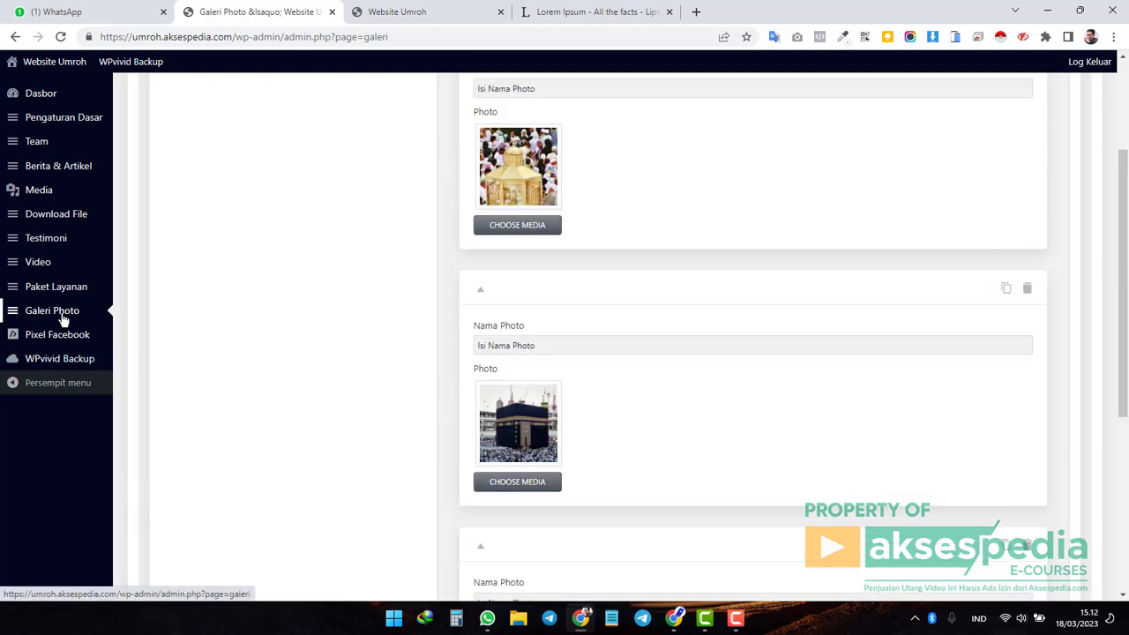
{"action": "scroll", "coordinate": [459, 371], "scroll_direction": "down", "scroll_amount": 4}
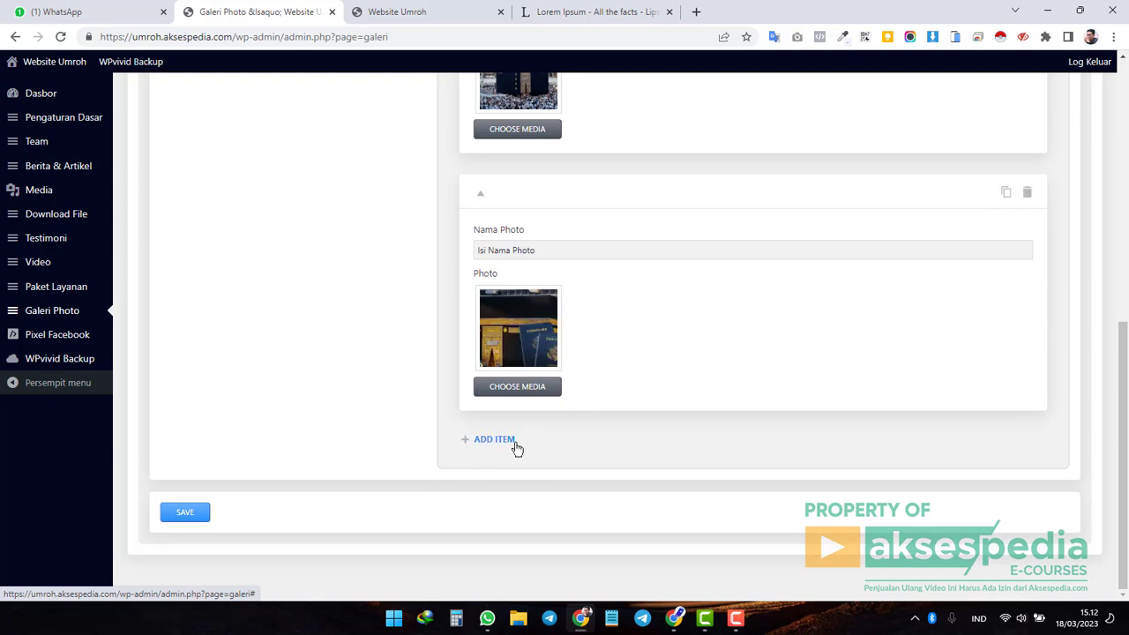
Add a new photo item named Jabal Uhud to the Galeri Photo list.
{"action": "left_click", "coordinate": [495, 440]}
{"action": "scroll", "coordinate": [767, 384], "scroll_direction": "down", "scroll_amount": 2}
{"action": "left_click", "coordinate": [538, 343]}
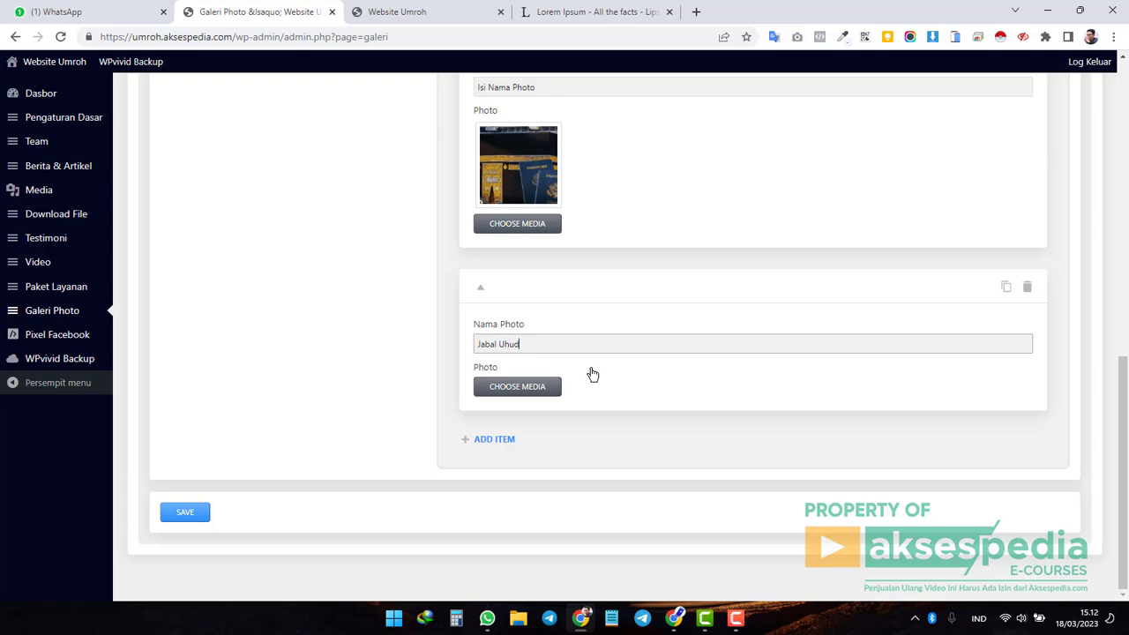
Assign masjid.jpg as the Jabal Uhud item's photo and save the gallery.
{"action": "left_click", "coordinate": [539, 391]}
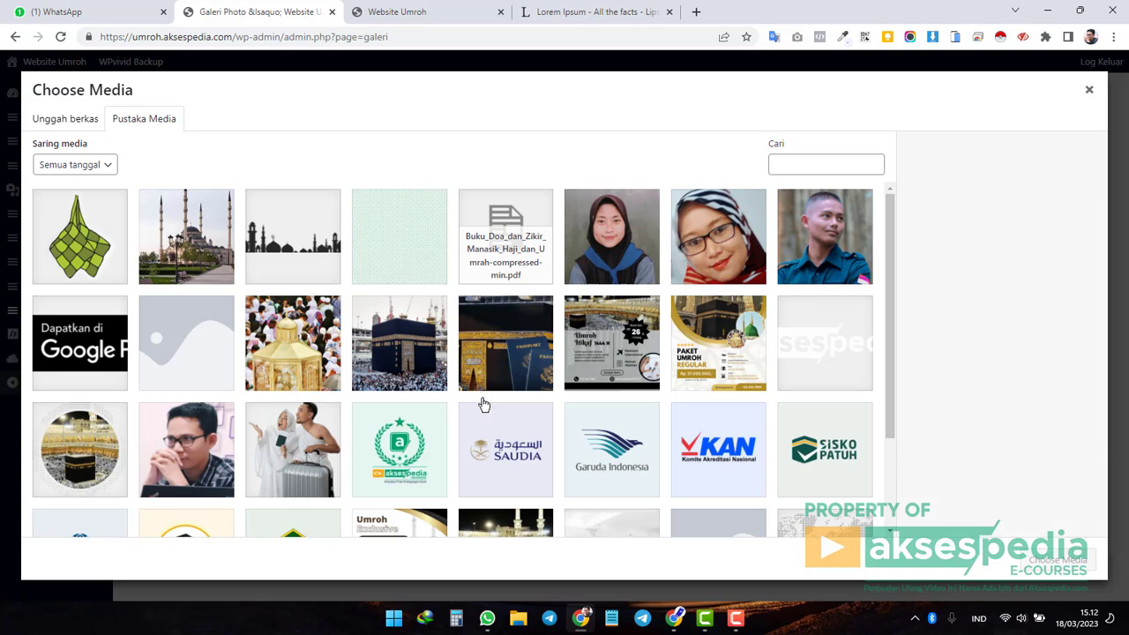
{"action": "left_click", "coordinate": [195, 263]}
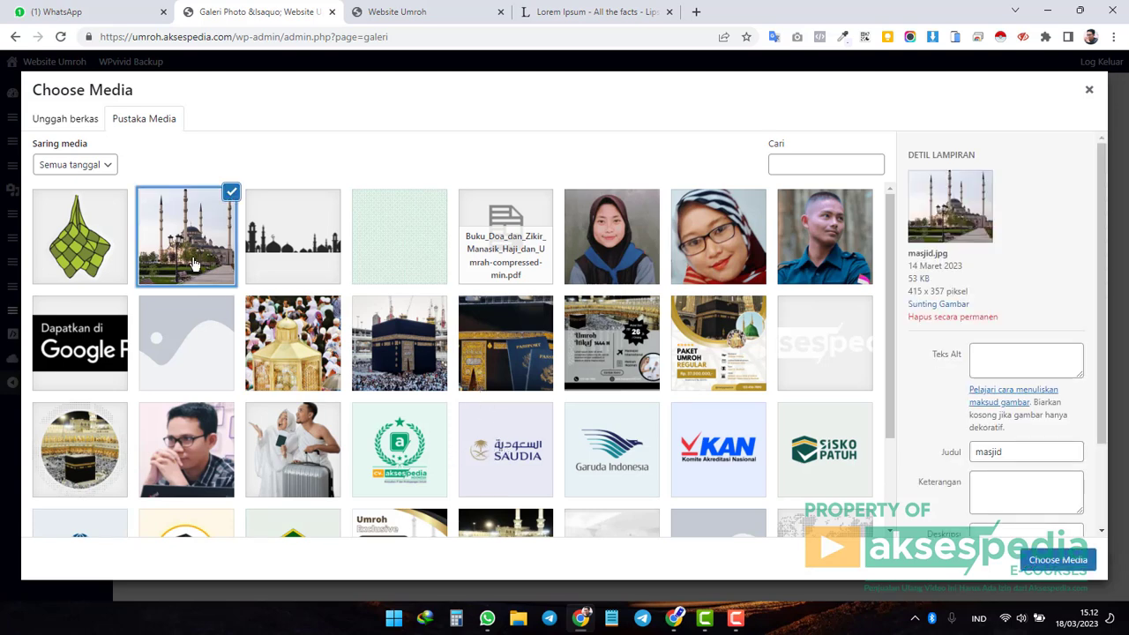
{"action": "scroll", "coordinate": [346, 344], "scroll_direction": "down", "scroll_amount": 3}
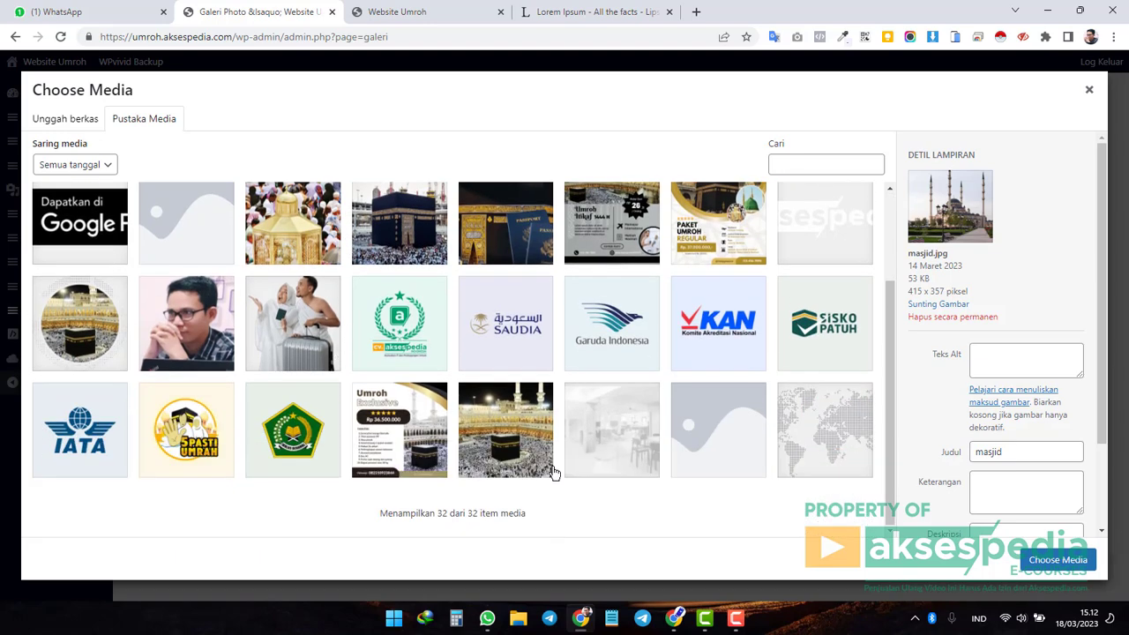
{"action": "scroll", "coordinate": [336, 456], "scroll_direction": "up", "scroll_amount": 3}
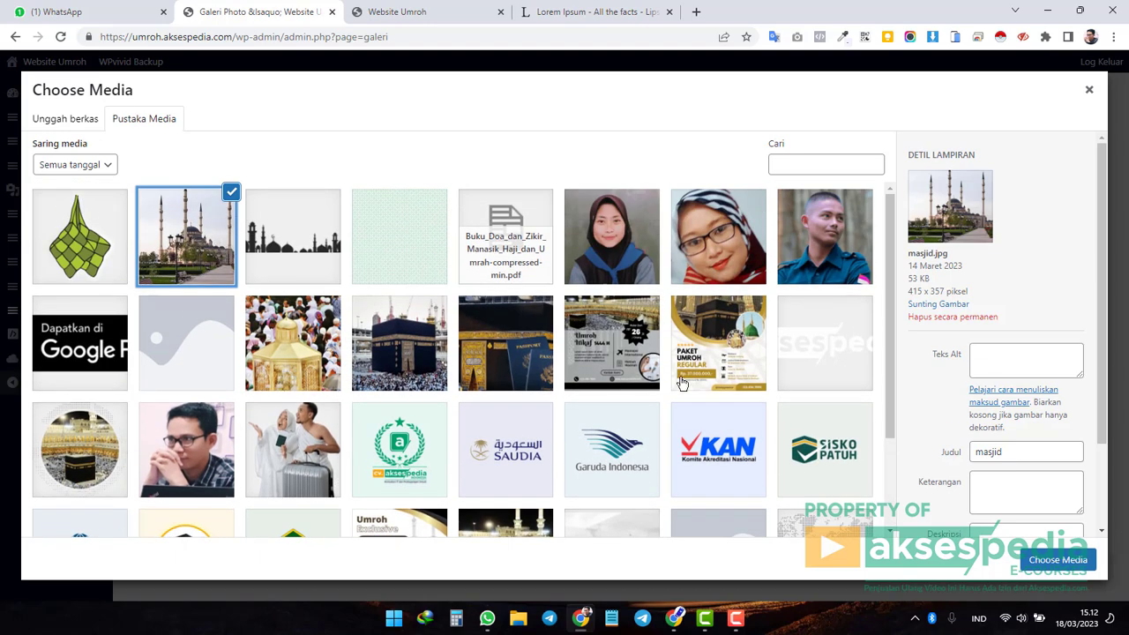
{"action": "left_click", "coordinate": [1060, 561]}
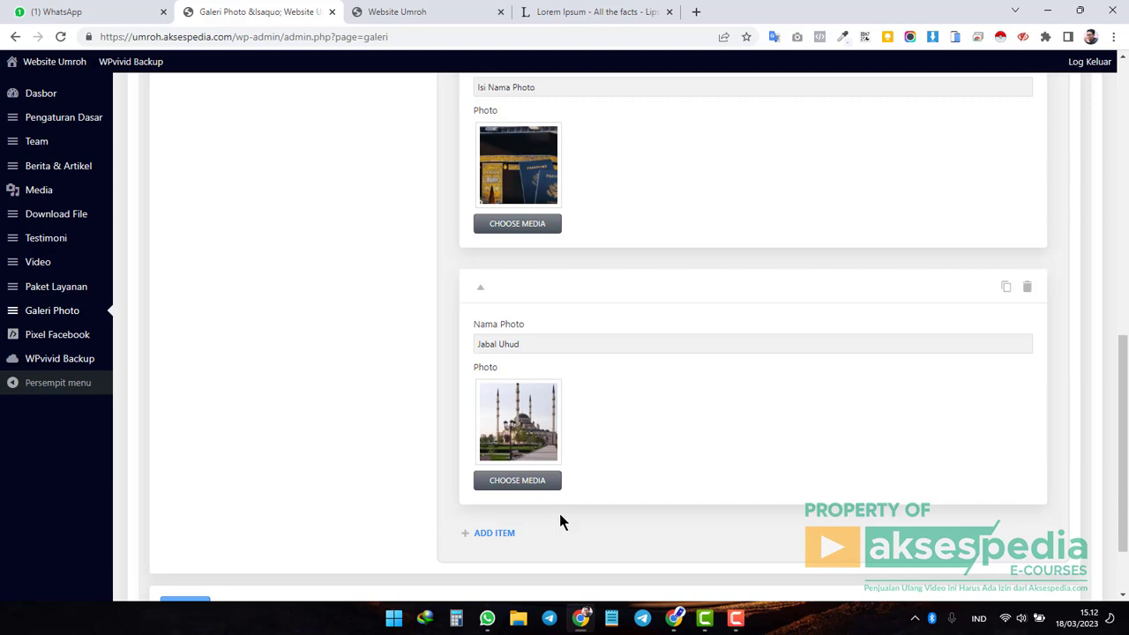
{"action": "scroll", "coordinate": [565, 455], "scroll_direction": "down", "scroll_amount": 1}
{"action": "left_click", "coordinate": [185, 513]}
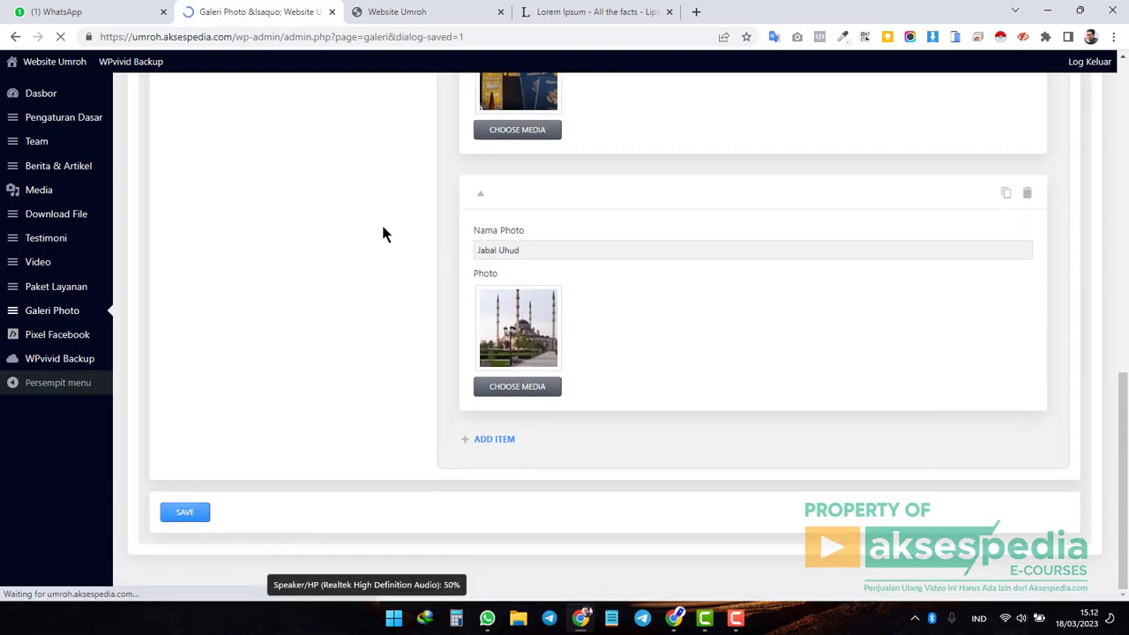
Reload the live Website Umroh homepage so the carousel includes the mosque picture.
{"action": "left_click", "coordinate": [439, 20]}
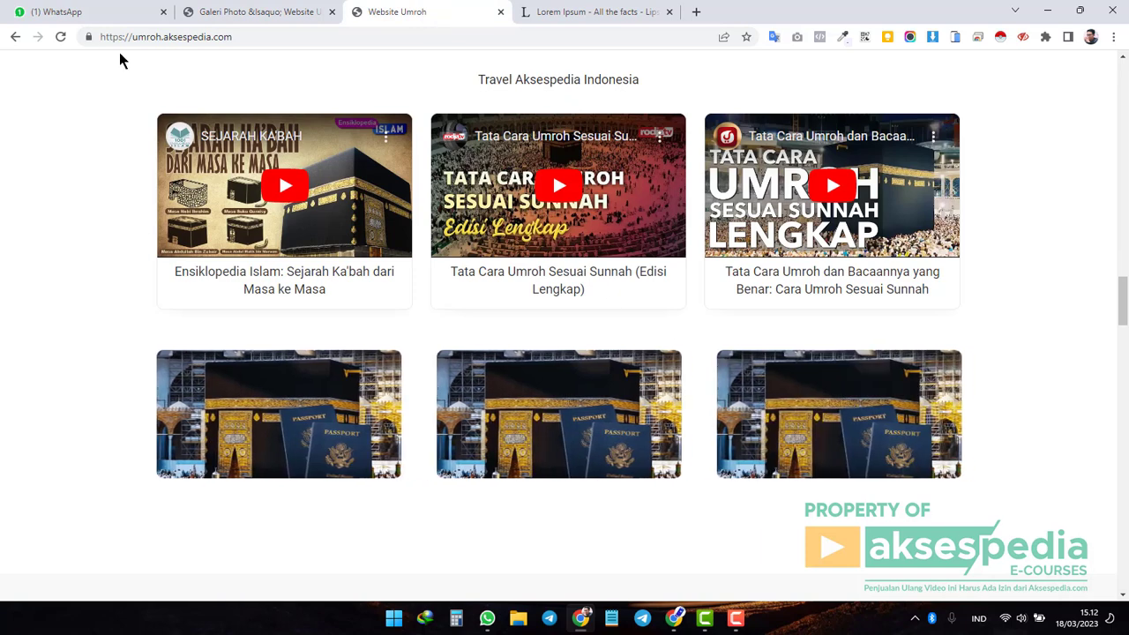
{"action": "left_click", "coordinate": [60, 36]}
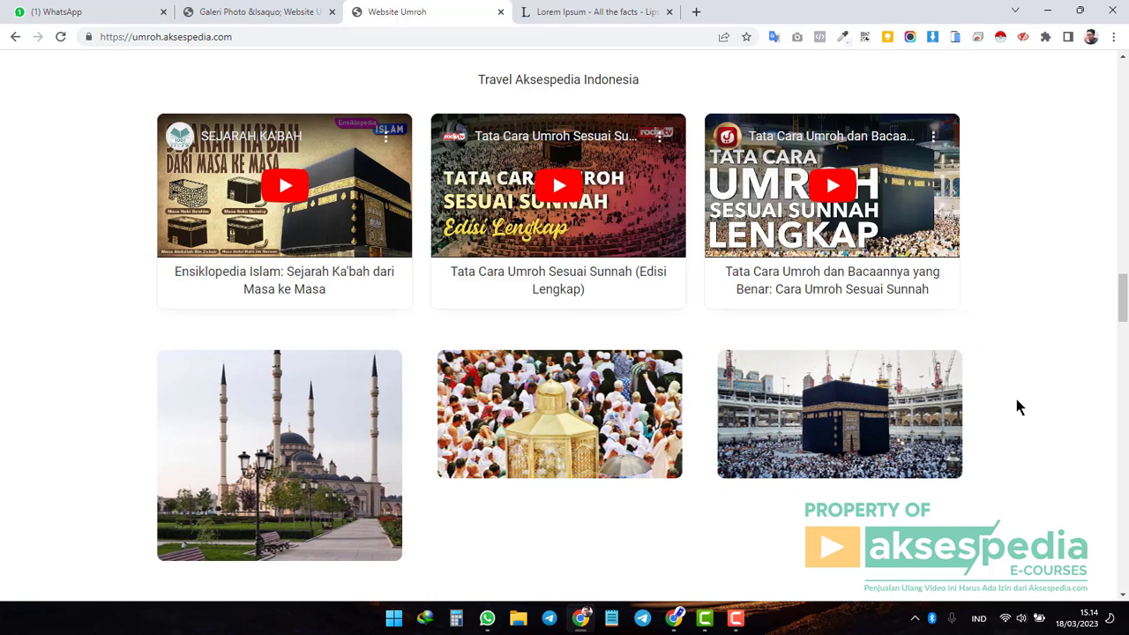
Delete and confirm removal of the Jabal Uhud gallery item, then save Galeri Photo.
{"action": "left_click", "coordinate": [263, 14]}
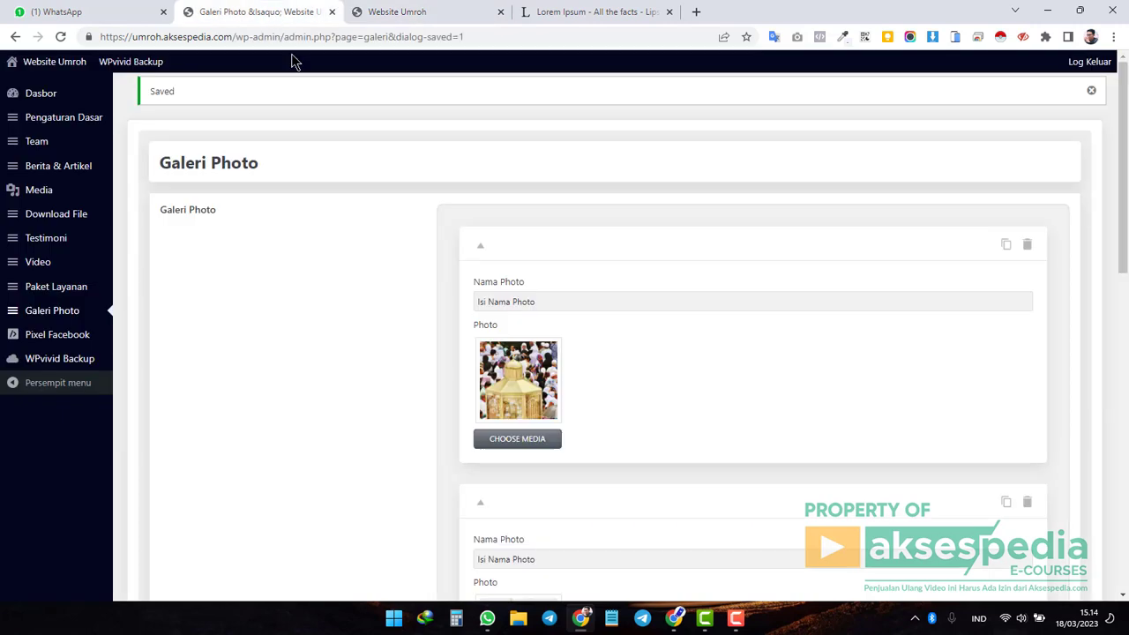
{"action": "scroll", "coordinate": [462, 409], "scroll_direction": "down", "scroll_amount": 9}
{"action": "scroll", "coordinate": [460, 406], "scroll_direction": "up", "scroll_amount": 3}
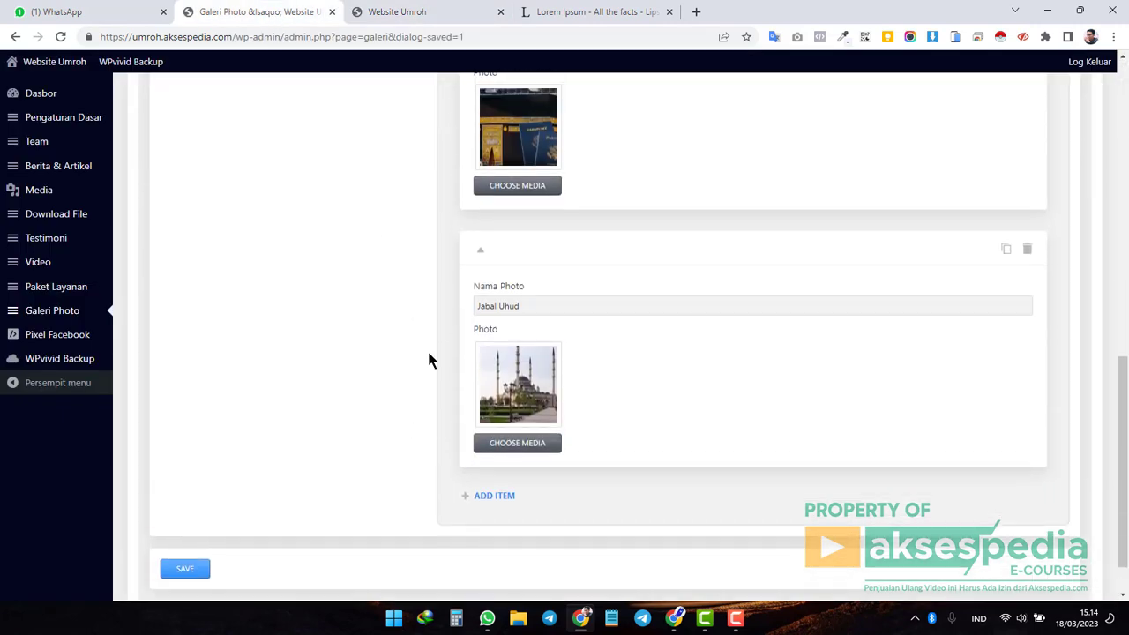
{"action": "left_click", "coordinate": [1027, 405]}
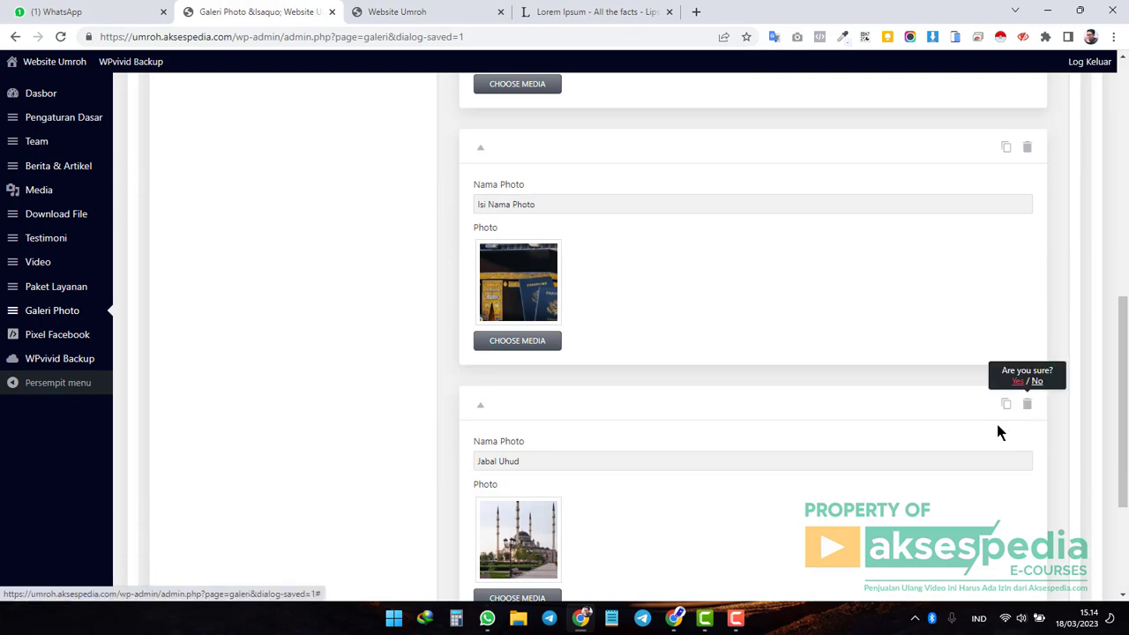
{"action": "left_click", "coordinate": [1019, 381]}
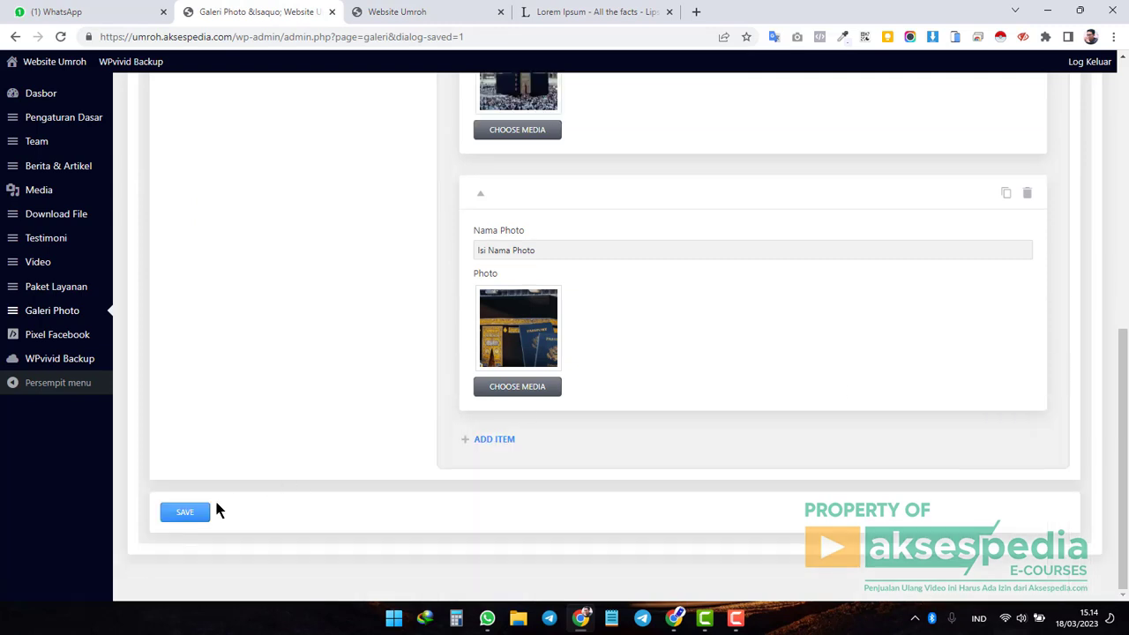
{"action": "left_click", "coordinate": [185, 512]}
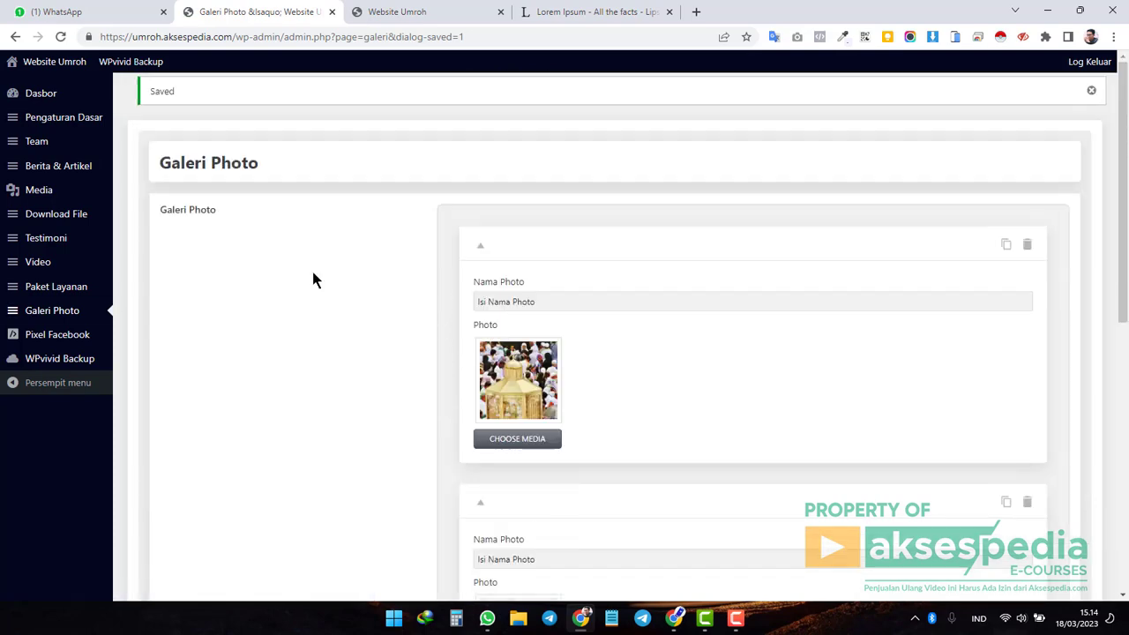
Browse the live Website Umroh homepage, then open the Paket Umroh listing page.
{"action": "left_click", "coordinate": [397, 12]}
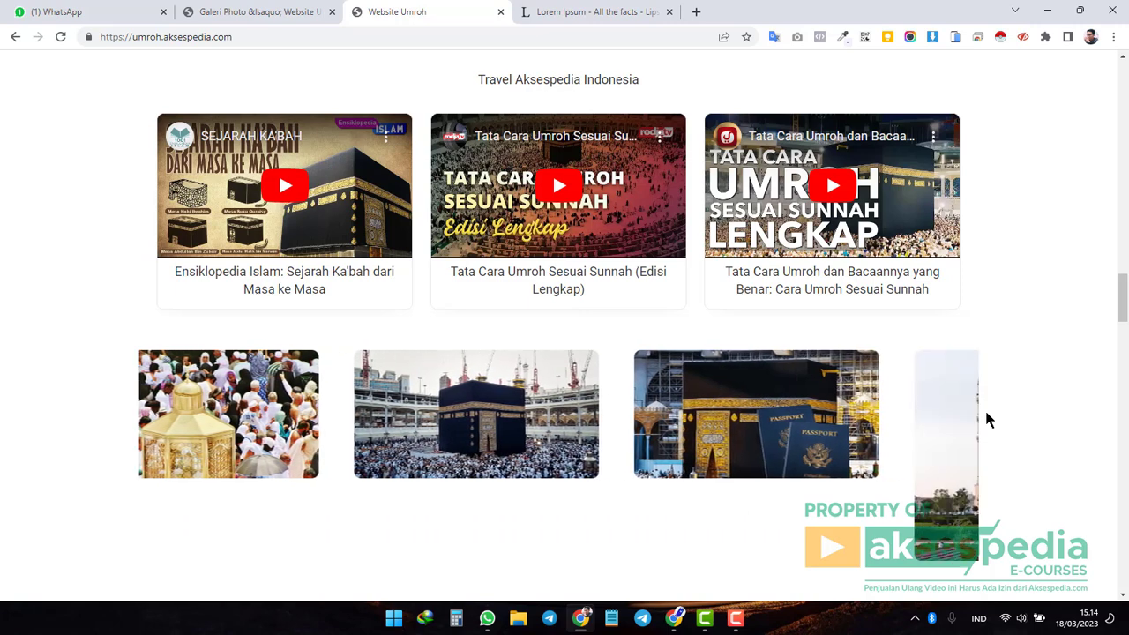
{"action": "scroll", "coordinate": [987, 421], "scroll_direction": "down", "scroll_amount": 10}
{"action": "scroll", "coordinate": [986, 422], "scroll_direction": "down", "scroll_amount": 5}
{"action": "scroll", "coordinate": [986, 422], "scroll_direction": "up", "scroll_amount": 15}
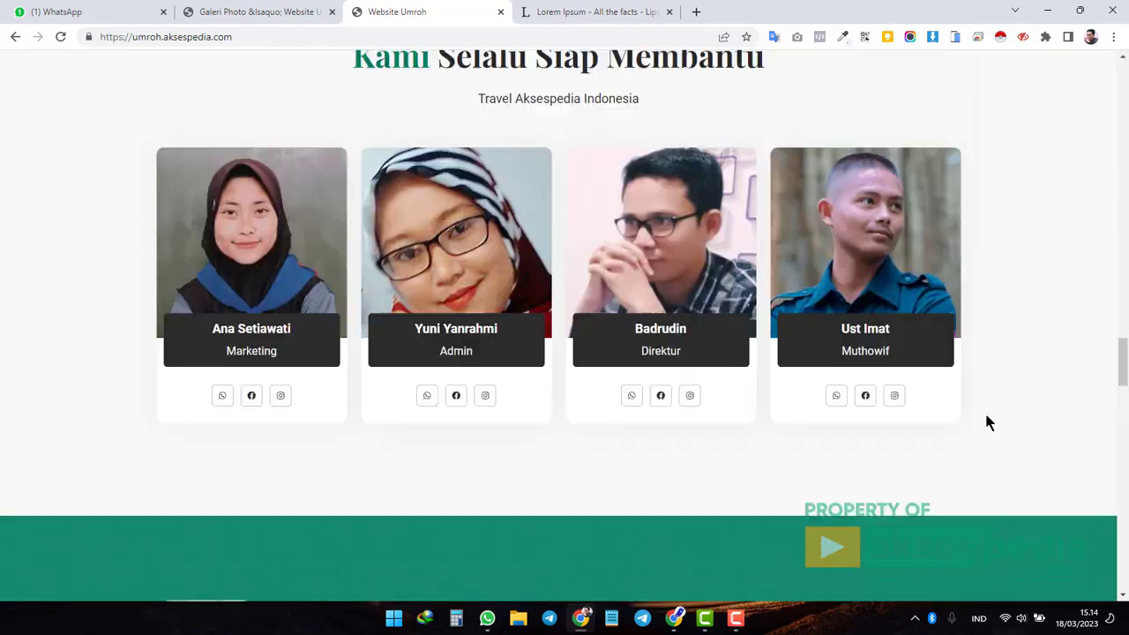
{"action": "scroll", "coordinate": [987, 423], "scroll_direction": "down", "scroll_amount": 2}
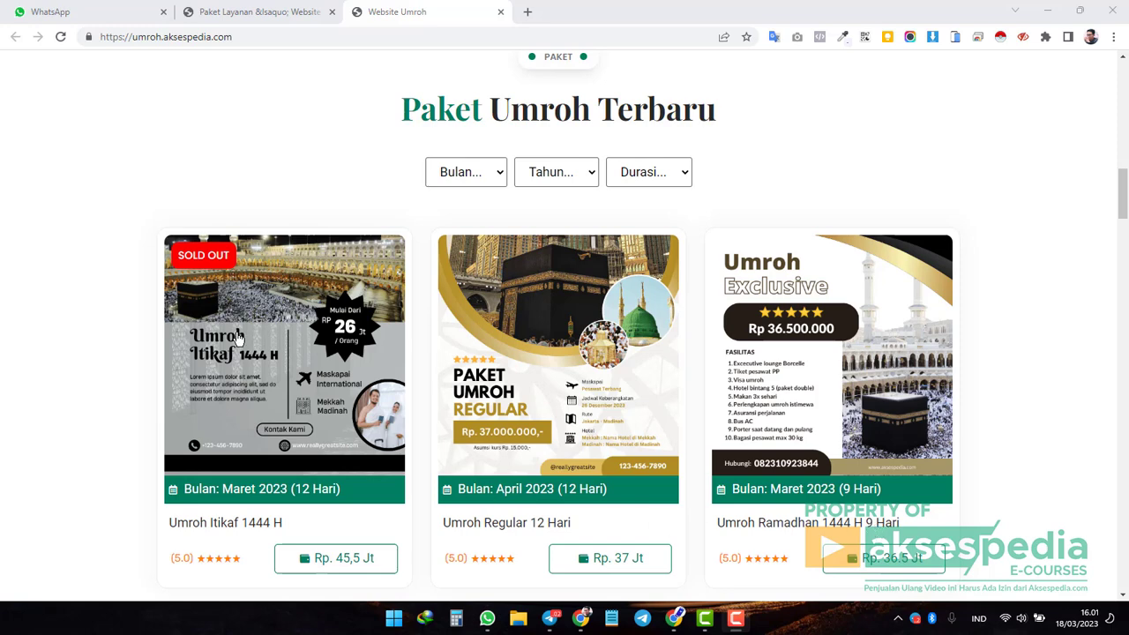
{"action": "left_click", "coordinate": [255, 396]}
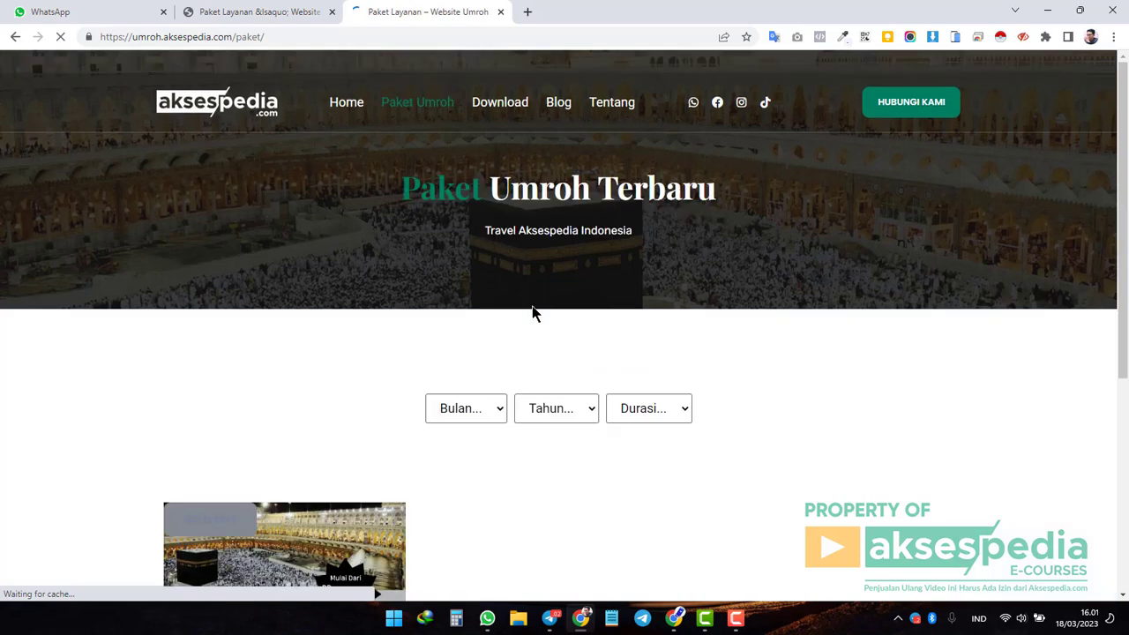
Review the Paket Umroh listing and open the Umroh Regular 12 Hari package details.
{"action": "scroll", "coordinate": [394, 392], "scroll_direction": "down", "scroll_amount": 3}
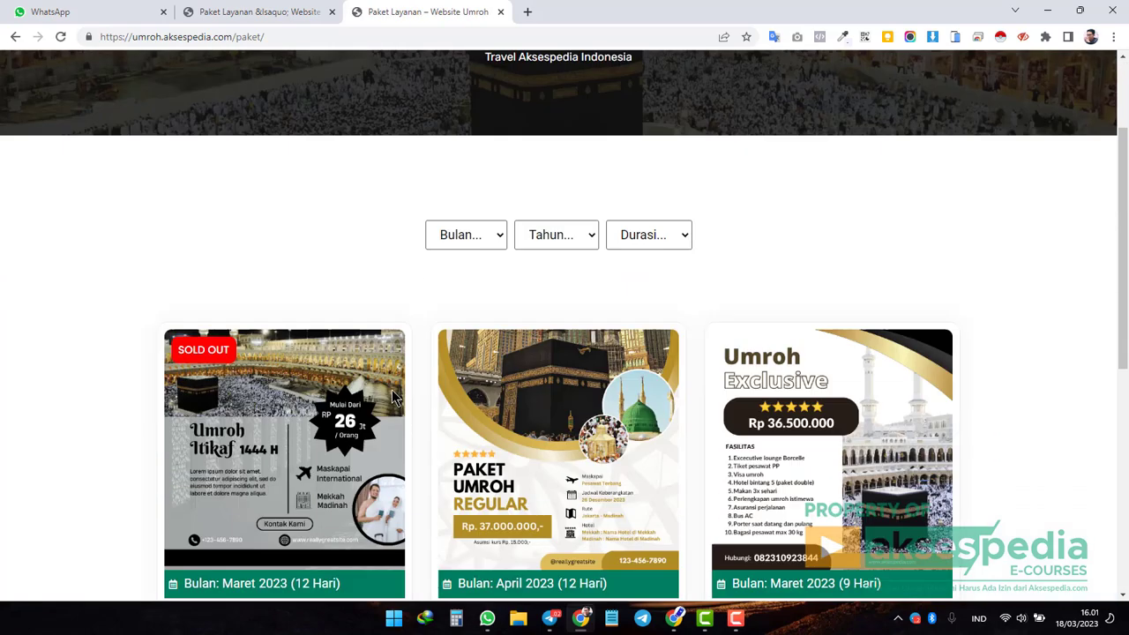
{"action": "scroll", "coordinate": [394, 396], "scroll_direction": "up", "scroll_amount": 1}
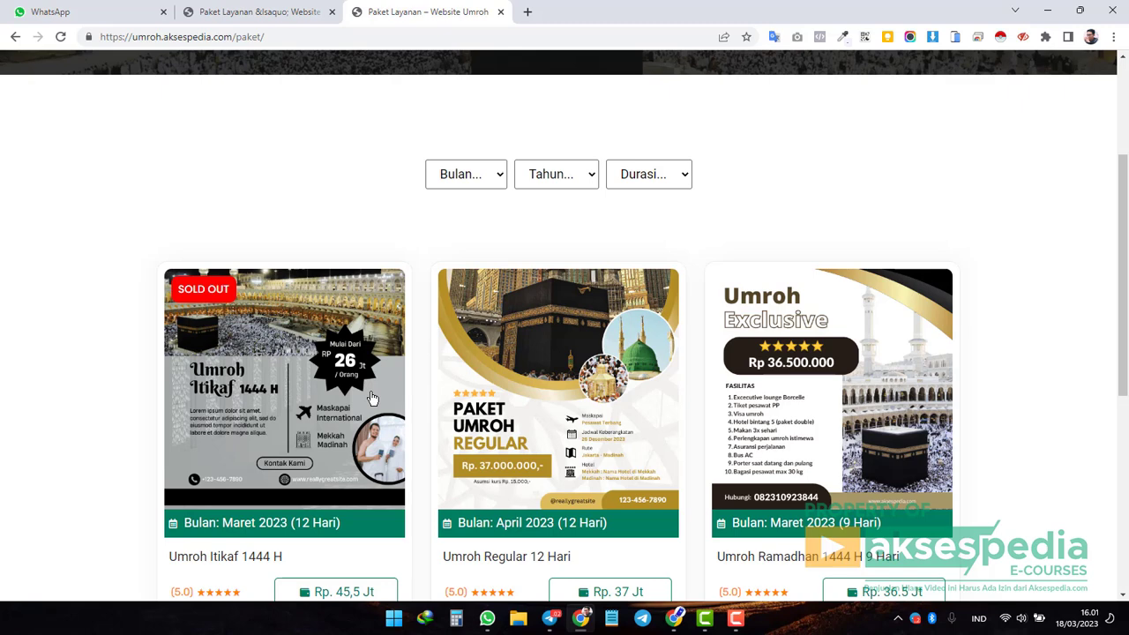
{"action": "scroll", "coordinate": [353, 411], "scroll_direction": "down", "scroll_amount": 1}
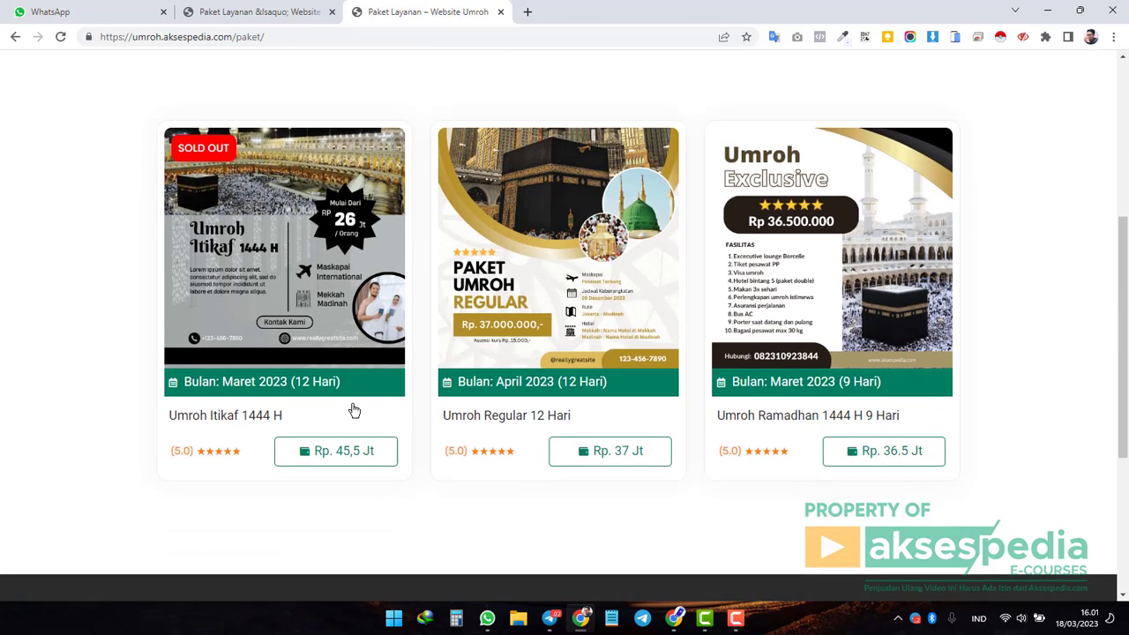
{"action": "scroll", "coordinate": [350, 412], "scroll_direction": "up", "scroll_amount": 1}
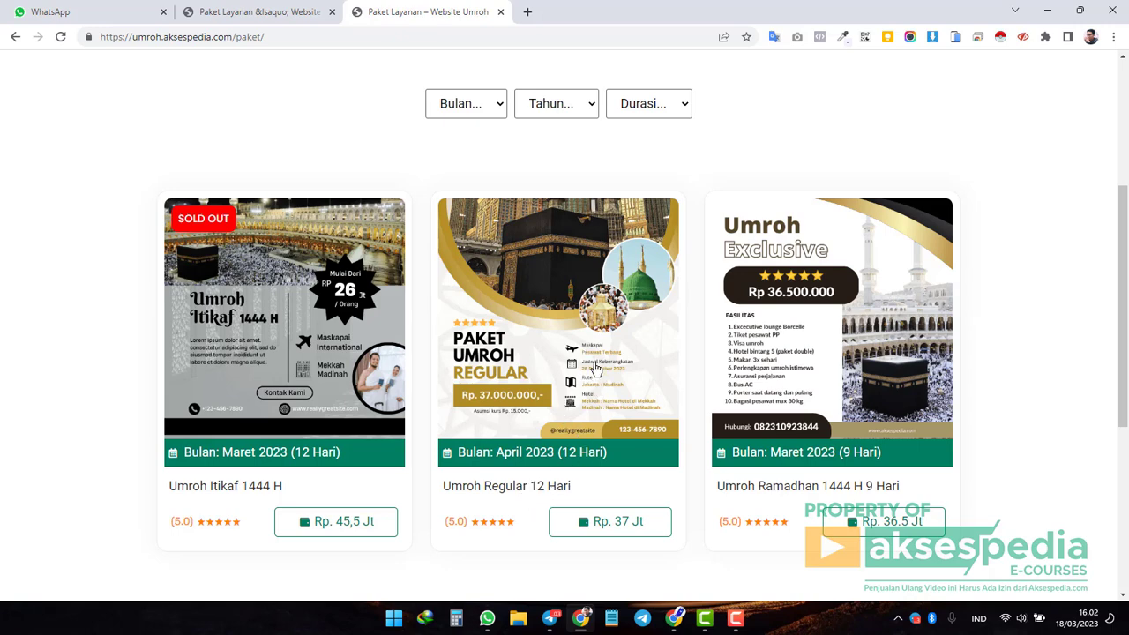
{"action": "left_click", "coordinate": [595, 368]}
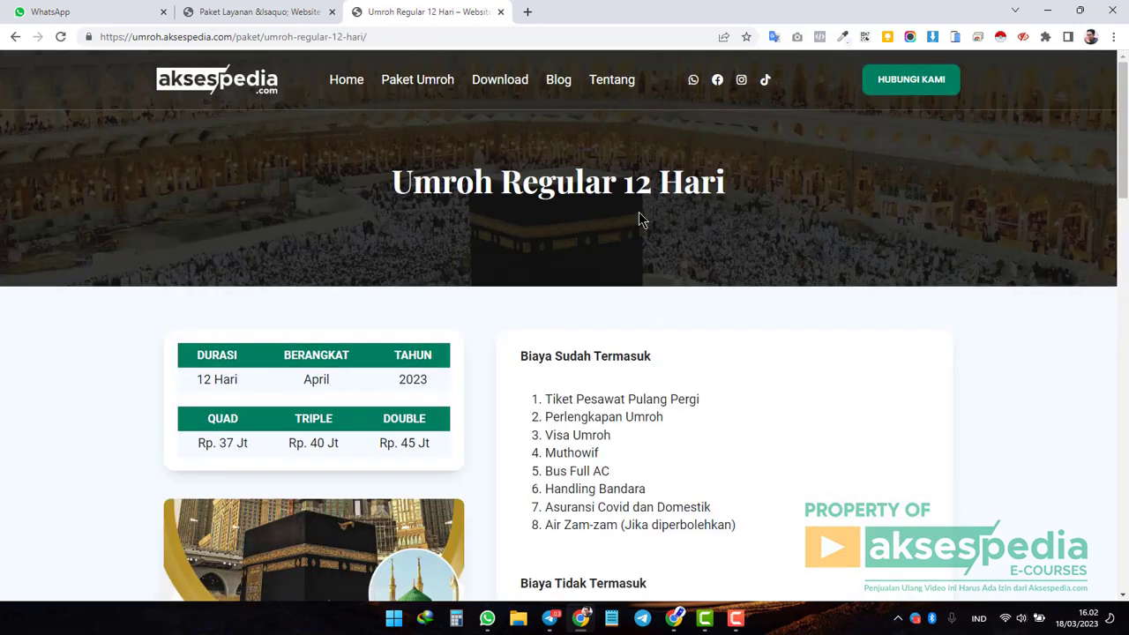
Review the package cards and open the Paket Umroh listing in a new tab.
{"action": "scroll", "coordinate": [663, 214], "scroll_direction": "down", "scroll_amount": 7}
{"action": "scroll", "coordinate": [658, 256], "scroll_direction": "down", "scroll_amount": 2}
{"action": "scroll", "coordinate": [656, 264], "scroll_direction": "up", "scroll_amount": 9}
{"action": "scroll", "coordinate": [628, 258], "scroll_direction": "down", "scroll_amount": 9}
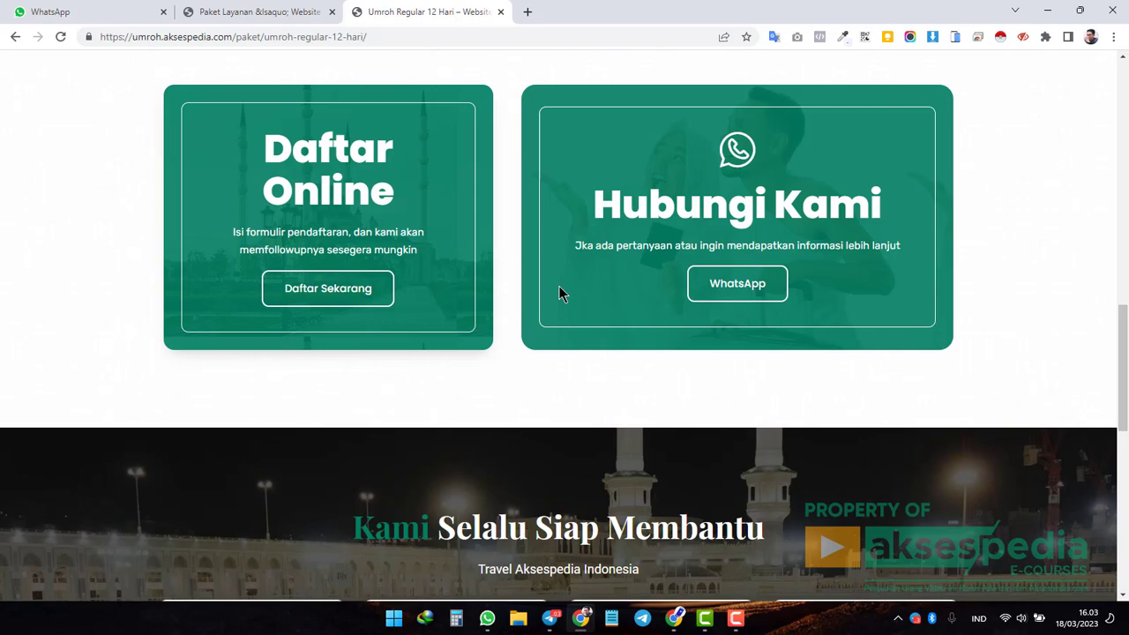
{"action": "scroll", "coordinate": [559, 291], "scroll_direction": "up", "scroll_amount": 10}
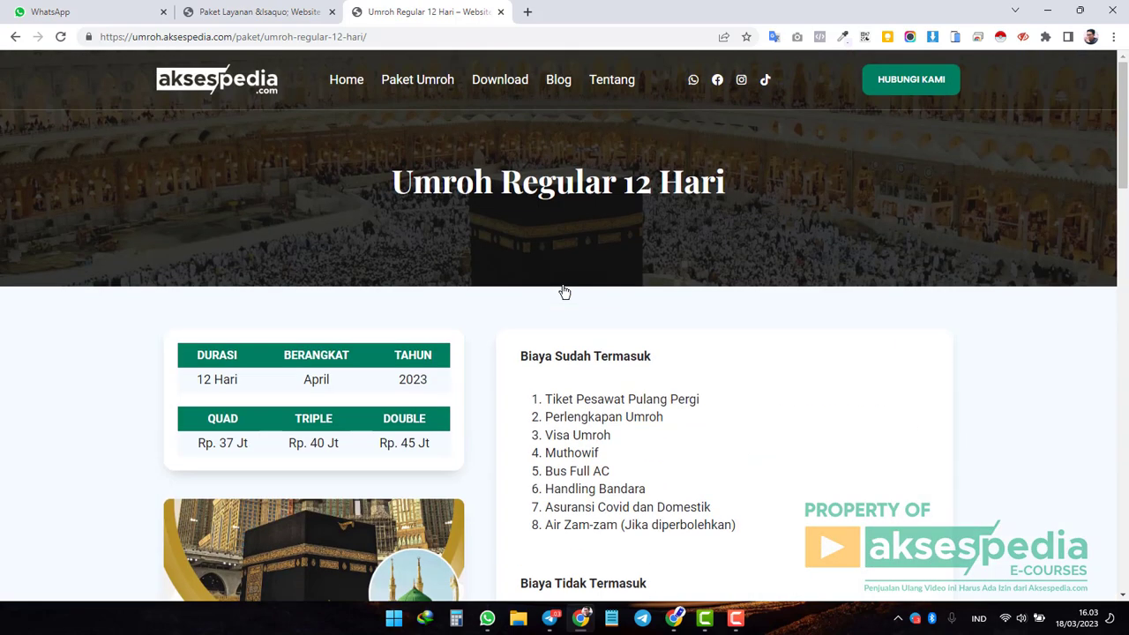
{"action": "middle_click", "coordinate": [423, 79]}
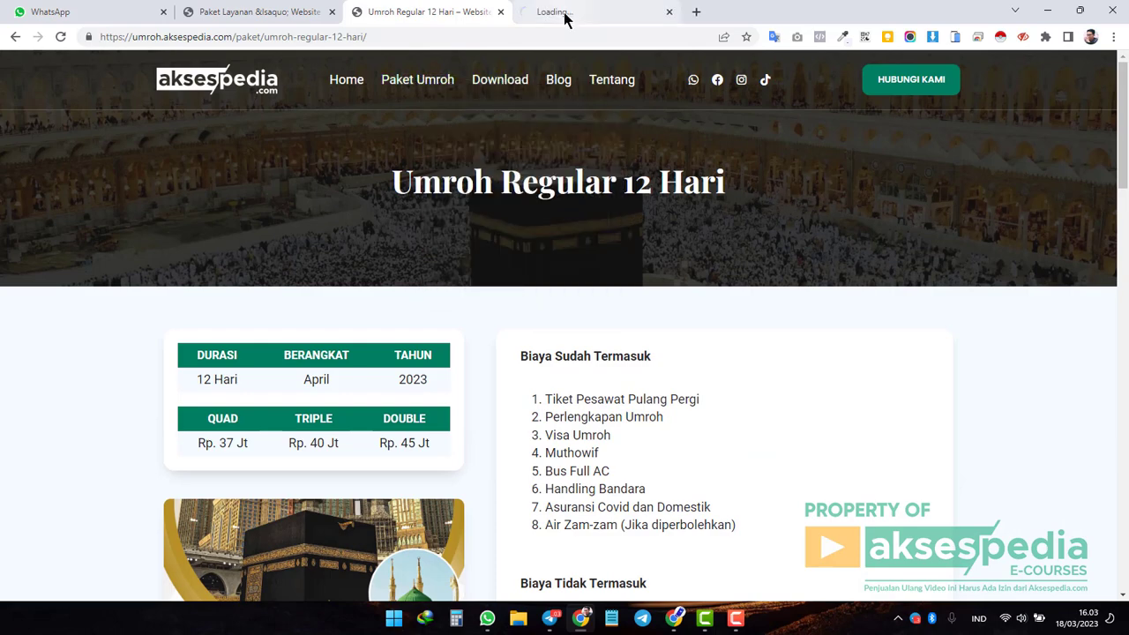
{"action": "left_click", "coordinate": [565, 12]}
Check the Umroh Regular 12 Hari page's Daftar Online section, then return to the listing.
{"action": "left_click", "coordinate": [436, 10]}
{"action": "scroll", "coordinate": [705, 408], "scroll_direction": "down", "scroll_amount": 15}
{"action": "scroll", "coordinate": [705, 409], "scroll_direction": "up", "scroll_amount": 15}
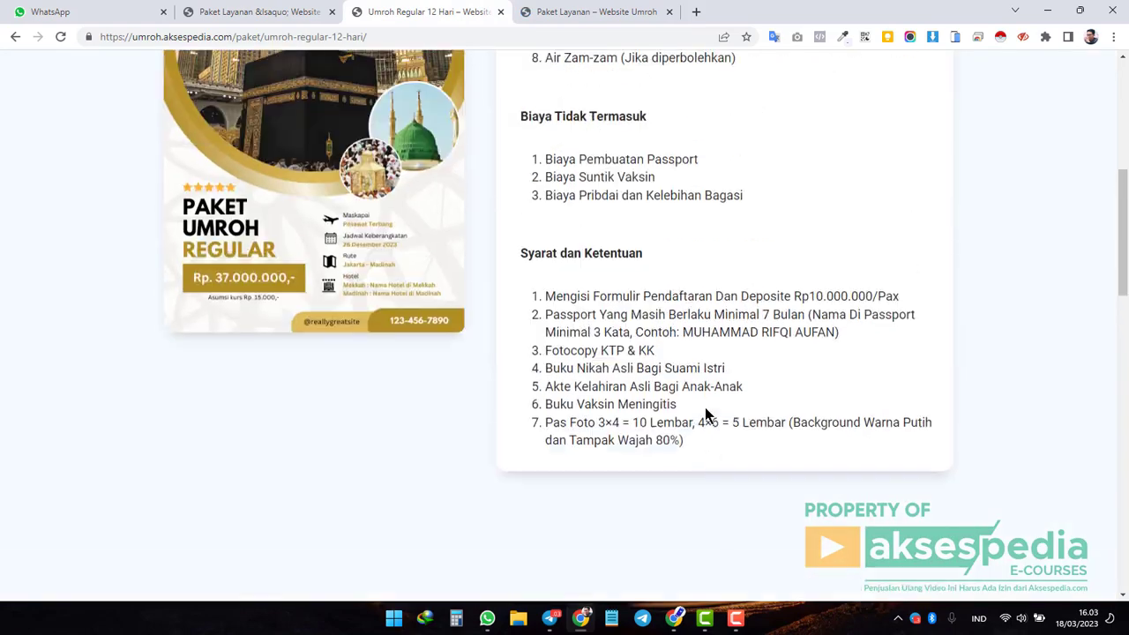
{"action": "scroll", "coordinate": [705, 407], "scroll_direction": "down", "scroll_amount": 15}
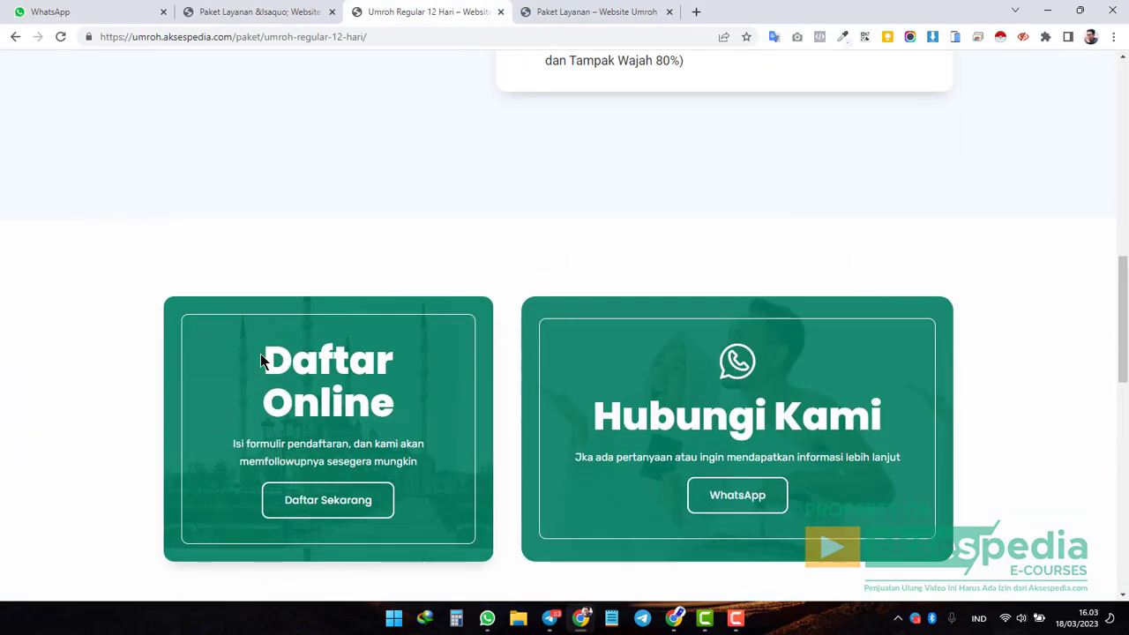
{"action": "scroll", "coordinate": [287, 270], "scroll_direction": "down", "scroll_amount": 1}
{"action": "left_click_drag", "start_coordinate": [264, 278], "coordinate": [445, 341]}
{"action": "left_click", "coordinate": [501, 330]}
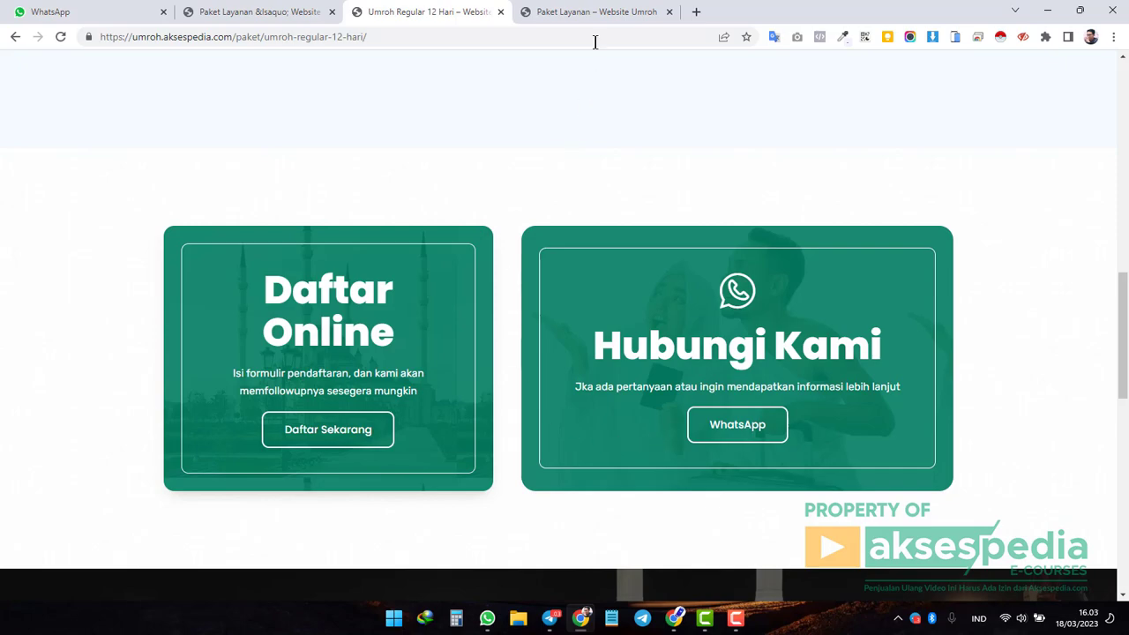
{"action": "left_click", "coordinate": [588, 11]}
{"action": "scroll", "coordinate": [745, 351], "scroll_direction": "down", "scroll_amount": 3}
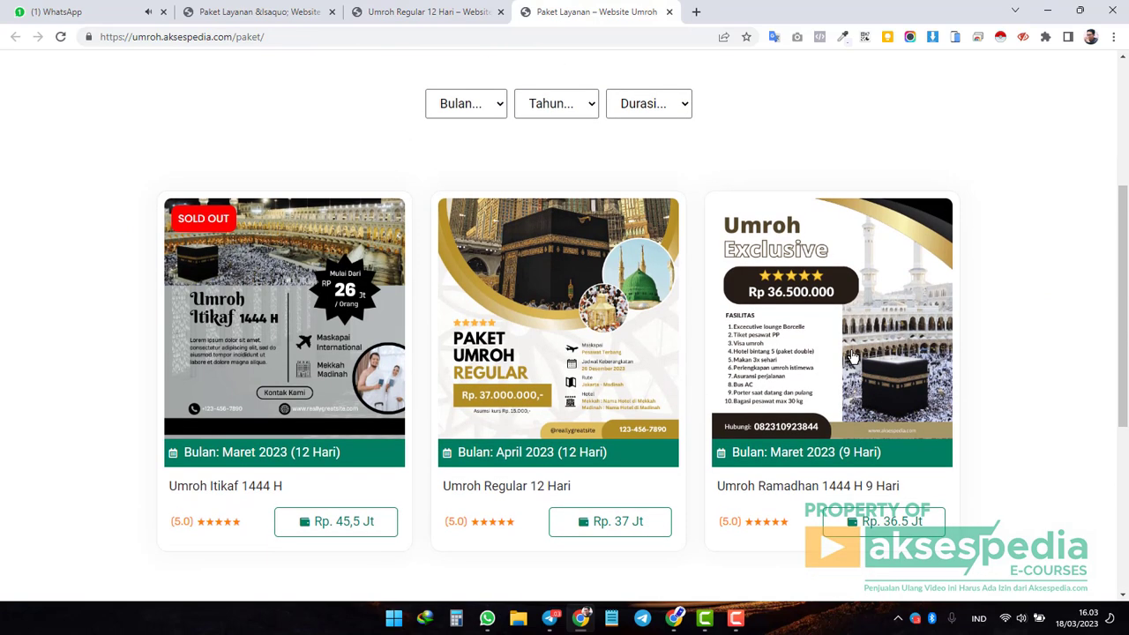
Open the Umroh Ramadhan 1444 H 9 Hari package page and review its details.
{"action": "left_click", "coordinate": [853, 356]}
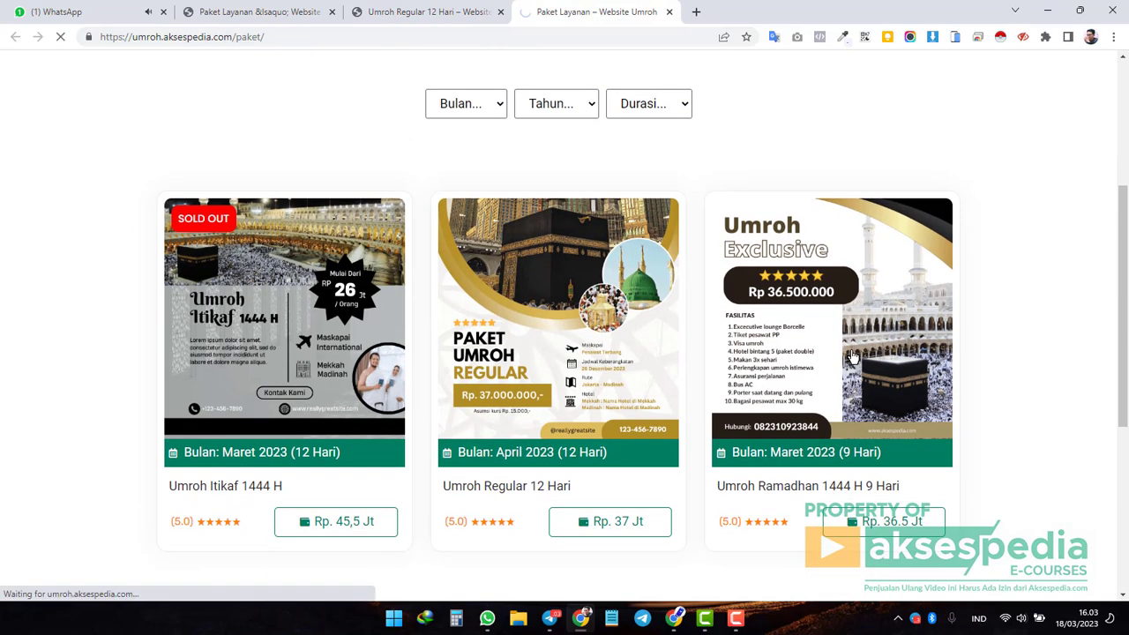
{"action": "scroll", "coordinate": [852, 357], "scroll_direction": "down", "scroll_amount": 4}
{"action": "scroll", "coordinate": [782, 373], "scroll_direction": "up", "scroll_amount": 4}
{"action": "scroll", "coordinate": [584, 274], "scroll_direction": "down", "scroll_amount": 8}
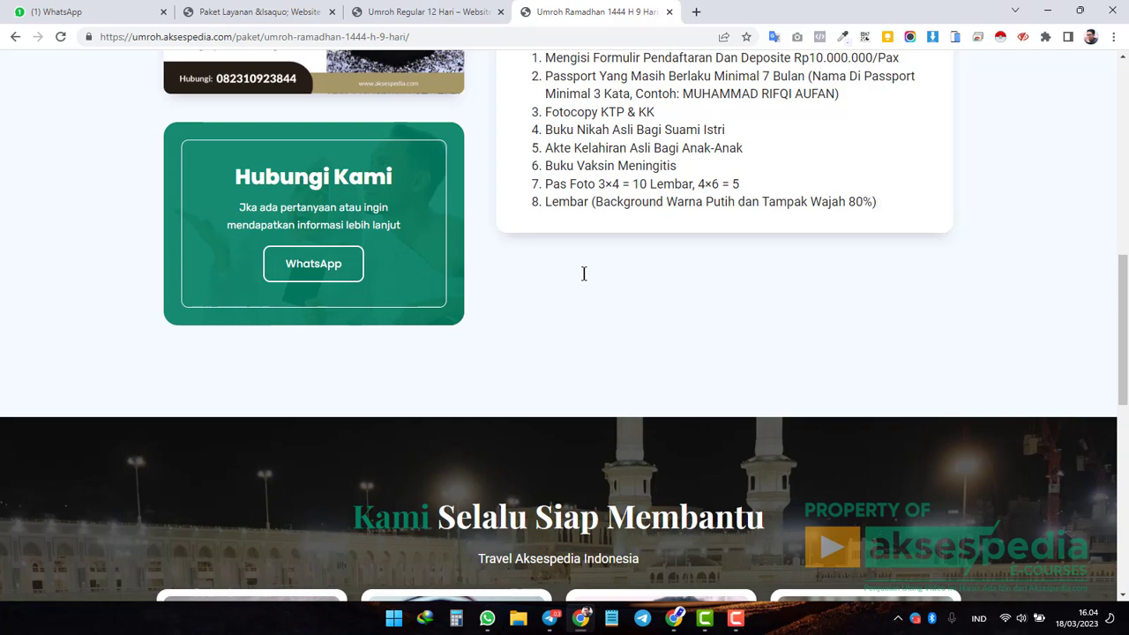
{"action": "scroll", "coordinate": [584, 273], "scroll_direction": "up", "scroll_amount": 10}
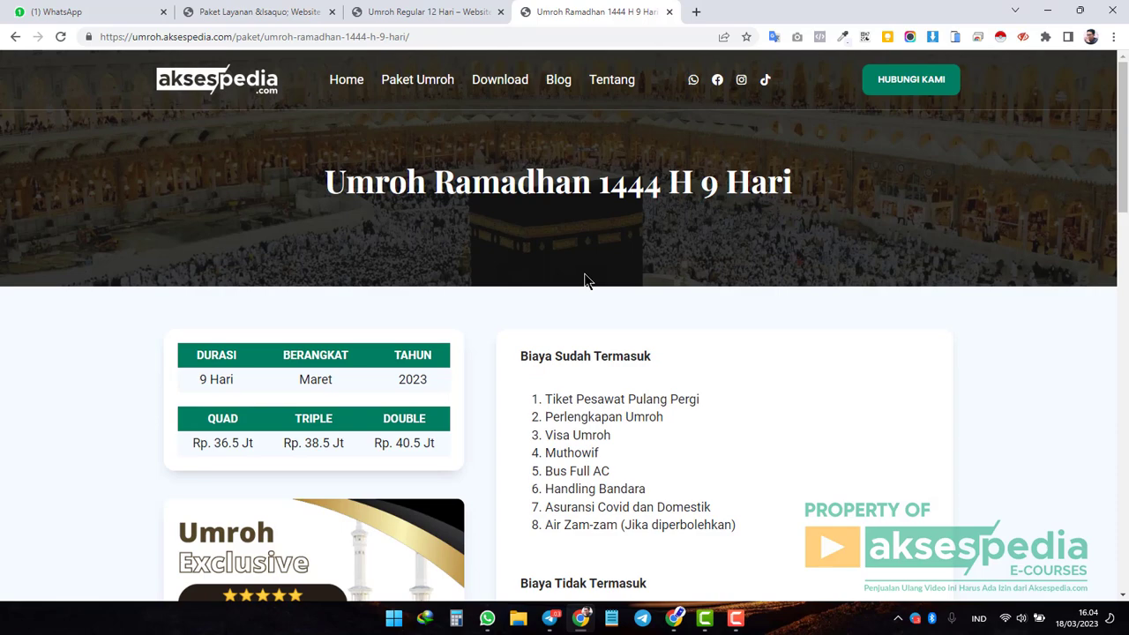
{"action": "scroll", "coordinate": [585, 280], "scroll_direction": "down", "scroll_amount": 10}
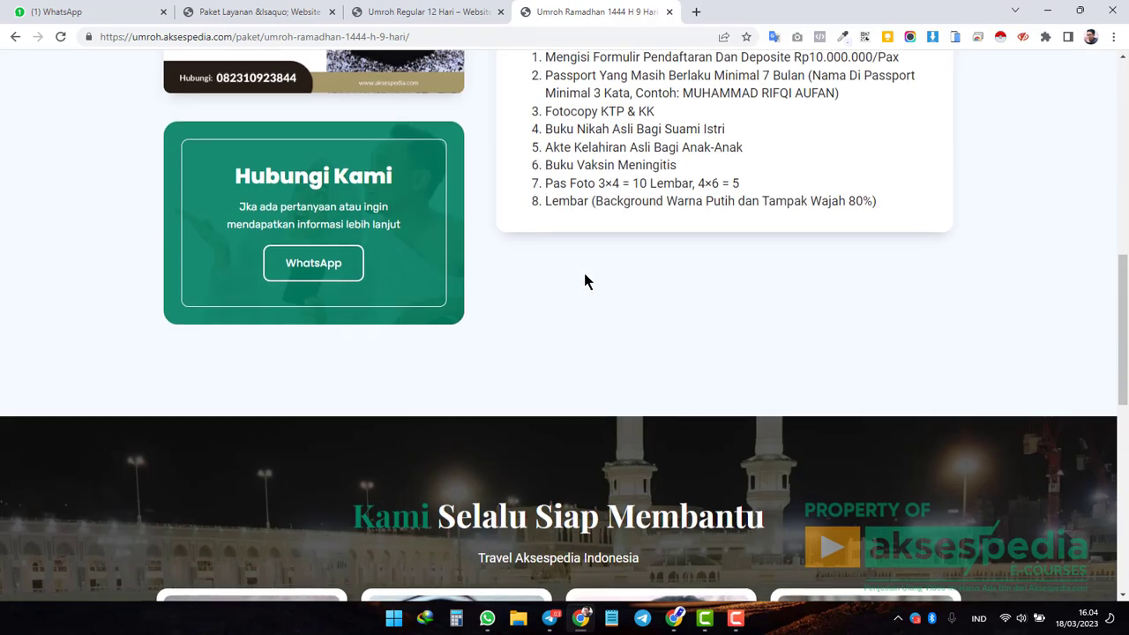
{"action": "scroll", "coordinate": [585, 281], "scroll_direction": "up", "scroll_amount": 1}
{"action": "scroll", "coordinate": [585, 281], "scroll_direction": "up", "scroll_amount": 2}
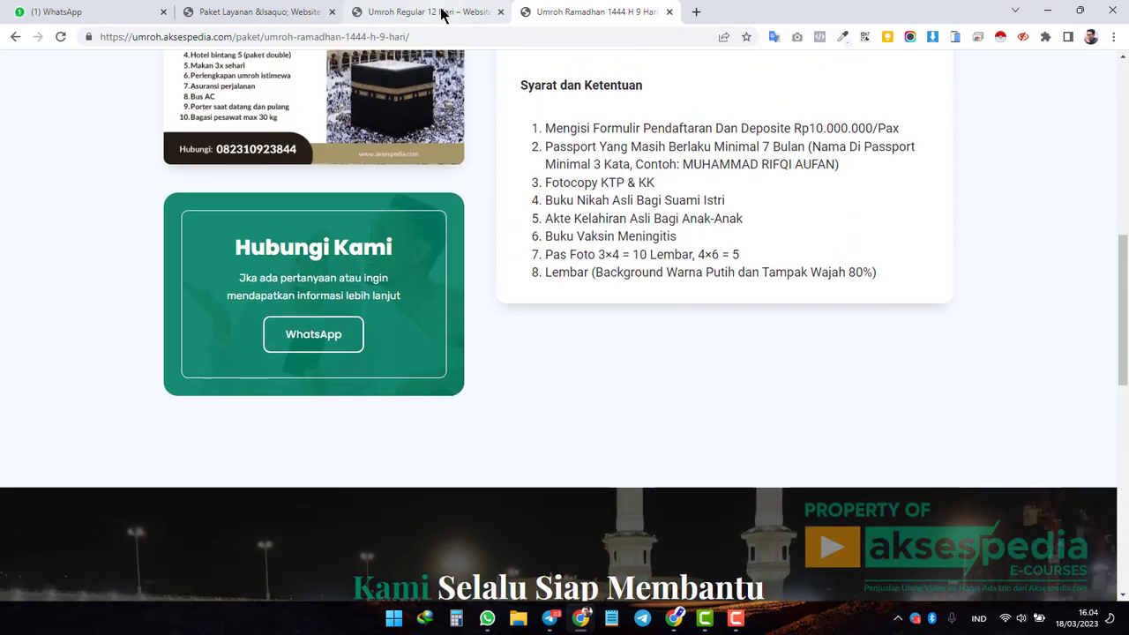
Compare the Umroh Regular 12 Hari page's Daftar Online and Hubungi Kami headings with Ramadhan.
{"action": "left_click", "coordinate": [441, 13]}
{"action": "triple_click", "coordinate": [282, 300]}
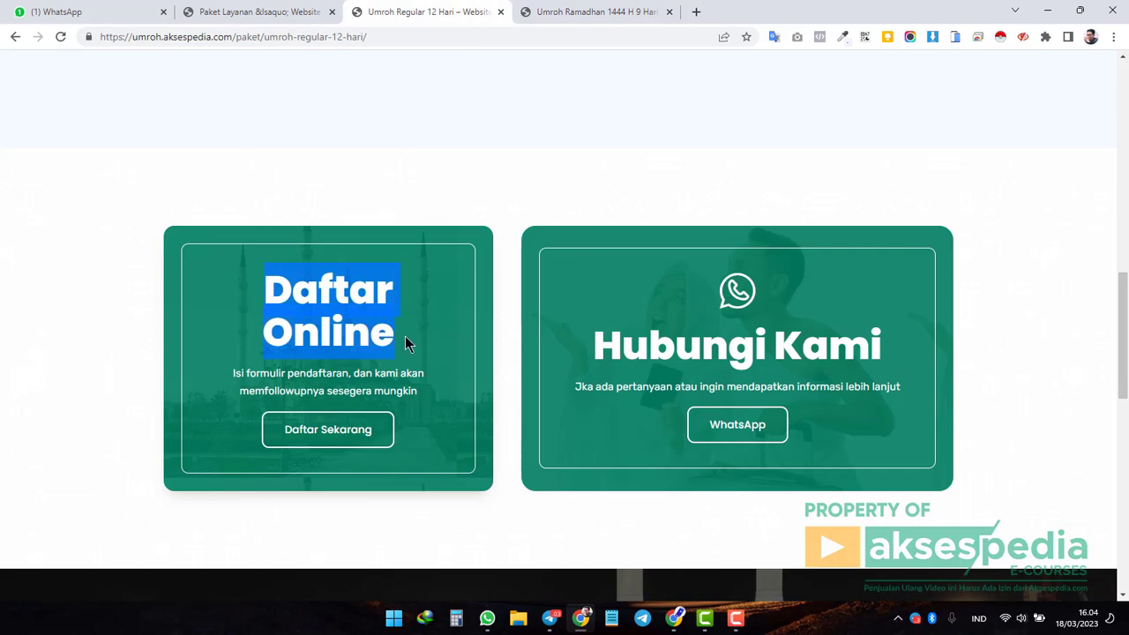
{"action": "left_click", "coordinate": [344, 291]}
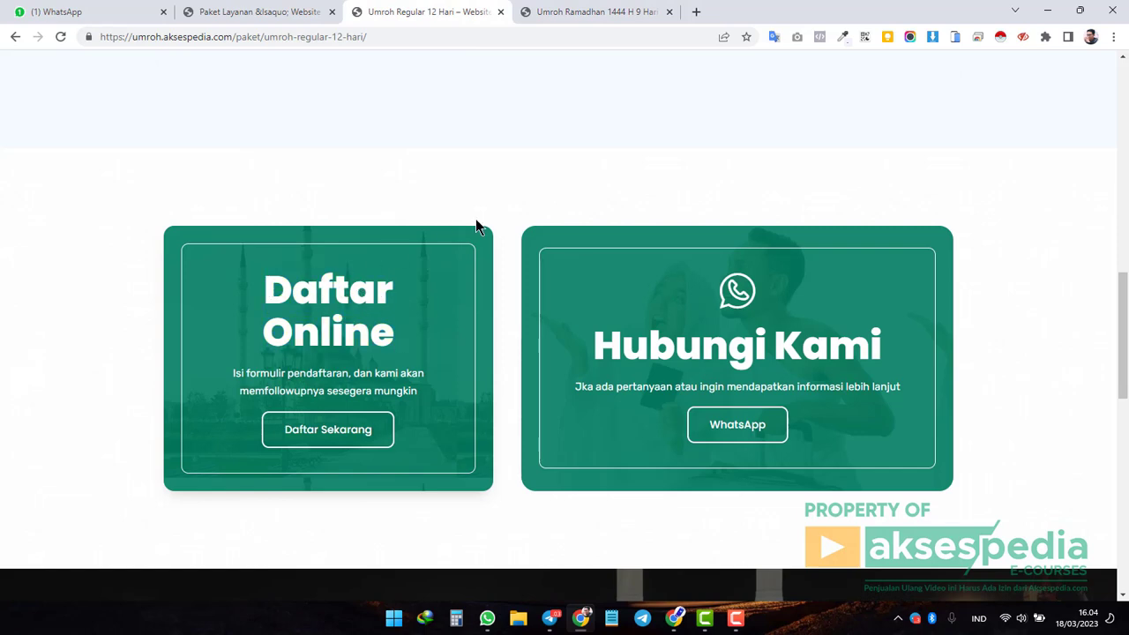
{"action": "left_click_drag", "start_coordinate": [631, 351], "coordinate": [604, 344]}
{"action": "left_click_drag", "start_coordinate": [731, 346], "coordinate": [876, 348]}
{"action": "left_click", "coordinate": [843, 342]}
{"action": "left_click", "coordinate": [591, 15]}
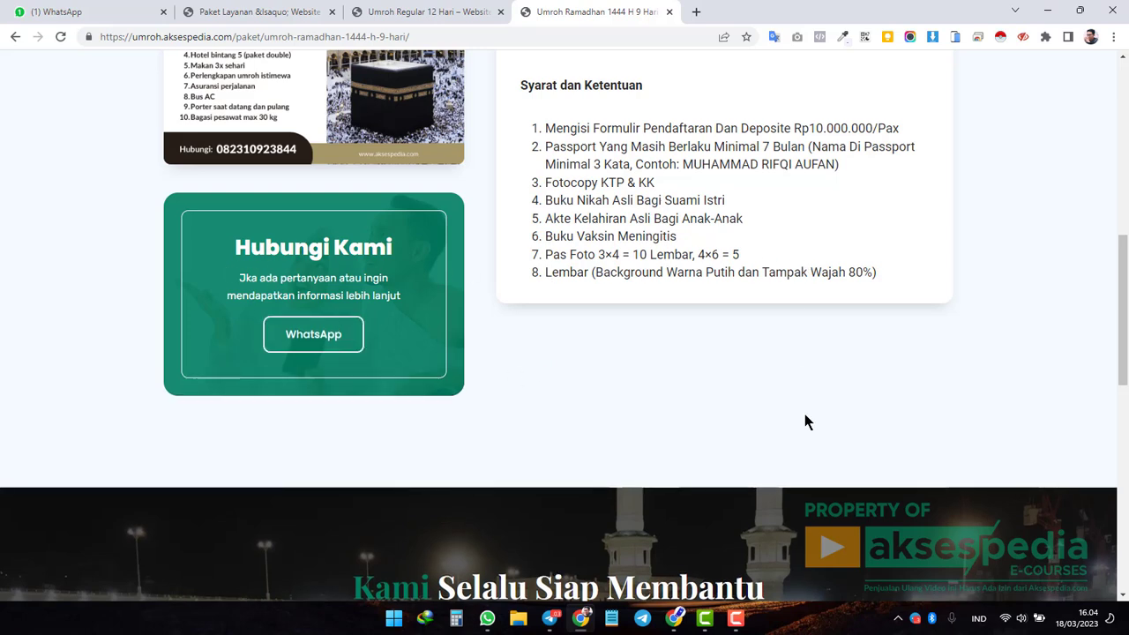
{"action": "left_click", "coordinate": [420, 18]}
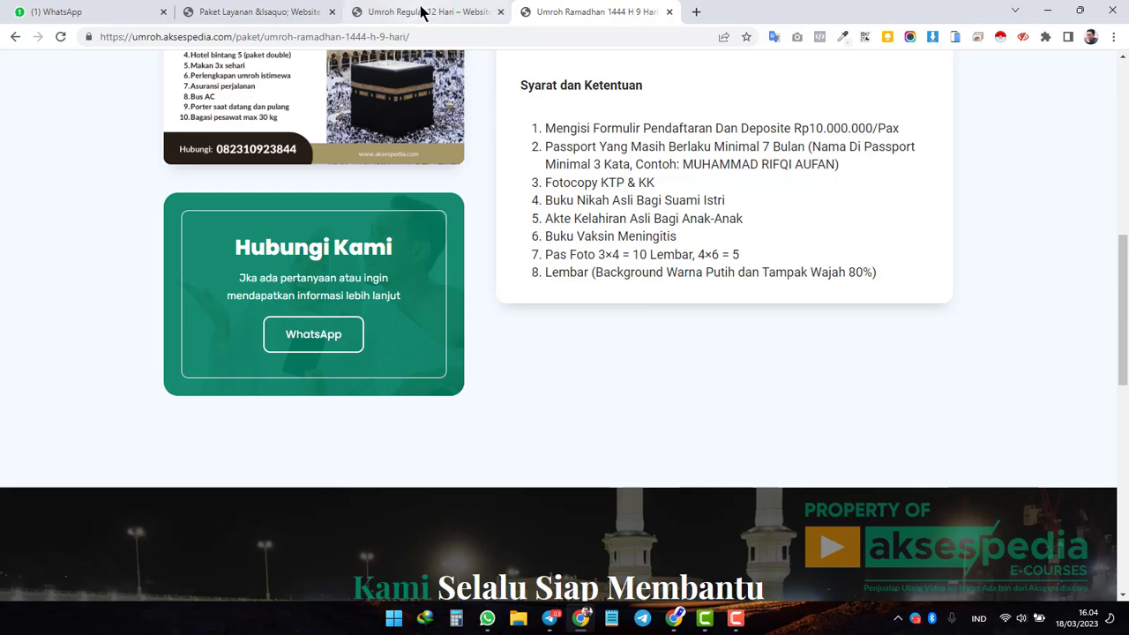
{"action": "scroll", "coordinate": [585, 282], "scroll_direction": "down", "scroll_amount": 1}
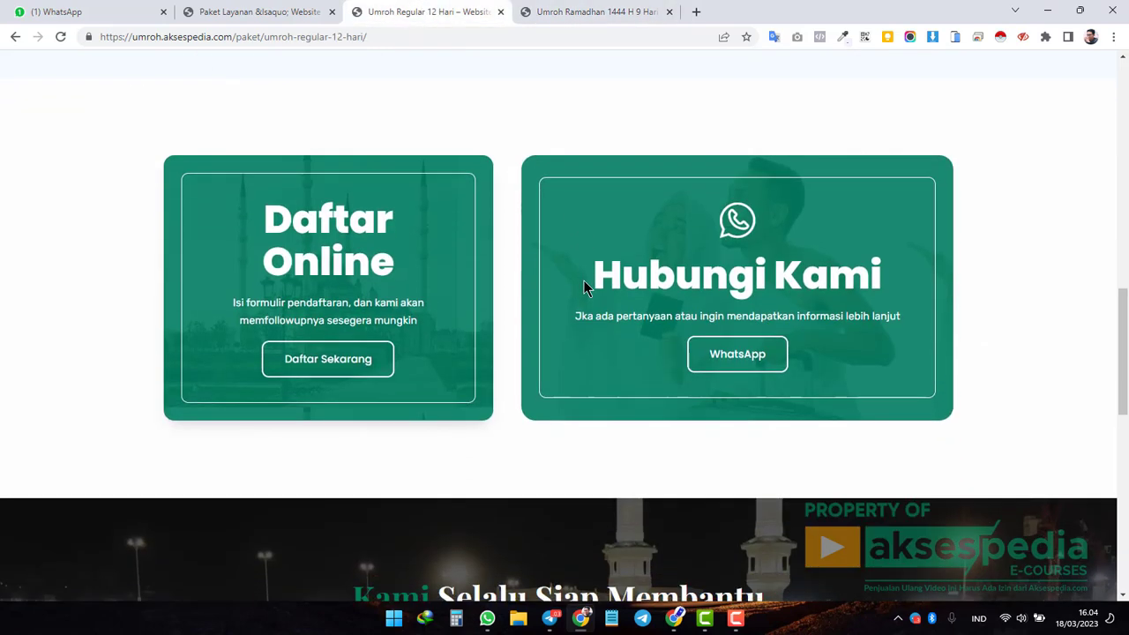
Glance at the Paket Layanan admin page, then end on the Ramadhan page's title.
{"action": "left_click", "coordinate": [267, 16]}
{"action": "left_click", "coordinate": [428, 12]}
{"action": "scroll", "coordinate": [641, 231], "scroll_direction": "up", "scroll_amount": 5}
{"action": "scroll", "coordinate": [641, 231], "scroll_direction": "up", "scroll_amount": 2}
{"action": "left_click", "coordinate": [582, 12]}
{"action": "scroll", "coordinate": [479, 213], "scroll_direction": "up", "scroll_amount": 7}
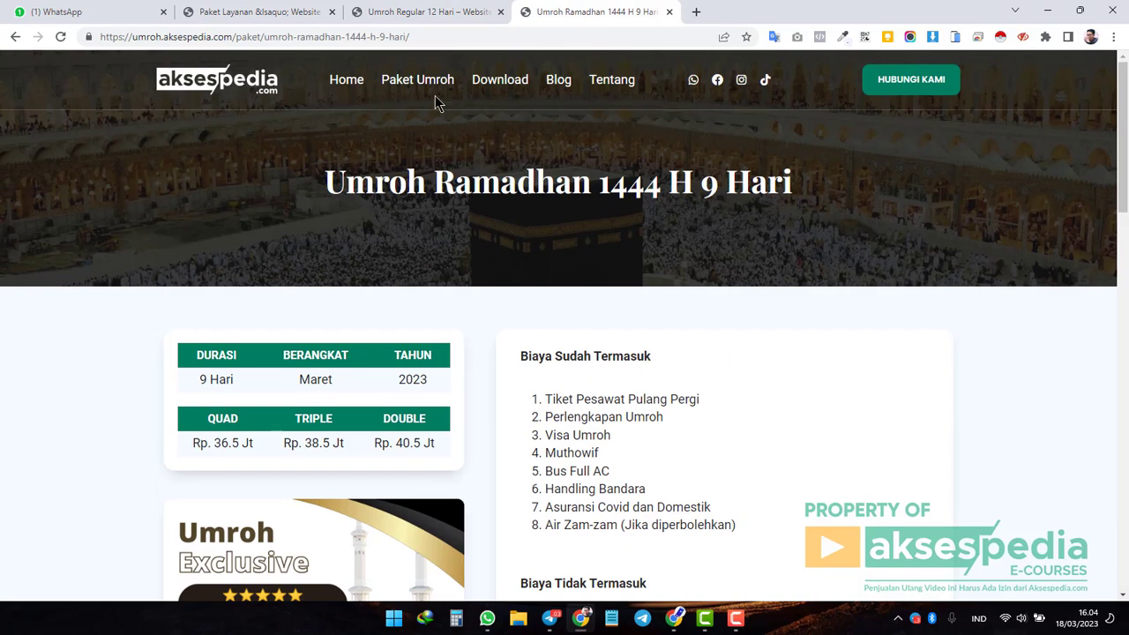
Open the Paket Umroh listing in a new tab and view its filters and three package cards.
{"action": "left_click", "coordinate": [421, 81]}
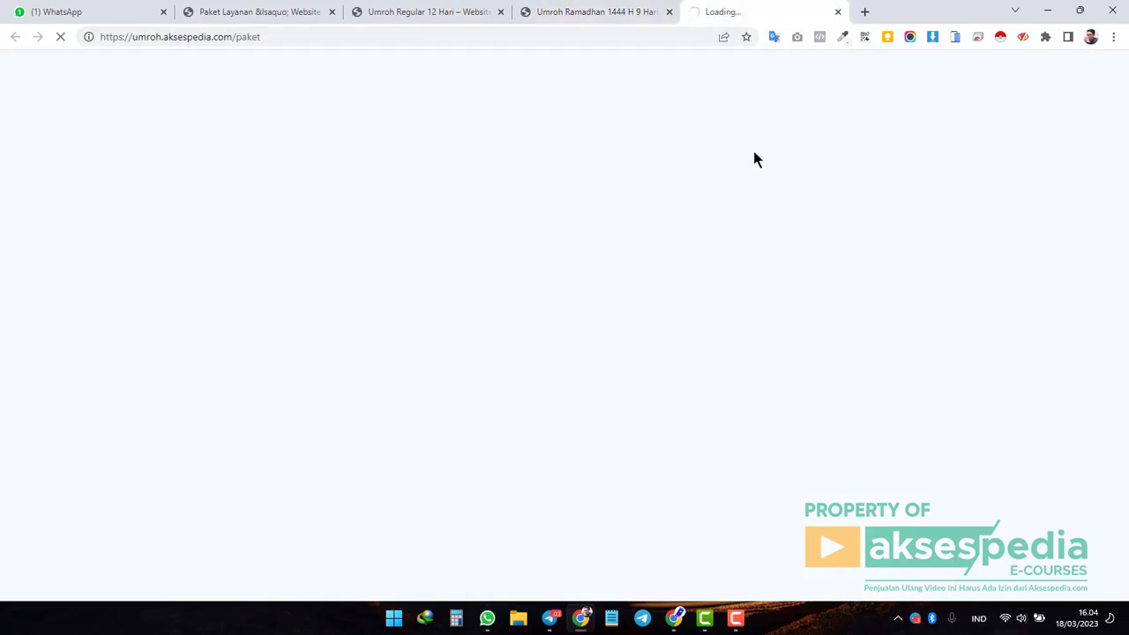
{"action": "scroll", "coordinate": [592, 250], "scroll_direction": "down", "scroll_amount": 3}
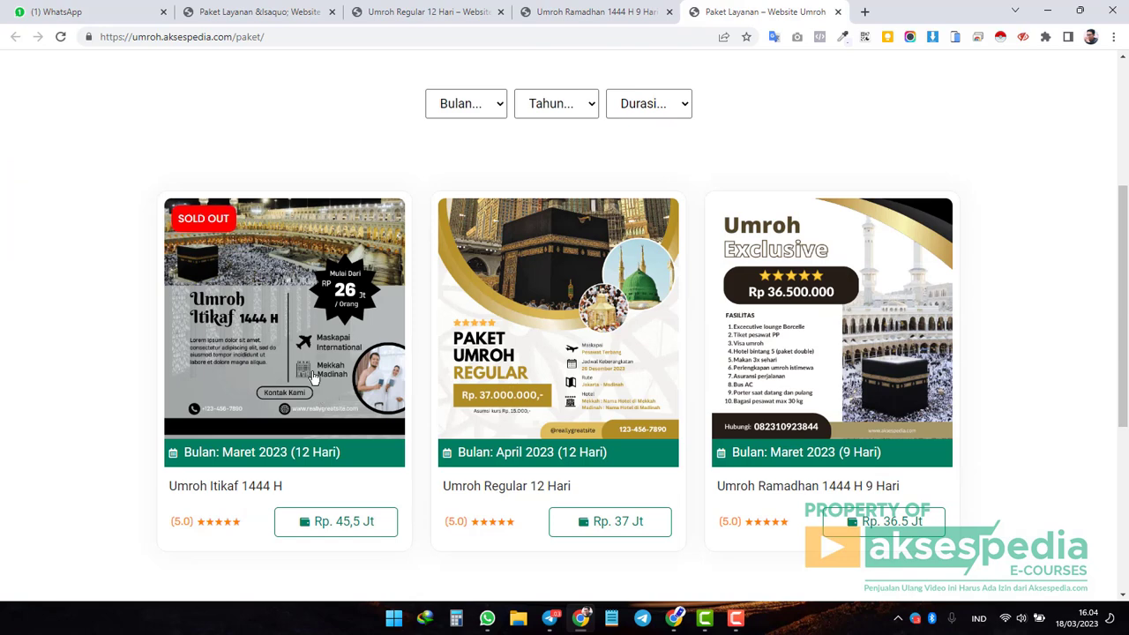
{"action": "left_click", "coordinate": [313, 375]}
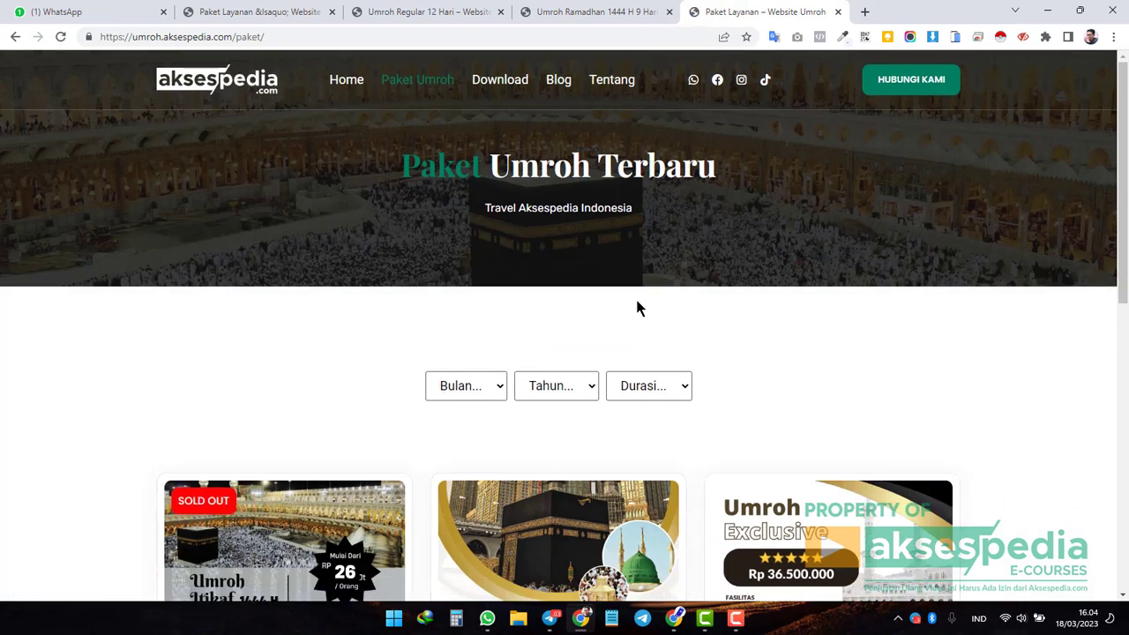
{"action": "scroll", "coordinate": [638, 308], "scroll_direction": "down", "scroll_amount": 4}
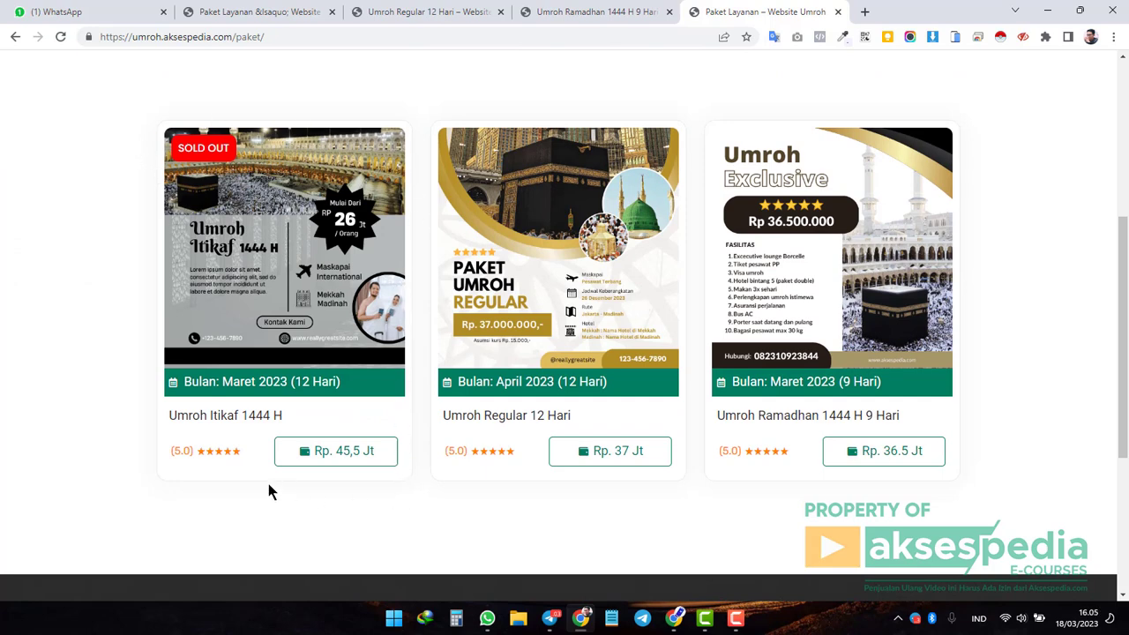
{"action": "scroll", "coordinate": [209, 391], "scroll_direction": "up", "scroll_amount": 1}
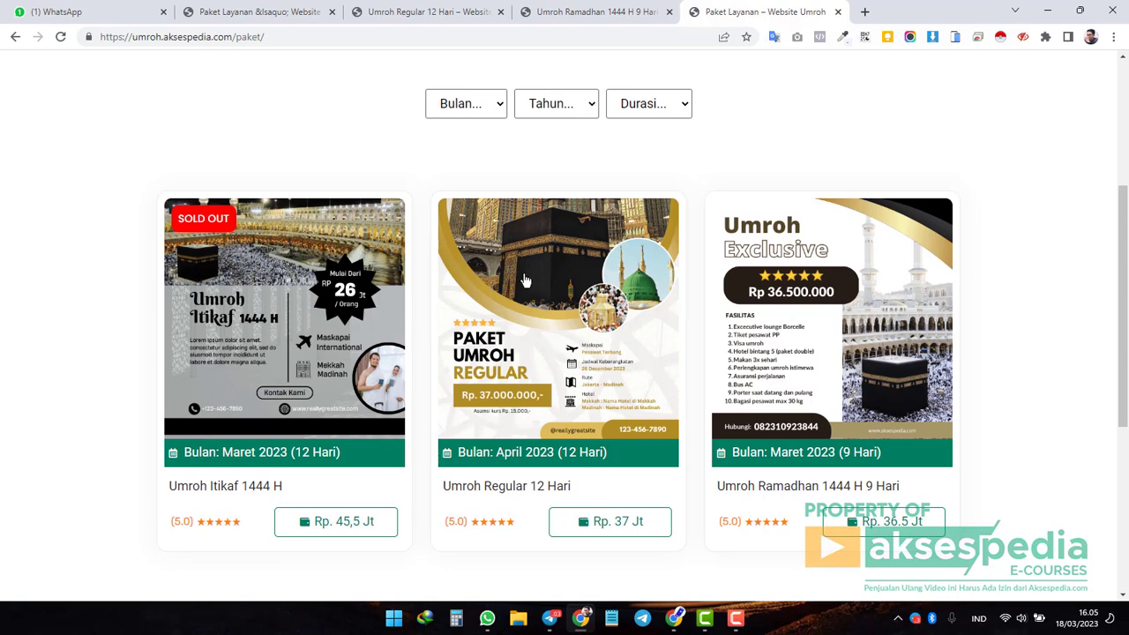
{"action": "scroll", "coordinate": [524, 279], "scroll_direction": "up", "scroll_amount": 1}
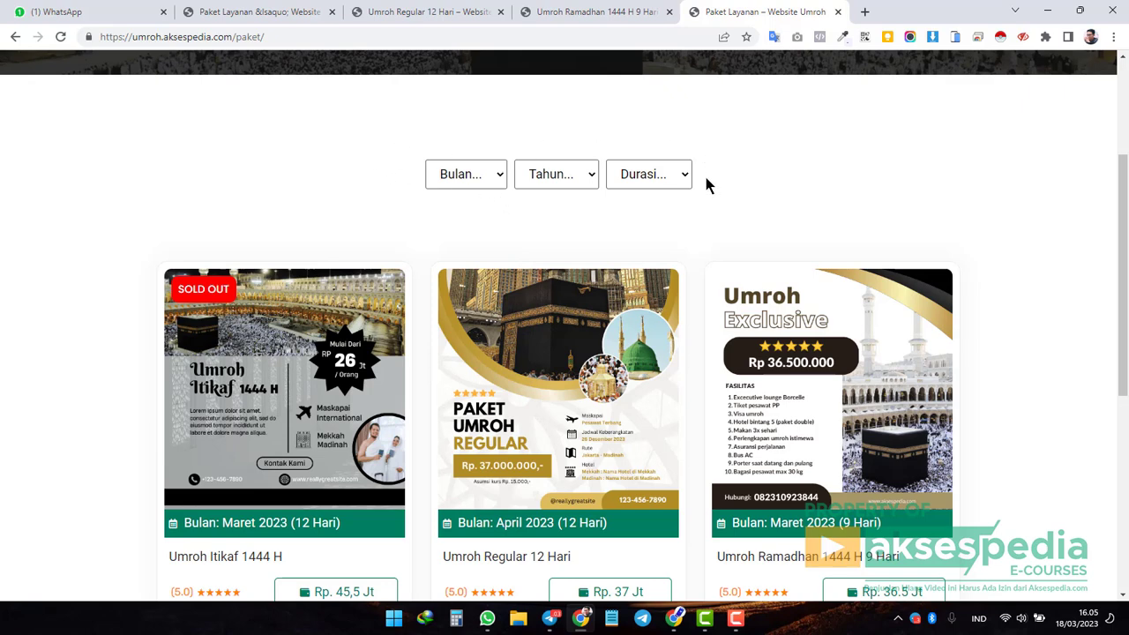
Check the filter options, then set Bulan to April and Tahun to 2023.
{"action": "left_click", "coordinate": [499, 179]}
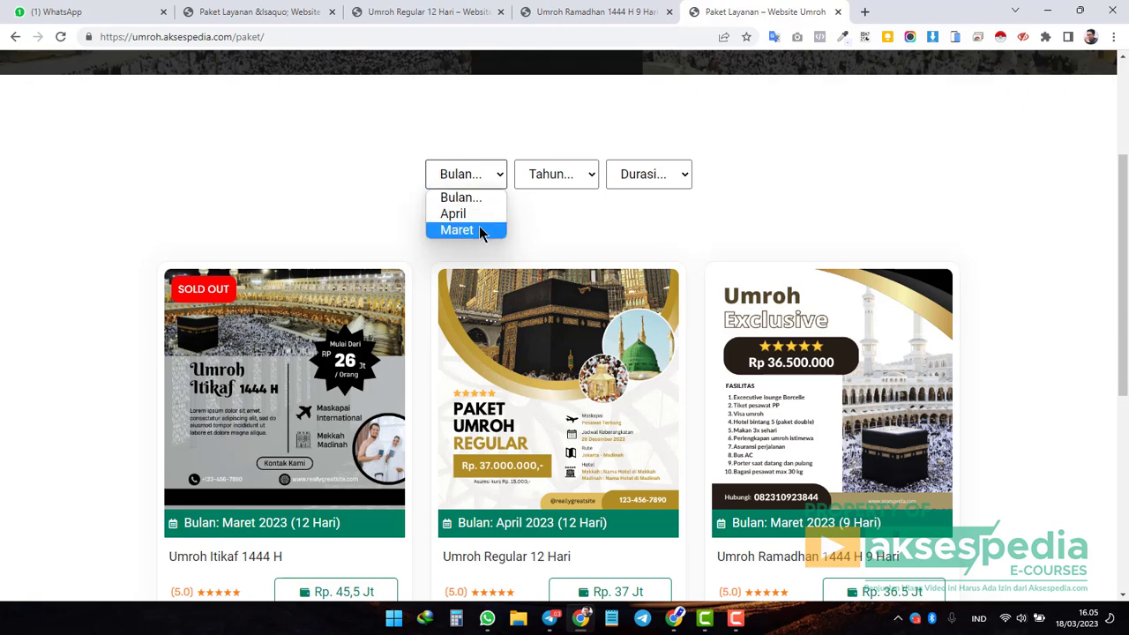
{"action": "left_click", "coordinate": [559, 176]}
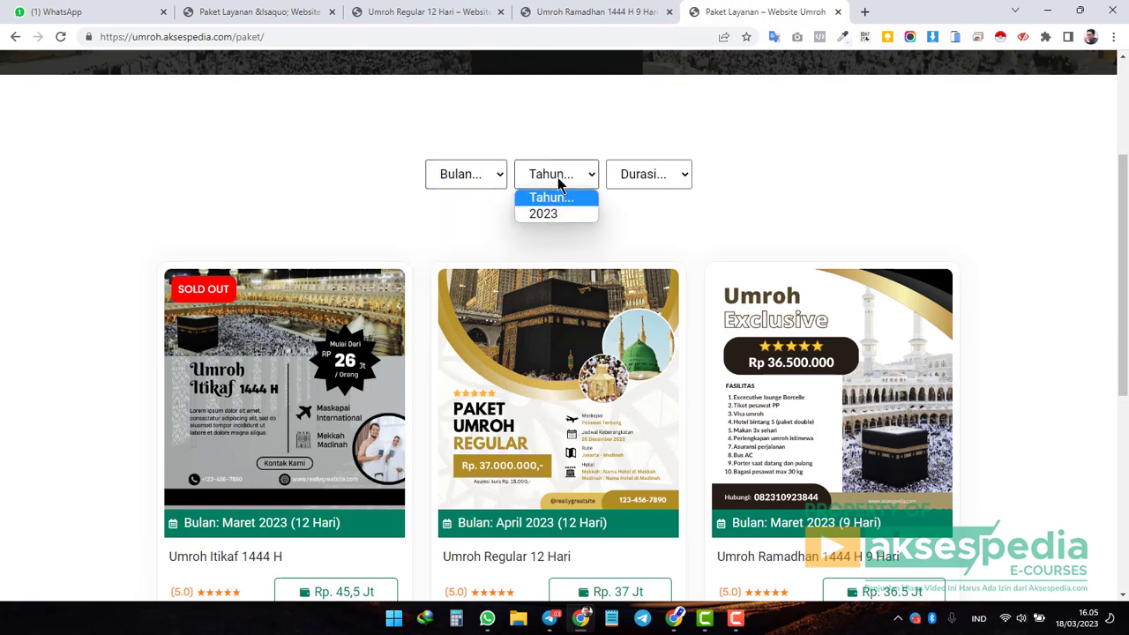
{"action": "left_click", "coordinate": [666, 179]}
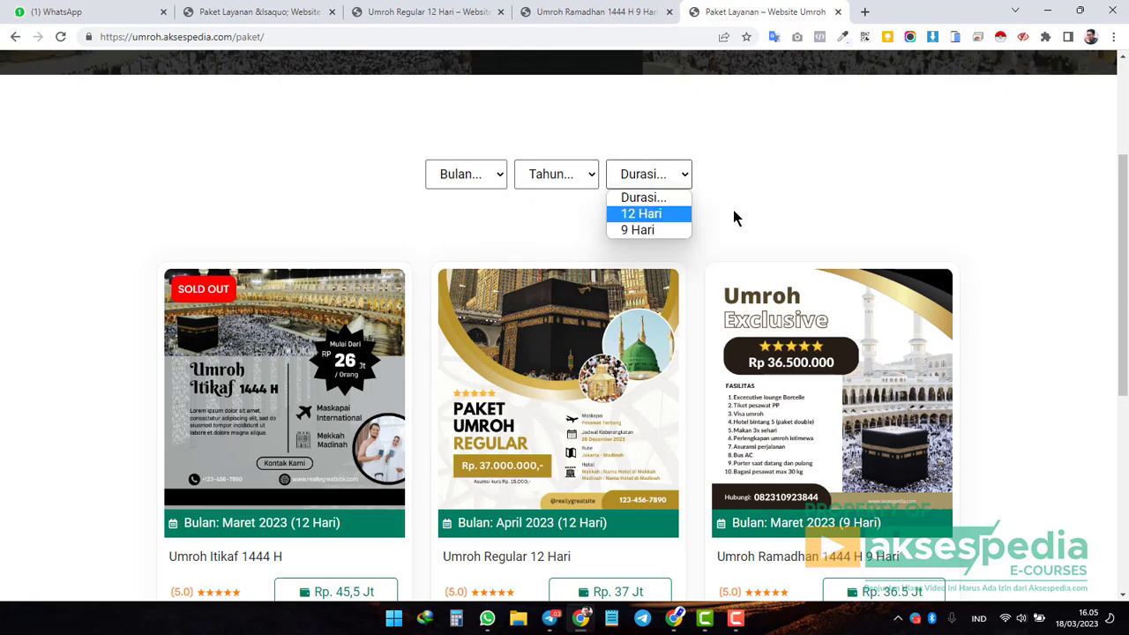
{"action": "left_click", "coordinate": [505, 181]}
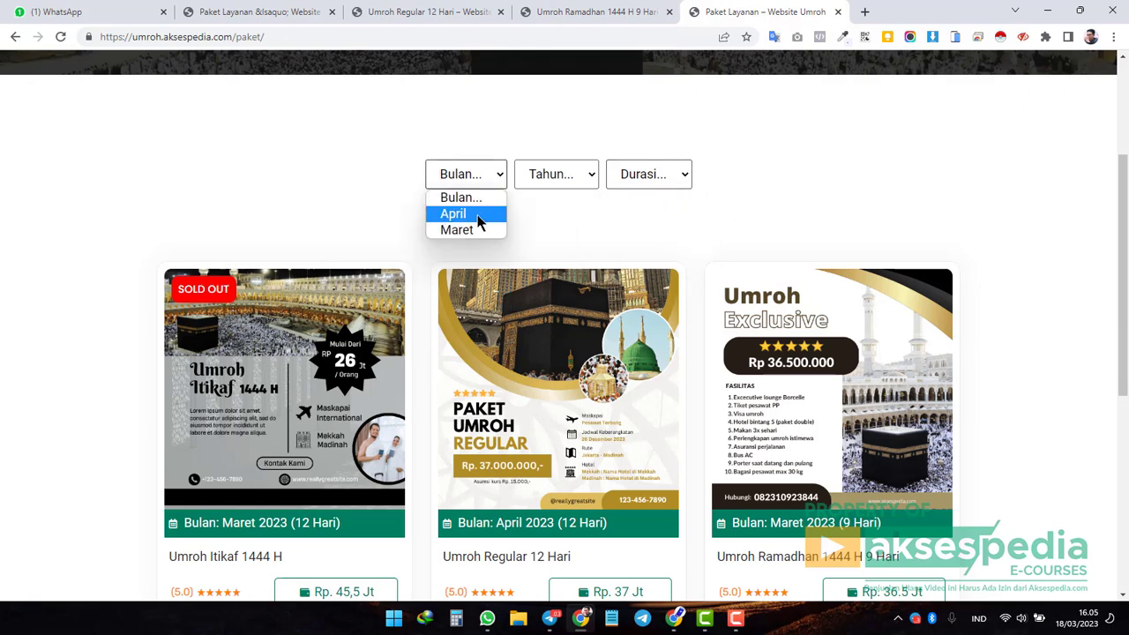
{"action": "left_click", "coordinate": [479, 222]}
{"action": "left_click", "coordinate": [584, 177]}
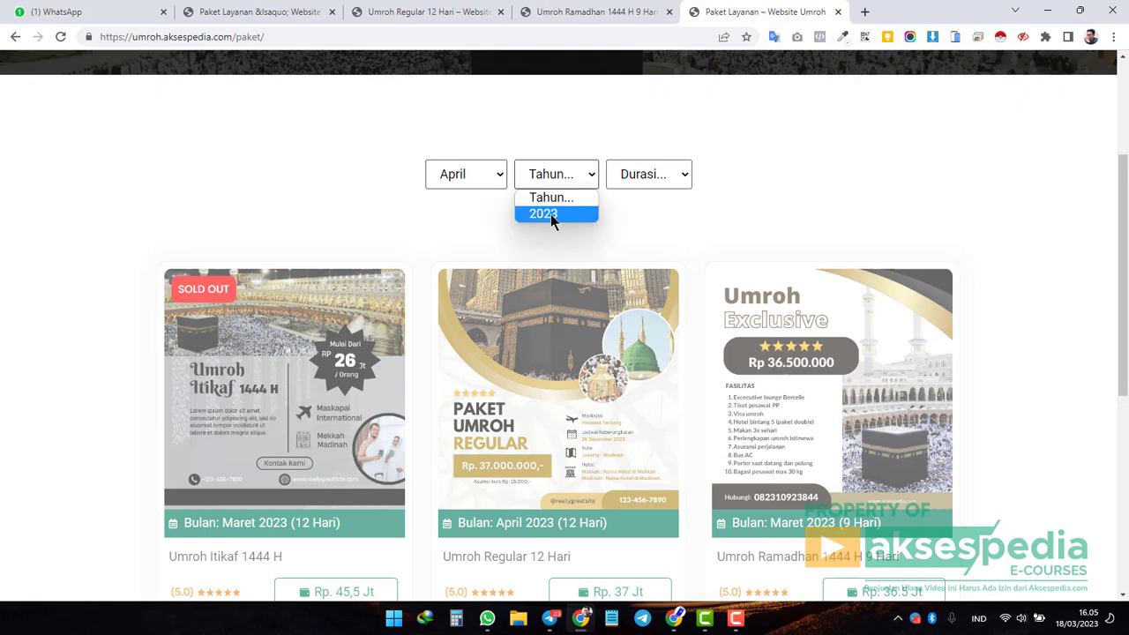
{"action": "left_click", "coordinate": [550, 215]}
Set Durasi to 9 Hari, then change it to 12 Hari, leaving Umroh Regular 12 Hari.
{"action": "left_click", "coordinate": [676, 181]}
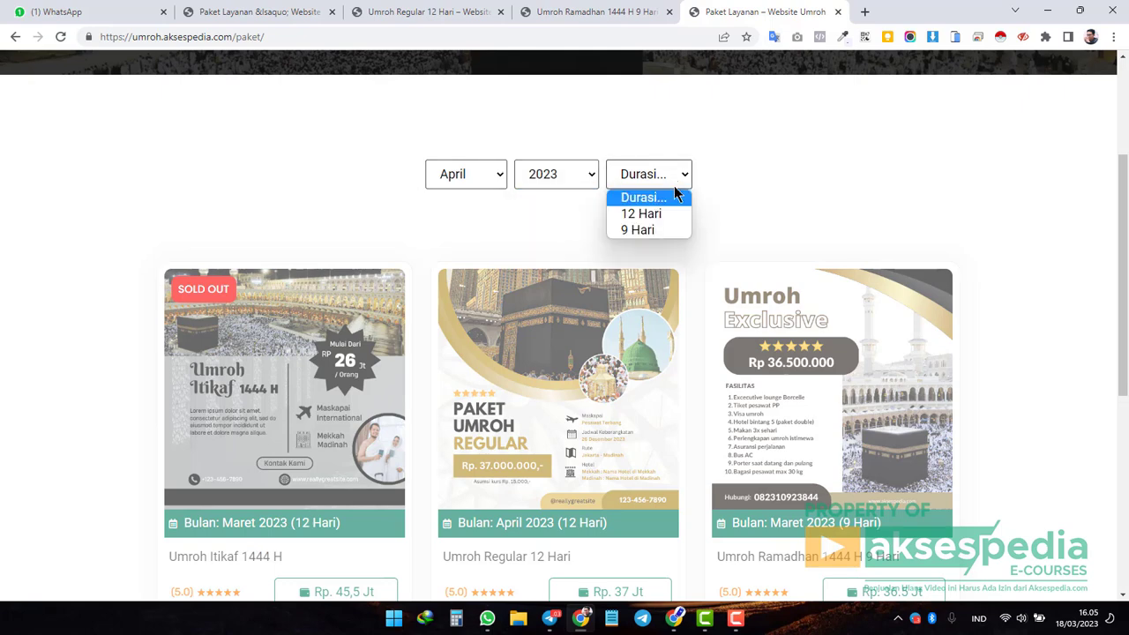
{"action": "left_click", "coordinate": [651, 230]}
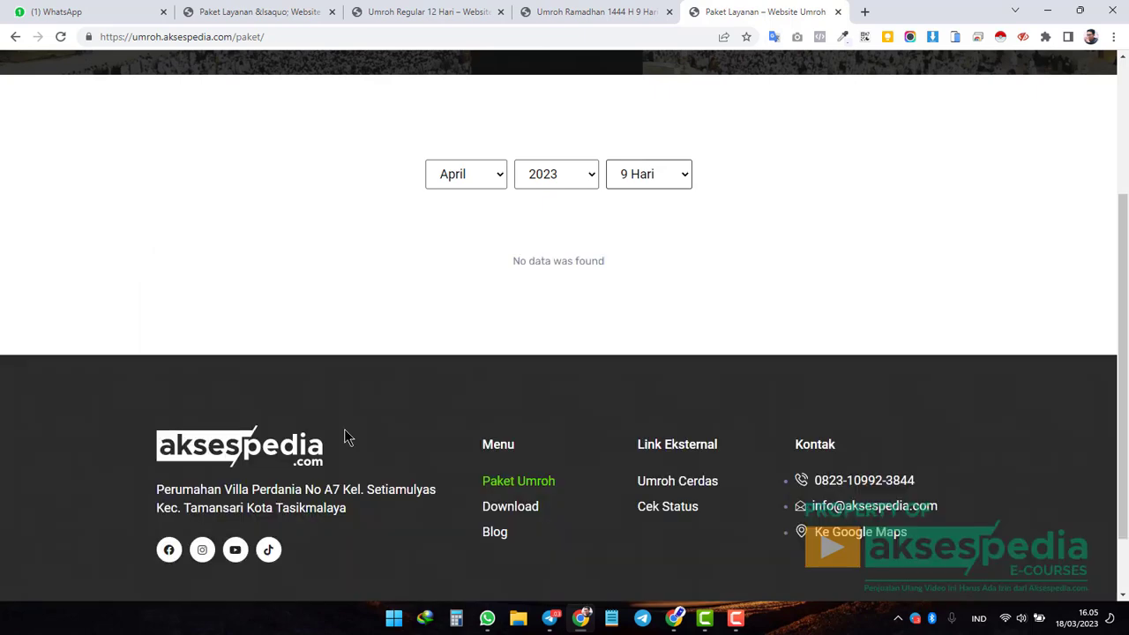
{"action": "left_click", "coordinate": [676, 174]}
{"action": "left_click", "coordinate": [667, 211]}
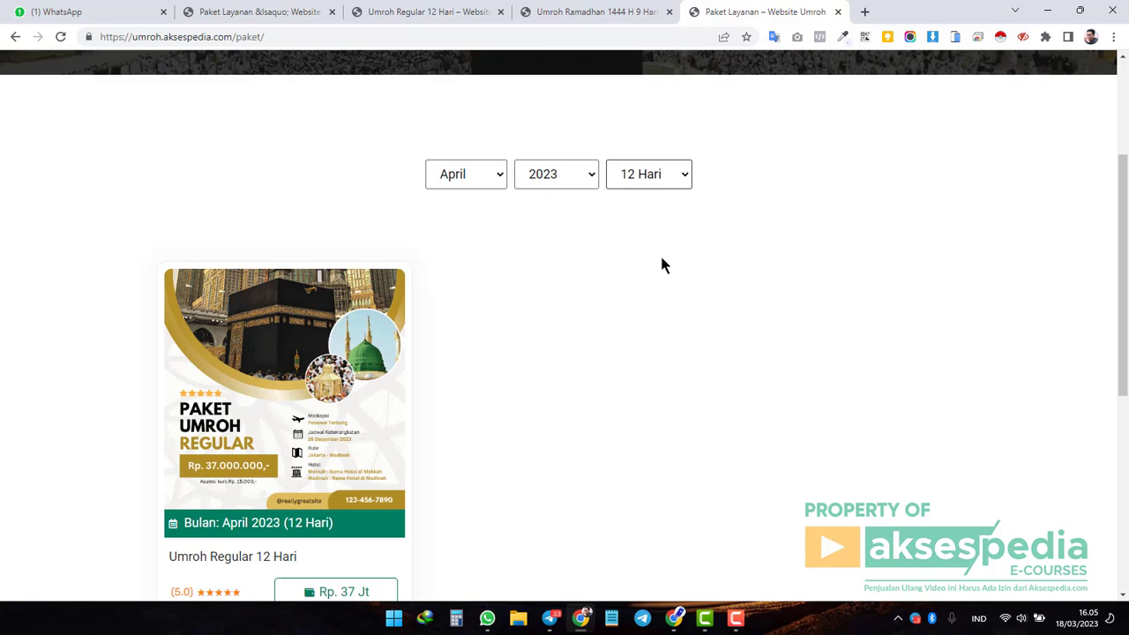
{"action": "scroll", "coordinate": [670, 292], "scroll_direction": "up", "scroll_amount": 3}
{"action": "left_click_drag", "start_coordinate": [402, 167], "coordinate": [589, 172]}
{"action": "left_click", "coordinate": [648, 167]}
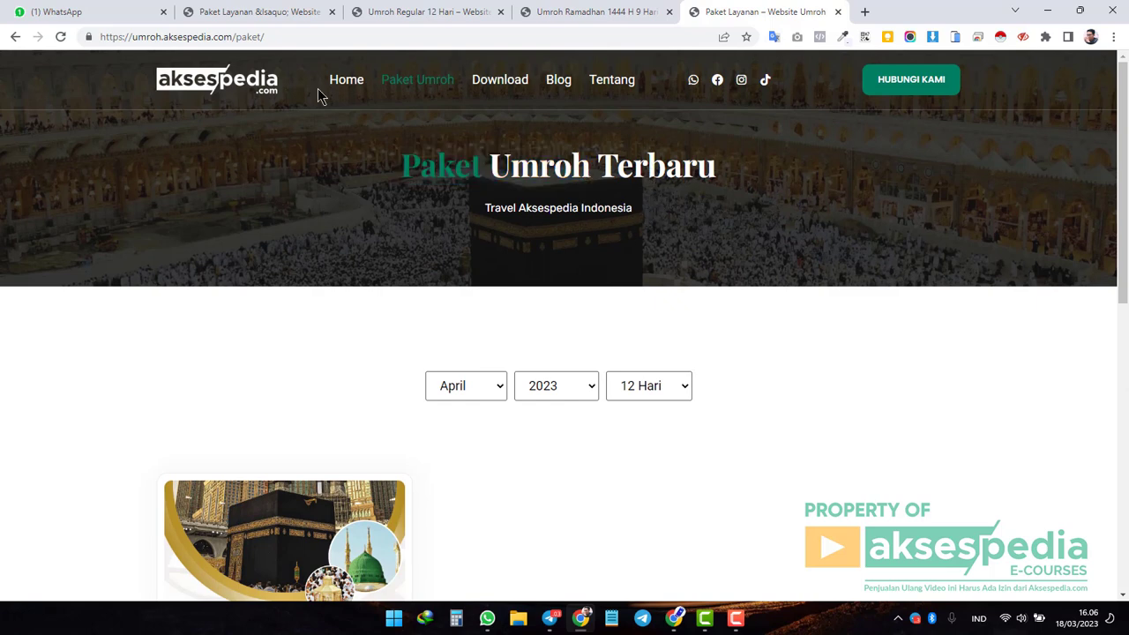
Reload the Paket Layanan admin list and start a new package.
{"action": "left_click", "coordinate": [263, 13]}
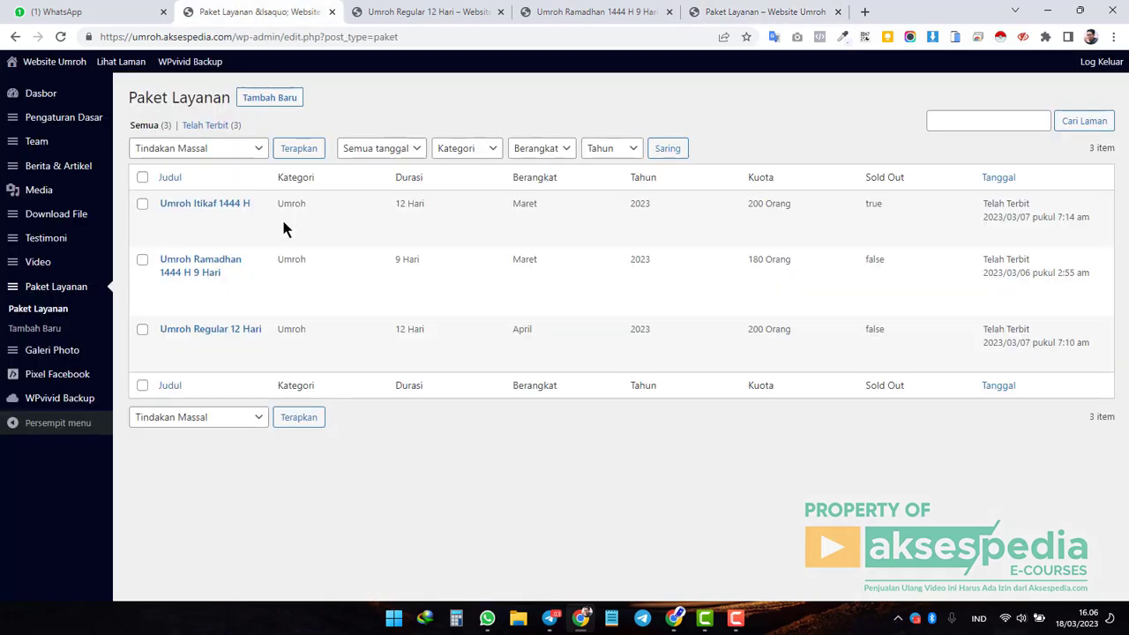
{"action": "left_click", "coordinate": [69, 294]}
{"action": "left_click", "coordinate": [278, 101]}
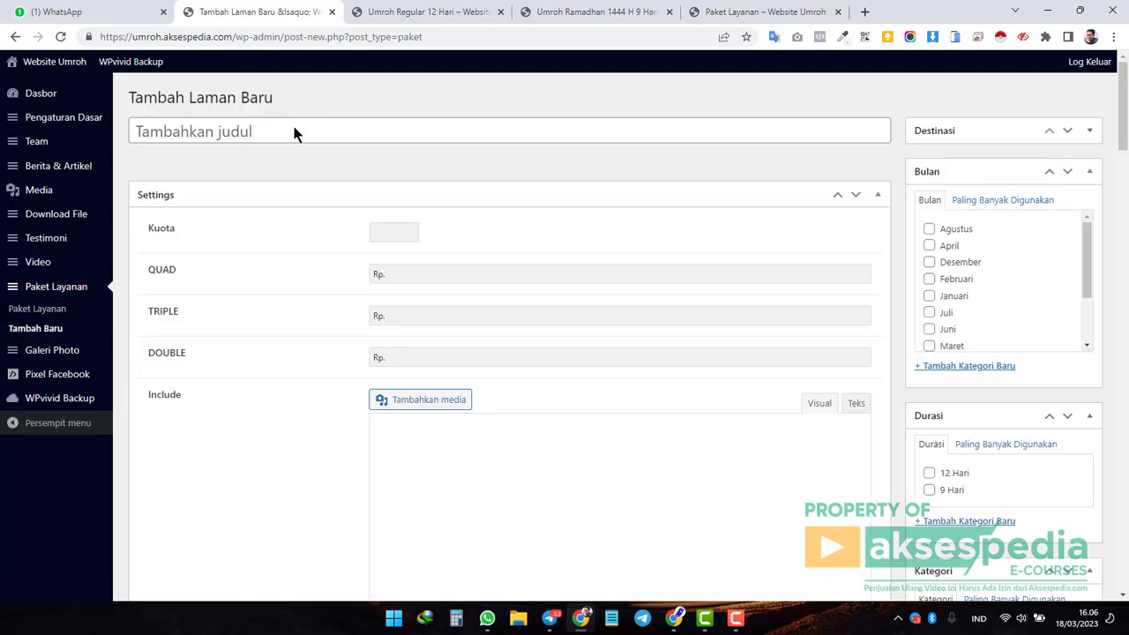
Title the package '[Contoh] Paket Umroh Januari 2024' and set its Kuota to 200.
{"action": "left_click", "coordinate": [288, 131]}
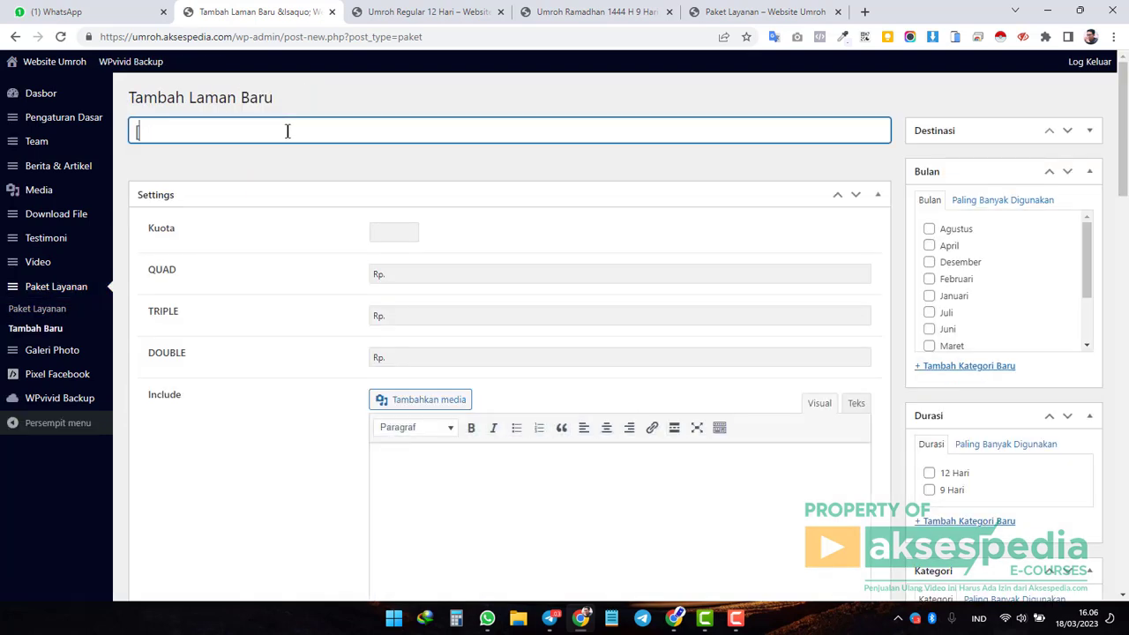
{"action": "type", "text": "[Contoh]"}
{"action": "type", "text": "Paket "}
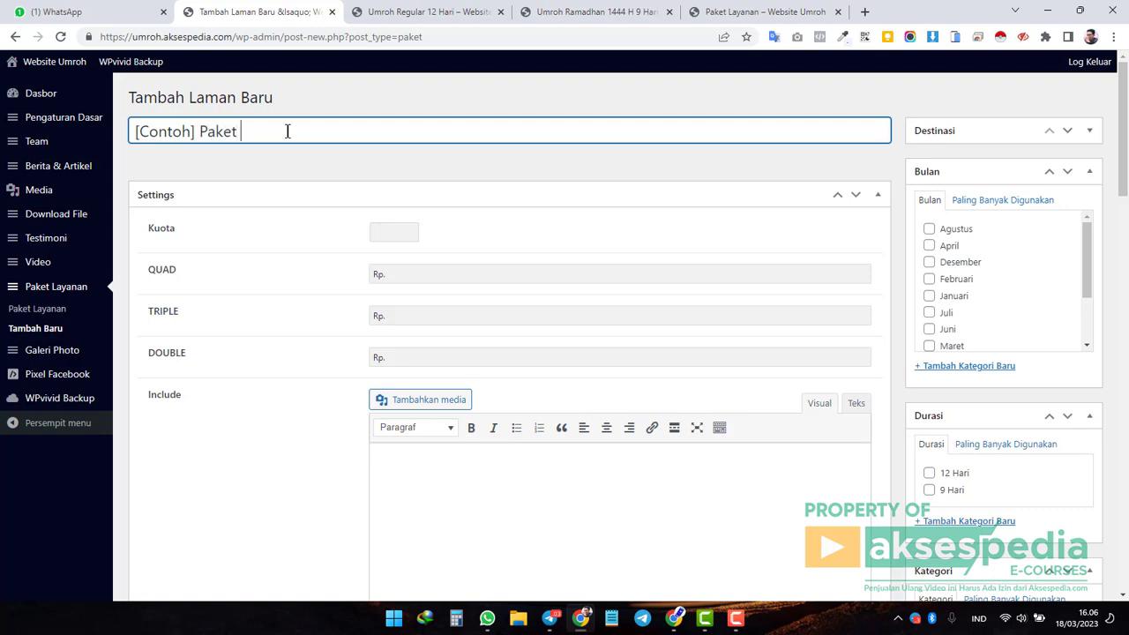
{"action": "type", "text": "Umroh Januari 2024"}
{"action": "left_click", "coordinate": [391, 232]}
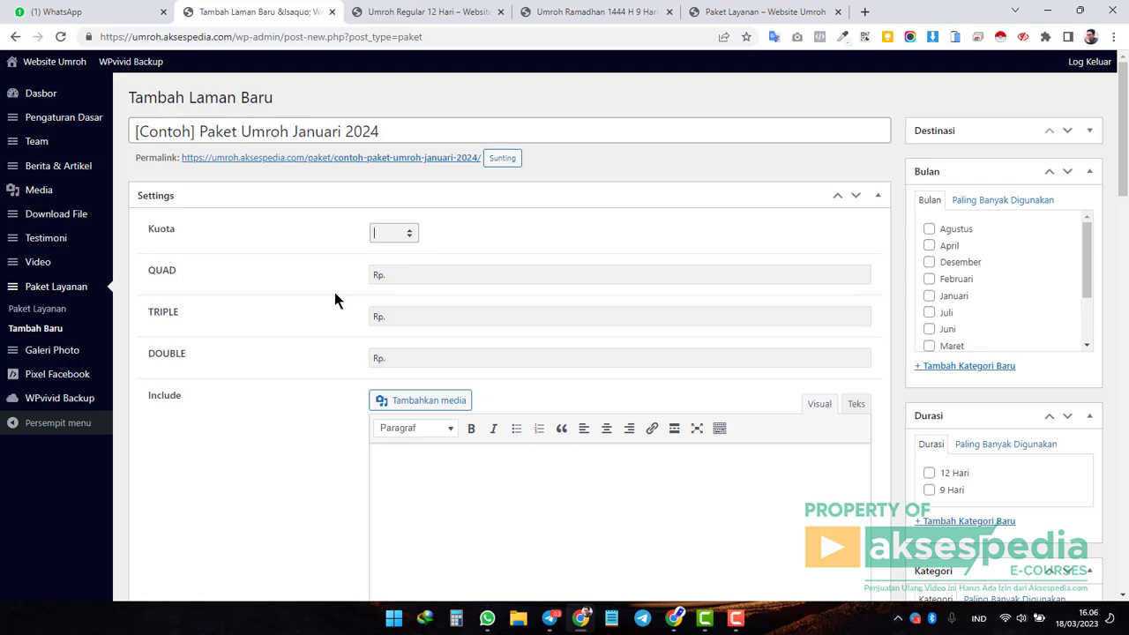
{"action": "type", "text": "200"}
{"action": "left_click", "coordinate": [419, 275]}
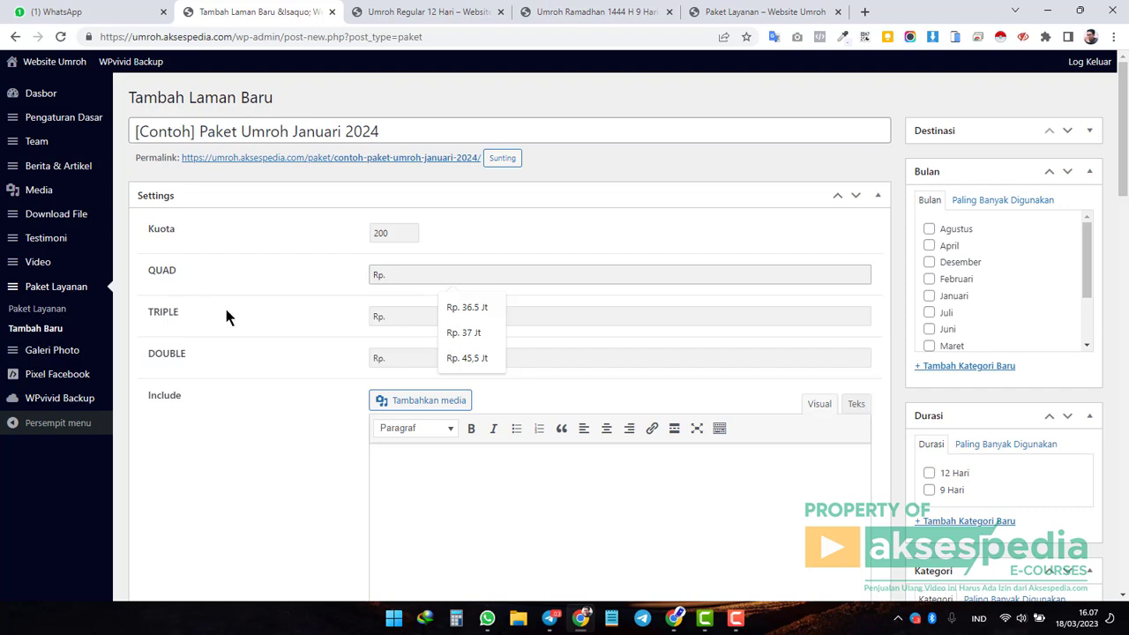
Enter the QUAD room price as Rp. 35,5 Jt.
{"action": "left_click", "coordinate": [160, 281]}
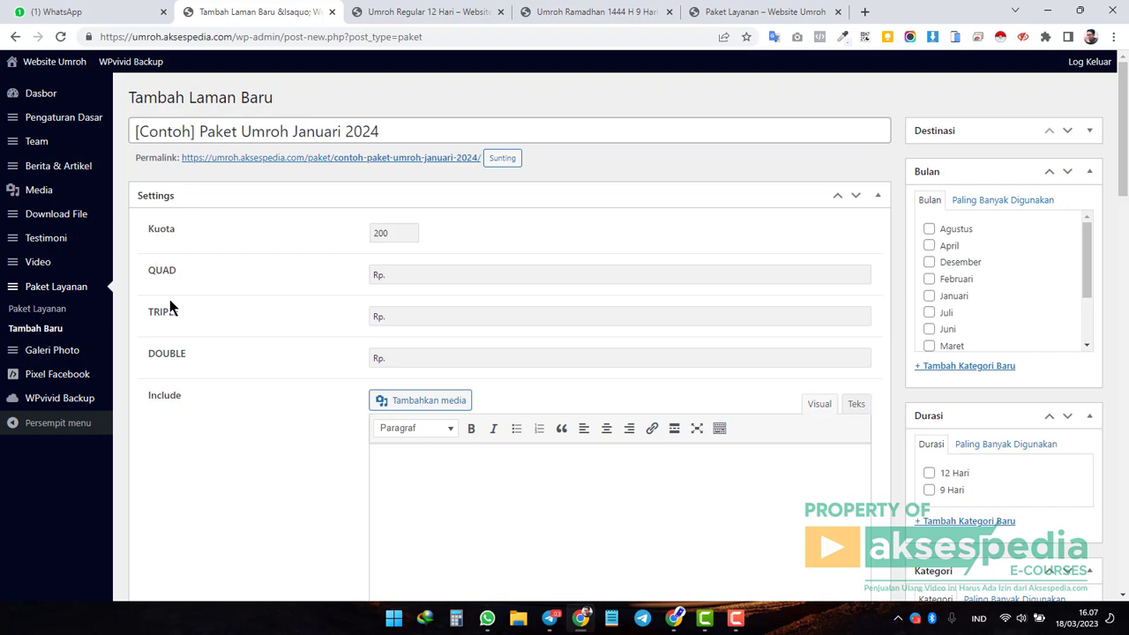
{"action": "left_click", "coordinate": [449, 277]}
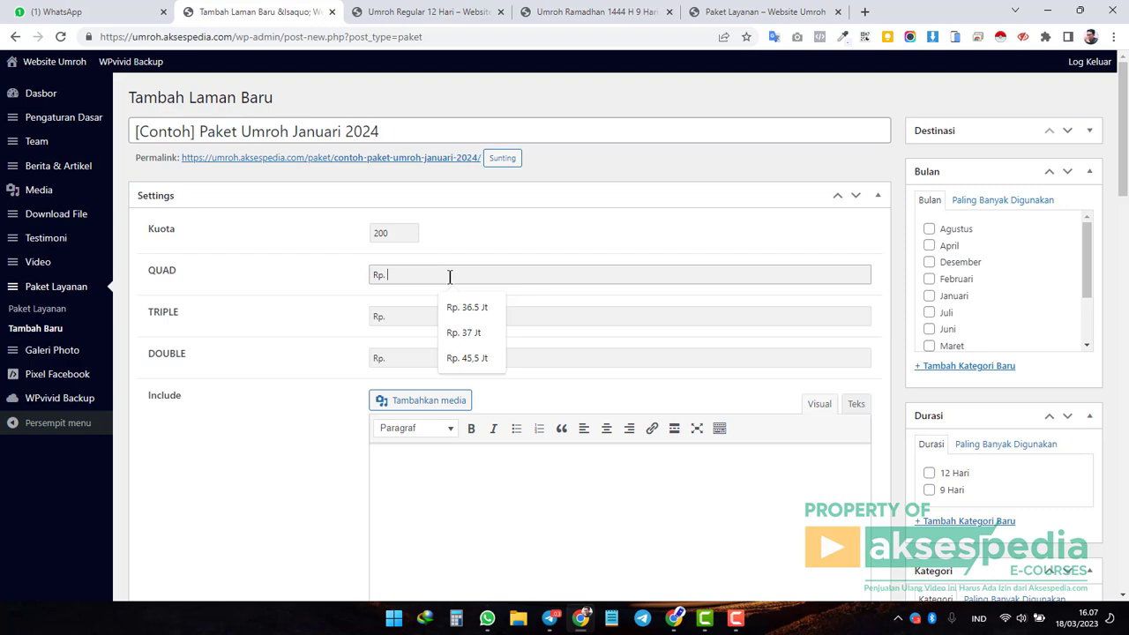
{"action": "type", "text": "35"}
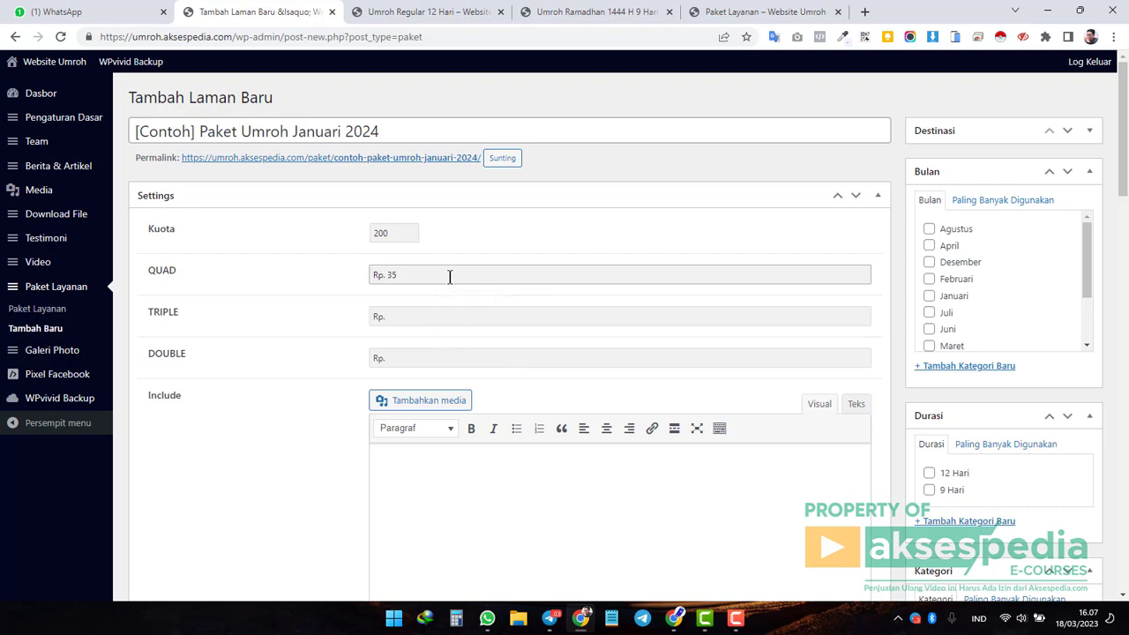
{"action": "type", "text": ".5 Jt"}
{"action": "key", "text": "Left"}
{"action": "key", "text": "Left"}
{"action": "type", "text": "."}
{"action": "key", "text": "Delete"}
{"action": "key", "text": "Left"}
{"action": "type", "text": "00.000"}
{"action": "key", "text": "shift+End"}
{"action": "key", "text": "BackSpace"}
{"action": "key", "text": "BackSpace"}
{"action": "key", "text": "BackSpace"}
{"action": "key", "text": "BackSpace"}
{"action": "key", "text": "BackSpace"}
{"action": "key", "text": "BackSpace"}
{"action": "key", "text": "BackSpace"}
{"action": "key", "text": "BackSpace"}
{"action": "key", "text": "BackSpace"}
{"action": "type", "text": ". 35,5 Jt"}
Enter the TRIPLE price as Rp. 40 Jt and the DOUBLE price as Rp. 45,5 Jt.
{"action": "left_click", "coordinate": [441, 315]}
{"action": "type", "text": "40 Jt"}
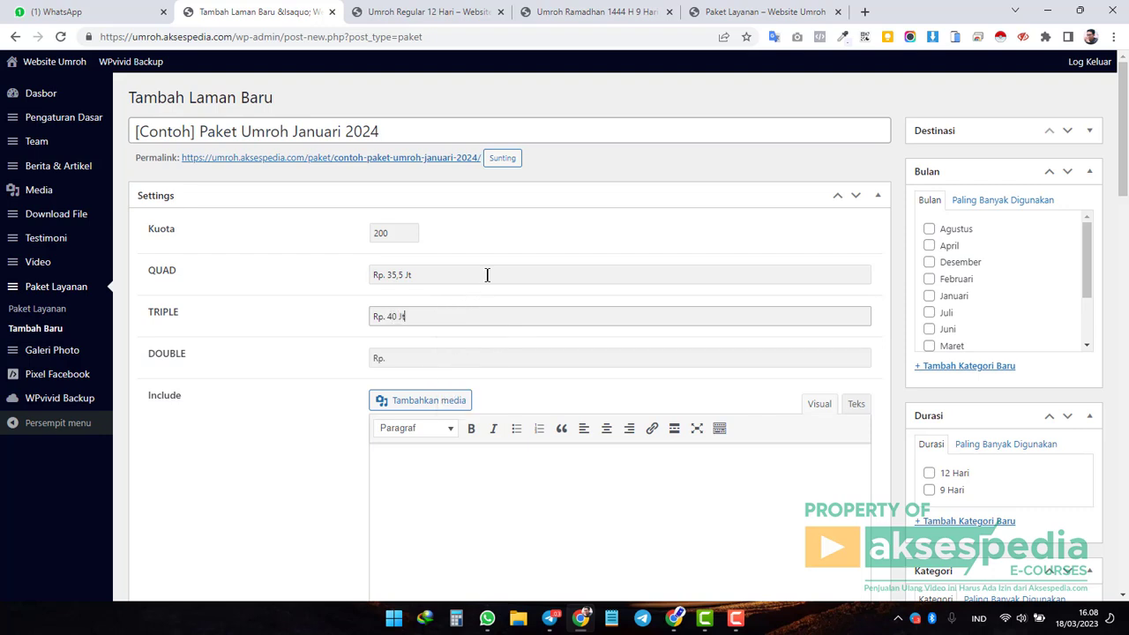
{"action": "left_click", "coordinate": [460, 359]}
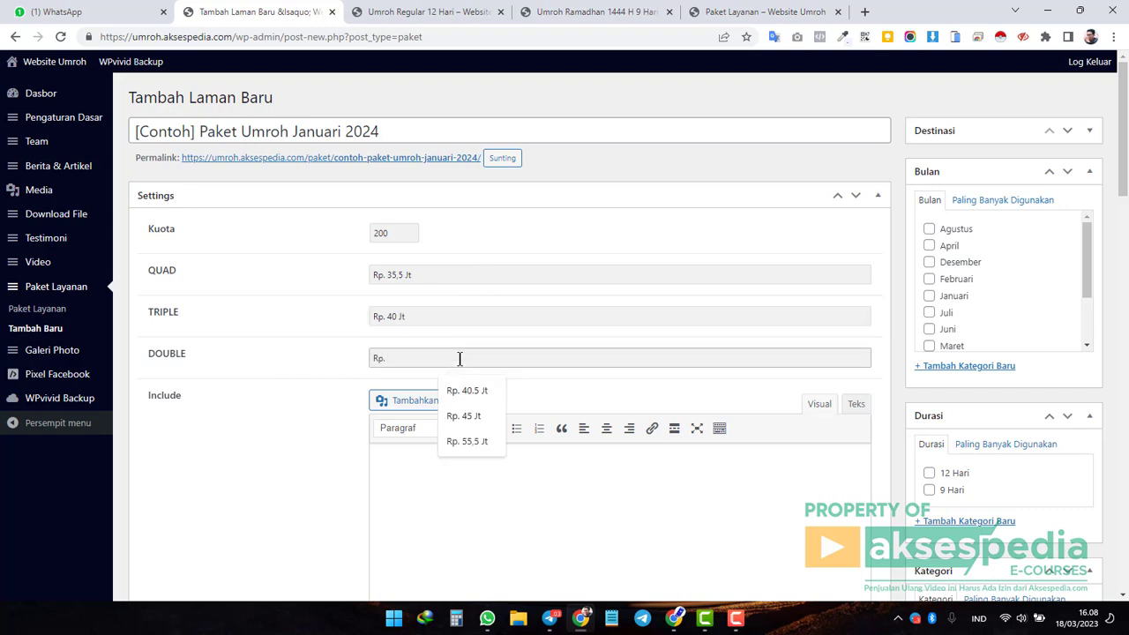
{"action": "type", "text": "45"}
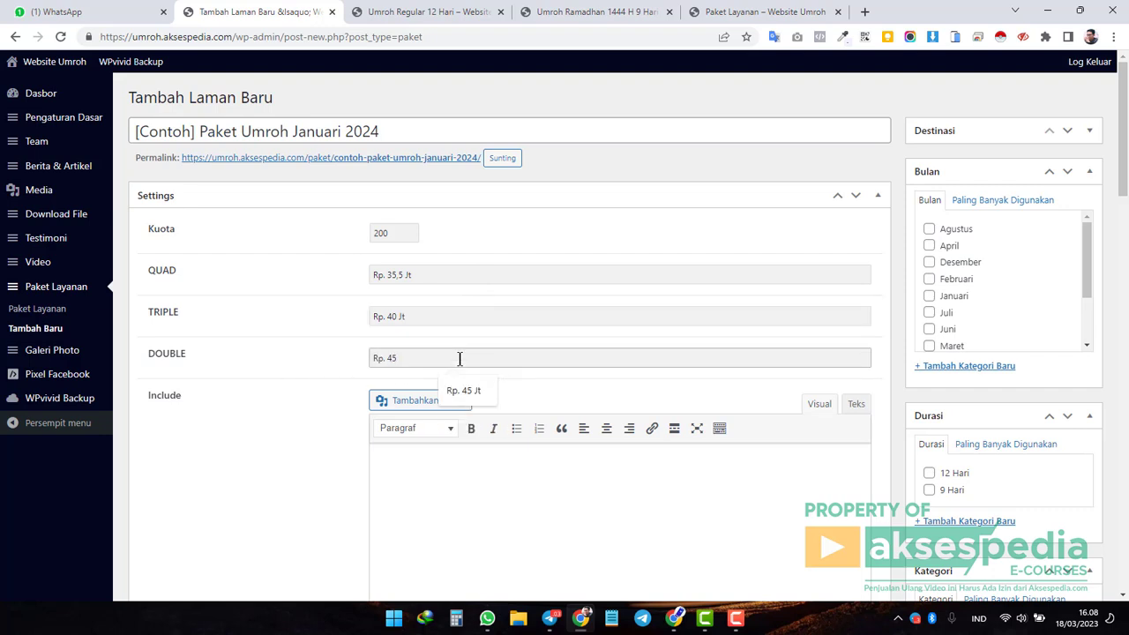
{"action": "key", "text": "Escape"}
{"action": "type", "text": ",5 Jt"}
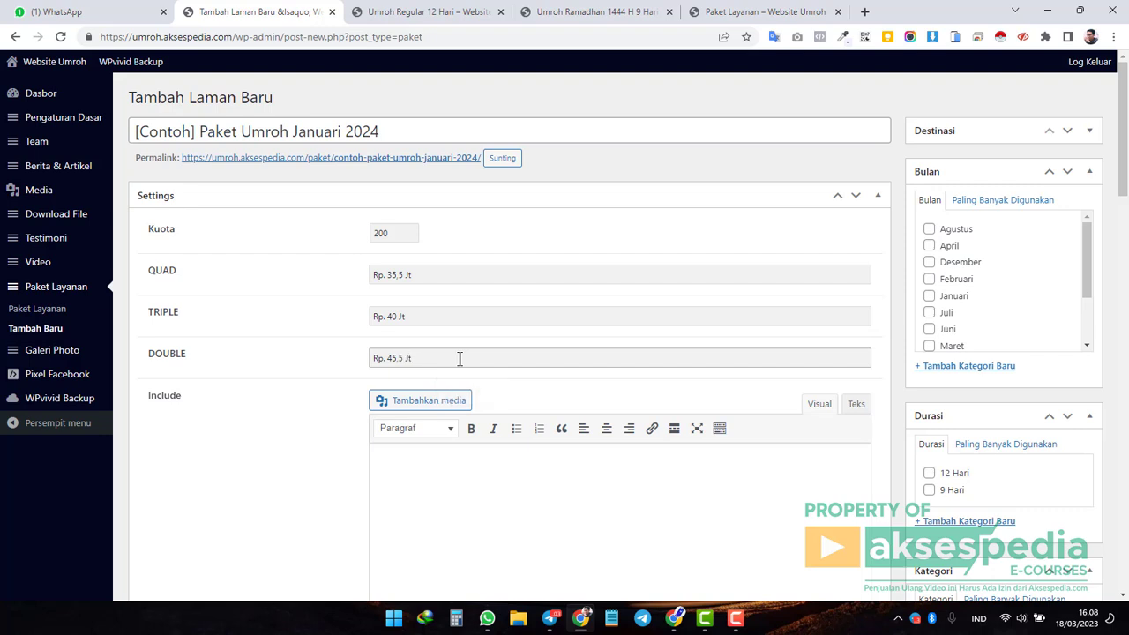
{"action": "scroll", "coordinate": [459, 362], "scroll_direction": "down", "scroll_amount": 3}
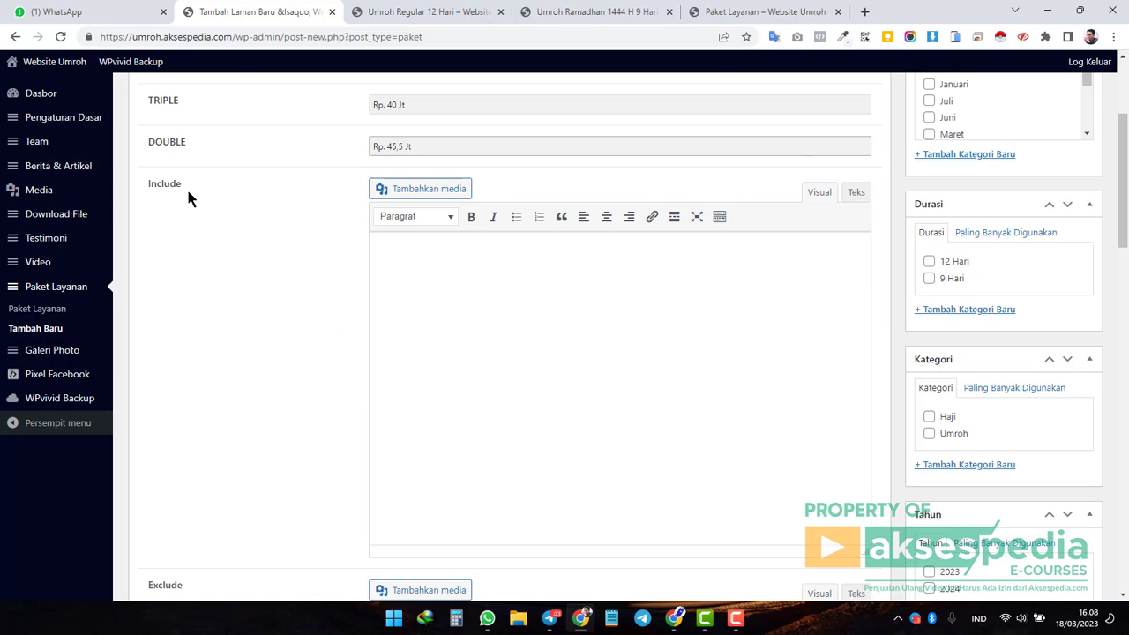
Paste the eight included costs from Umroh Regular 12 Hari into Include as a numbered list.
{"action": "scroll", "coordinate": [456, 300], "scroll_direction": "up", "scroll_amount": 1}
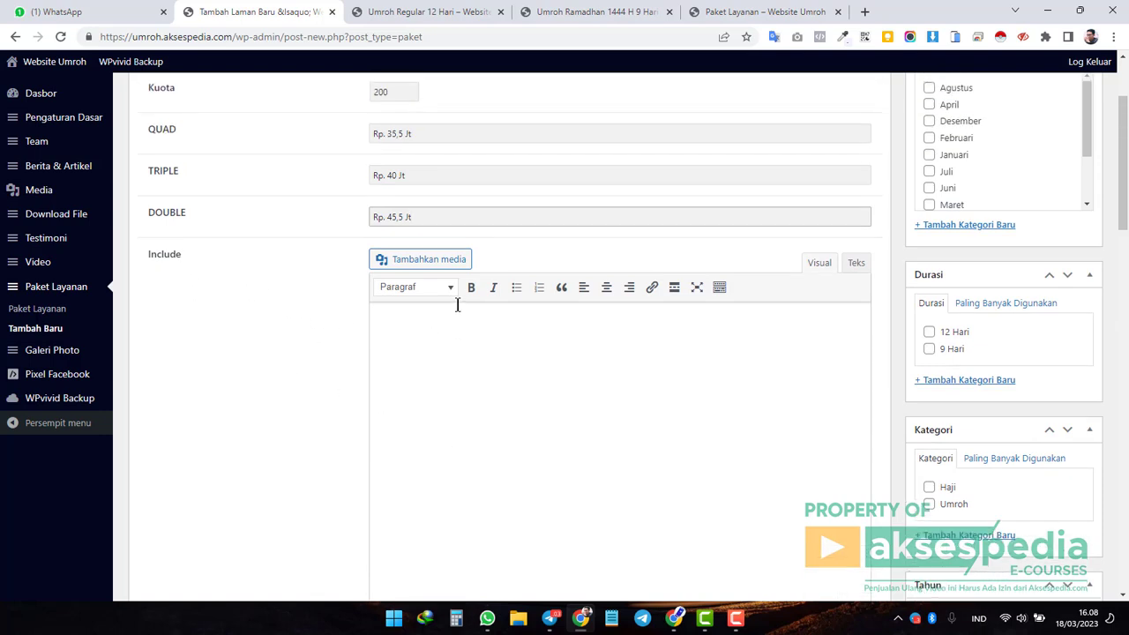
{"action": "scroll", "coordinate": [479, 394], "scroll_direction": "down", "scroll_amount": 2}
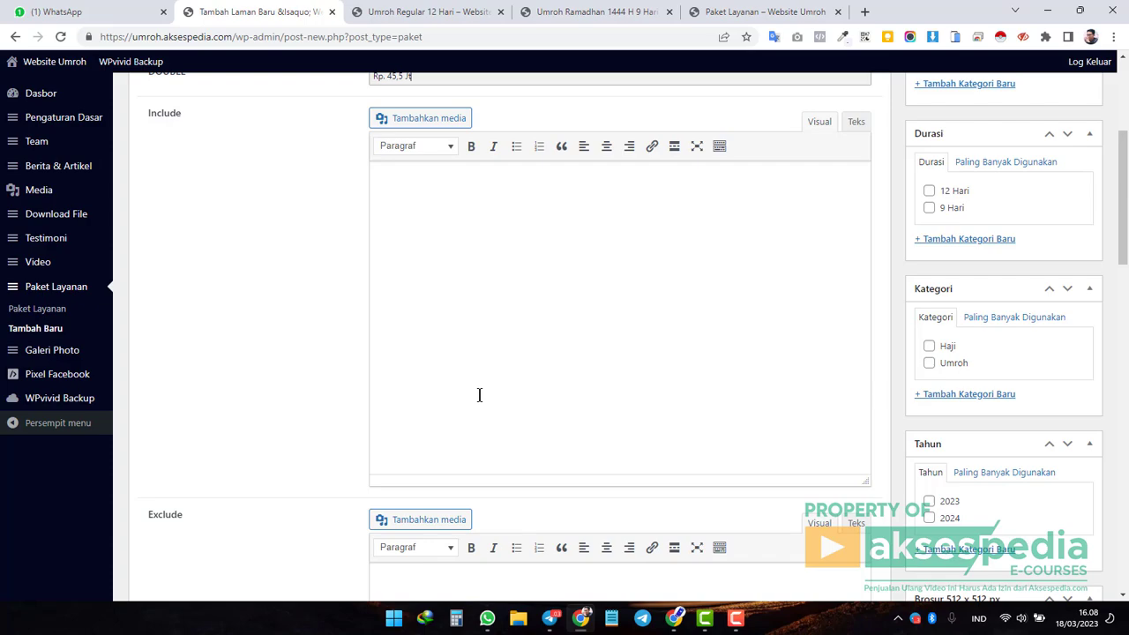
{"action": "left_click", "coordinate": [533, 336]}
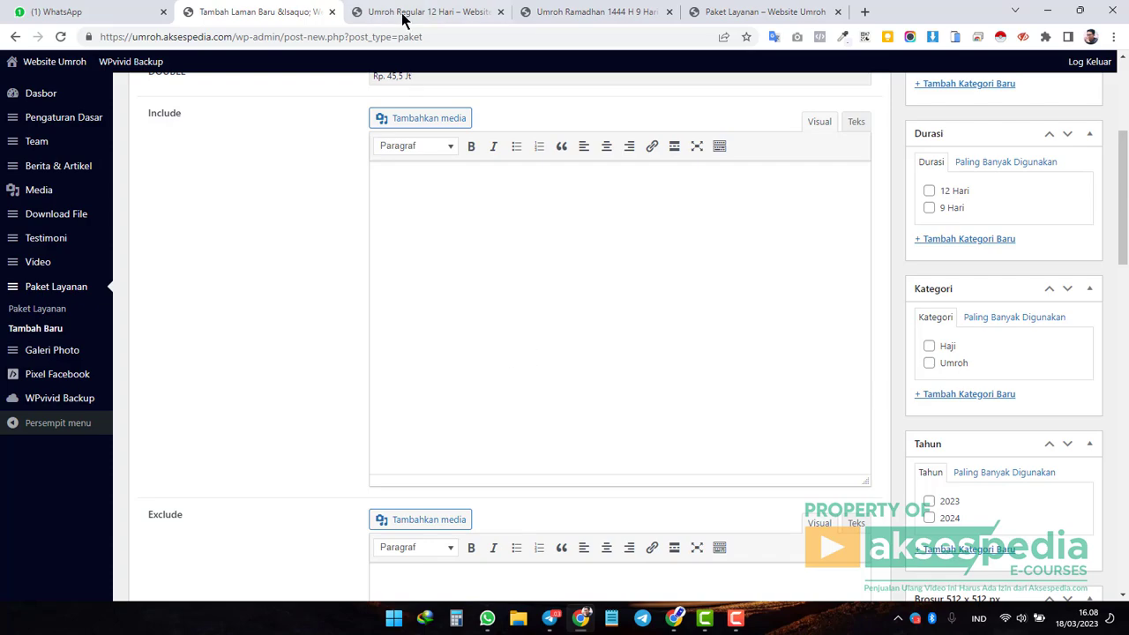
{"action": "left_click", "coordinate": [419, 11]}
{"action": "scroll", "coordinate": [555, 283], "scroll_direction": "up", "scroll_amount": 3}
{"action": "scroll", "coordinate": [605, 277], "scroll_direction": "down", "scroll_amount": 4}
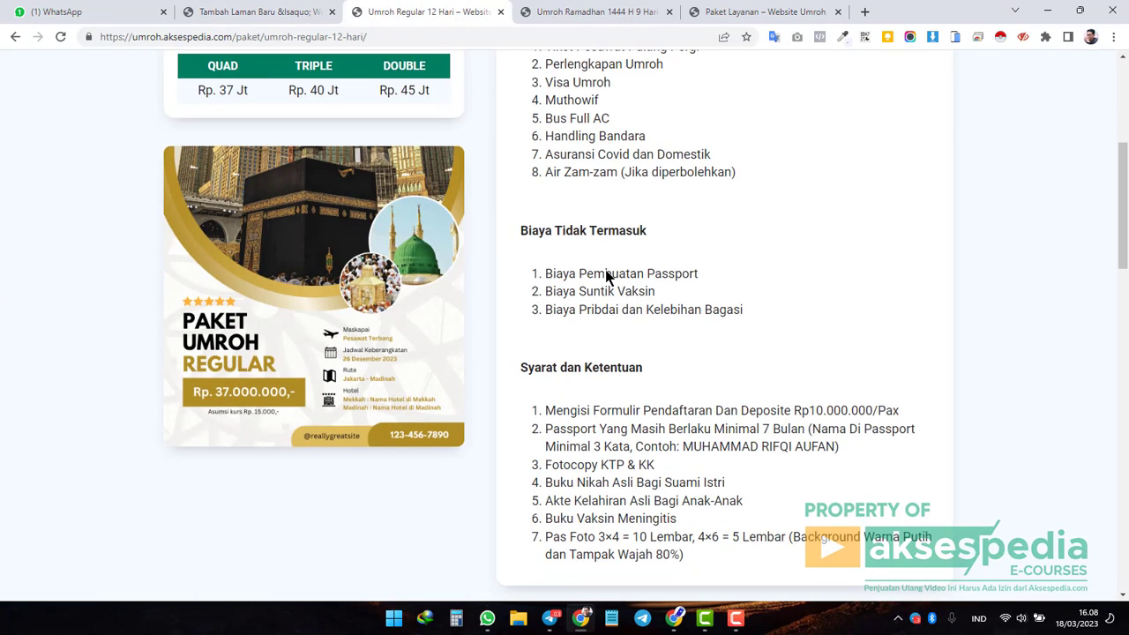
{"action": "scroll", "coordinate": [607, 277], "scroll_direction": "up", "scroll_amount": 3}
{"action": "scroll", "coordinate": [608, 277], "scroll_direction": "up", "scroll_amount": 1}
{"action": "left_click_drag", "start_coordinate": [738, 387], "coordinate": [550, 257]}
{"action": "key", "text": "ctrl+c"}
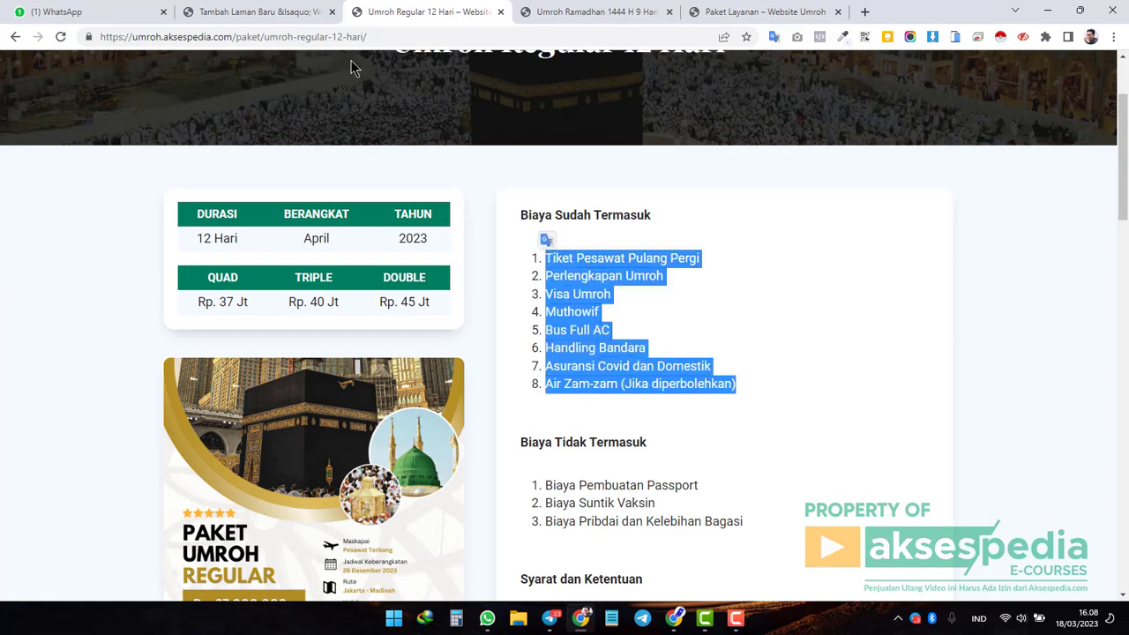
{"action": "left_click", "coordinate": [262, 12]}
{"action": "scroll", "coordinate": [427, 244], "scroll_direction": "up", "scroll_amount": 3}
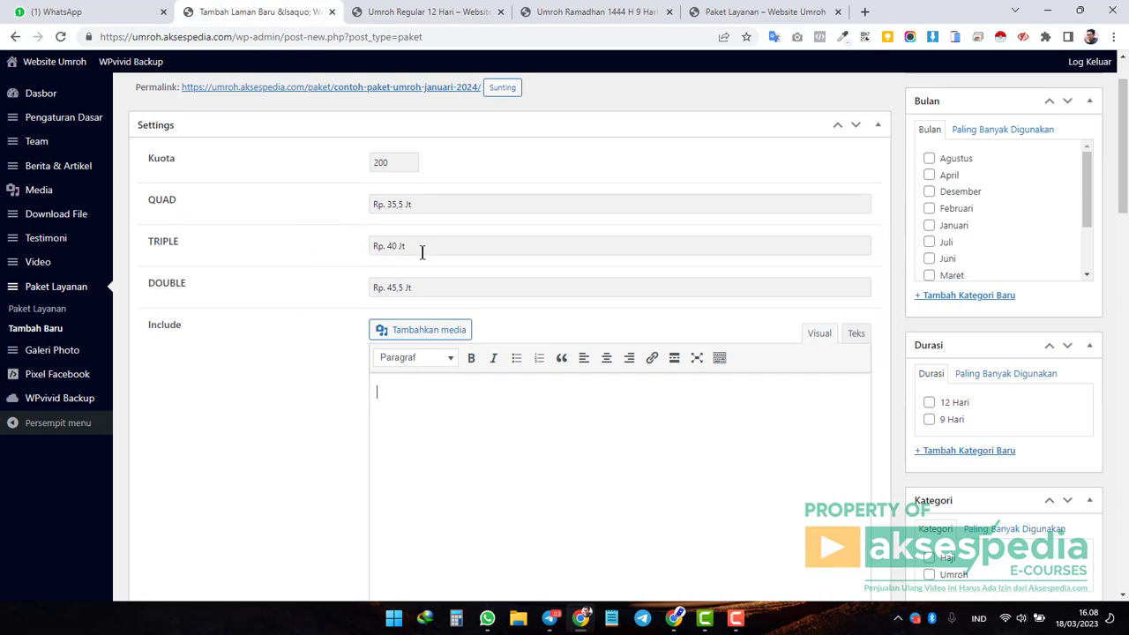
{"action": "right_click", "coordinate": [383, 392]}
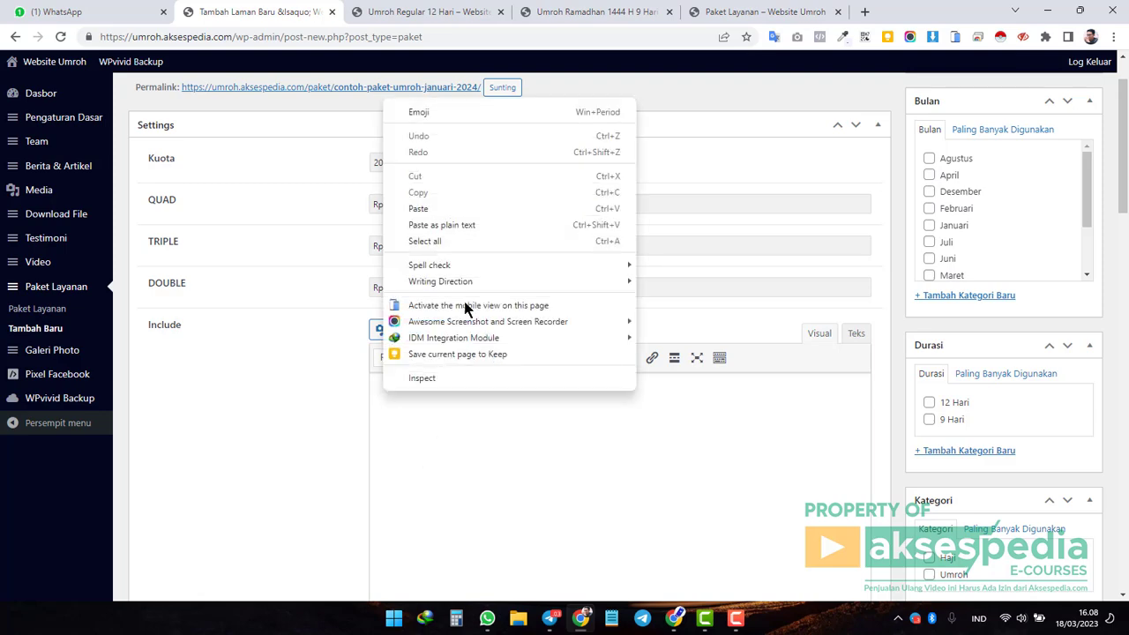
{"action": "left_click", "coordinate": [461, 226]}
{"action": "left_click_drag", "start_coordinate": [589, 510], "coordinate": [326, 396]}
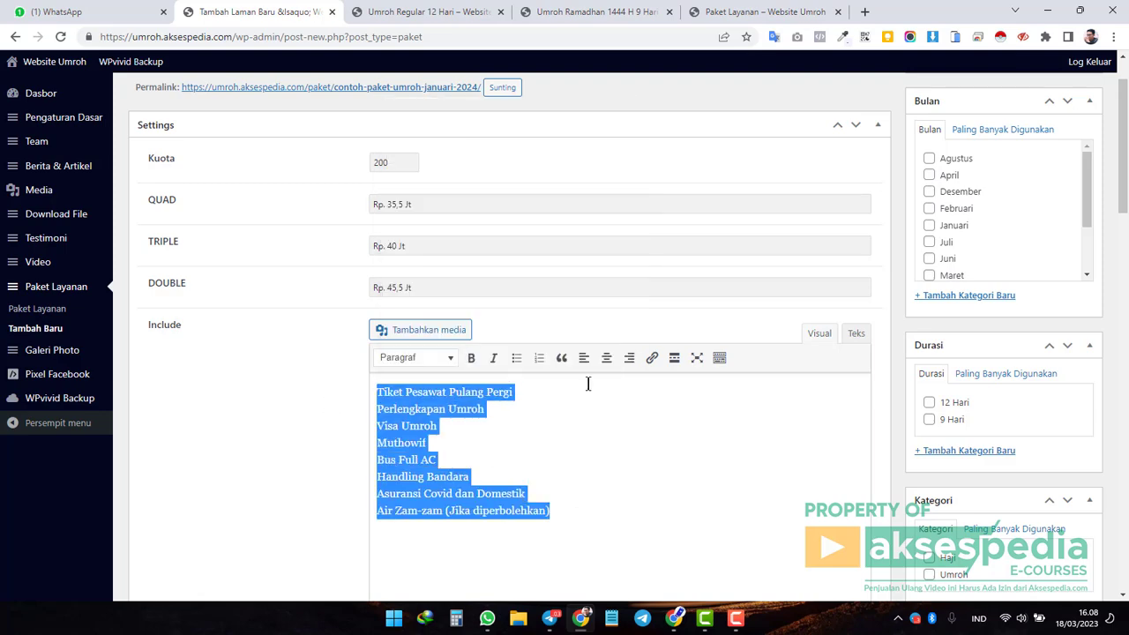
{"action": "left_click", "coordinate": [539, 358]}
{"action": "left_click", "coordinate": [546, 439]}
Replace the Include content with the original numbered cost list and remove the empty ninth item.
{"action": "left_click", "coordinate": [428, 11]}
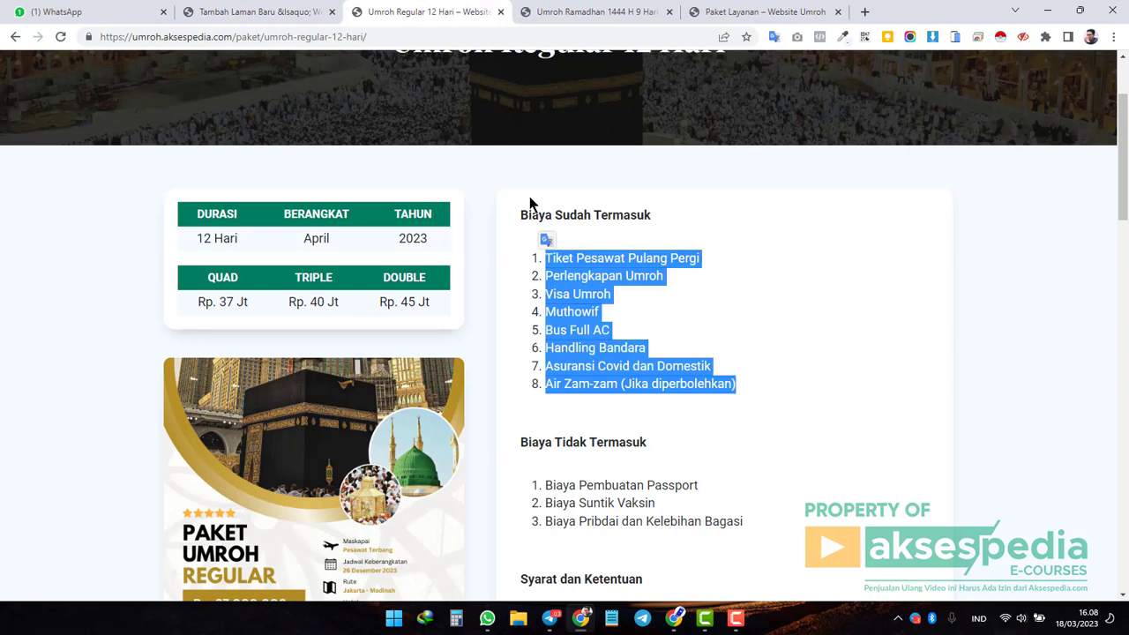
{"action": "right_click", "coordinate": [568, 315]}
{"action": "left_click", "coordinate": [605, 329]}
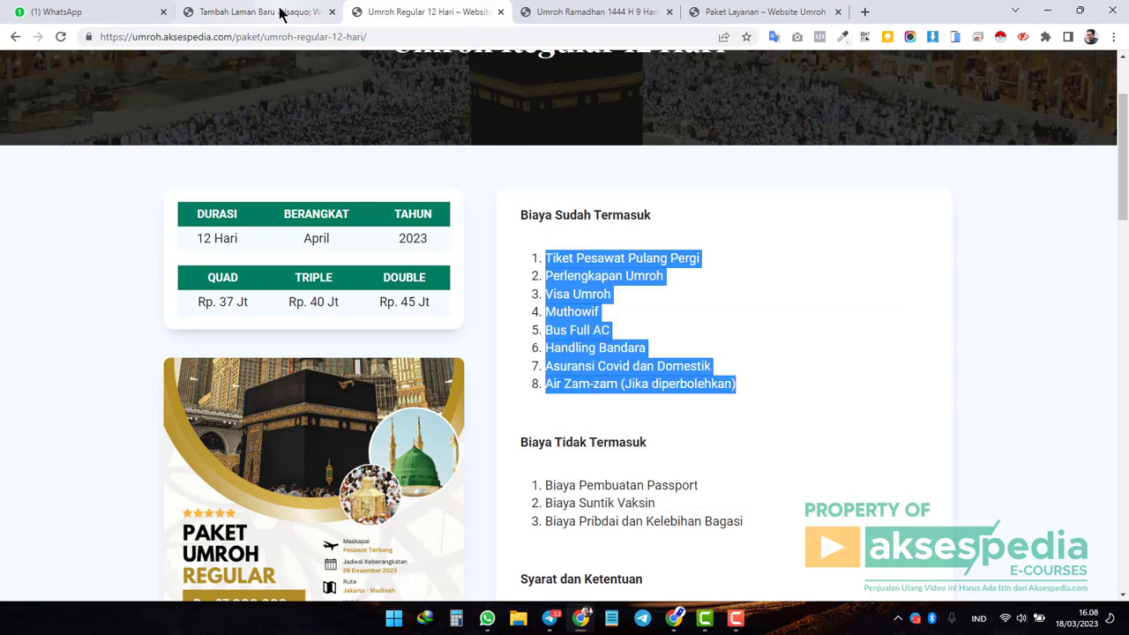
{"action": "left_click", "coordinate": [277, 12]}
{"action": "key", "text": "ctrl+a"}
{"action": "key", "text": "ctrl+v"}
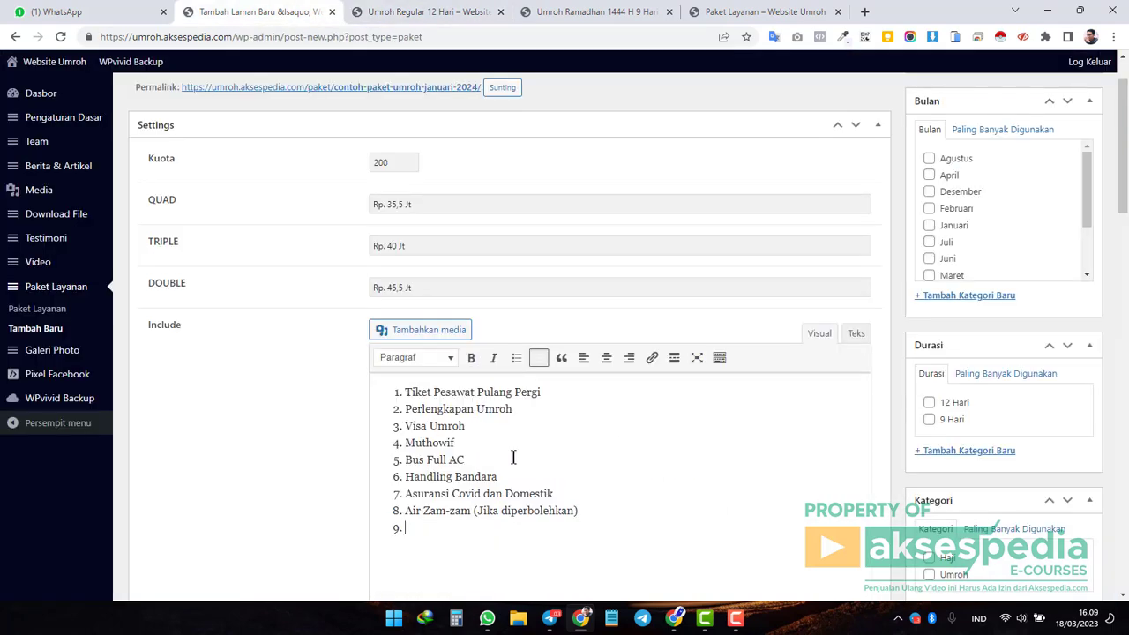
{"action": "key", "text": "BackSpace"}
{"action": "scroll", "coordinate": [513, 457], "scroll_direction": "down", "scroll_amount": 4}
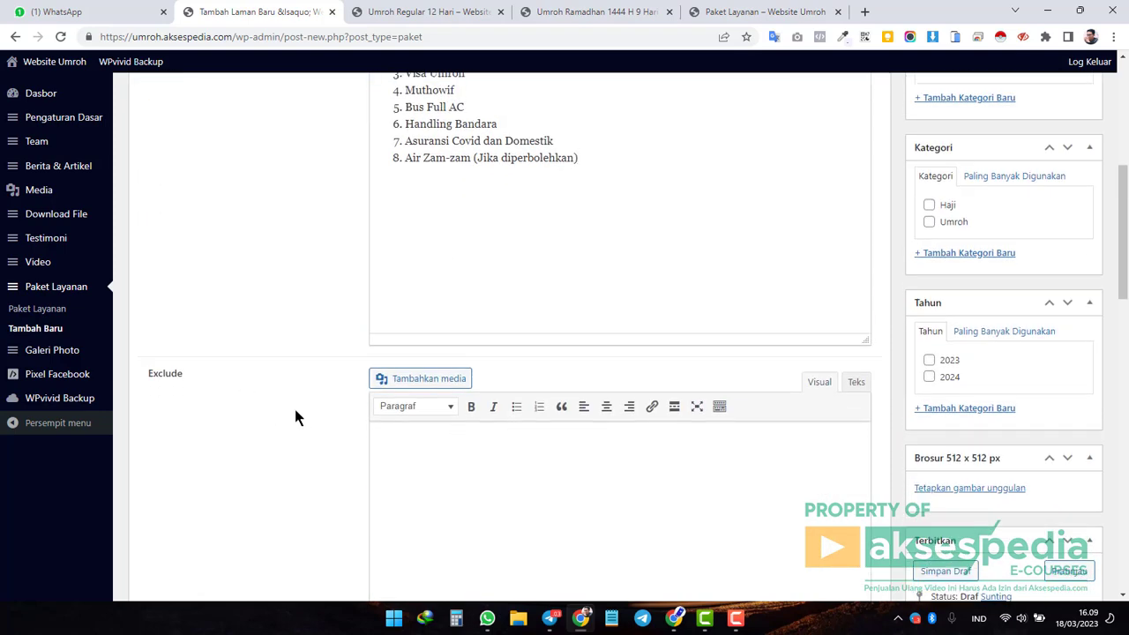
Copy the three excluded-cost items from Umroh Regular 12 Hari into the Exclude editor.
{"action": "left_click", "coordinate": [428, 14]}
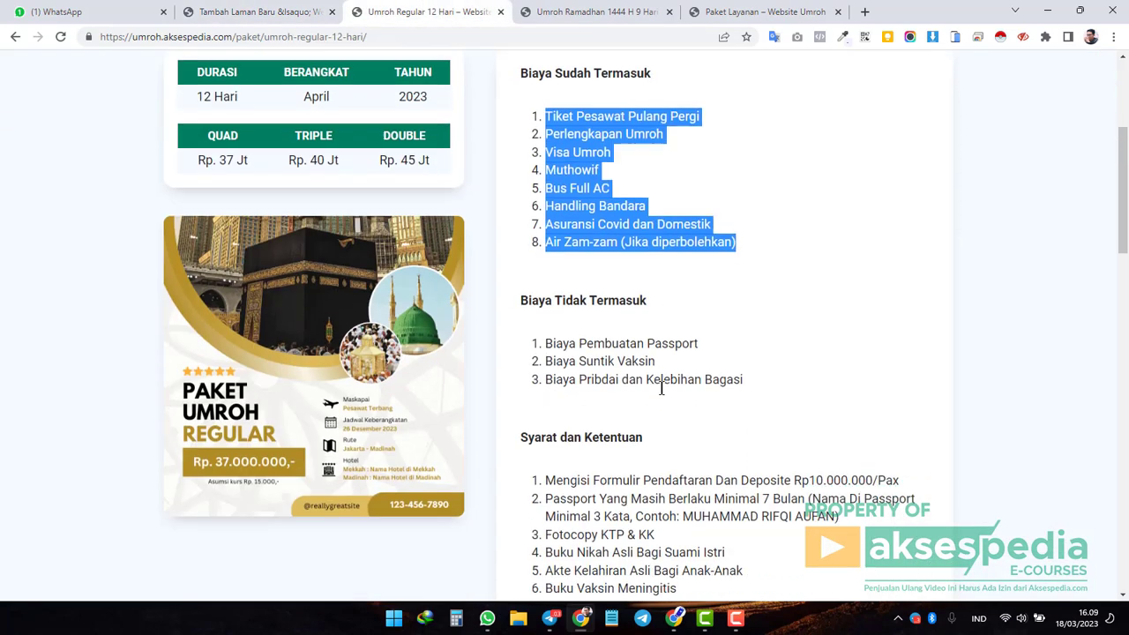
{"action": "scroll", "coordinate": [661, 388], "scroll_direction": "down", "scroll_amount": 1}
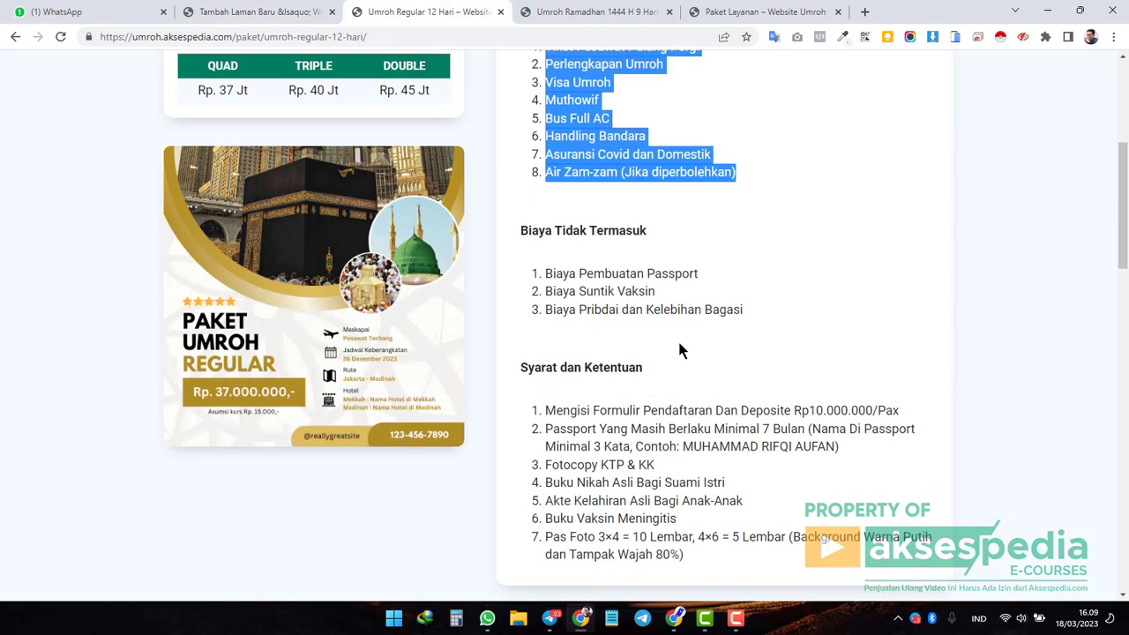
{"action": "left_click_drag", "start_coordinate": [752, 309], "coordinate": [543, 277]}
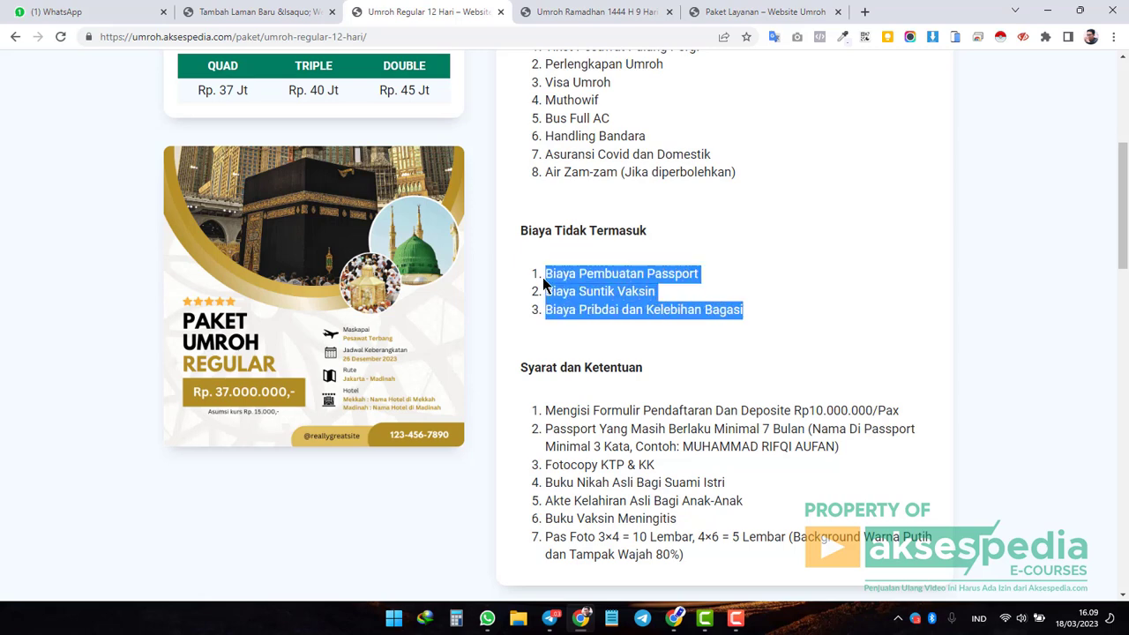
{"action": "left_click", "coordinate": [264, 12]}
{"action": "left_click", "coordinate": [511, 442]}
{"action": "key", "text": "ctrl+v"}
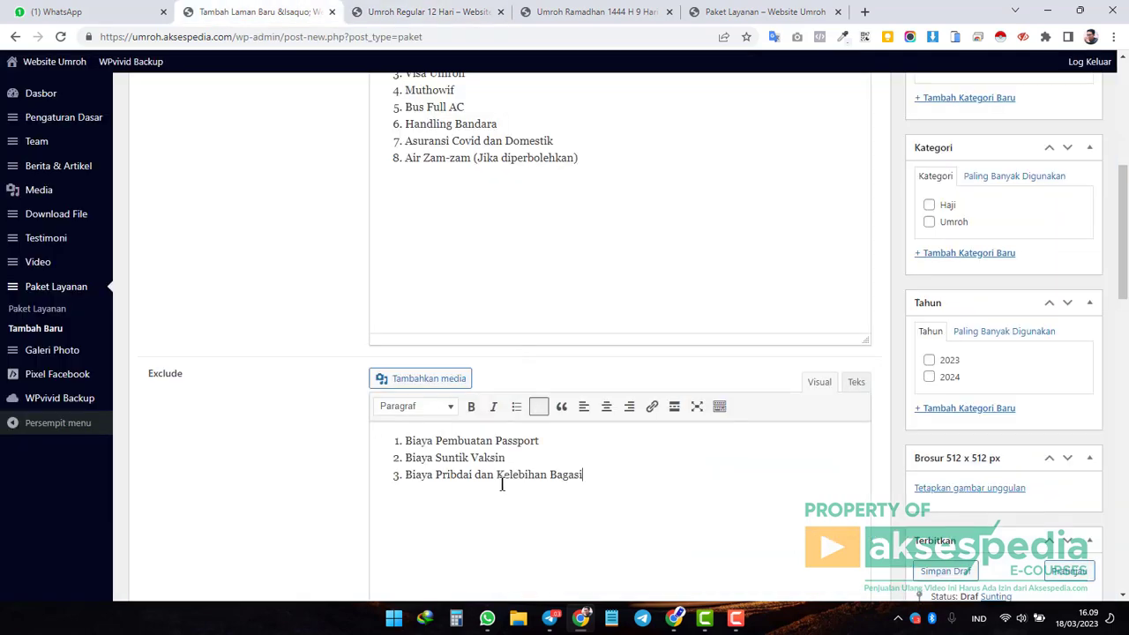
{"action": "scroll", "coordinate": [494, 479], "scroll_direction": "down", "scroll_amount": 3}
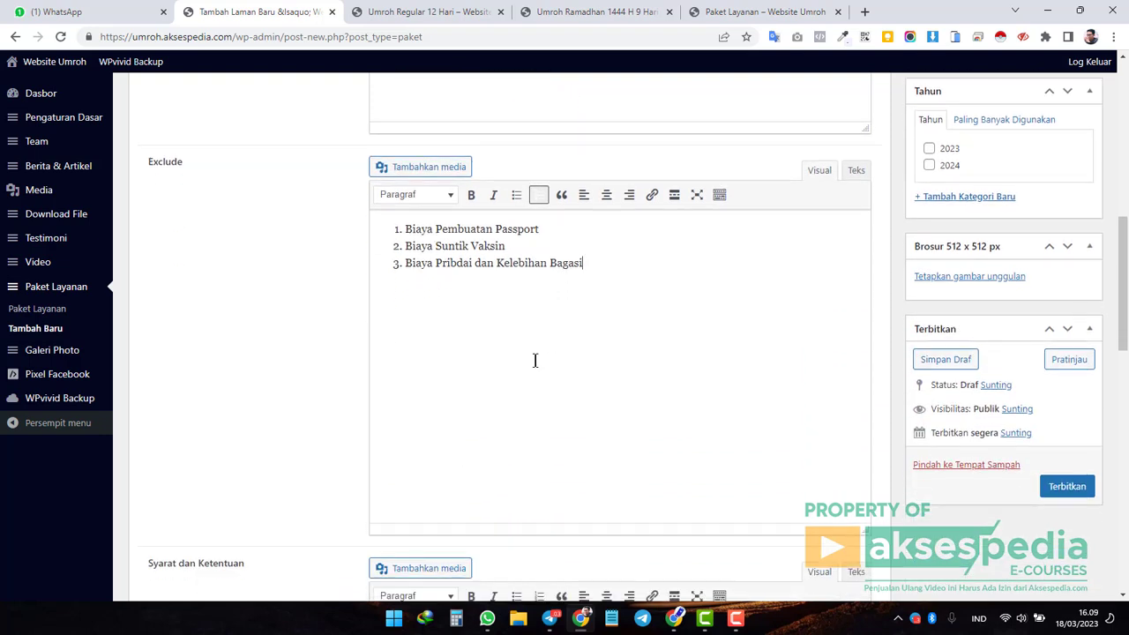
{"action": "scroll", "coordinate": [535, 357], "scroll_direction": "down", "scroll_amount": 2}
{"action": "scroll", "coordinate": [297, 313], "scroll_direction": "down", "scroll_amount": 3}
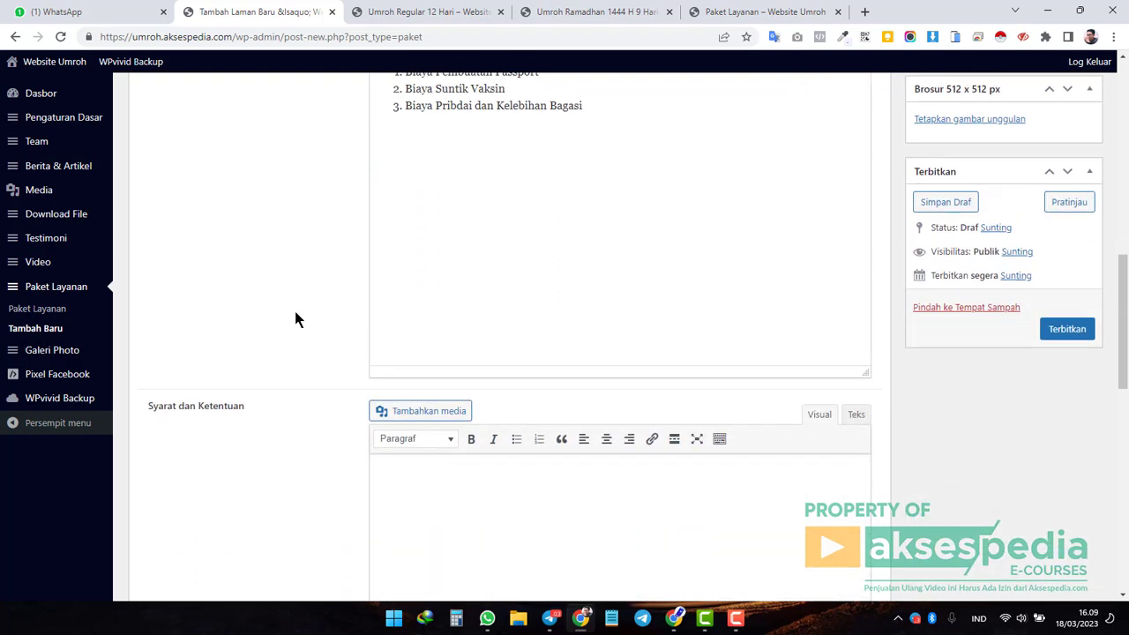
Write the terms list: 1. Membayara DP 50%, Paspor yang masih aktif, Menyerahkan photo.
{"action": "left_click", "coordinate": [476, 324]}
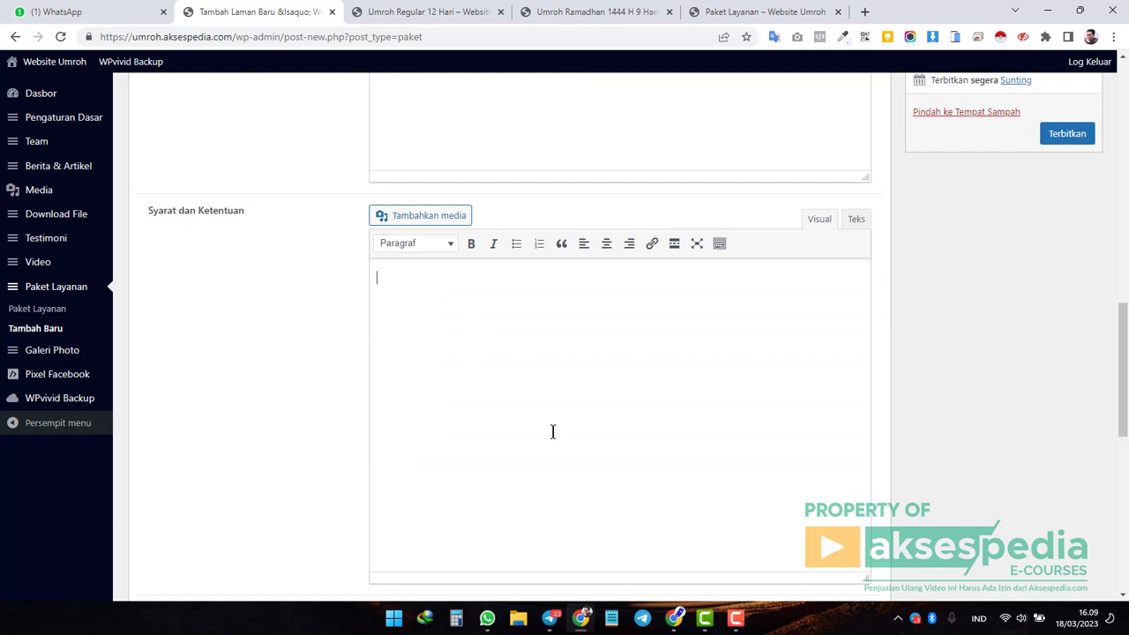
{"action": "type", "text": "1. Membayara DP"}
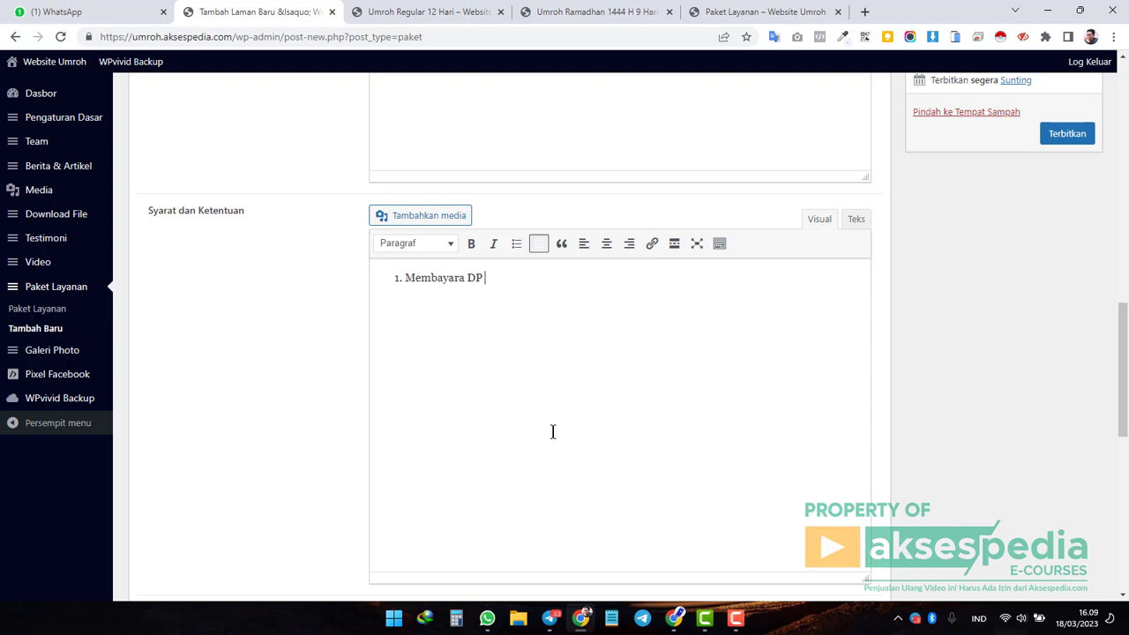
{"action": "type", "text": " 50%"}
{"action": "key", "text": "Return"}
{"action": "type", "text": "Paspor yang masih aktif"}
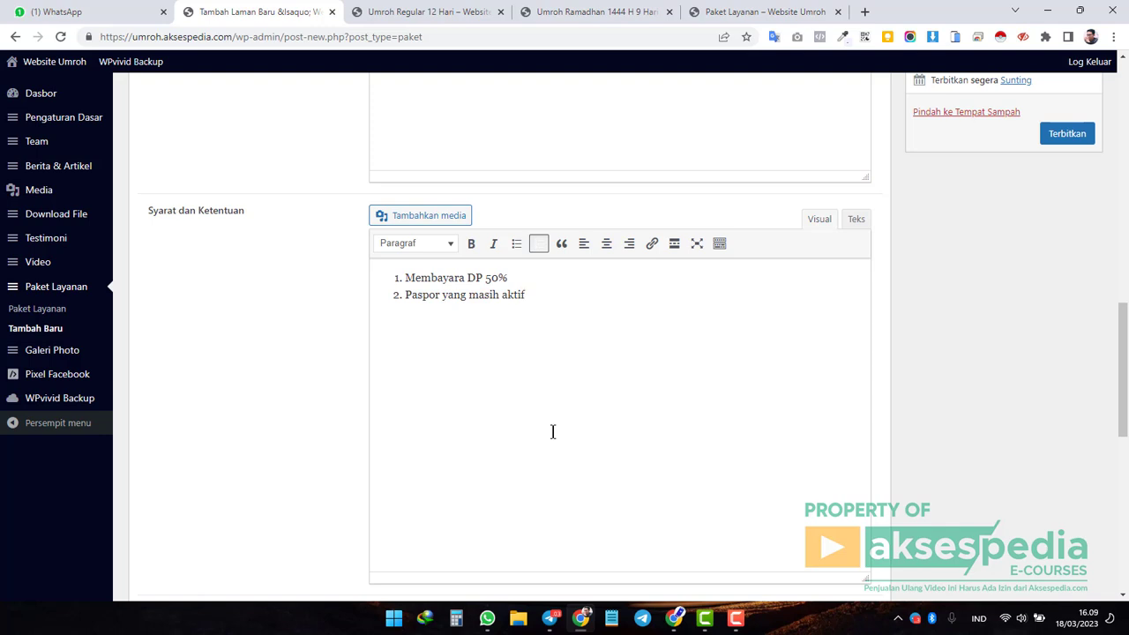
{"action": "key", "text": "Return"}
{"action": "type", "text": "Menyerahka"}
{"action": "type", "text": "n photo"}
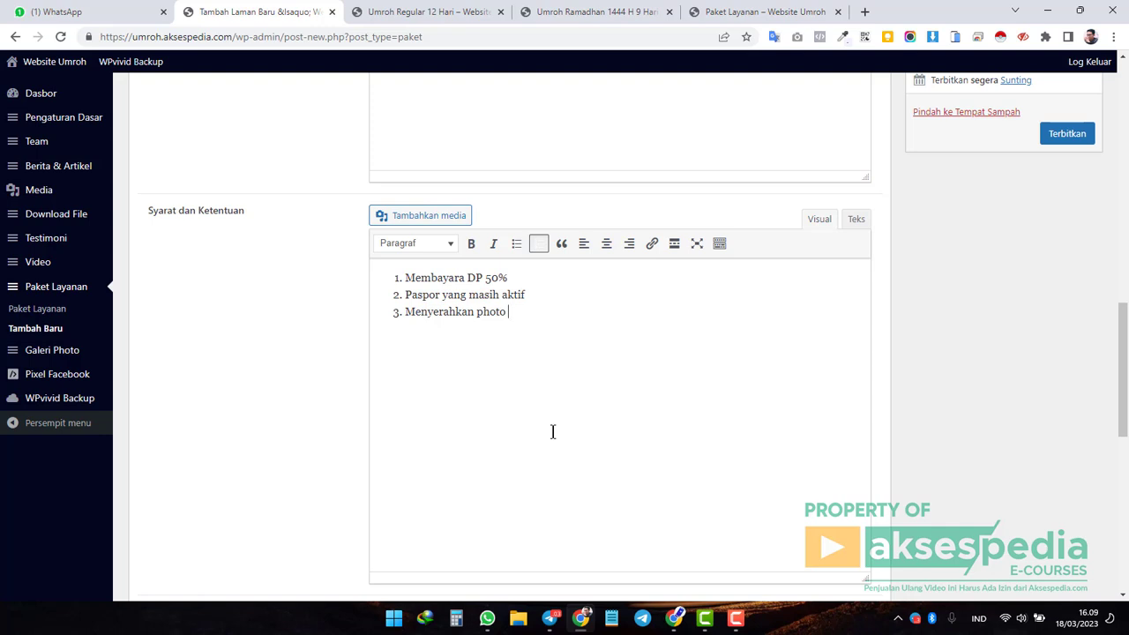
Turn on Tambahkan Detail? and check the Tanggal Pemberangkatan date picker.
{"action": "scroll", "coordinate": [534, 399], "scroll_direction": "down", "scroll_amount": 3}
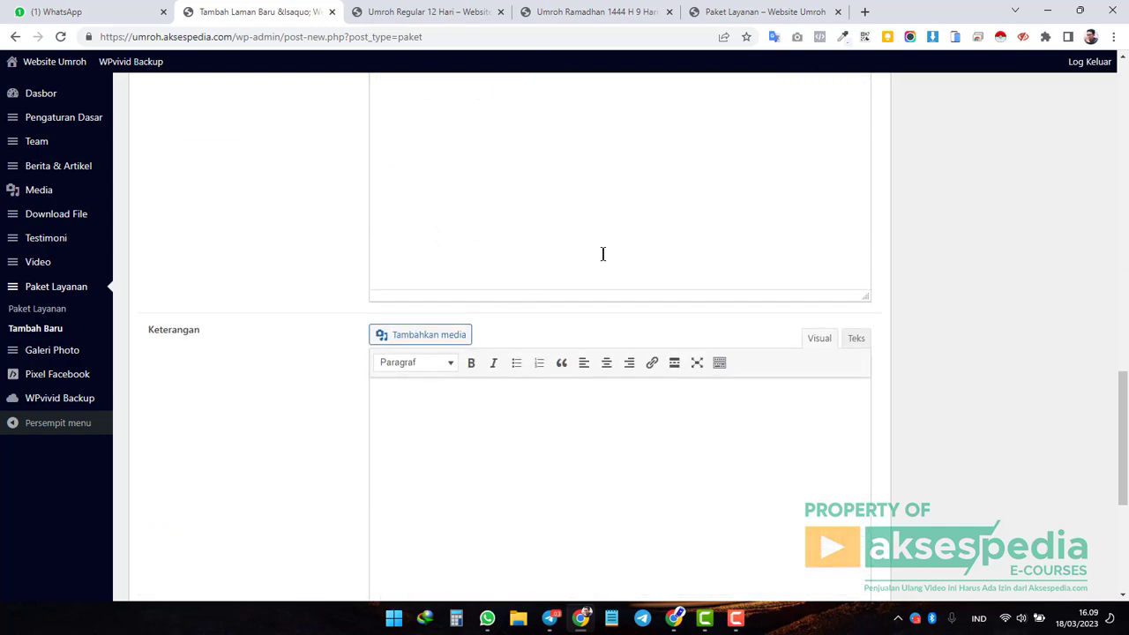
{"action": "scroll", "coordinate": [521, 328], "scroll_direction": "down", "scroll_amount": 2}
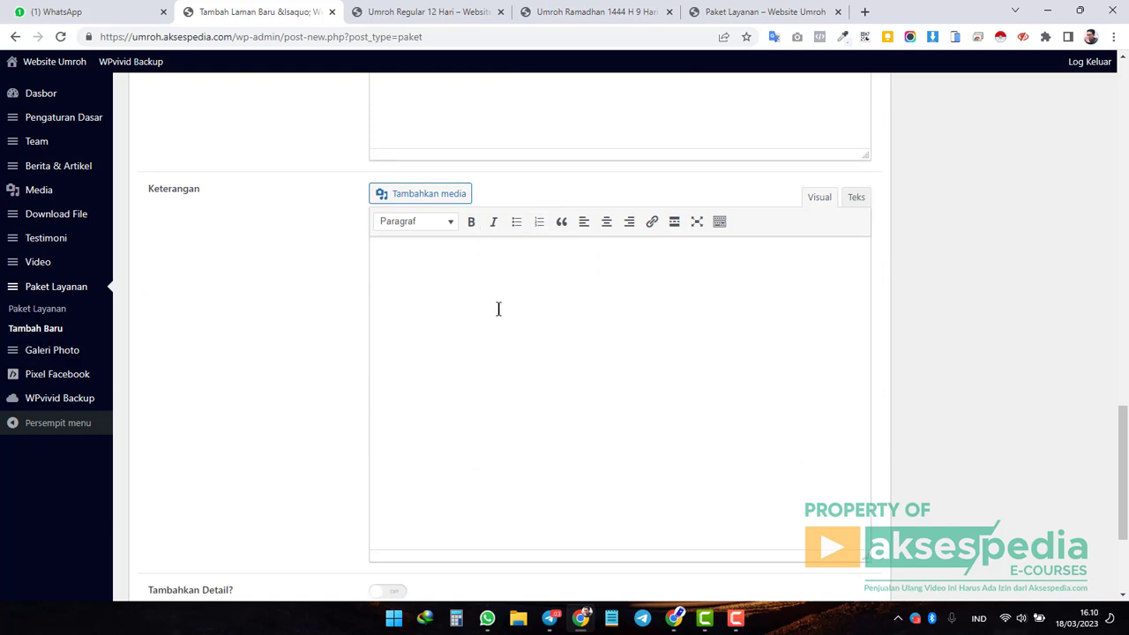
{"action": "scroll", "coordinate": [474, 310], "scroll_direction": "down", "scroll_amount": 1}
{"action": "scroll", "coordinate": [475, 311], "scroll_direction": "up", "scroll_amount": 1}
{"action": "scroll", "coordinate": [436, 308], "scroll_direction": "down", "scroll_amount": 3}
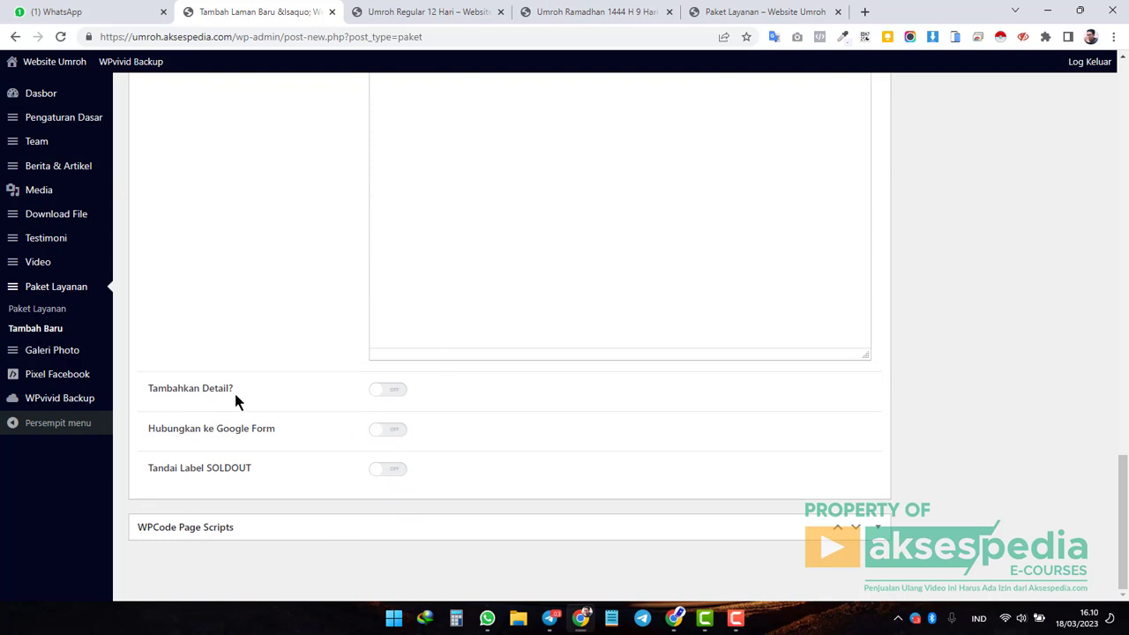
{"action": "left_click", "coordinate": [394, 394]}
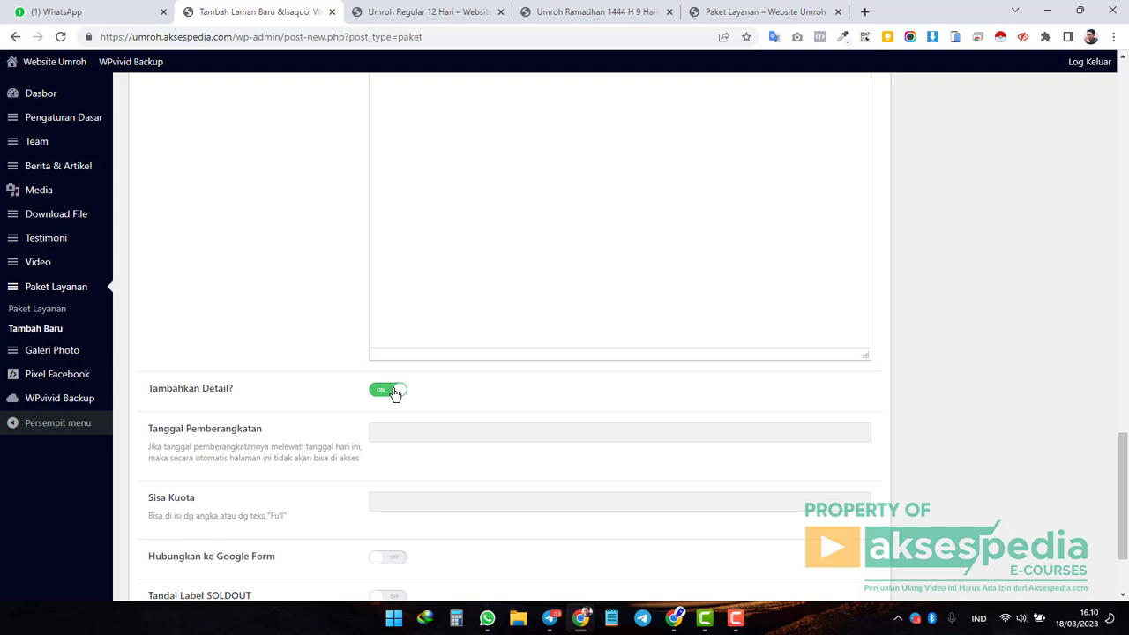
{"action": "scroll", "coordinate": [394, 393], "scroll_direction": "down", "scroll_amount": 1}
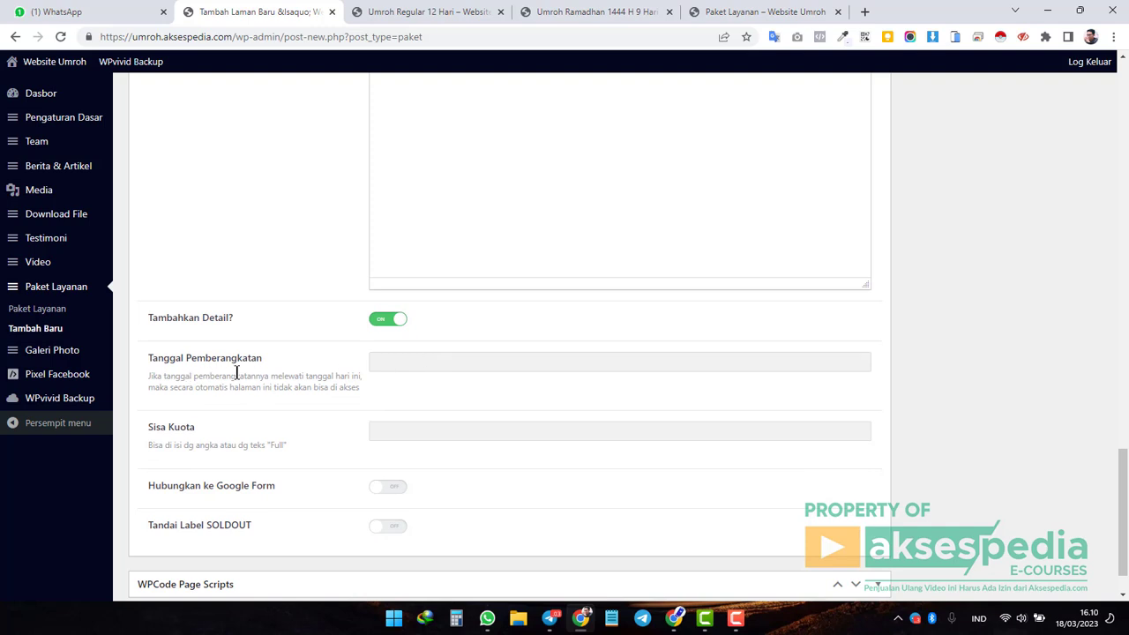
{"action": "left_click", "coordinate": [438, 365]}
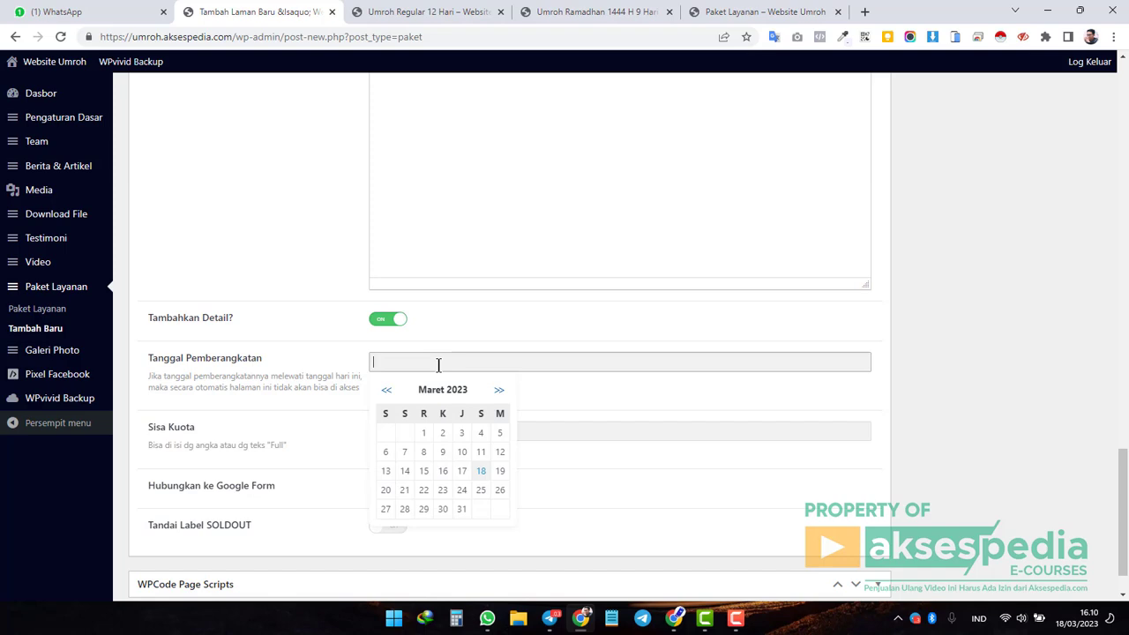
{"action": "left_click", "coordinate": [925, 419]}
{"action": "scroll", "coordinate": [925, 419], "scroll_direction": "up", "scroll_amount": 15}
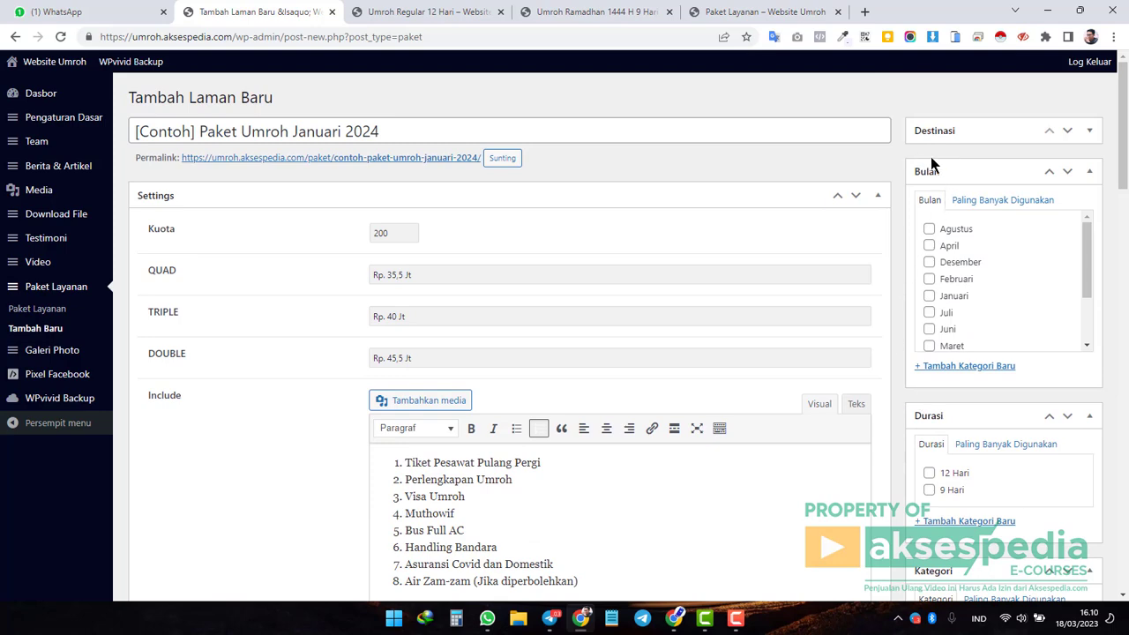
Tick Januari under Bulan and 9 Hari under Durasi.
{"action": "scroll", "coordinate": [885, 391], "scroll_direction": "down", "scroll_amount": 15}
{"action": "scroll", "coordinate": [885, 398], "scroll_direction": "down", "scroll_amount": 5}
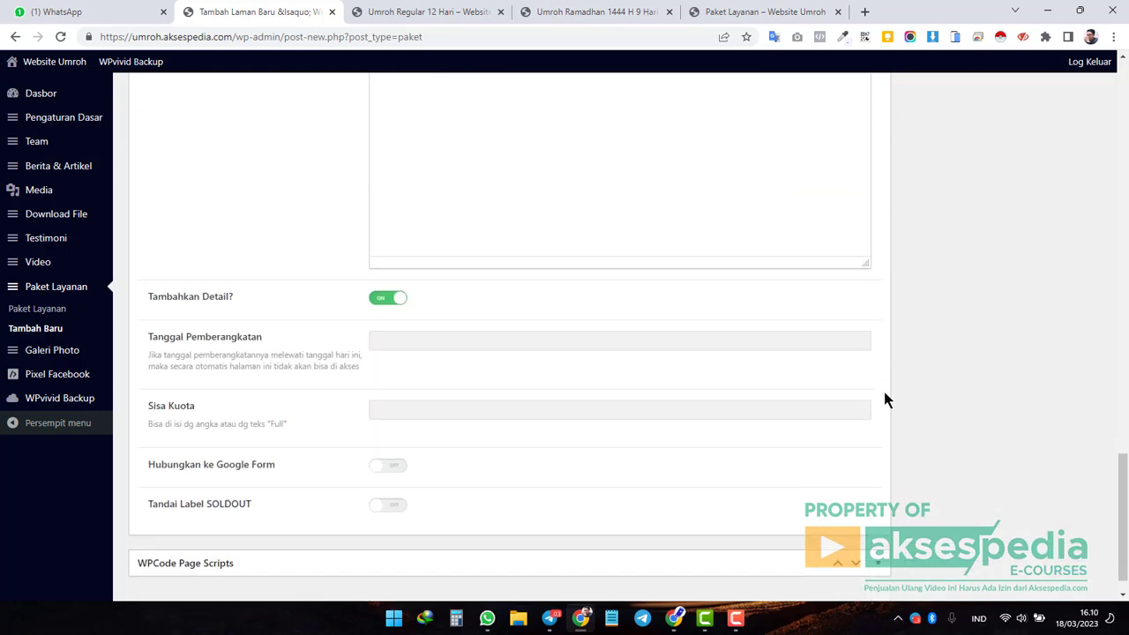
{"action": "left_click", "coordinate": [448, 303]}
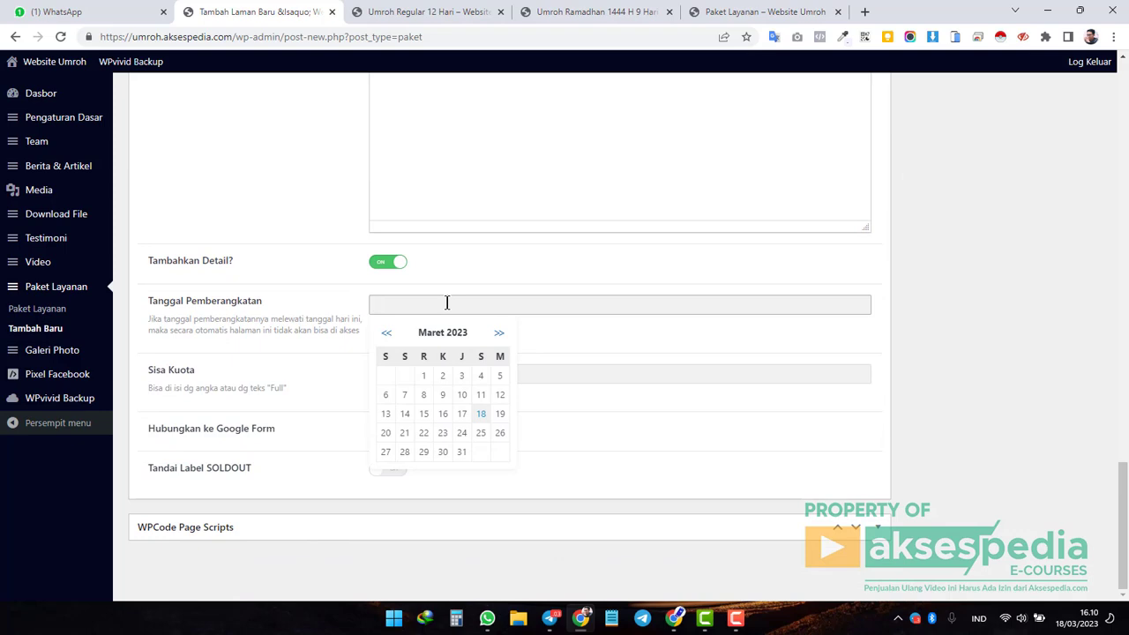
{"action": "left_click", "coordinate": [929, 393]}
{"action": "scroll", "coordinate": [930, 392], "scroll_direction": "up", "scroll_amount": 8}
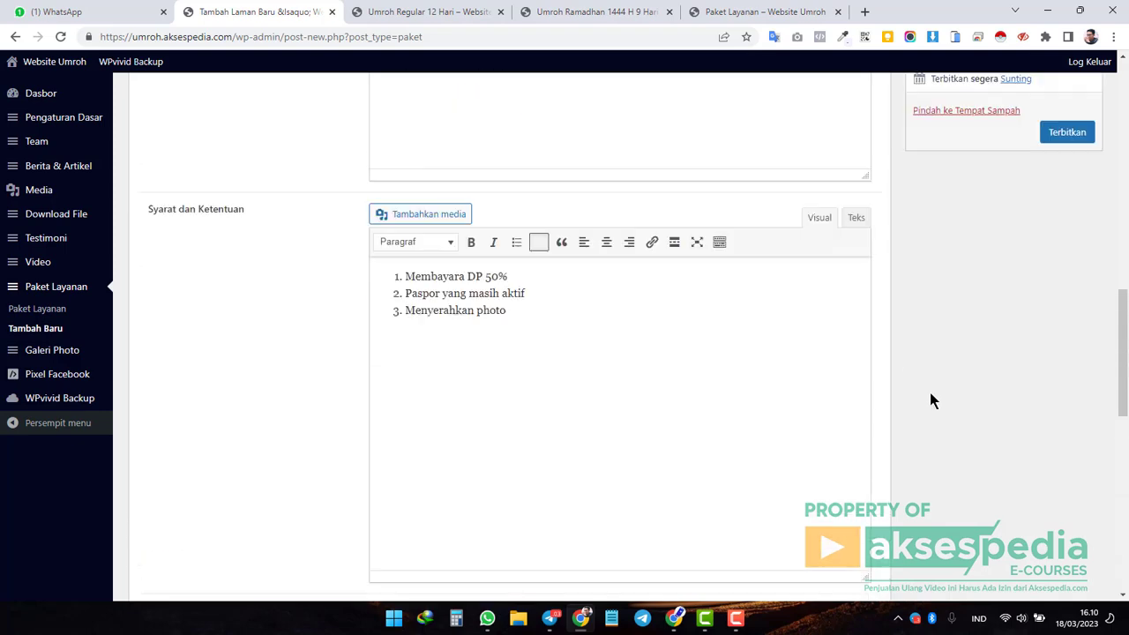
{"action": "scroll", "coordinate": [933, 399], "scroll_direction": "up", "scroll_amount": 2}
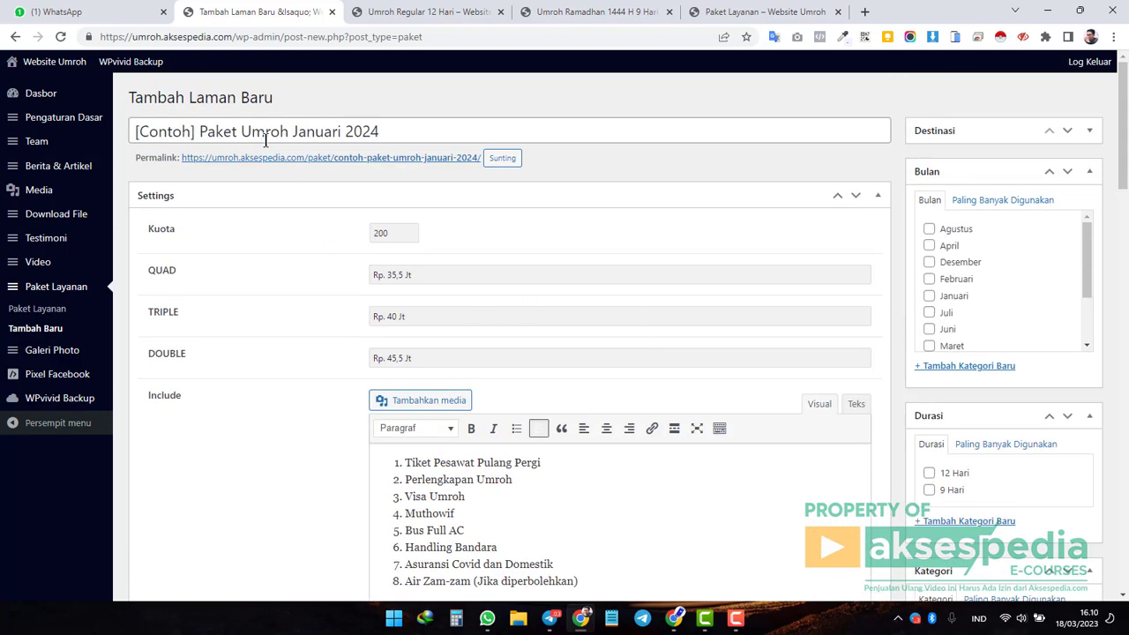
{"action": "left_click_drag", "start_coordinate": [341, 130], "coordinate": [428, 129]}
{"action": "left_click", "coordinate": [428, 129]}
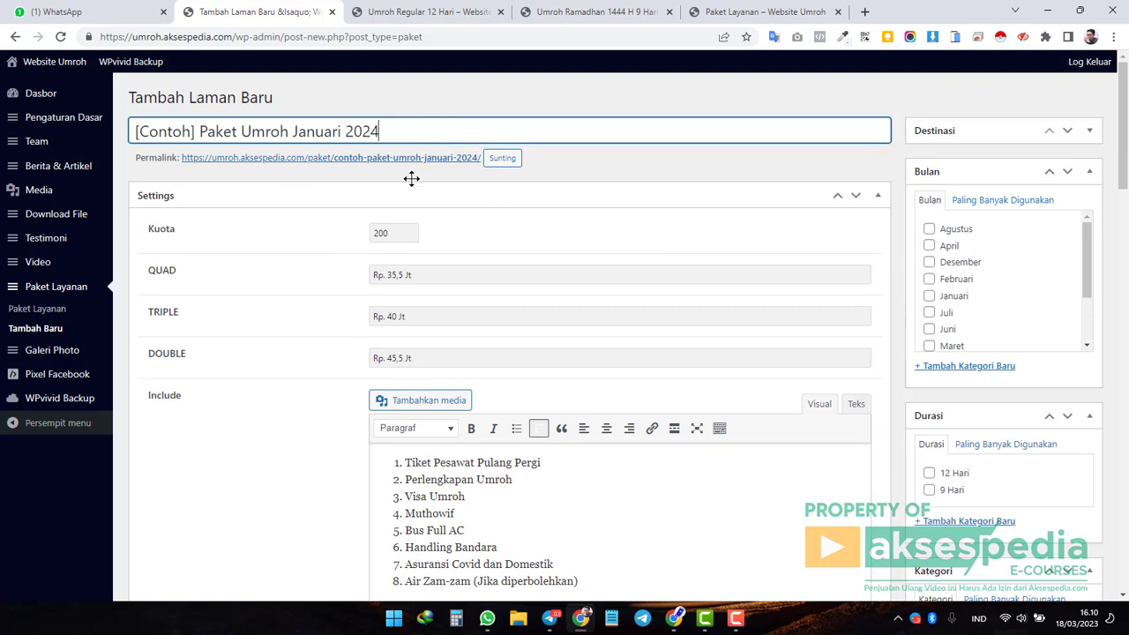
{"action": "left_click", "coordinate": [930, 300]}
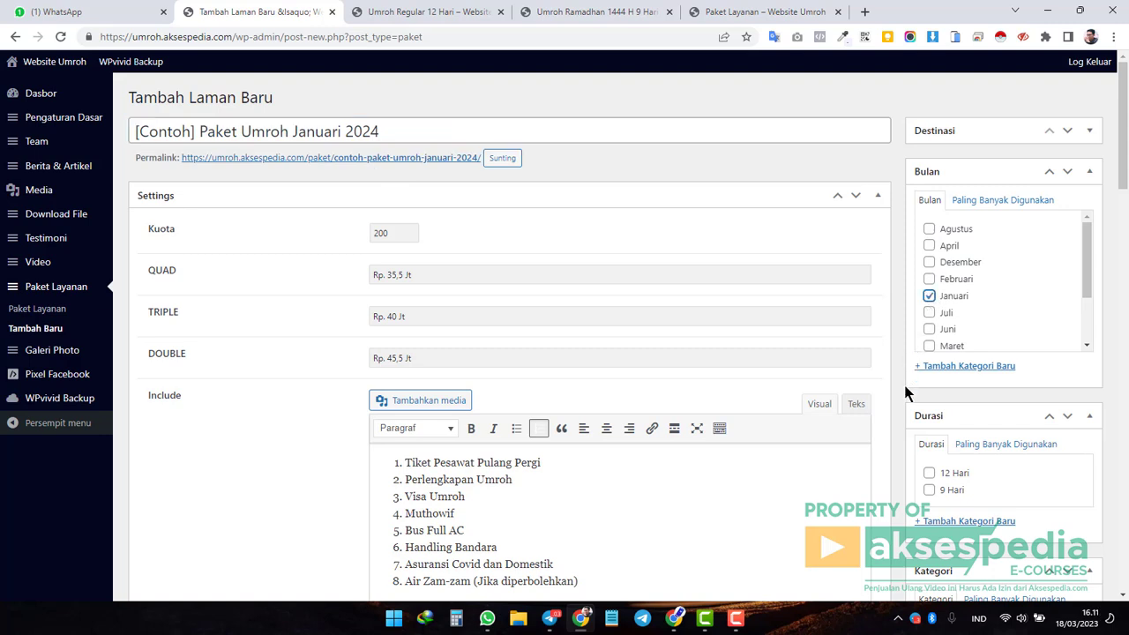
{"action": "left_click", "coordinate": [326, 129]}
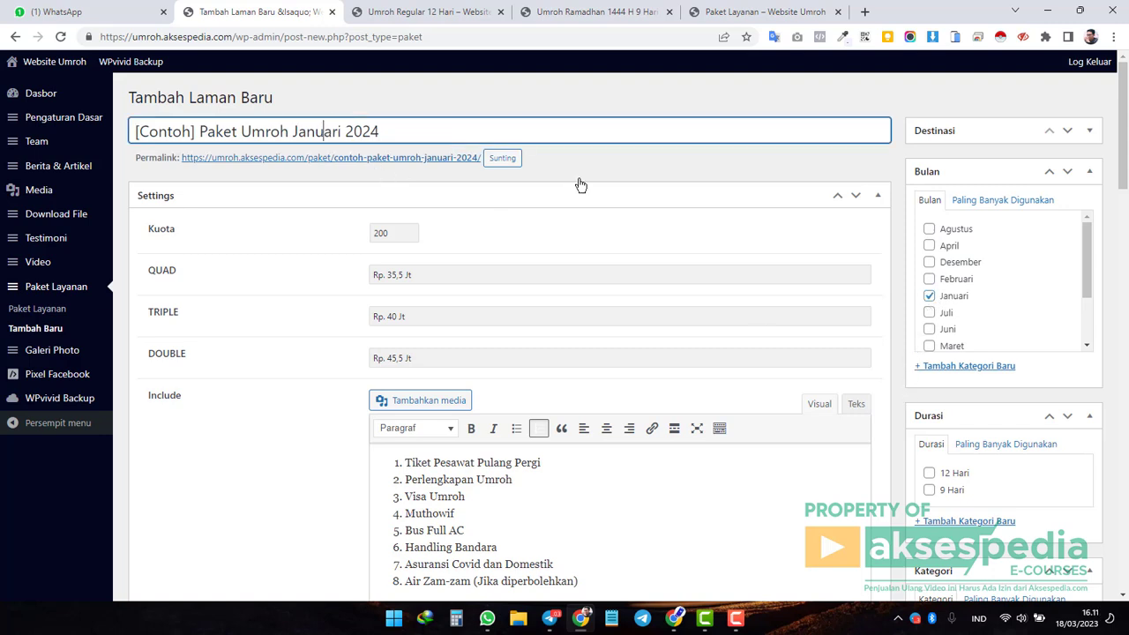
{"action": "left_click", "coordinate": [930, 492]}
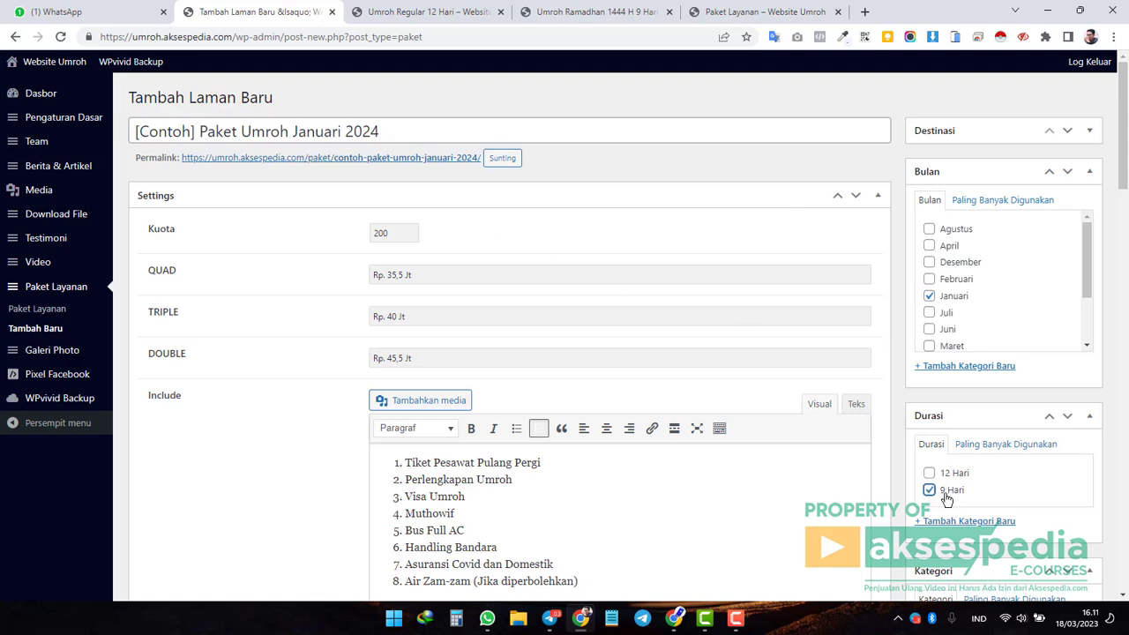
Tick Umroh under Kategori and 2024 under Tahun.
{"action": "scroll", "coordinate": [947, 494], "scroll_direction": "down", "scroll_amount": 1}
{"action": "scroll", "coordinate": [946, 494], "scroll_direction": "down", "scroll_amount": 2}
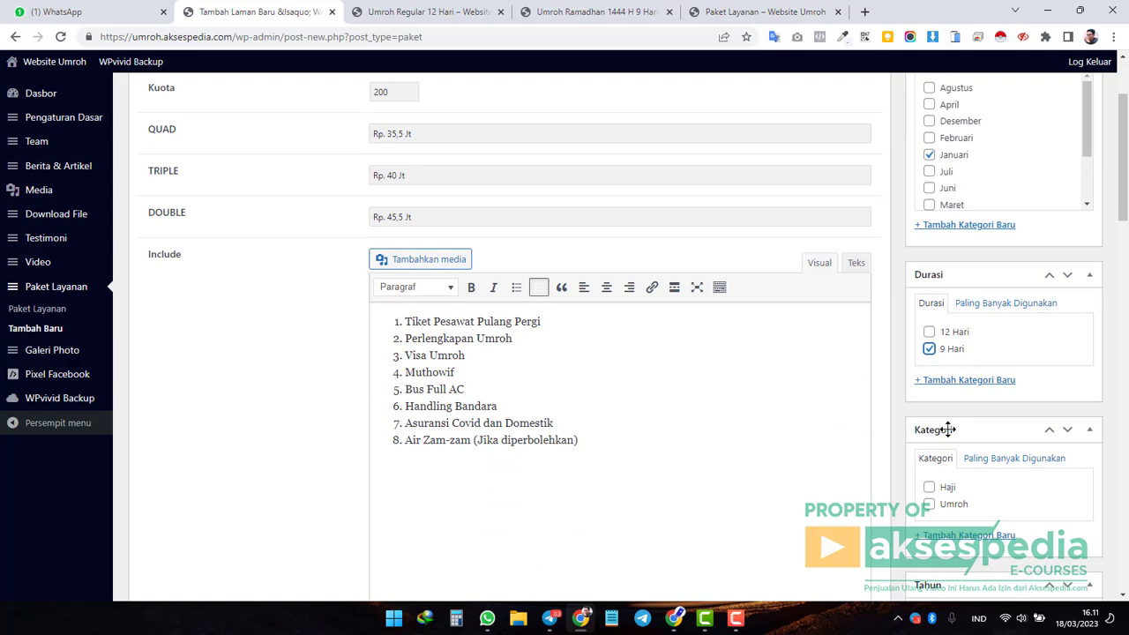
{"action": "left_click", "coordinate": [930, 505]}
{"action": "scroll", "coordinate": [944, 494], "scroll_direction": "down", "scroll_amount": 2}
{"action": "scroll", "coordinate": [961, 503], "scroll_direction": "down", "scroll_amount": 1}
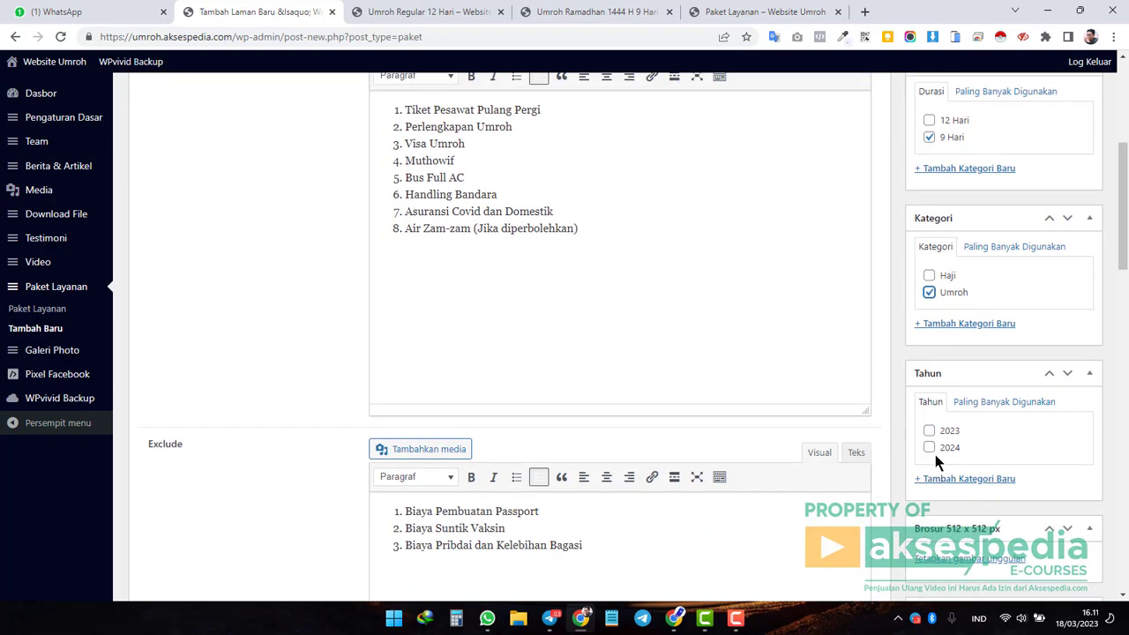
{"action": "left_click", "coordinate": [931, 445]}
{"action": "scroll", "coordinate": [924, 450], "scroll_direction": "up", "scroll_amount": 4}
{"action": "left_click", "coordinate": [367, 130]}
{"action": "scroll", "coordinate": [827, 383], "scroll_direction": "down", "scroll_amount": 5}
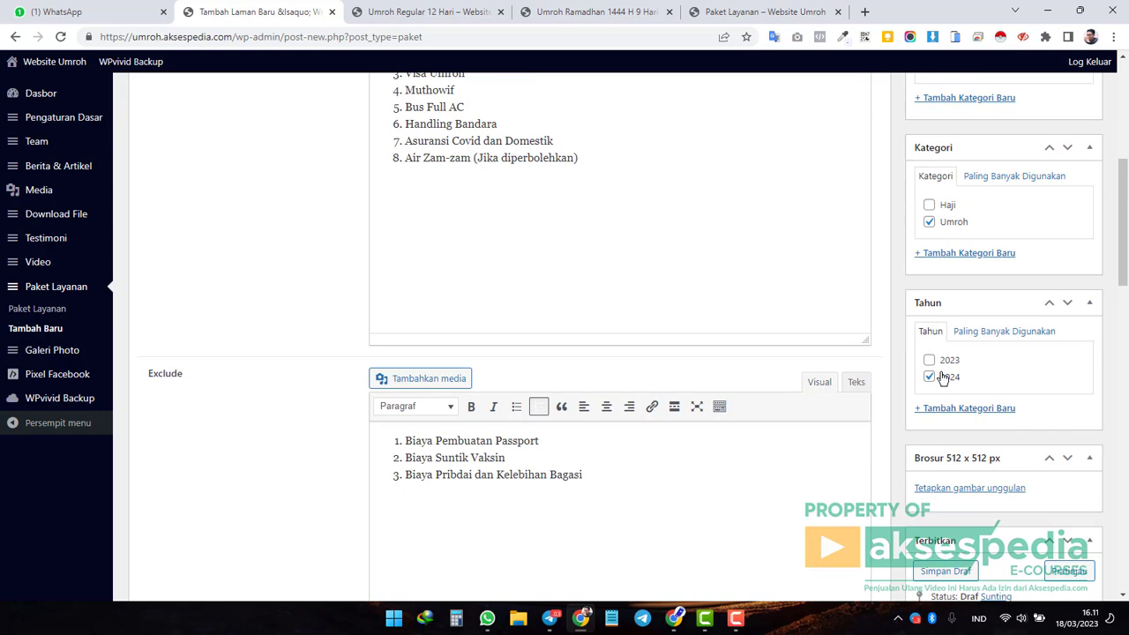
{"action": "scroll", "coordinate": [941, 378], "scroll_direction": "down", "scroll_amount": 10}
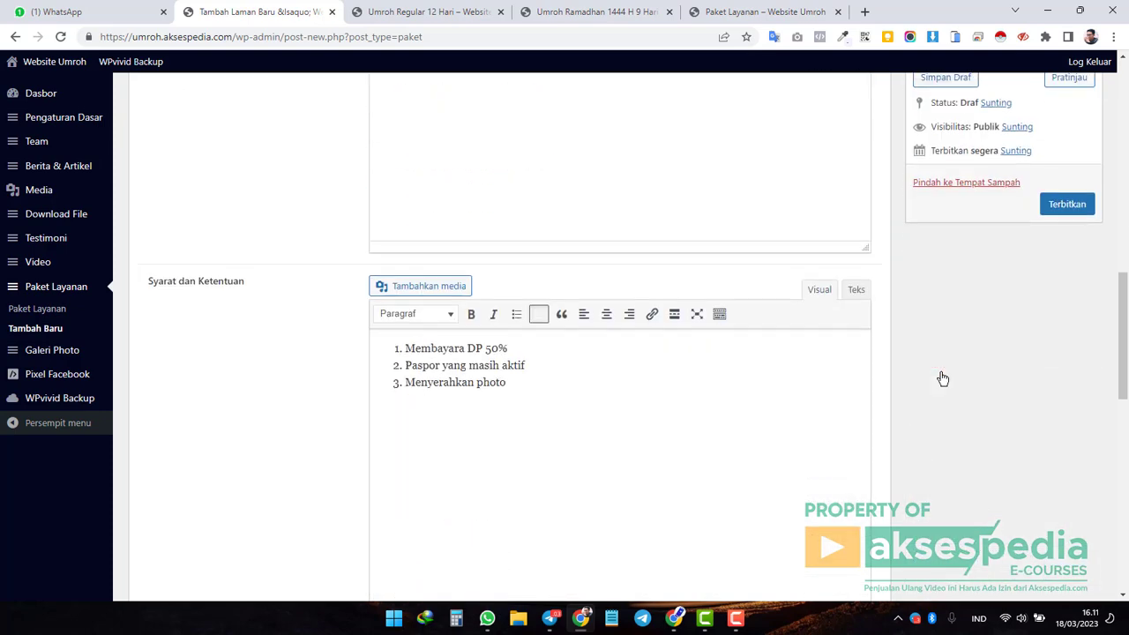
{"action": "scroll", "coordinate": [943, 384], "scroll_direction": "down", "scroll_amount": 2}
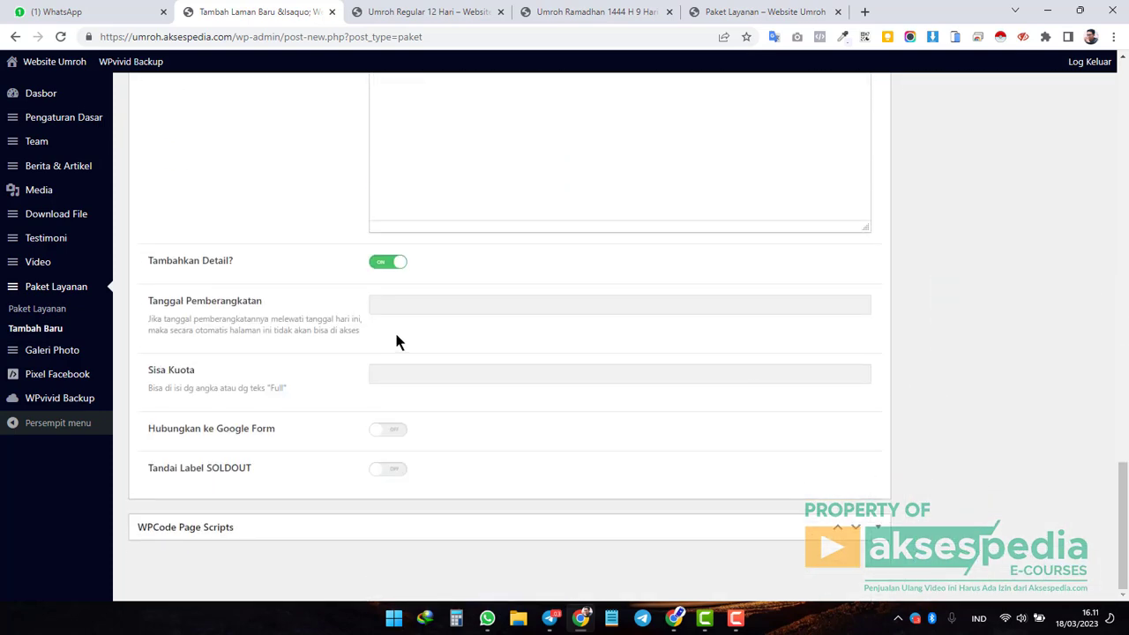
Set the departure date to Senin, 1 Januari 2024.
{"action": "left_click", "coordinate": [410, 305]}
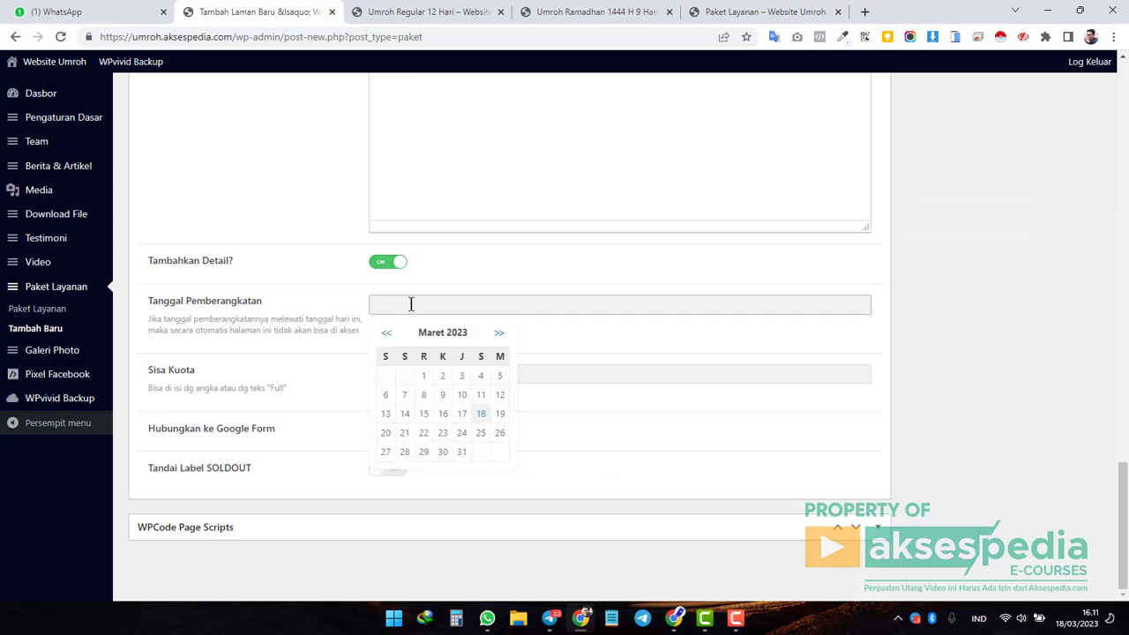
{"action": "left_click", "coordinate": [499, 333]}
{"action": "left_click", "coordinate": [500, 333]}
{"action": "left_click", "coordinate": [500, 333]}
{"action": "left_click", "coordinate": [499, 332]}
{"action": "left_click", "coordinate": [500, 332]}
{"action": "left_click", "coordinate": [499, 333]}
{"action": "left_click", "coordinate": [499, 333]}
{"action": "left_click", "coordinate": [499, 332]}
{"action": "left_click", "coordinate": [499, 333]}
{"action": "left_click", "coordinate": [500, 333]}
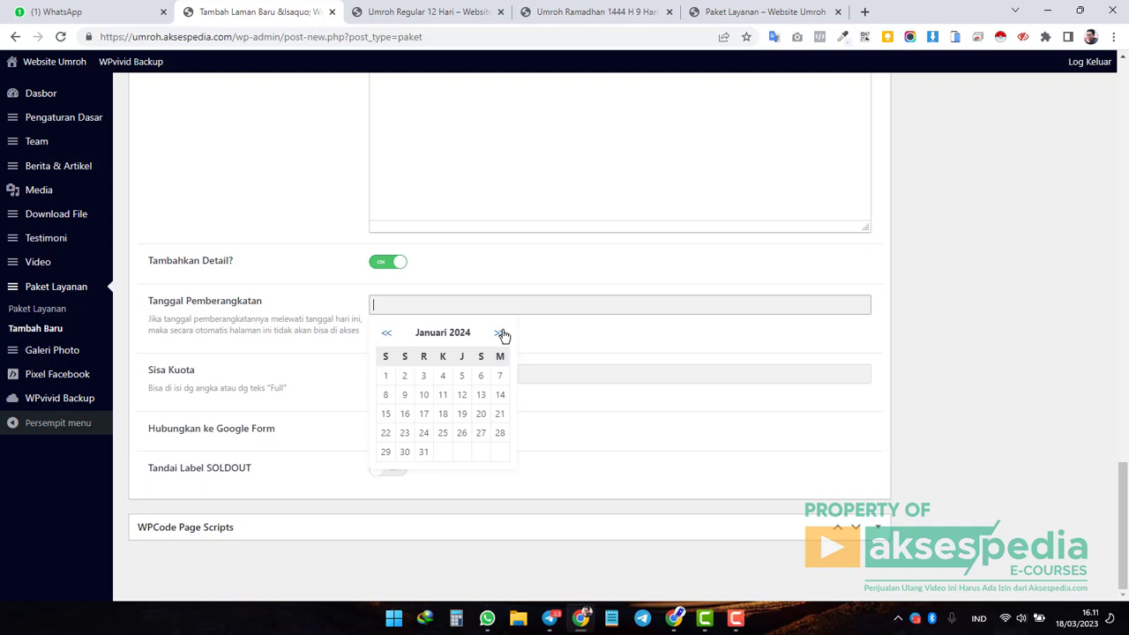
{"action": "left_click", "coordinate": [385, 378]}
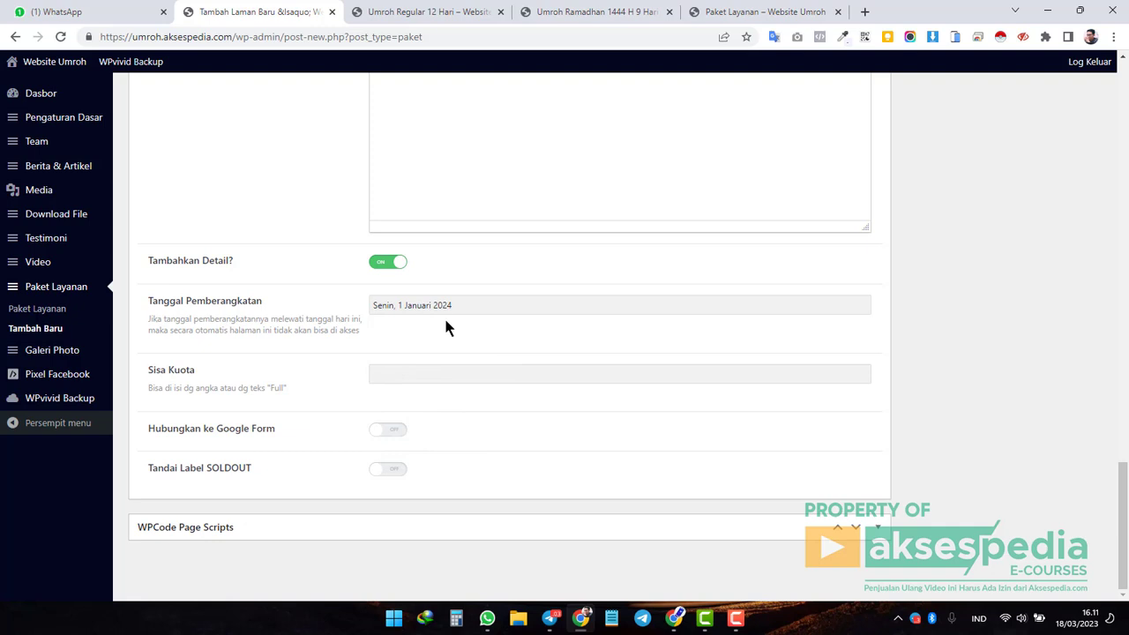
Fill Sisa Kuota with 195, then select it to replace with Full.
{"action": "left_click", "coordinate": [452, 372]}
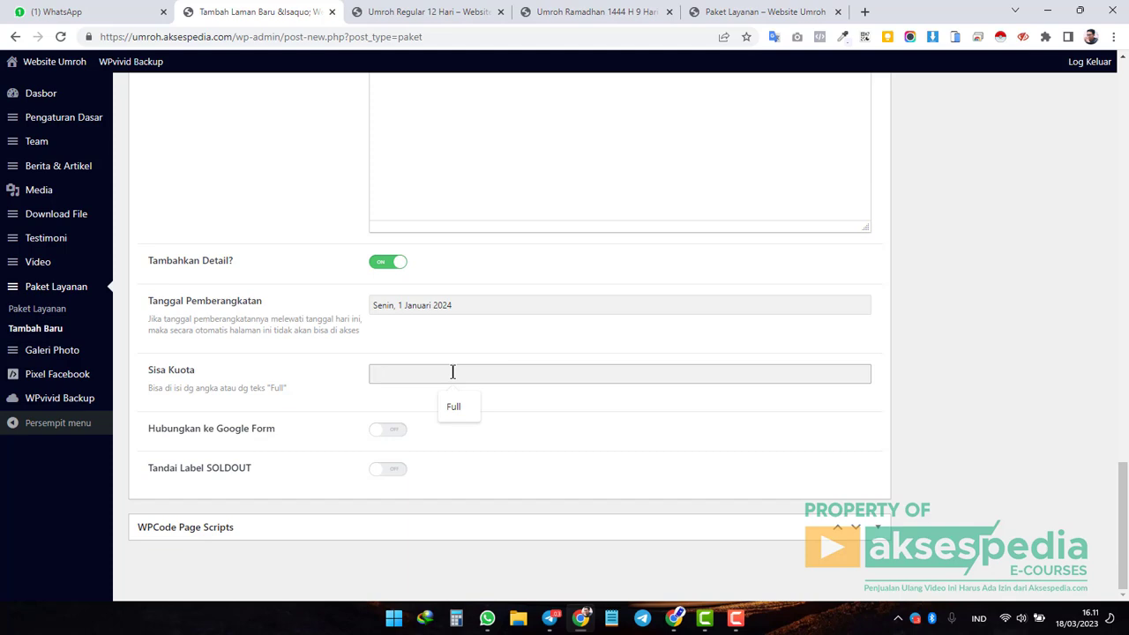
{"action": "scroll", "coordinate": [452, 372], "scroll_direction": "up", "scroll_amount": 15}
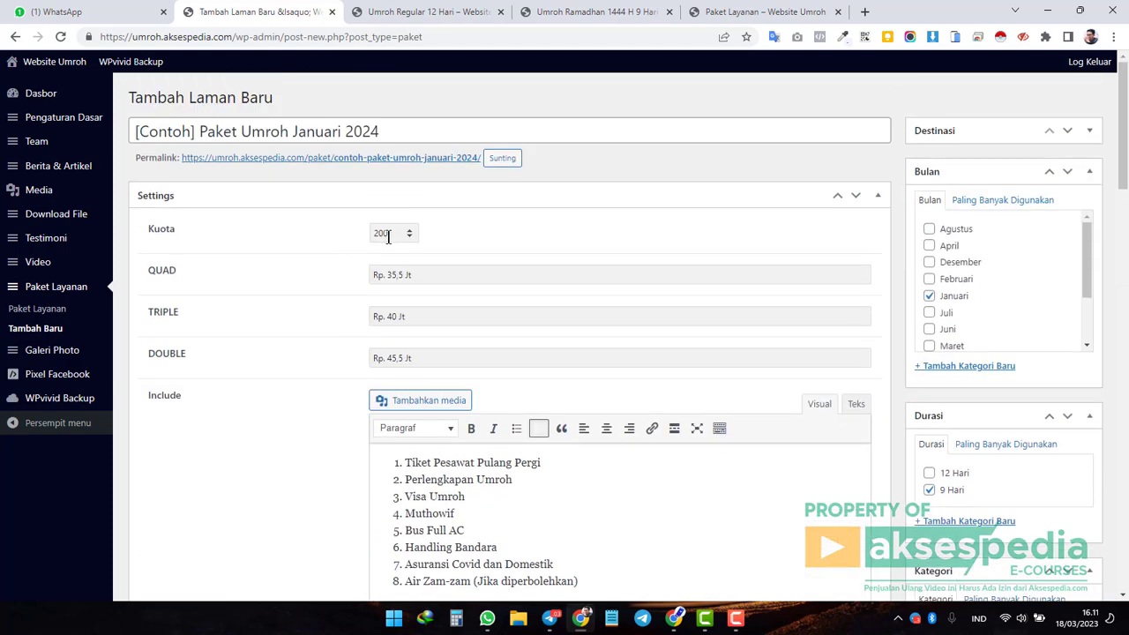
{"action": "scroll", "coordinate": [345, 323], "scroll_direction": "down", "scroll_amount": 5}
{"action": "scroll", "coordinate": [345, 323], "scroll_direction": "down", "scroll_amount": 8}
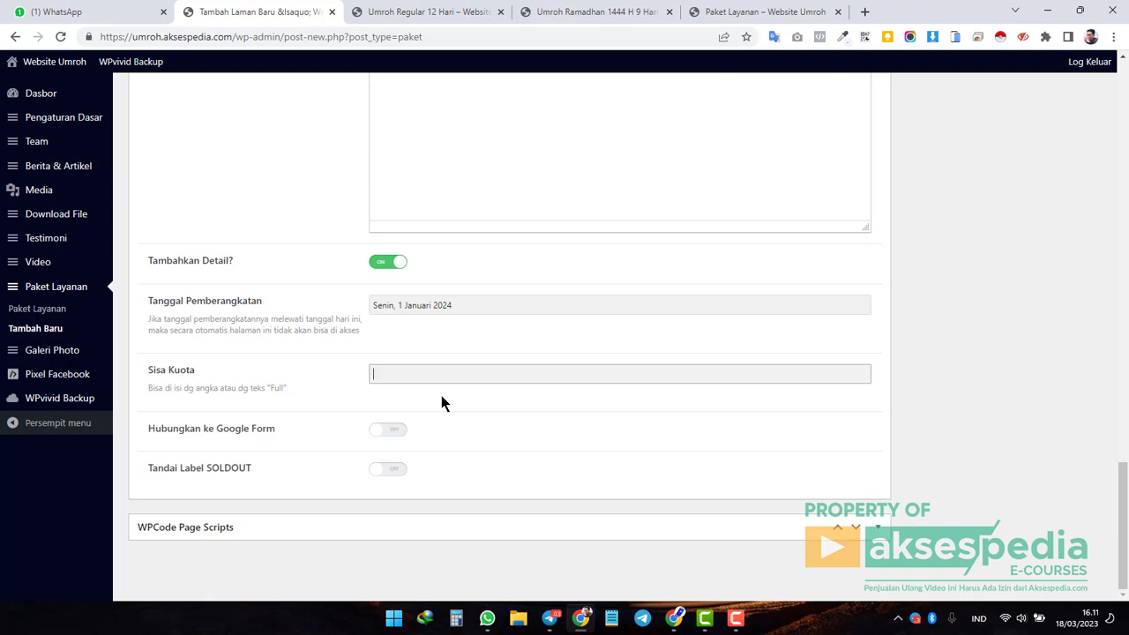
{"action": "type", "text": "195"}
{"action": "double_click", "coordinate": [277, 388]}
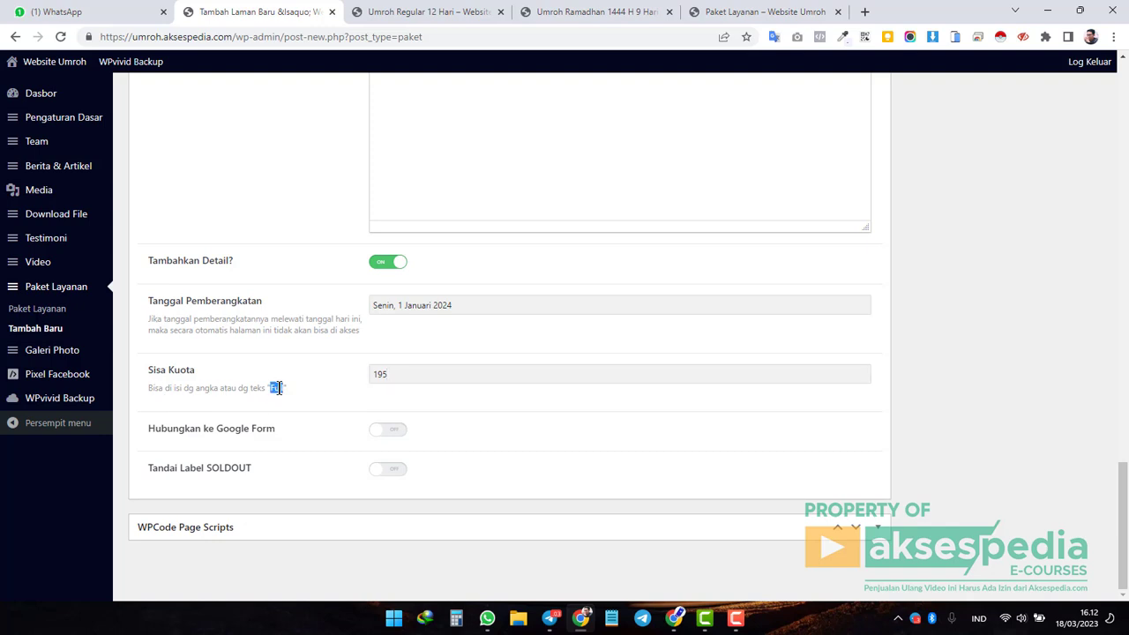
{"action": "left_click_drag", "start_coordinate": [390, 381], "coordinate": [352, 380]}
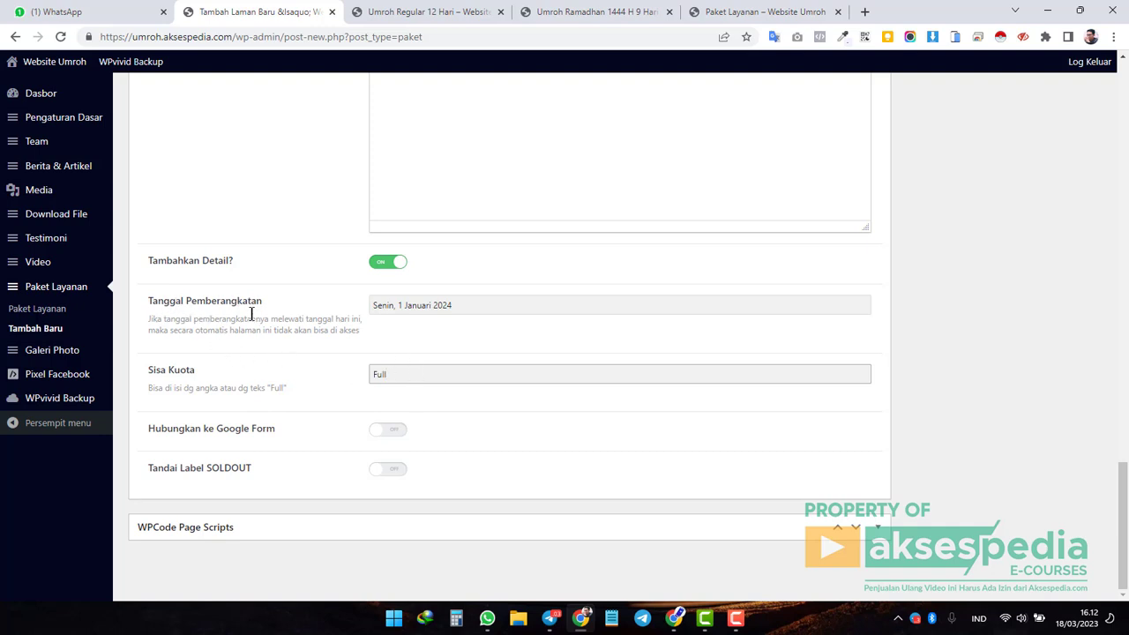
{"action": "left_click_drag", "start_coordinate": [148, 319], "coordinate": [358, 332]}
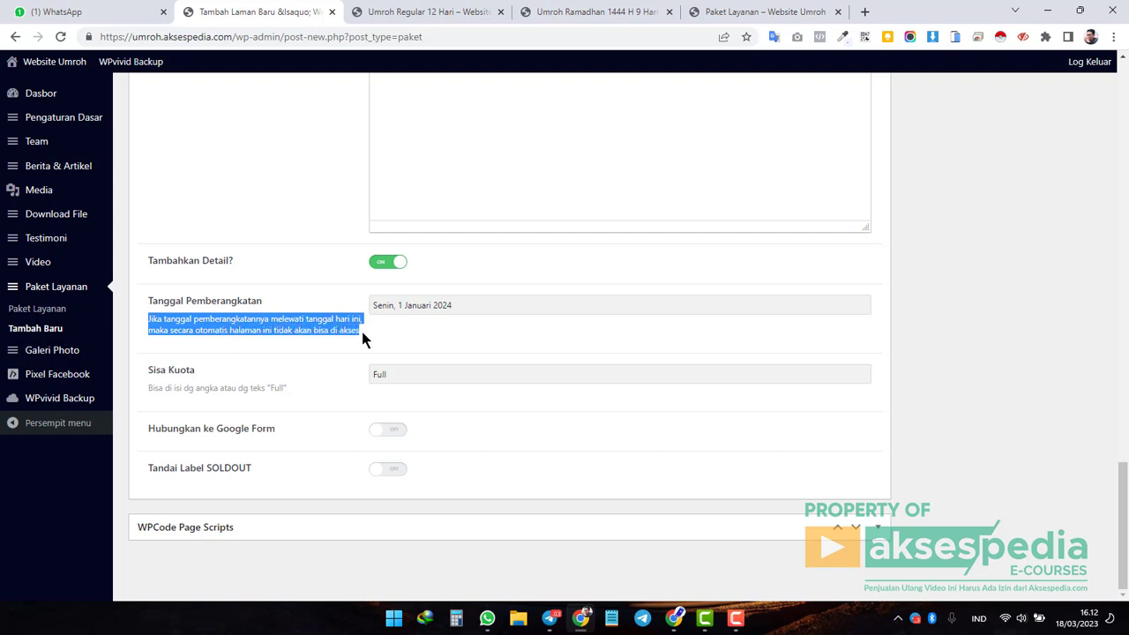
{"action": "left_click", "coordinate": [480, 301]}
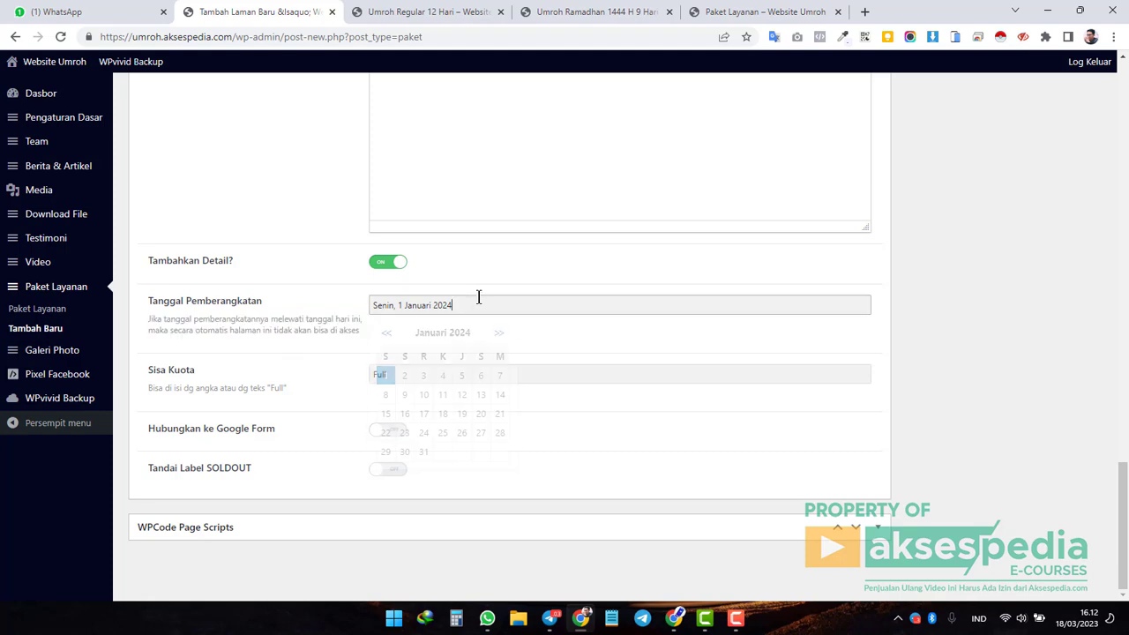
Browse the live Ramadhan 9 Hari, Regular 12 Hari and Paket Umroh listing pages.
{"action": "left_click", "coordinate": [596, 12]}
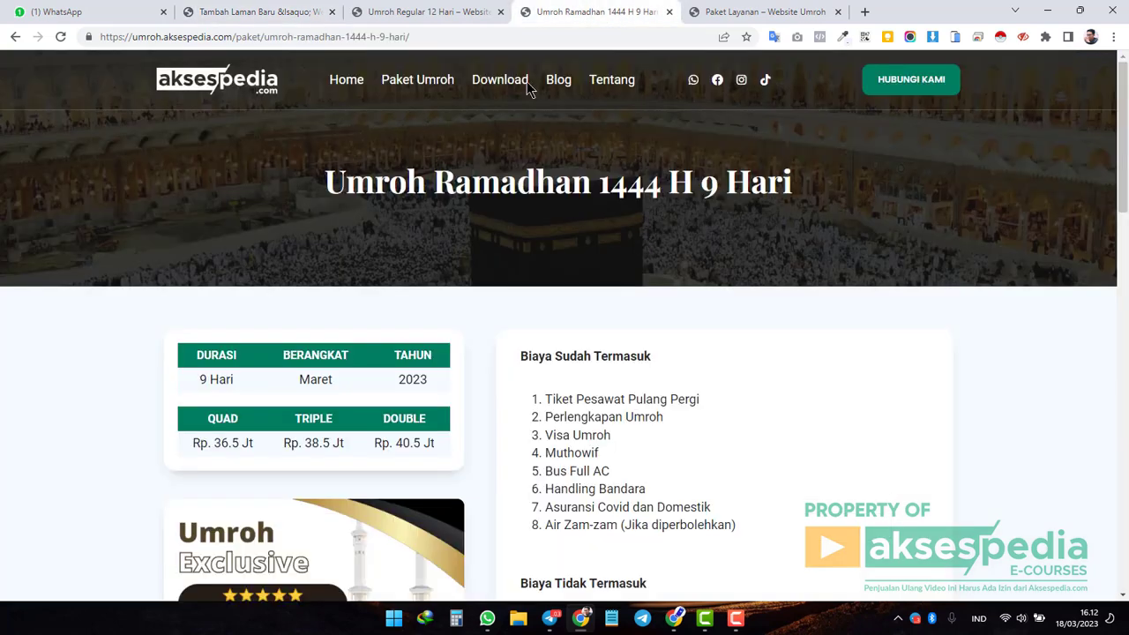
{"action": "left_click", "coordinate": [405, 12]}
{"action": "scroll", "coordinate": [550, 177], "scroll_direction": "up", "scroll_amount": 4}
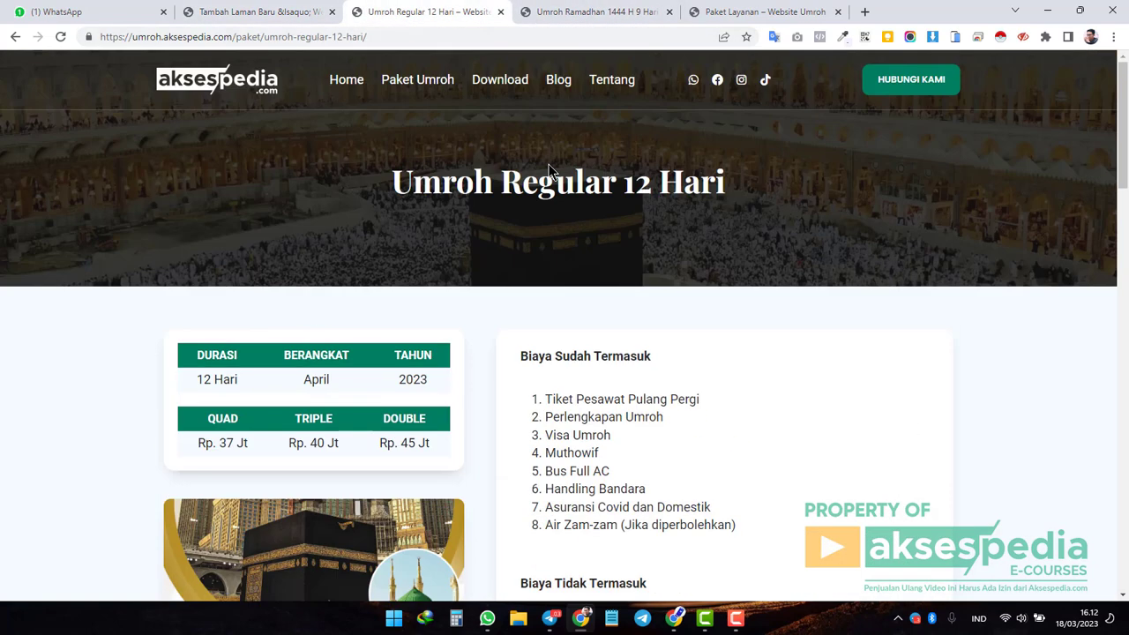
{"action": "left_click", "coordinate": [436, 82]}
{"action": "scroll", "coordinate": [414, 271], "scroll_direction": "down", "scroll_amount": 3}
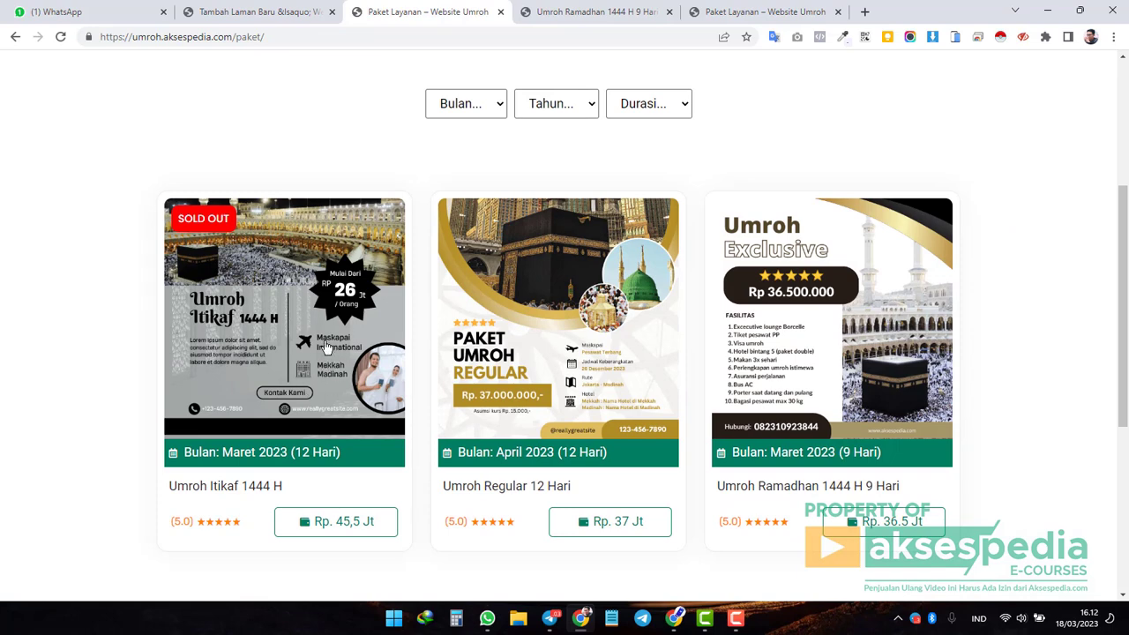
{"action": "left_click", "coordinate": [325, 347]}
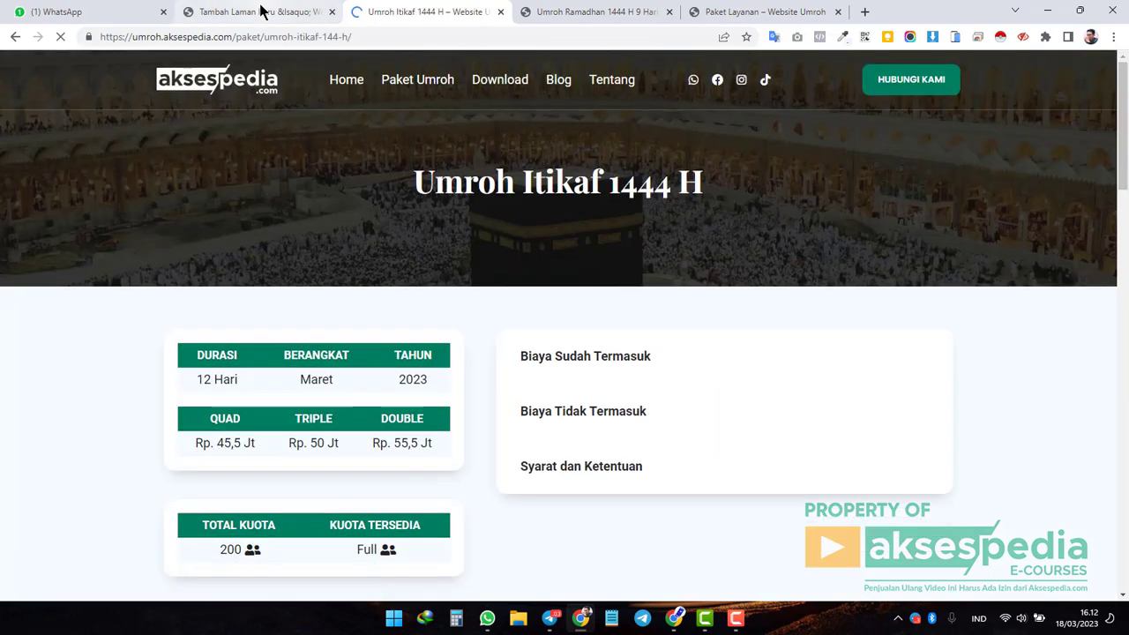
{"action": "left_click", "coordinate": [260, 16]}
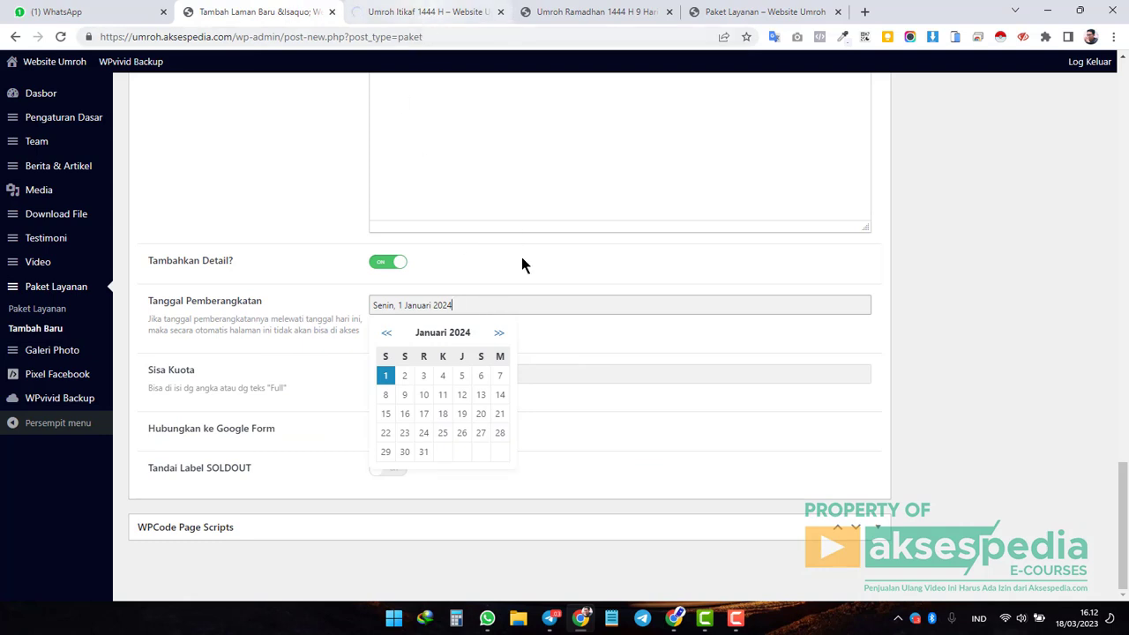
Open the sold-out Itikaf package from the live listing and close its tab.
{"action": "left_click", "coordinate": [453, 20]}
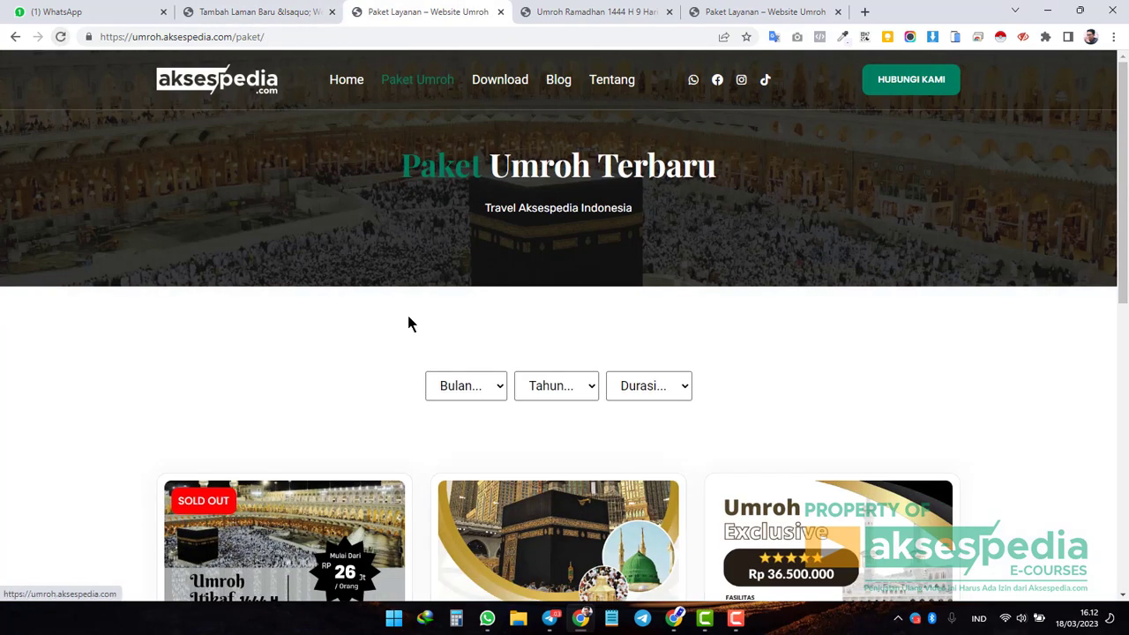
{"action": "scroll", "coordinate": [325, 228], "scroll_direction": "down", "scroll_amount": 5}
{"action": "left_click", "coordinate": [324, 227]}
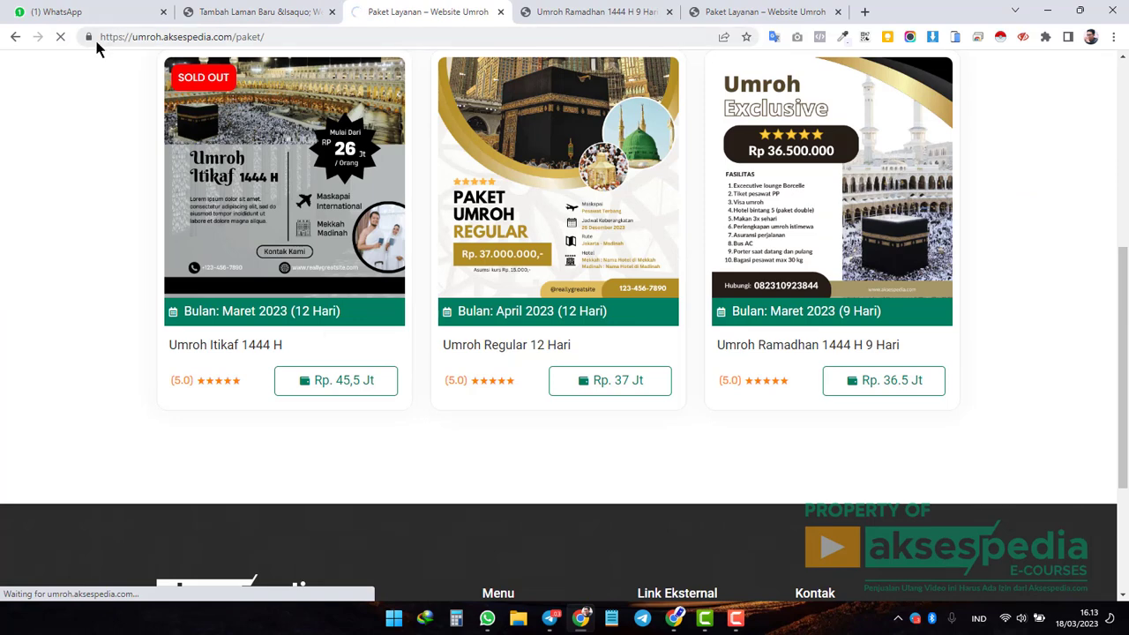
{"action": "key", "text": "ctrl+w"}
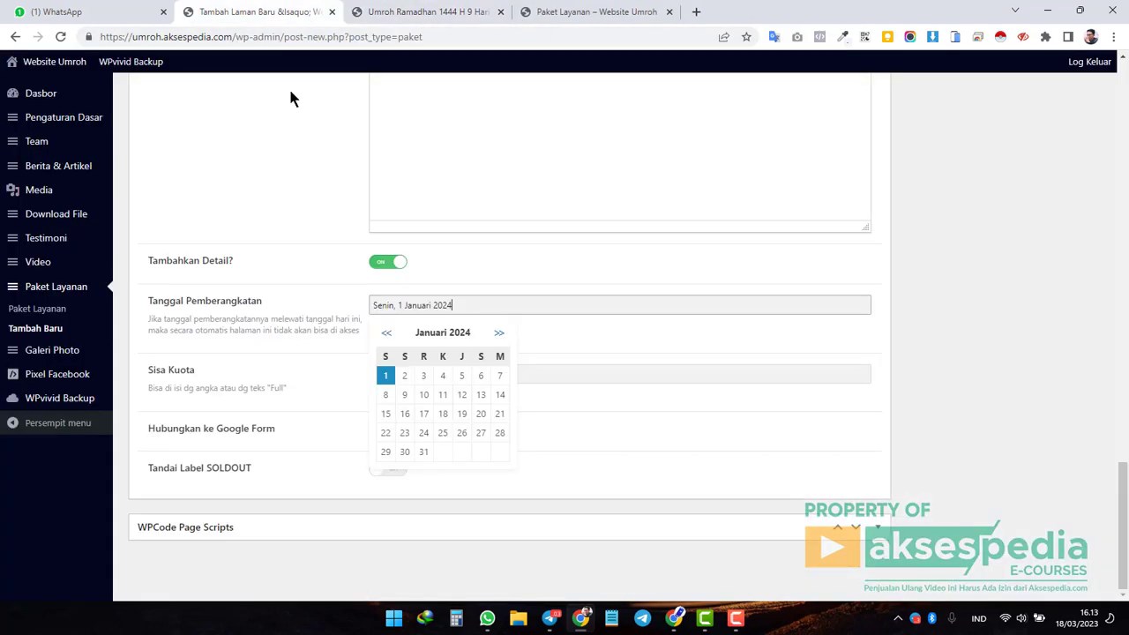
Open Umroh Itikaf 1444 H for editing from a new Paket Layanan tab and check its departure date.
{"action": "middle_click", "coordinate": [37, 308]}
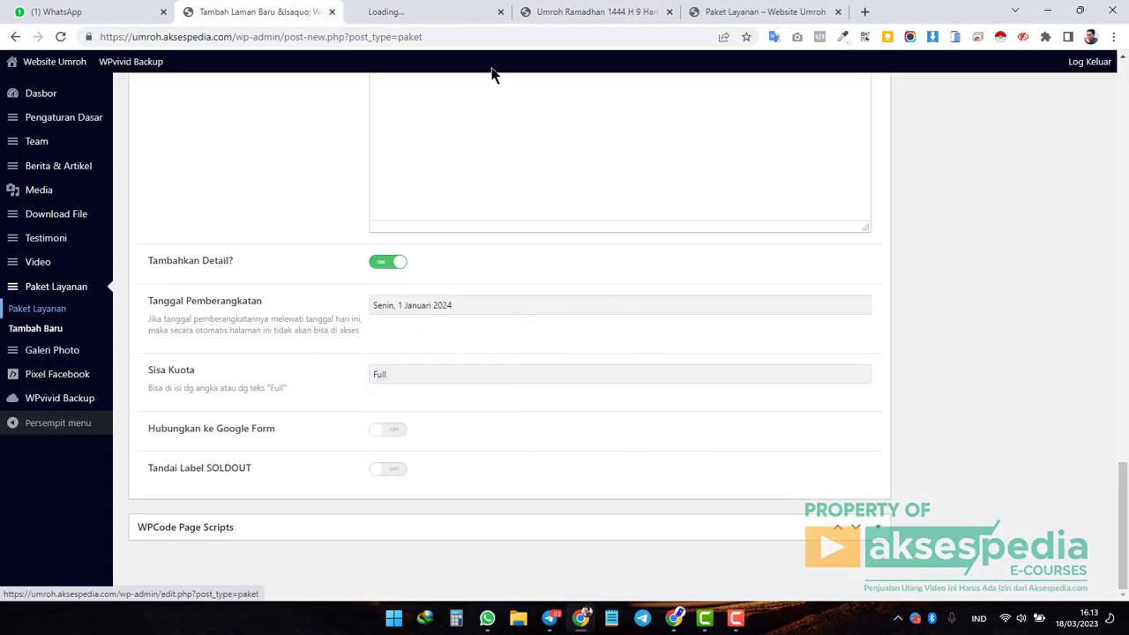
{"action": "left_click", "coordinate": [441, 11]}
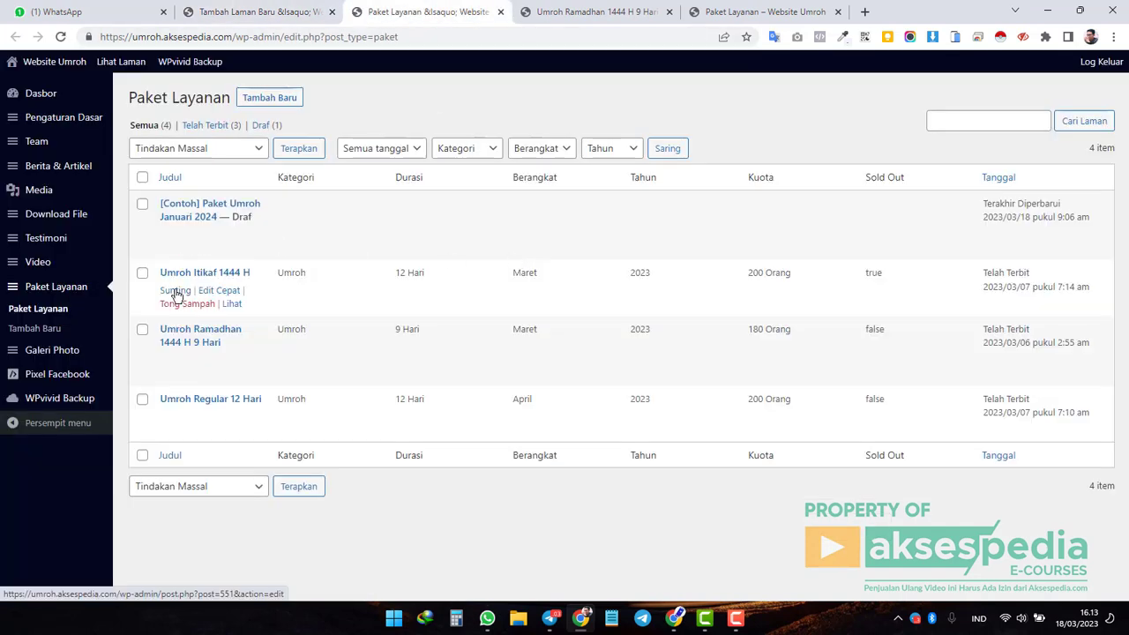
{"action": "left_click", "coordinate": [177, 291]}
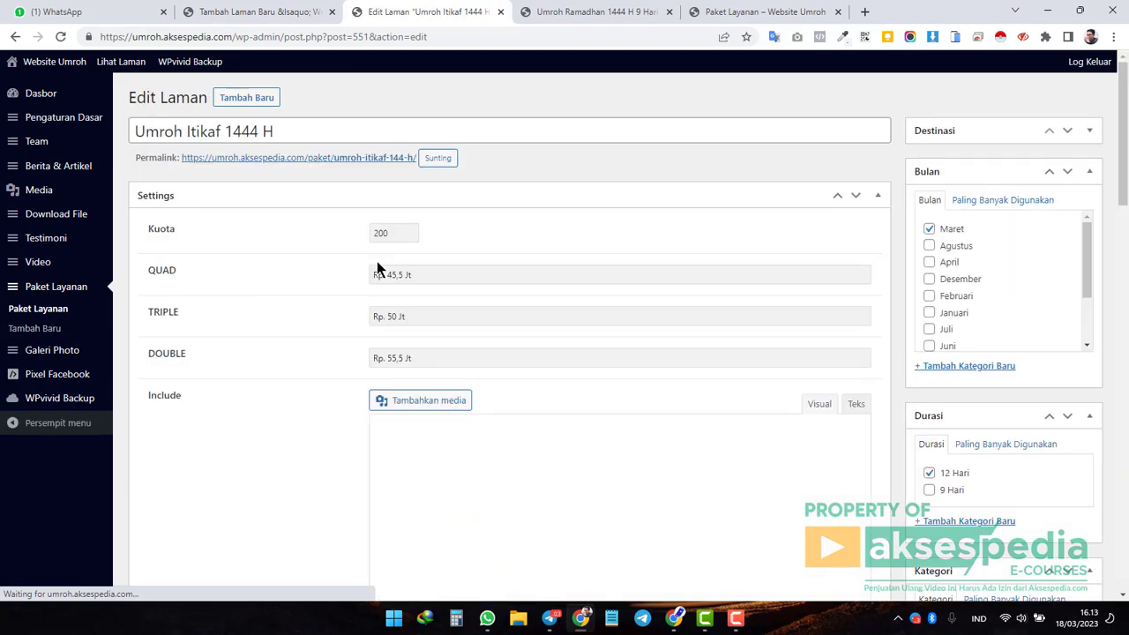
{"action": "scroll", "coordinate": [318, 279], "scroll_direction": "down", "scroll_amount": 15}
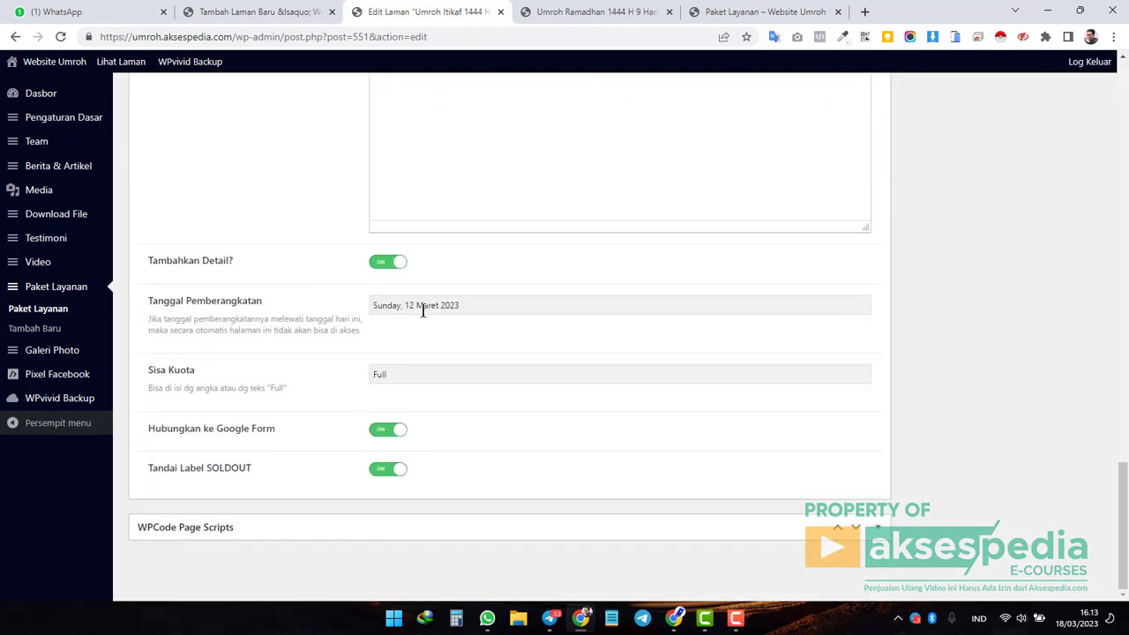
{"action": "left_click_drag", "start_coordinate": [408, 305], "coordinate": [430, 307]}
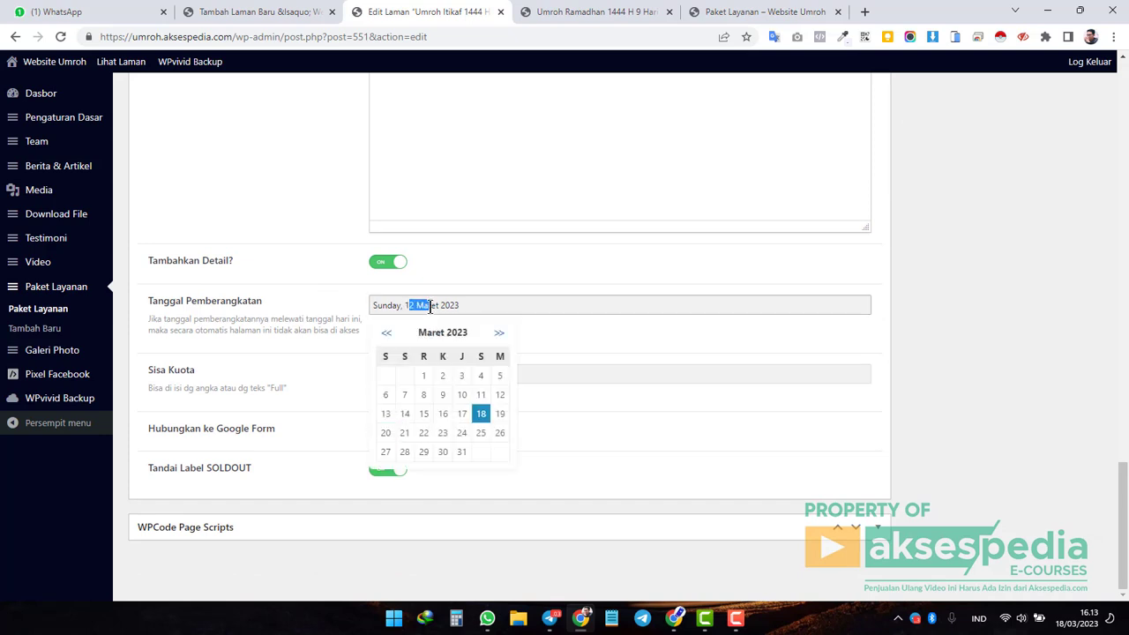
{"action": "left_click", "coordinate": [483, 305]}
{"action": "left_click", "coordinate": [977, 410]}
Compare against today's date on the system calendar, then view the live Ramadhan package page.
{"action": "left_click", "coordinate": [1084, 628]}
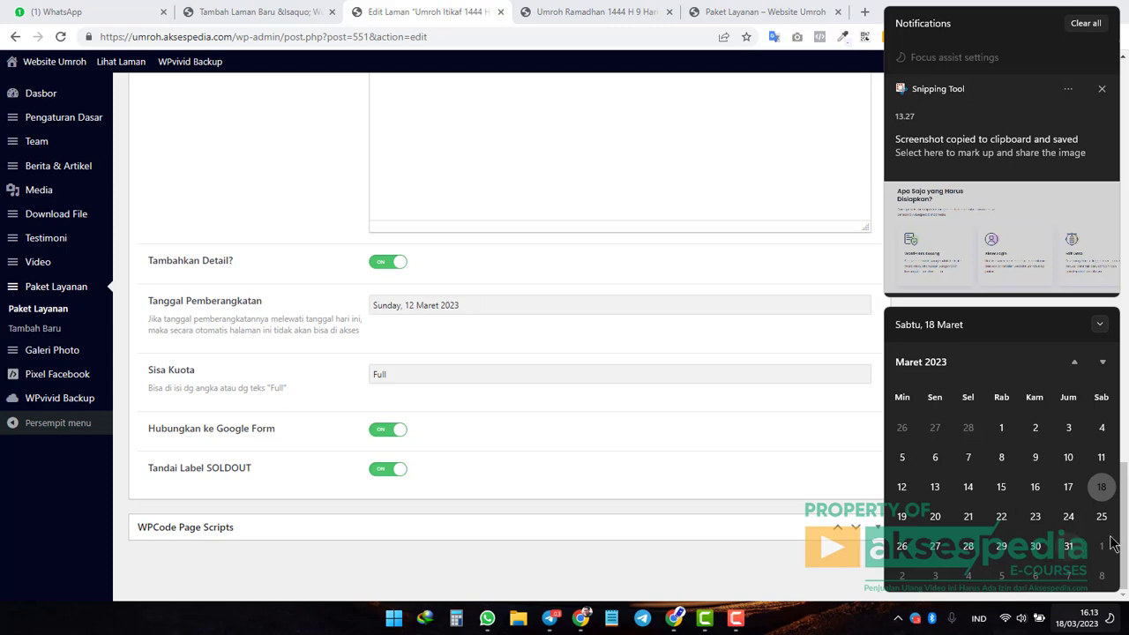
{"action": "left_click", "coordinate": [525, 302]}
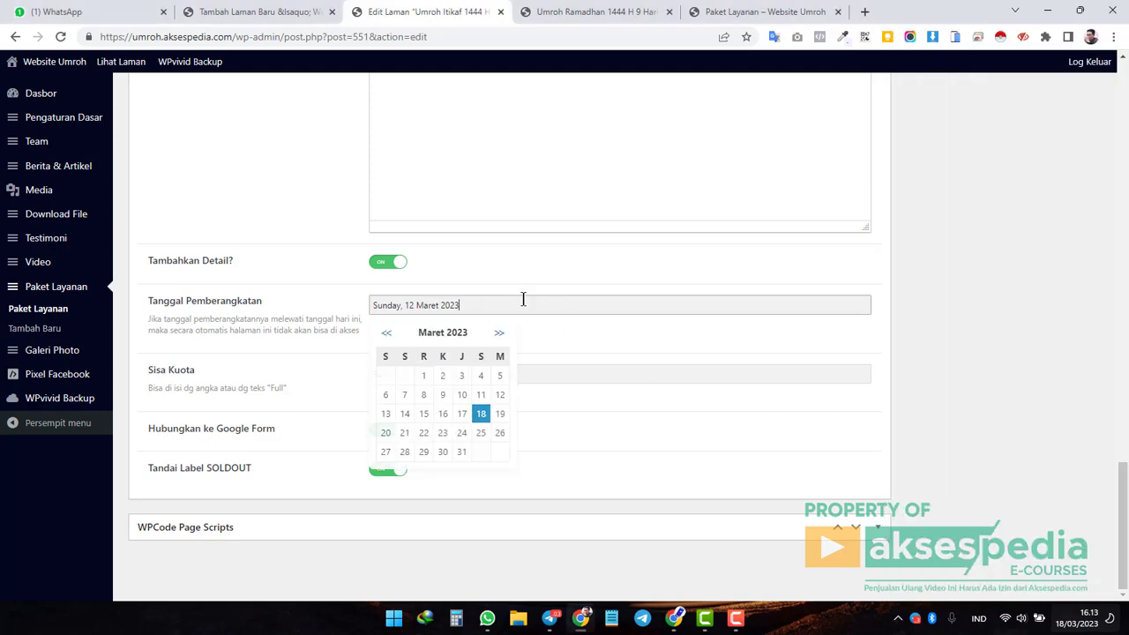
{"action": "scroll", "coordinate": [890, 416], "scroll_direction": "up", "scroll_amount": 10}
{"action": "scroll", "coordinate": [907, 430], "scroll_direction": "up", "scroll_amount": 5}
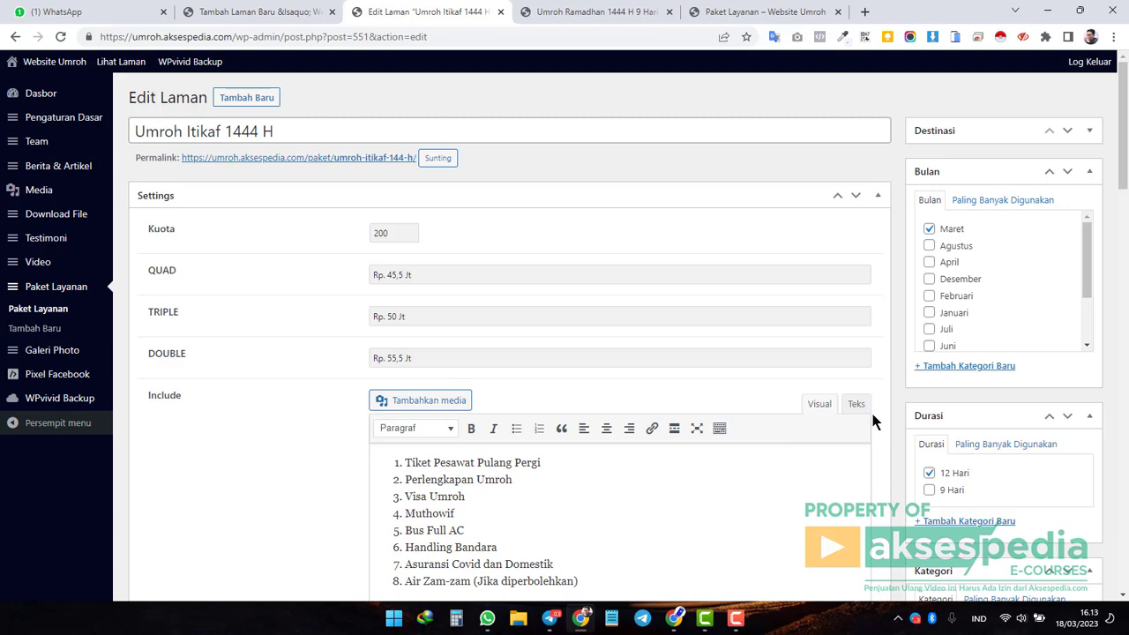
{"action": "left_click", "coordinate": [570, 14]}
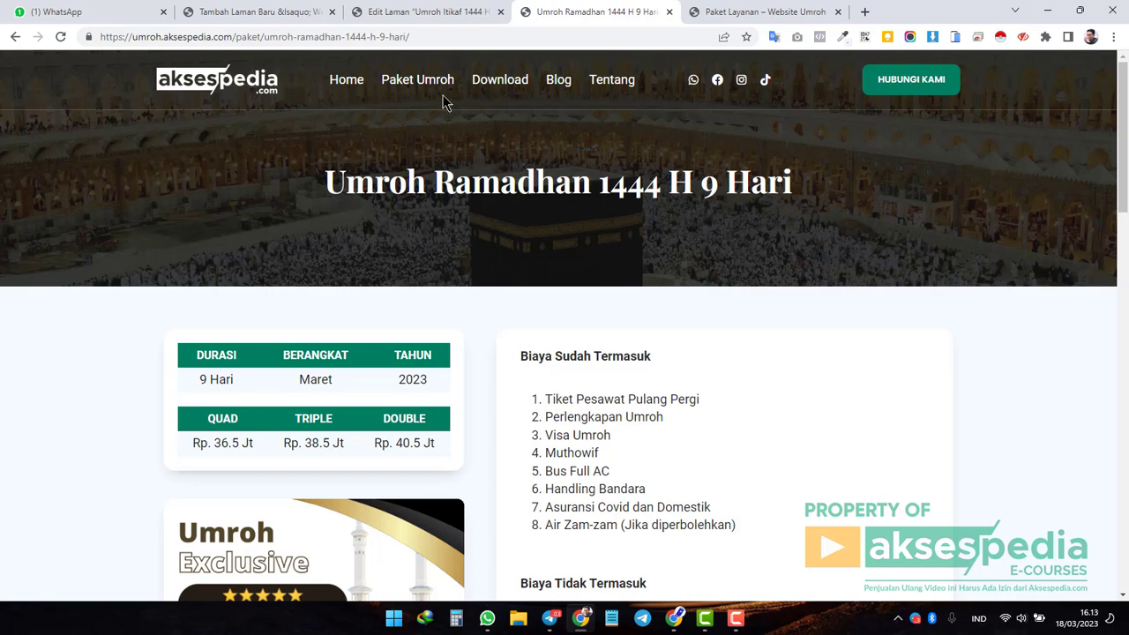
Go to the live Paket Umroh page and scroll to the Itikaf, Regular and Ramadhan cards.
{"action": "left_click", "coordinate": [421, 81]}
{"action": "left_click", "coordinate": [422, 81]}
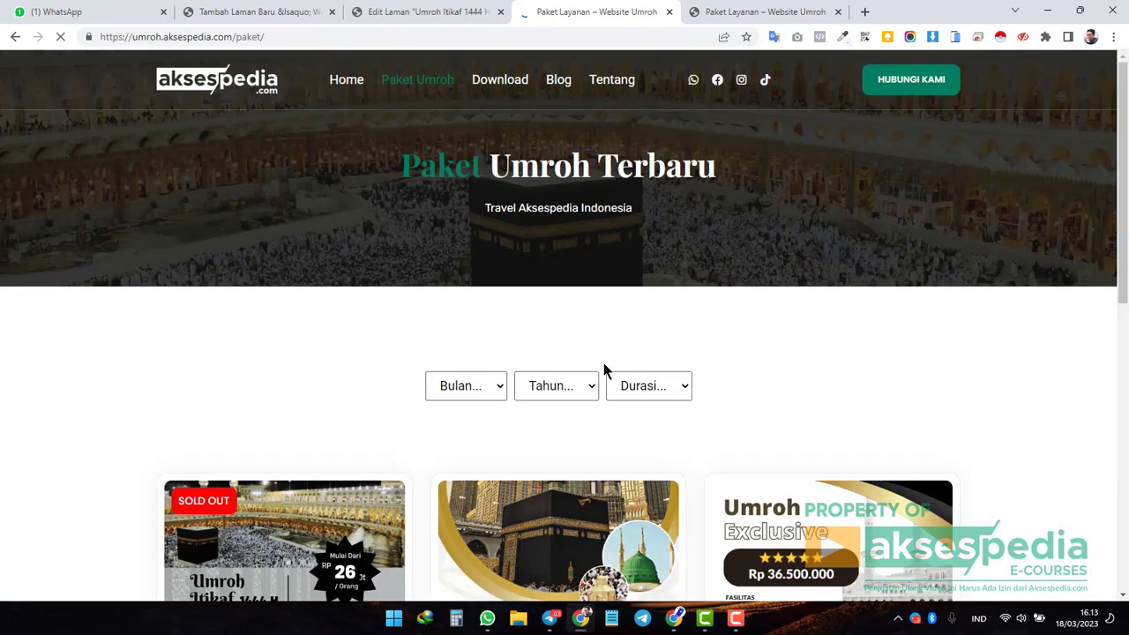
{"action": "scroll", "coordinate": [590, 360], "scroll_direction": "down", "scroll_amount": 1}
{"action": "scroll", "coordinate": [575, 356], "scroll_direction": "down", "scroll_amount": 2}
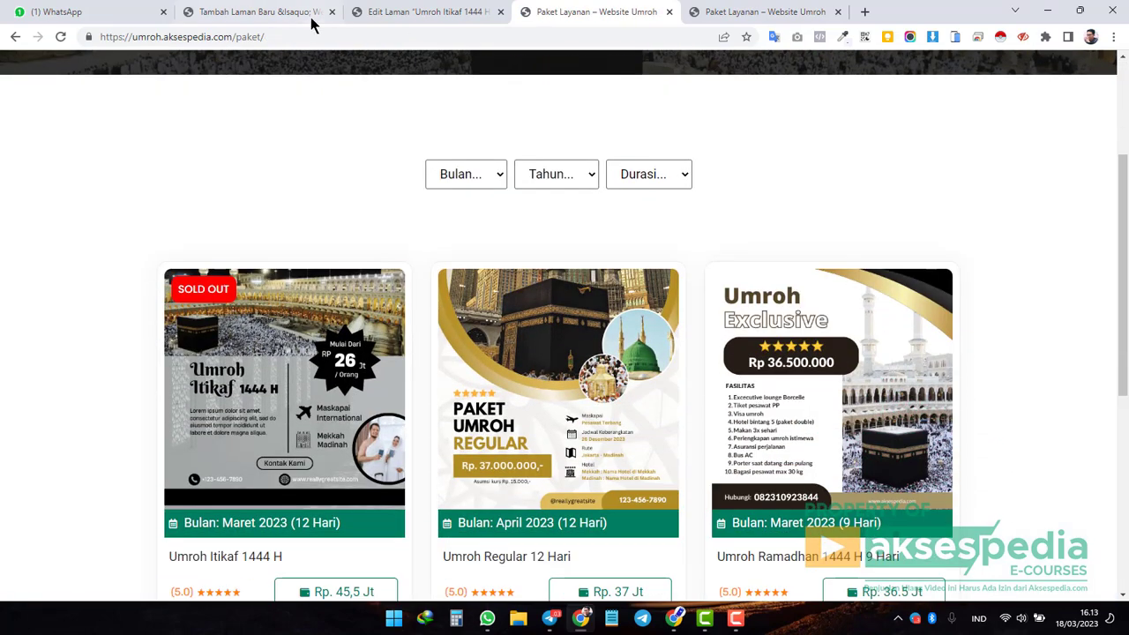
Return to the new package editor and check the departure date calendar.
{"action": "left_click", "coordinate": [264, 11]}
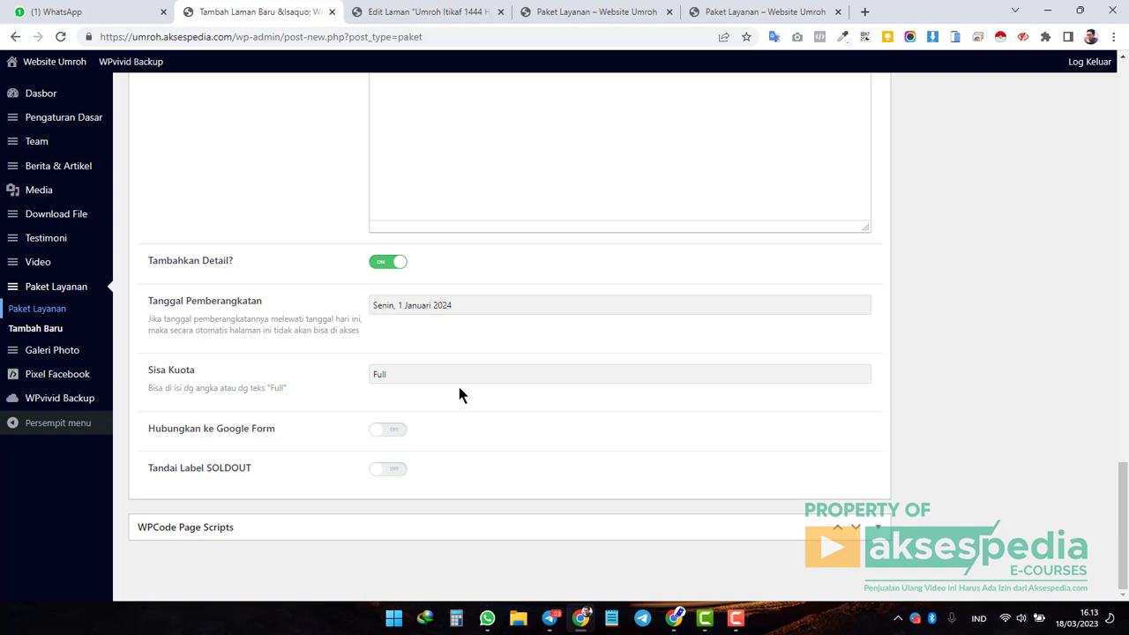
{"action": "left_click", "coordinate": [498, 306]}
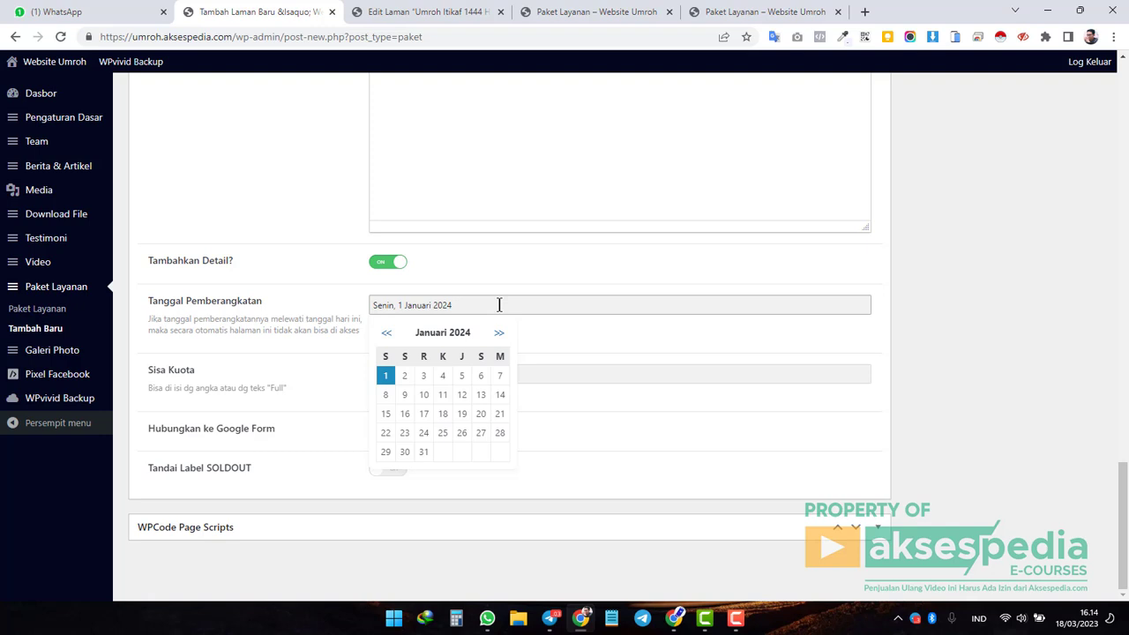
{"action": "left_click", "coordinate": [997, 352]}
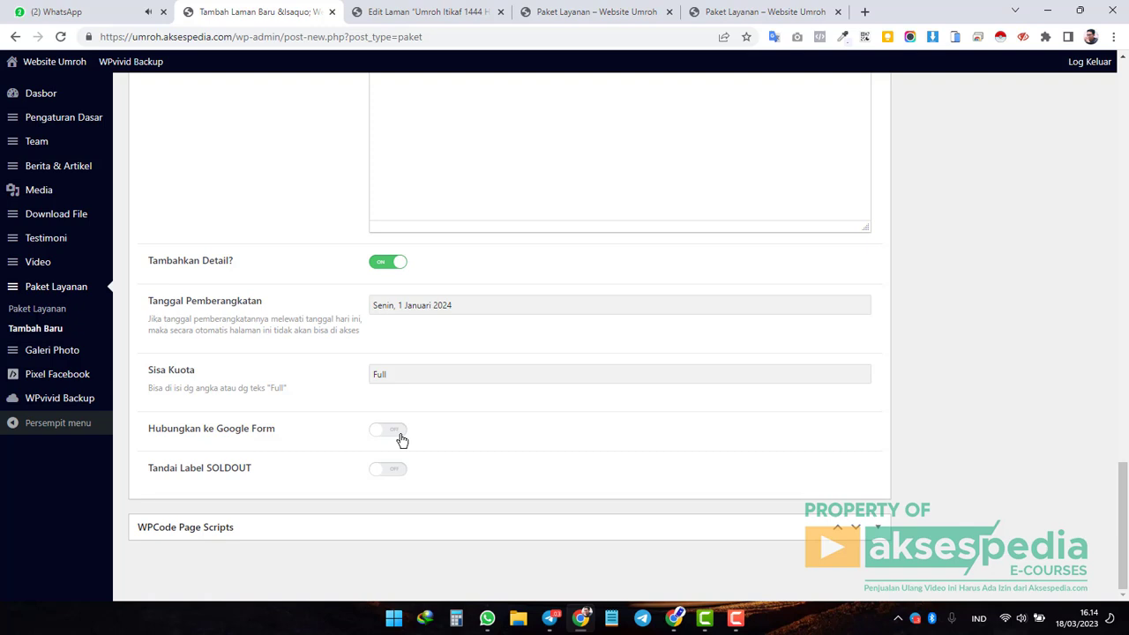
Open Pengaturan Dasar in a new tab and switch 'Hubungkan ke Google Form' on.
{"action": "scroll", "coordinate": [402, 440], "scroll_direction": "up", "scroll_amount": 4}
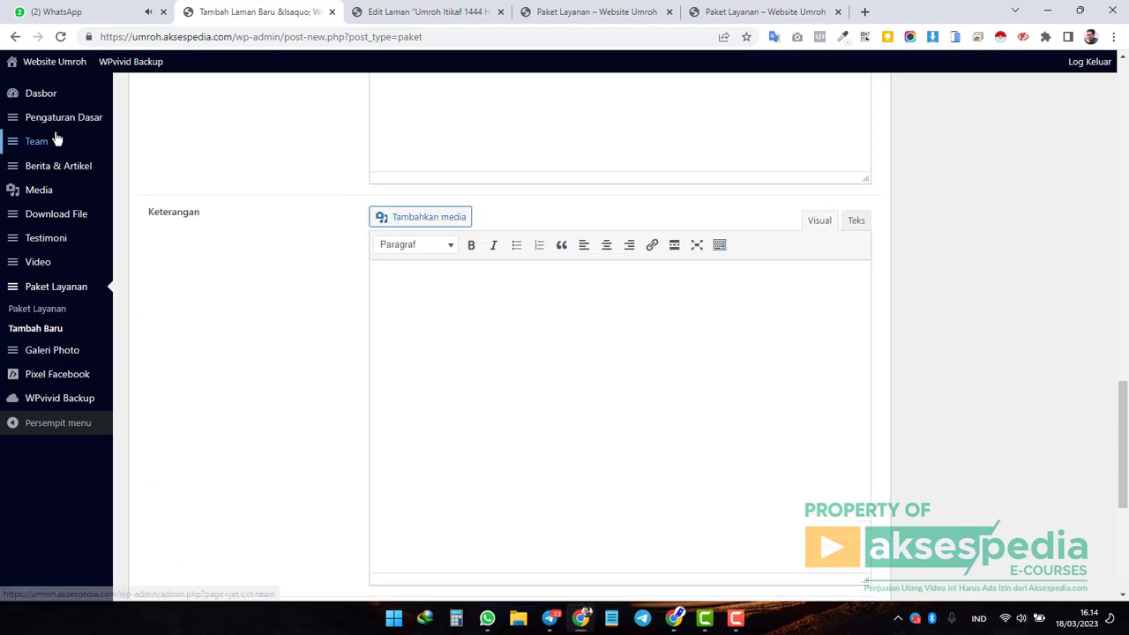
{"action": "middle_click", "coordinate": [76, 123]}
{"action": "scroll", "coordinate": [304, 360], "scroll_direction": "down", "scroll_amount": 4}
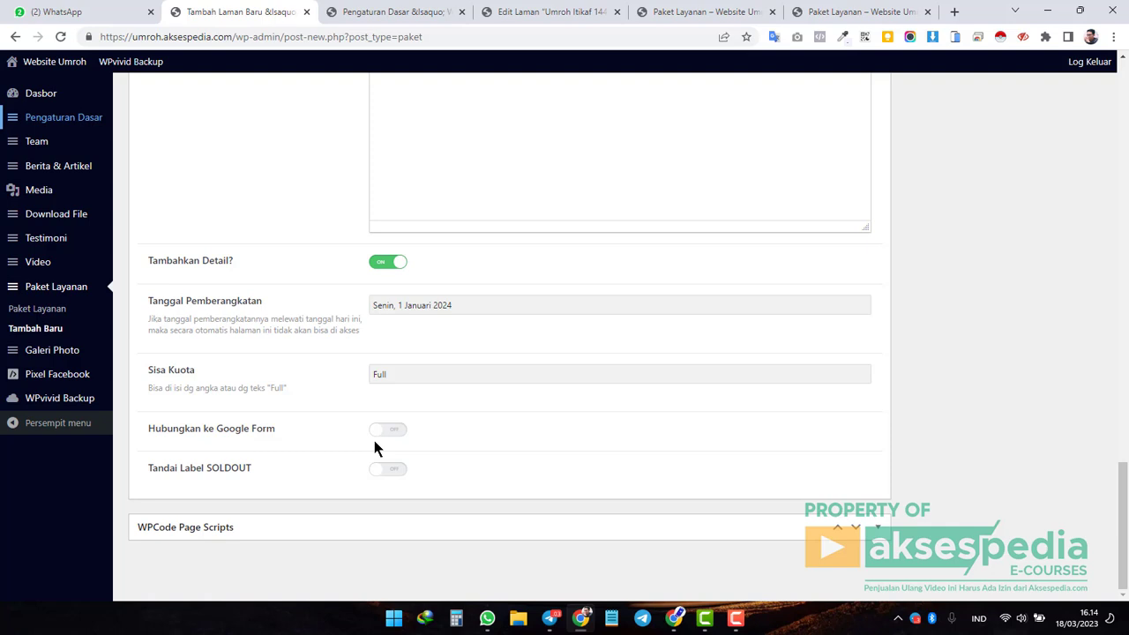
{"action": "left_click", "coordinate": [396, 433]}
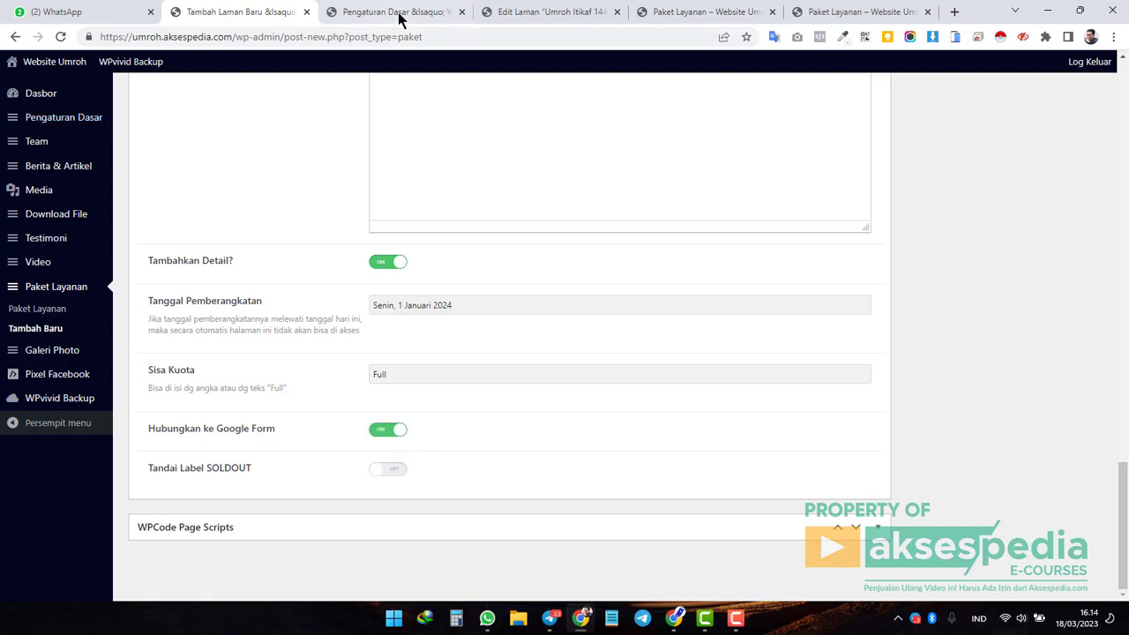
{"action": "left_click", "coordinate": [398, 18]}
Show the Formulir settings and select the stored Link Google Form URL to read it.
{"action": "left_click", "coordinate": [660, 189]}
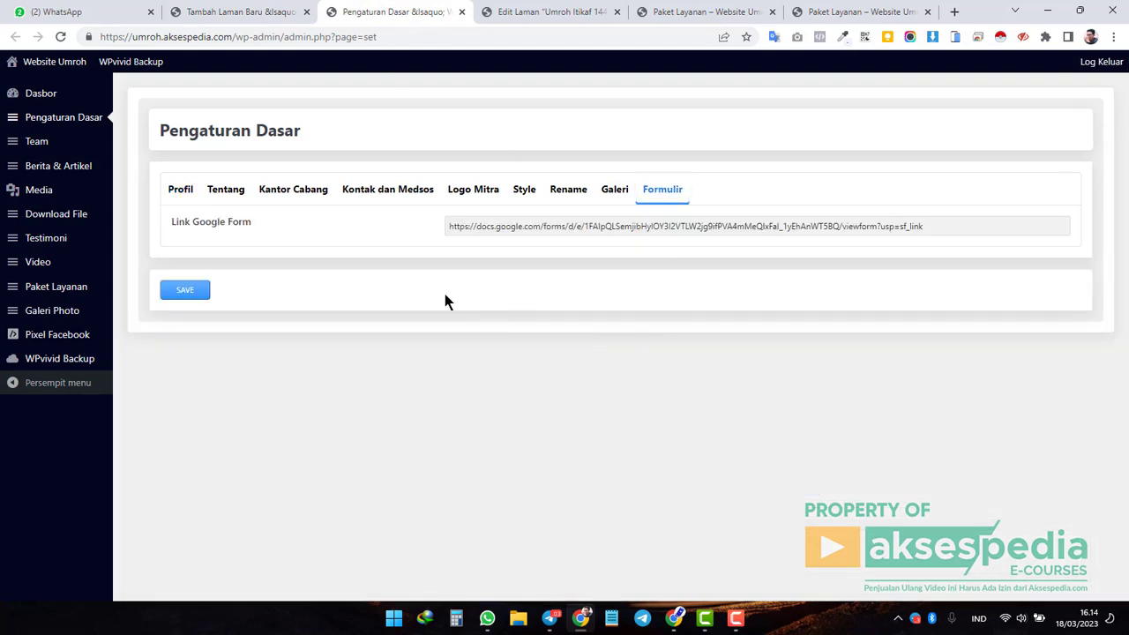
{"action": "left_click_drag", "start_coordinate": [446, 226], "coordinate": [392, 406]}
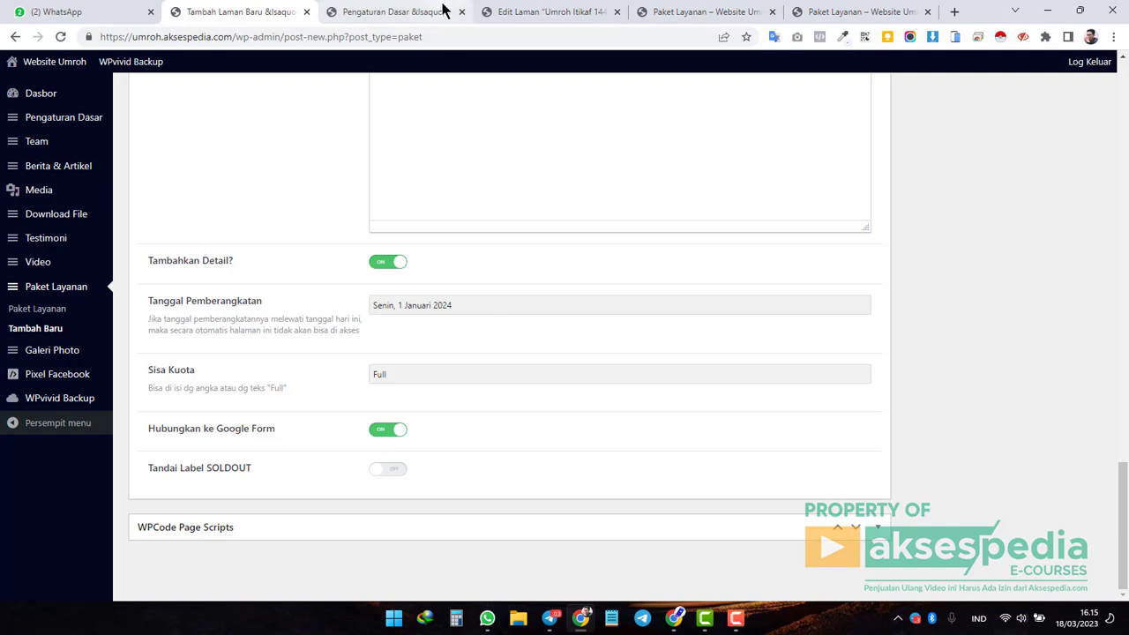
On the live Umroh Regular 12 Hari page, follow Daftar Sekarang to the registration Google Form.
{"action": "left_click", "coordinate": [556, 11]}
{"action": "left_click", "coordinate": [675, 11]}
{"action": "scroll", "coordinate": [733, 221], "scroll_direction": "down", "scroll_amount": 3}
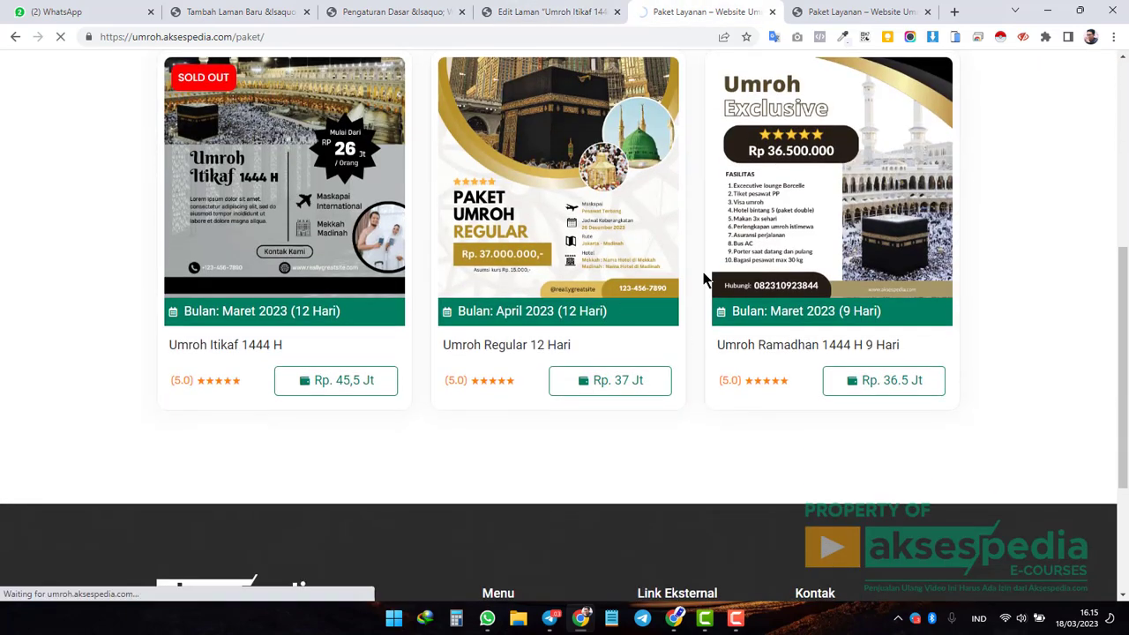
{"action": "scroll", "coordinate": [693, 285], "scroll_direction": "down", "scroll_amount": 5}
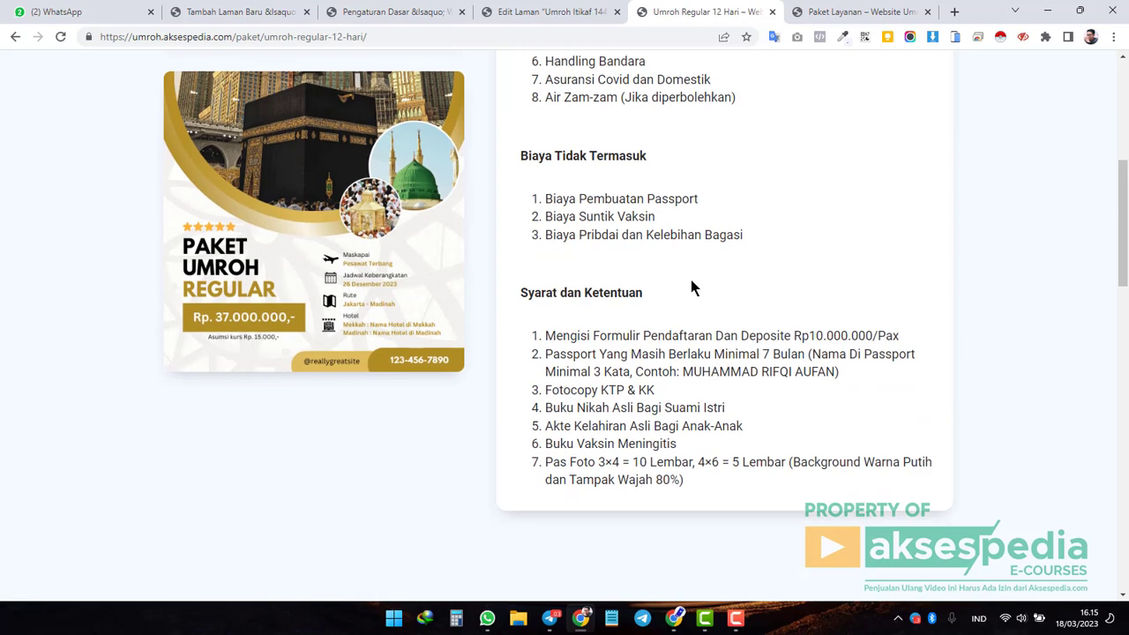
{"action": "scroll", "coordinate": [693, 285], "scroll_direction": "down", "scroll_amount": 8}
{"action": "scroll", "coordinate": [484, 305], "scroll_direction": "up", "scroll_amount": 3}
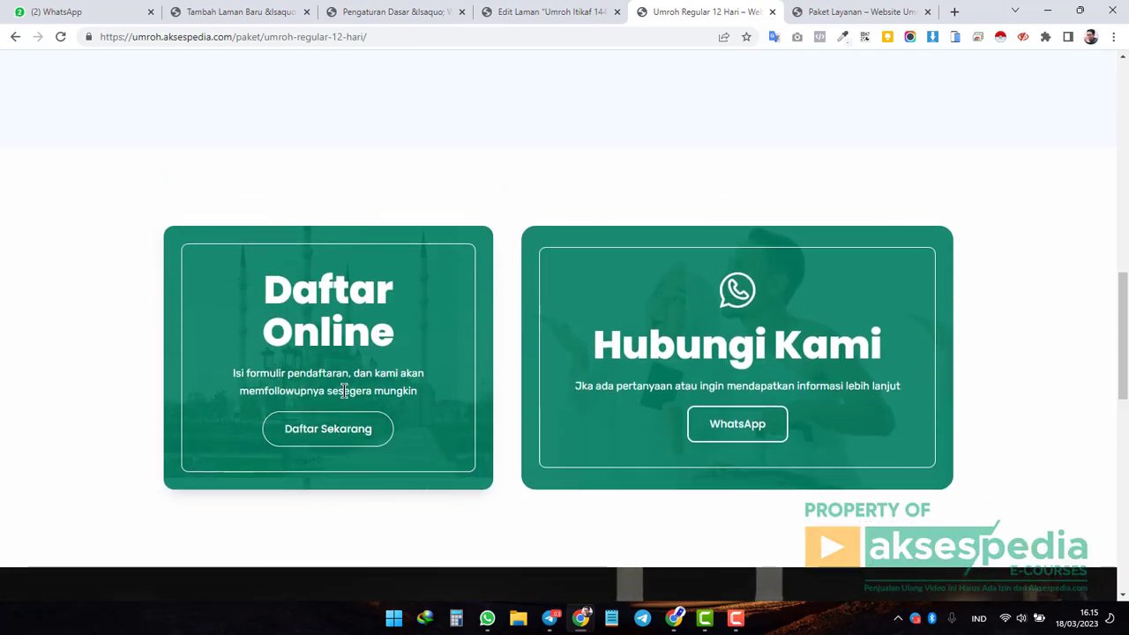
{"action": "left_click", "coordinate": [348, 432]}
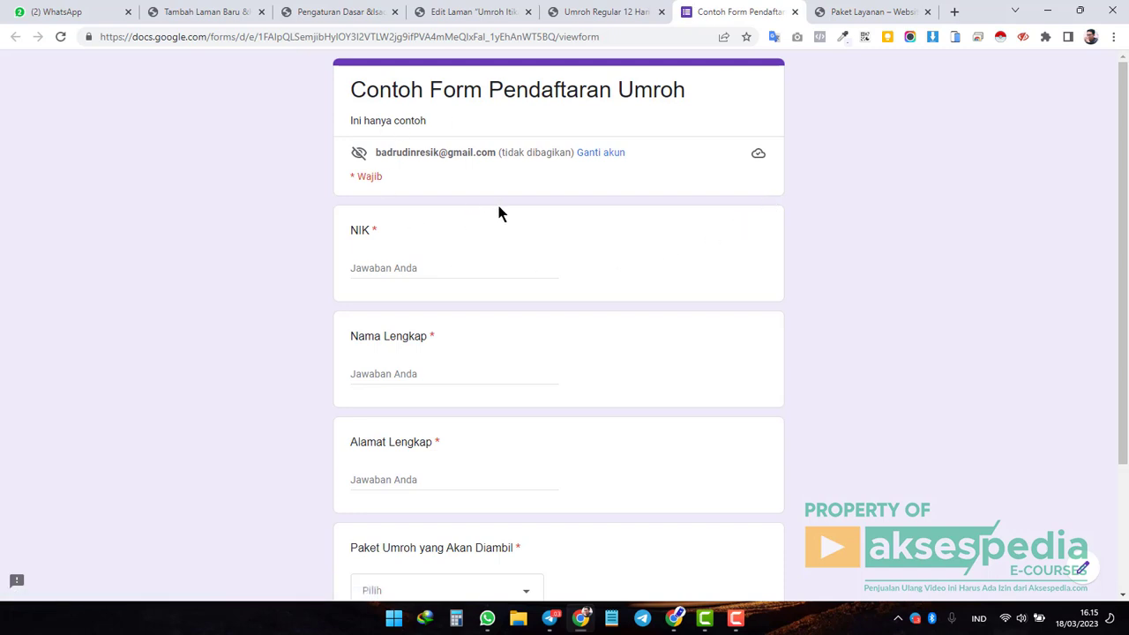
Confirm 'Paket Umroh yang Akan Diambil' lists Paket Umroh Januari 2024, then return to Pengaturan Dasar.
{"action": "scroll", "coordinate": [500, 209], "scroll_direction": "down", "scroll_amount": 2}
{"action": "left_click", "coordinate": [523, 430]}
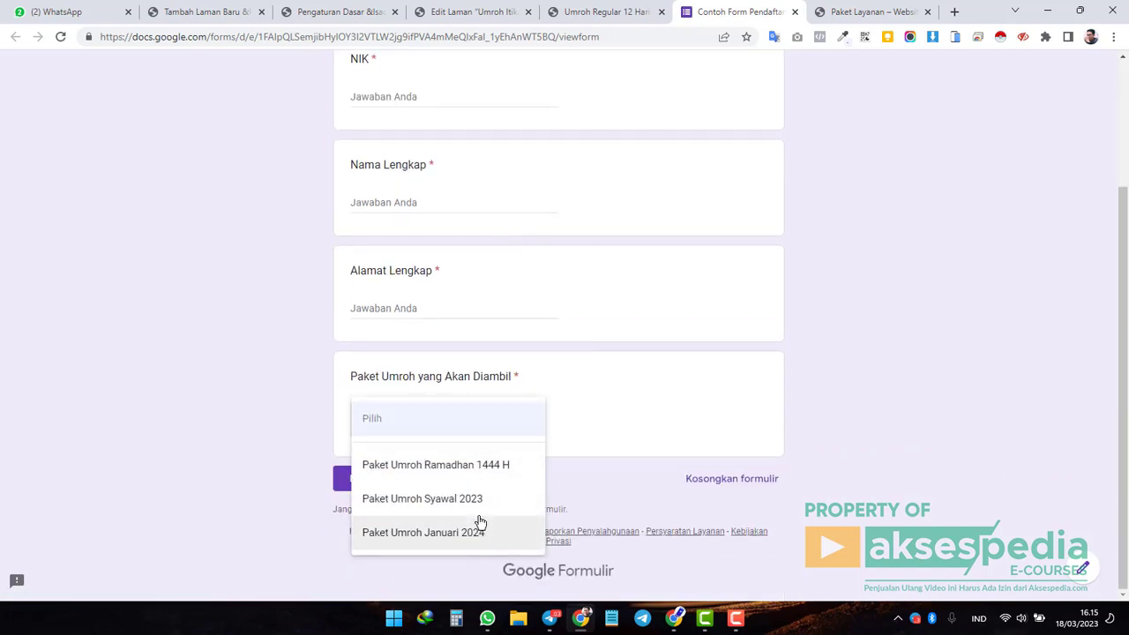
{"action": "left_click", "coordinate": [881, 338]}
{"action": "scroll", "coordinate": [862, 359], "scroll_direction": "up", "scroll_amount": 2}
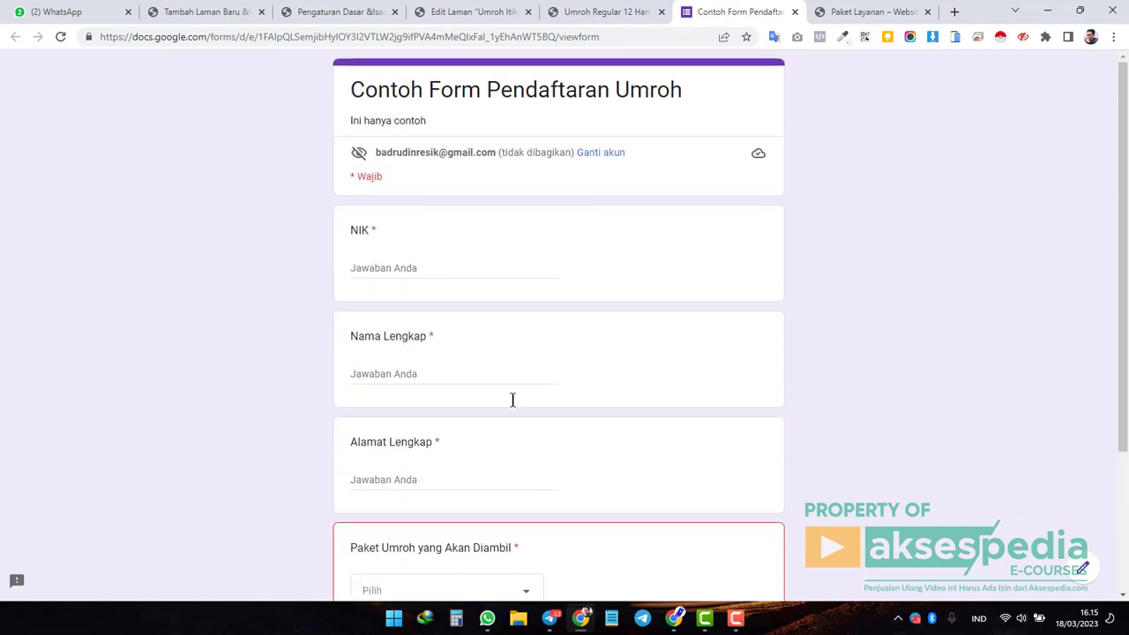
{"action": "left_click", "coordinate": [336, 12]}
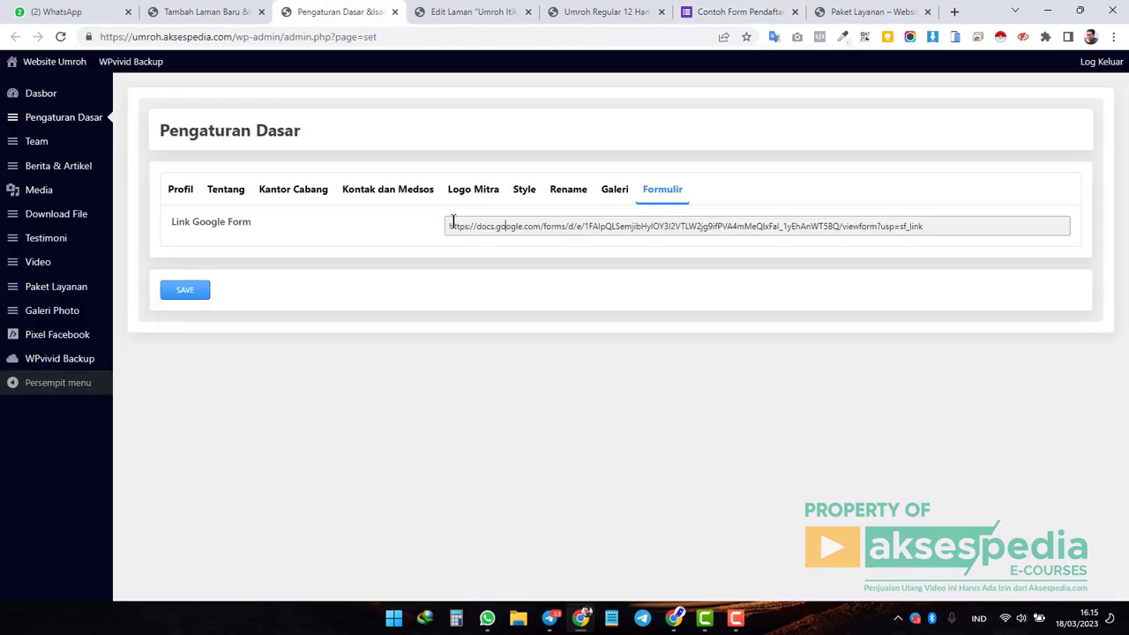
Copy-select the full Google Form link, then leave 'Hubungkan ke Google Form' off in the editor.
{"action": "left_click_drag", "start_coordinate": [448, 226], "coordinate": [936, 228]}
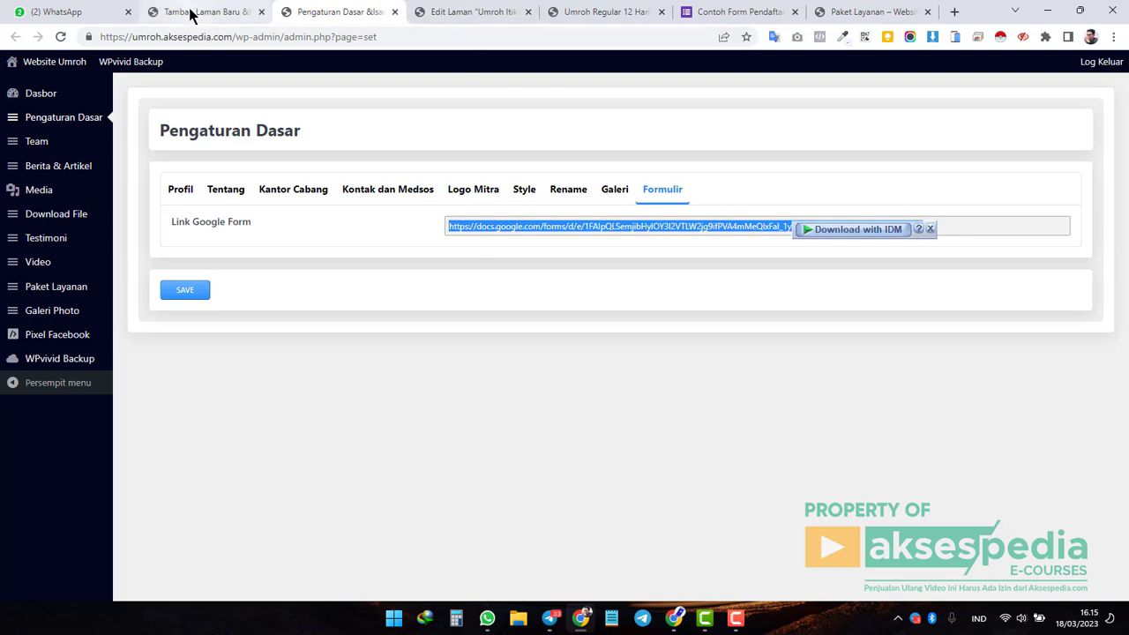
{"action": "left_click", "coordinate": [191, 12]}
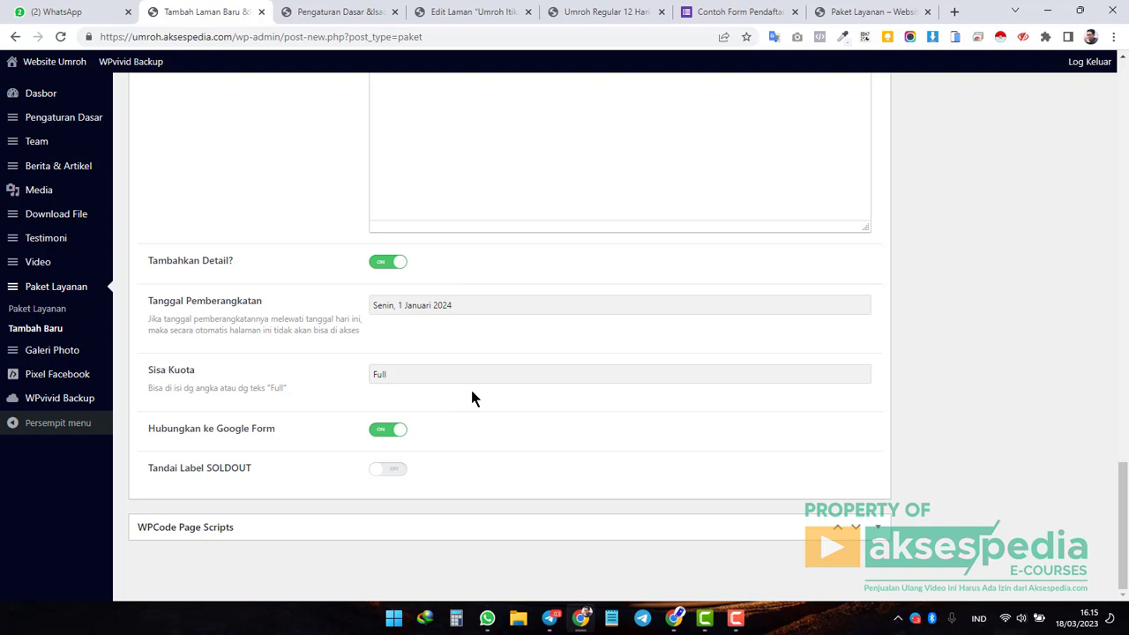
{"action": "left_click", "coordinate": [402, 438]}
{"action": "left_click", "coordinate": [385, 440]}
Turn 'Tandai Label SOLDOUT' on and move the live site tab beside the settings tab.
{"action": "left_click", "coordinate": [401, 475]}
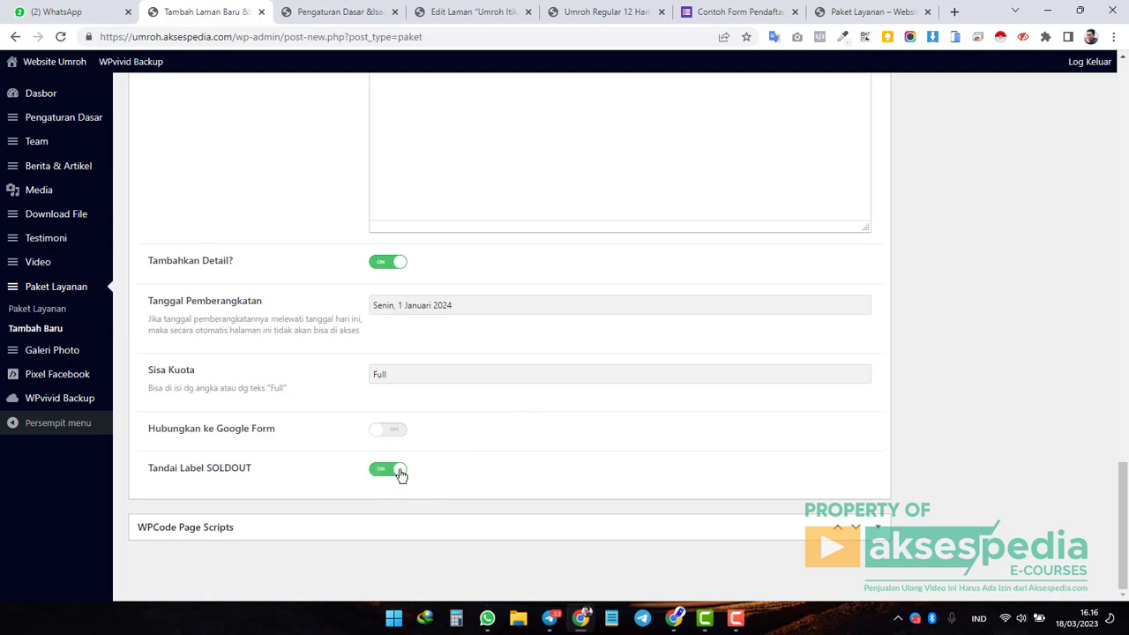
{"action": "left_click", "coordinate": [349, 11]}
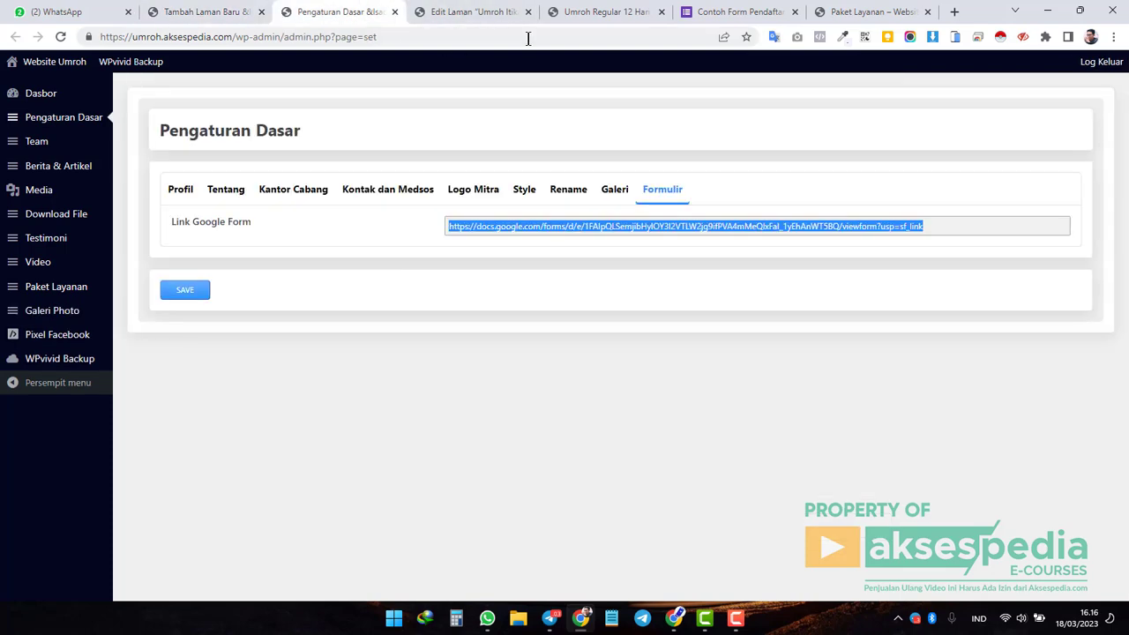
{"action": "left_click", "coordinate": [592, 11]}
{"action": "scroll", "coordinate": [473, 239], "scroll_direction": "up", "scroll_amount": 15}
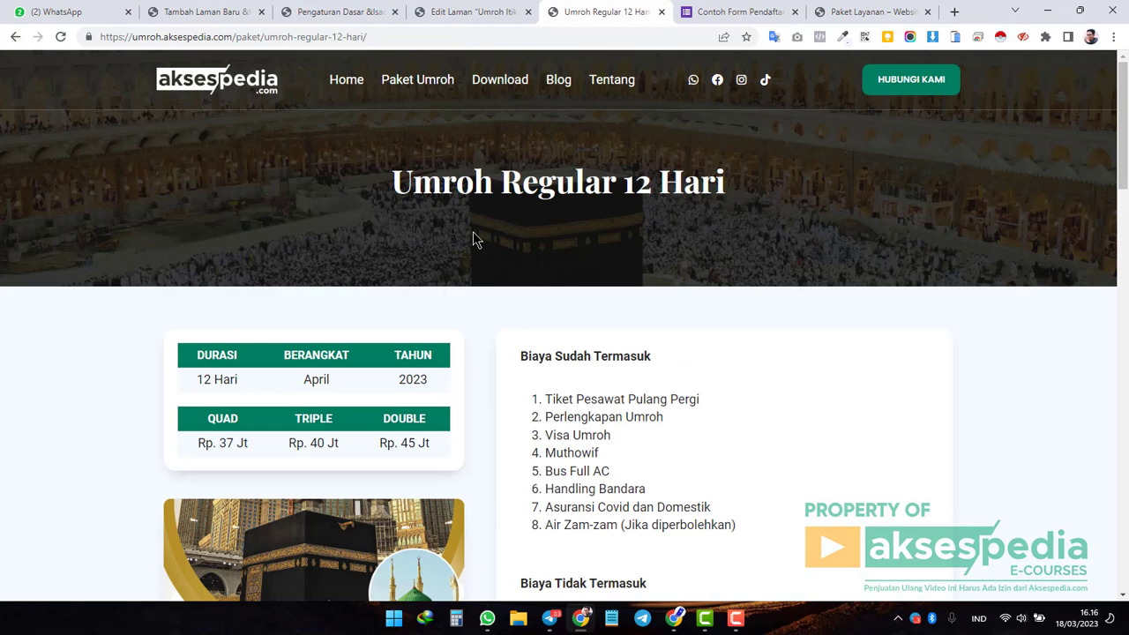
{"action": "left_click_drag", "start_coordinate": [605, 11], "coordinate": [341, 11]}
{"action": "scroll", "coordinate": [536, 279], "scroll_direction": "down", "scroll_amount": 1}
{"action": "scroll", "coordinate": [537, 284], "scroll_direction": "down", "scroll_amount": 3}
Remove the SOLDOUT label and reconnect the package to the Google Form.
{"action": "left_click", "coordinate": [221, 16]}
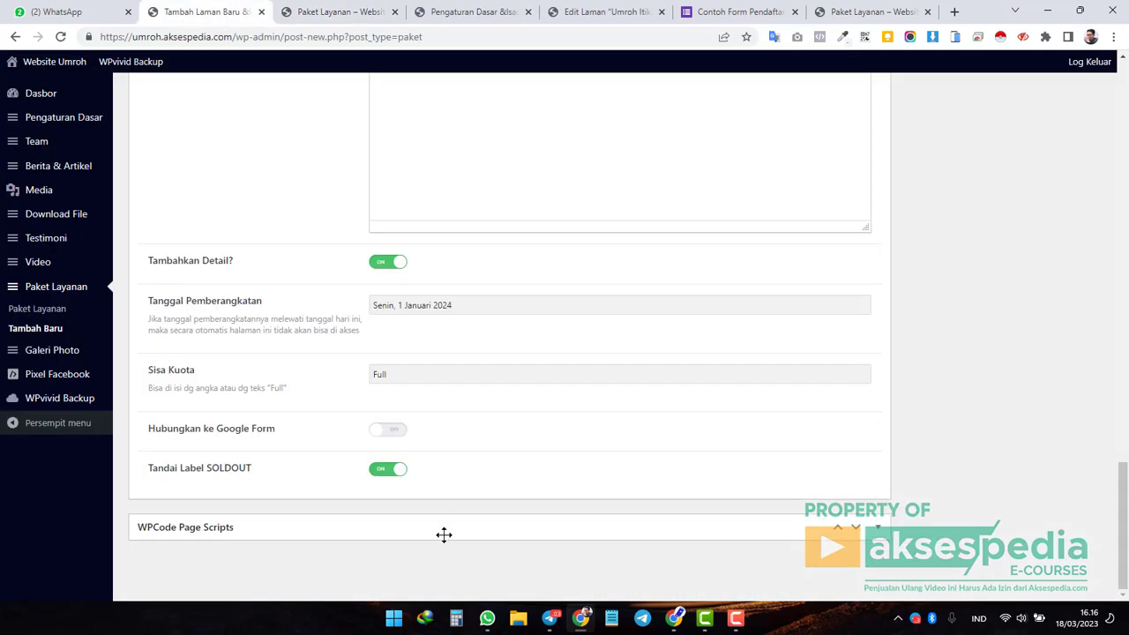
{"action": "left_click", "coordinate": [379, 479]}
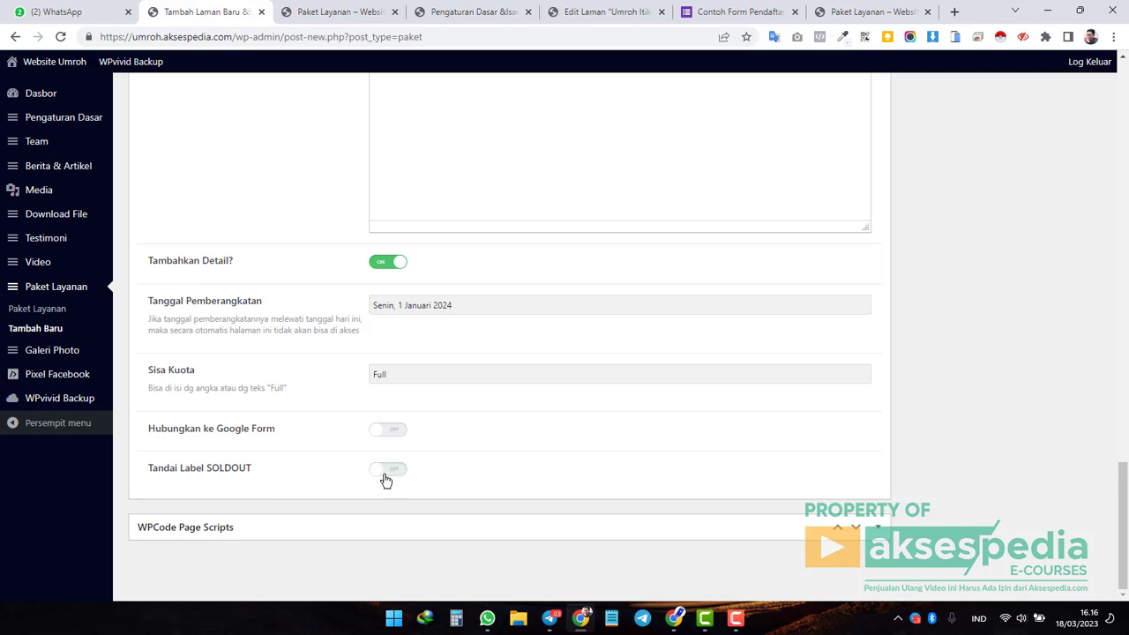
{"action": "left_click", "coordinate": [393, 431]}
{"action": "scroll", "coordinate": [644, 384], "scroll_direction": "up", "scroll_amount": 5}
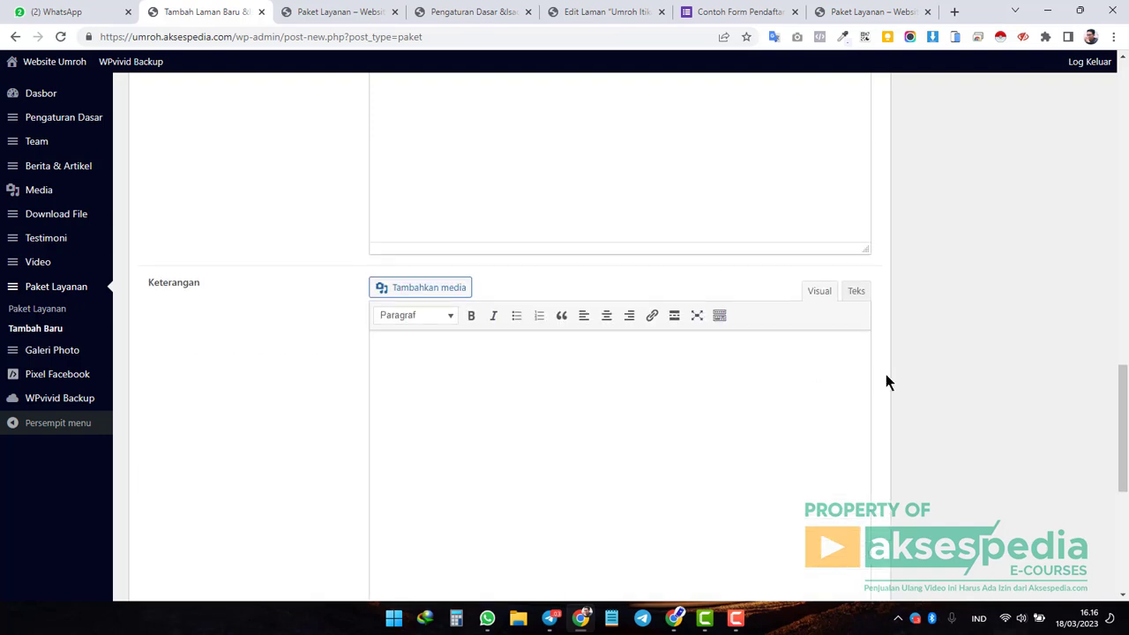
{"action": "scroll", "coordinate": [885, 379], "scroll_direction": "up", "scroll_amount": 15}
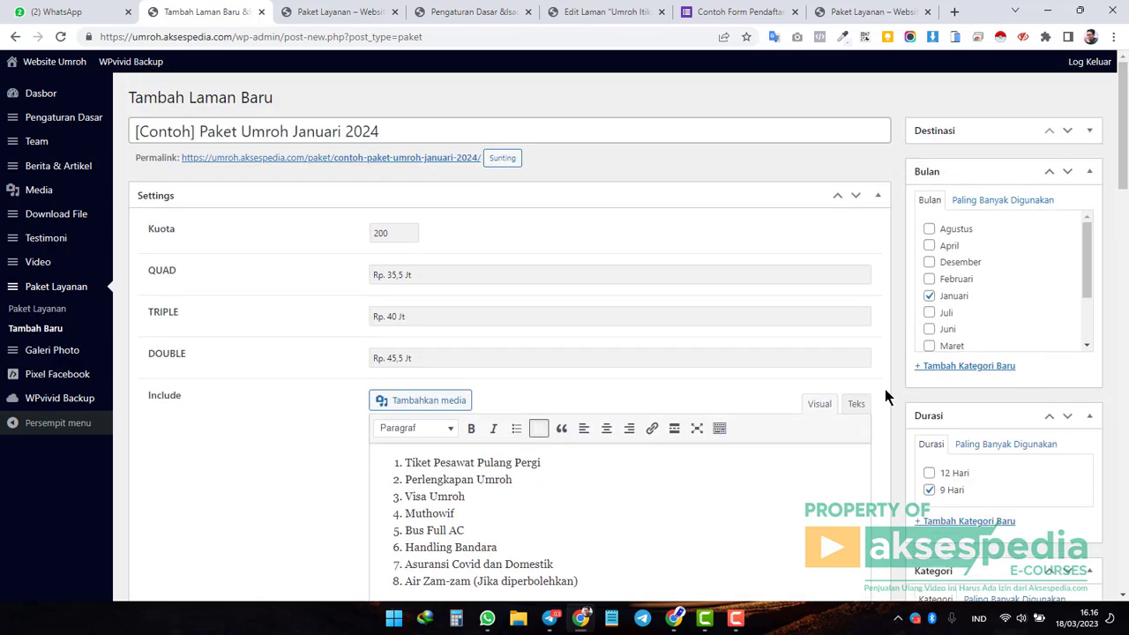
{"action": "scroll", "coordinate": [885, 389], "scroll_direction": "down", "scroll_amount": 5}
{"action": "scroll", "coordinate": [885, 389], "scroll_direction": "down", "scroll_amount": 4}
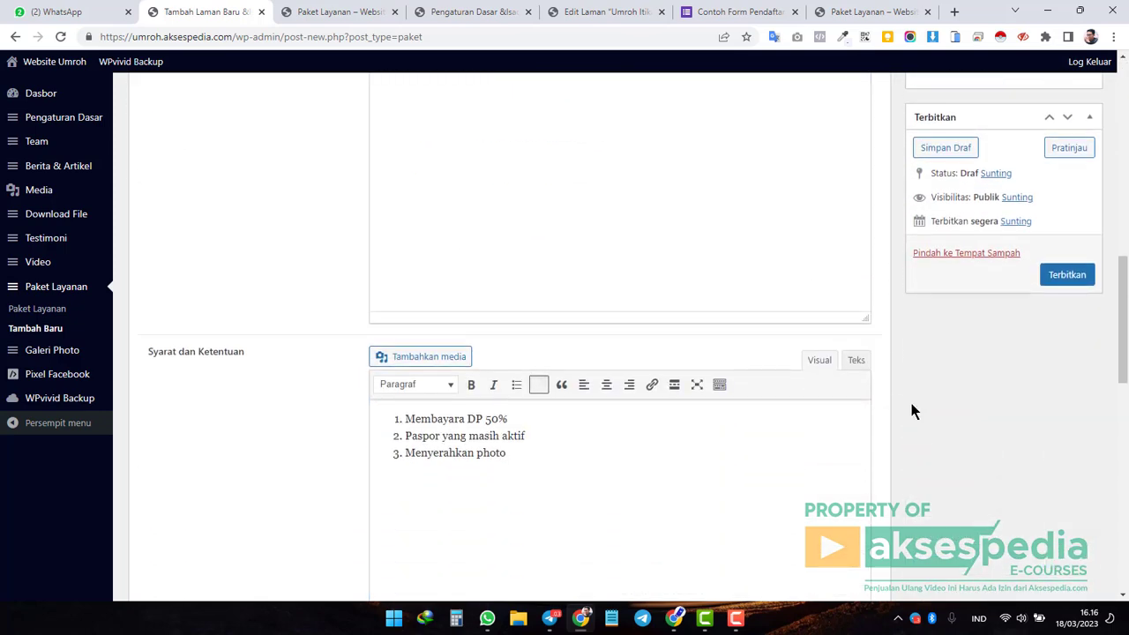
{"action": "scroll", "coordinate": [898, 398], "scroll_direction": "up", "scroll_amount": 2}
{"action": "scroll", "coordinate": [909, 419], "scroll_direction": "up", "scroll_amount": 1}
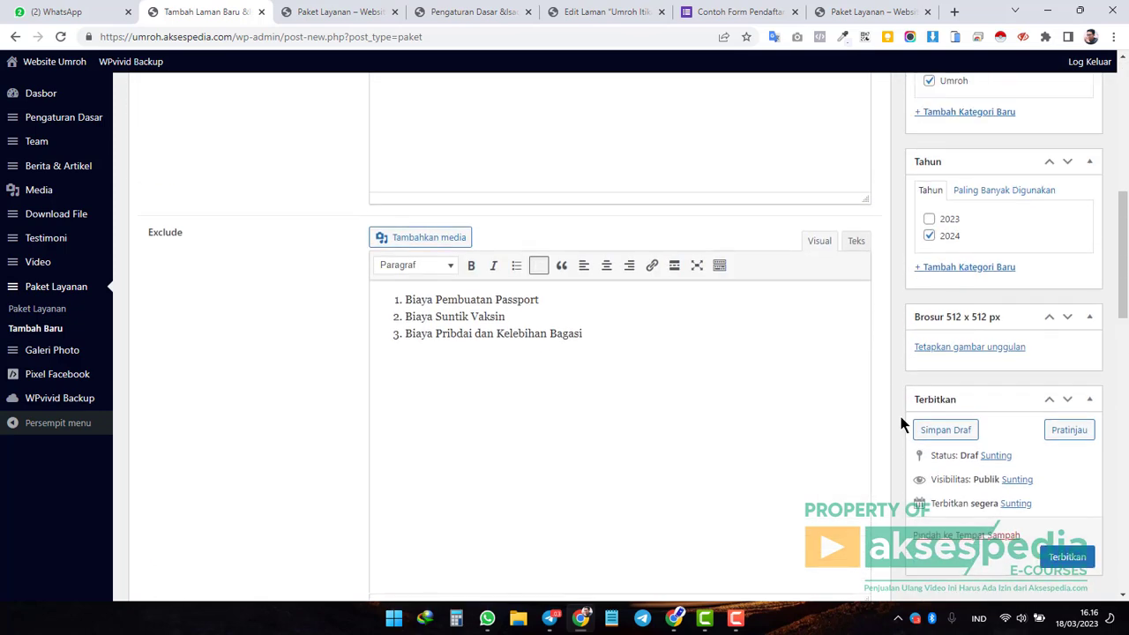
{"action": "scroll", "coordinate": [901, 424], "scroll_direction": "up", "scroll_amount": 2}
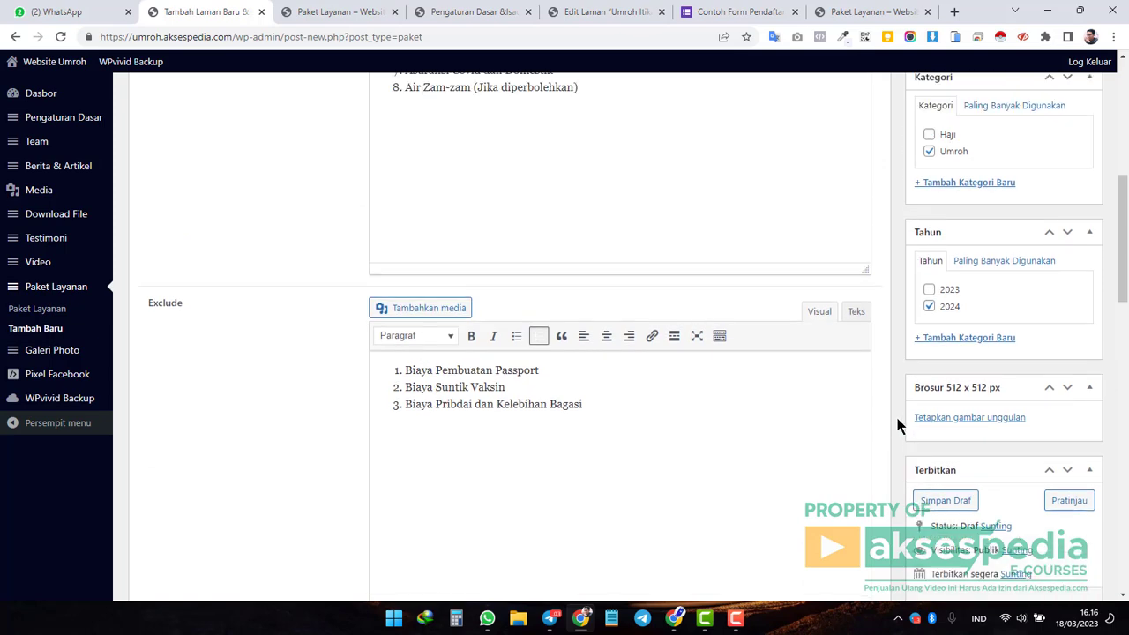
Glance at the live listing, then start 'Tetapkan gambar unggulan' in the Brosur box.
{"action": "left_click", "coordinate": [318, 12]}
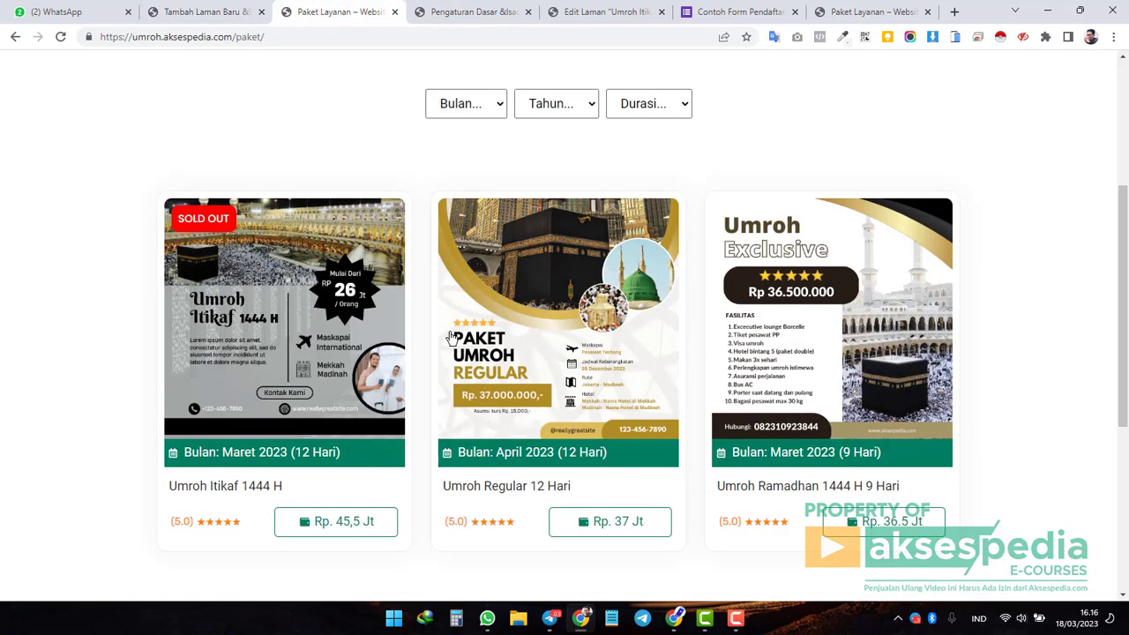
{"action": "left_click", "coordinate": [204, 13]}
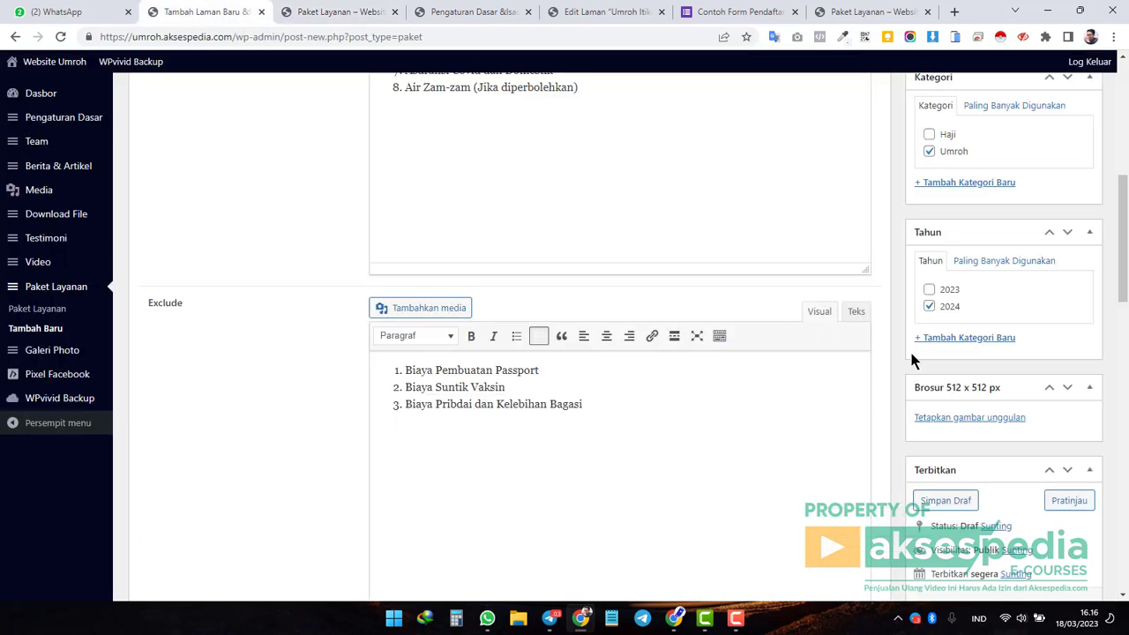
{"action": "left_click", "coordinate": [971, 420]}
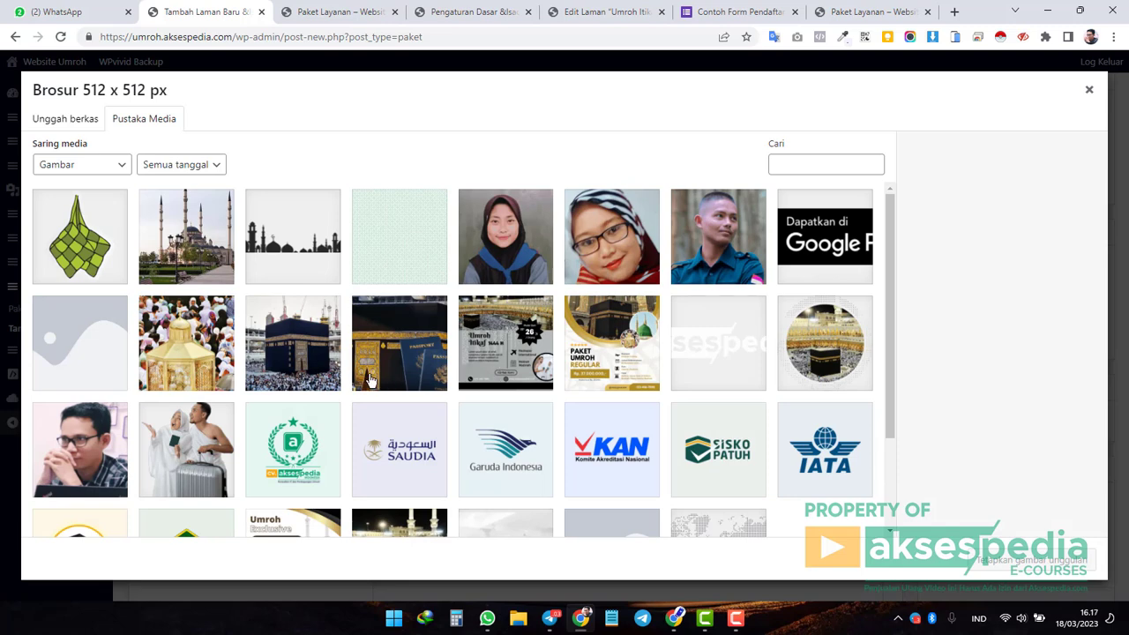
Set the Paket Umroh Regular image as the Brosur and view the live Paket Layanan listing.
{"action": "left_click", "coordinate": [609, 360]}
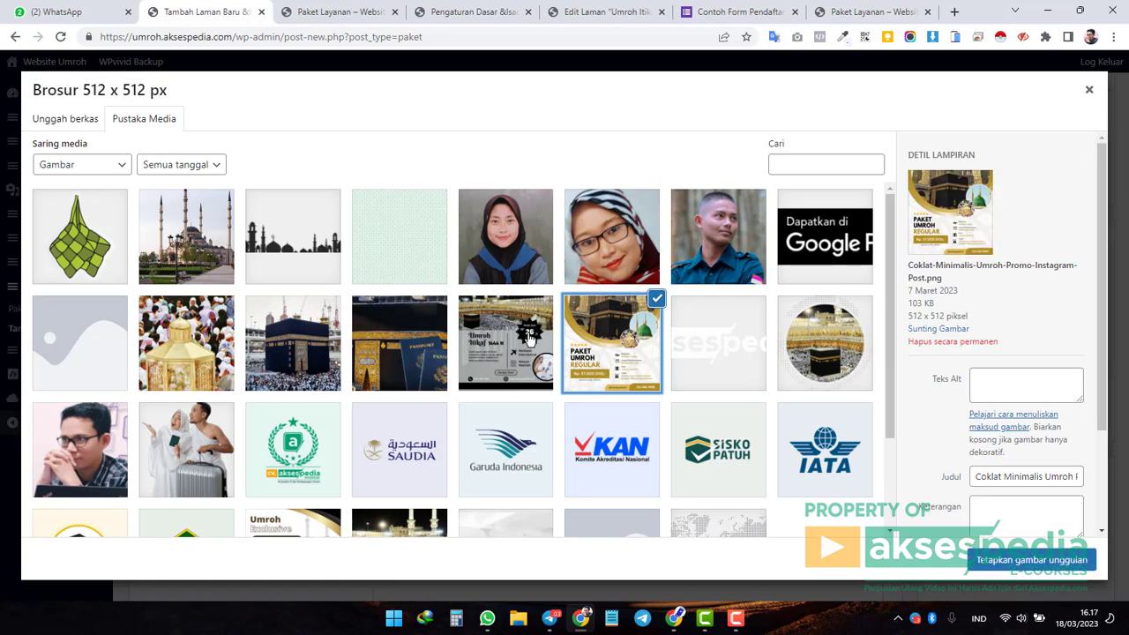
{"action": "left_click", "coordinate": [1005, 558]}
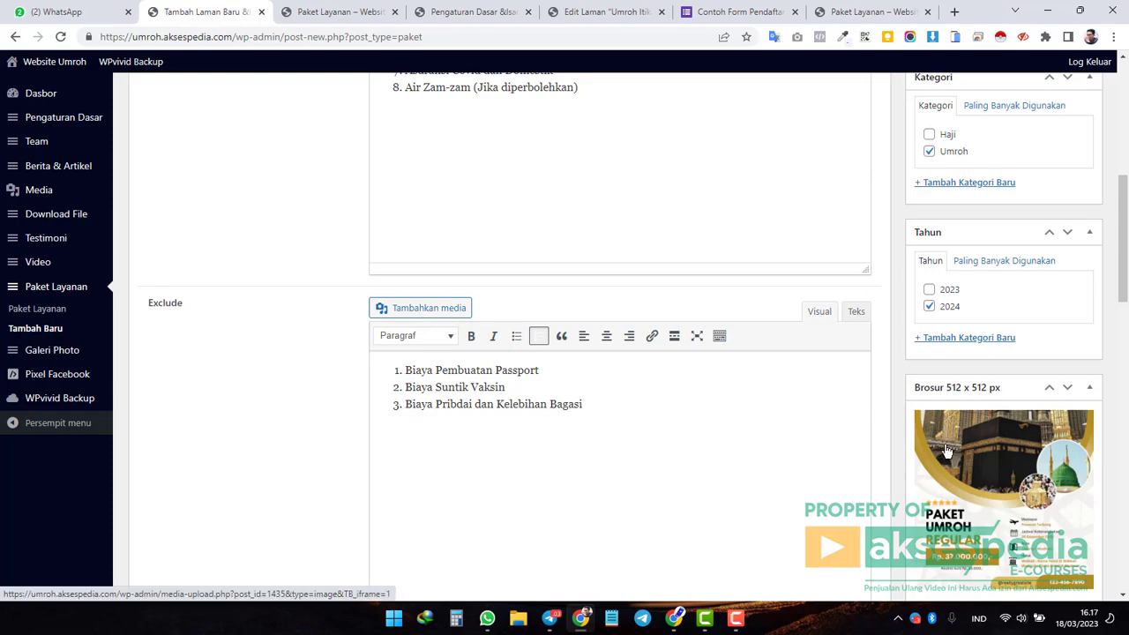
{"action": "scroll", "coordinate": [946, 450], "scroll_direction": "up", "scroll_amount": 2}
{"action": "scroll", "coordinate": [946, 449], "scroll_direction": "up", "scroll_amount": 3}
{"action": "scroll", "coordinate": [945, 450], "scroll_direction": "down", "scroll_amount": 5}
{"action": "scroll", "coordinate": [946, 450], "scroll_direction": "up", "scroll_amount": 5}
{"action": "scroll", "coordinate": [947, 451], "scroll_direction": "up", "scroll_amount": 1}
{"action": "scroll", "coordinate": [946, 451], "scroll_direction": "down", "scroll_amount": 10}
{"action": "scroll", "coordinate": [944, 450], "scroll_direction": "up", "scroll_amount": 3}
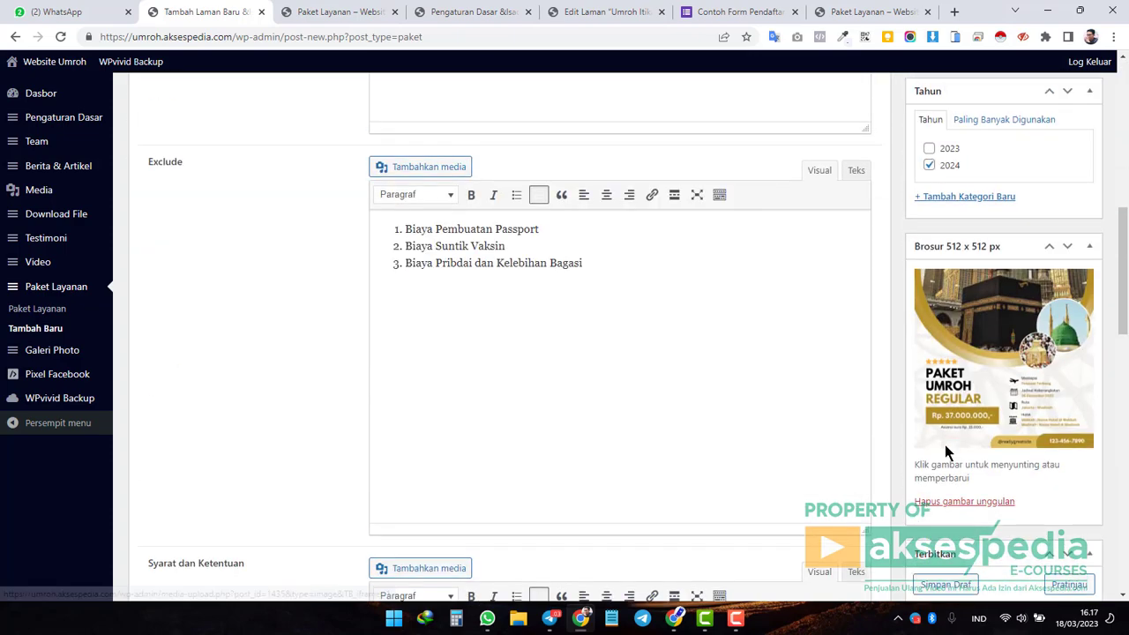
{"action": "scroll", "coordinate": [945, 445], "scroll_direction": "up", "scroll_amount": 2}
{"action": "left_click", "coordinate": [335, 12]}
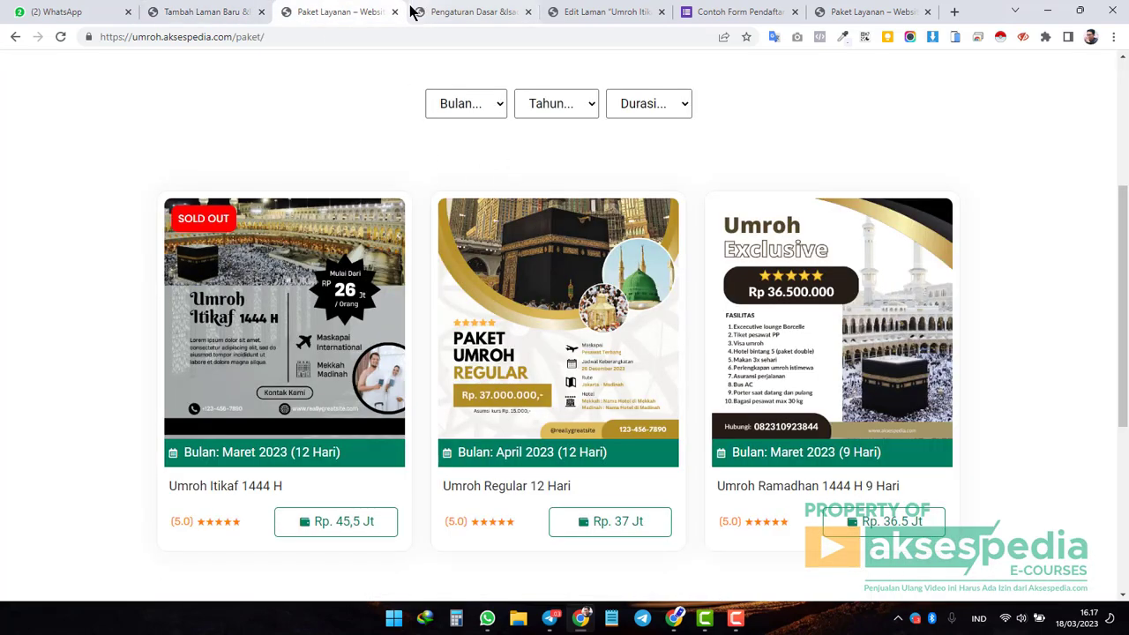
Open Dasbor in a new tab, read the brochure and Umroh content support item, and return.
{"action": "left_click", "coordinate": [166, 12]}
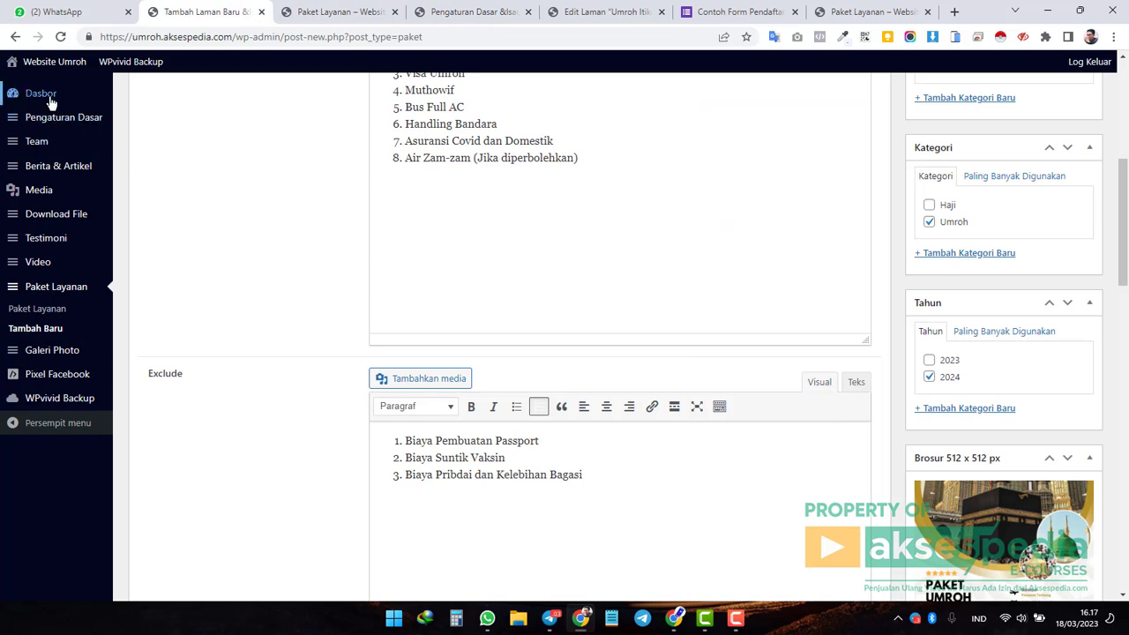
{"action": "middle_click", "coordinate": [39, 96]}
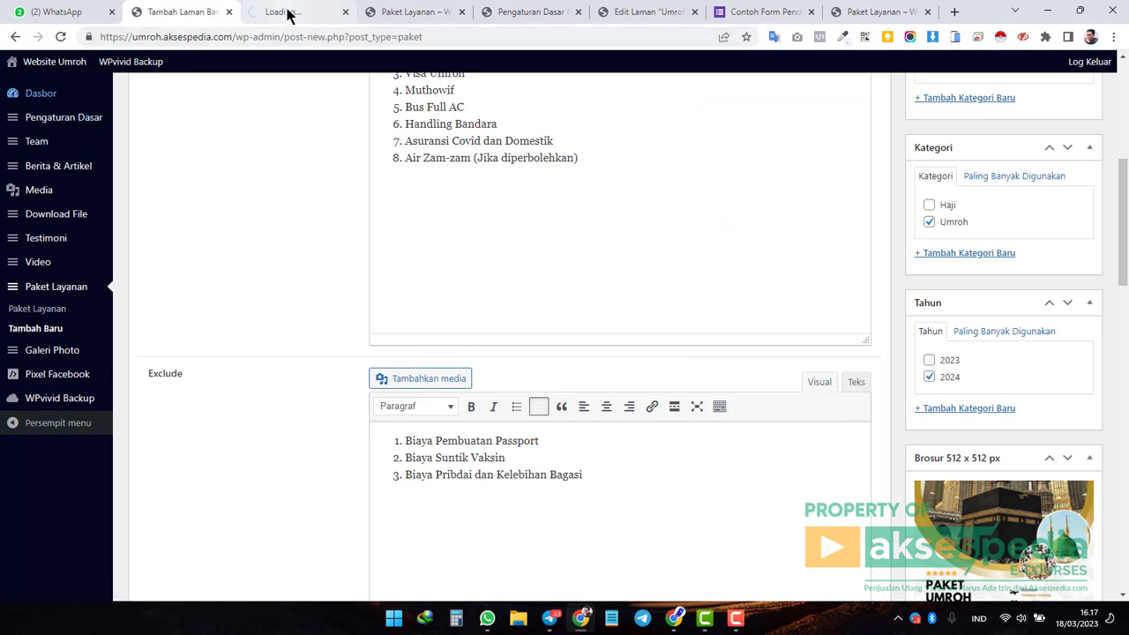
{"action": "left_click", "coordinate": [287, 12]}
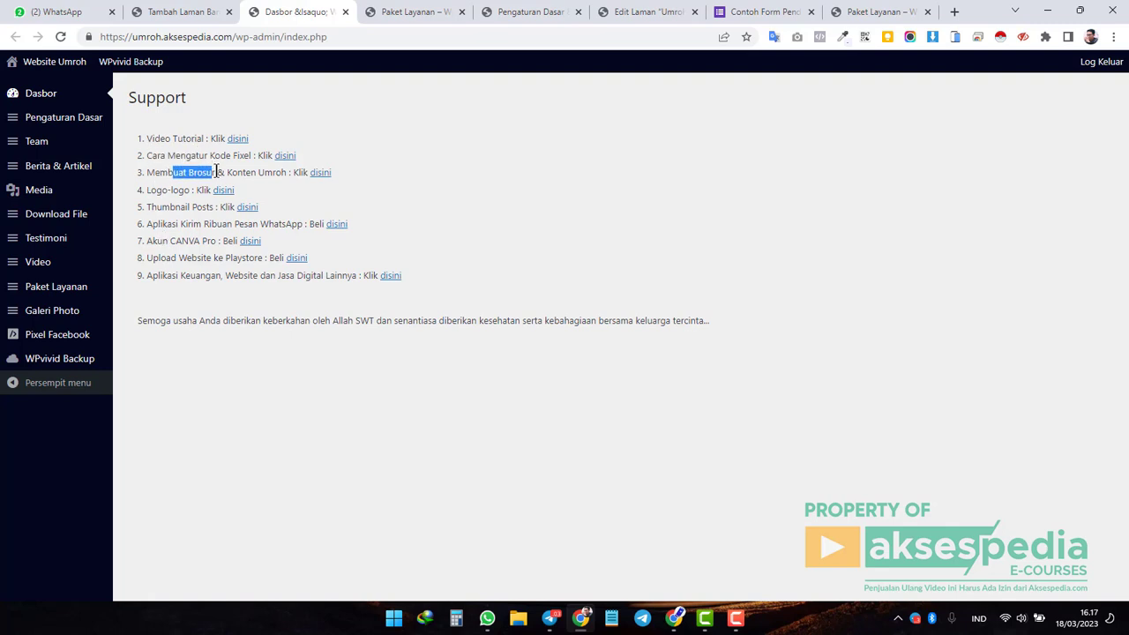
{"action": "left_click_drag", "start_coordinate": [147, 172], "coordinate": [277, 174]}
{"action": "left_click", "coordinate": [267, 188]}
{"action": "left_click", "coordinate": [173, 11]}
{"action": "scroll", "coordinate": [794, 388], "scroll_direction": "down", "scroll_amount": 3}
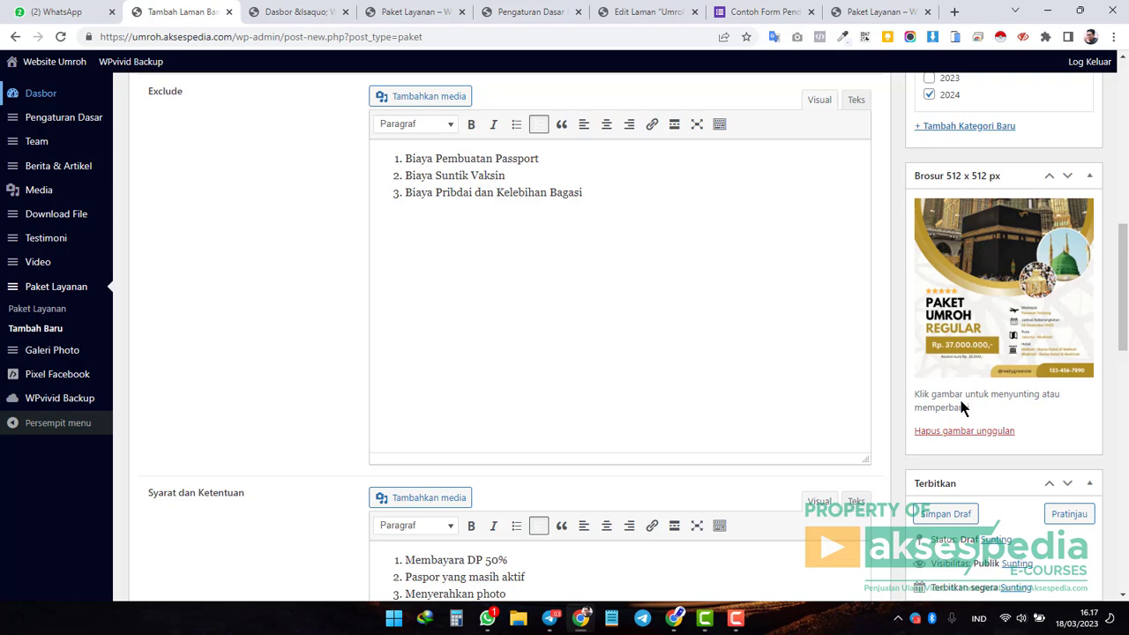
Review the CANVA Pro, video tutorial and pixel code support items, then return to the editor.
{"action": "left_click", "coordinate": [403, 13]}
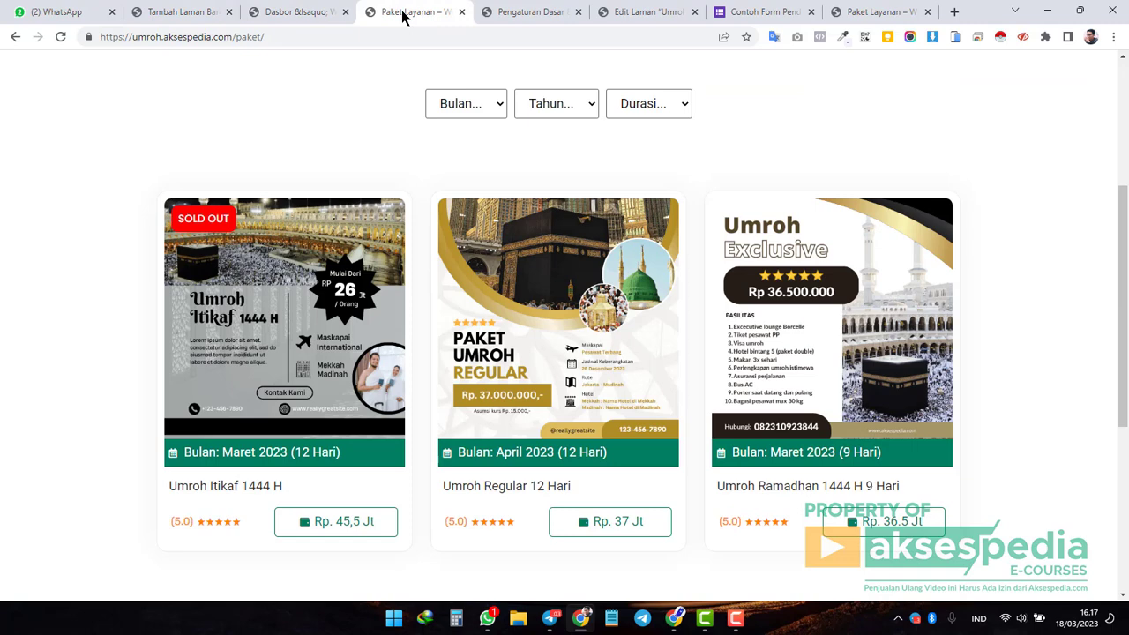
{"action": "left_click", "coordinate": [317, 10]}
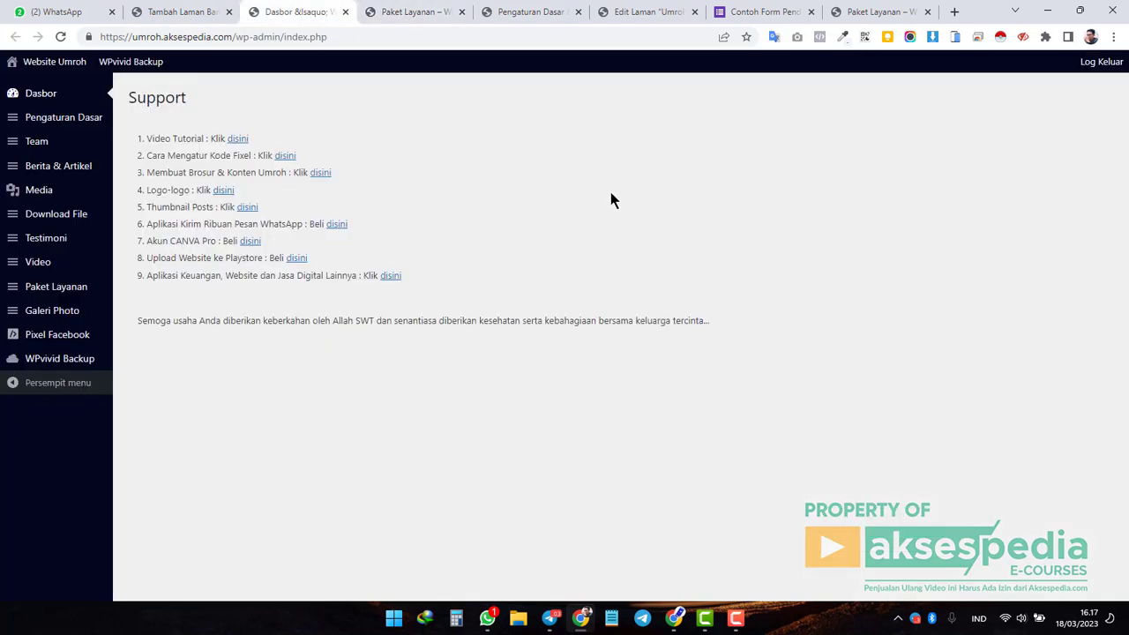
{"action": "left_click_drag", "start_coordinate": [145, 241], "coordinate": [217, 241]}
{"action": "left_click", "coordinate": [220, 242]}
{"action": "left_click_drag", "start_coordinate": [155, 139], "coordinate": [236, 156]}
{"action": "left_click", "coordinate": [189, 135]}
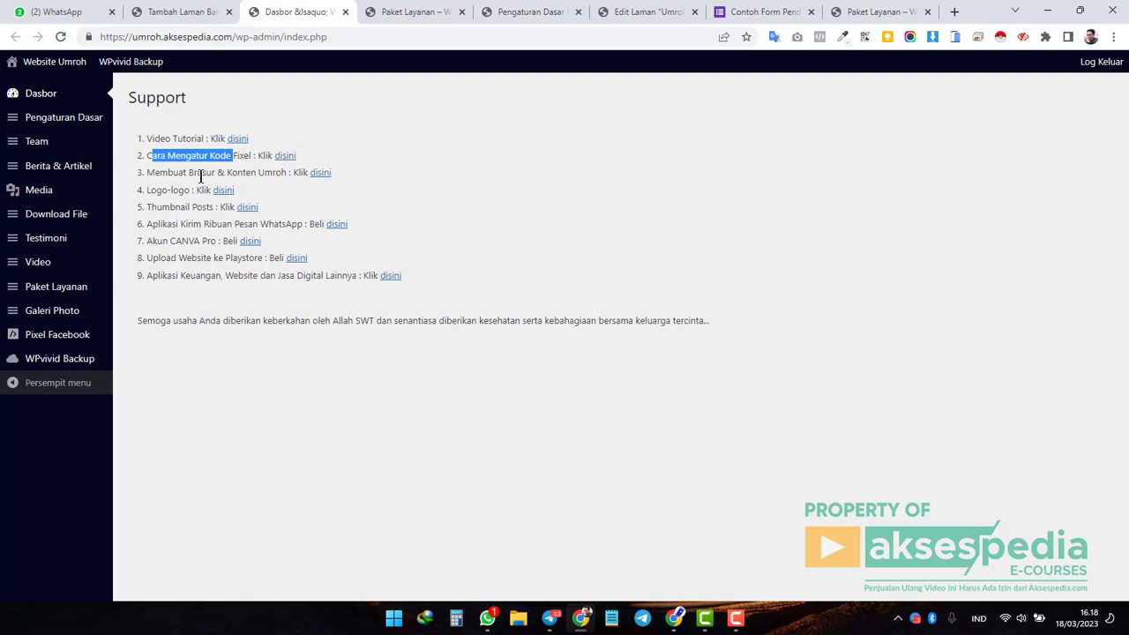
{"action": "left_click", "coordinate": [198, 173]}
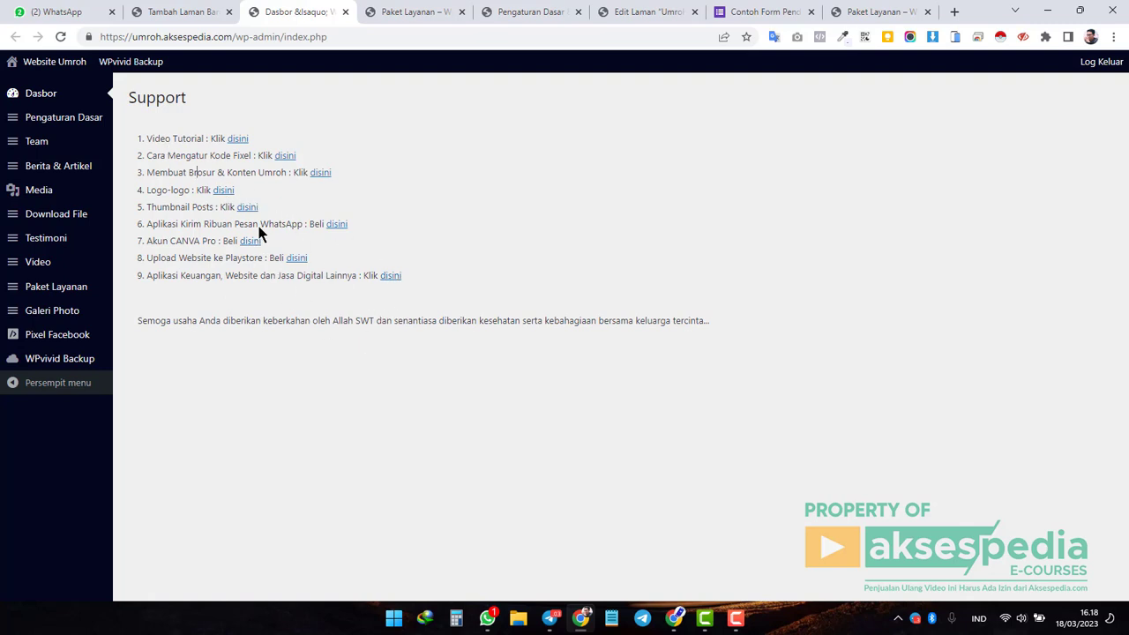
{"action": "left_click", "coordinate": [180, 12]}
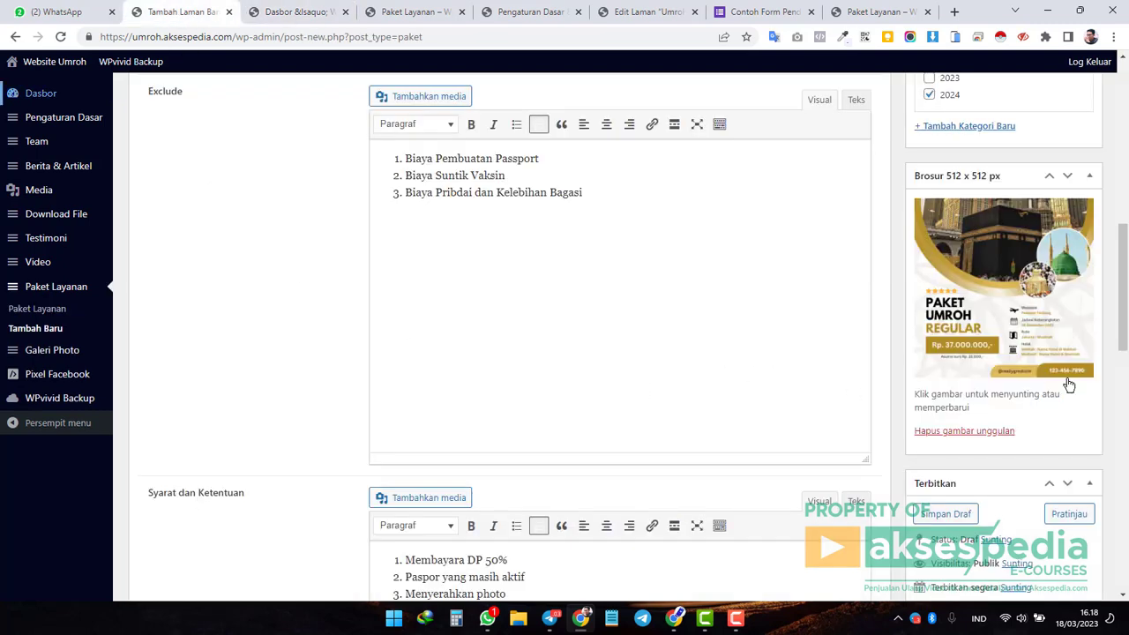
Close the extra Dasbor tab and go back to the package editor.
{"action": "scroll", "coordinate": [1054, 392], "scroll_direction": "down", "scroll_amount": 2}
{"action": "scroll", "coordinate": [1052, 395], "scroll_direction": "down", "scroll_amount": 2}
{"action": "scroll", "coordinate": [970, 416], "scroll_direction": "up", "scroll_amount": 10}
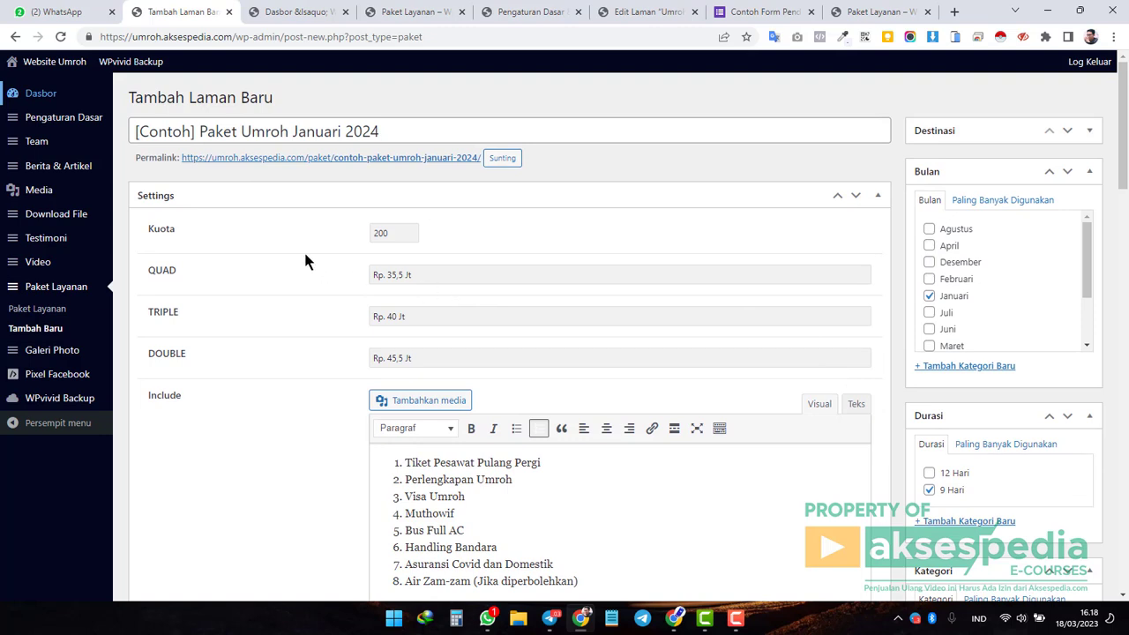
{"action": "left_click", "coordinate": [300, 12]}
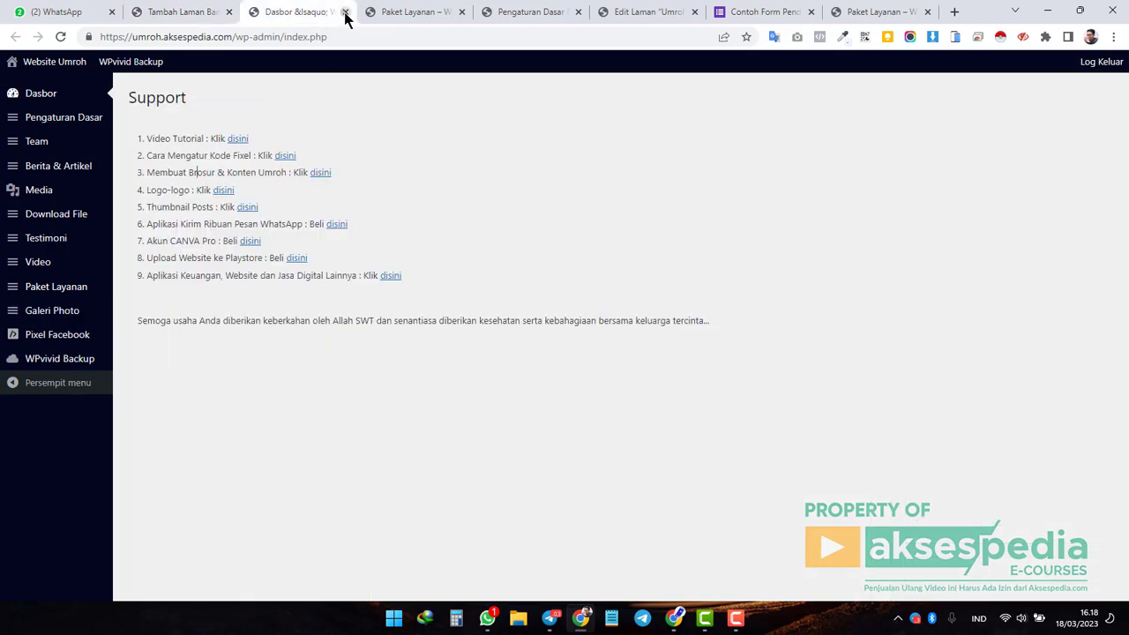
{"action": "left_click", "coordinate": [345, 12]}
{"action": "left_click", "coordinate": [210, 15]}
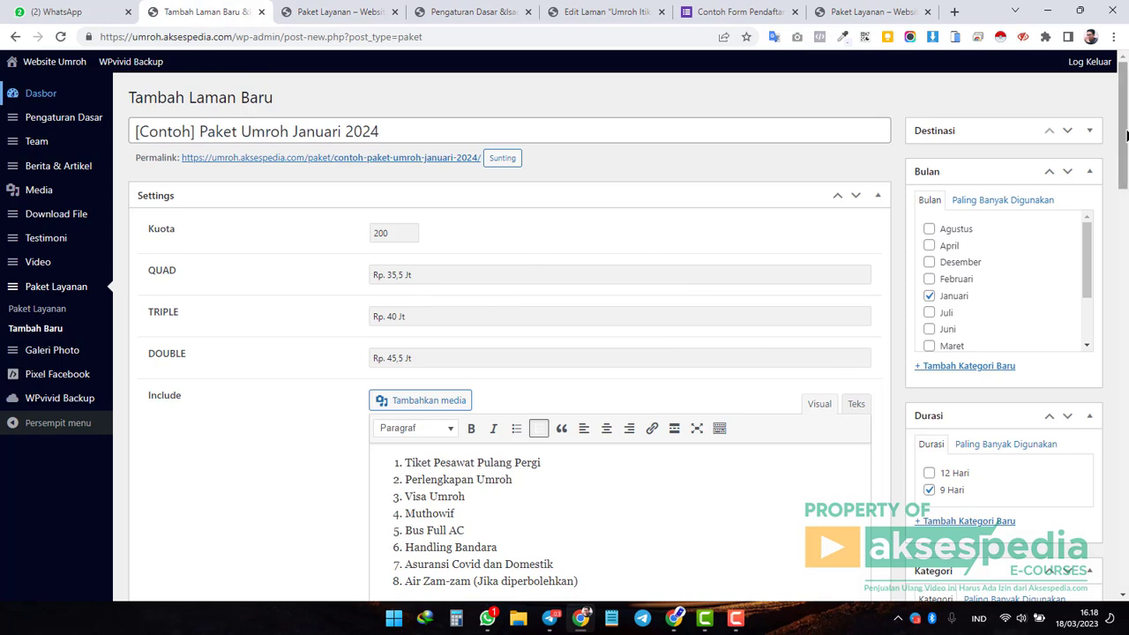
Tick Saudi Arabia in the Destinasi box and collapse it.
{"action": "left_click", "coordinate": [1092, 135]}
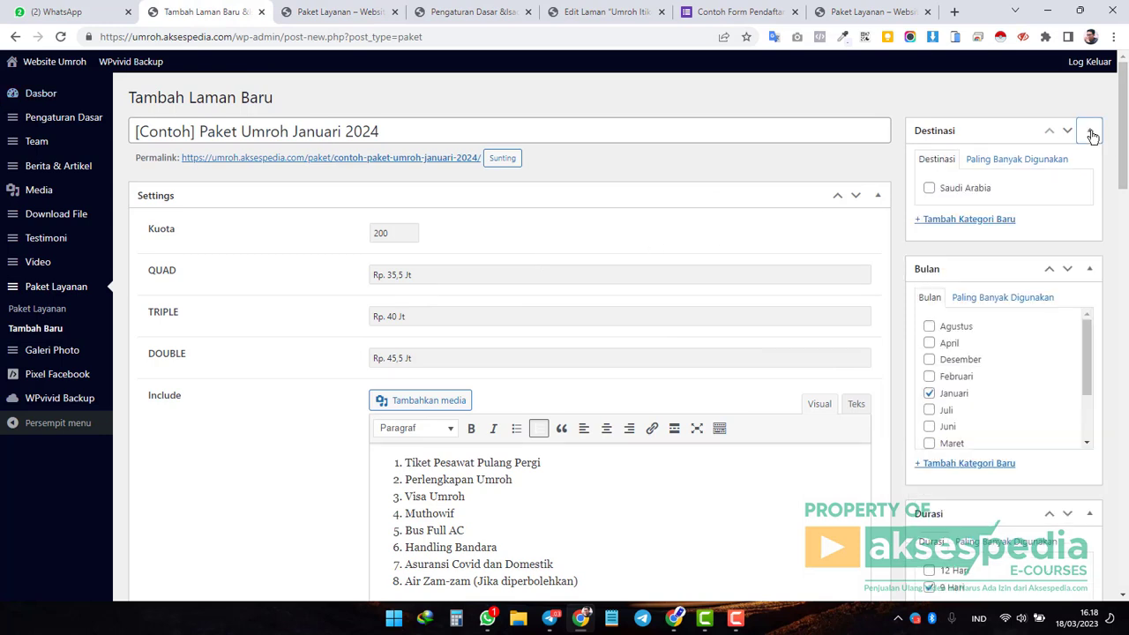
{"action": "left_click", "coordinate": [929, 188]}
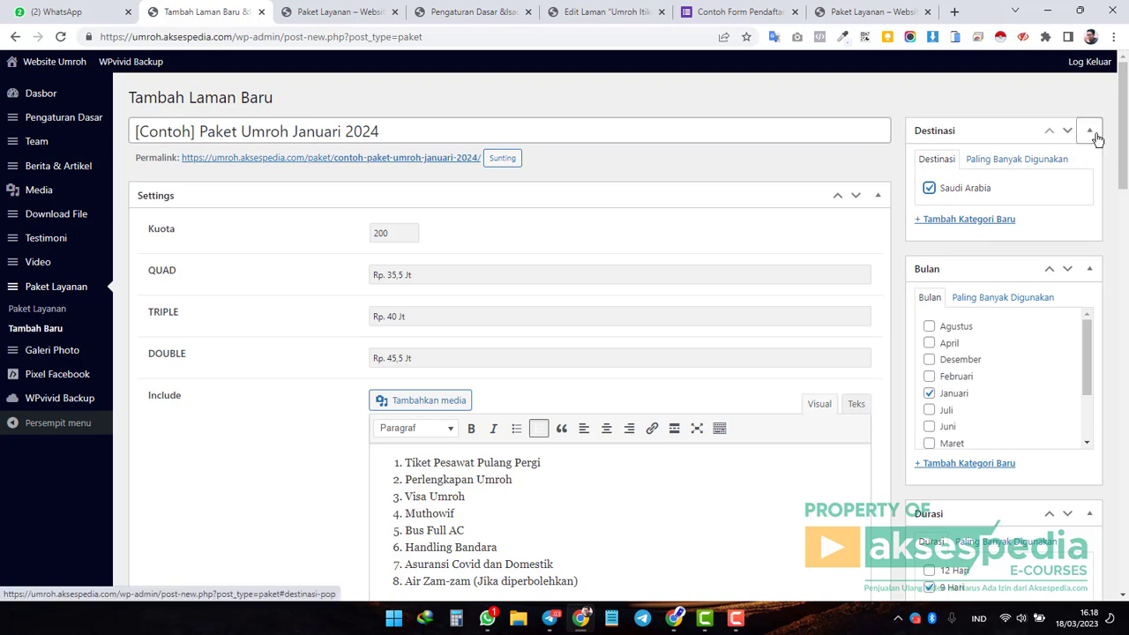
{"action": "left_click", "coordinate": [1091, 133]}
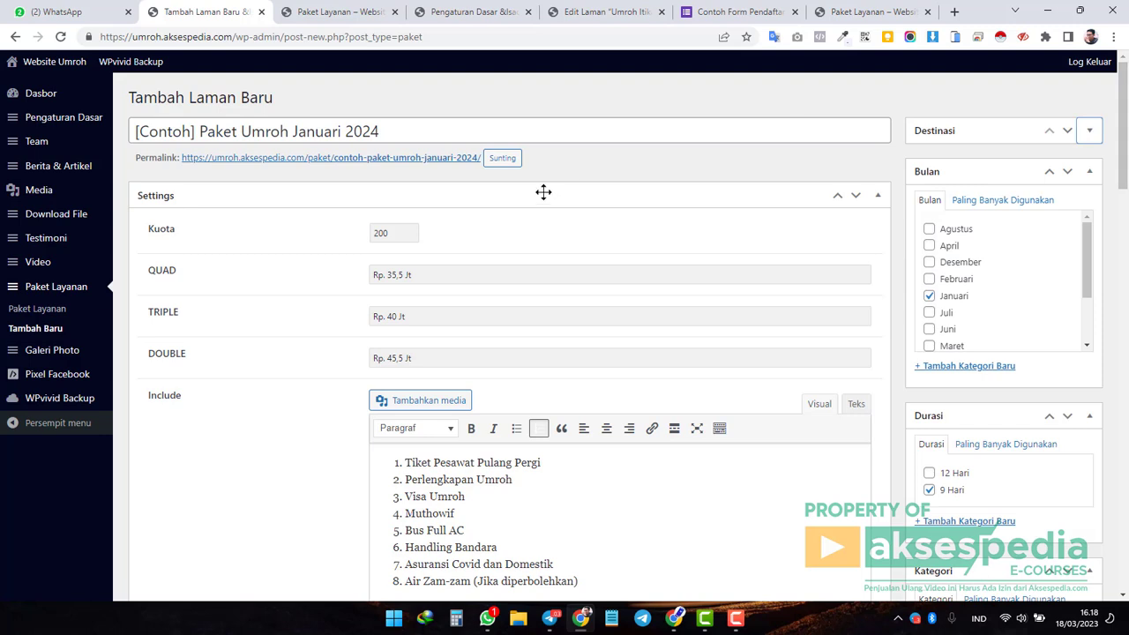
{"action": "left_click", "coordinate": [416, 132]}
{"action": "left_click_drag", "start_coordinate": [403, 132], "coordinate": [134, 132]}
{"action": "key", "text": "End"}
{"action": "key", "text": "ctrl+shift+Left"}
{"action": "key", "text": "ctrl+shift+Left"}
{"action": "key", "text": "ctrl+shift+Left"}
{"action": "key", "text": "ctrl+shift+Left"}
{"action": "key", "text": "ctrl+shift+Left"}
{"action": "key", "text": "ctrl+shift+Left"}
{"action": "left_click", "coordinate": [242, 130]}
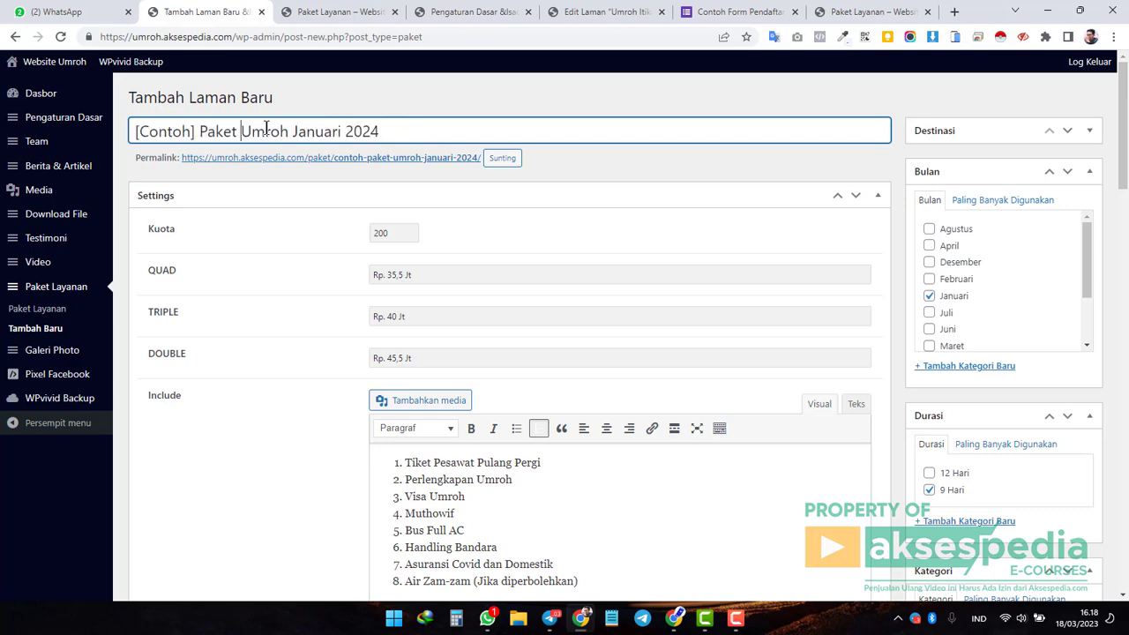
{"action": "scroll", "coordinate": [277, 139], "scroll_direction": "down", "scroll_amount": 1}
{"action": "scroll", "coordinate": [312, 174], "scroll_direction": "up", "scroll_amount": 1}
{"action": "left_click_drag", "start_coordinate": [1086, 264], "coordinate": [1089, 320]}
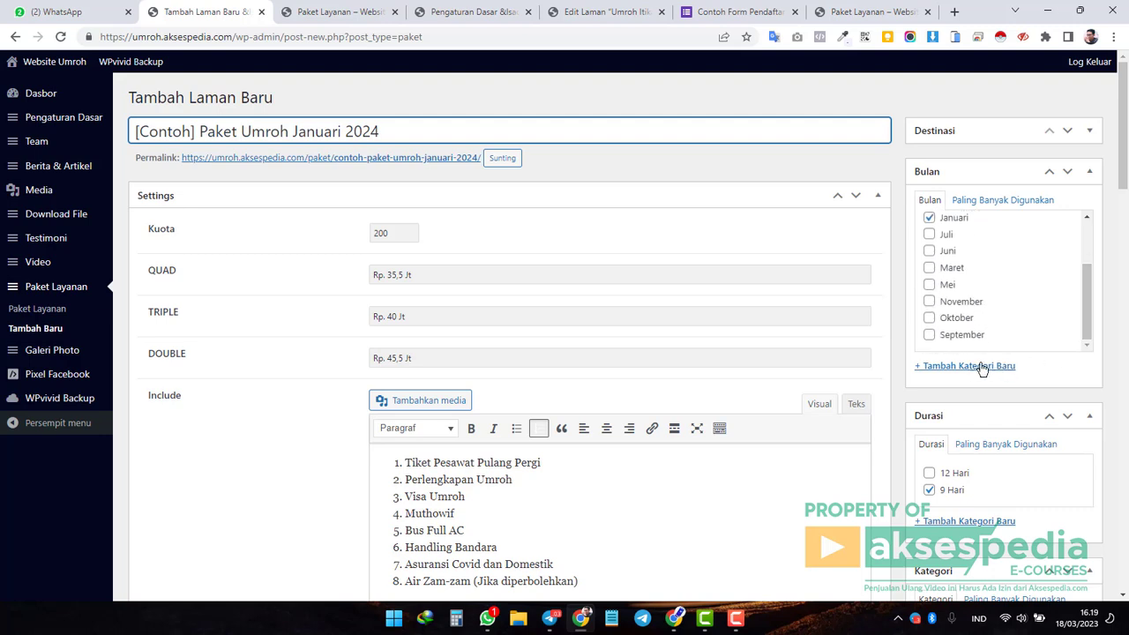
{"action": "left_click_drag", "start_coordinate": [1081, 300], "coordinate": [1086, 245]}
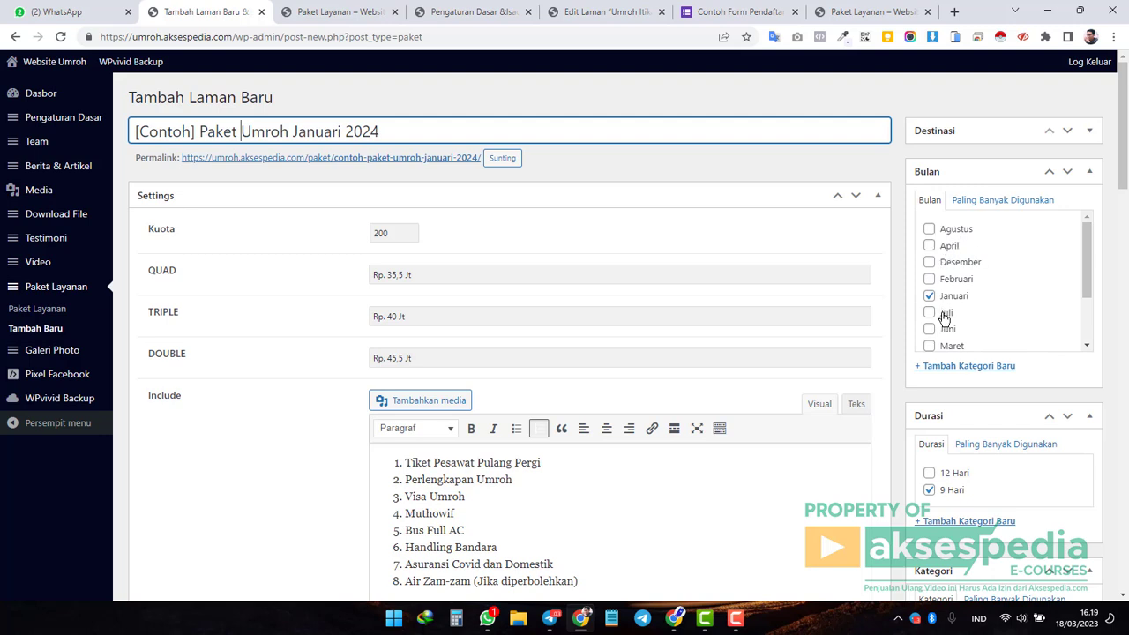
{"action": "scroll", "coordinate": [948, 282], "scroll_direction": "down", "scroll_amount": 1}
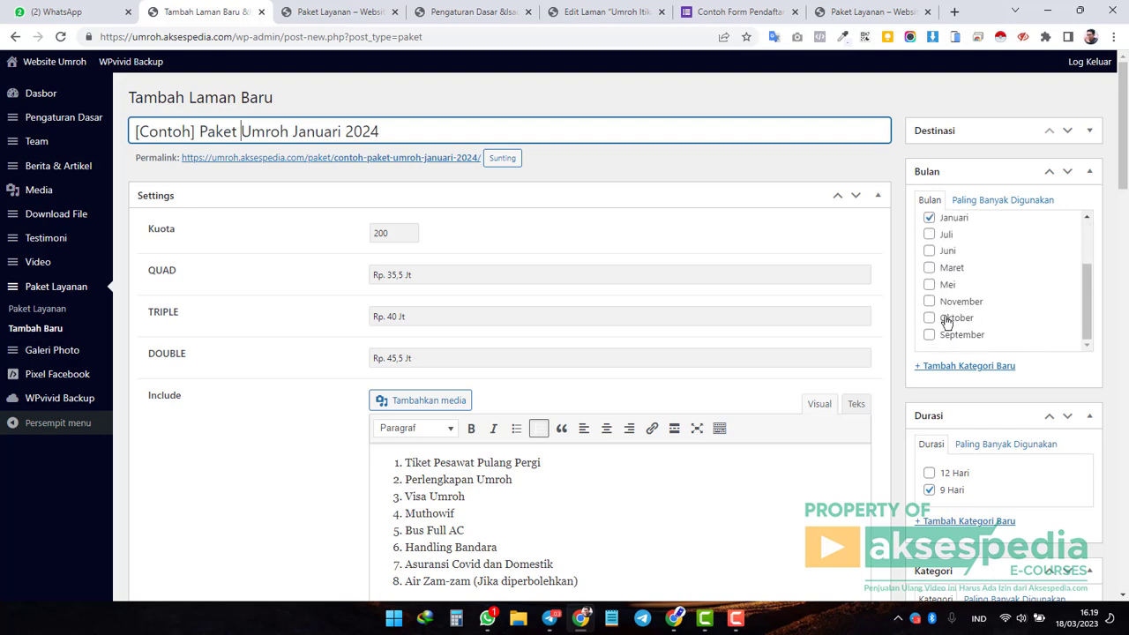
{"action": "scroll", "coordinate": [958, 292], "scroll_direction": "up", "scroll_amount": 1}
{"action": "scroll", "coordinate": [958, 292], "scroll_direction": "down", "scroll_amount": 1}
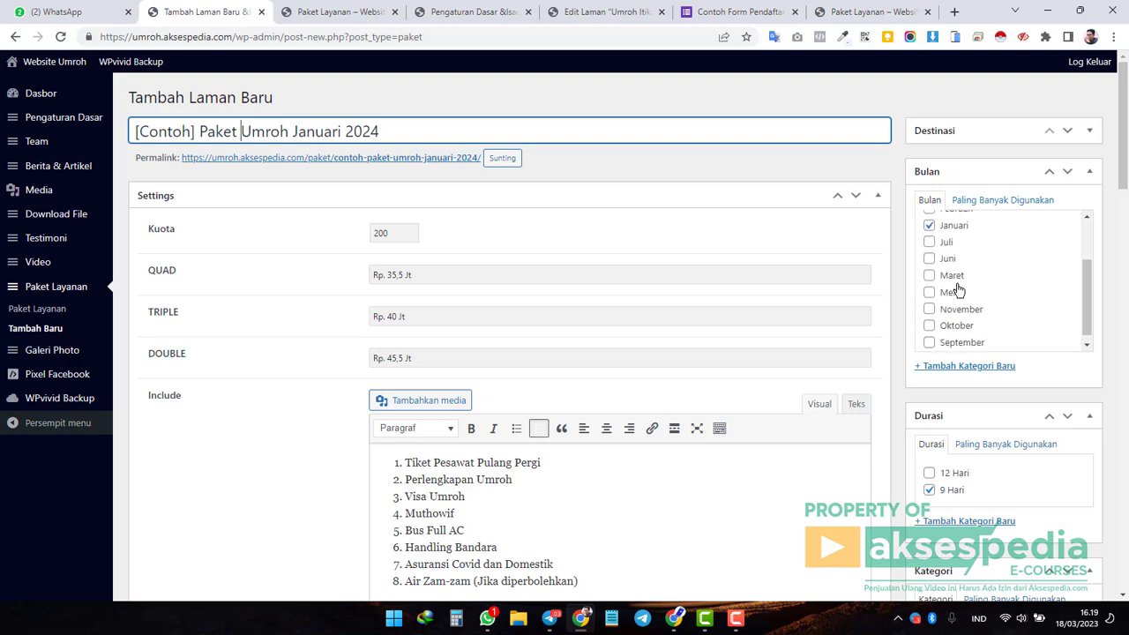
{"action": "scroll", "coordinate": [925, 439], "scroll_direction": "down", "scroll_amount": 1}
{"action": "scroll", "coordinate": [925, 439], "scroll_direction": "down", "scroll_amount": 2}
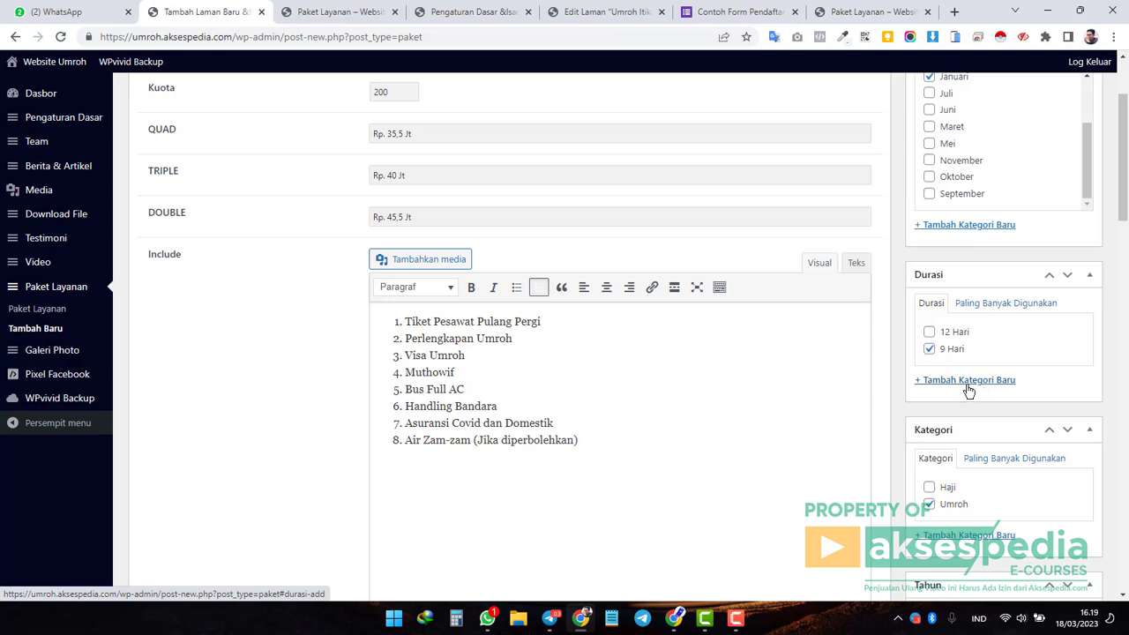
{"action": "scroll", "coordinate": [969, 391], "scroll_direction": "down", "scroll_amount": 2}
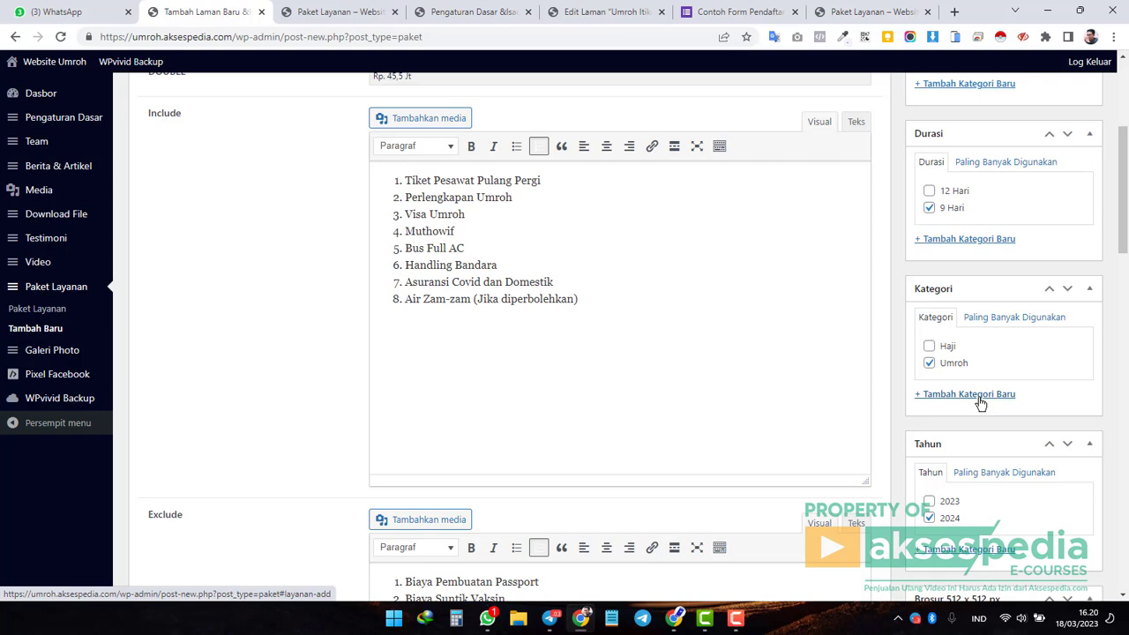
{"action": "scroll", "coordinate": [925, 338], "scroll_direction": "down", "scroll_amount": 2}
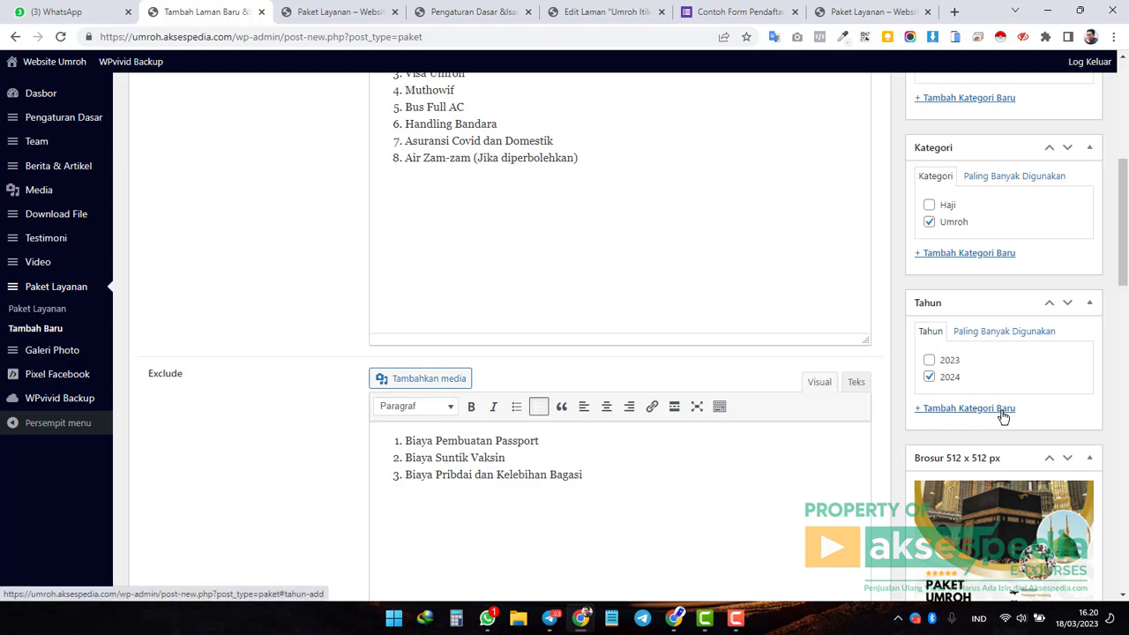
{"action": "scroll", "coordinate": [1003, 416], "scroll_direction": "up", "scroll_amount": 5}
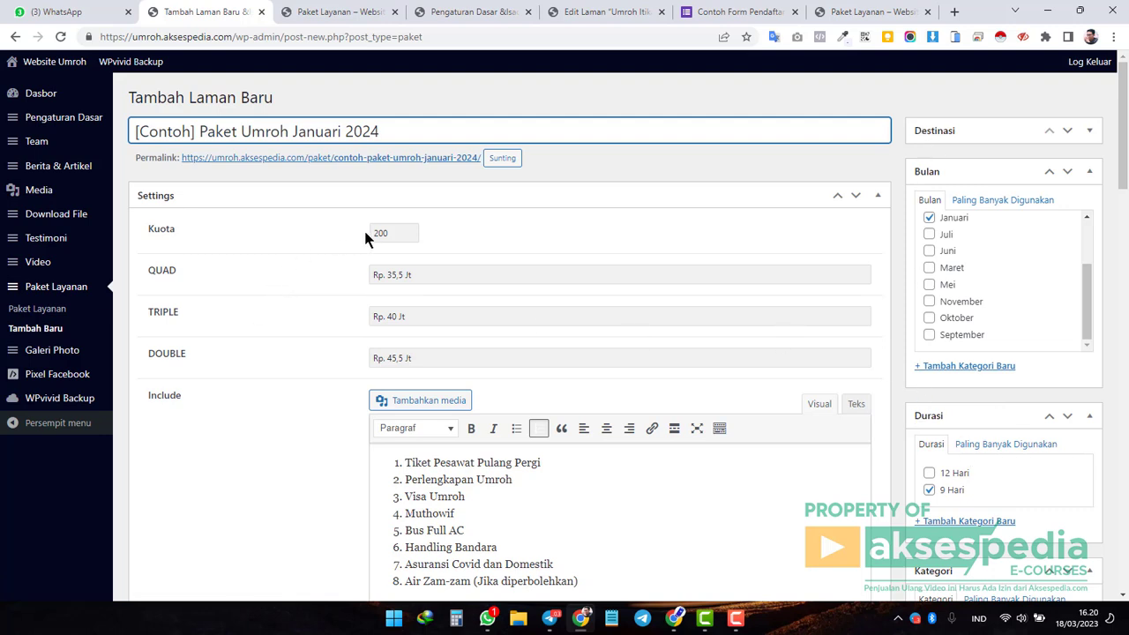
{"action": "left_click", "coordinate": [394, 234]}
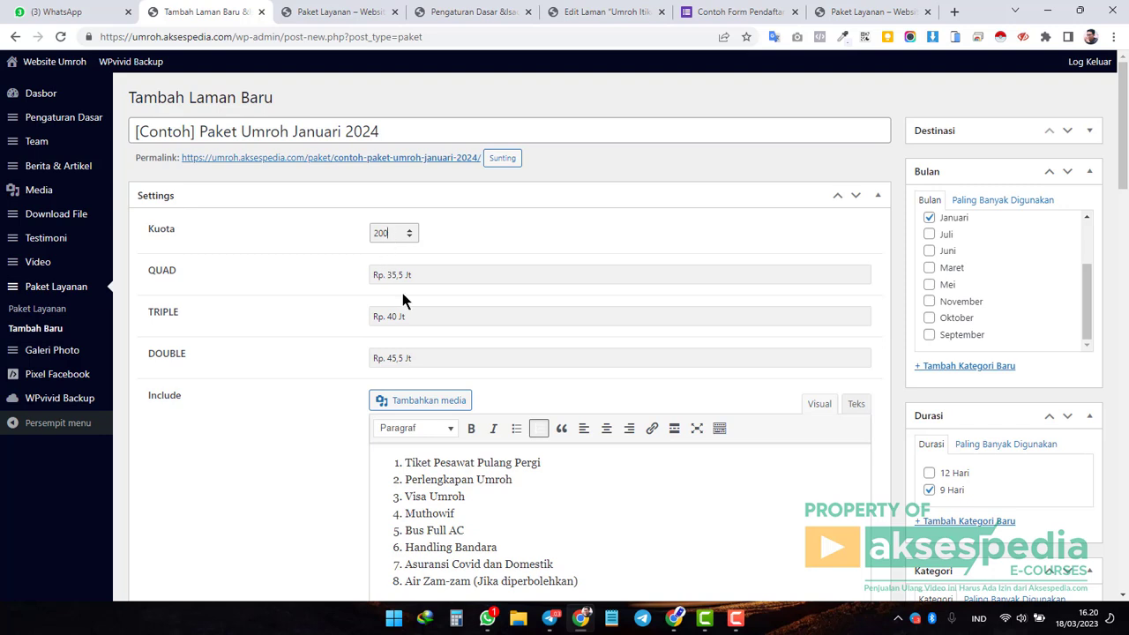
{"action": "mouse_move", "coordinate": [438, 274]}
{"action": "left_mouse_down"}
{"action": "mouse_move", "coordinate": [372, 275]}
{"action": "mouse_move", "coordinate": [426, 274]}
{"action": "left_mouse_up"}
{"action": "left_click", "coordinate": [429, 273]}
{"action": "left_click", "coordinate": [436, 276]}
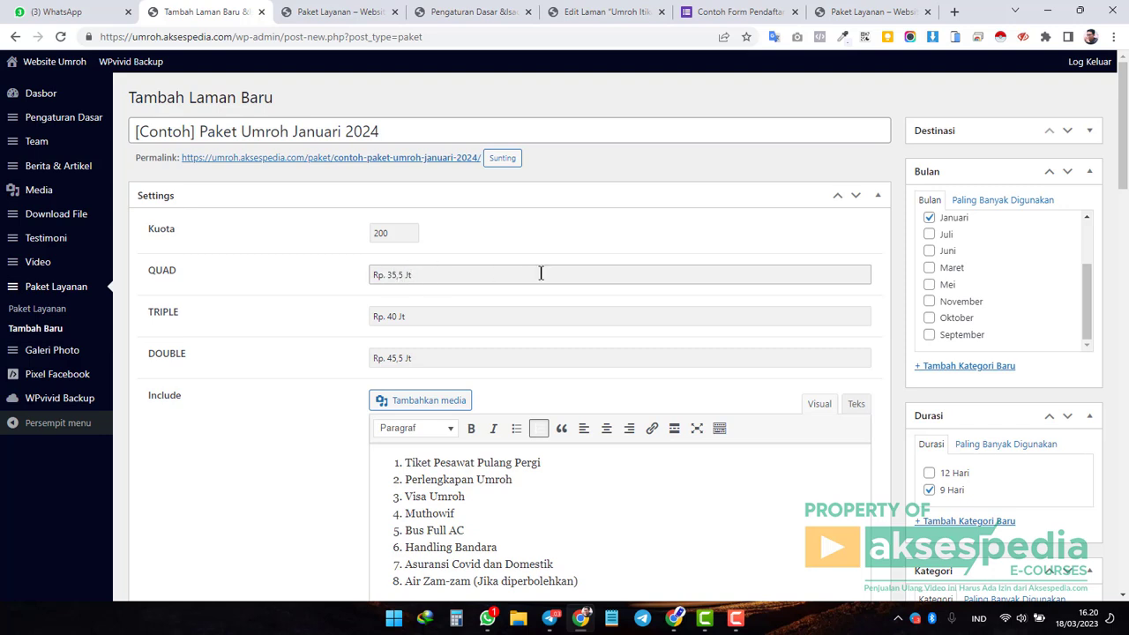
{"action": "left_click_drag", "start_coordinate": [426, 272], "coordinate": [370, 275]}
{"action": "left_click", "coordinate": [410, 276]}
{"action": "left_click", "coordinate": [439, 321]}
{"action": "left_click", "coordinate": [453, 359]}
{"action": "scroll", "coordinate": [473, 258], "scroll_direction": "down", "scroll_amount": 2}
{"action": "left_click_drag", "start_coordinate": [578, 440], "coordinate": [406, 321]}
{"action": "left_click", "coordinate": [467, 381]}
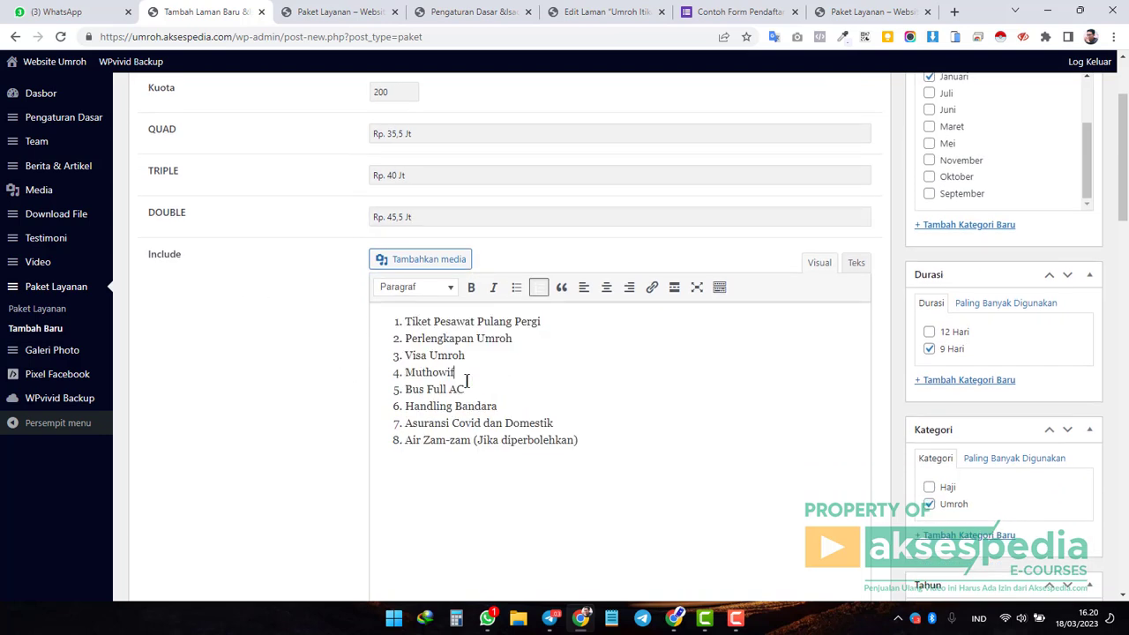
{"action": "scroll", "coordinate": [218, 270], "scroll_direction": "down", "scroll_amount": 5}
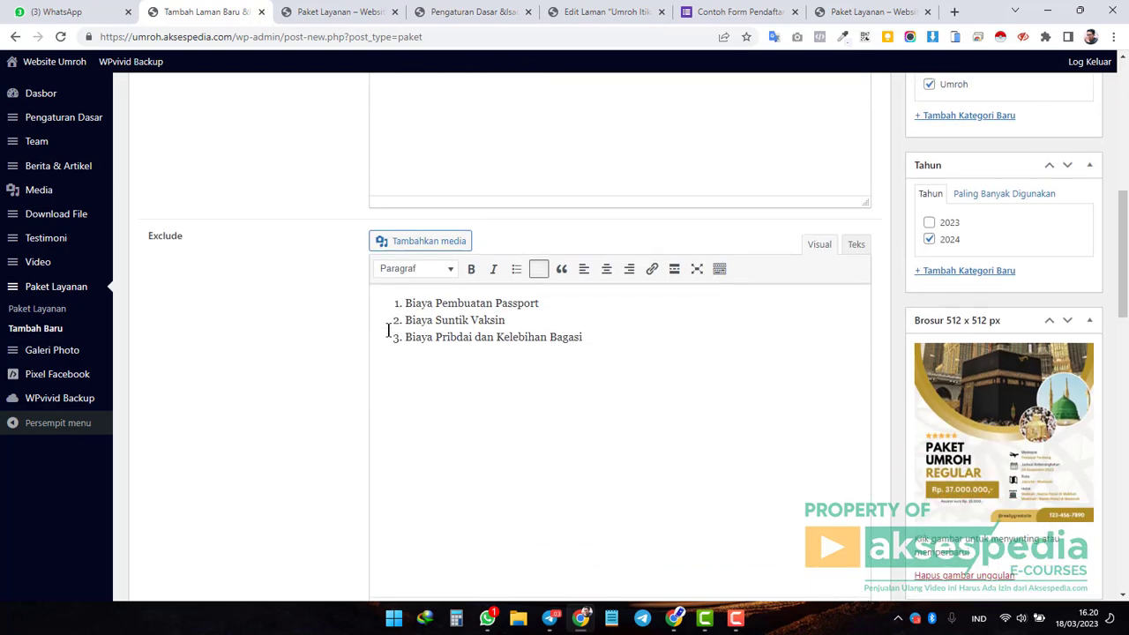
{"action": "left_click_drag", "start_coordinate": [587, 333], "coordinate": [404, 318]}
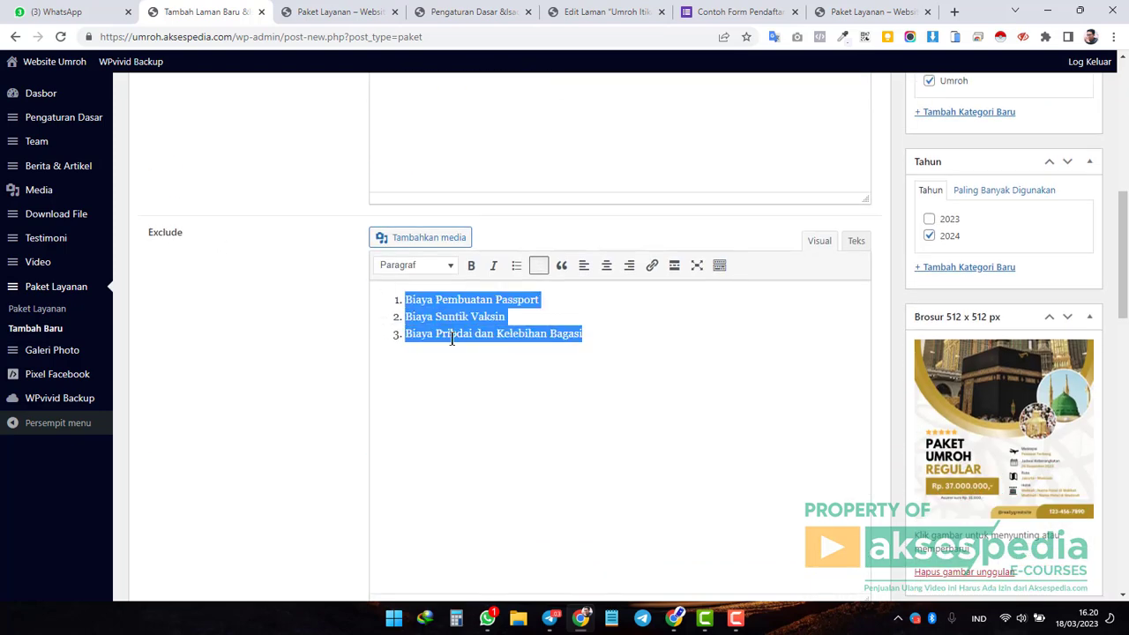
{"action": "left_click", "coordinate": [494, 335]}
{"action": "left_click_drag", "start_coordinate": [500, 336], "coordinate": [386, 297]}
{"action": "left_click", "coordinate": [515, 357]}
{"action": "scroll", "coordinate": [515, 357], "scroll_direction": "down", "scroll_amount": 5}
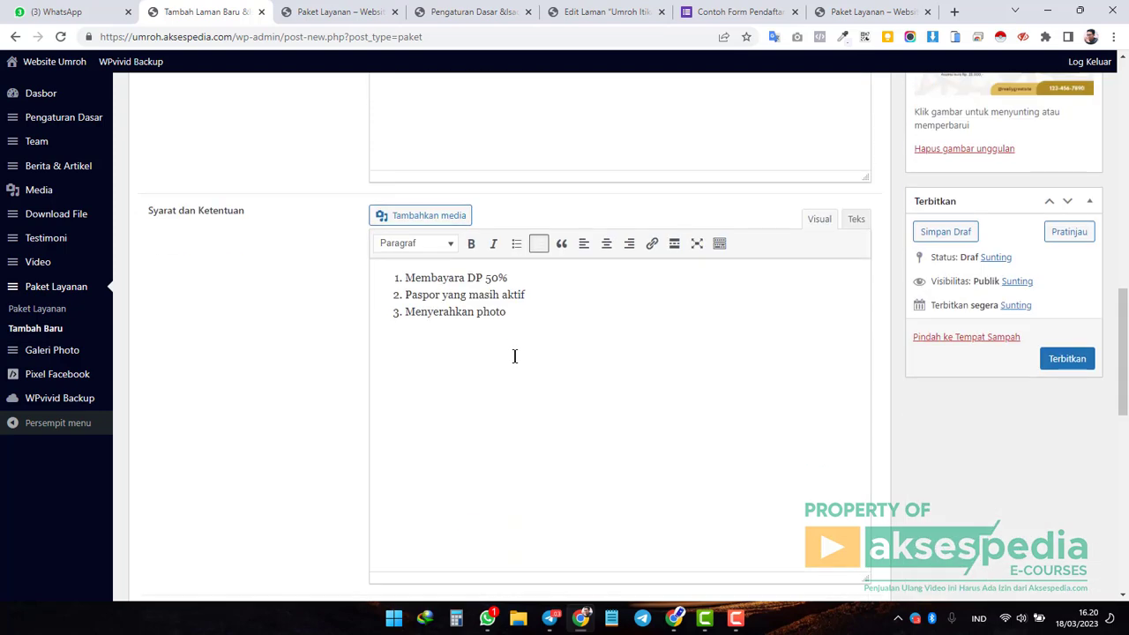
{"action": "left_click_drag", "start_coordinate": [543, 314], "coordinate": [395, 276]}
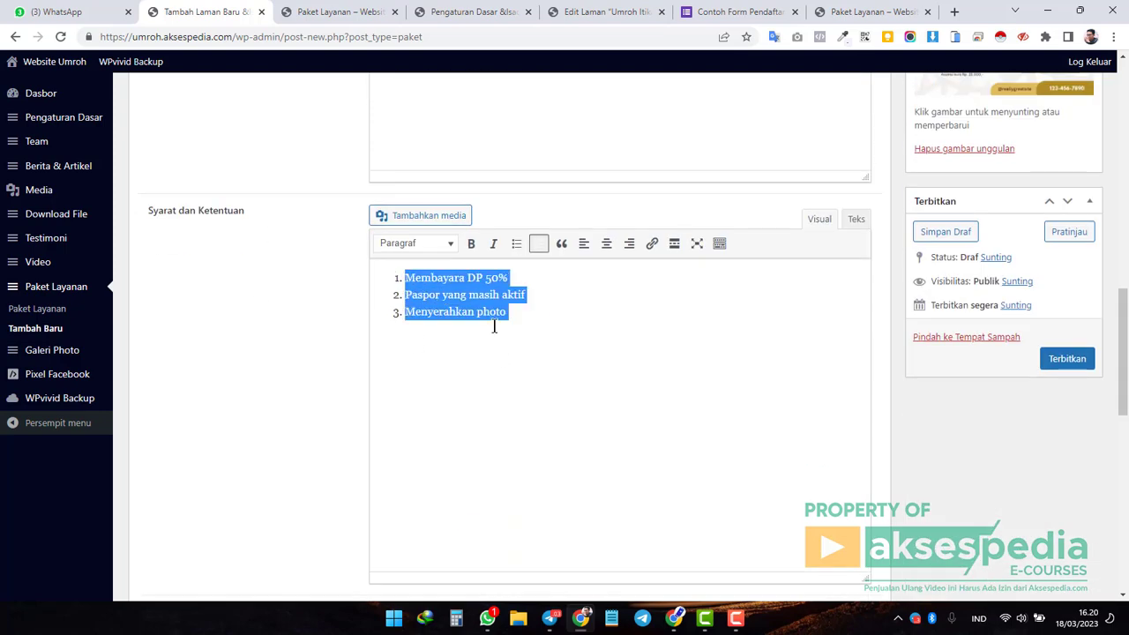
{"action": "left_click", "coordinate": [555, 332]}
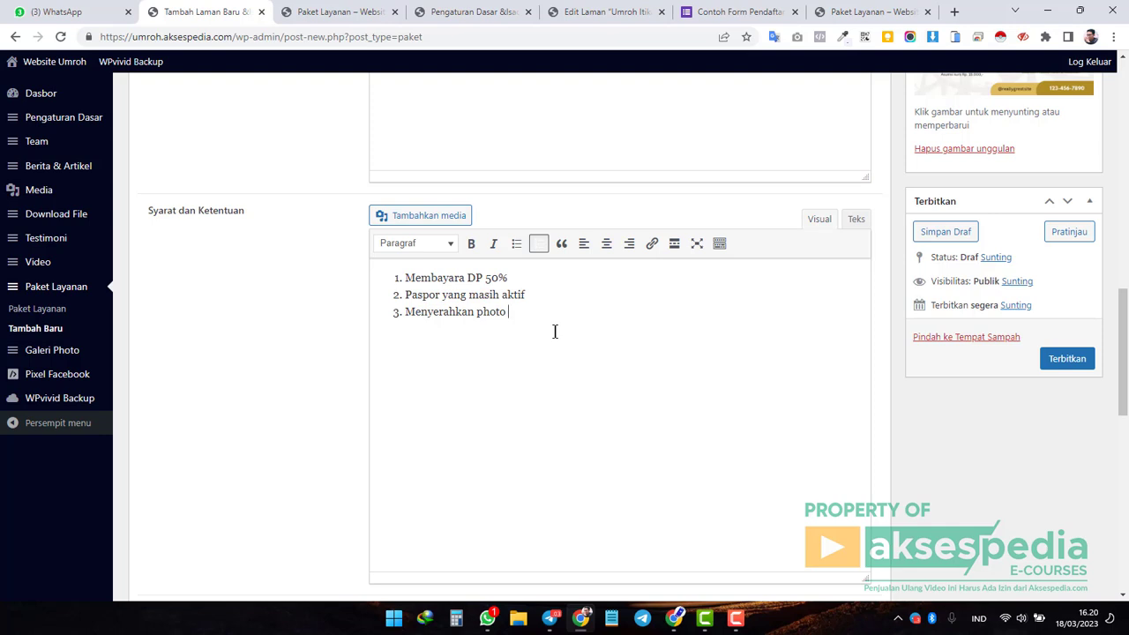
{"action": "scroll", "coordinate": [555, 332], "scroll_direction": "down", "scroll_amount": 4}
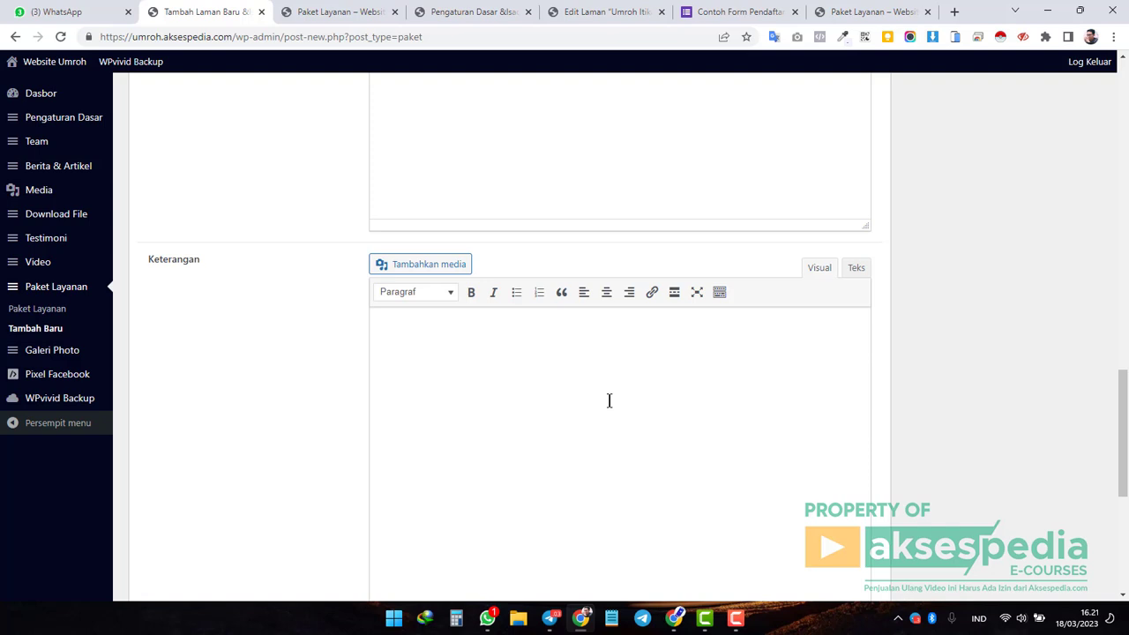
{"action": "left_click", "coordinate": [529, 382]}
{"action": "scroll", "coordinate": [471, 366], "scroll_direction": "down", "scroll_amount": 3}
{"action": "scroll", "coordinate": [350, 403], "scroll_direction": "down", "scroll_amount": 2}
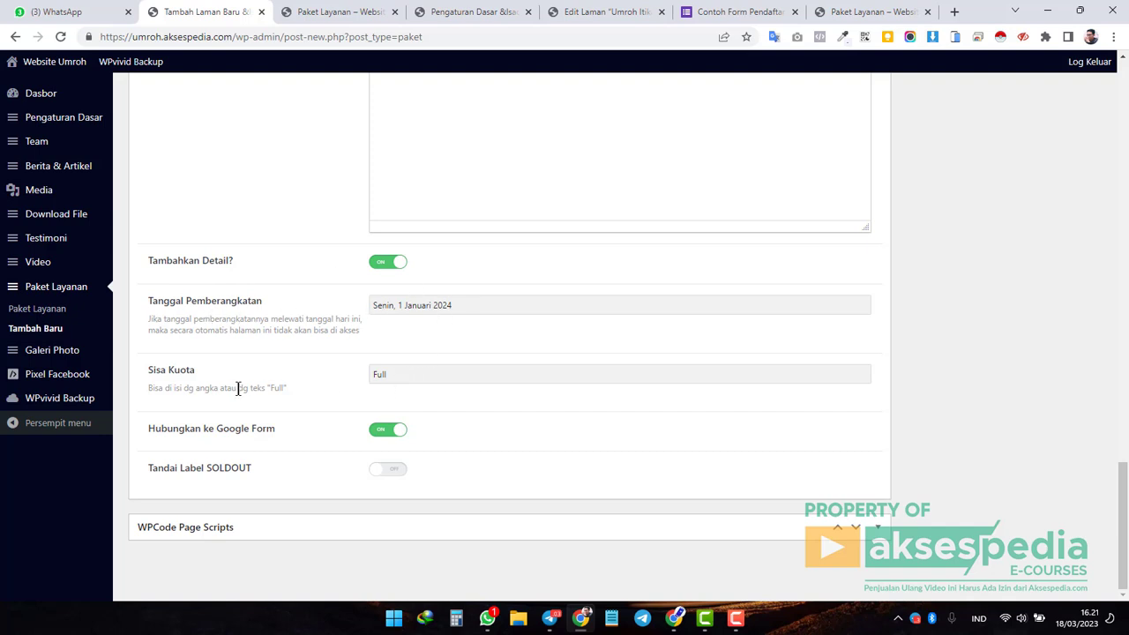
{"action": "left_click", "coordinate": [420, 374]}
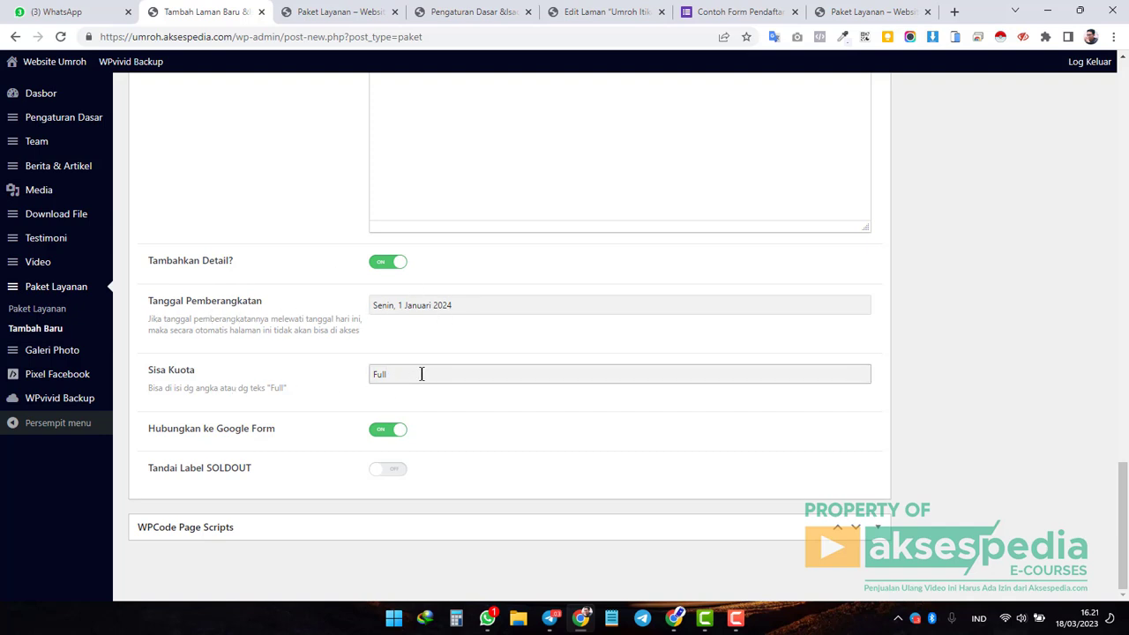
{"action": "left_click", "coordinate": [394, 262]}
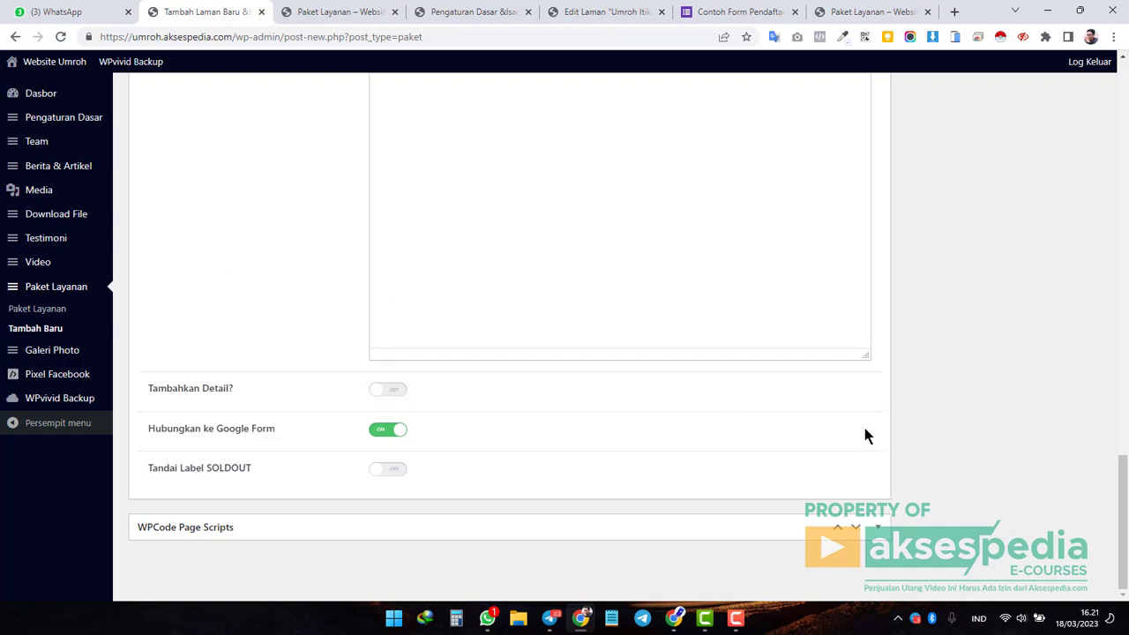
{"action": "left_click", "coordinate": [403, 394]}
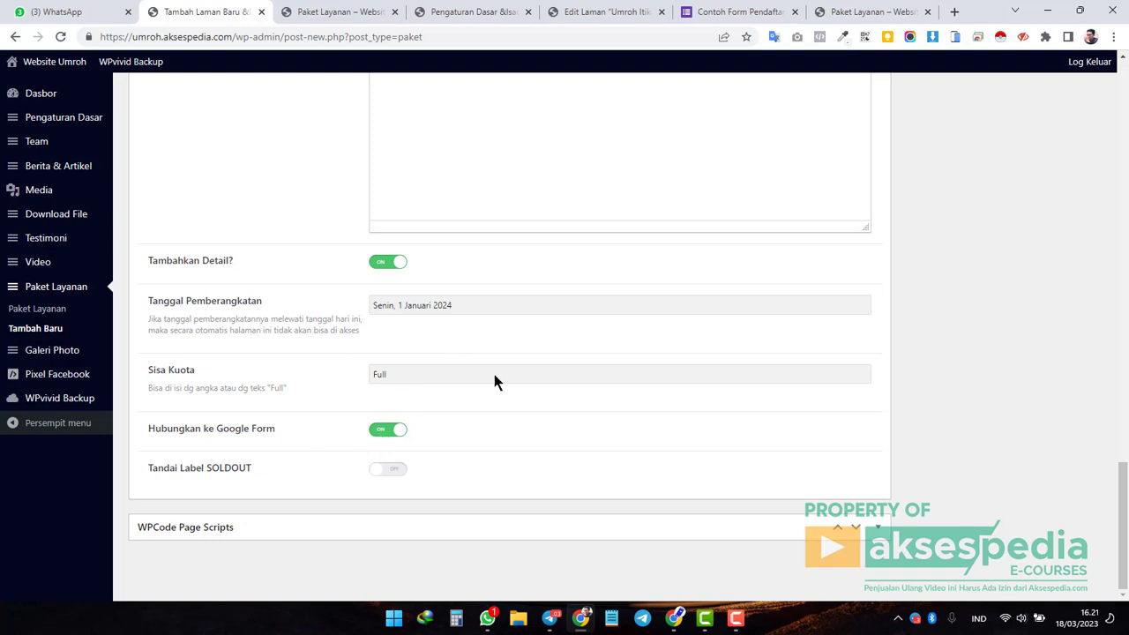
{"action": "left_click", "coordinate": [401, 434]}
{"action": "left_click", "coordinate": [402, 433]}
{"action": "left_click", "coordinate": [397, 438]}
{"action": "left_click", "coordinate": [397, 437]}
{"action": "scroll", "coordinate": [489, 433], "scroll_direction": "up", "scroll_amount": 15}
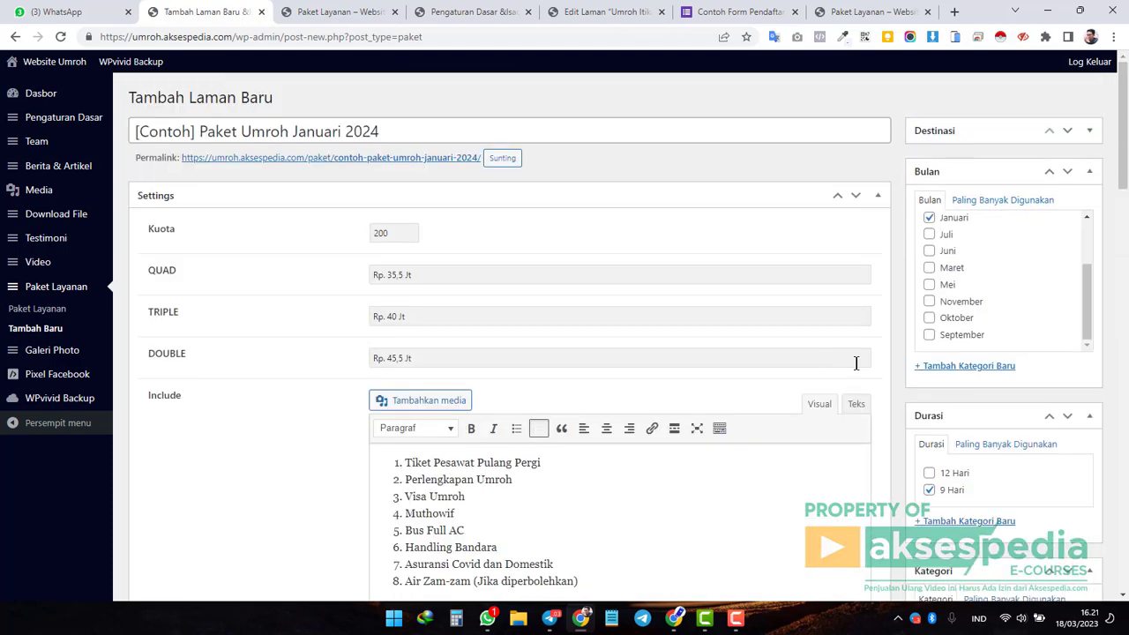
{"action": "scroll", "coordinate": [860, 371], "scroll_direction": "down", "scroll_amount": 13}
{"action": "scroll", "coordinate": [920, 417], "scroll_direction": "up", "scroll_amount": 4}
{"action": "scroll", "coordinate": [920, 417], "scroll_direction": "down", "scroll_amount": 3}
Publish the '[Contoh] Paket Umroh Januari 2024' package with Terbitkan.
{"action": "left_click", "coordinate": [1068, 360]}
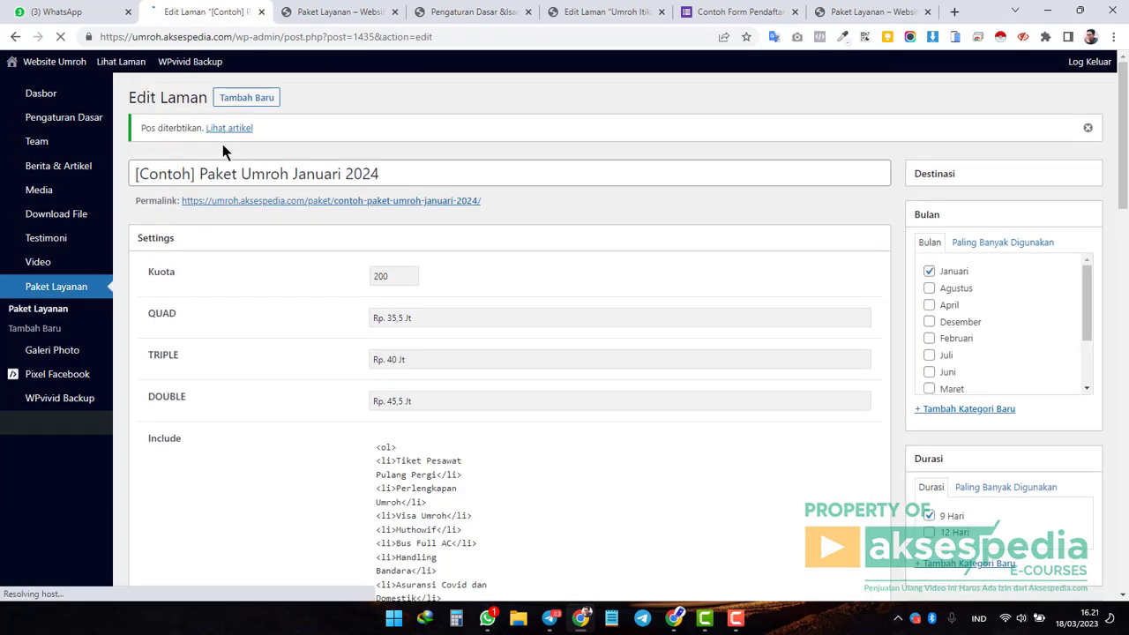
{"action": "left_click_drag", "start_coordinate": [271, 174], "coordinate": [131, 175]}
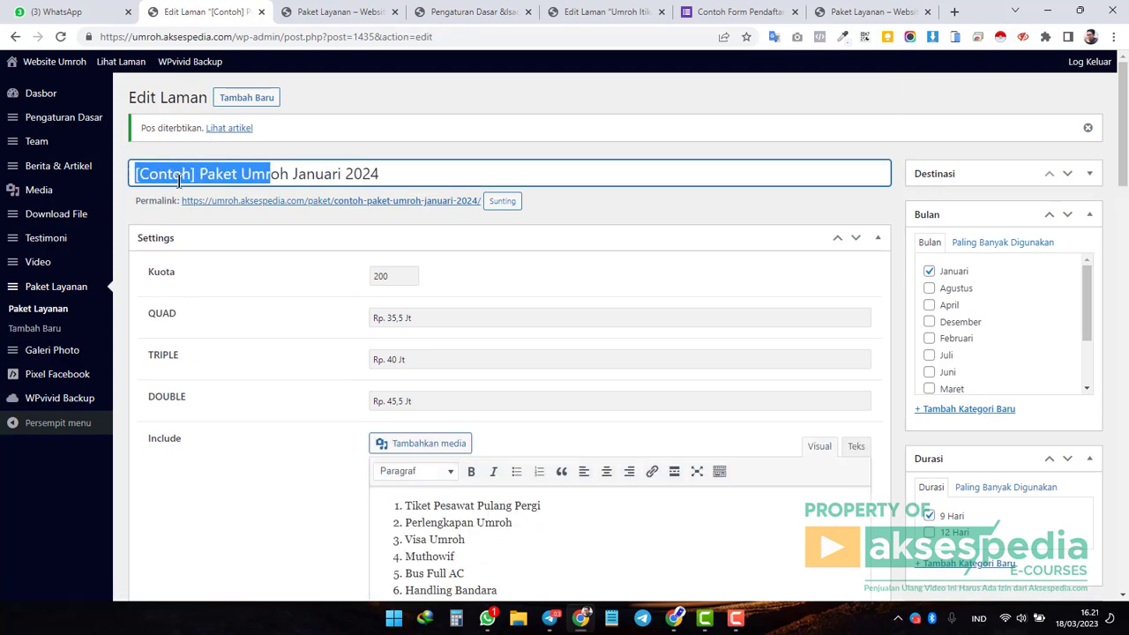
{"action": "left_click", "coordinate": [179, 176]}
Reload the live Paket Layanan listing to see the new Januari 2024 package card.
{"action": "left_click", "coordinate": [352, 12]}
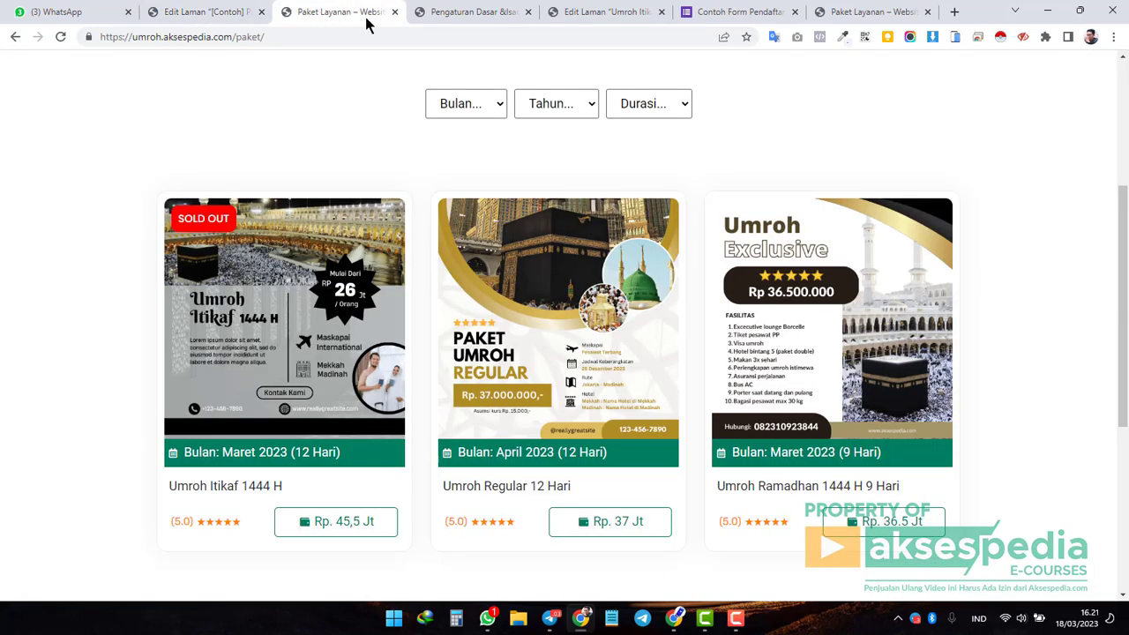
{"action": "left_click", "coordinate": [60, 36]}
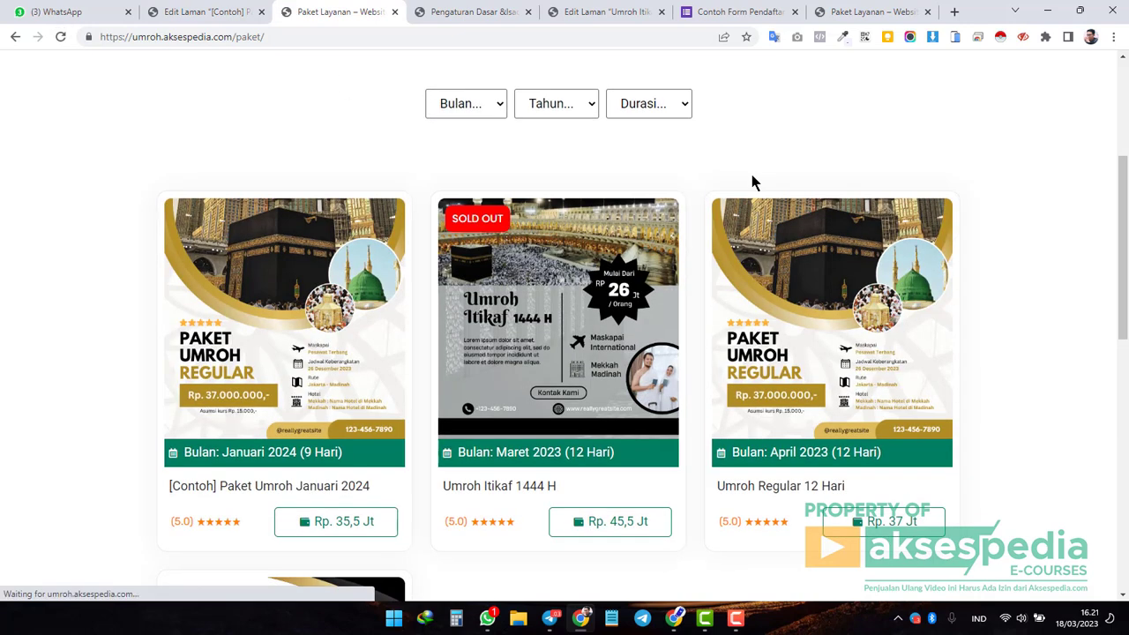
{"action": "scroll", "coordinate": [264, 468], "scroll_direction": "down", "scroll_amount": 1}
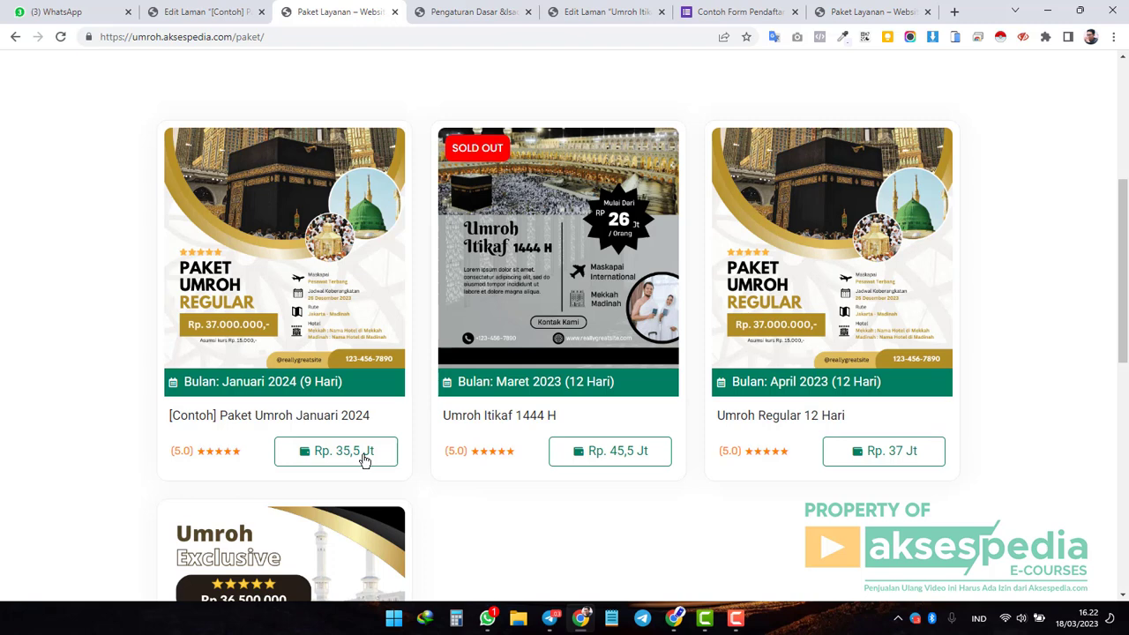
Open the live page of [Contoh] Paket Umroh Januari 2024 and check its title.
{"action": "left_click", "coordinate": [321, 420]}
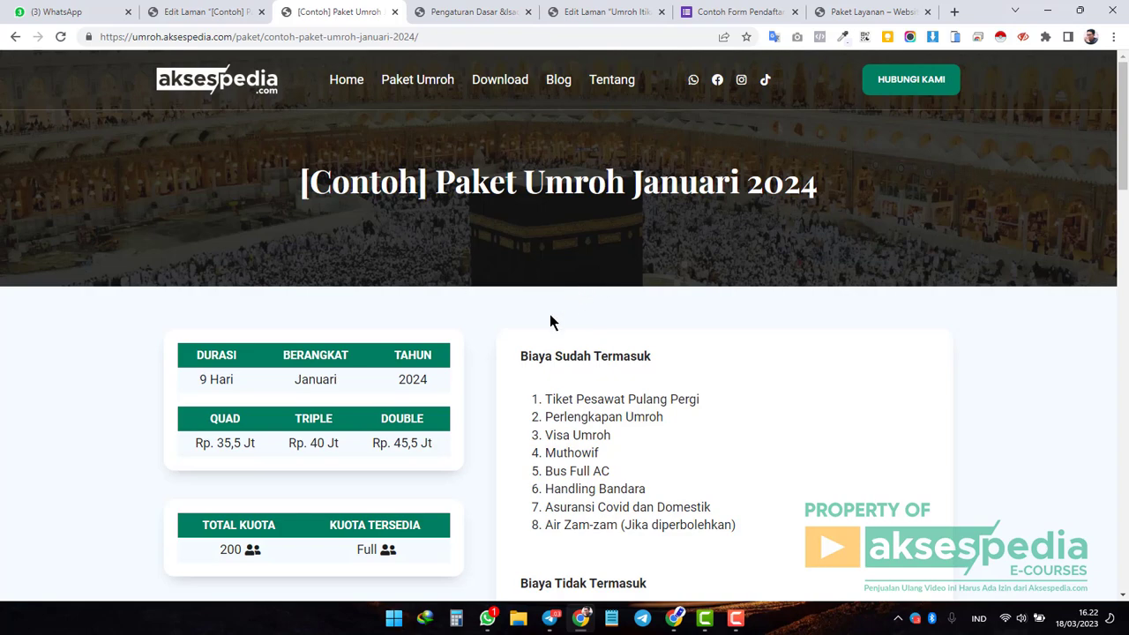
{"action": "scroll", "coordinate": [550, 317], "scroll_direction": "down", "scroll_amount": 3}
{"action": "scroll", "coordinate": [618, 326], "scroll_direction": "up", "scroll_amount": 3}
{"action": "left_click_drag", "start_coordinate": [301, 187], "coordinate": [828, 196]}
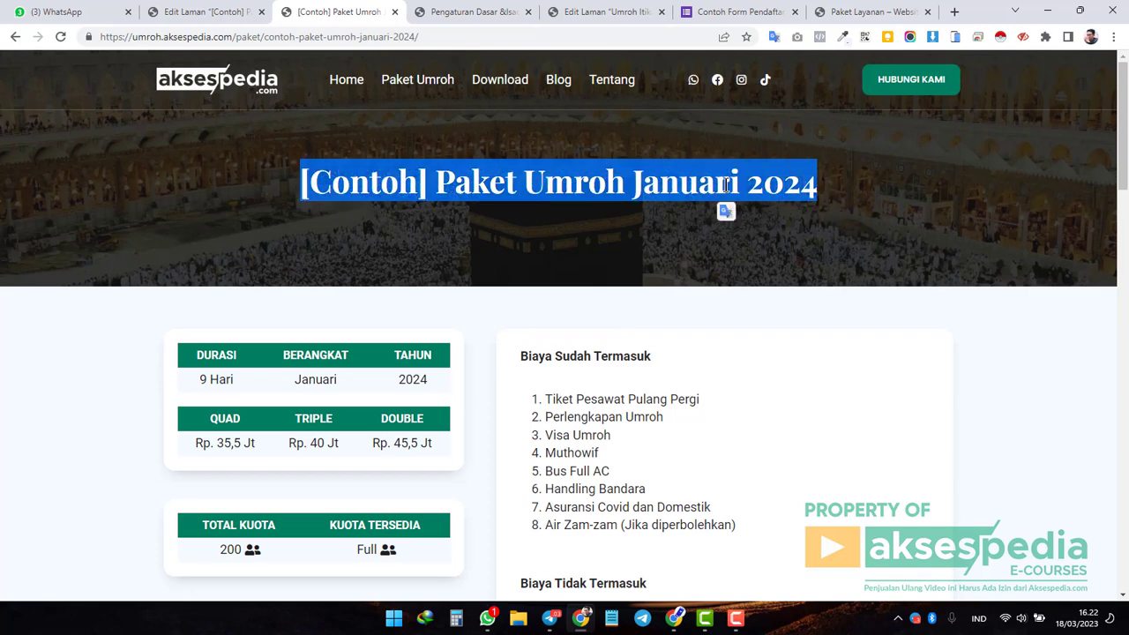
{"action": "scroll", "coordinate": [711, 198], "scroll_direction": "down", "scroll_amount": 1}
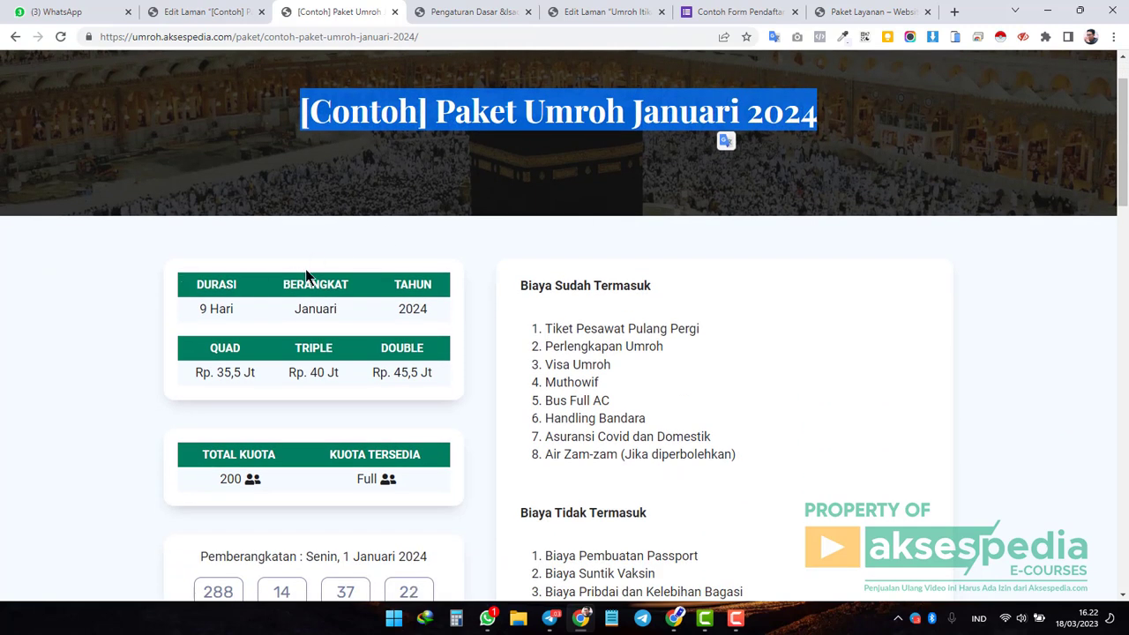
{"action": "left_click", "coordinate": [461, 338]}
Verify the 9 Hari duration, Januari 2024 departure and room prices from Rp. 35,5 Jt.
{"action": "left_click_drag", "start_coordinate": [202, 314], "coordinate": [349, 285]}
{"action": "left_click", "coordinate": [319, 306]}
{"action": "double_click", "coordinate": [315, 309]}
{"action": "left_click", "coordinate": [416, 311]}
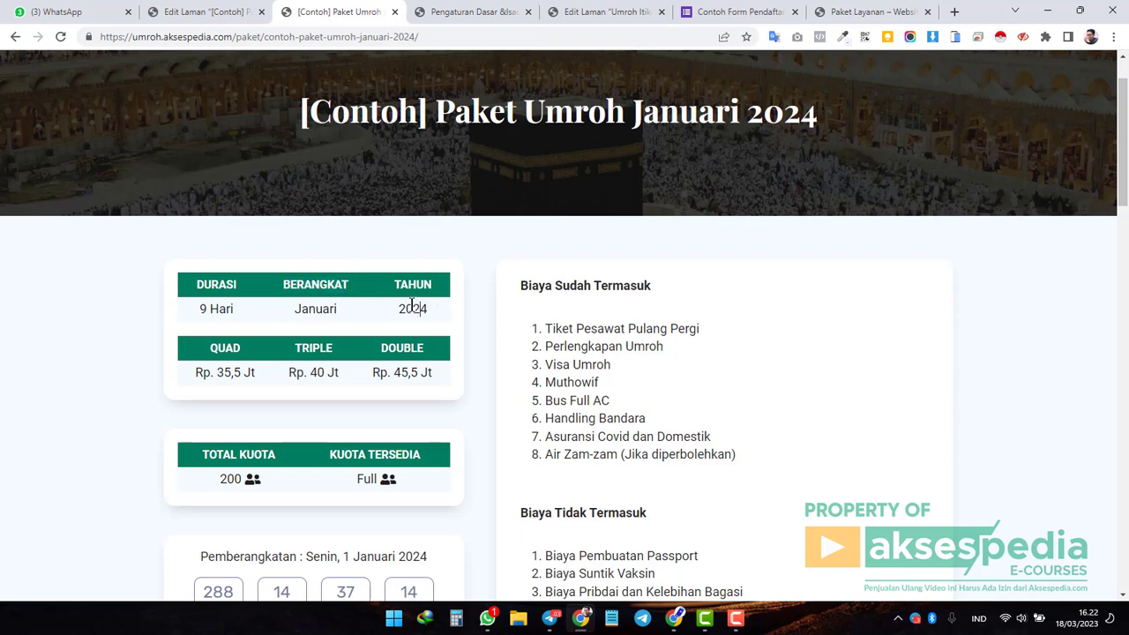
{"action": "left_click_drag", "start_coordinate": [397, 310], "coordinate": [431, 314]}
{"action": "left_click", "coordinate": [424, 307]}
{"action": "left_click_drag", "start_coordinate": [193, 372], "coordinate": [428, 369]}
{"action": "left_click", "coordinate": [408, 372]}
Verify the quota shows Full, the departure date, and the 288-day countdown.
{"action": "scroll", "coordinate": [245, 388], "scroll_direction": "down", "scroll_amount": 2}
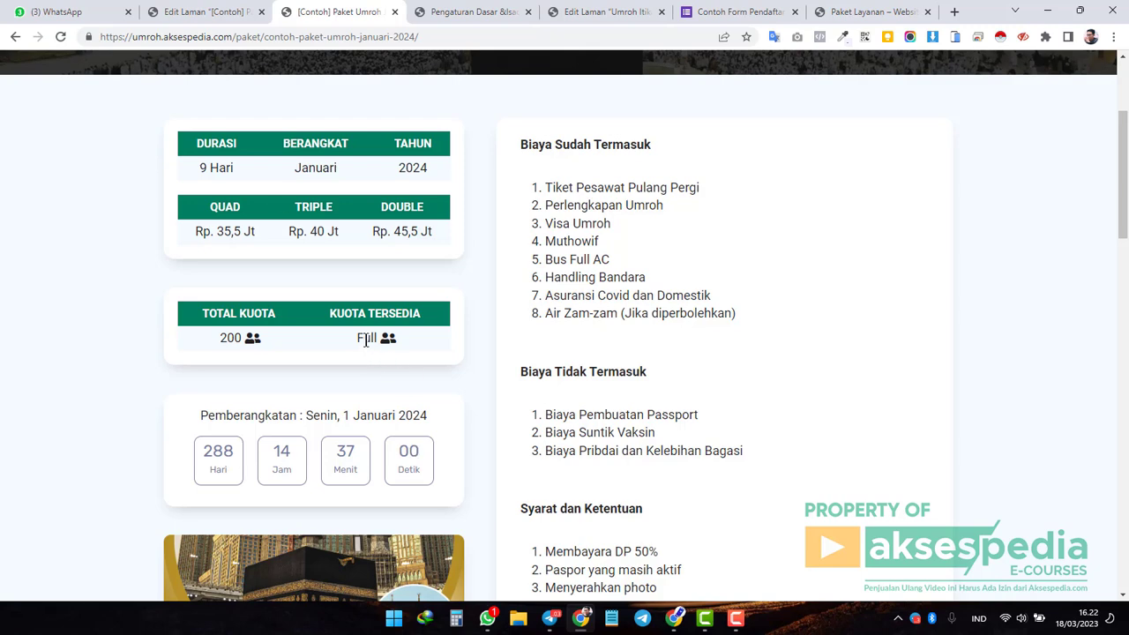
{"action": "mouse_move", "coordinate": [356, 341]}
{"action": "left_mouse_down"}
{"action": "mouse_move", "coordinate": [393, 342]}
{"action": "mouse_move", "coordinate": [373, 336]}
{"action": "left_mouse_up"}
{"action": "left_click", "coordinate": [470, 375]}
{"action": "scroll", "coordinate": [470, 375], "scroll_direction": "down", "scroll_amount": 2}
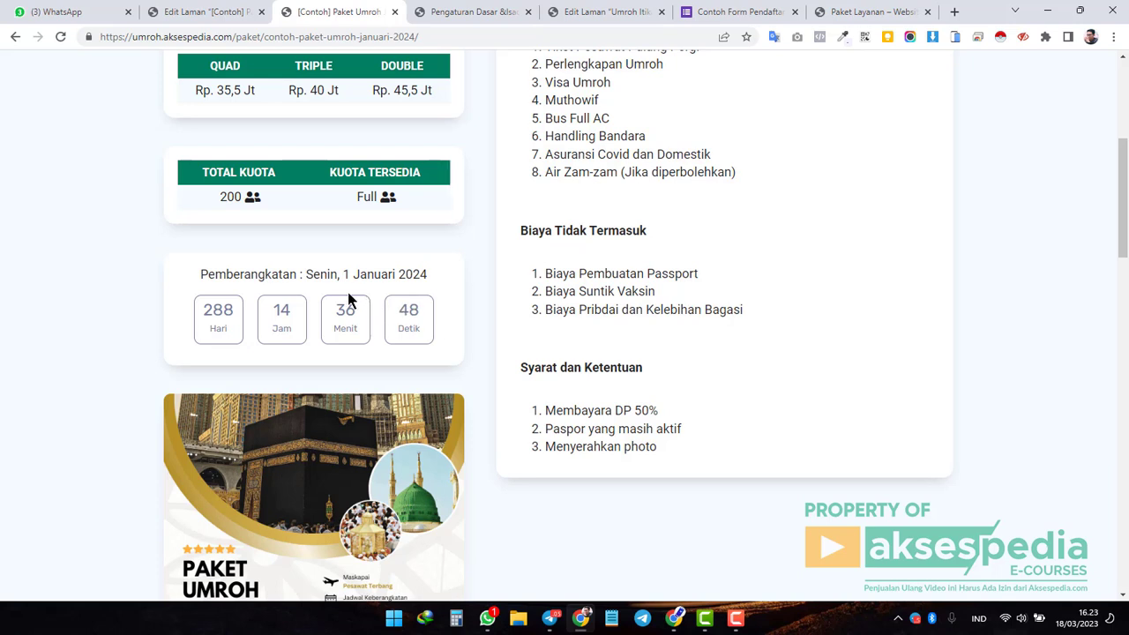
{"action": "left_click_drag", "start_coordinate": [306, 274], "coordinate": [444, 280]}
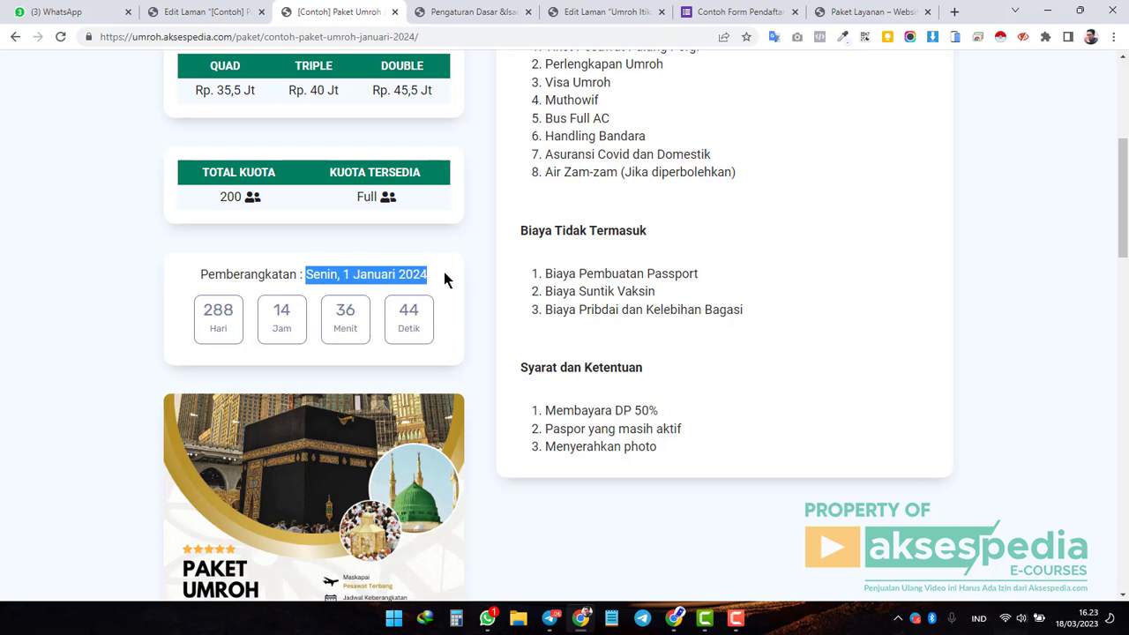
{"action": "left_click", "coordinate": [412, 275]}
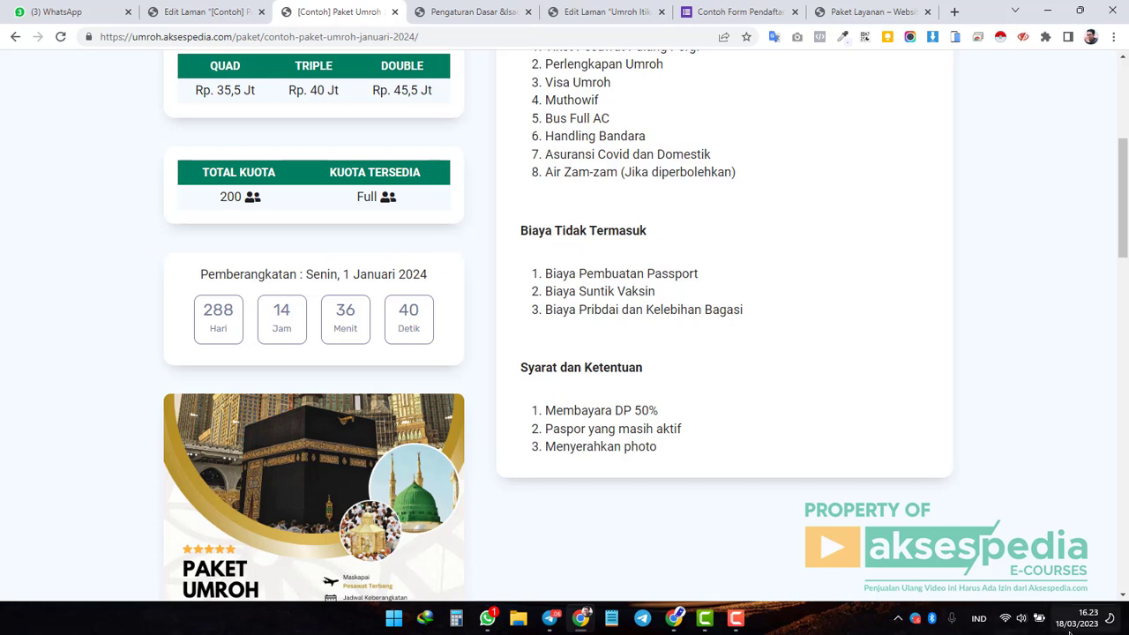
{"action": "mouse_move", "coordinate": [1072, 630]}
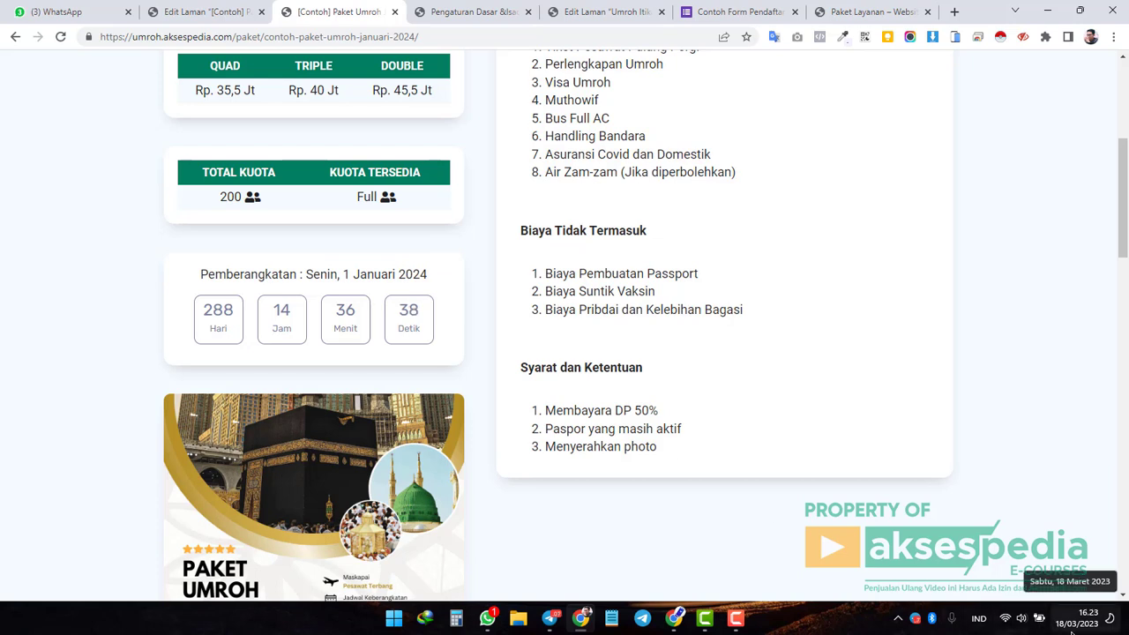
{"action": "left_click_drag", "start_coordinate": [205, 311], "coordinate": [243, 312]}
{"action": "left_click", "coordinate": [217, 312]}
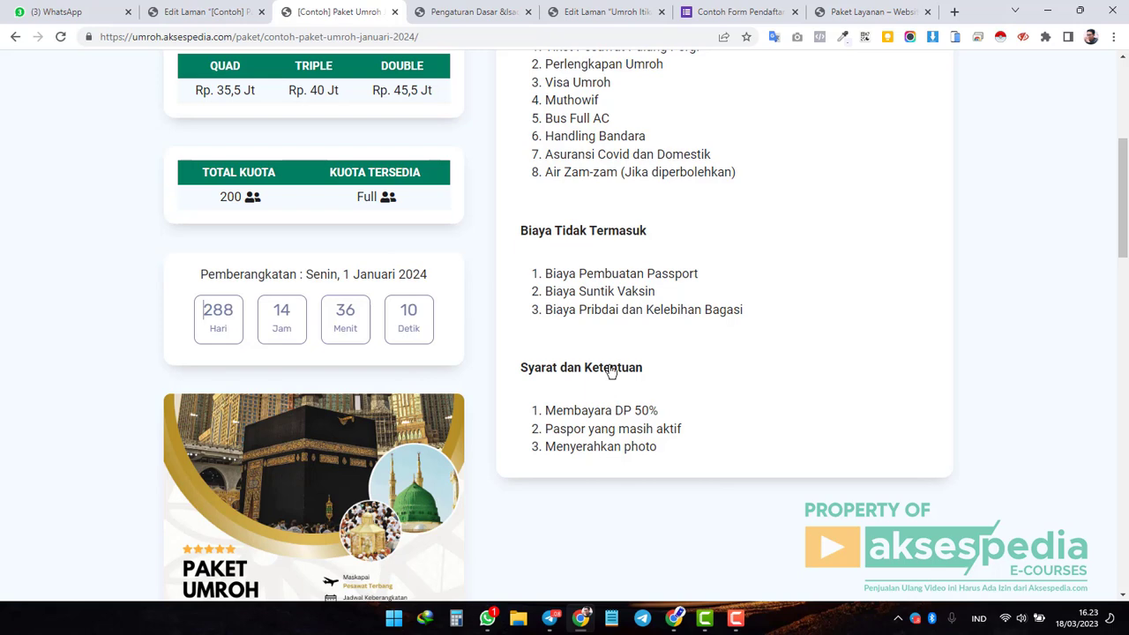
{"action": "scroll", "coordinate": [276, 379], "scroll_direction": "down", "scroll_amount": 2}
{"action": "scroll", "coordinate": [436, 423], "scroll_direction": "down", "scroll_amount": 3}
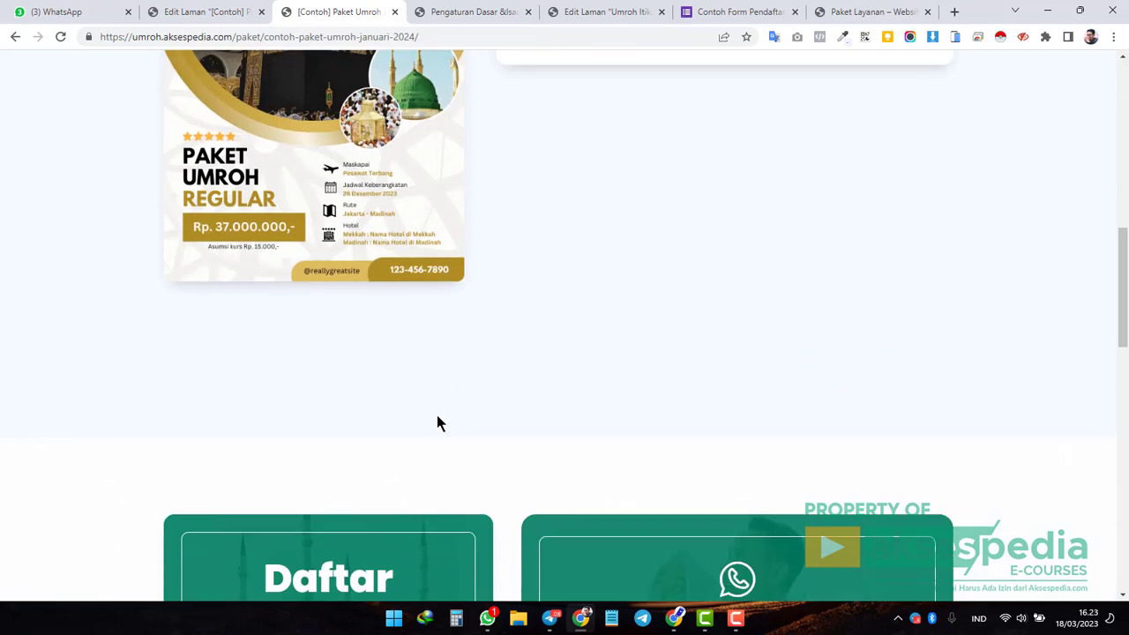
{"action": "scroll", "coordinate": [445, 295], "scroll_direction": "up", "scroll_amount": 3}
{"action": "scroll", "coordinate": [423, 388], "scroll_direction": "down", "scroll_amount": 6}
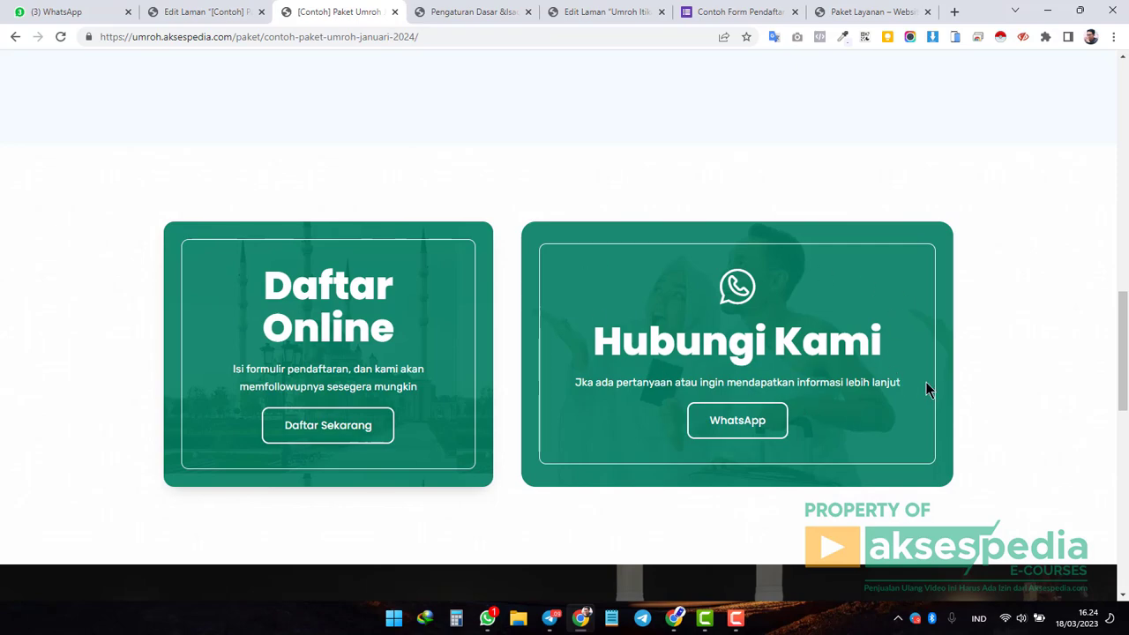
{"action": "scroll", "coordinate": [925, 385], "scroll_direction": "up", "scroll_amount": 15}
{"action": "scroll", "coordinate": [926, 389], "scroll_direction": "down", "scroll_amount": 3}
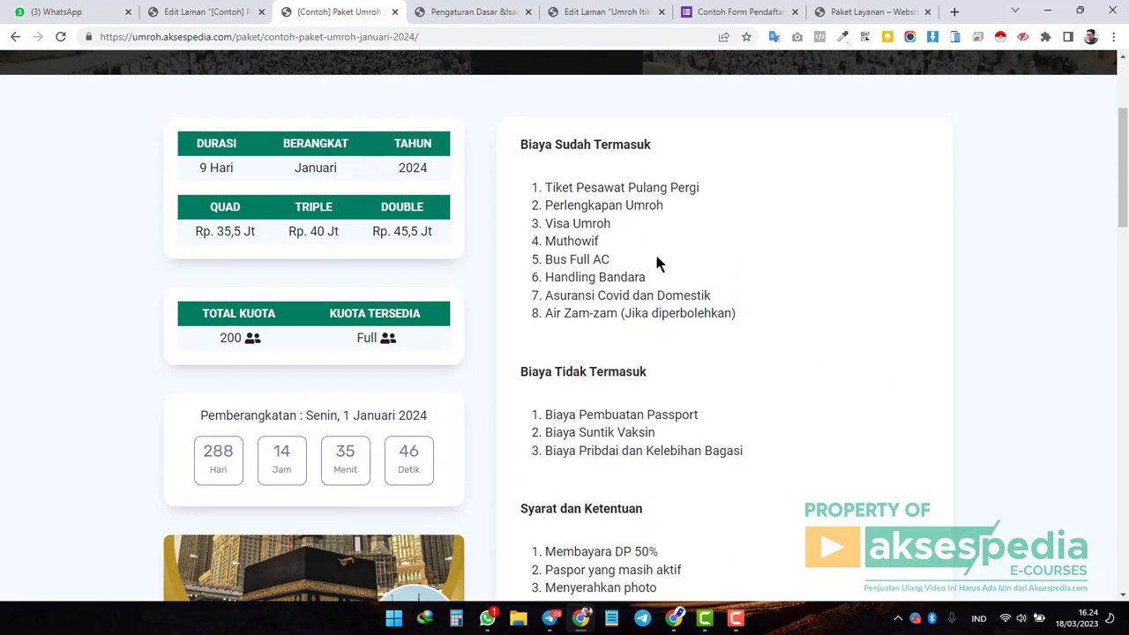
{"action": "left_click_drag", "start_coordinate": [746, 317], "coordinate": [545, 187]}
{"action": "left_click", "coordinate": [558, 205]}
{"action": "scroll", "coordinate": [632, 410], "scroll_direction": "down", "scroll_amount": 2}
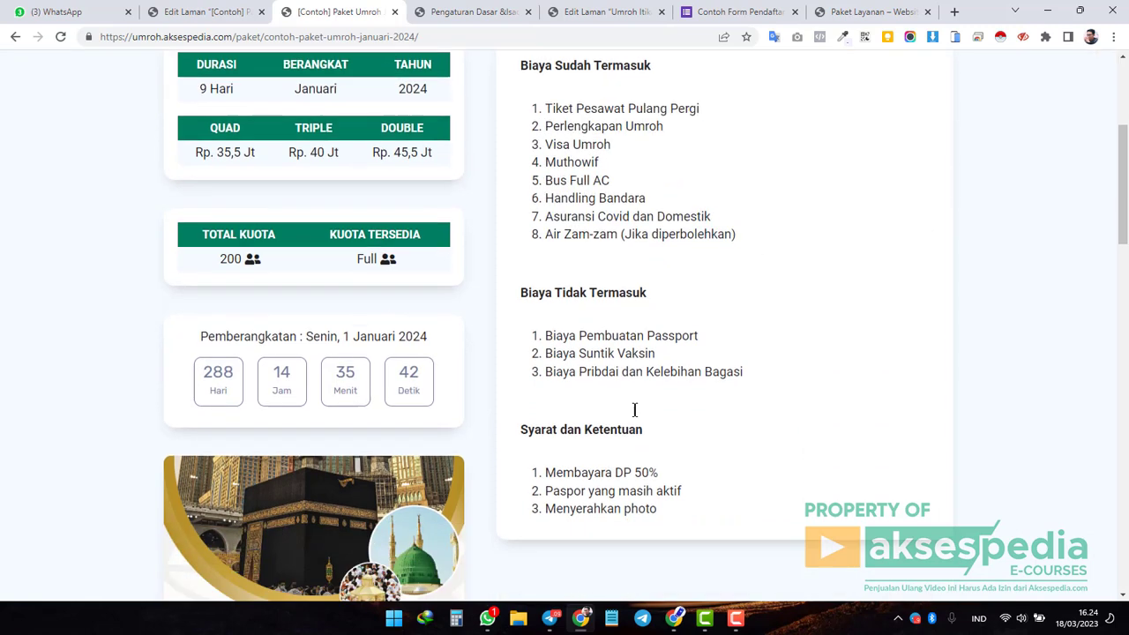
{"action": "left_click_drag", "start_coordinate": [738, 309], "coordinate": [542, 273]}
{"action": "left_click_drag", "start_coordinate": [671, 464], "coordinate": [572, 411]}
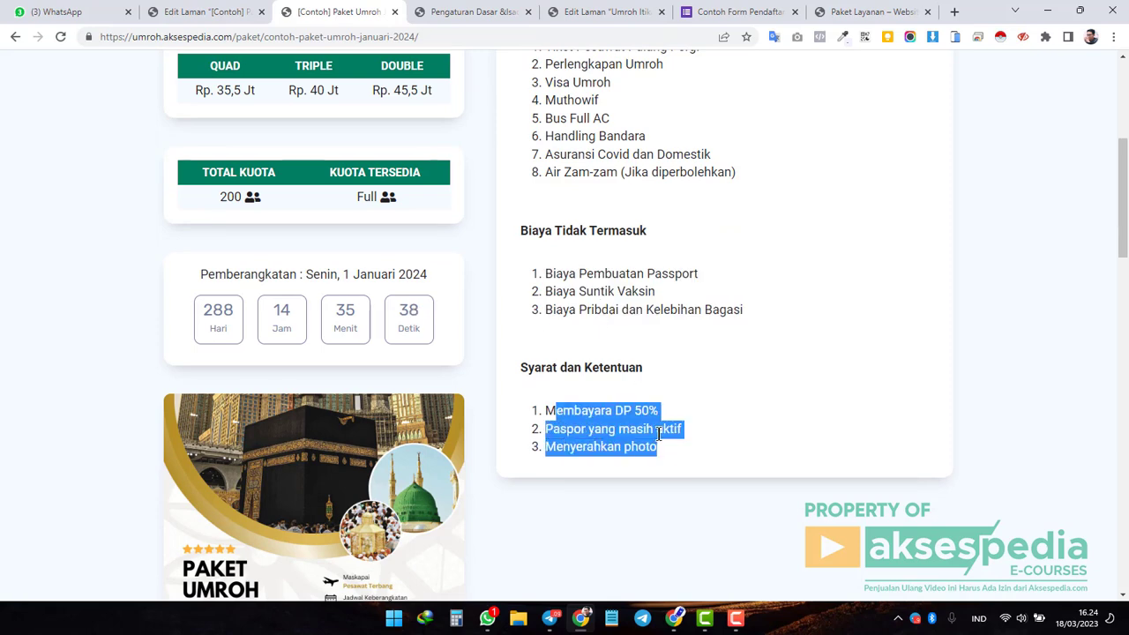
{"action": "left_click", "coordinate": [627, 413]}
{"action": "left_click", "coordinate": [209, 14]}
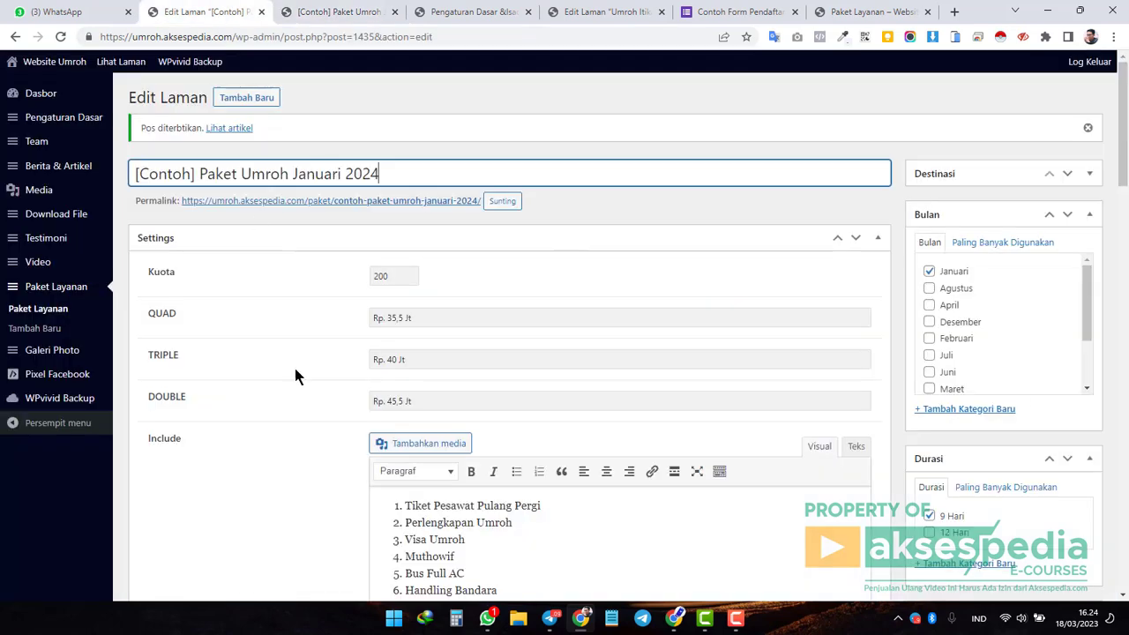
{"action": "scroll", "coordinate": [295, 379], "scroll_direction": "down", "scroll_amount": 10}
{"action": "scroll", "coordinate": [304, 389], "scroll_direction": "down", "scroll_amount": 8}
{"action": "scroll", "coordinate": [222, 260], "scroll_direction": "up", "scroll_amount": 2}
{"action": "left_click_drag", "start_coordinate": [147, 304], "coordinate": [201, 311]}
{"action": "left_click", "coordinate": [339, 12]}
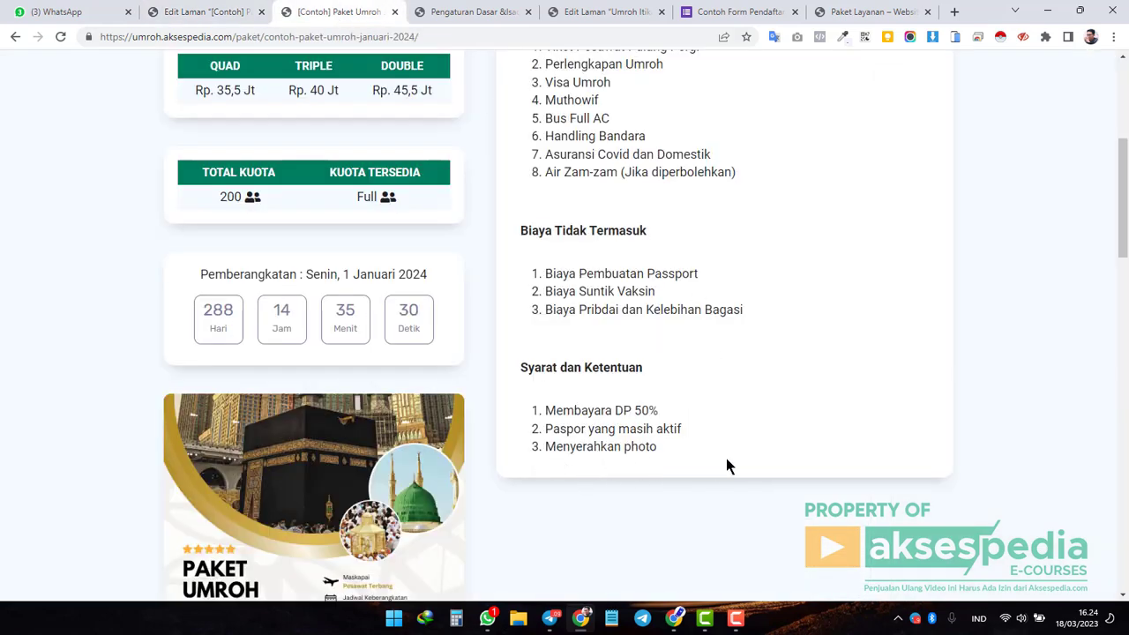
{"action": "scroll", "coordinate": [725, 466], "scroll_direction": "down", "scroll_amount": 7}
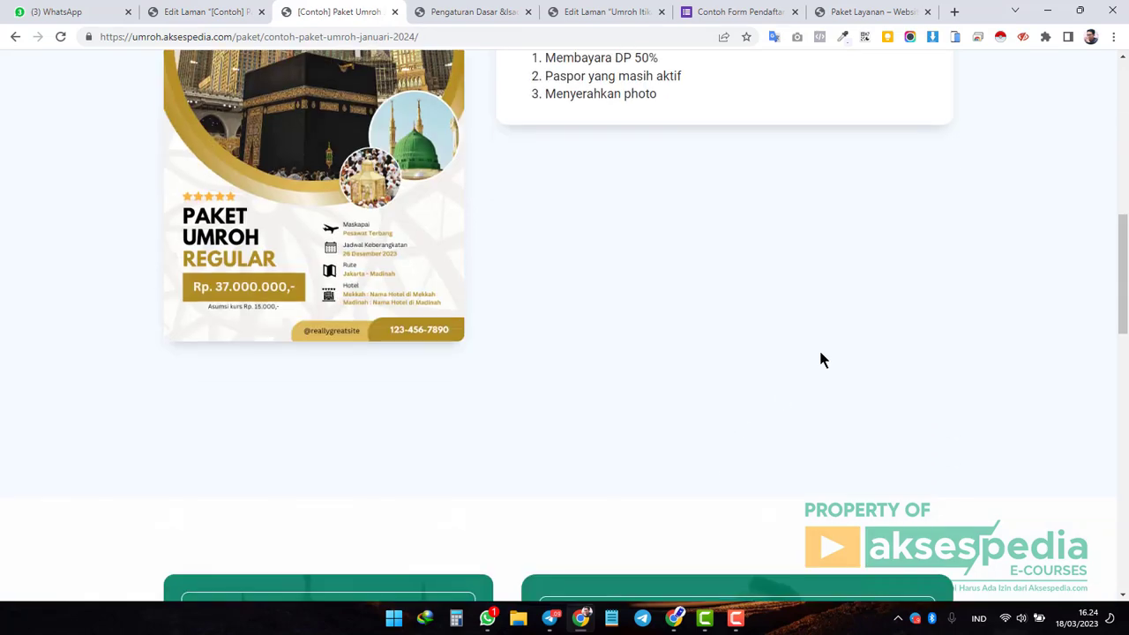
{"action": "scroll", "coordinate": [820, 359], "scroll_direction": "up", "scroll_amount": 6}
{"action": "scroll", "coordinate": [820, 359], "scroll_direction": "up", "scroll_amount": 5}
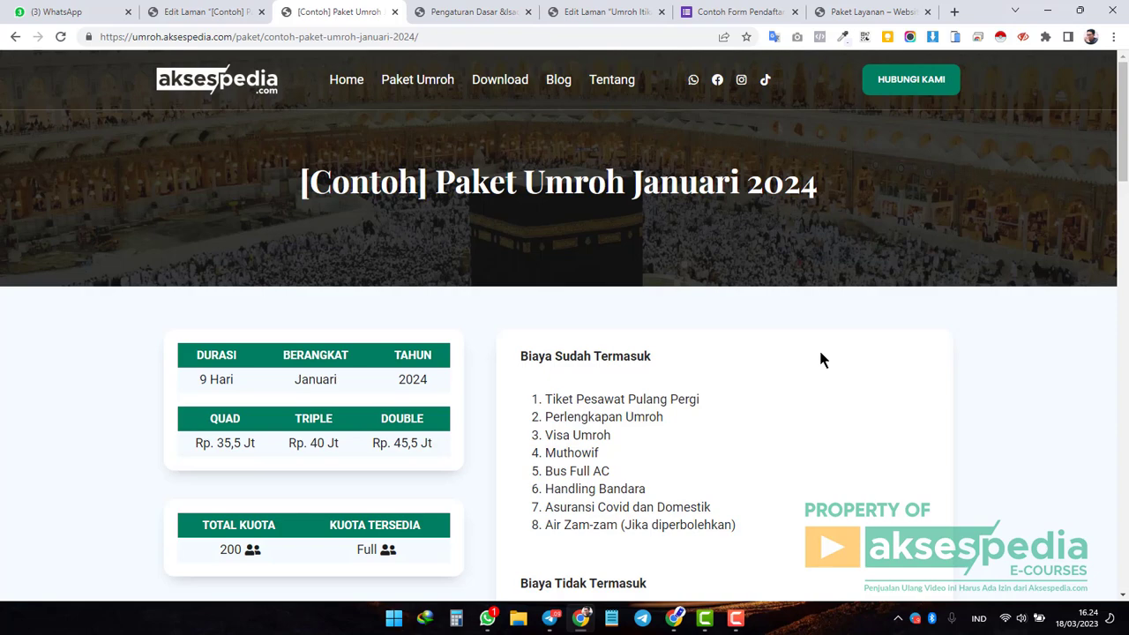
Scroll the live package page down to the team section and back up.
{"action": "scroll", "coordinate": [820, 358], "scroll_direction": "down", "scroll_amount": 9}
{"action": "scroll", "coordinate": [820, 358], "scroll_direction": "down", "scroll_amount": 4}
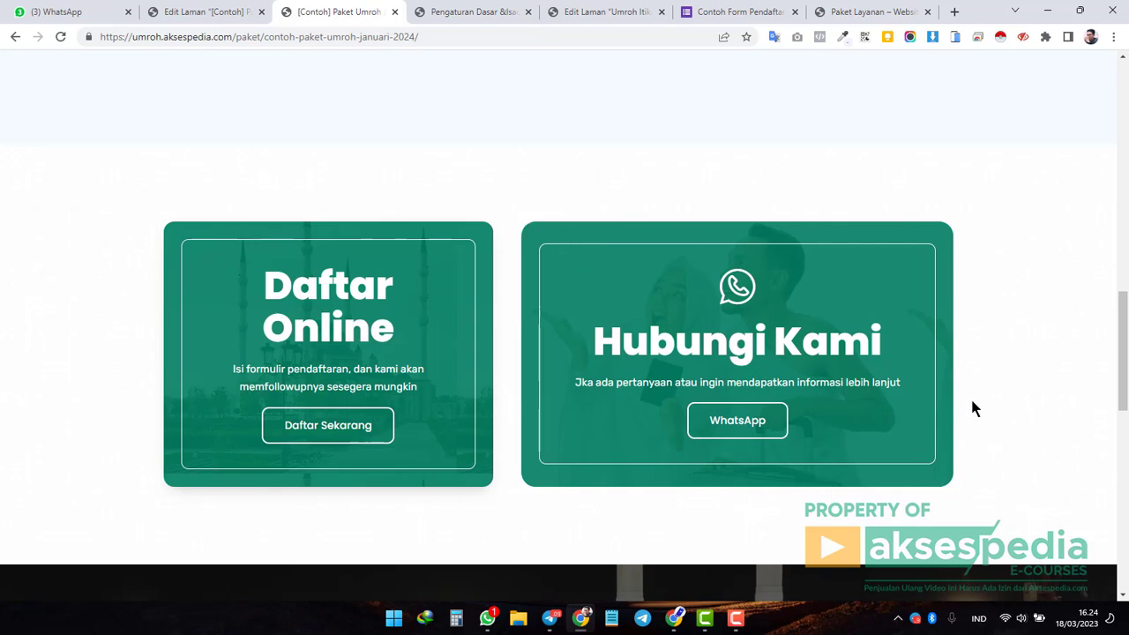
{"action": "scroll", "coordinate": [973, 407], "scroll_direction": "down", "scroll_amount": 3}
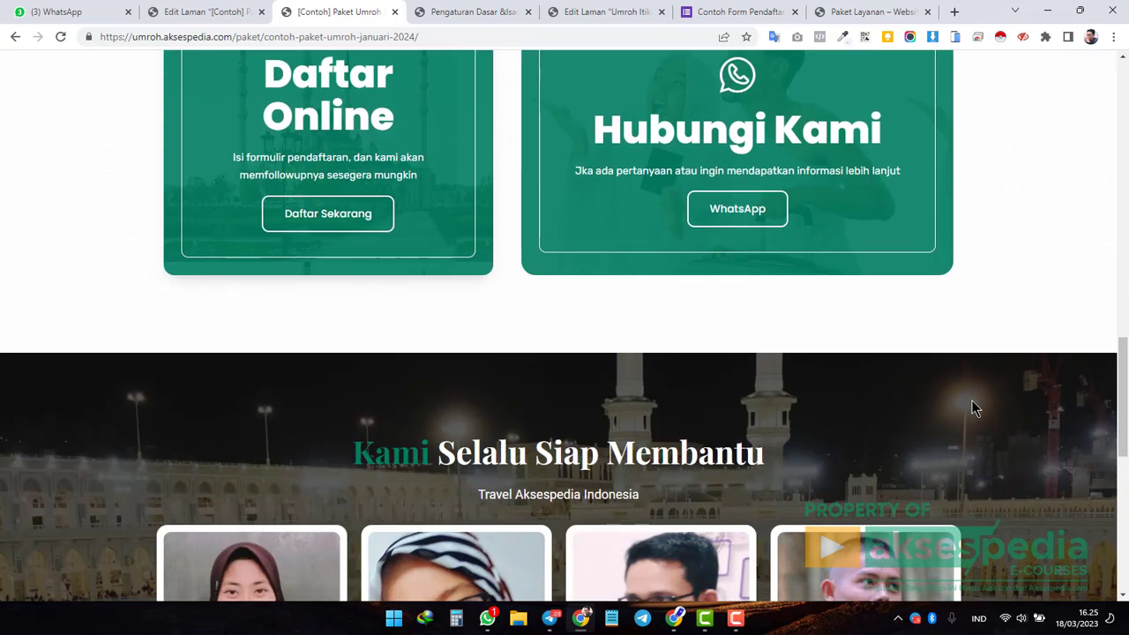
{"action": "scroll", "coordinate": [974, 408], "scroll_direction": "up", "scroll_amount": 3}
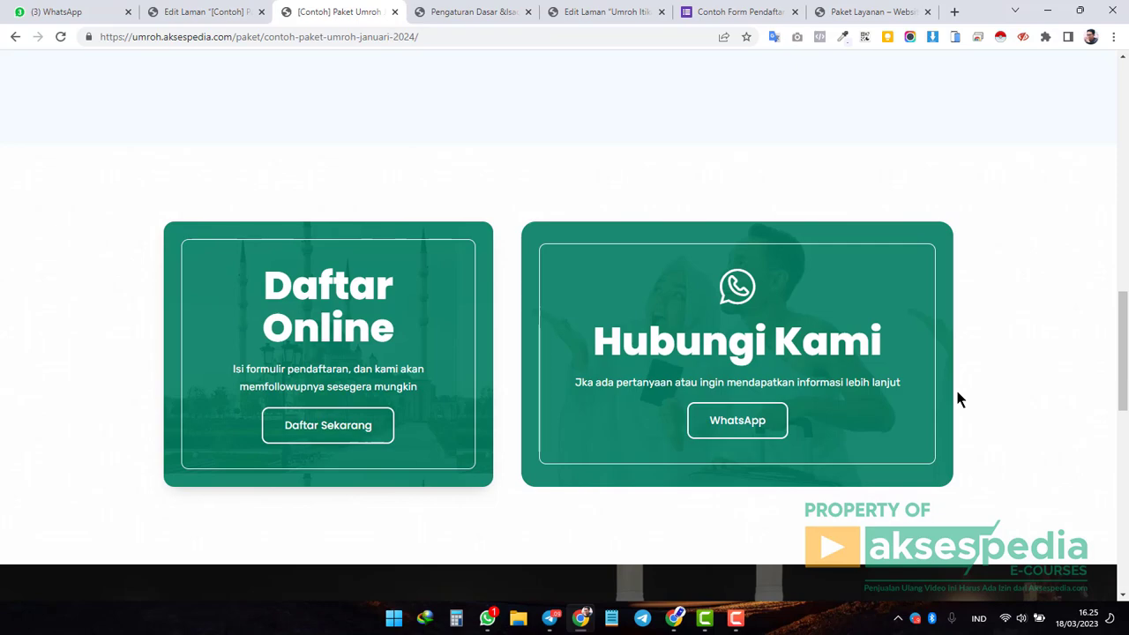
{"action": "scroll", "coordinate": [957, 393], "scroll_direction": "up", "scroll_amount": 10}
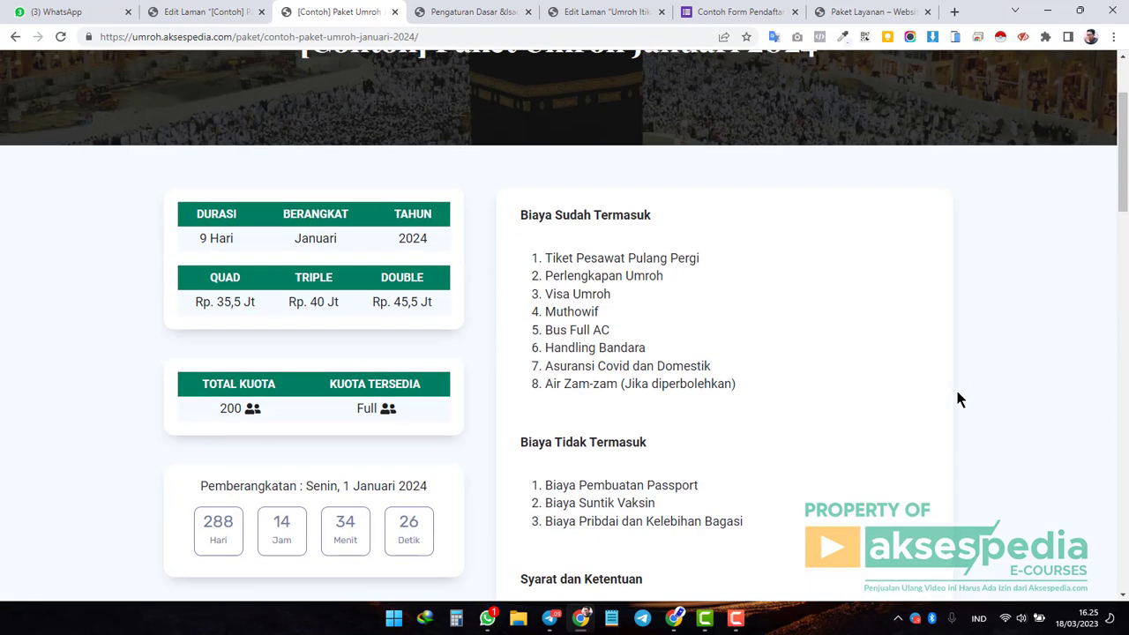
{"action": "scroll", "coordinate": [957, 393], "scroll_direction": "up", "scroll_amount": 2}
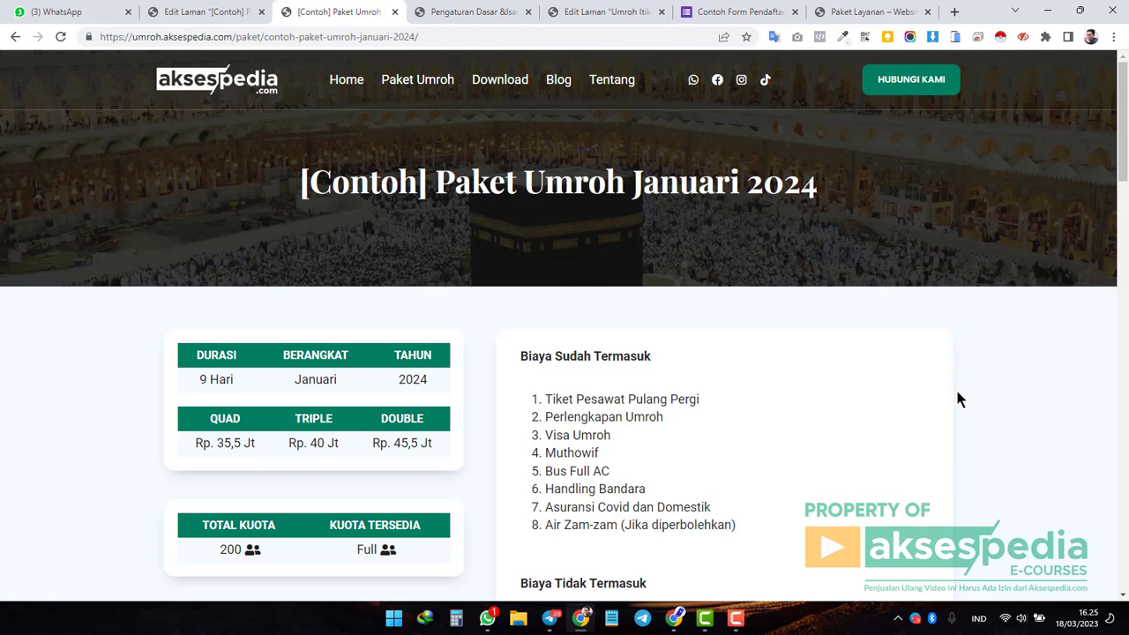
{"action": "scroll", "coordinate": [923, 391], "scroll_direction": "down", "scroll_amount": 7}
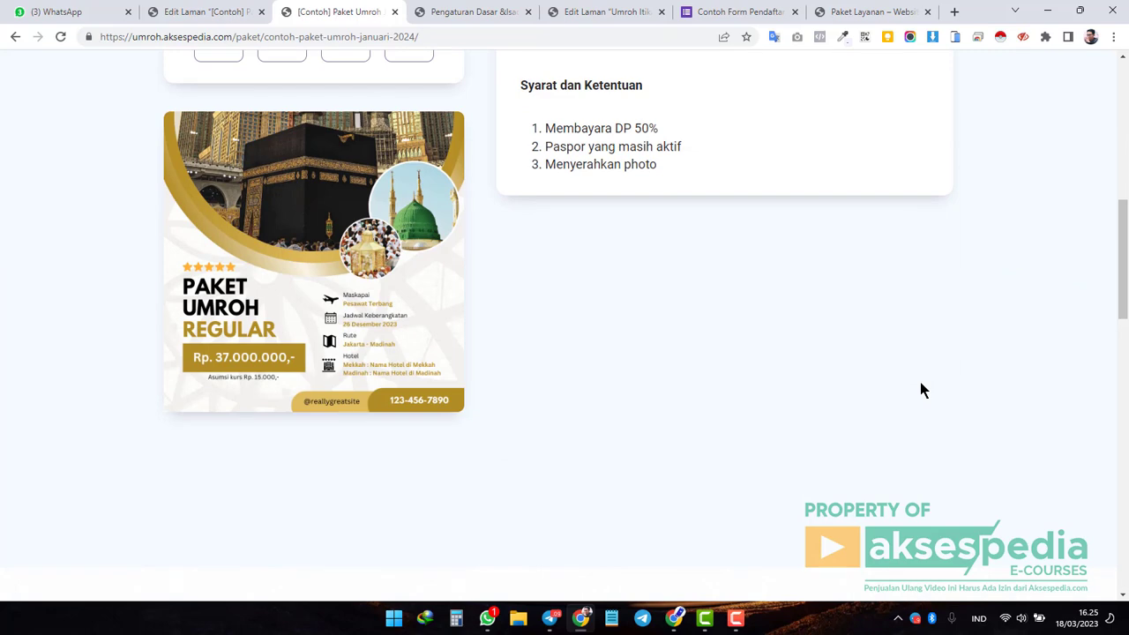
{"action": "scroll", "coordinate": [920, 391], "scroll_direction": "down", "scroll_amount": 3}
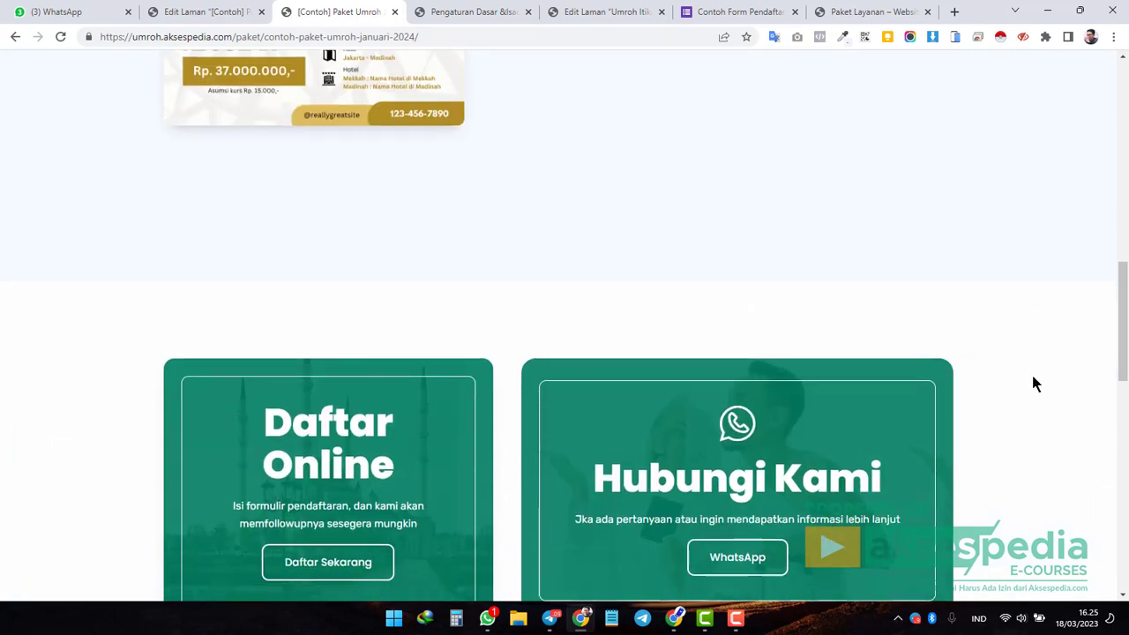
{"action": "scroll", "coordinate": [1033, 383], "scroll_direction": "down", "scroll_amount": 2}
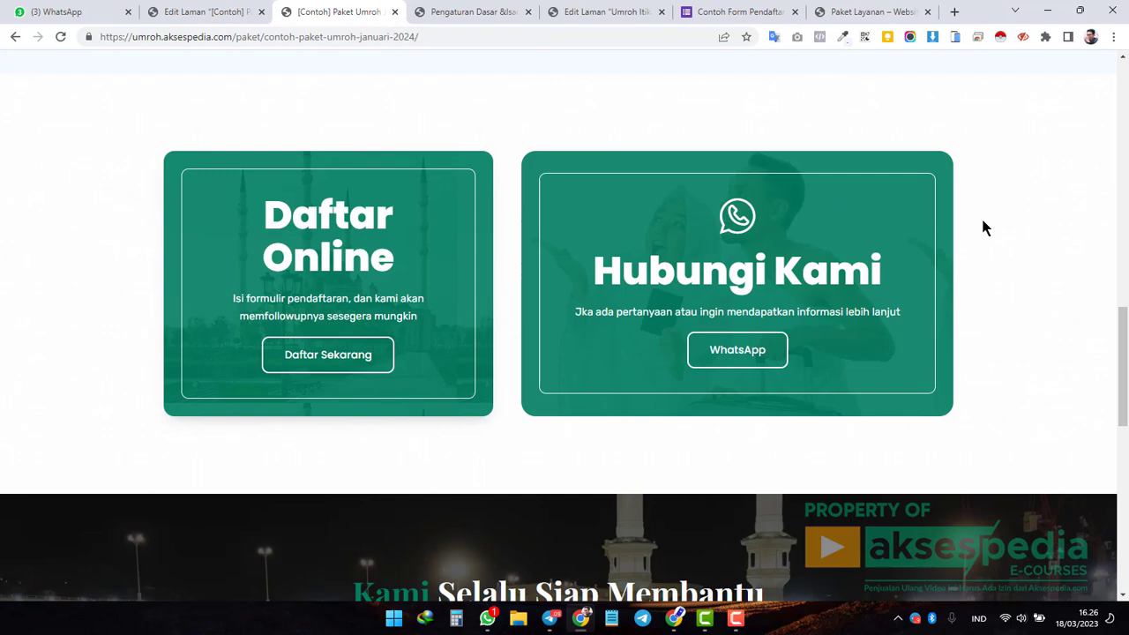
{"action": "scroll", "coordinate": [986, 229], "scroll_direction": "down", "scroll_amount": 5}
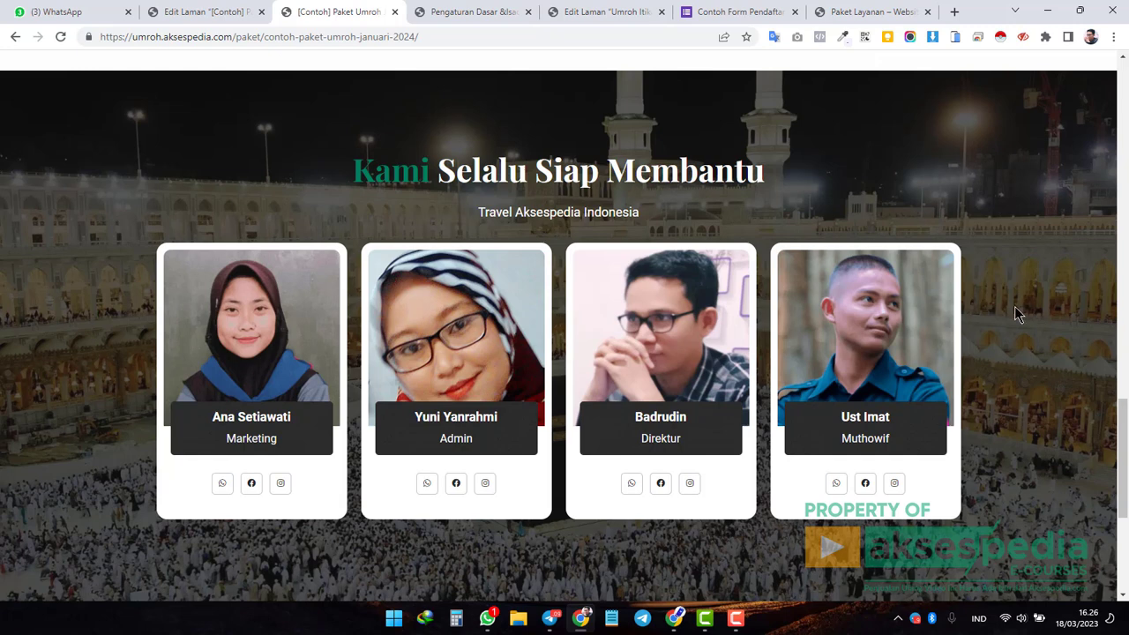
{"action": "scroll", "coordinate": [1015, 311], "scroll_direction": "down", "scroll_amount": 4}
{"action": "scroll", "coordinate": [1015, 311], "scroll_direction": "up", "scroll_amount": 9}
{"action": "scroll", "coordinate": [1016, 309], "scroll_direction": "up", "scroll_amount": 8}
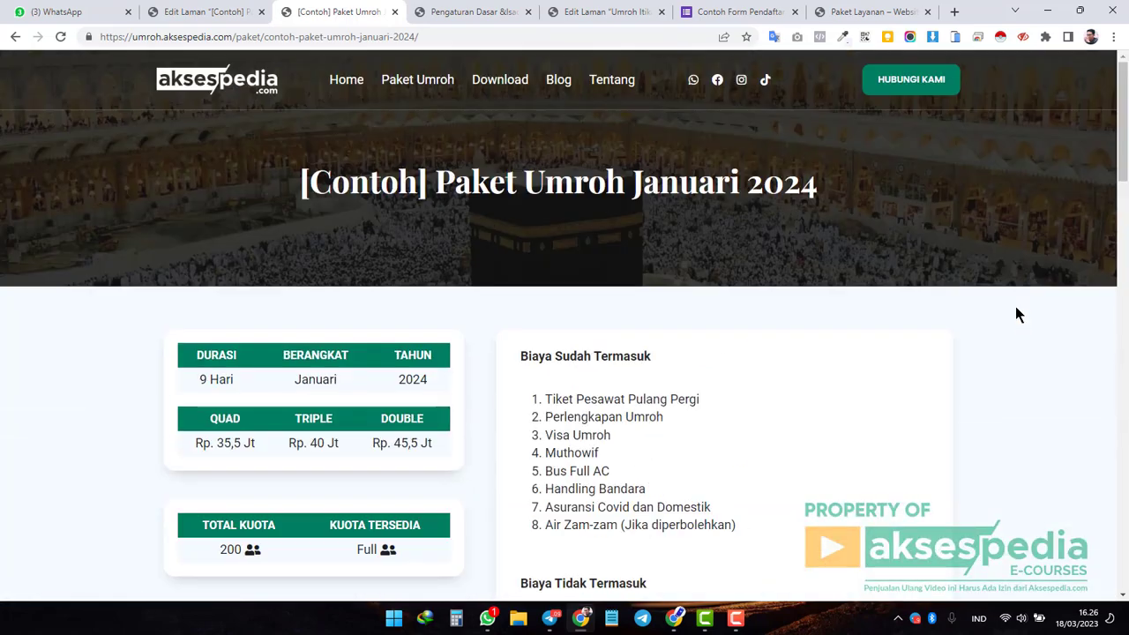
Return to the Edit Laman editor for [Contoh] Paket Umroh Januari 2024.
{"action": "left_click", "coordinate": [217, 18]}
{"action": "scroll", "coordinate": [857, 362], "scroll_direction": "up", "scroll_amount": 10}
{"action": "scroll", "coordinate": [857, 362], "scroll_direction": "up", "scroll_amount": 3}
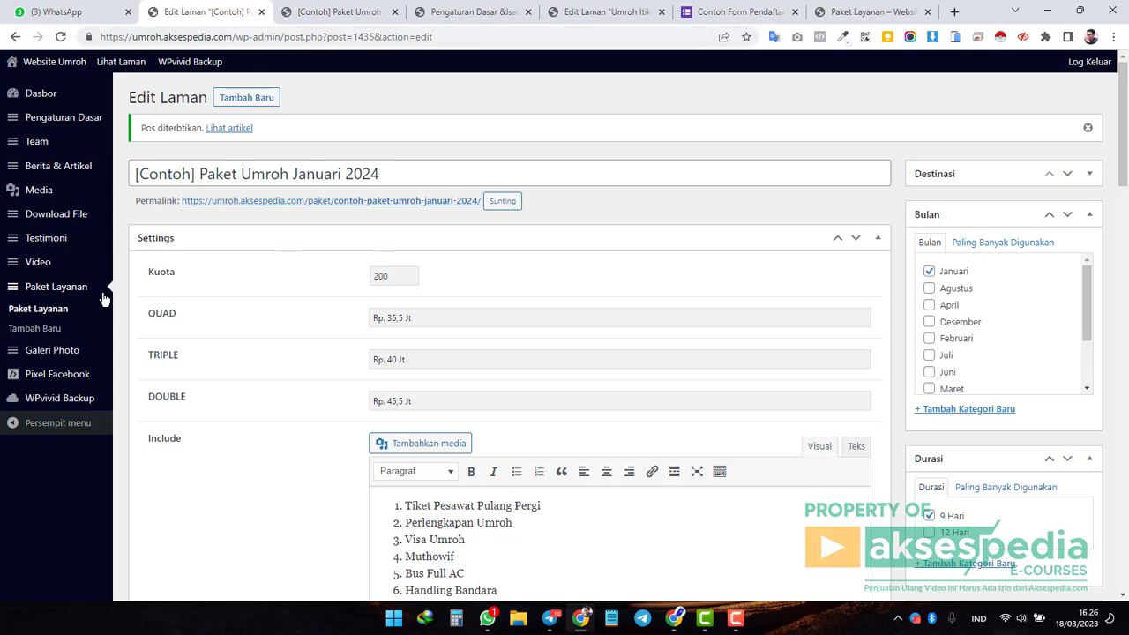
Open the Paket Layanan admin list and the site's live Paket Umroh listing.
{"action": "left_click", "coordinate": [54, 316]}
{"action": "left_click", "coordinate": [340, 12]}
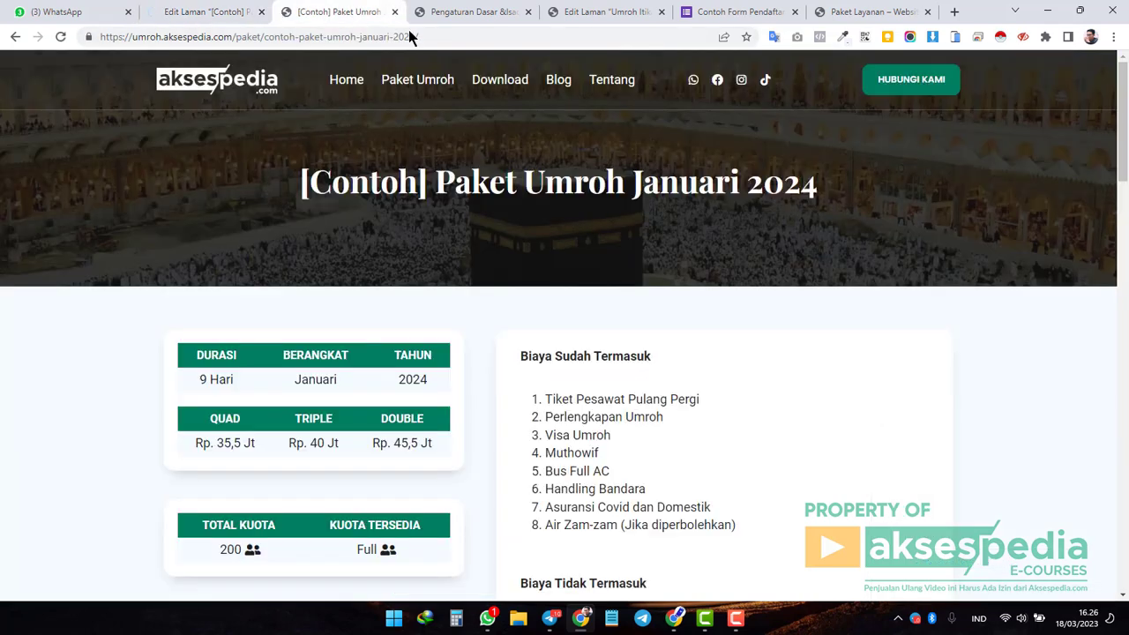
{"action": "left_click", "coordinate": [459, 13]}
{"action": "left_click", "coordinate": [344, 12]}
{"action": "left_click", "coordinate": [433, 88]}
Close the basic settings, old editor, registration form and old listing tabs.
{"action": "left_click", "coordinate": [528, 12]}
{"action": "left_click", "coordinate": [529, 11]}
{"action": "left_click", "coordinate": [528, 11]}
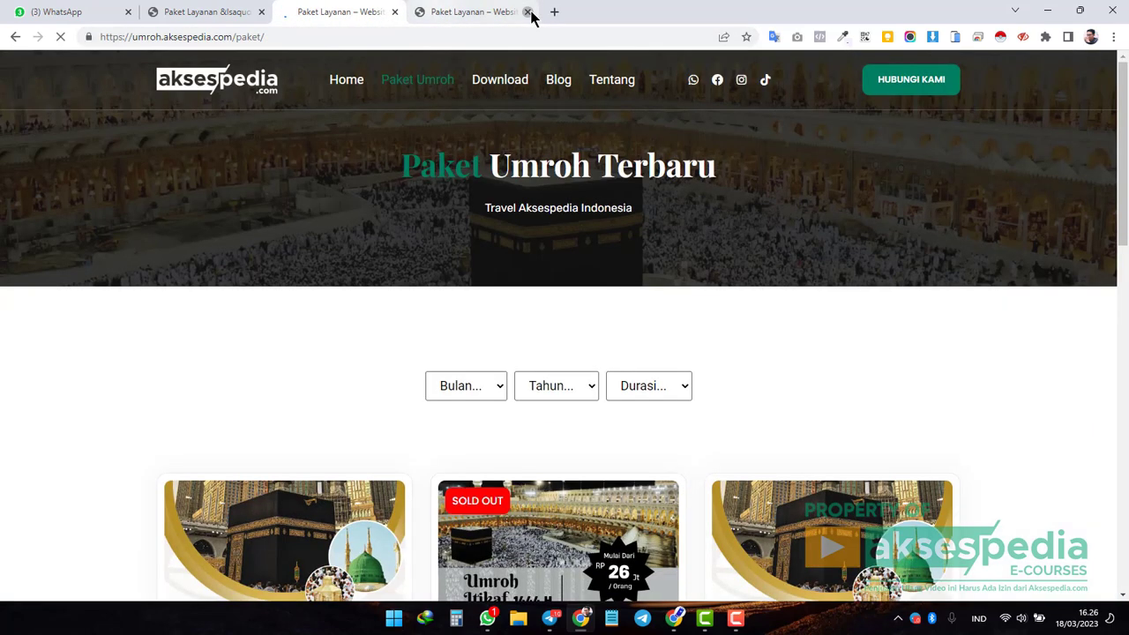
{"action": "left_click", "coordinate": [529, 11]}
{"action": "scroll", "coordinate": [869, 295], "scroll_direction": "down", "scroll_amount": 4}
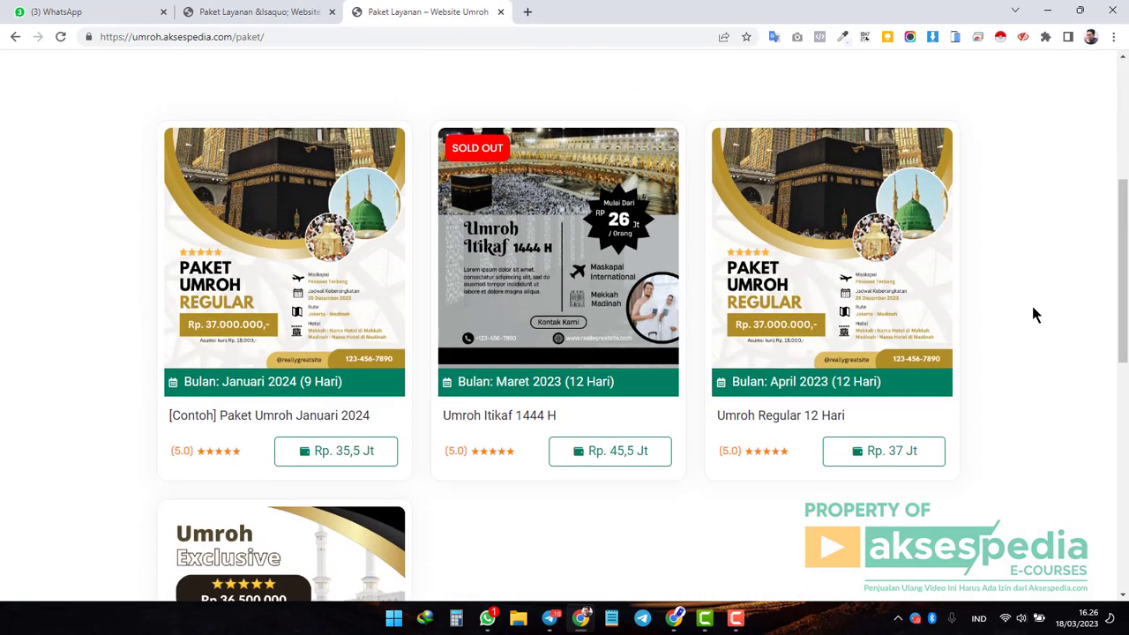
{"action": "scroll", "coordinate": [421, 212], "scroll_direction": "up", "scroll_amount": 1}
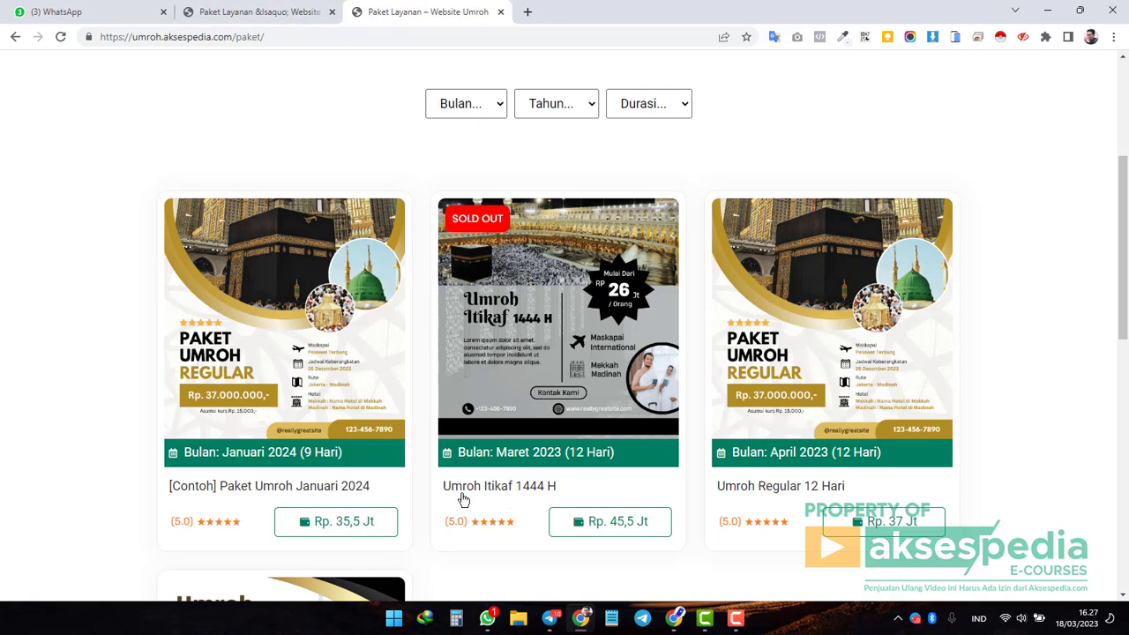
Set Umroh Itikaf 1444 H's status to Draf via Edit Cepat and save with Perbarui.
{"action": "left_click", "coordinate": [270, 16]}
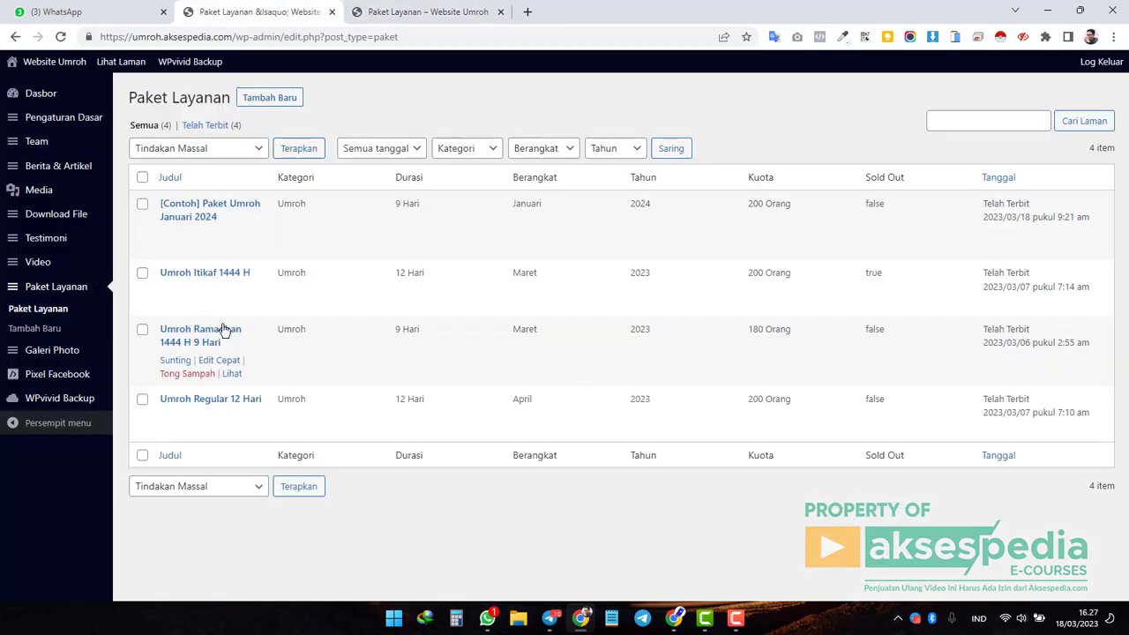
{"action": "left_click", "coordinate": [218, 287]}
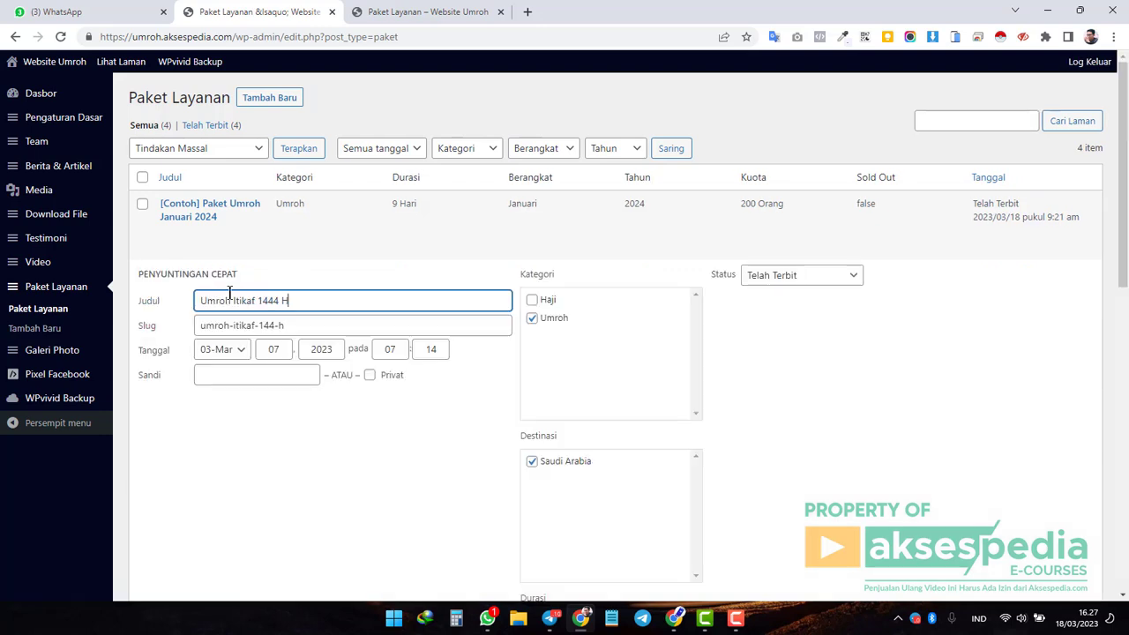
{"action": "left_click", "coordinate": [810, 276]}
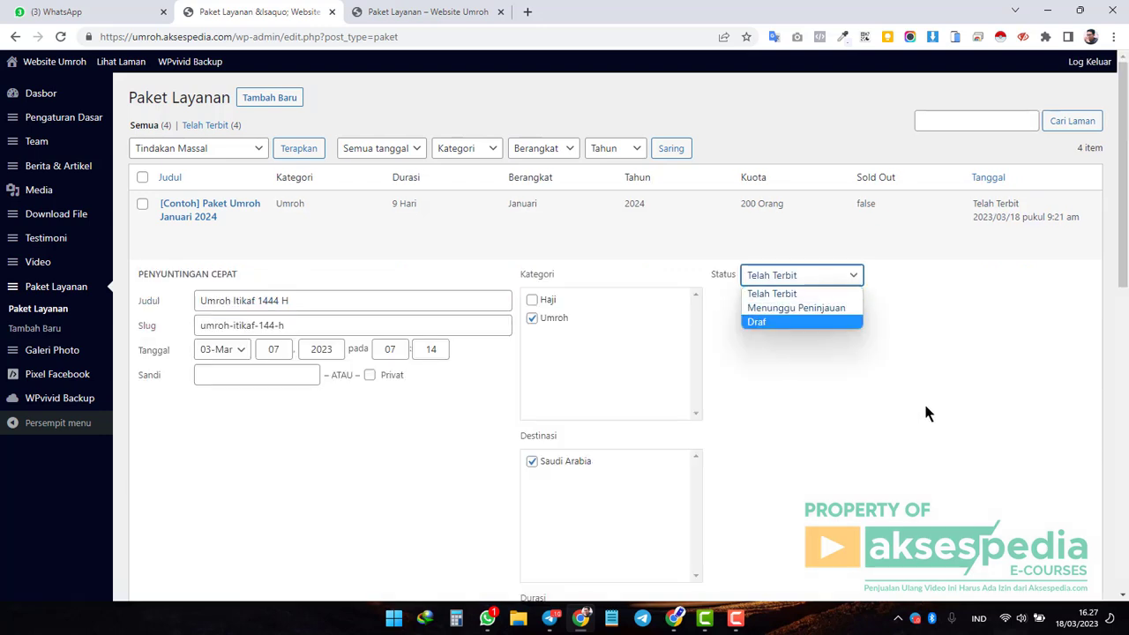
{"action": "scroll", "coordinate": [893, 396], "scroll_direction": "down", "scroll_amount": 10}
{"action": "left_click", "coordinate": [210, 349]}
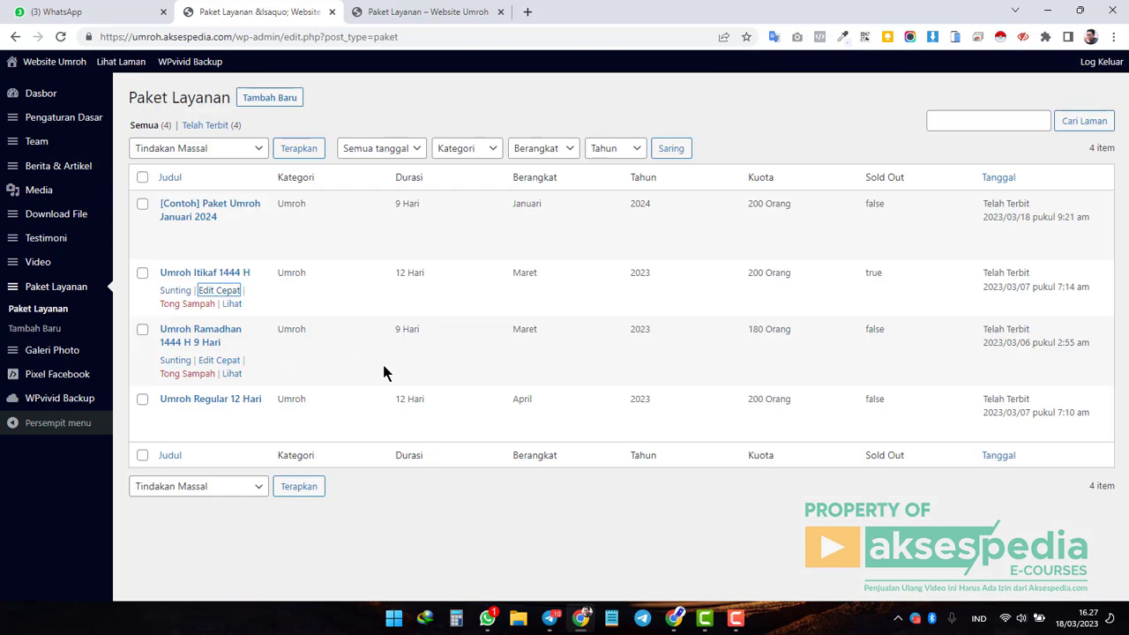
{"action": "left_click", "coordinate": [218, 291]}
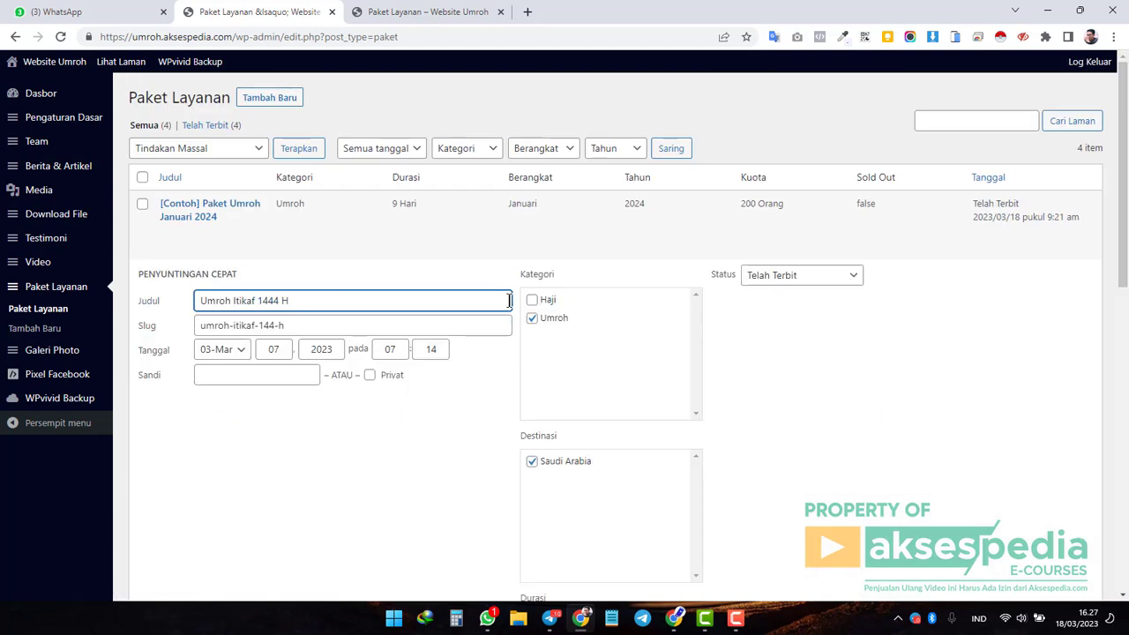
{"action": "left_click", "coordinate": [785, 276]}
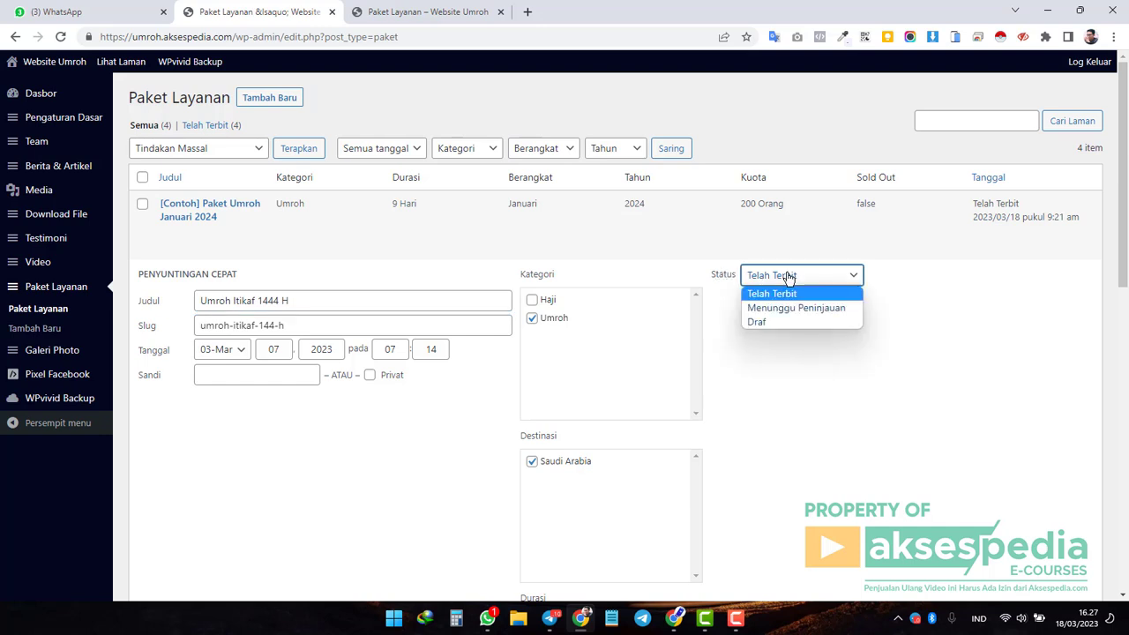
{"action": "left_click", "coordinate": [767, 320]}
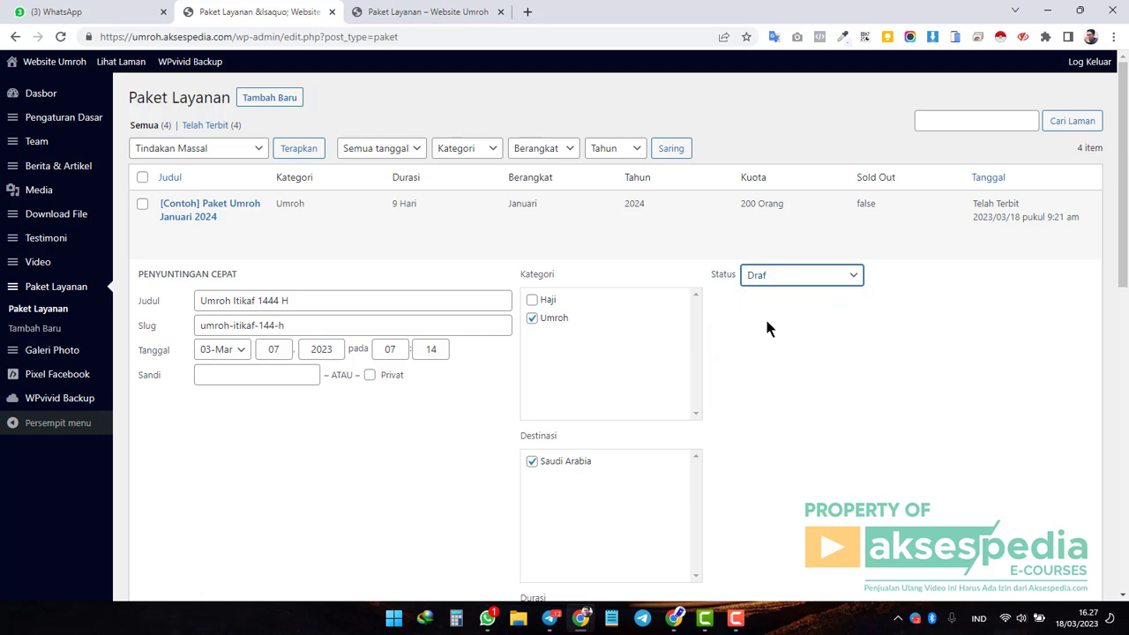
{"action": "scroll", "coordinate": [765, 316], "scroll_direction": "down", "scroll_amount": 9}
{"action": "left_click", "coordinate": [175, 352]}
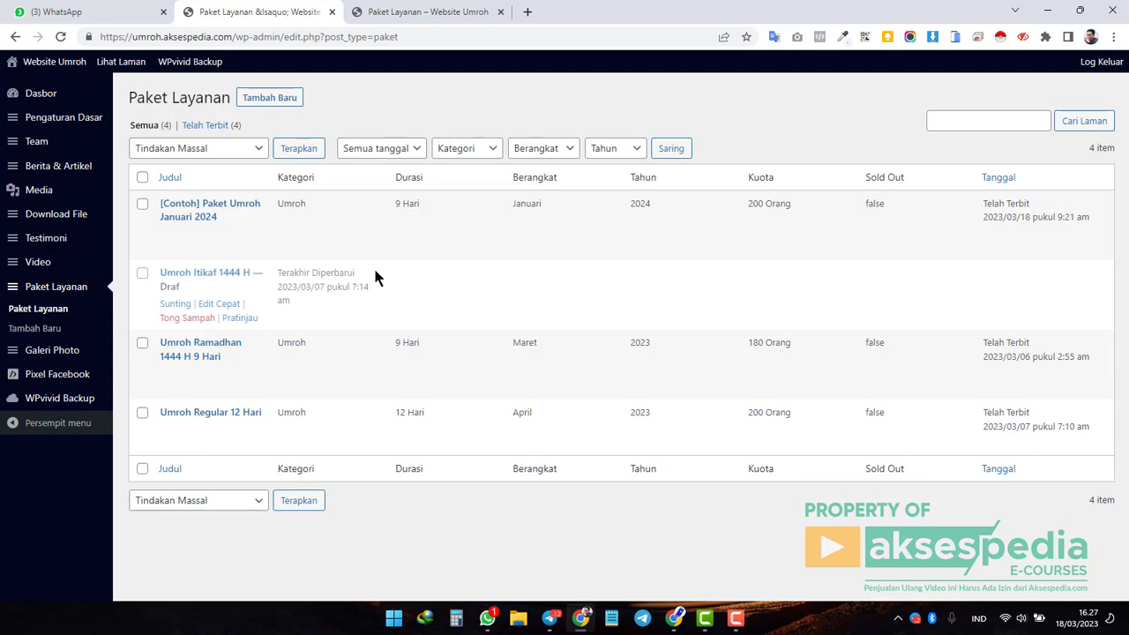
Reload the live Paket page to confirm Itikaf is gone, then reload the admin package list.
{"action": "left_click", "coordinate": [432, 11]}
{"action": "left_click", "coordinate": [60, 37]}
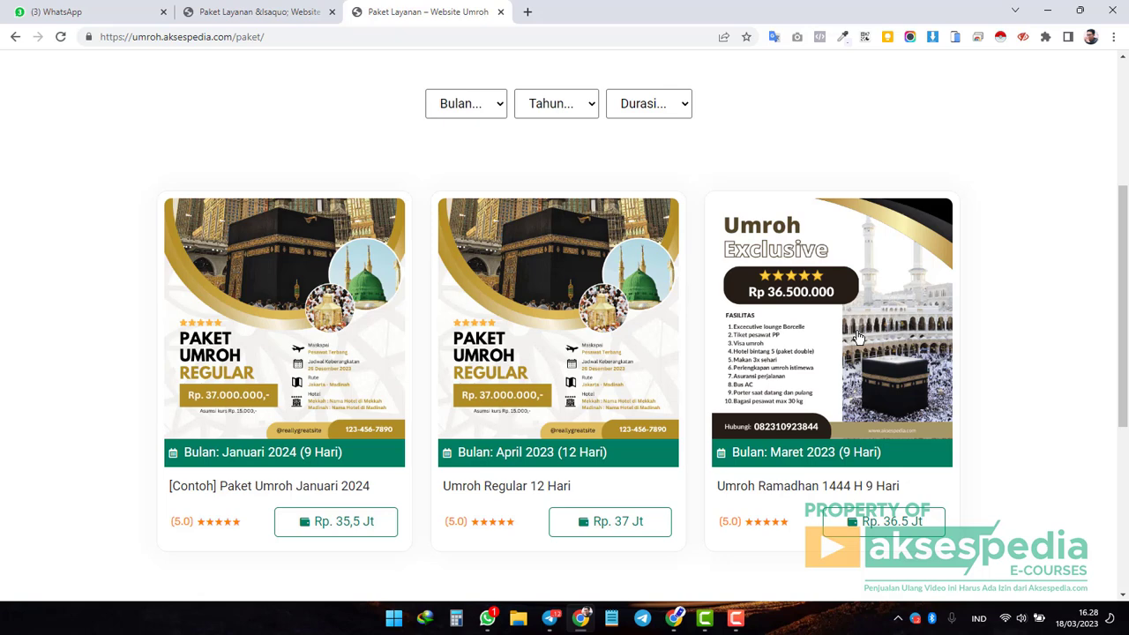
{"action": "left_click", "coordinate": [250, 12]}
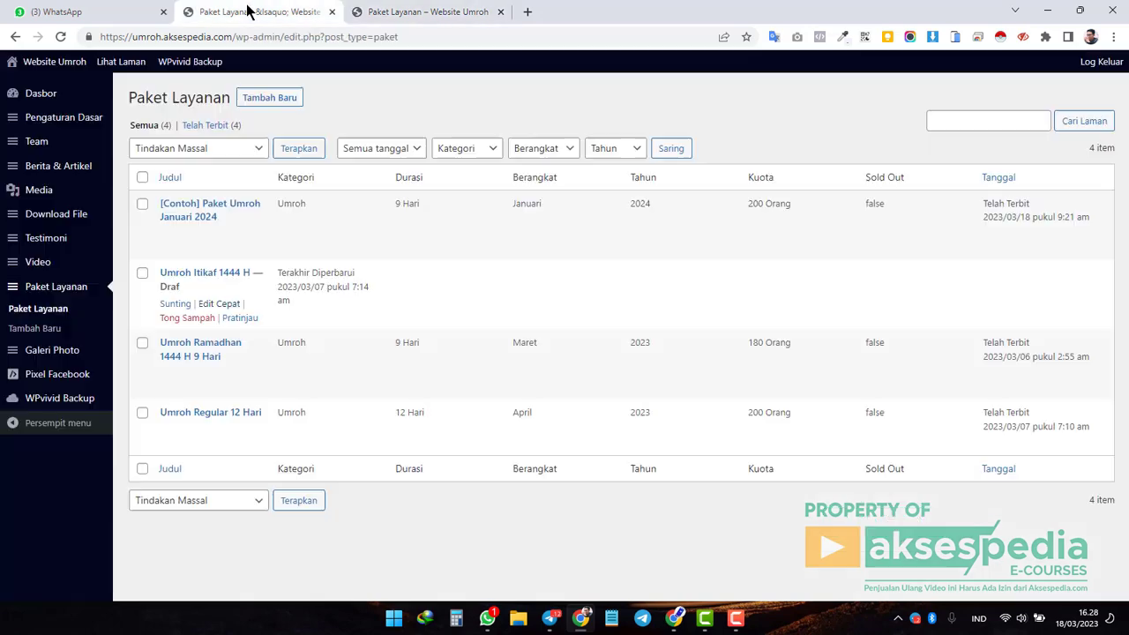
{"action": "left_click", "coordinate": [60, 37]}
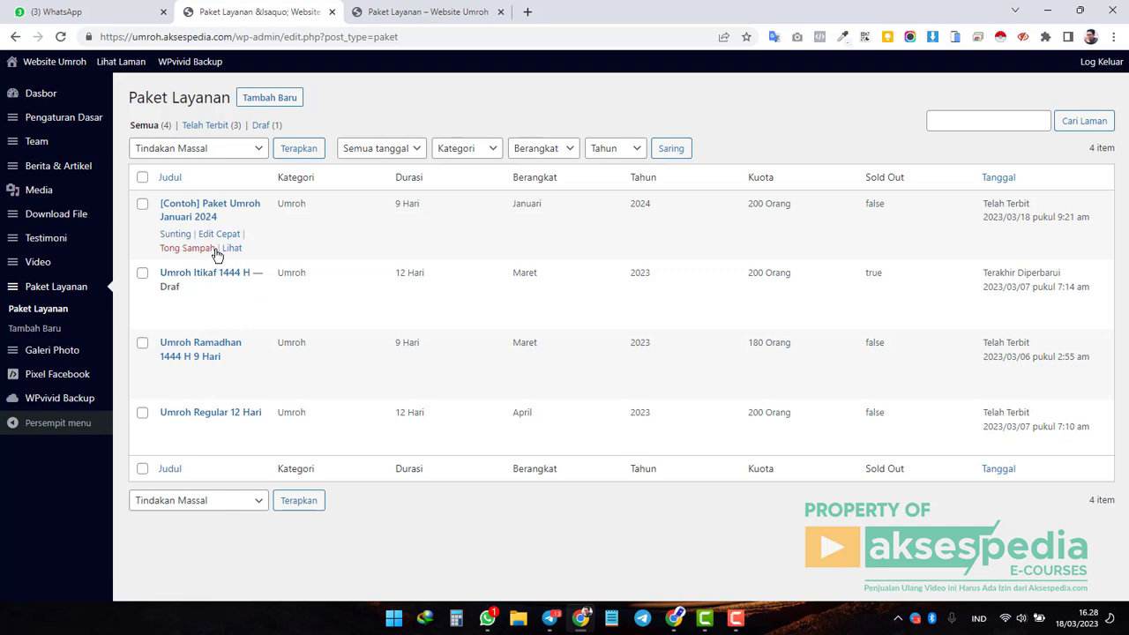
{"action": "double_click", "coordinate": [296, 176]}
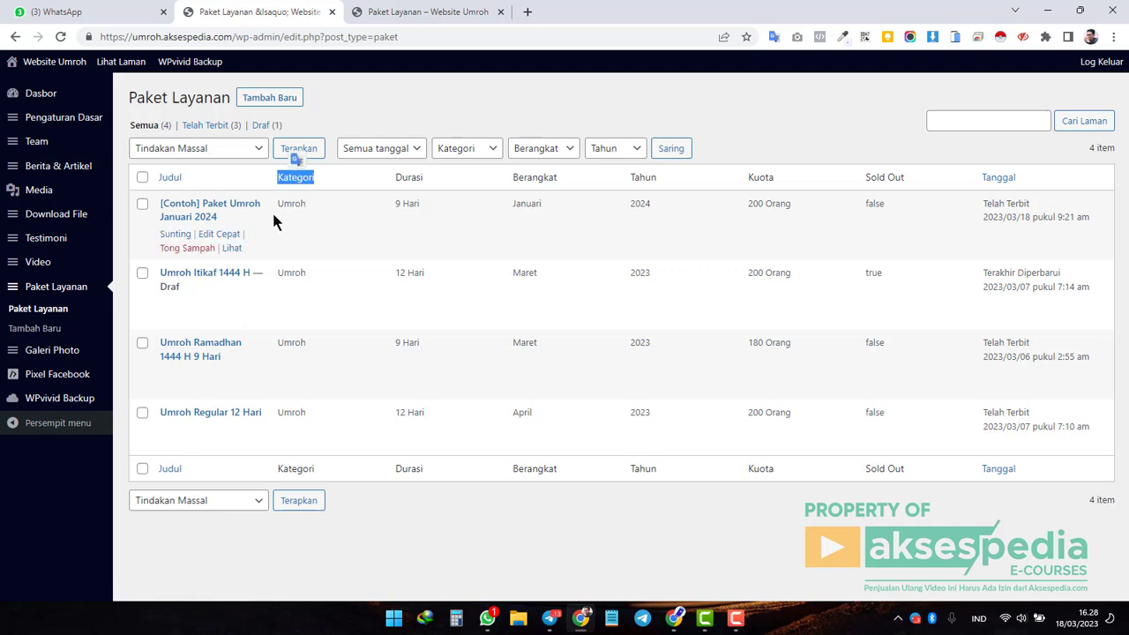
{"action": "double_click", "coordinate": [407, 179]}
{"action": "left_click", "coordinate": [403, 267]}
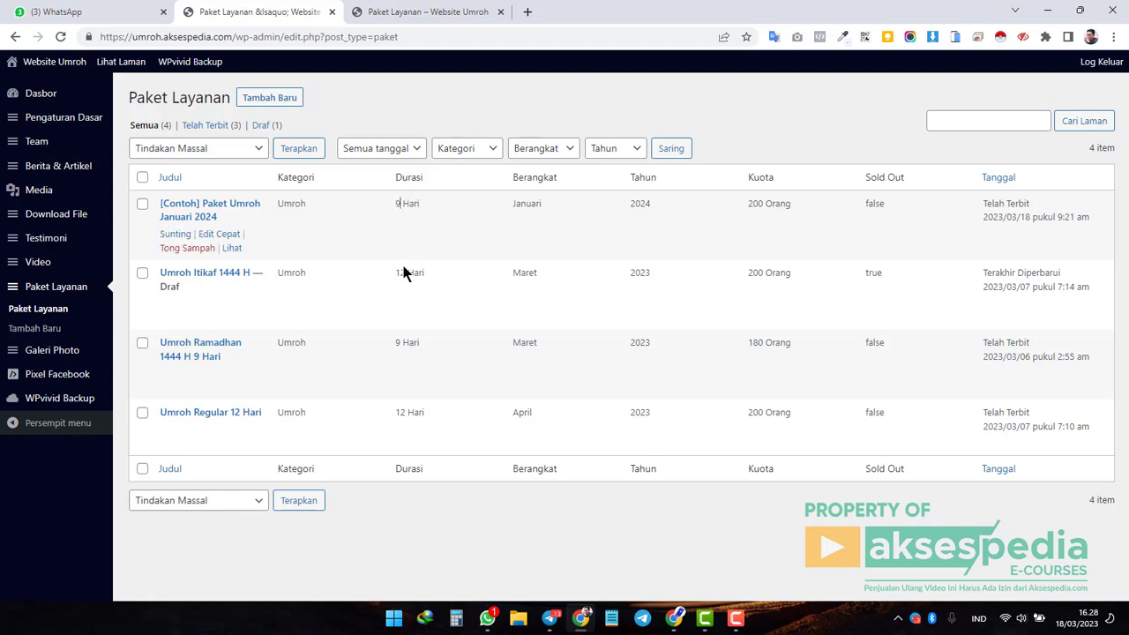
{"action": "left_click_drag", "start_coordinate": [395, 273], "coordinate": [445, 289]}
{"action": "left_click", "coordinate": [400, 340]}
{"action": "left_click_drag", "start_coordinate": [399, 341], "coordinate": [422, 344]}
{"action": "left_click", "coordinate": [537, 182]}
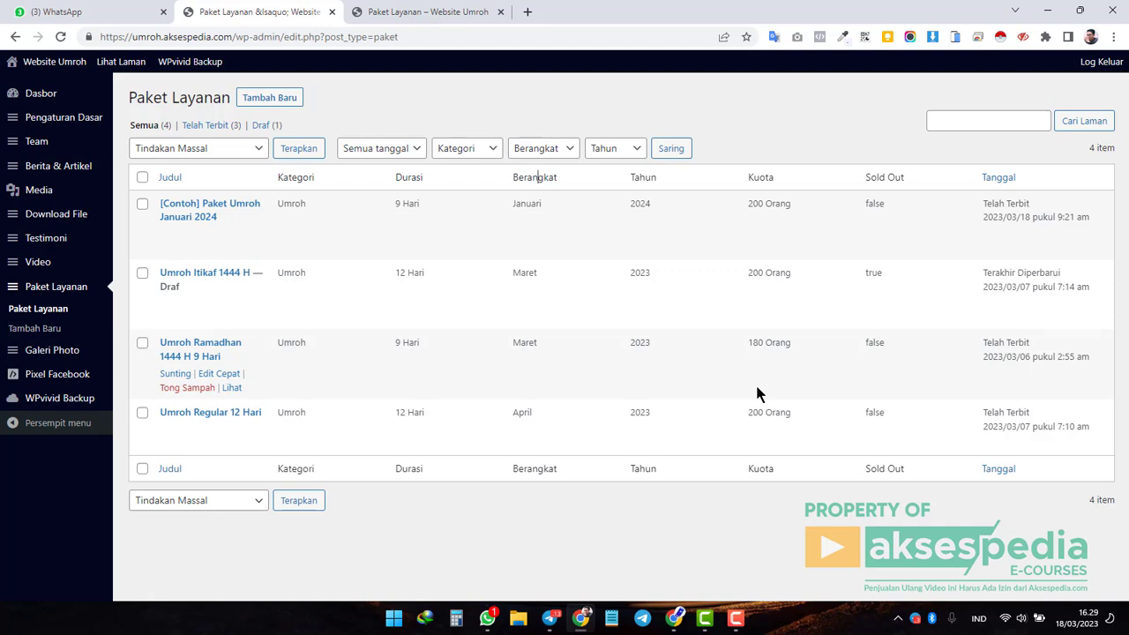
{"action": "left_click", "coordinate": [423, 11]}
{"action": "scroll", "coordinate": [680, 298], "scroll_direction": "up", "scroll_amount": 3}
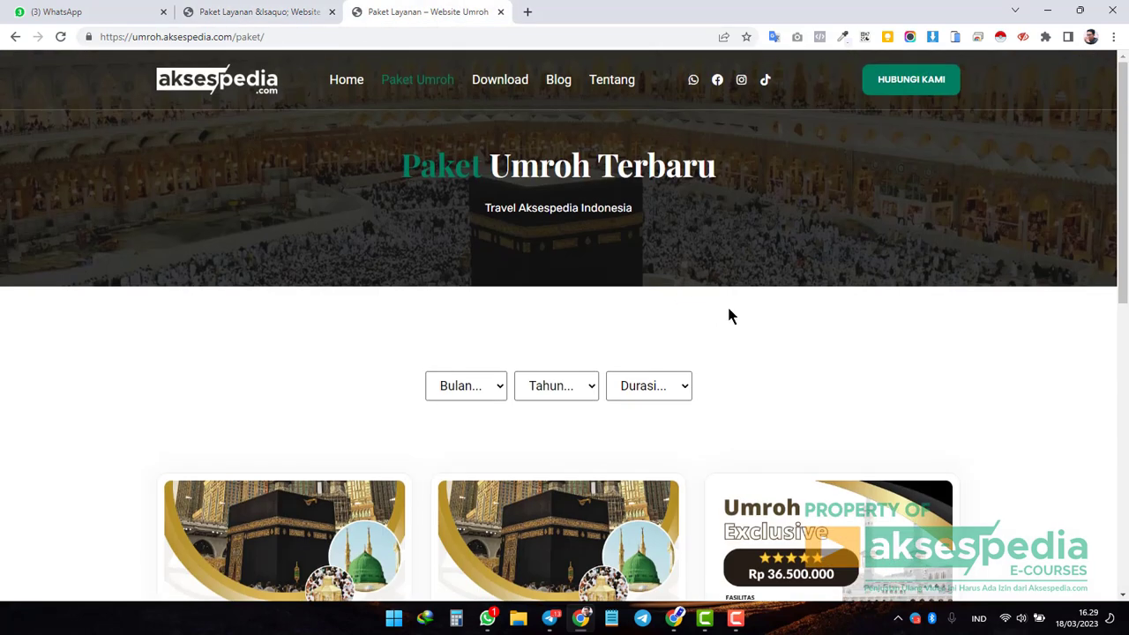
{"action": "scroll", "coordinate": [729, 315], "scroll_direction": "down", "scroll_amount": 4}
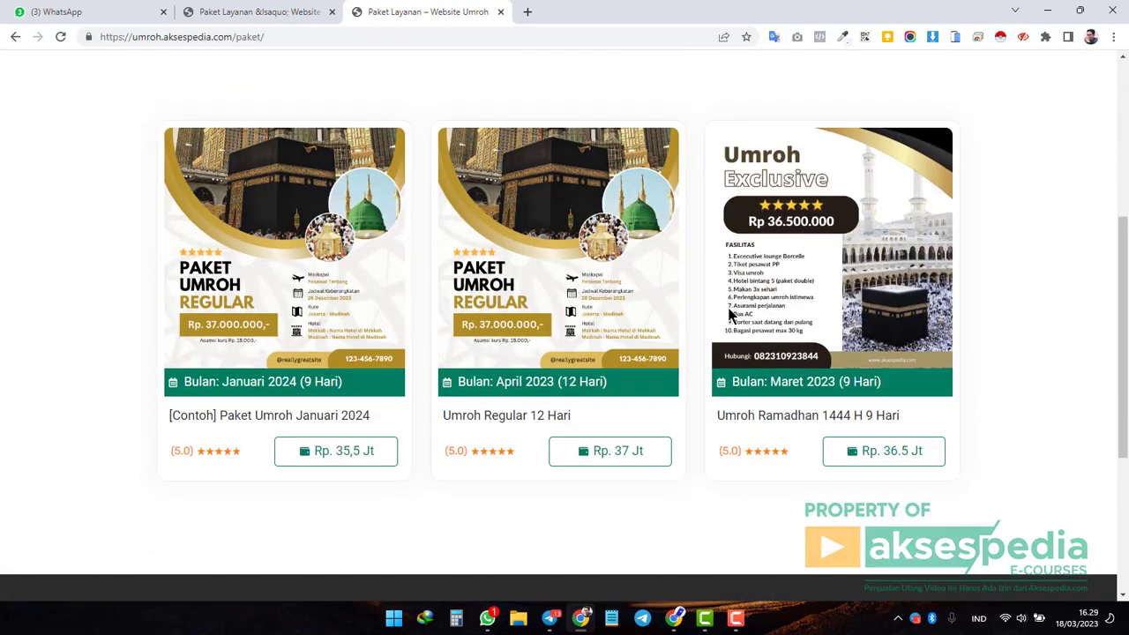
{"action": "scroll", "coordinate": [729, 325], "scroll_direction": "up", "scroll_amount": 4}
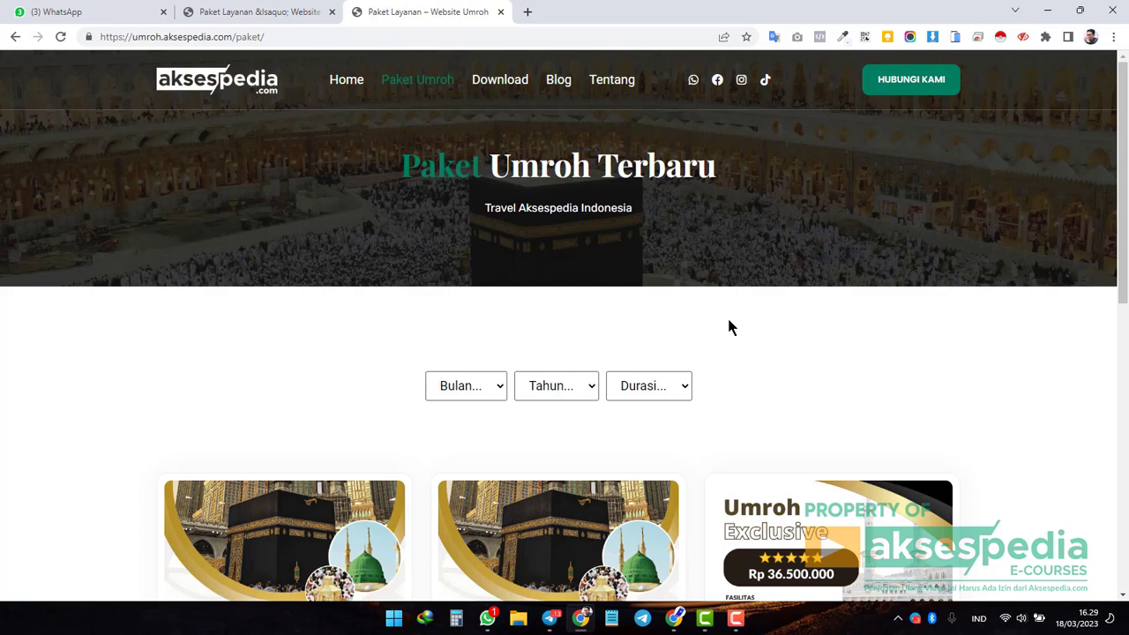
{"action": "left_click", "coordinate": [256, 12]}
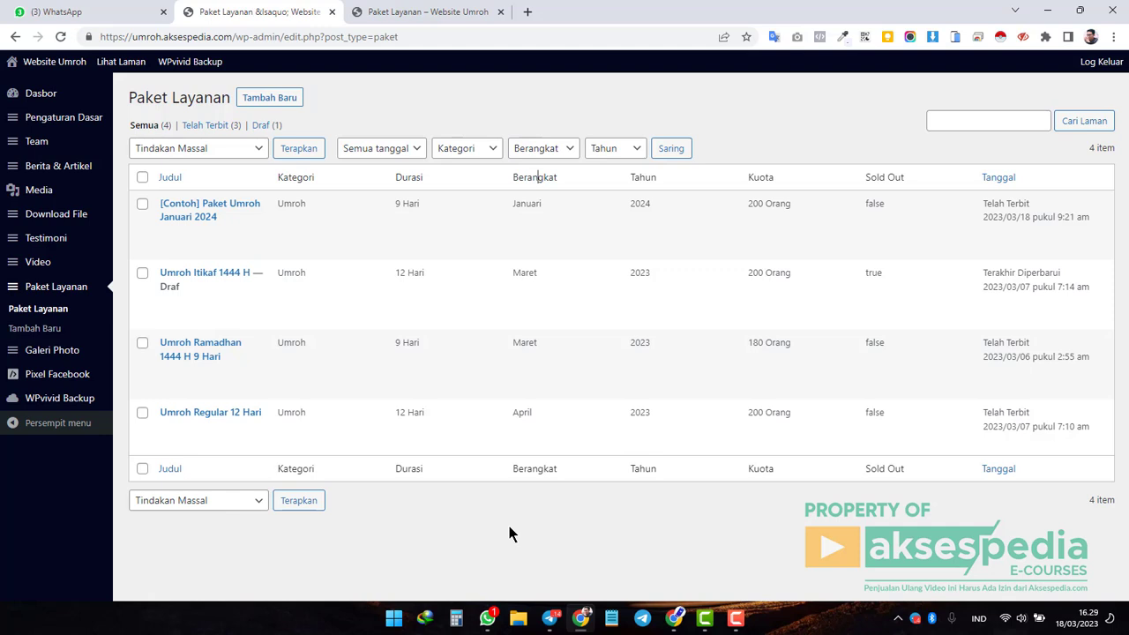
Open WPvivid Backup from the admin sidebar.
{"action": "left_click", "coordinate": [83, 398]}
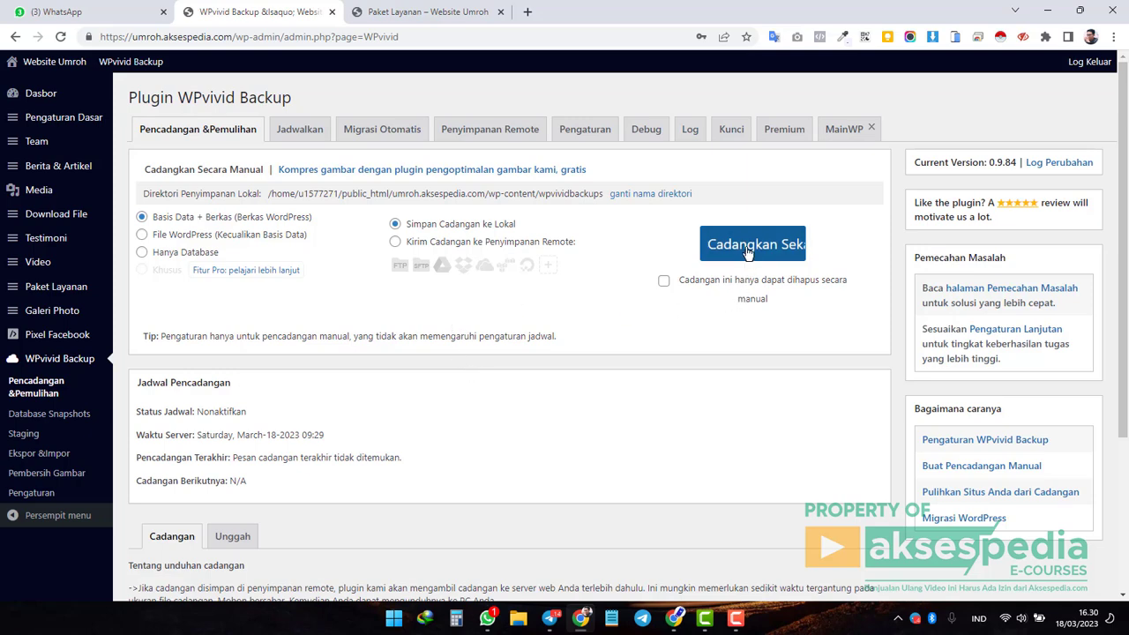
{"action": "scroll", "coordinate": [748, 253], "scroll_direction": "down", "scroll_amount": 3}
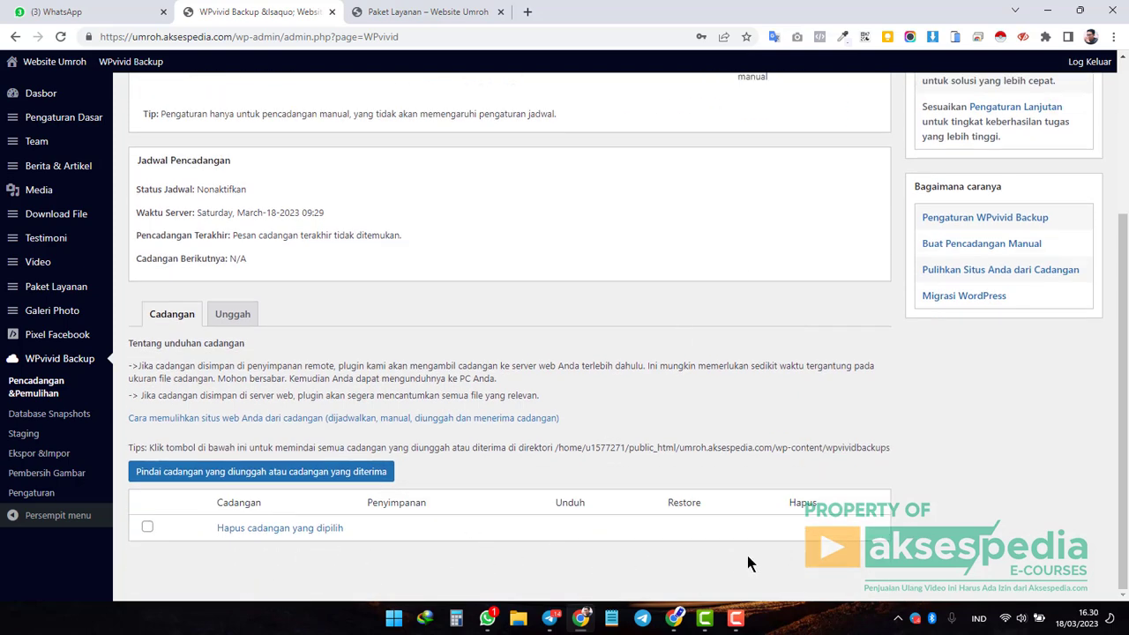
{"action": "scroll", "coordinate": [747, 555], "scroll_direction": "up", "scroll_amount": 3}
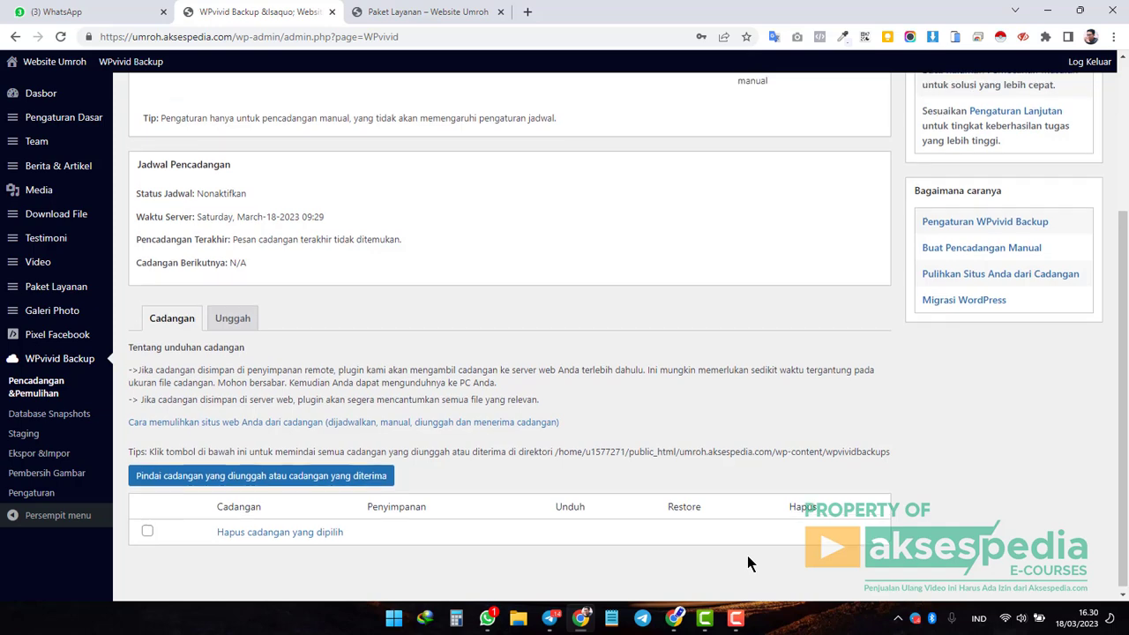
{"action": "scroll", "coordinate": [749, 293], "scroll_direction": "down", "scroll_amount": 3}
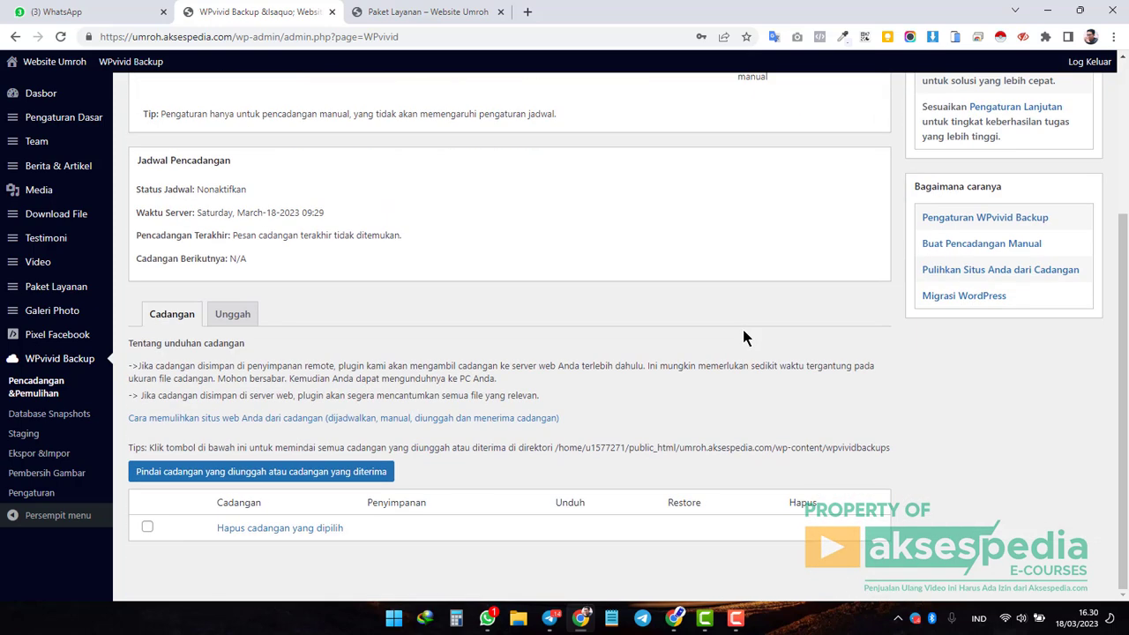
{"action": "double_click", "coordinate": [563, 502]}
{"action": "left_click", "coordinate": [567, 531]}
{"action": "mouse_move", "coordinate": [85, 346]}
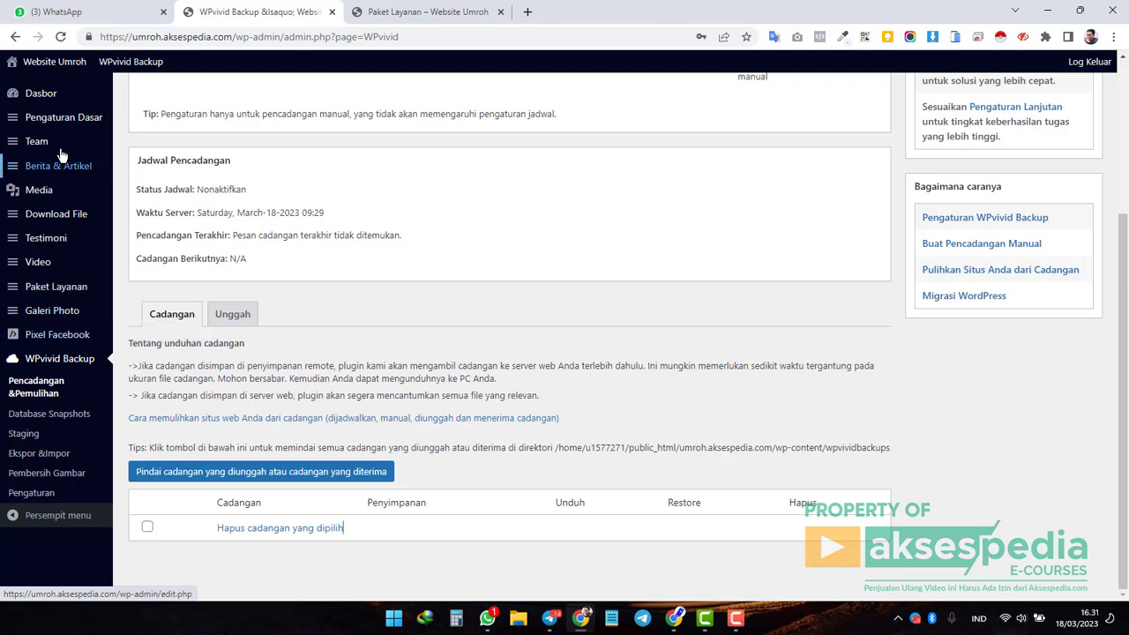
Open the Dasbor Support page of help links, then return to the live Paket Umroh page.
{"action": "left_click", "coordinate": [51, 100]}
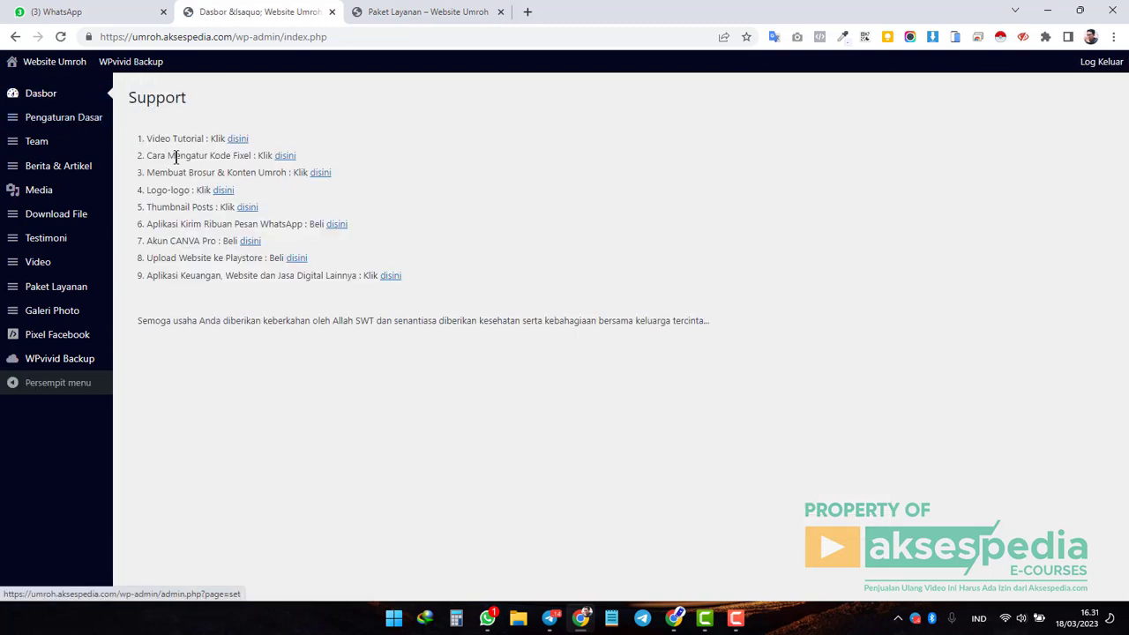
{"action": "left_click_drag", "start_coordinate": [147, 156], "coordinate": [214, 155]}
{"action": "left_click", "coordinate": [203, 156]}
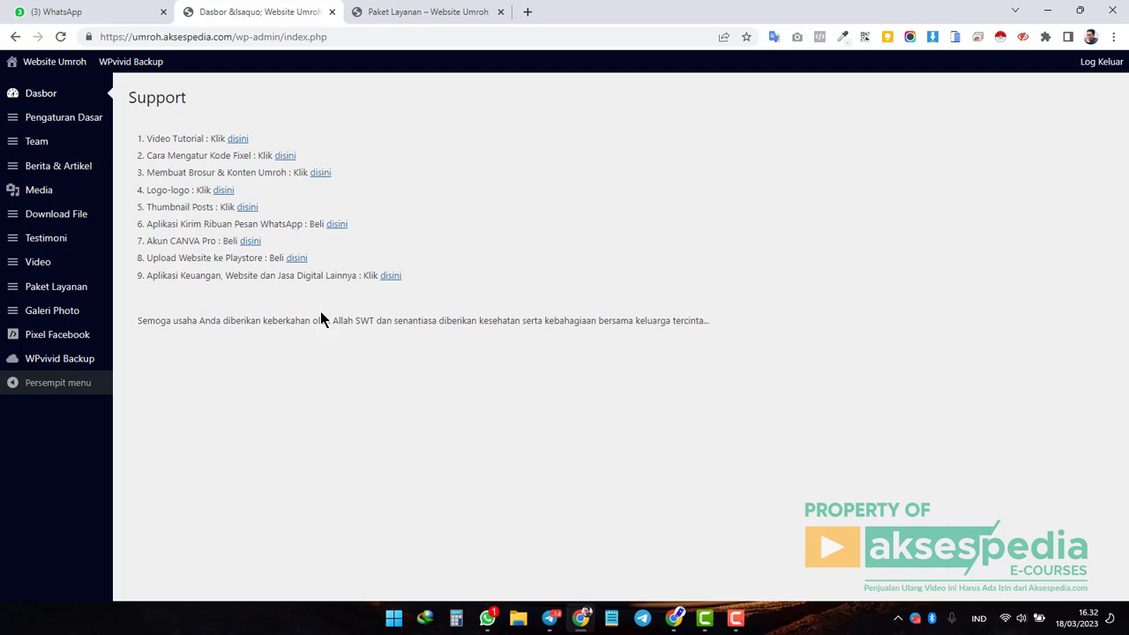
{"action": "left_click", "coordinate": [410, 11]}
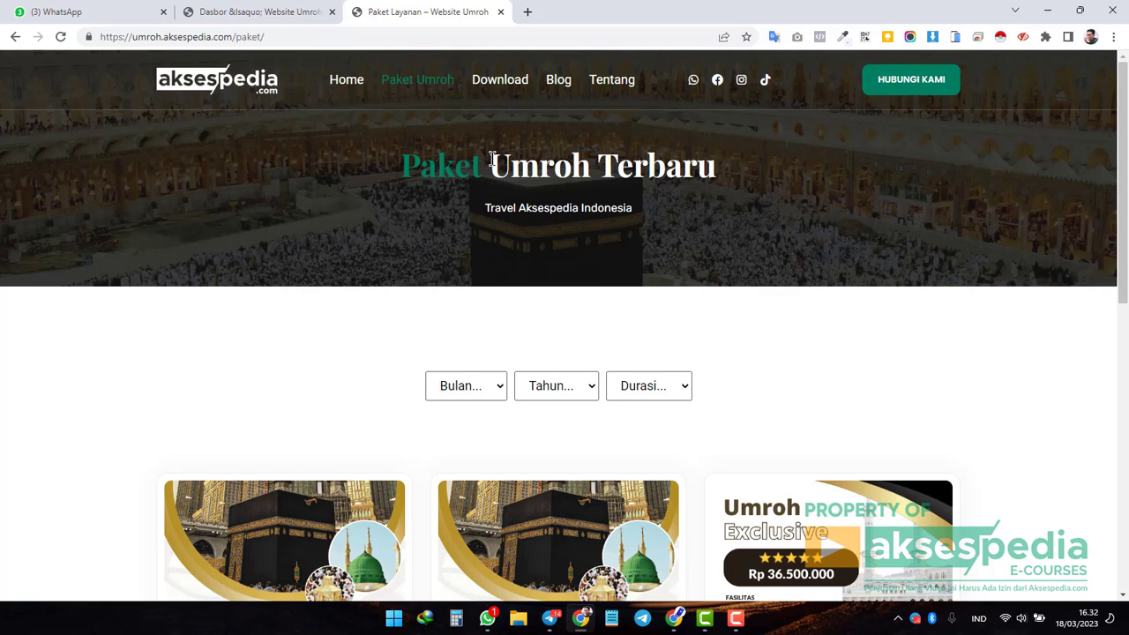
{"action": "left_click", "coordinate": [238, 87]}
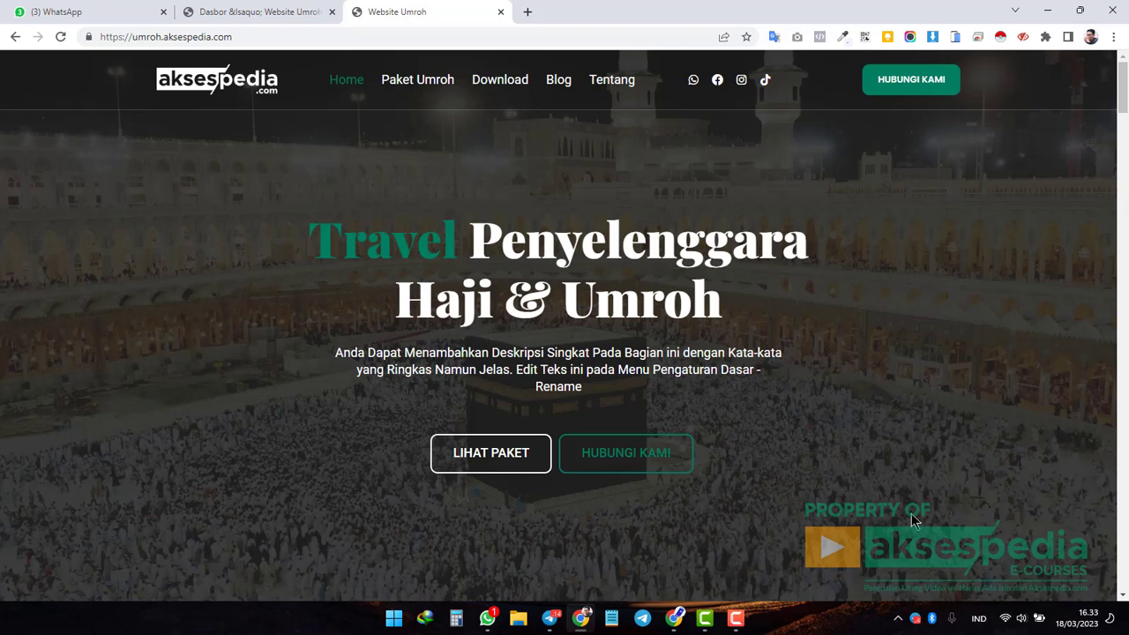
{"action": "mouse_move", "coordinate": [748, 620]}
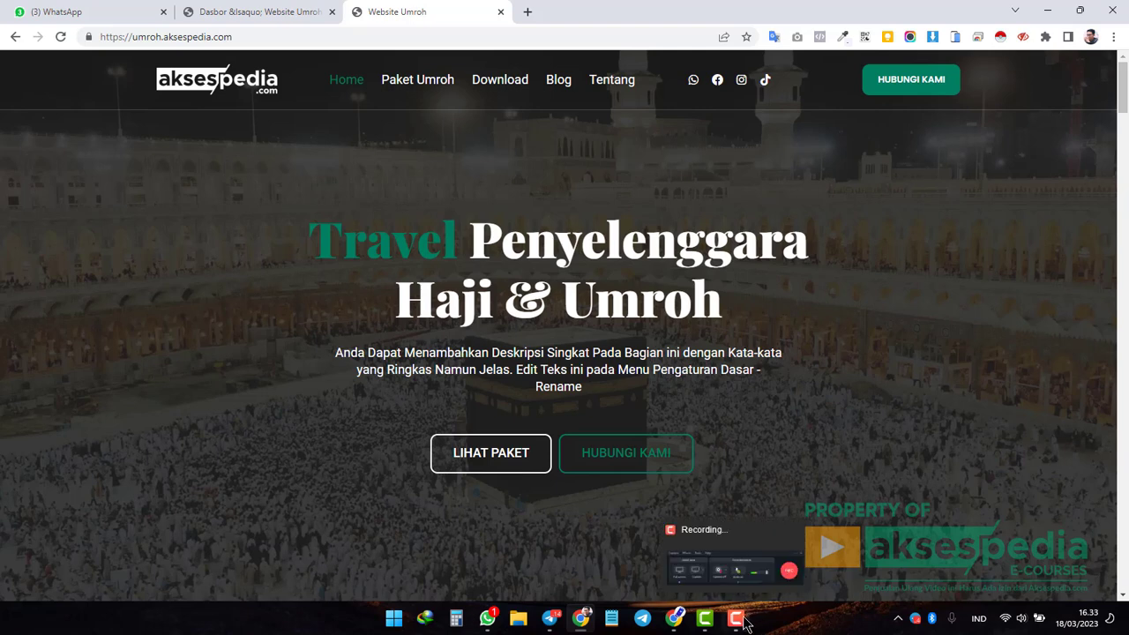
{"action": "left_click", "coordinate": [749, 578]}
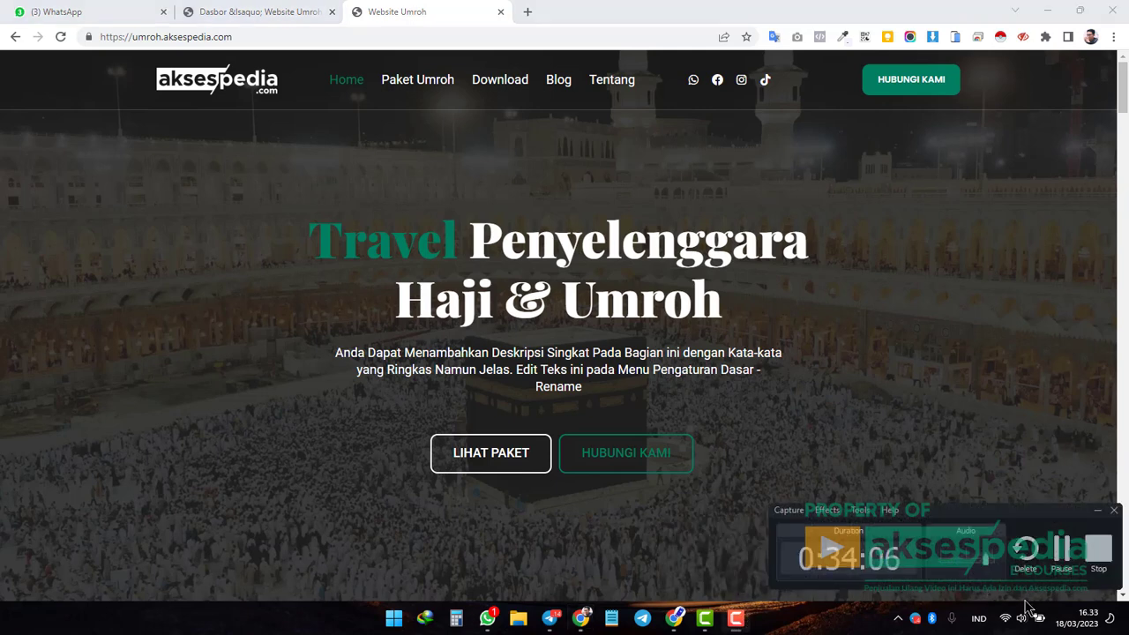
{"action": "mouse_move", "coordinate": [705, 618]}
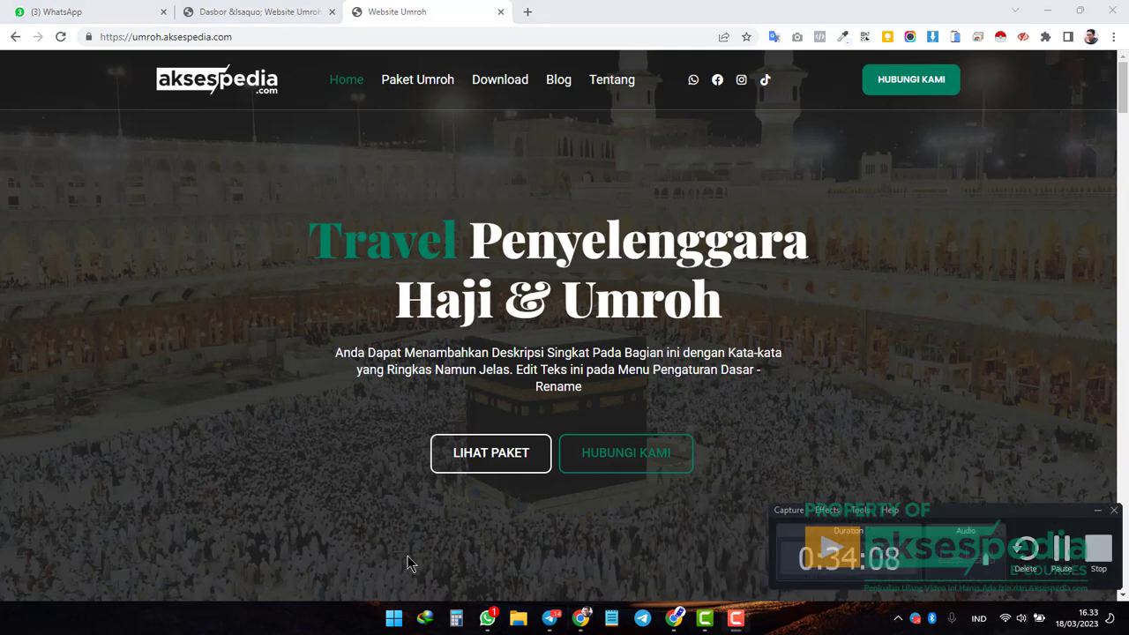